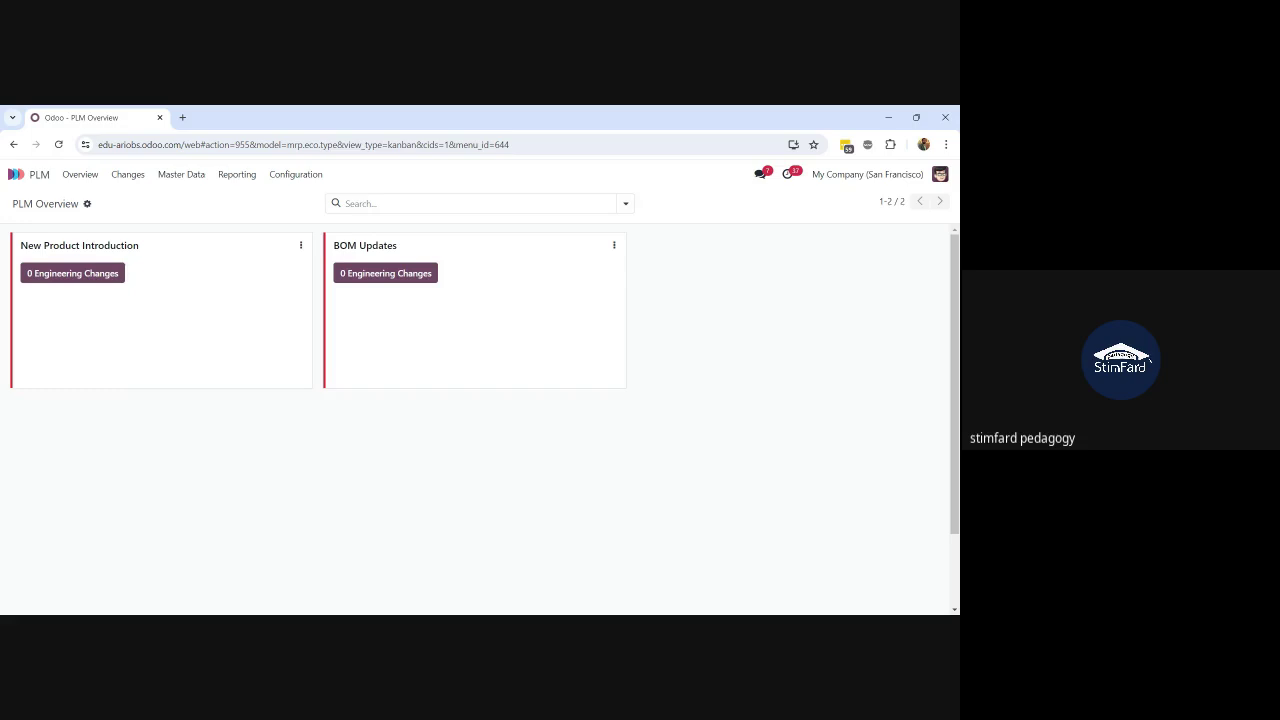
Step: From the BOM Updates type's settings, open the ECO Stages list under Configuration
{"action": "key", "text": "alt+Tab"}
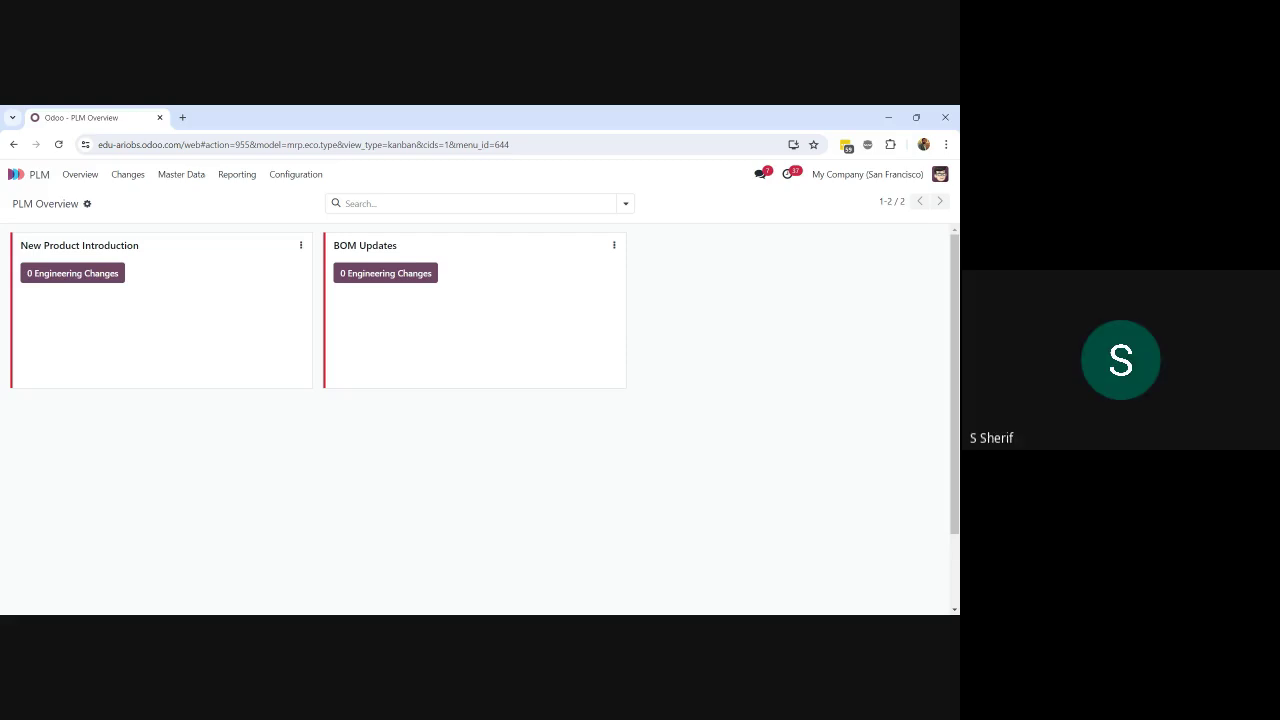
{"action": "left_click", "coordinate": [616, 246]}
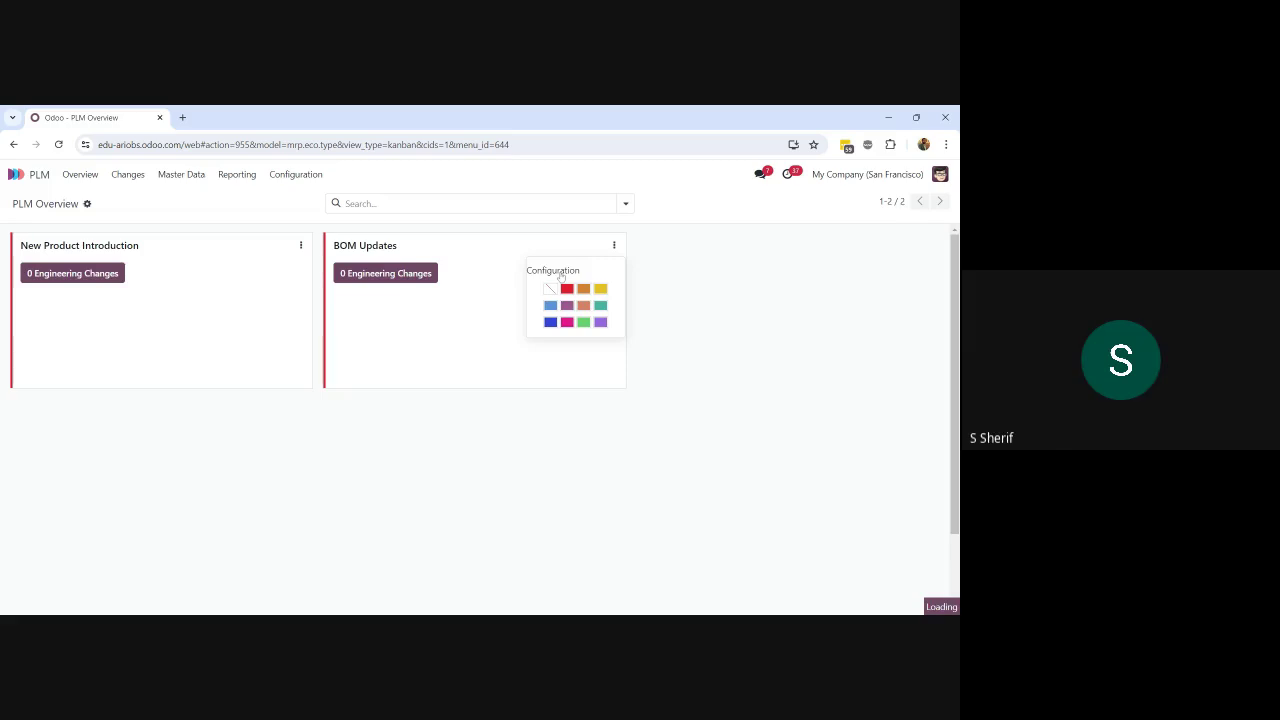
{"action": "left_click", "coordinate": [556, 272]}
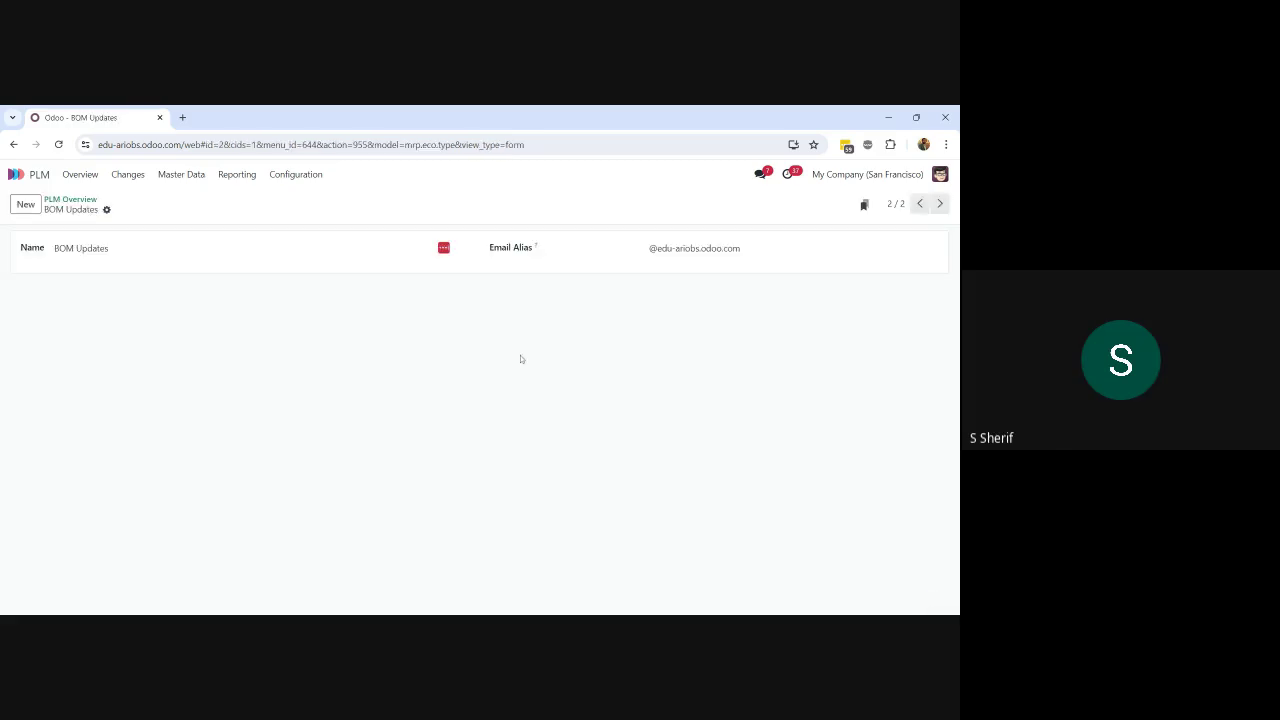
{"action": "left_click", "coordinate": [288, 176]}
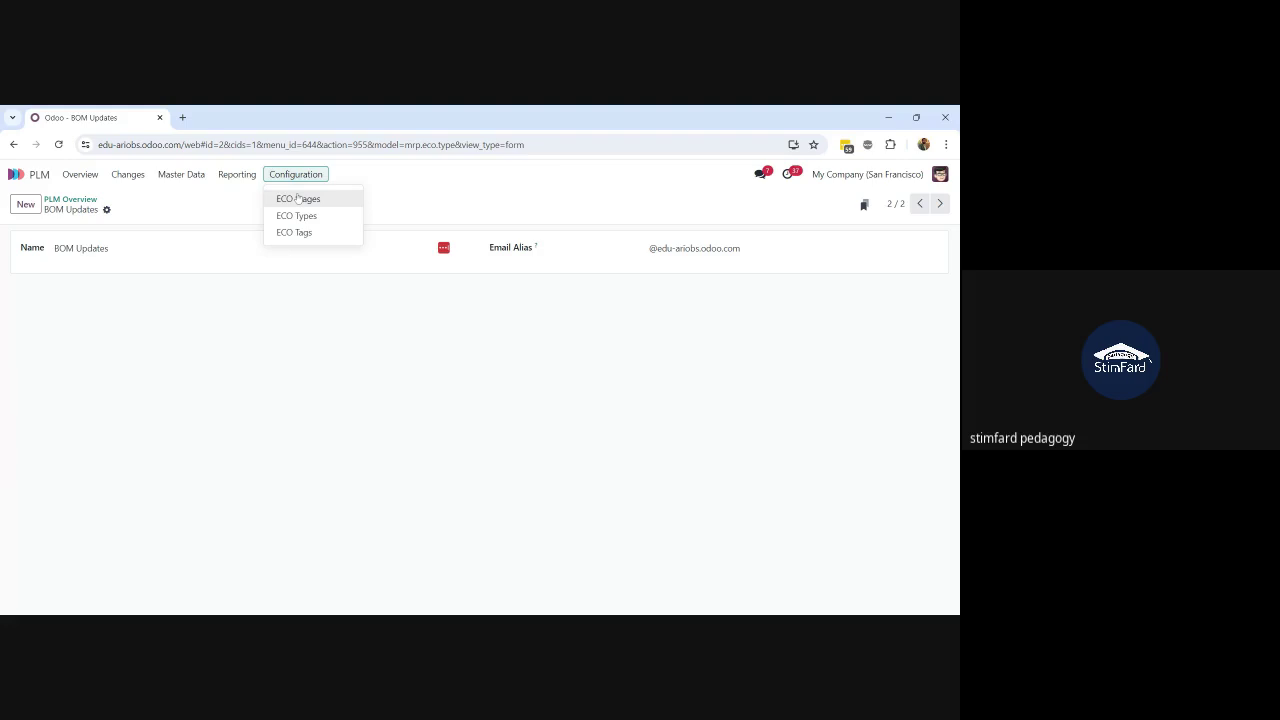
{"action": "left_click", "coordinate": [298, 202]}
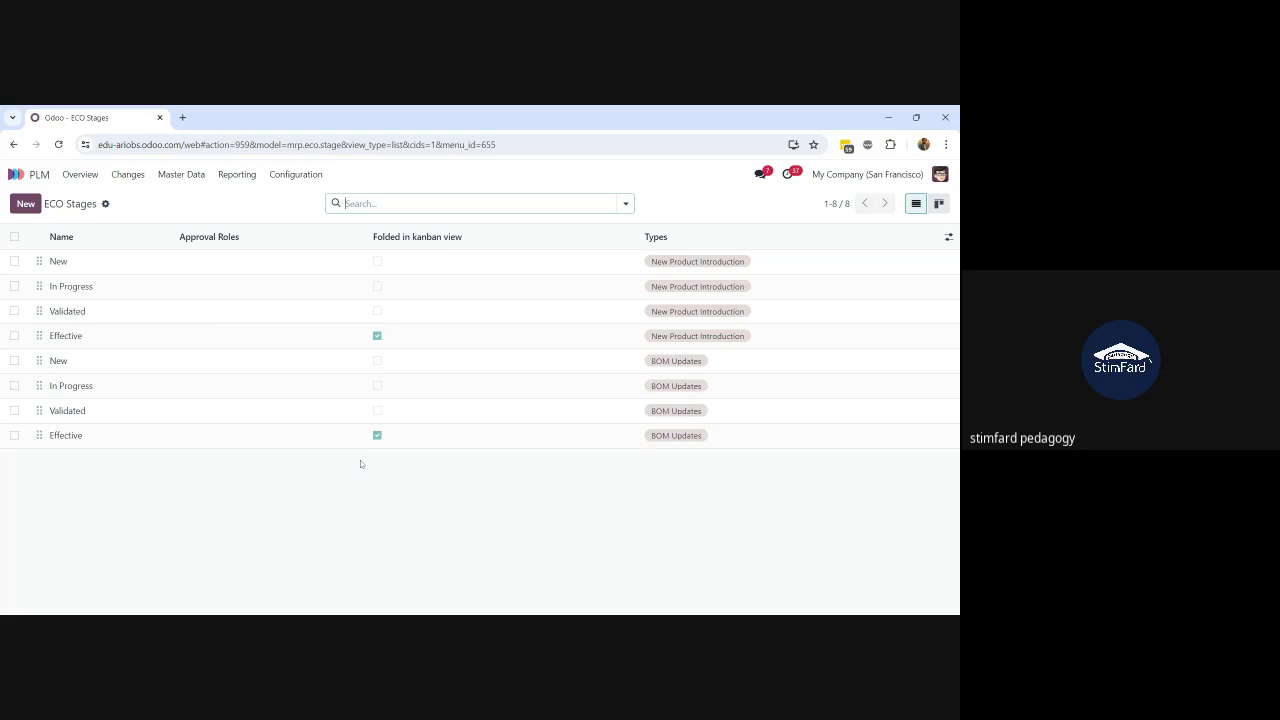
Step: View ECO stages as kanban, then open the change orders board with the Effective column unfolded
{"action": "left_click", "coordinate": [938, 208]}
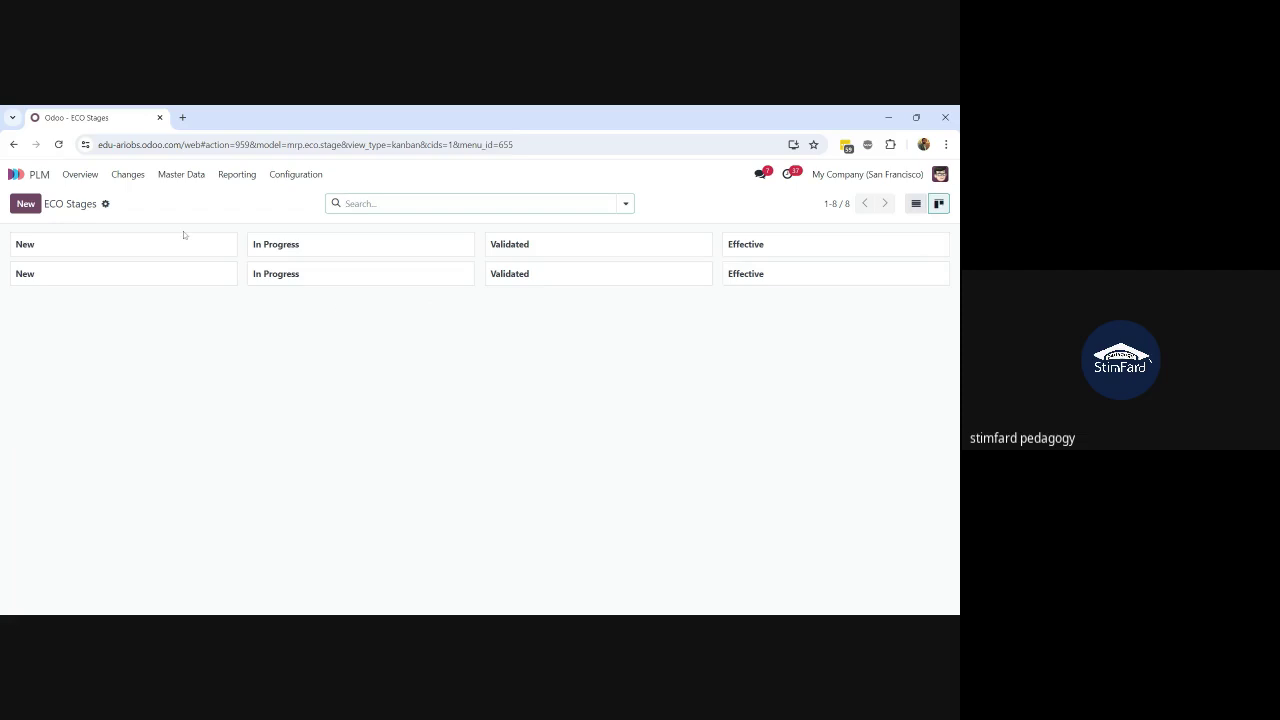
{"action": "left_click", "coordinate": [85, 177]}
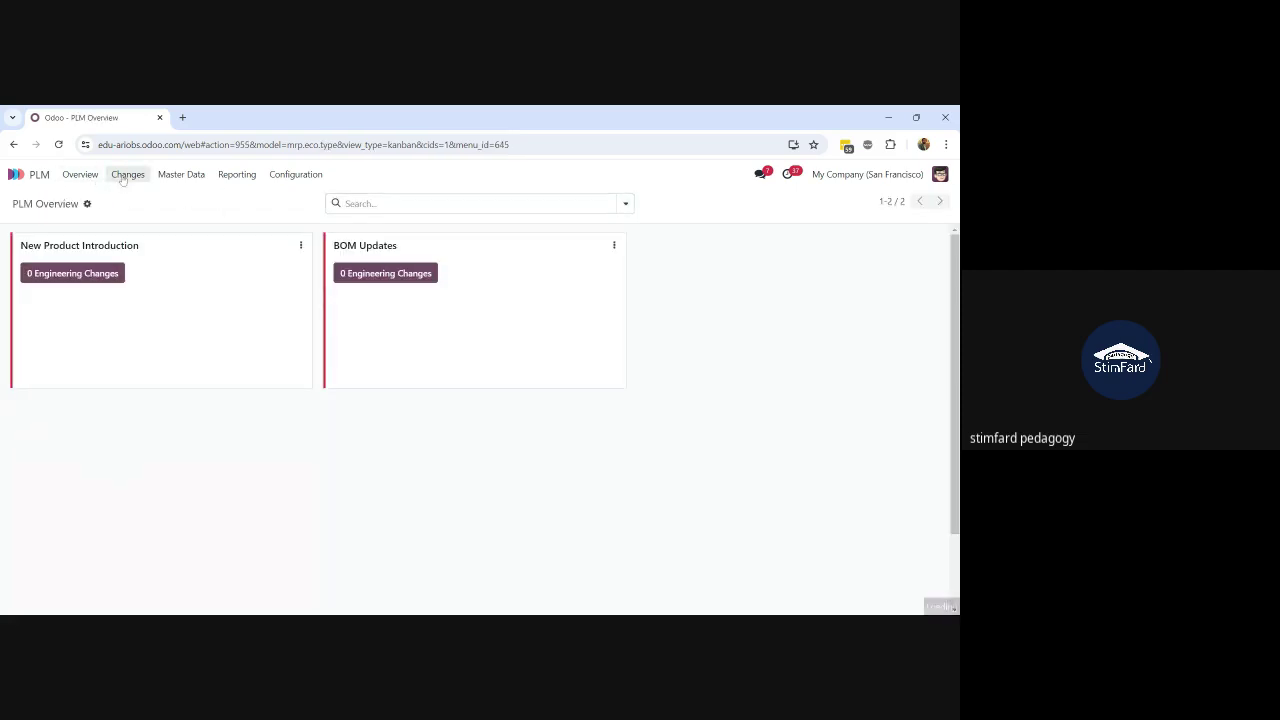
{"action": "left_click", "coordinate": [124, 176]}
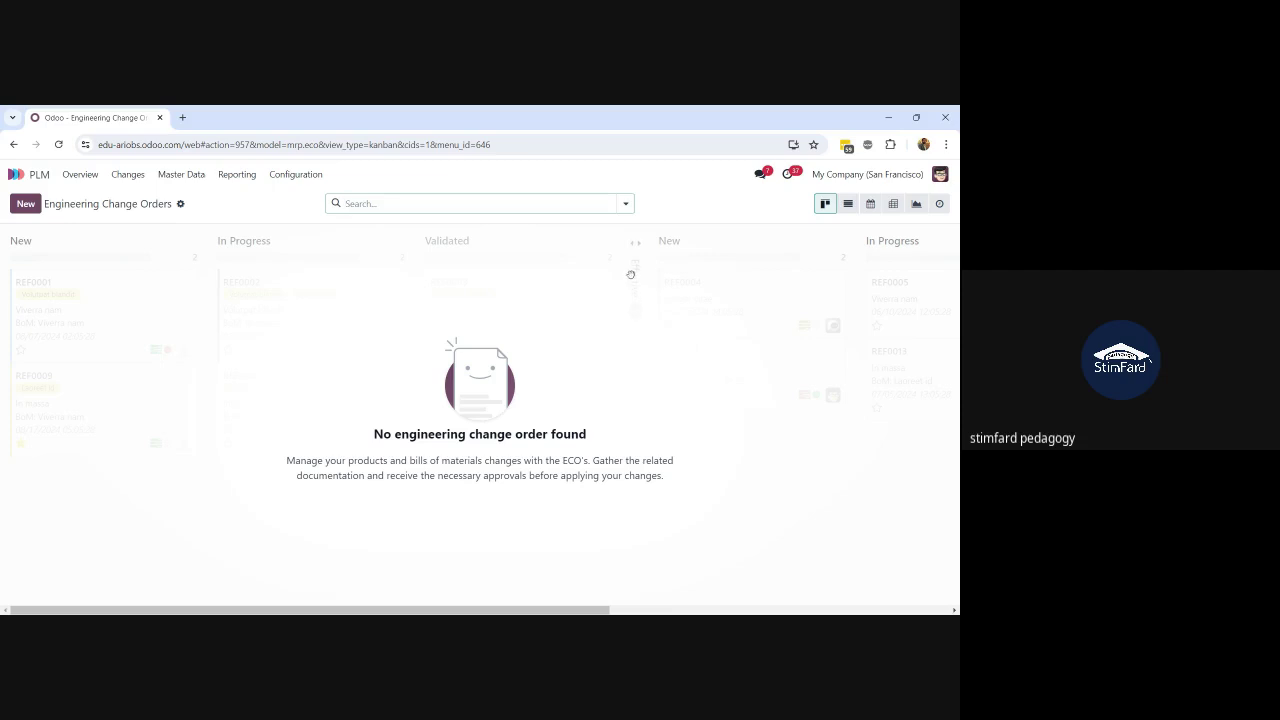
{"action": "left_click", "coordinate": [634, 272]}
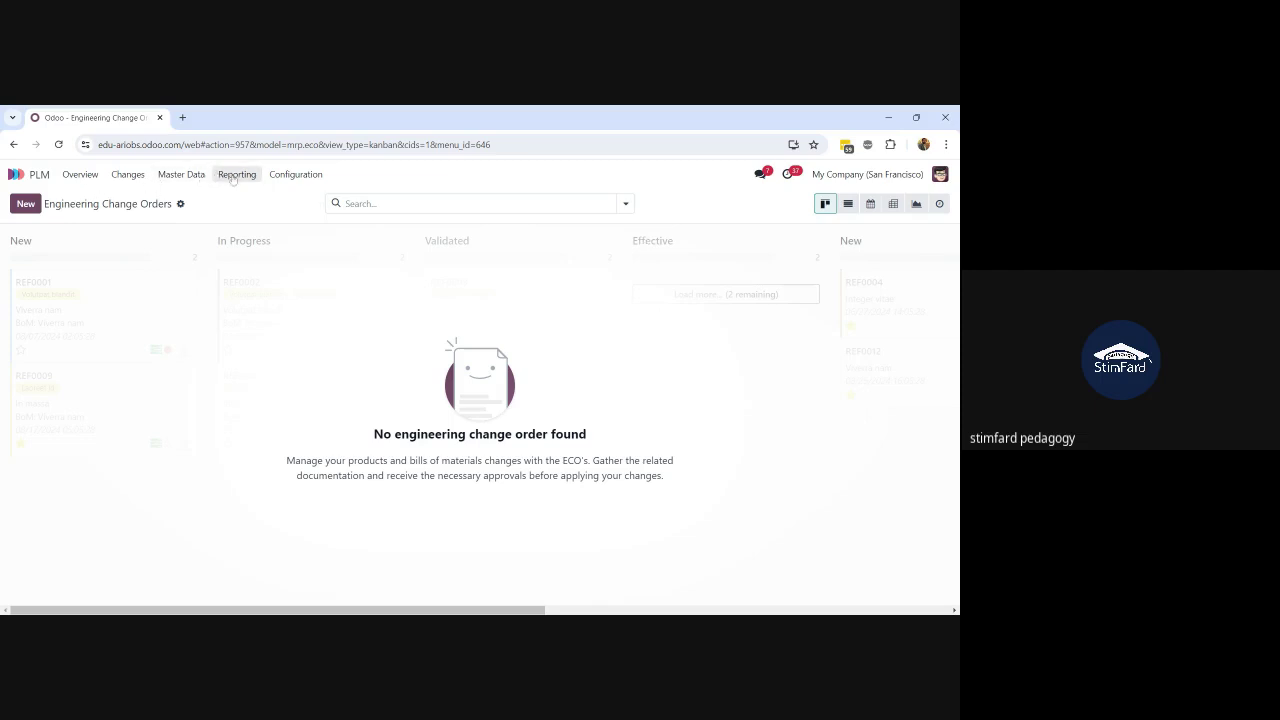
{"action": "left_click", "coordinate": [285, 176]}
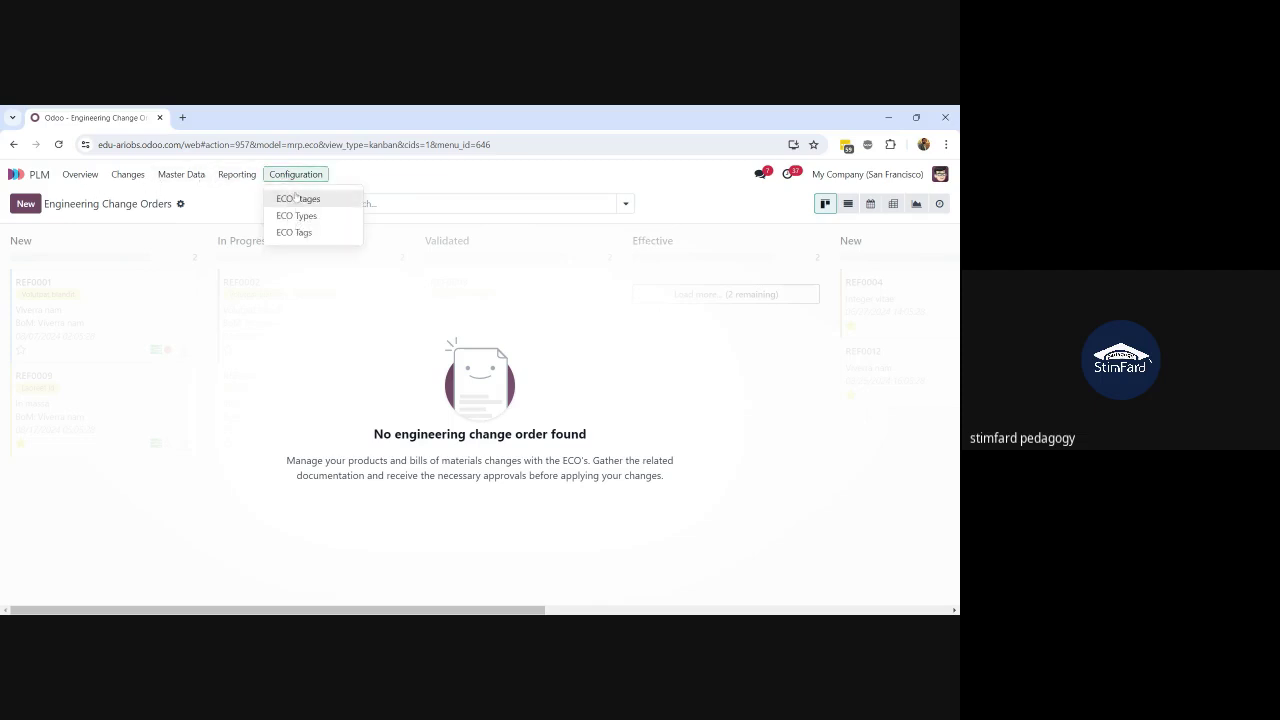
Step: Reopen the ECO Stages list showing both Effective stages folded
{"action": "left_click", "coordinate": [296, 198]}
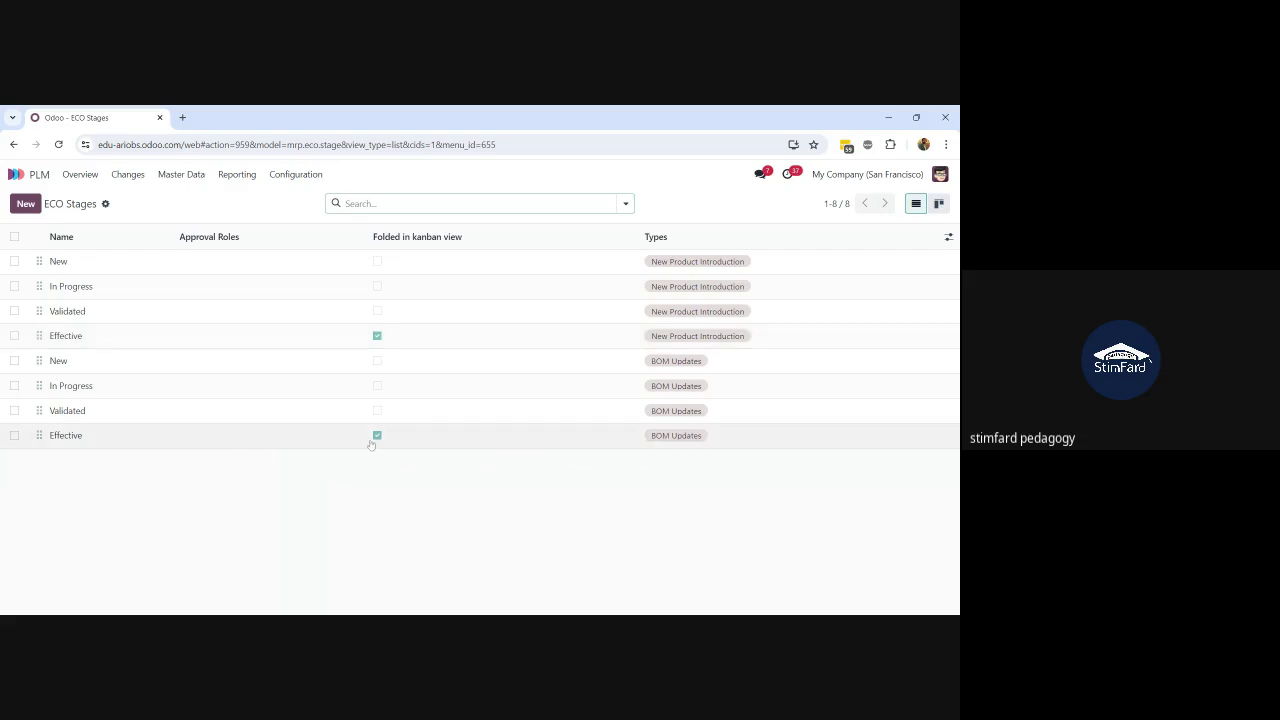
{"action": "left_click", "coordinate": [198, 370]}
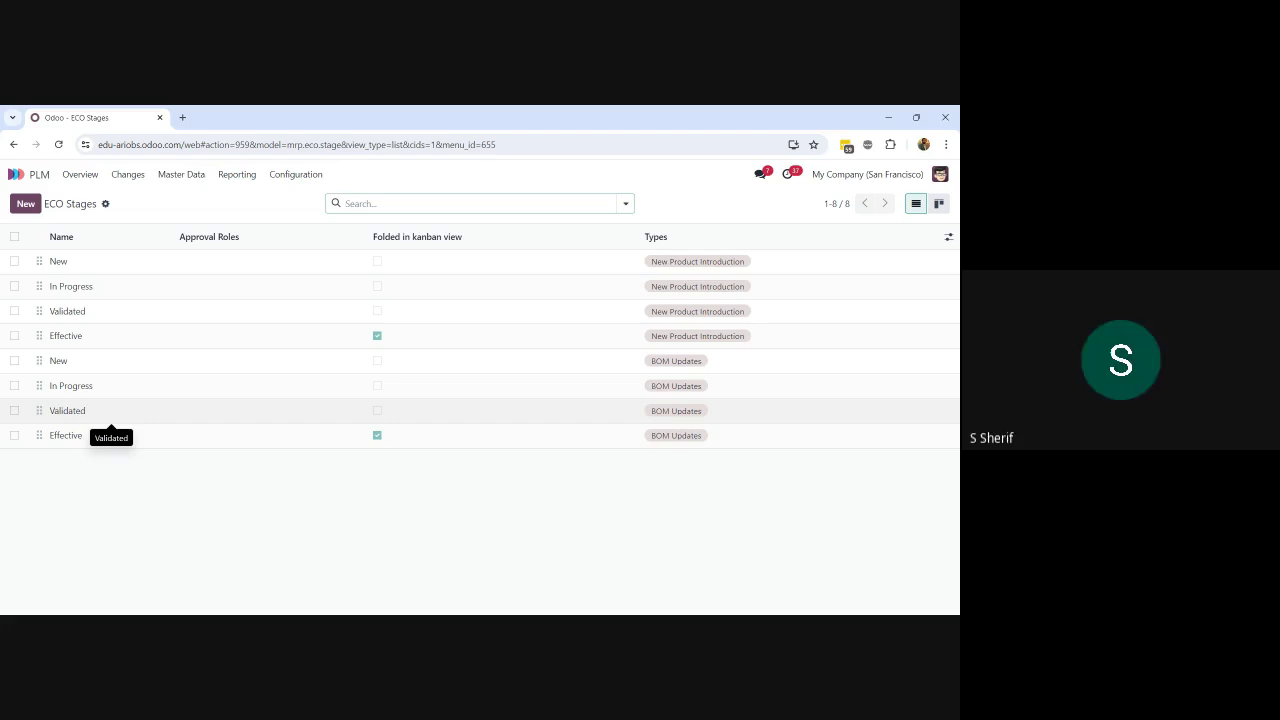
Step: Add a Production Manager approval with an assigned user to the BOM Updates In Progress stage
{"action": "left_click", "coordinate": [128, 386]}
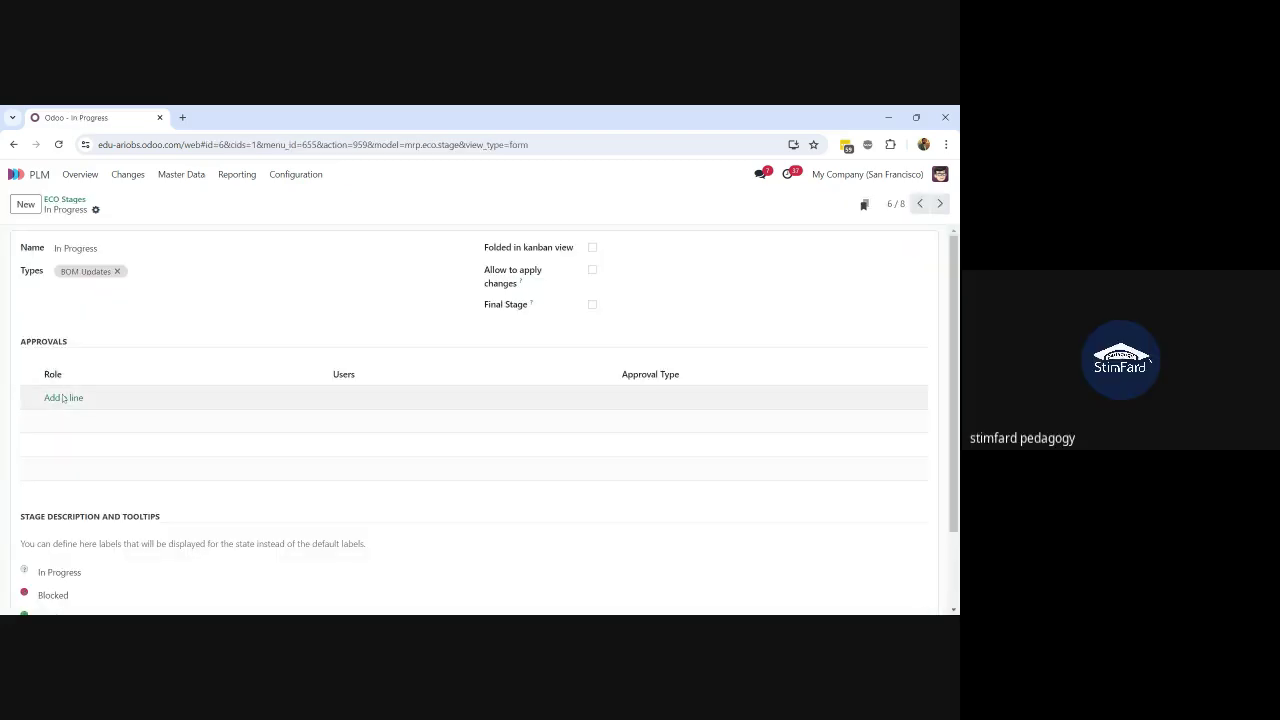
{"action": "left_click", "coordinate": [58, 398]}
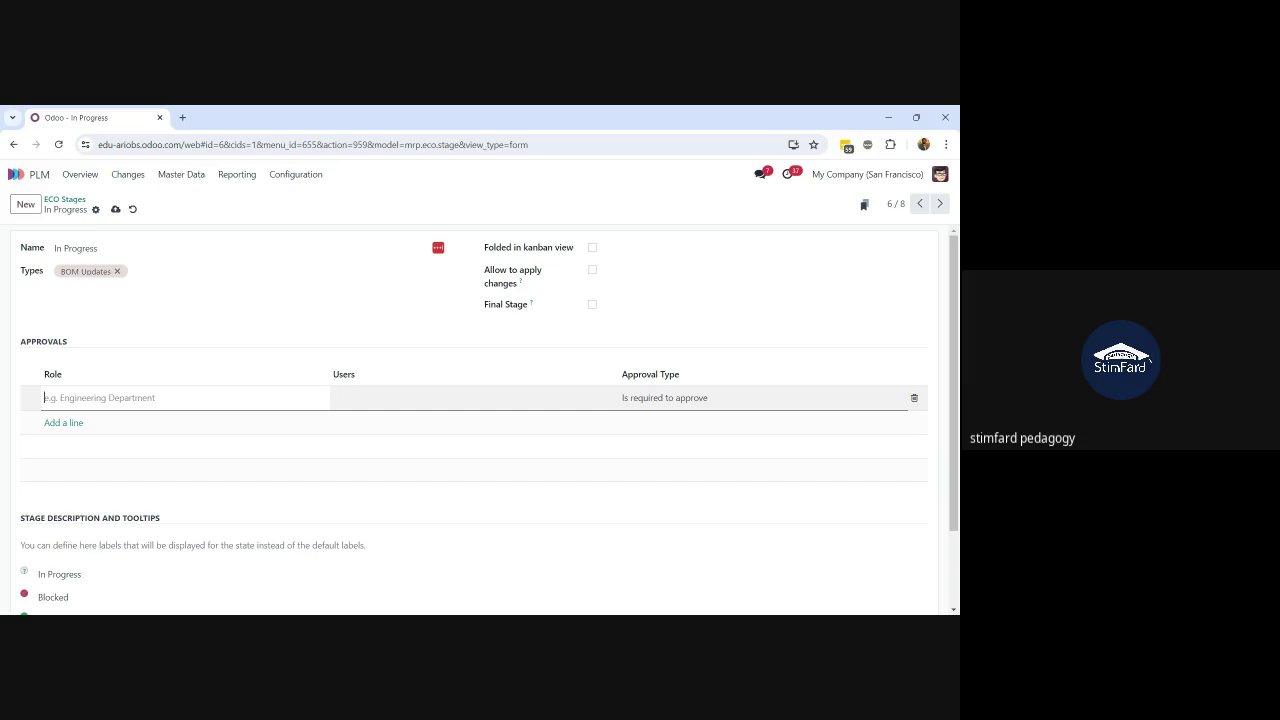
{"action": "type", "text": "Production Manager"}
{"action": "left_click", "coordinate": [474, 398]}
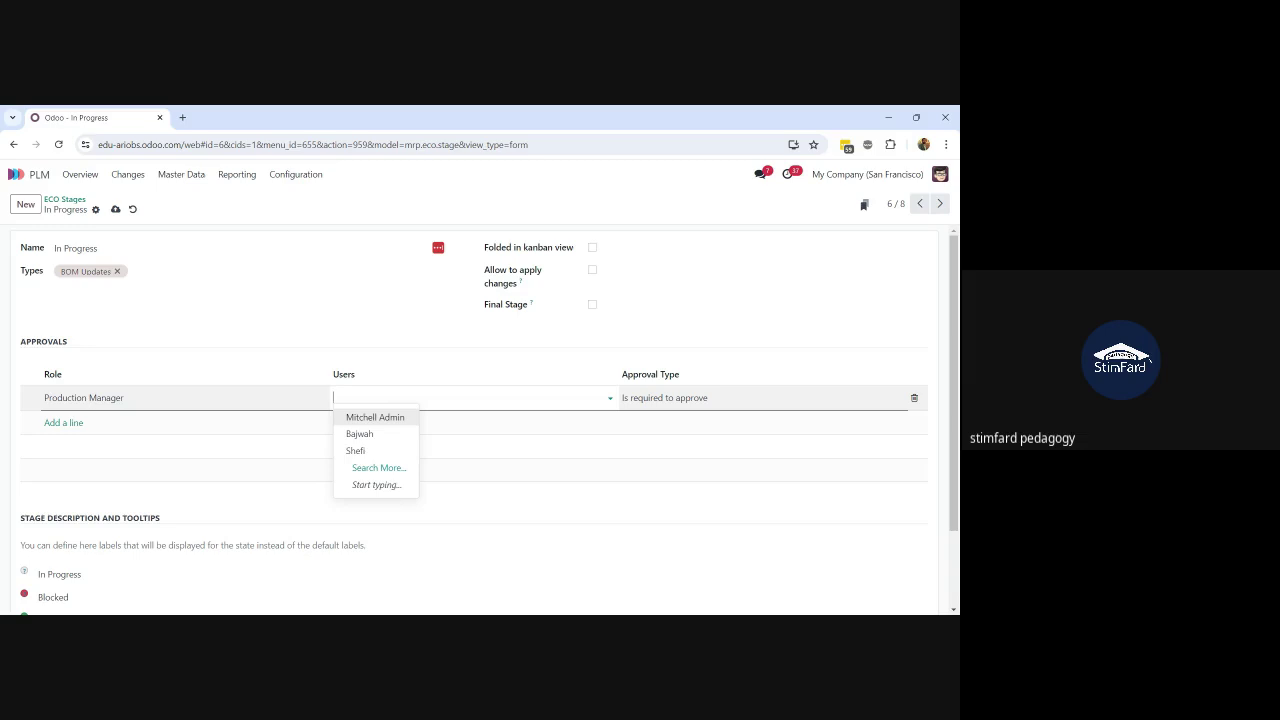
{"action": "left_click", "coordinate": [395, 424]}
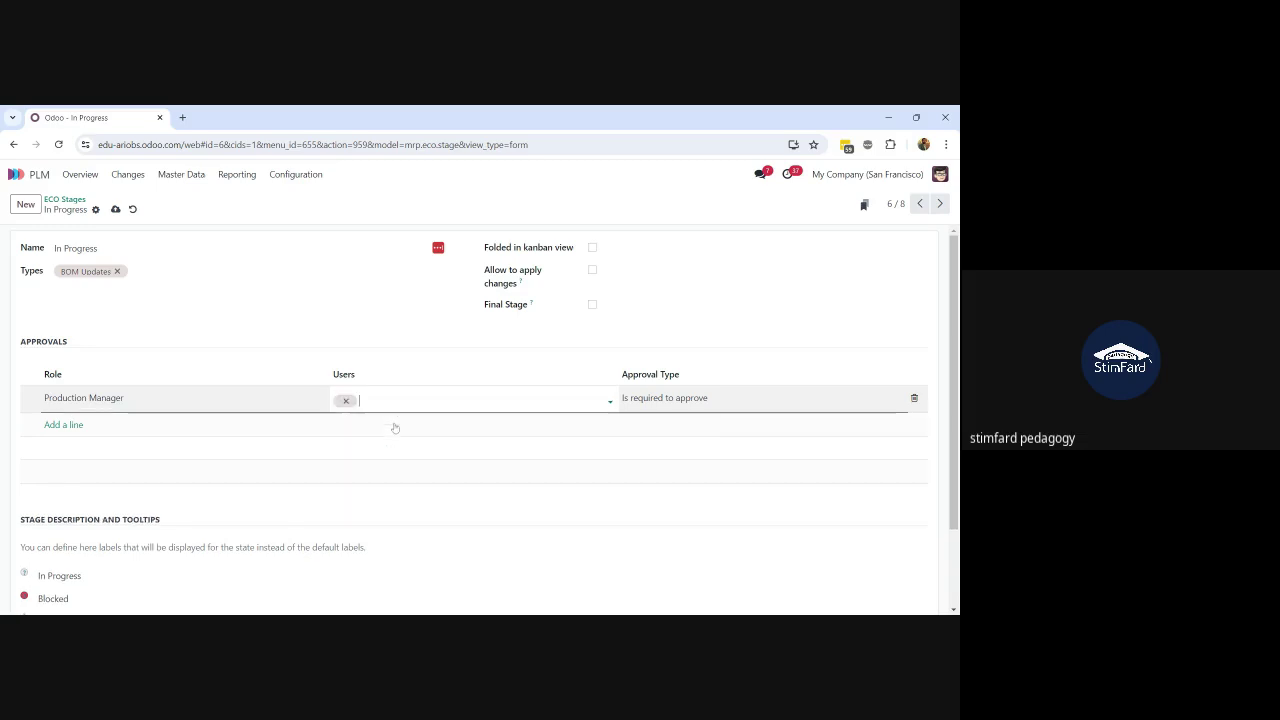
{"action": "left_click", "coordinate": [115, 209]}
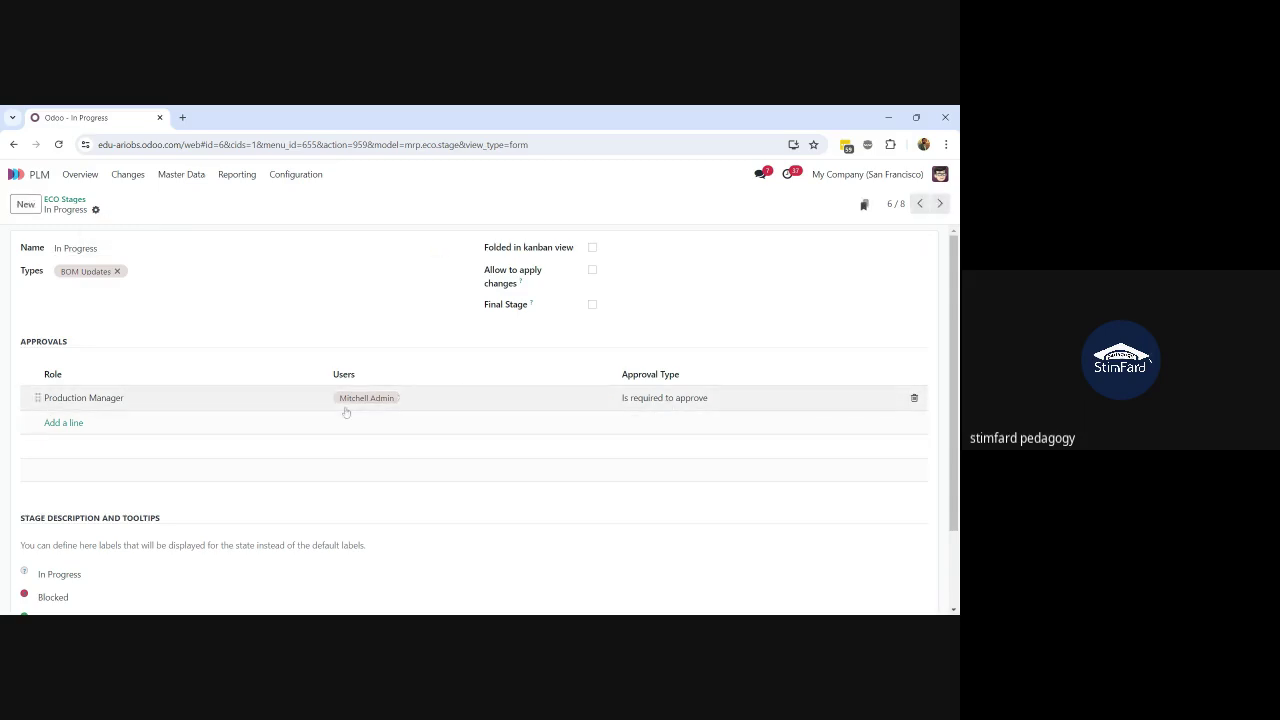
{"action": "left_click", "coordinate": [663, 399]}
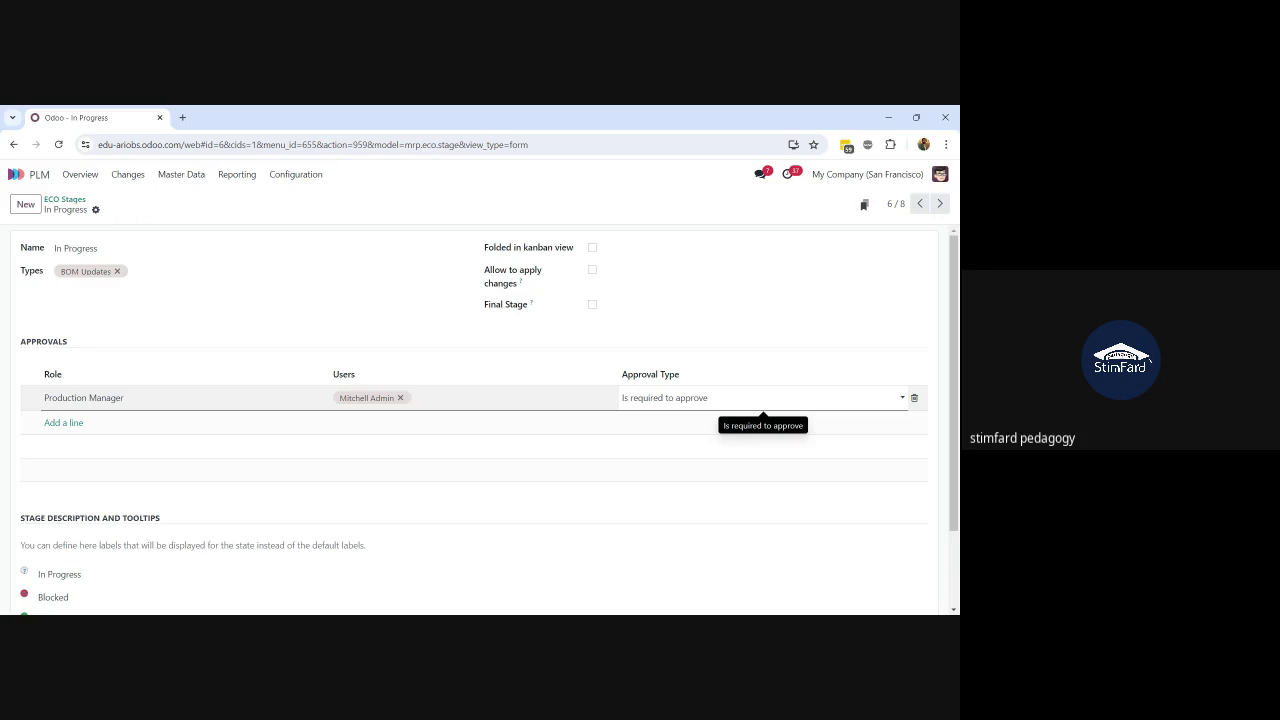
{"action": "left_click", "coordinate": [131, 461]}
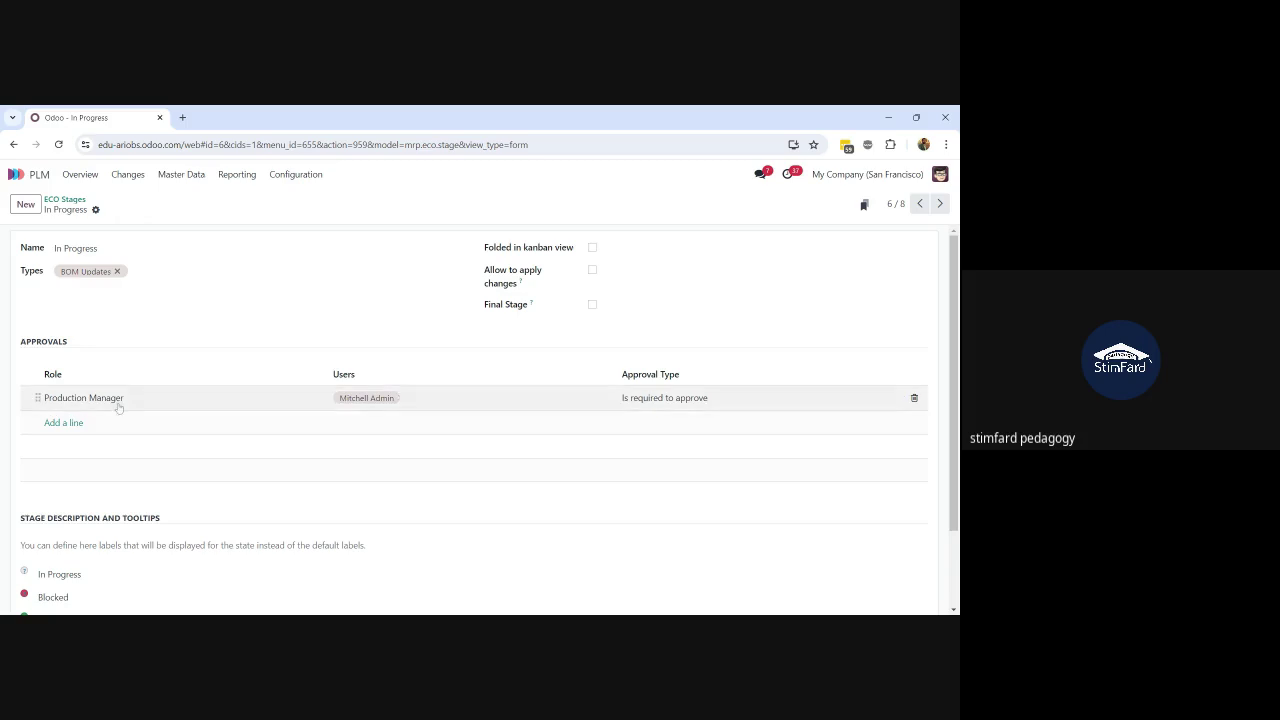
Step: Discard the extra empty approval line, save the stage, and return to ECO Stages
{"action": "left_click", "coordinate": [63, 423]}
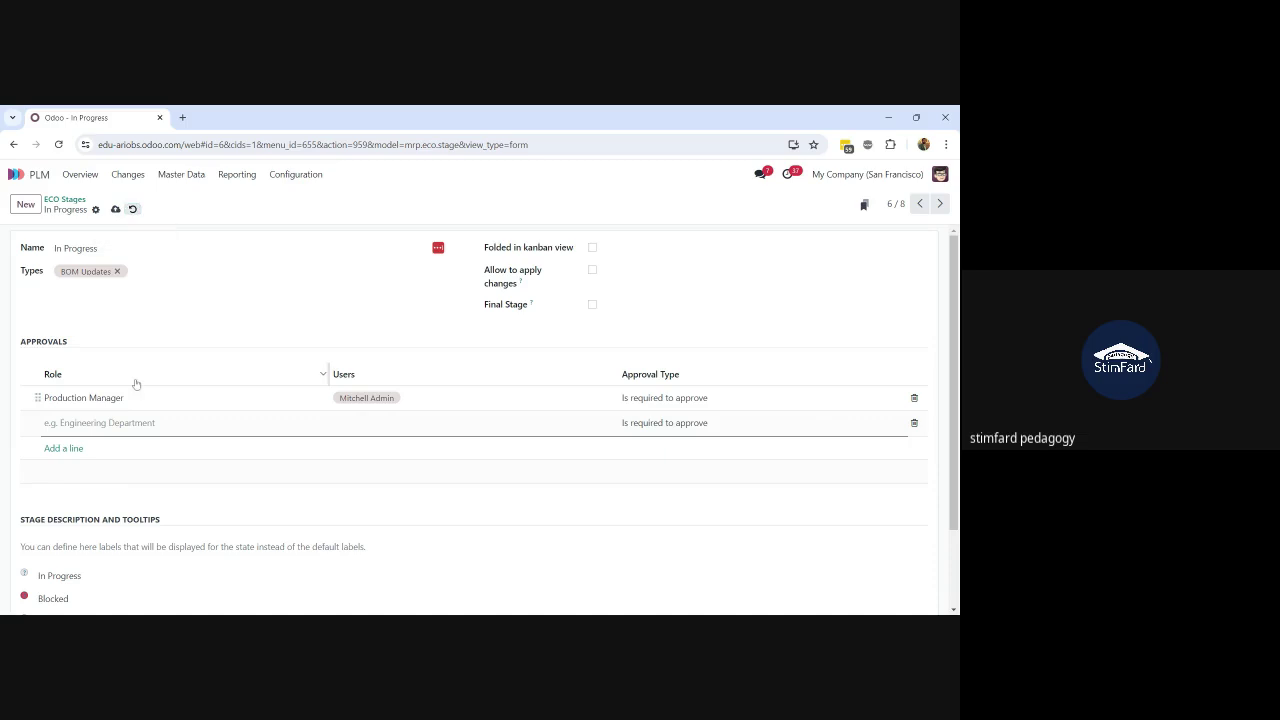
{"action": "left_click", "coordinate": [122, 286]}
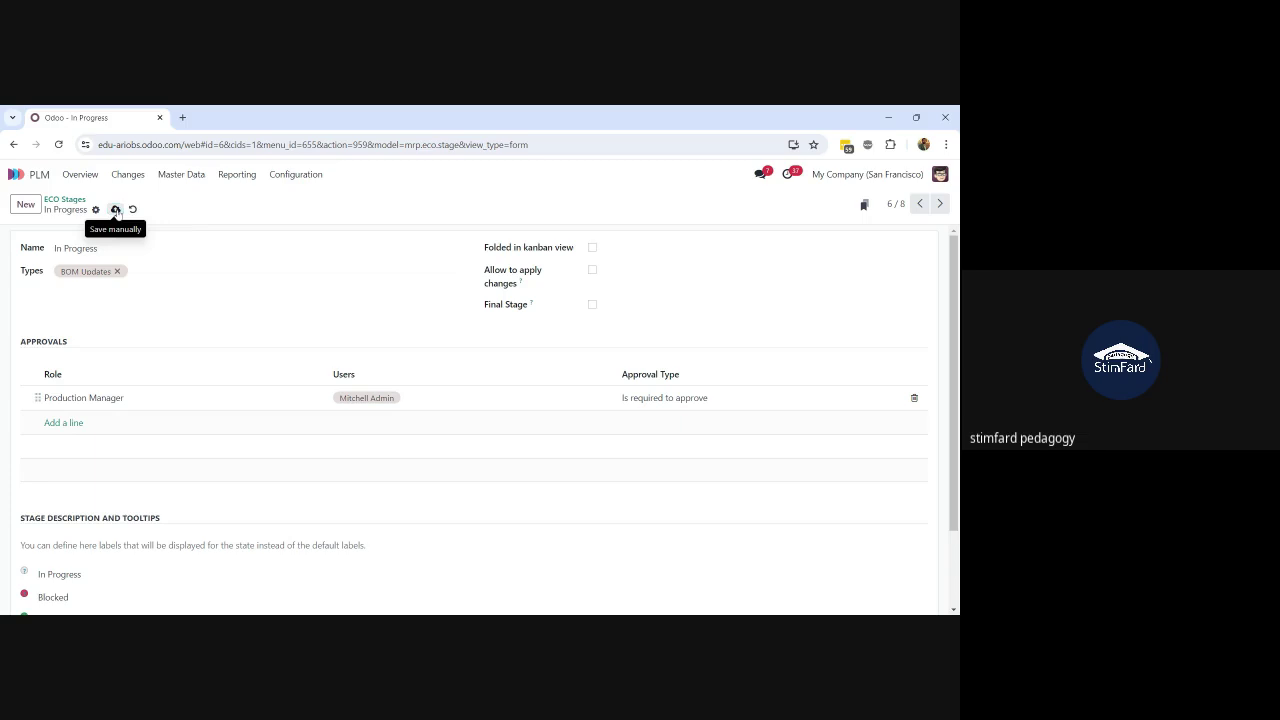
{"action": "left_click", "coordinate": [115, 210]}
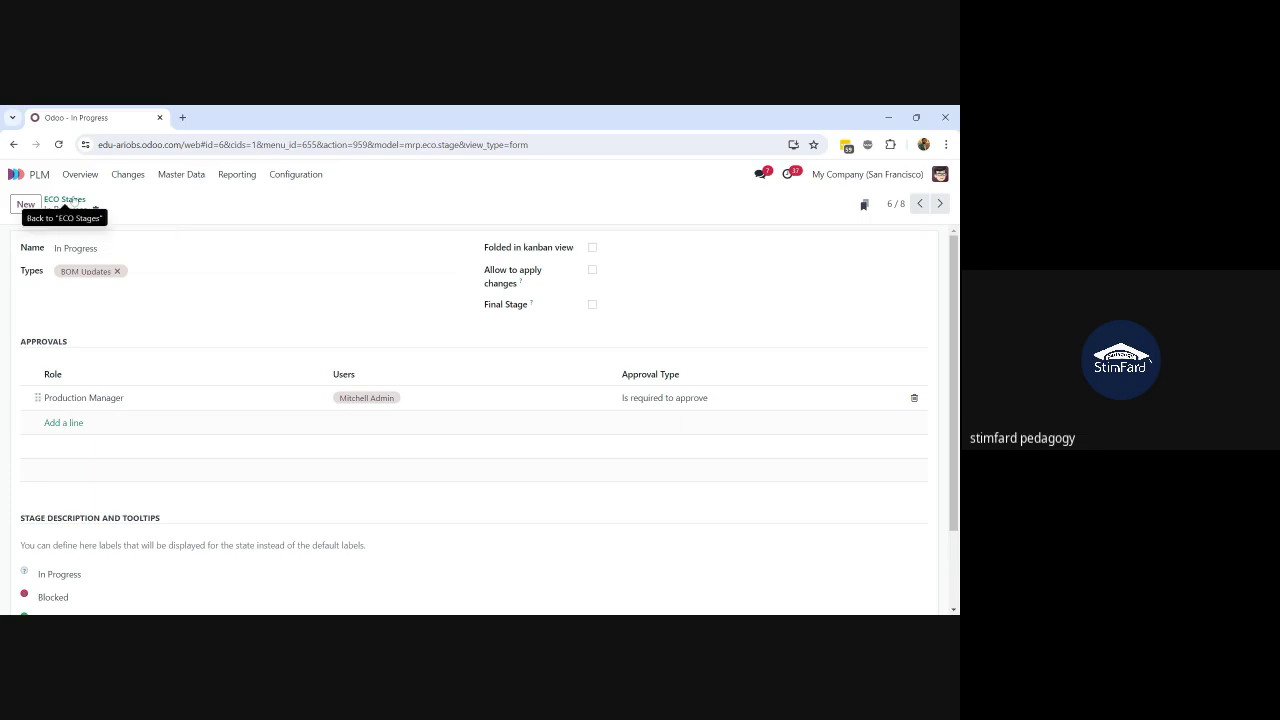
{"action": "left_click", "coordinate": [66, 200]}
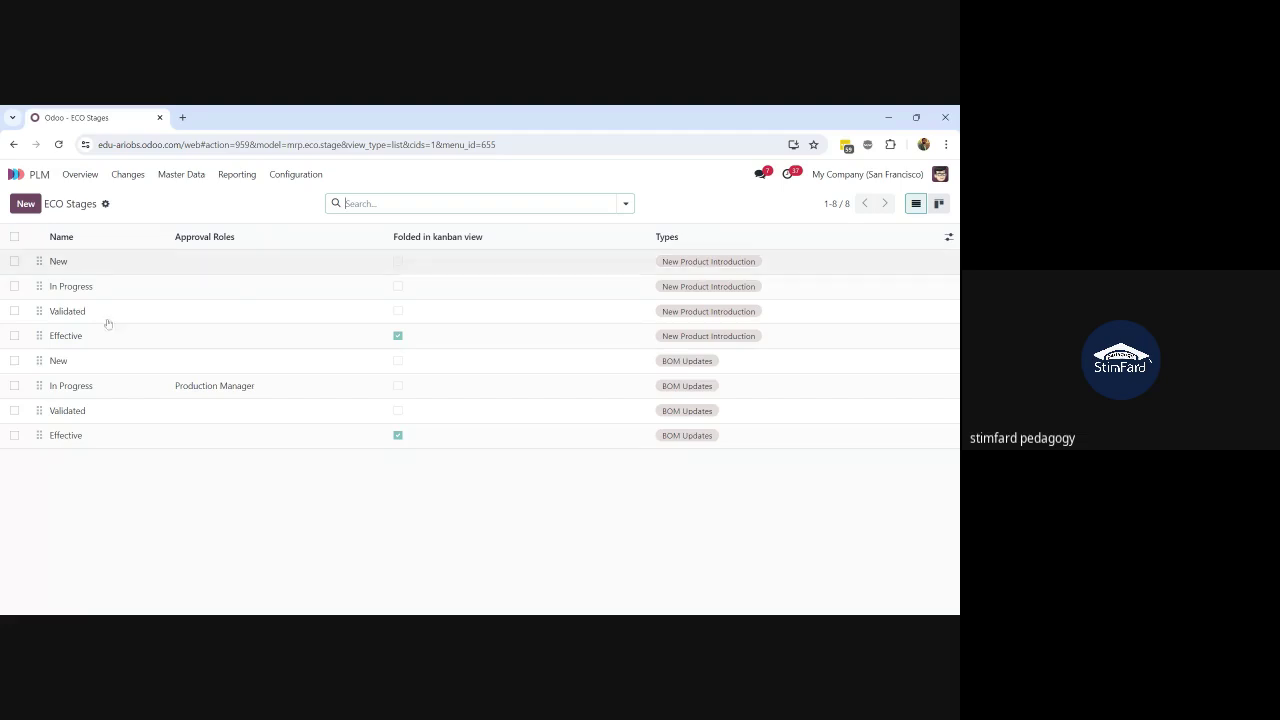
Step: Give the Validated BOM Updates stage a required MD Production approval by one user and save
{"action": "left_click", "coordinate": [139, 408]}
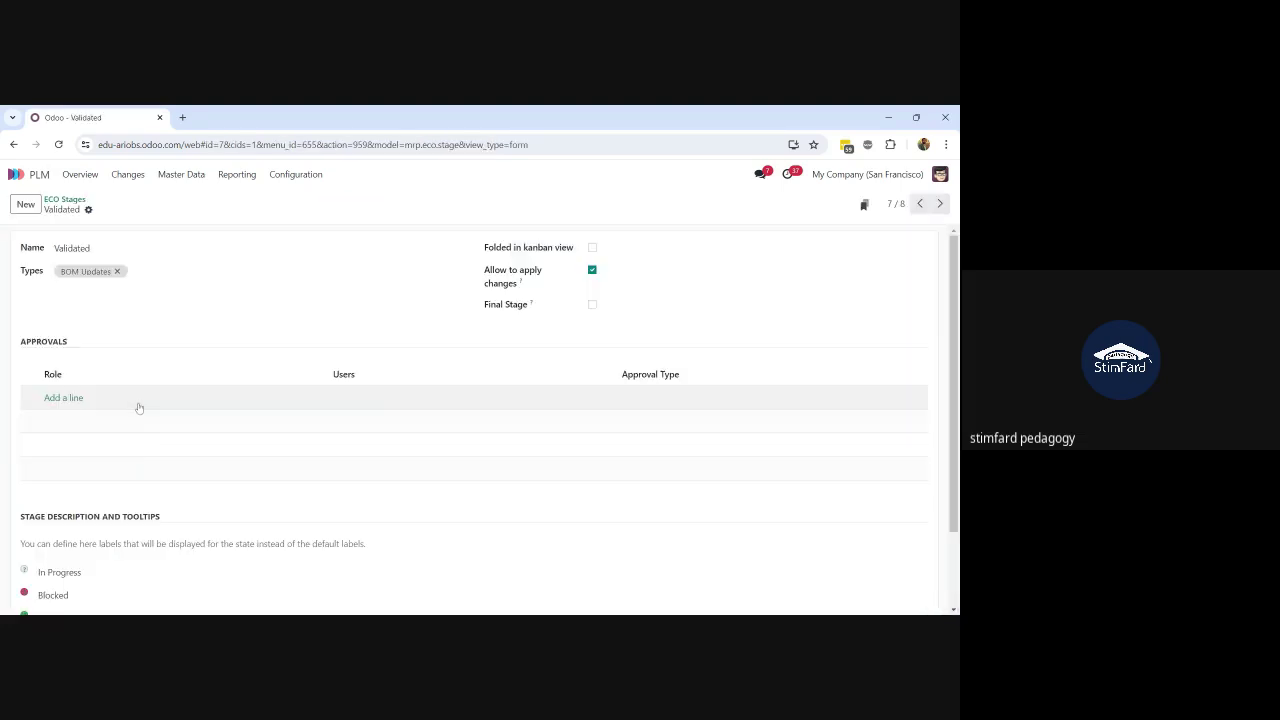
{"action": "left_click", "coordinate": [62, 398]}
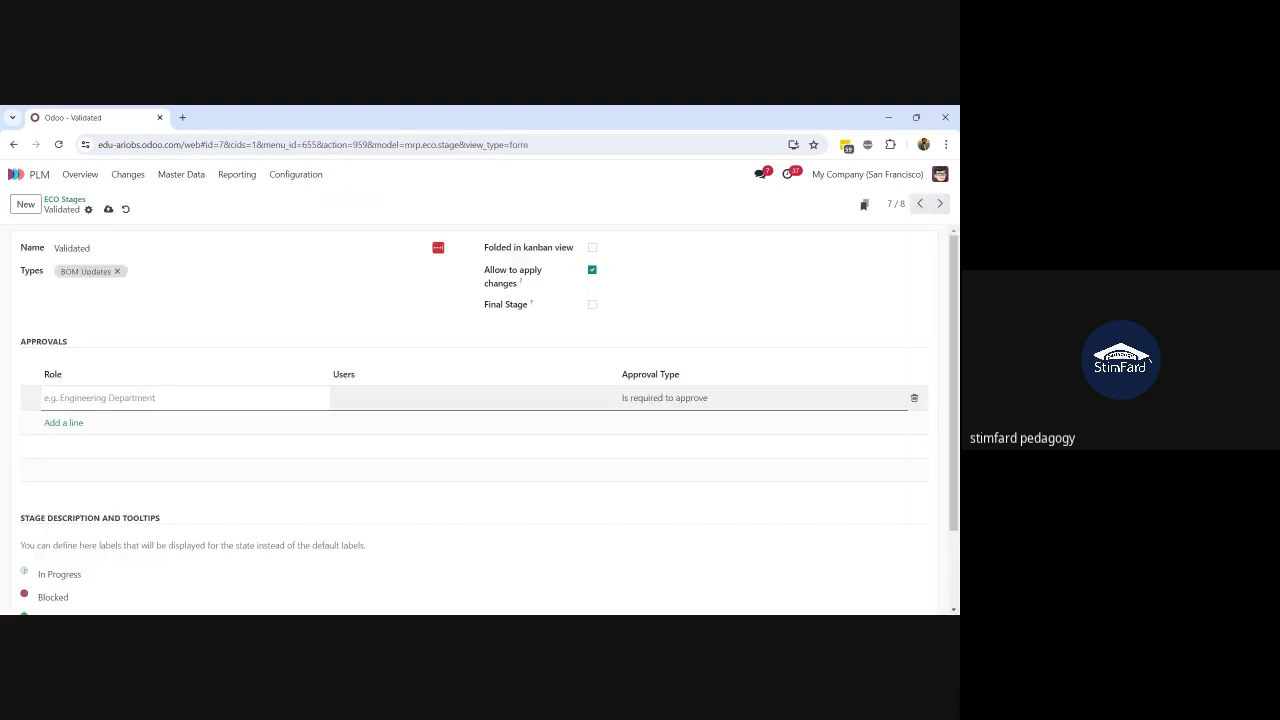
{"action": "type", "text": "MD Production"}
{"action": "left_click", "coordinate": [405, 405]}
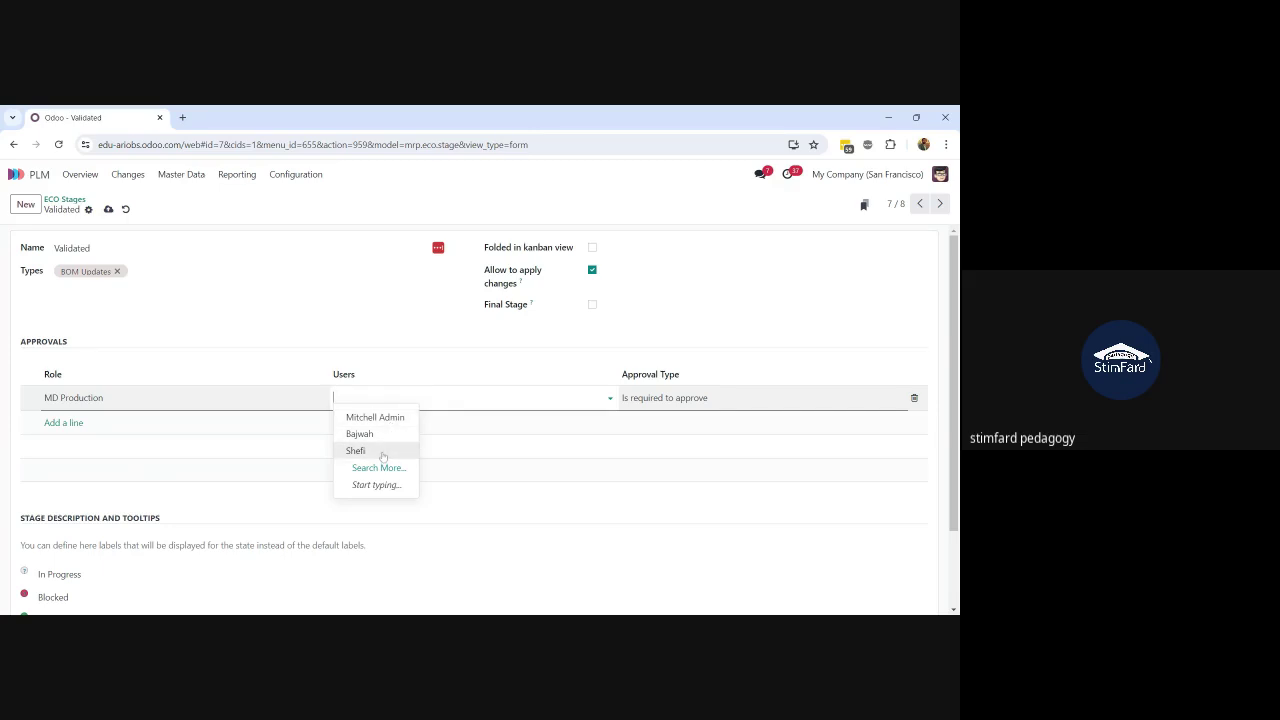
{"action": "left_click", "coordinate": [382, 456]}
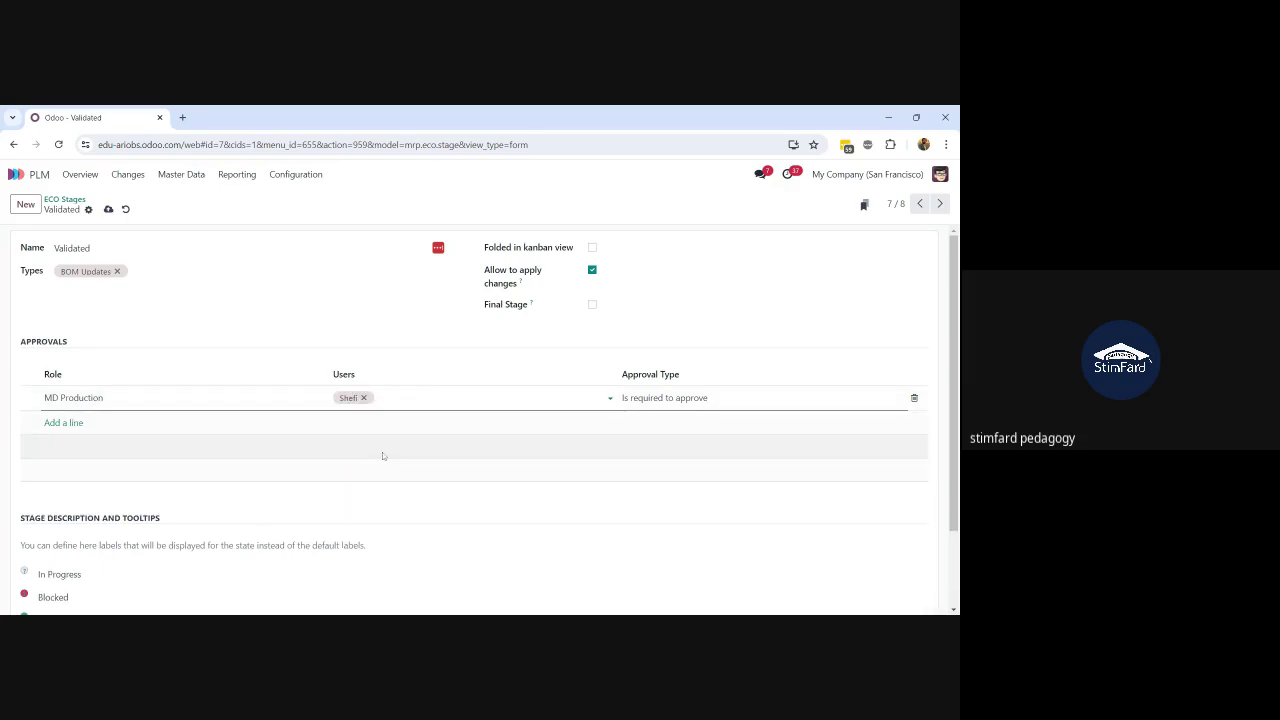
{"action": "left_click", "coordinate": [108, 209]}
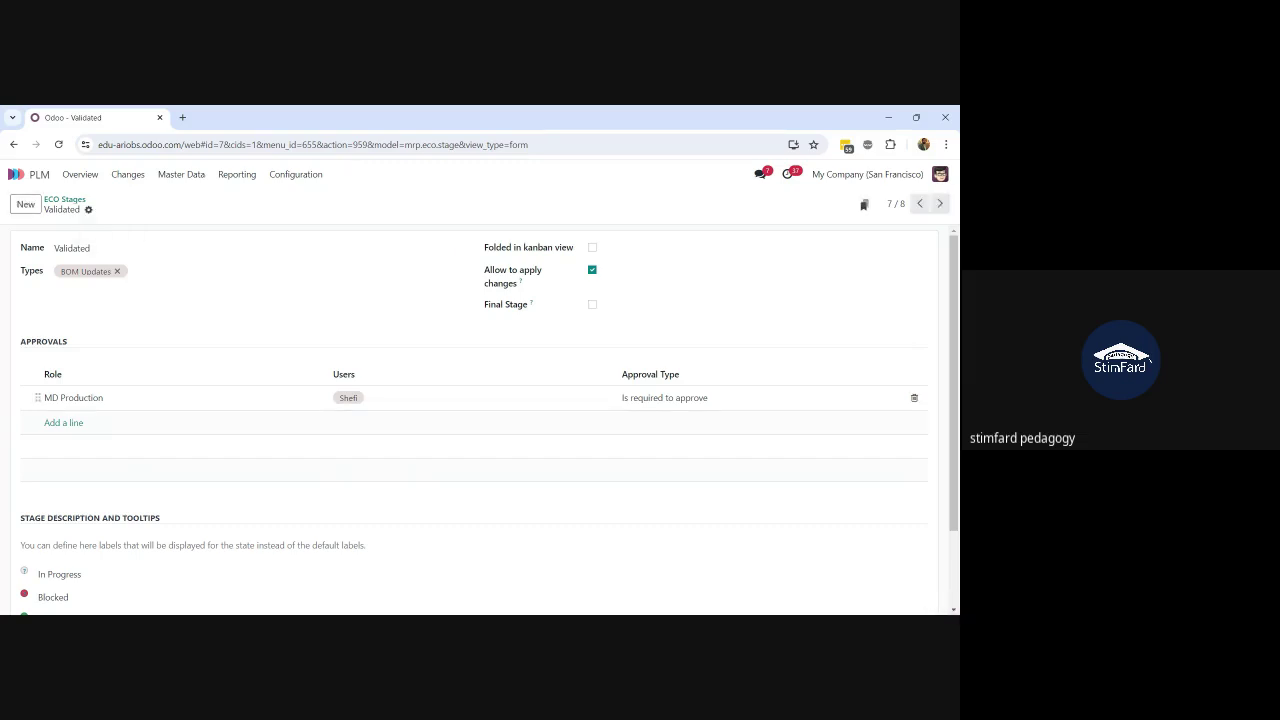
{"action": "left_click", "coordinate": [65, 200]}
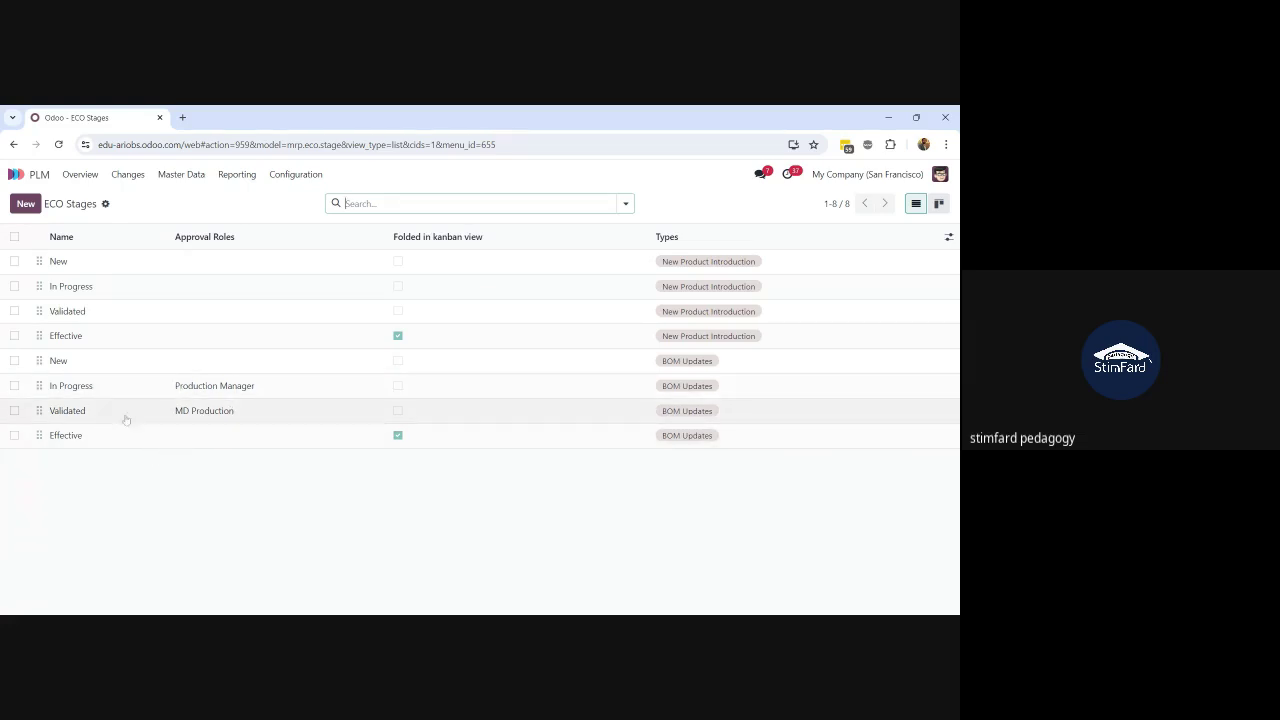
{"action": "left_click", "coordinate": [162, 414]}
{"action": "scroll", "coordinate": [163, 424], "scroll_direction": "down", "scroll_amount": 1}
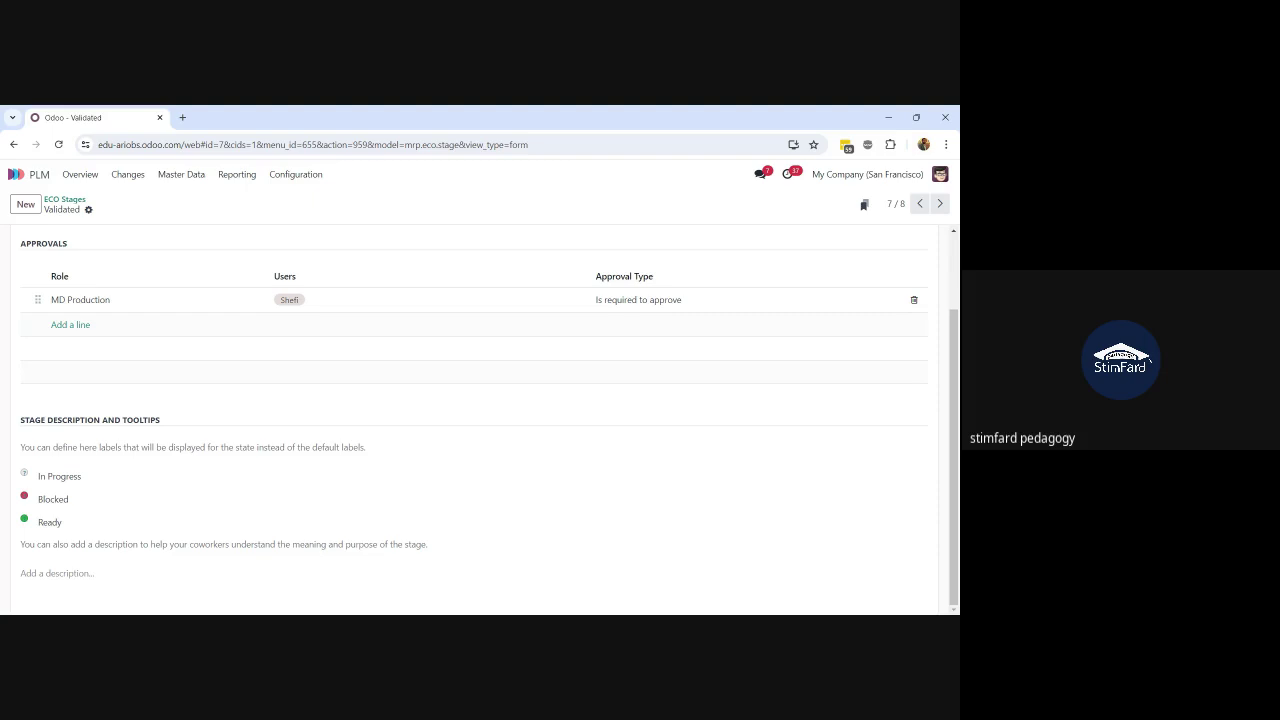
{"action": "left_click", "coordinate": [62, 477]}
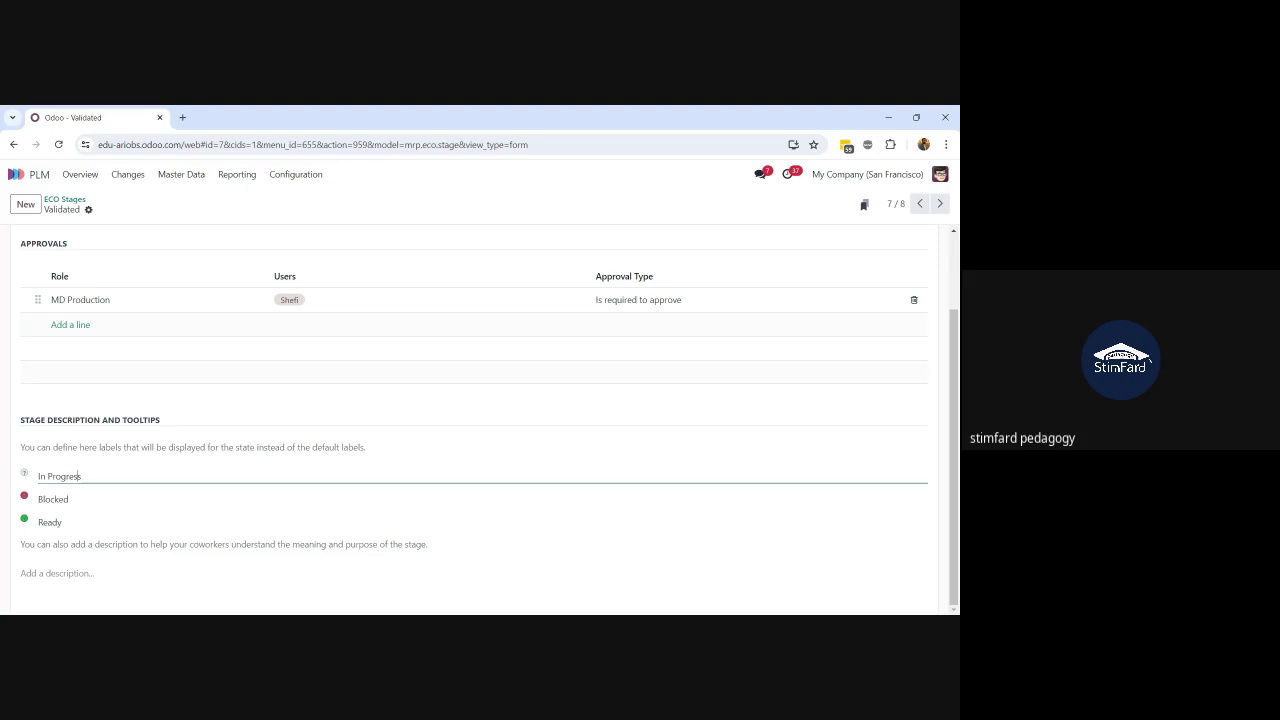
{"action": "key", "text": "Tab"}
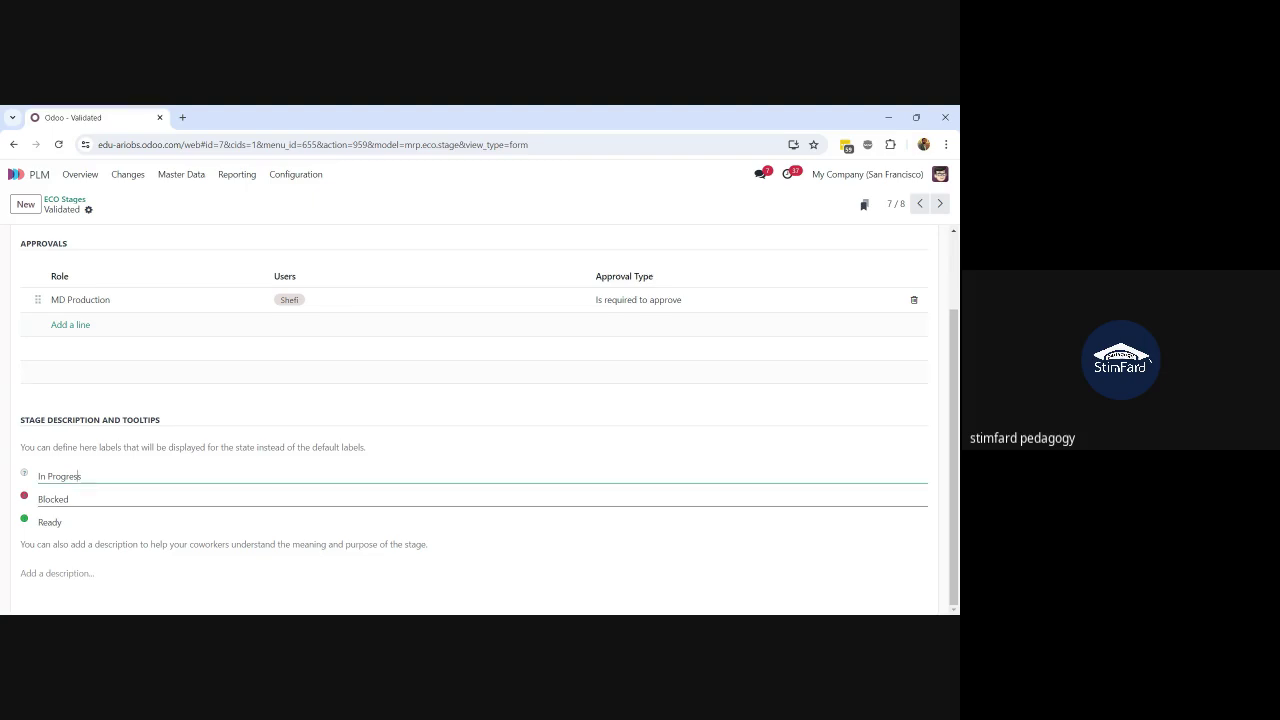
{"action": "left_click", "coordinate": [71, 531]}
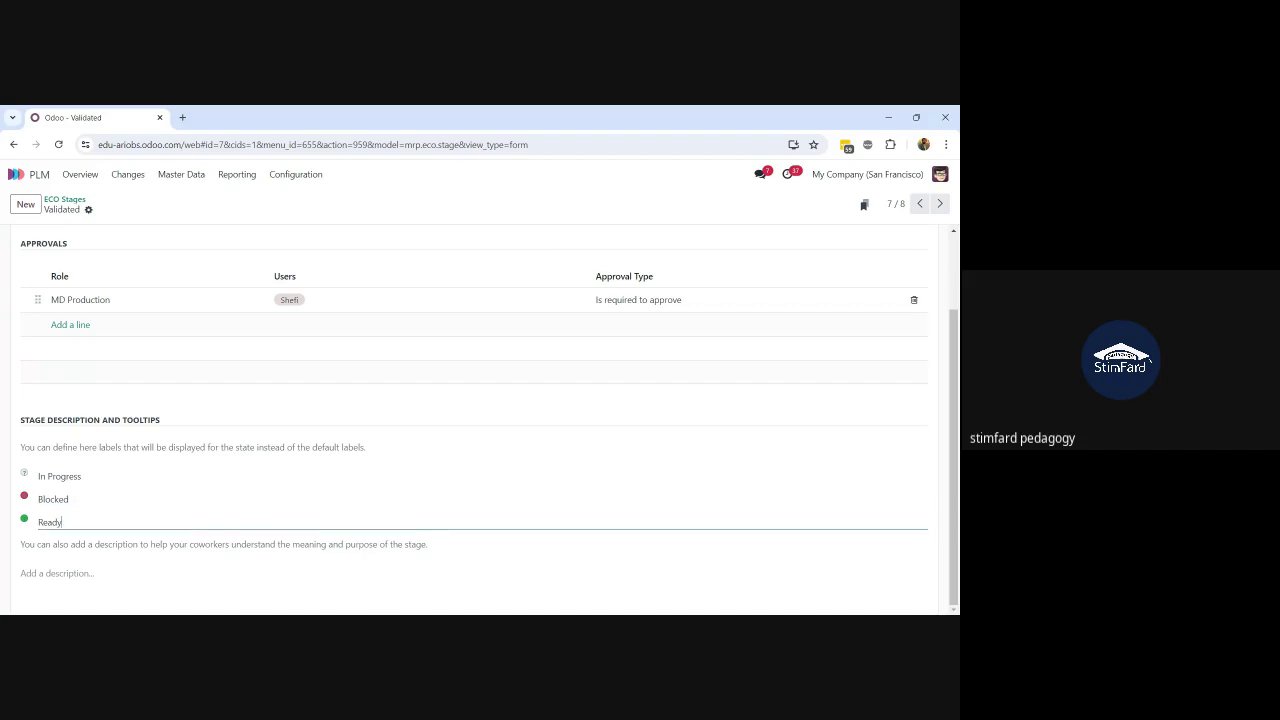
{"action": "left_click", "coordinate": [64, 199]}
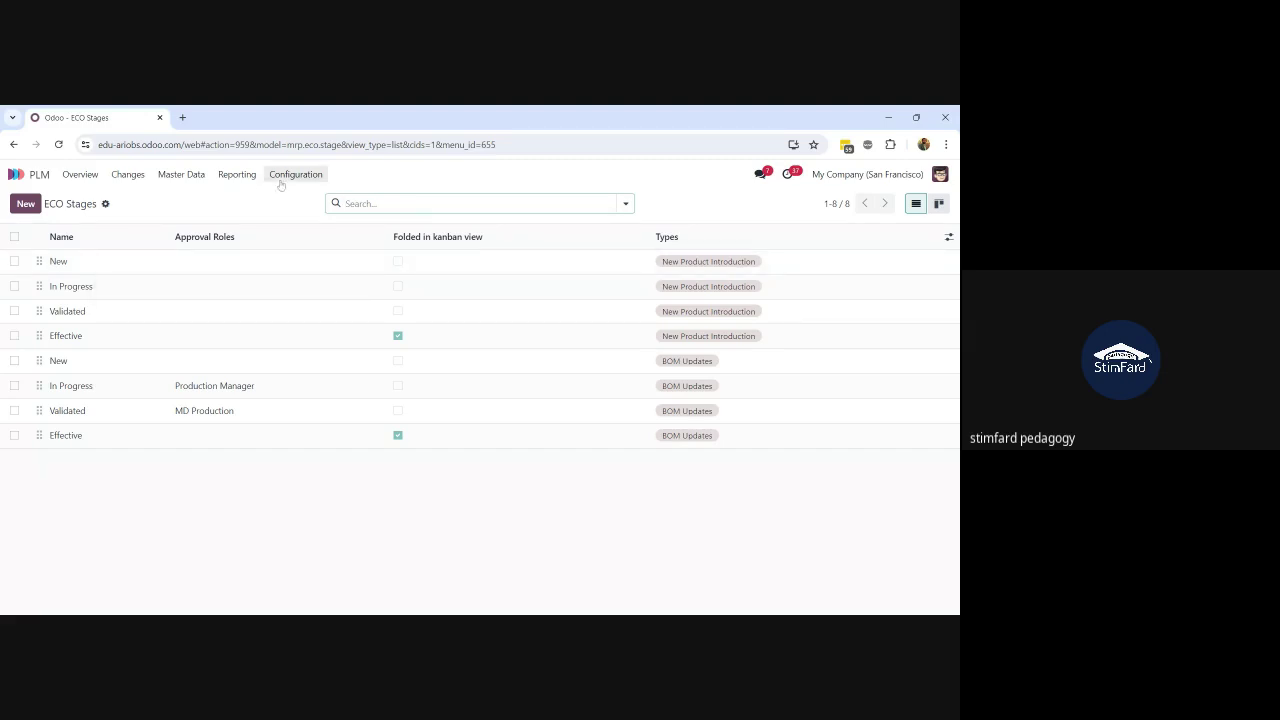
Step: Create a new change order described 'Change in Design' with type BOM Updates
{"action": "left_click", "coordinate": [128, 175]}
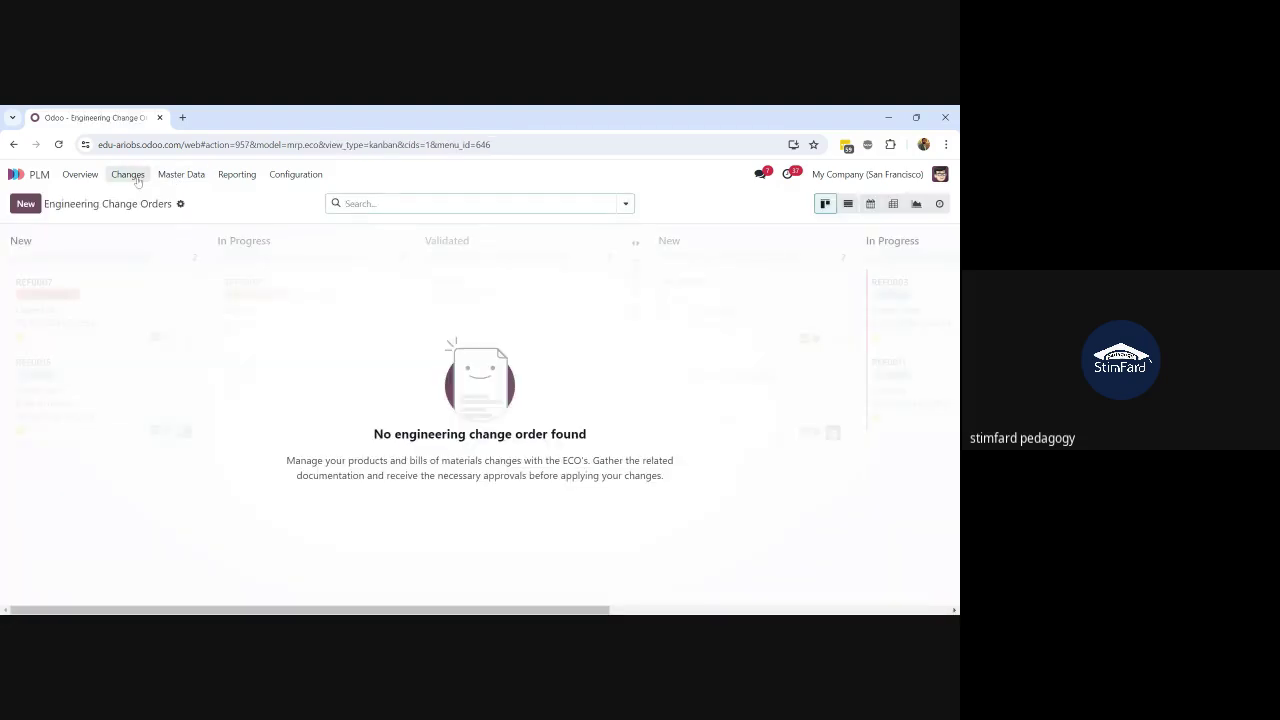
{"action": "left_click", "coordinate": [26, 204]}
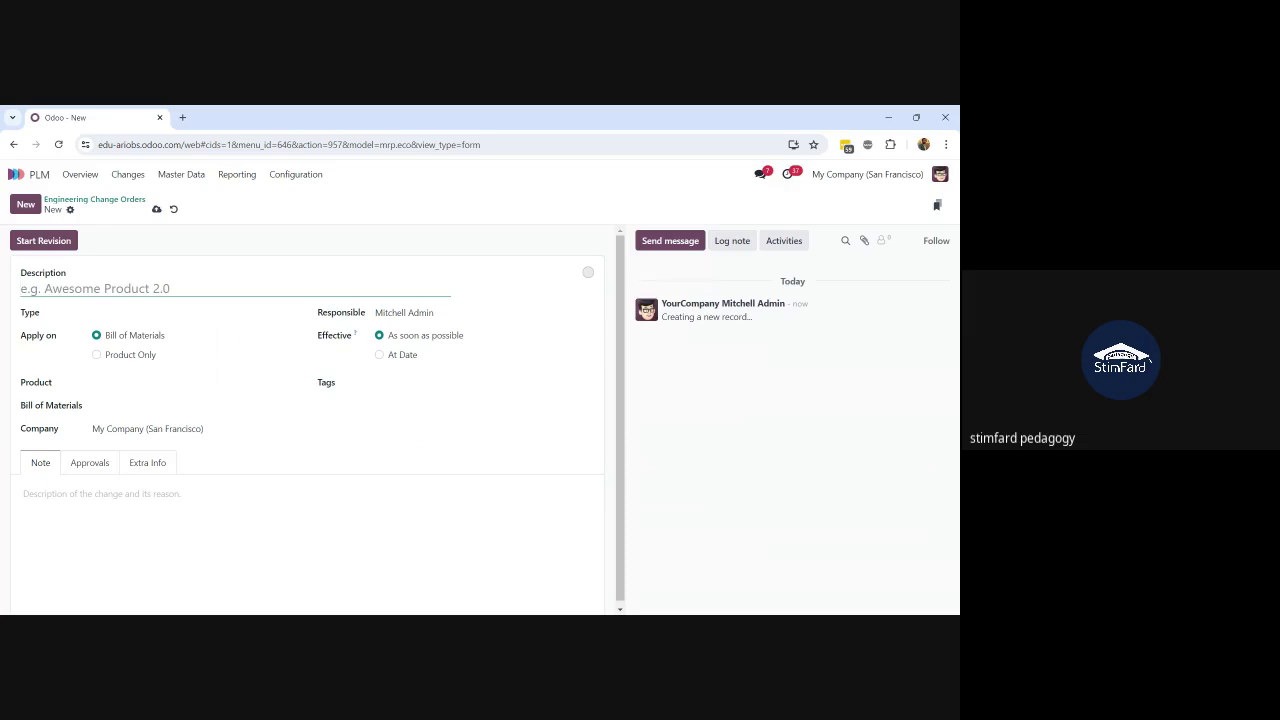
{"action": "type", "text": "Cha"}
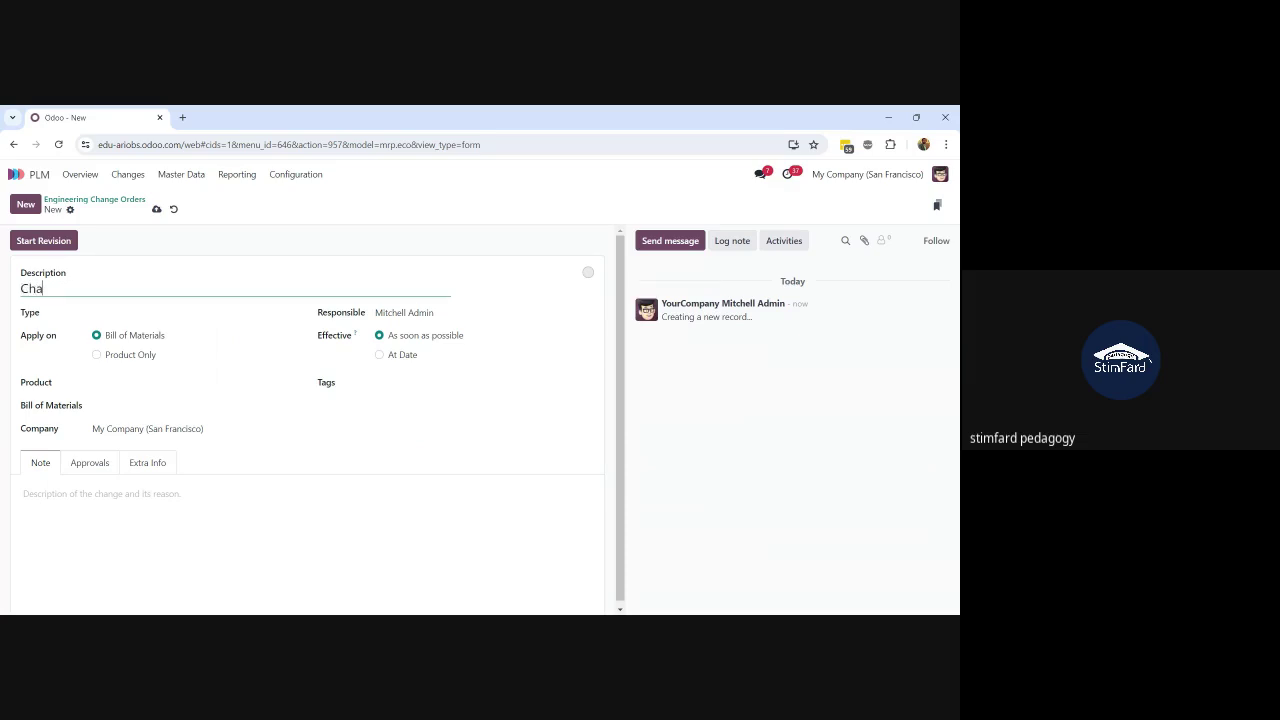
{"action": "type", "text": "nge in Design"}
{"action": "left_click", "coordinate": [118, 314]}
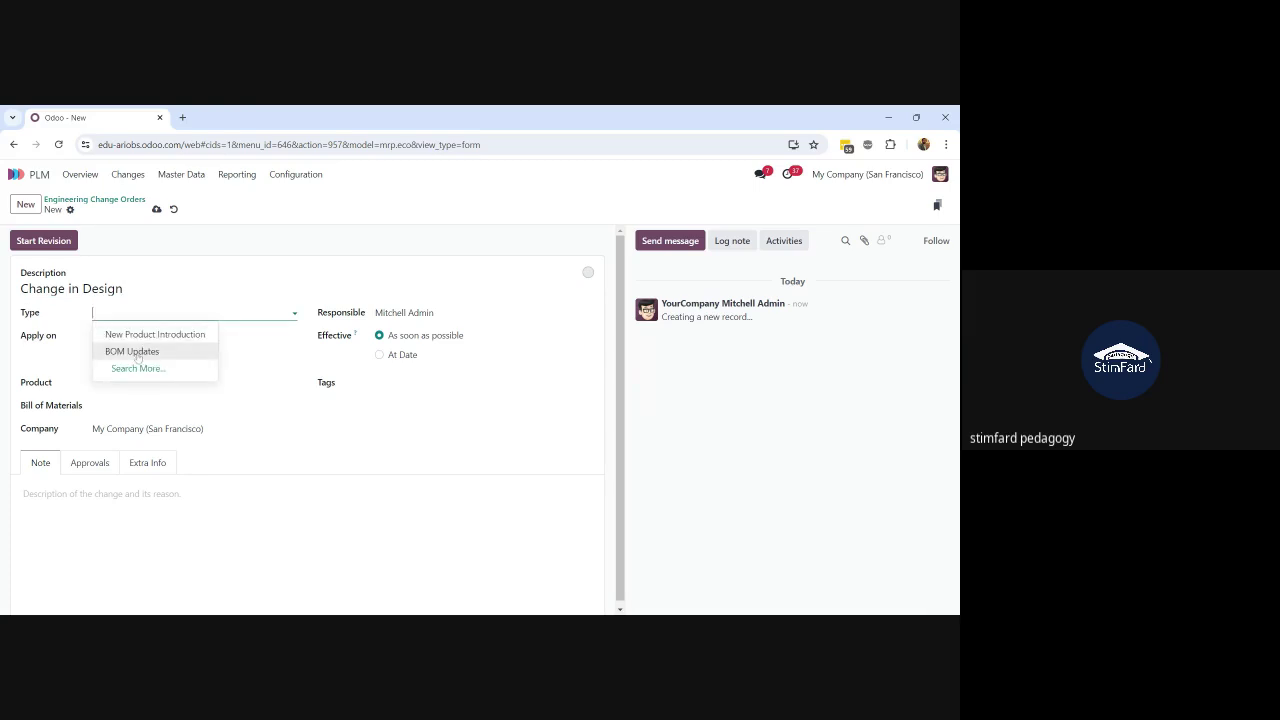
{"action": "left_click", "coordinate": [136, 352]}
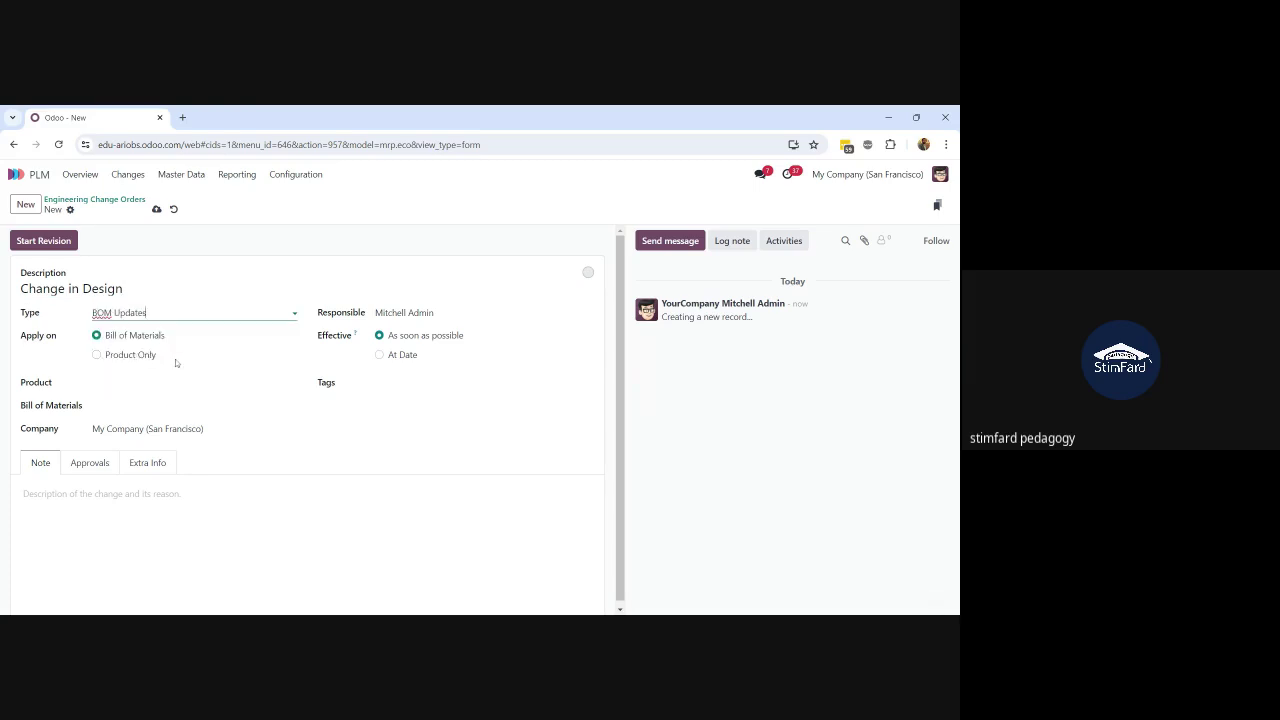
Step: Set the product to [E-COM09] Large Desk, filling in bill of materials BOM-1
{"action": "left_click", "coordinate": [176, 383]}
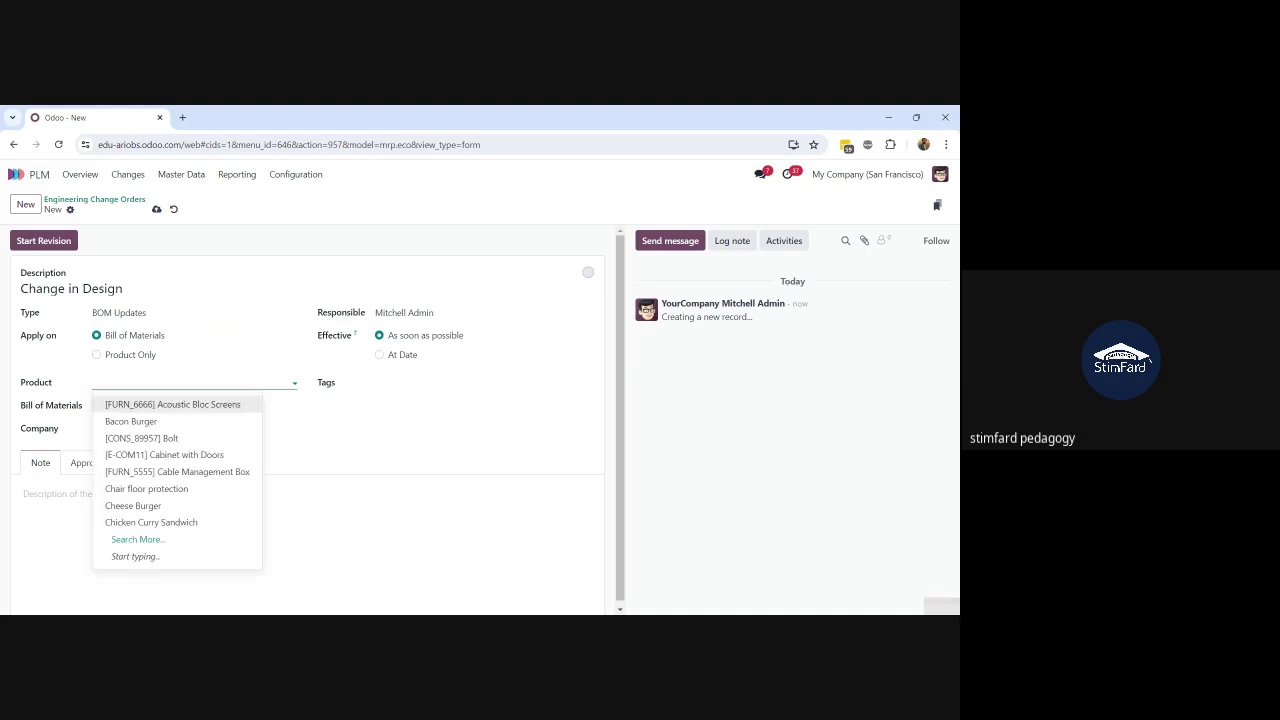
{"action": "type", "text": "lage"}
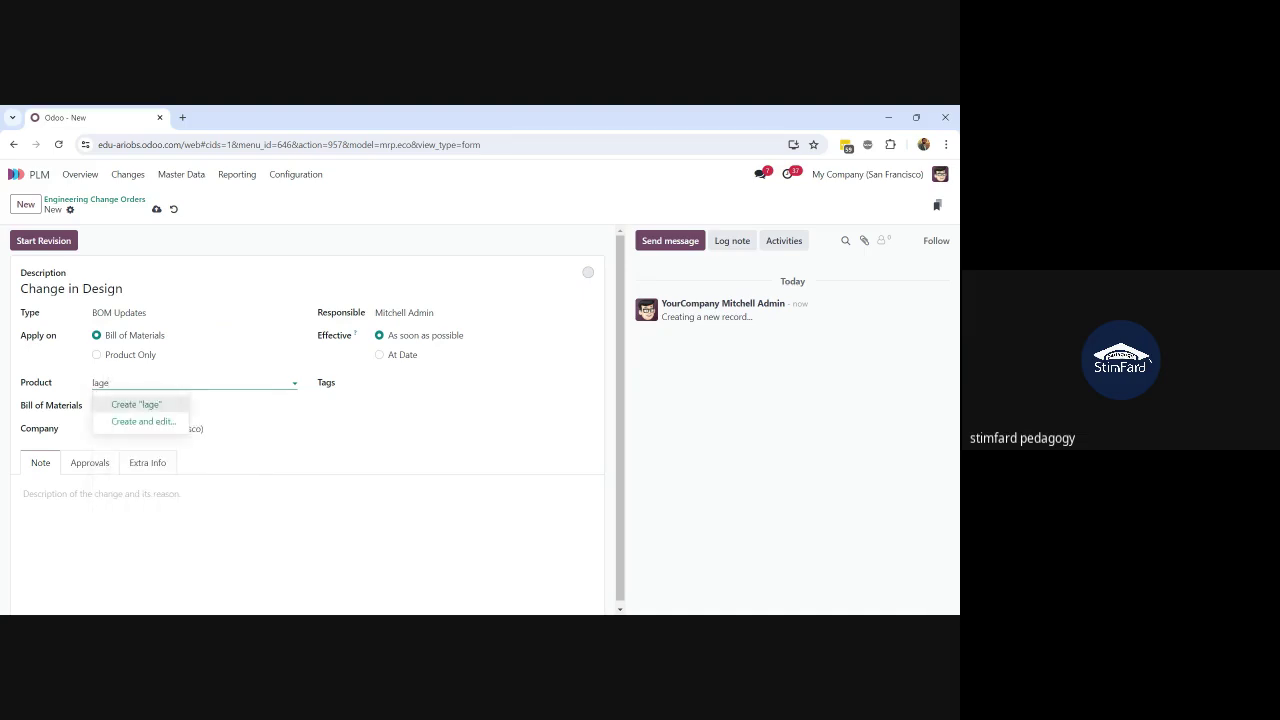
{"action": "key", "text": "BackSpace"}
{"action": "key", "text": "BackSpace"}
{"action": "type", "text": "rg"}
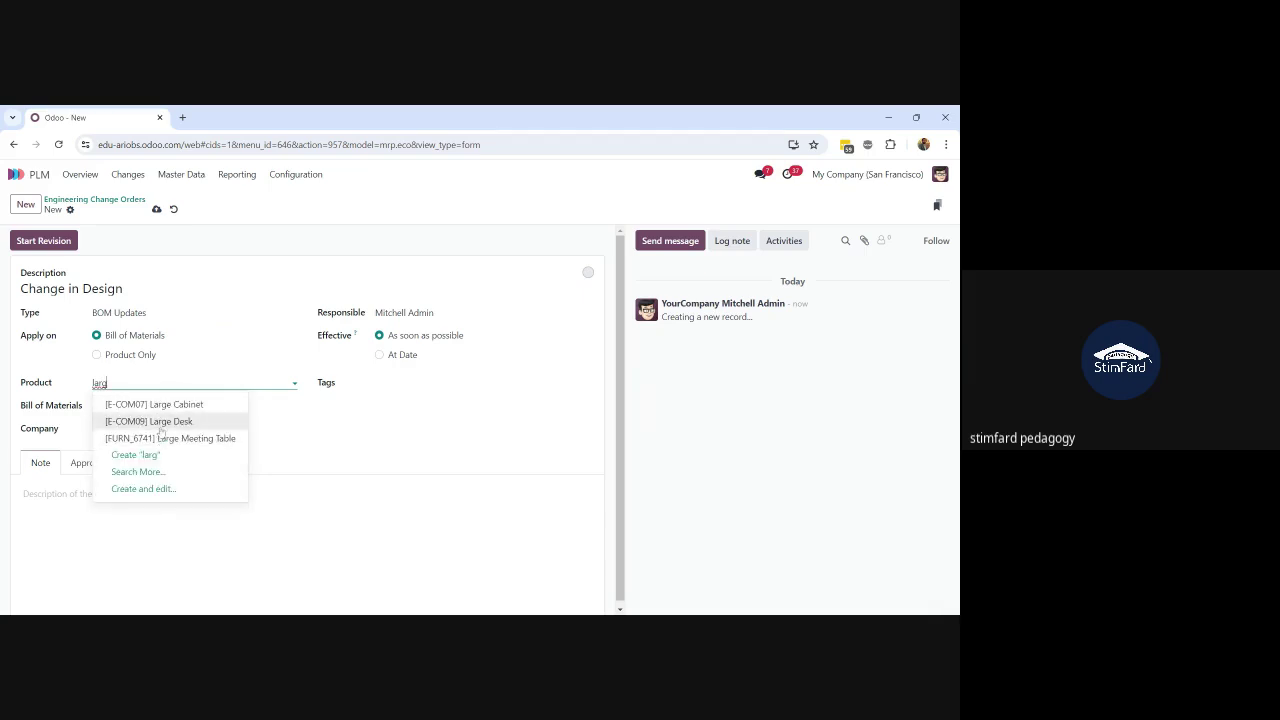
{"action": "left_click", "coordinate": [150, 421]}
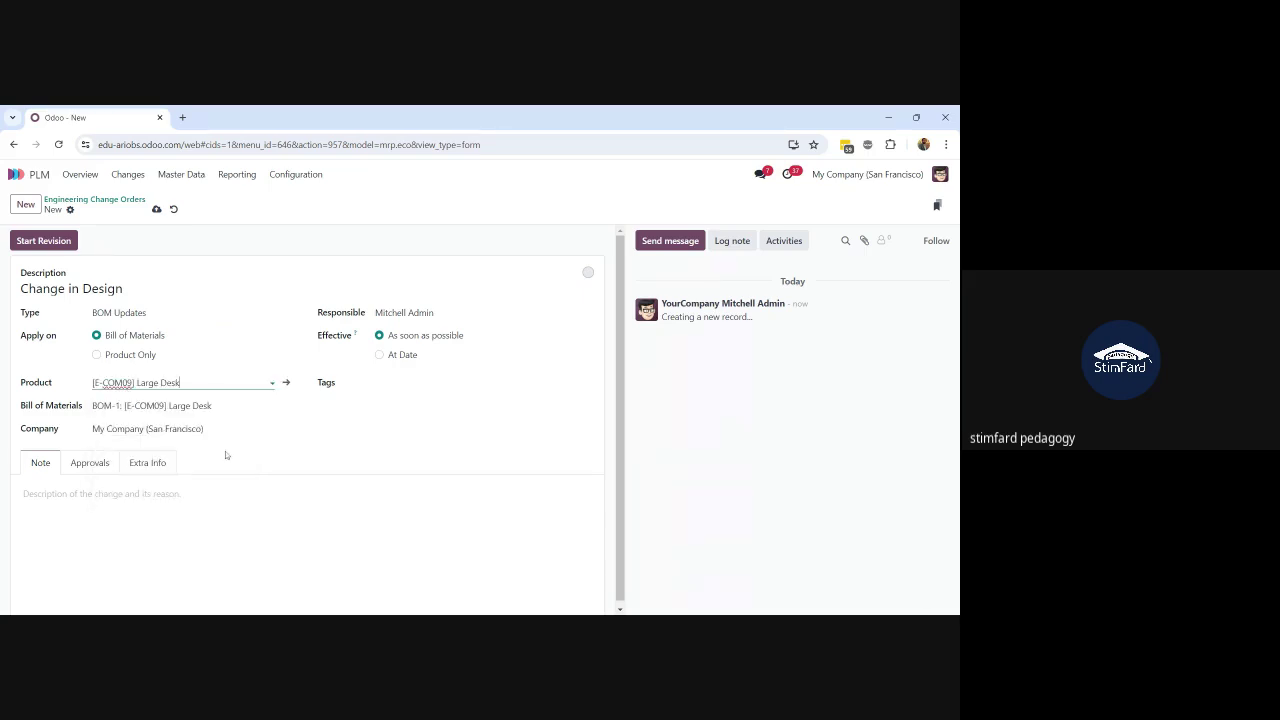
{"action": "left_click", "coordinate": [101, 494]}
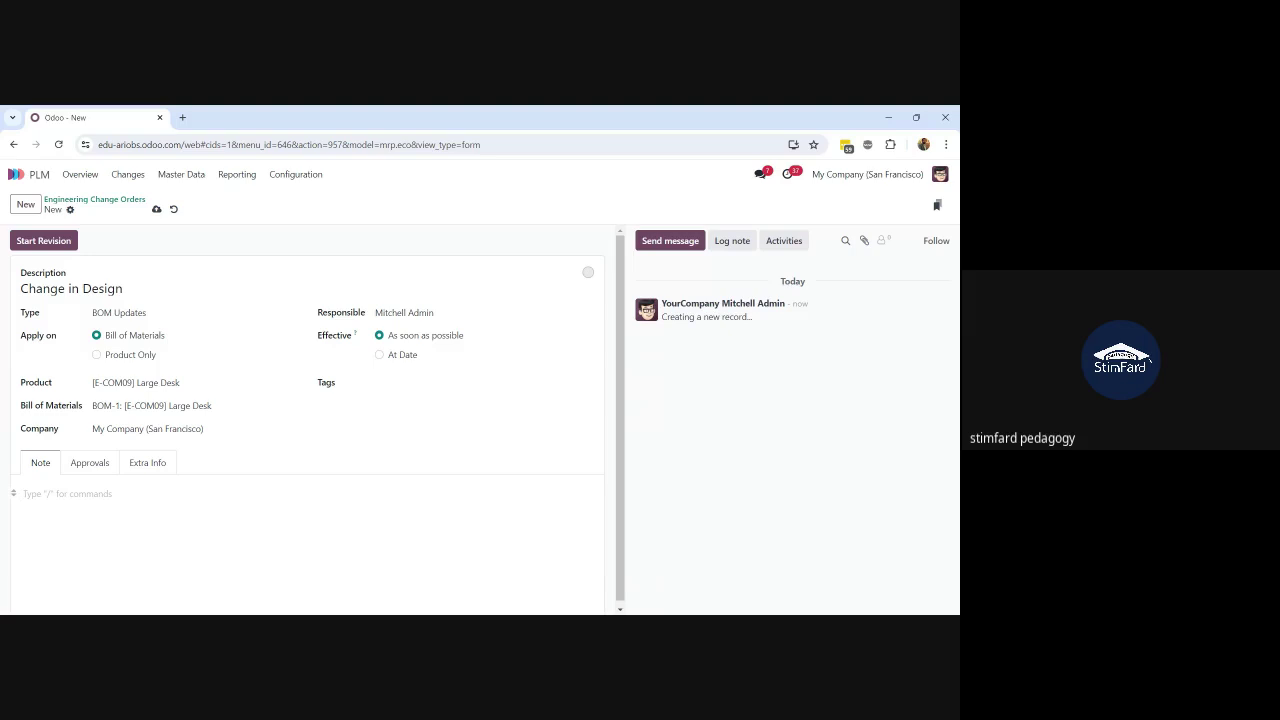
Step: Note 'design has been changed and need a change in BOM', then review Approvals and Extra Info
{"action": "type", "text": "design has been changed and nee a"}
{"action": "key", "text": "BackSpace"}
{"action": "key", "text": "BackSpace"}
{"action": "type", "text": "d a change"}
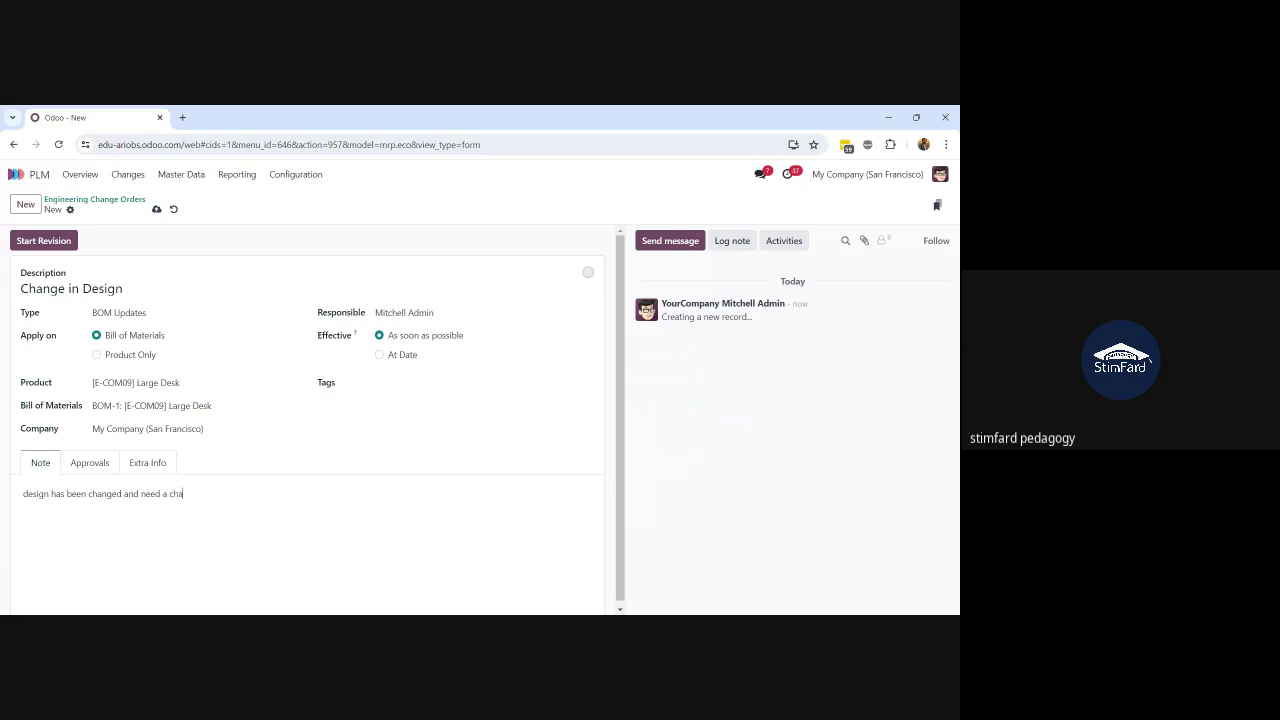
{"action": "type", "text": " in BOM"}
{"action": "key", "text": "BackSpace"}
{"action": "left_click", "coordinate": [99, 474]}
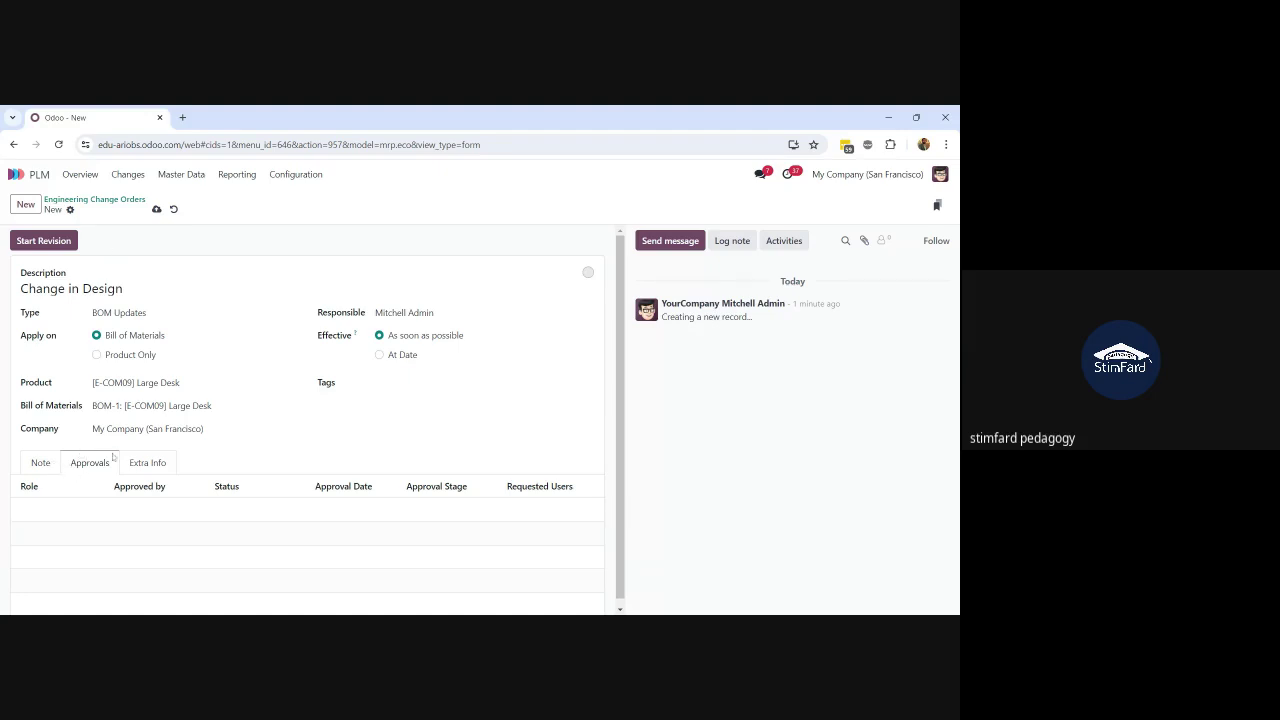
{"action": "left_click", "coordinate": [147, 470]}
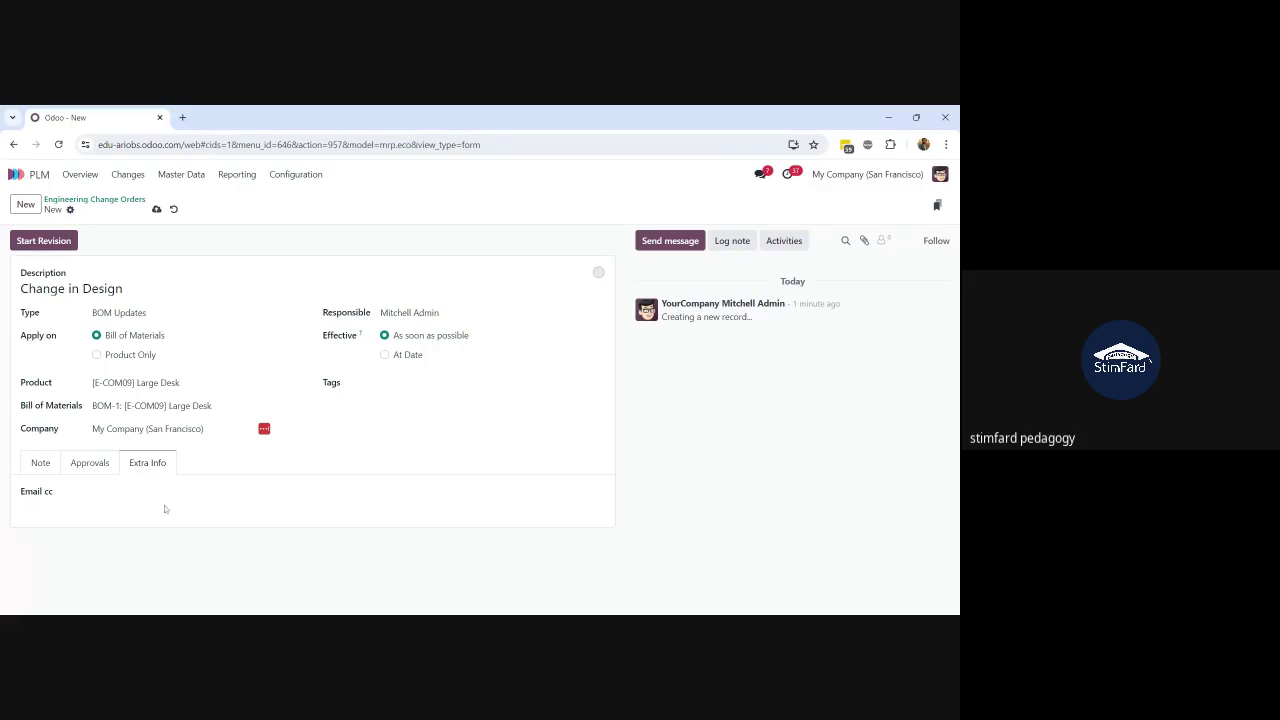
Step: Save the order as ECO0001 and switch its effectiveness to At Date
{"action": "left_click", "coordinate": [156, 209]}
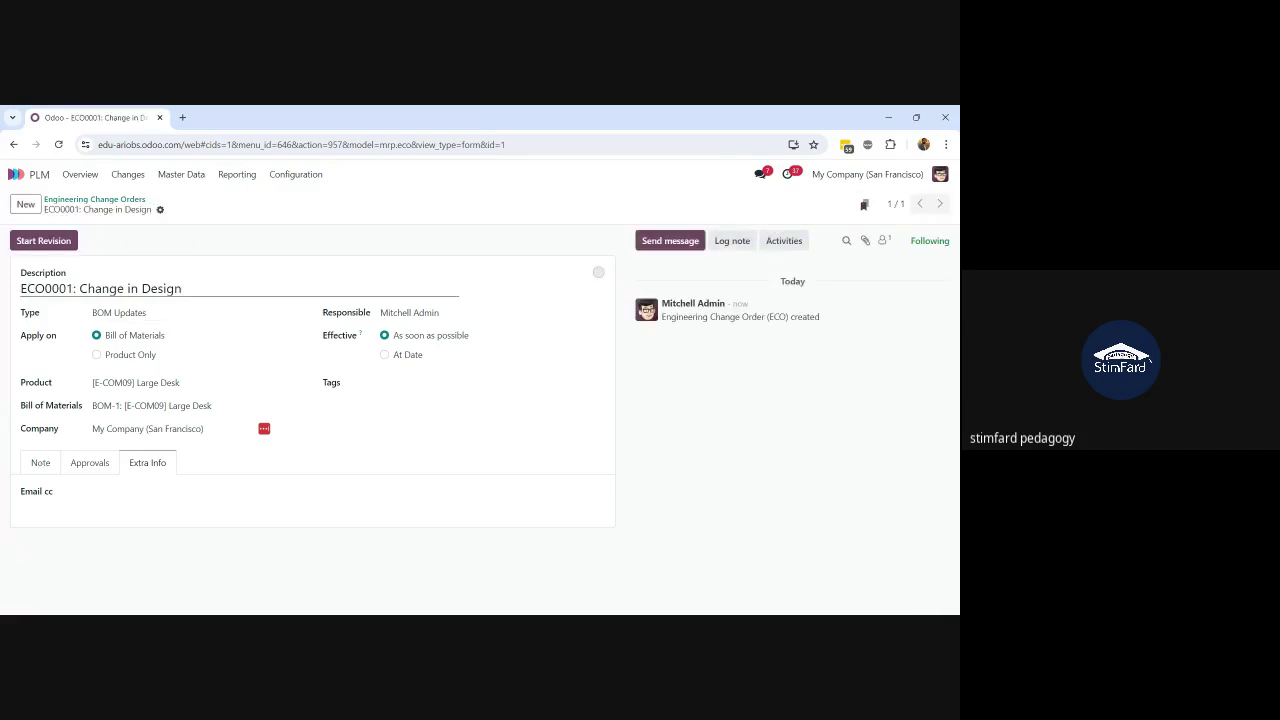
{"action": "left_click_drag", "start_coordinate": [75, 289], "coordinate": [16, 290]}
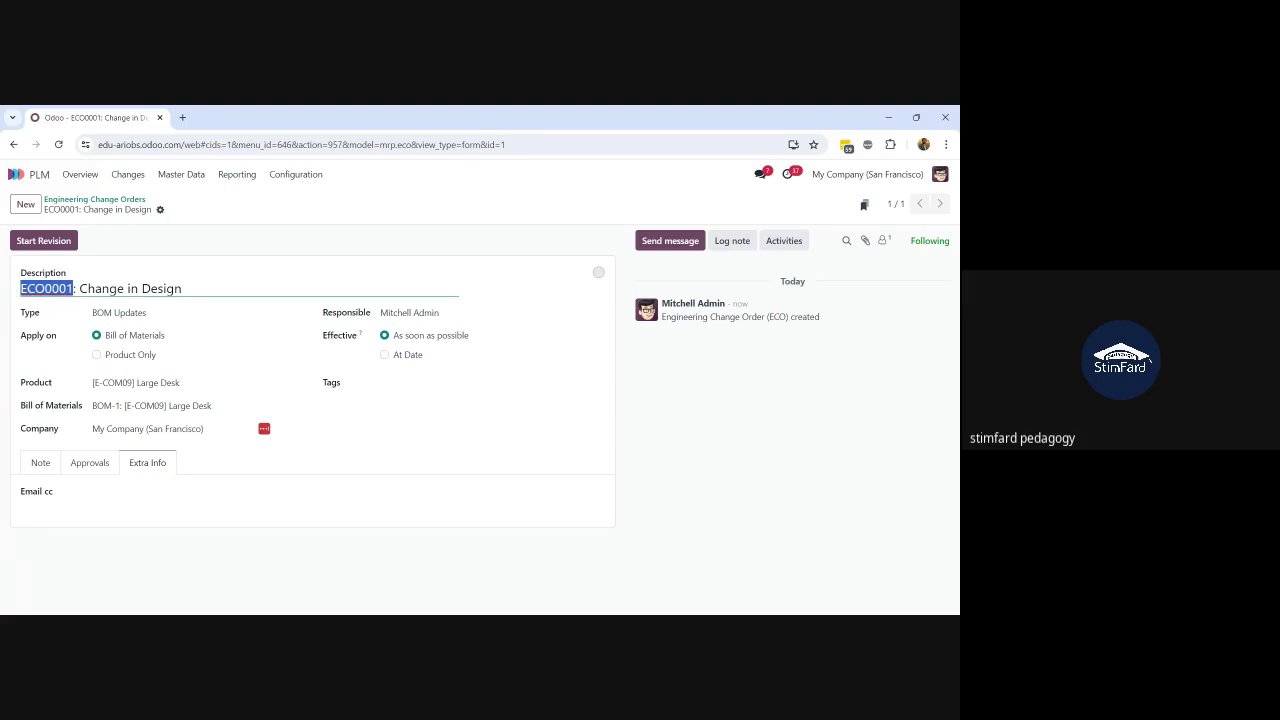
{"action": "left_click", "coordinate": [184, 289]}
{"action": "left_click", "coordinate": [384, 355]}
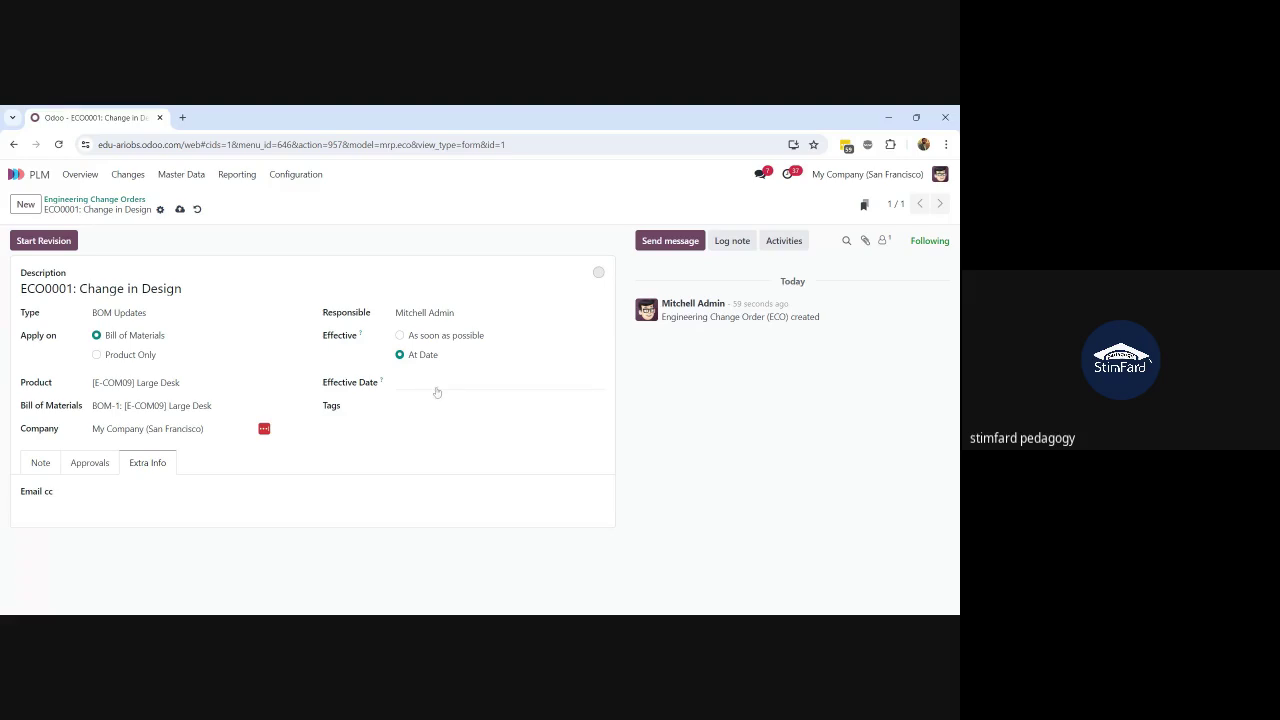
Step: Set effectiveness back to As soon as possible, add a new 'Change in Design' tag, and save
{"action": "left_click", "coordinate": [399, 336]}
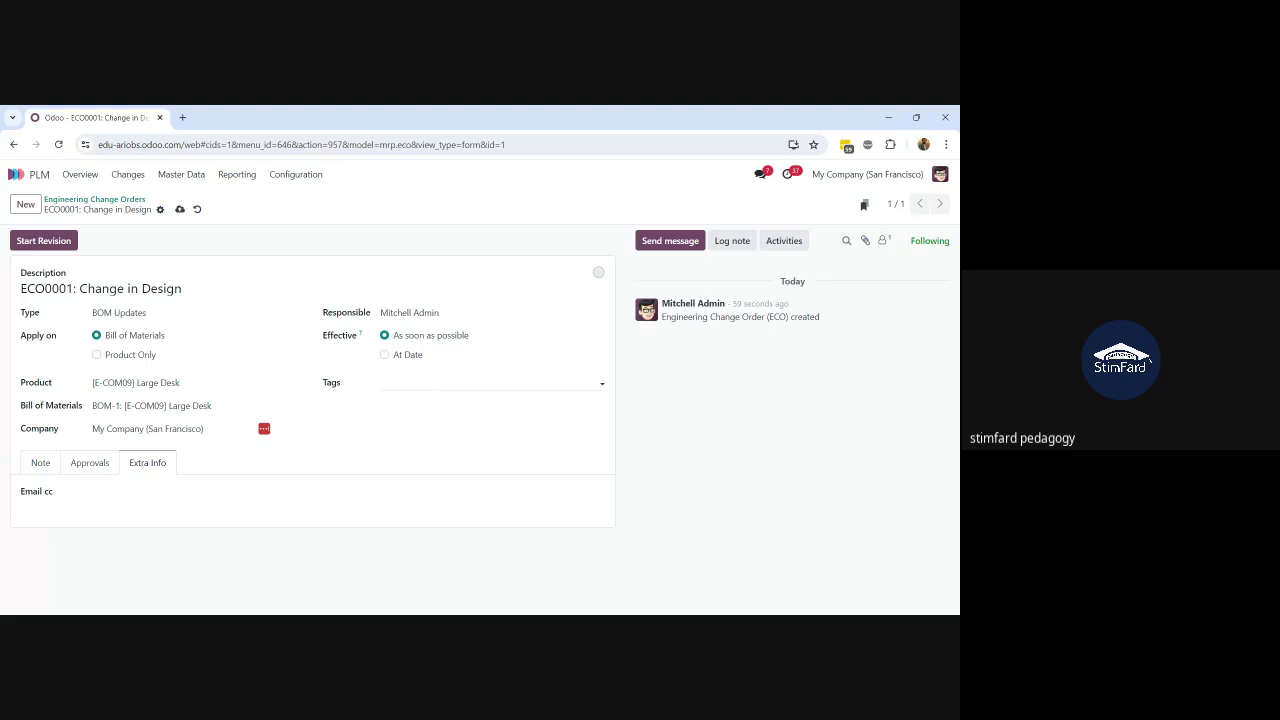
{"action": "left_click", "coordinate": [480, 383]}
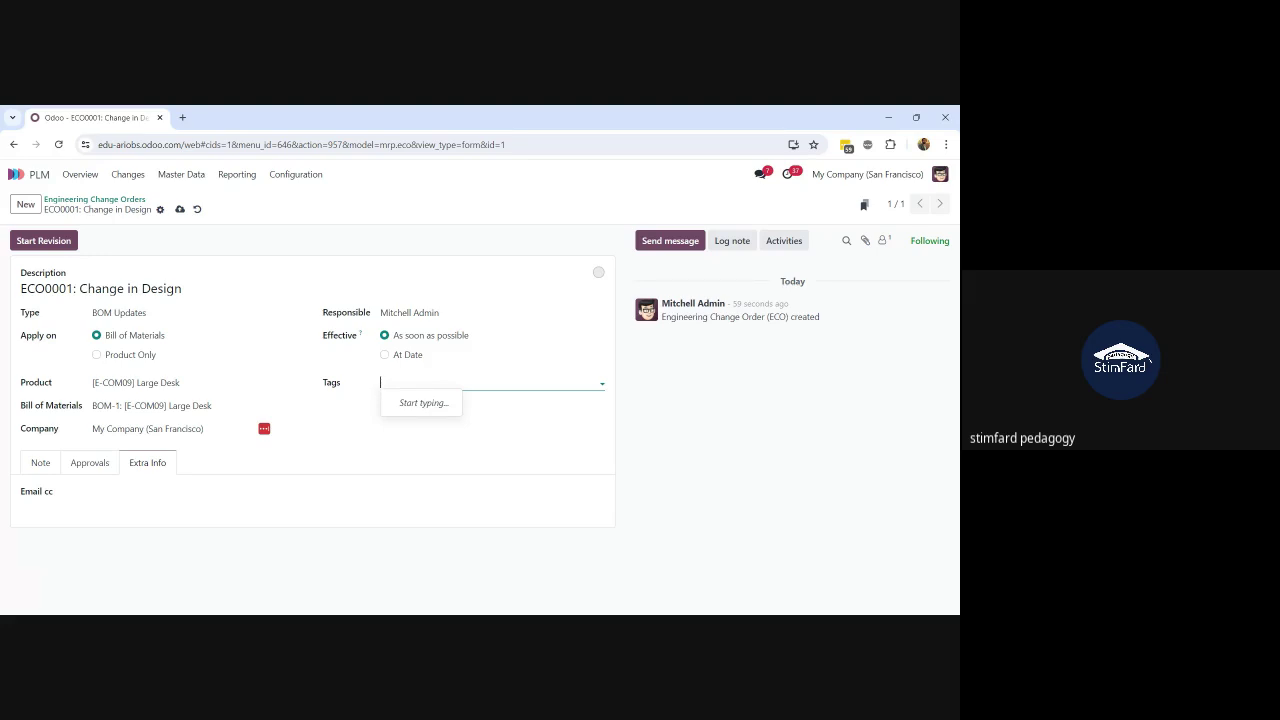
{"action": "type", "text": "Change in"}
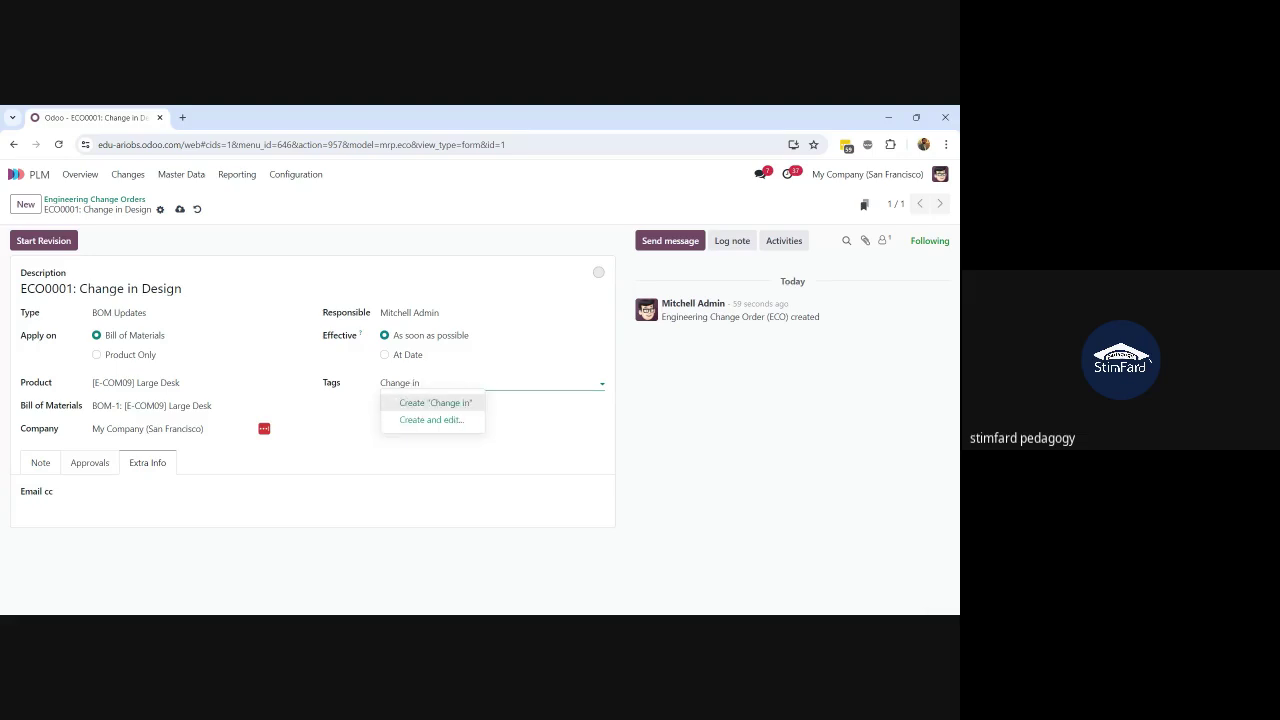
{"action": "type", "text": " Design"}
{"action": "left_click", "coordinate": [433, 405]}
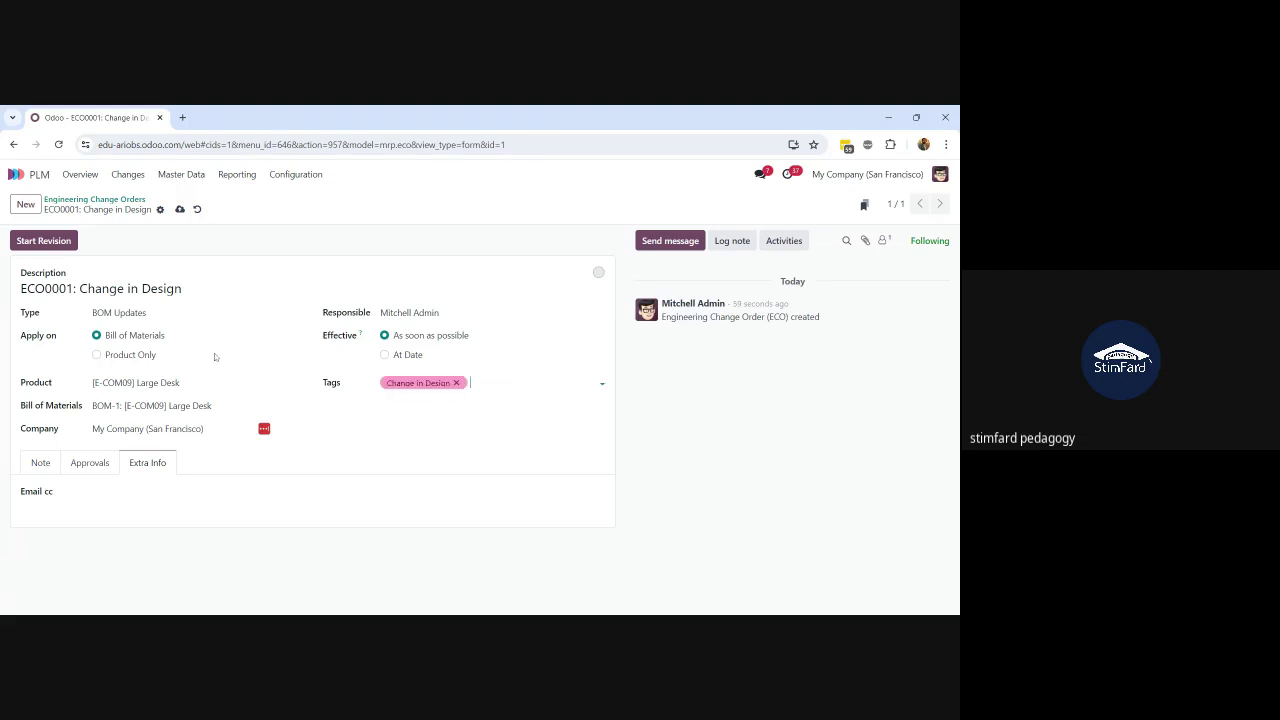
{"action": "left_click", "coordinate": [180, 209]}
Step: Start the Large Desk BOM revision, check ECO0001's empty Approvals table, and finish on its Note
{"action": "left_click", "coordinate": [43, 242]}
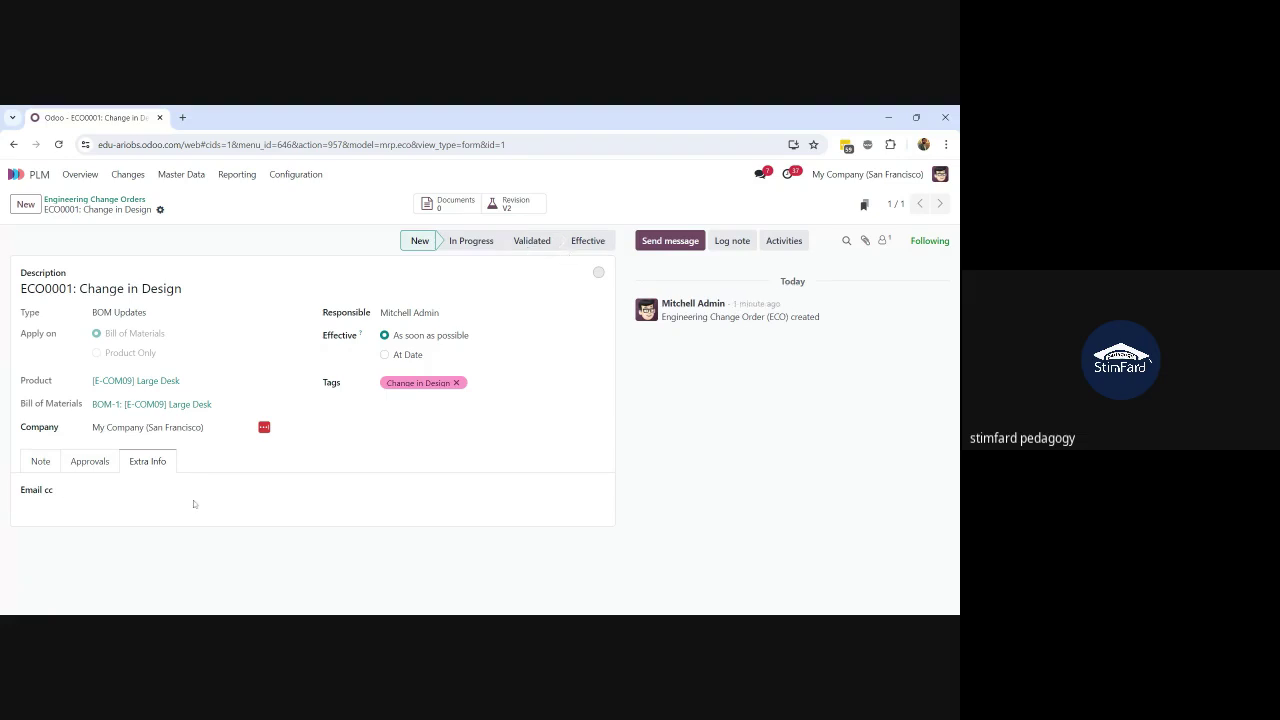
{"action": "left_click", "coordinate": [90, 462]}
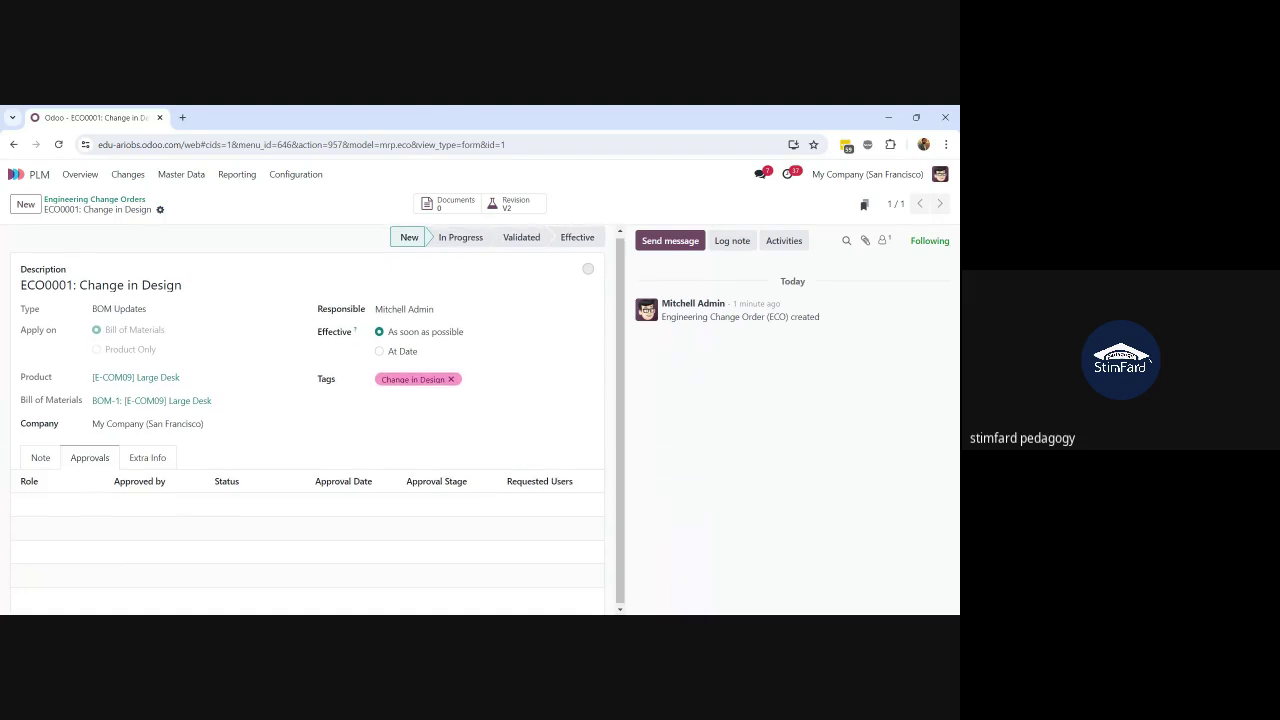
{"action": "left_click", "coordinate": [40, 463]}
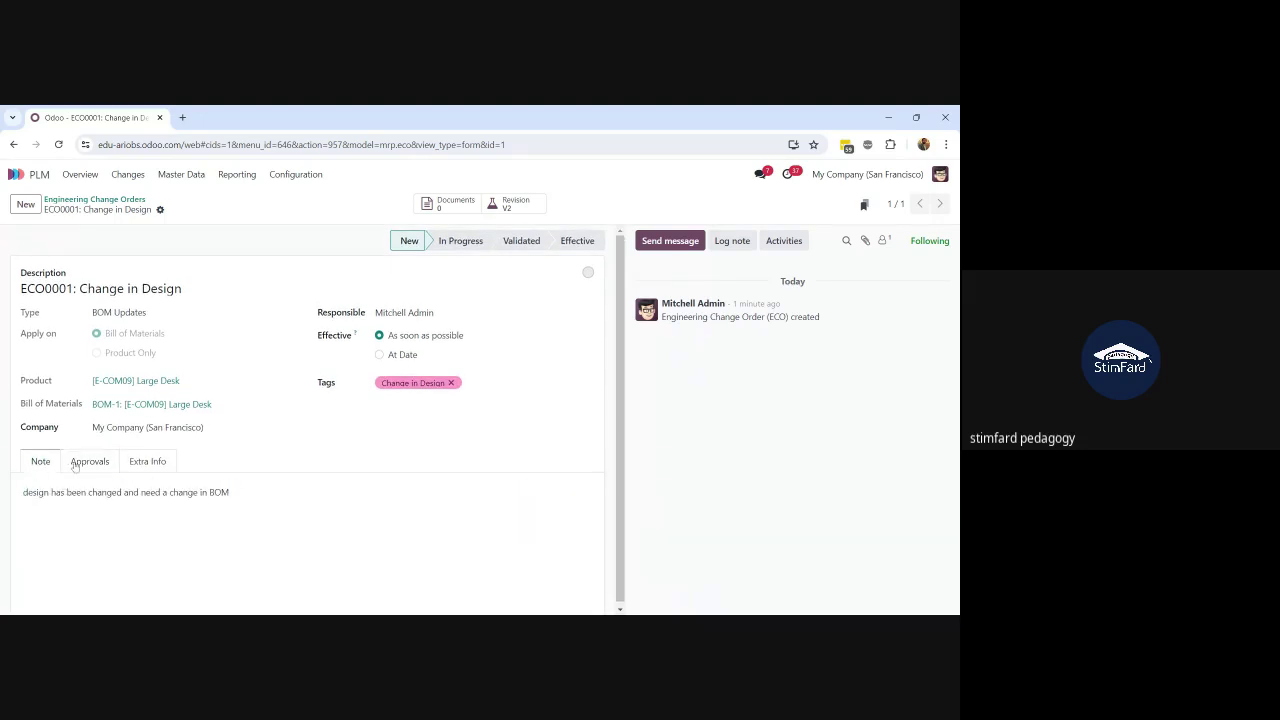
{"action": "left_click", "coordinate": [78, 465]}
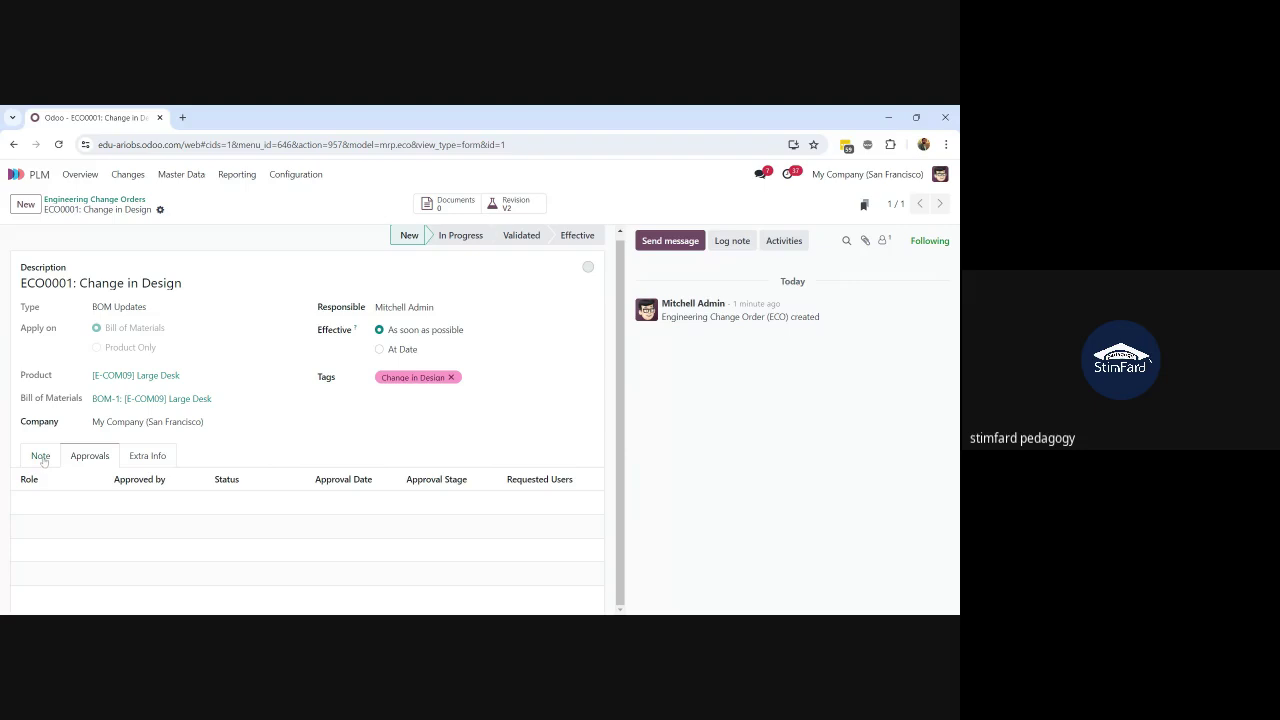
{"action": "left_click", "coordinate": [44, 462]}
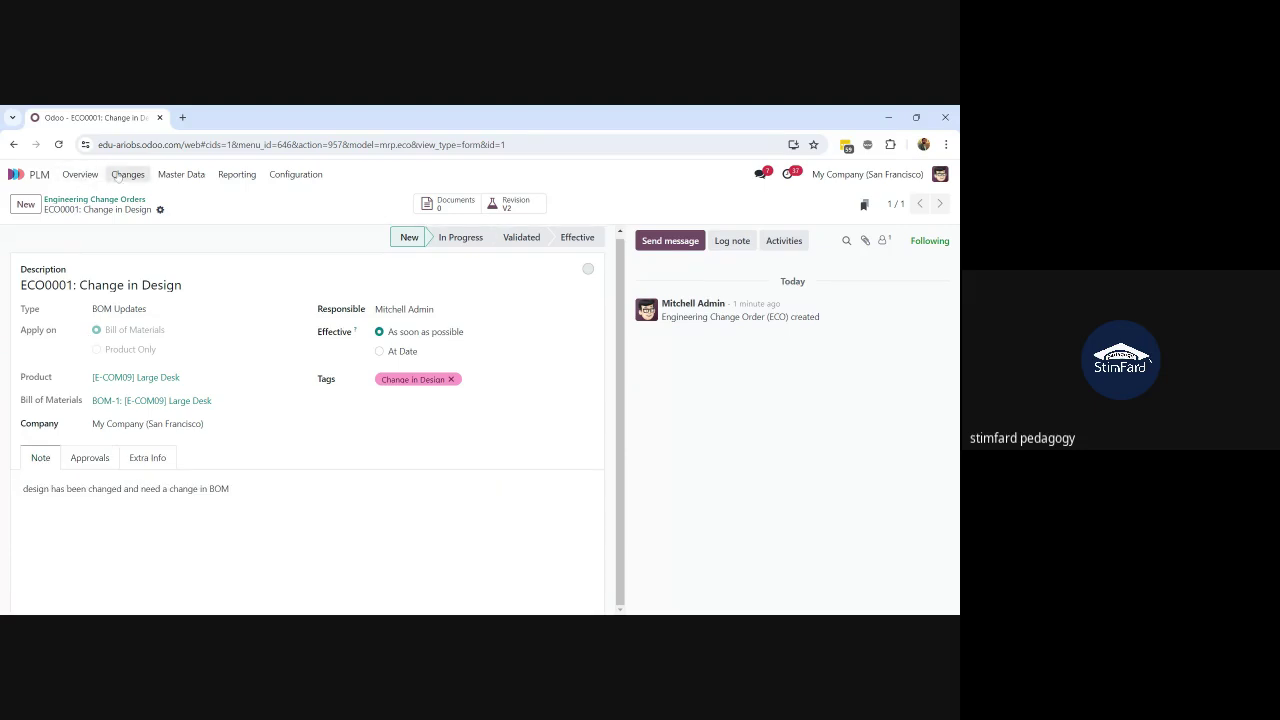
Step: Go from the PLM Overview to the Engineering Change Orders board and scroll it right
{"action": "left_click", "coordinate": [78, 175]}
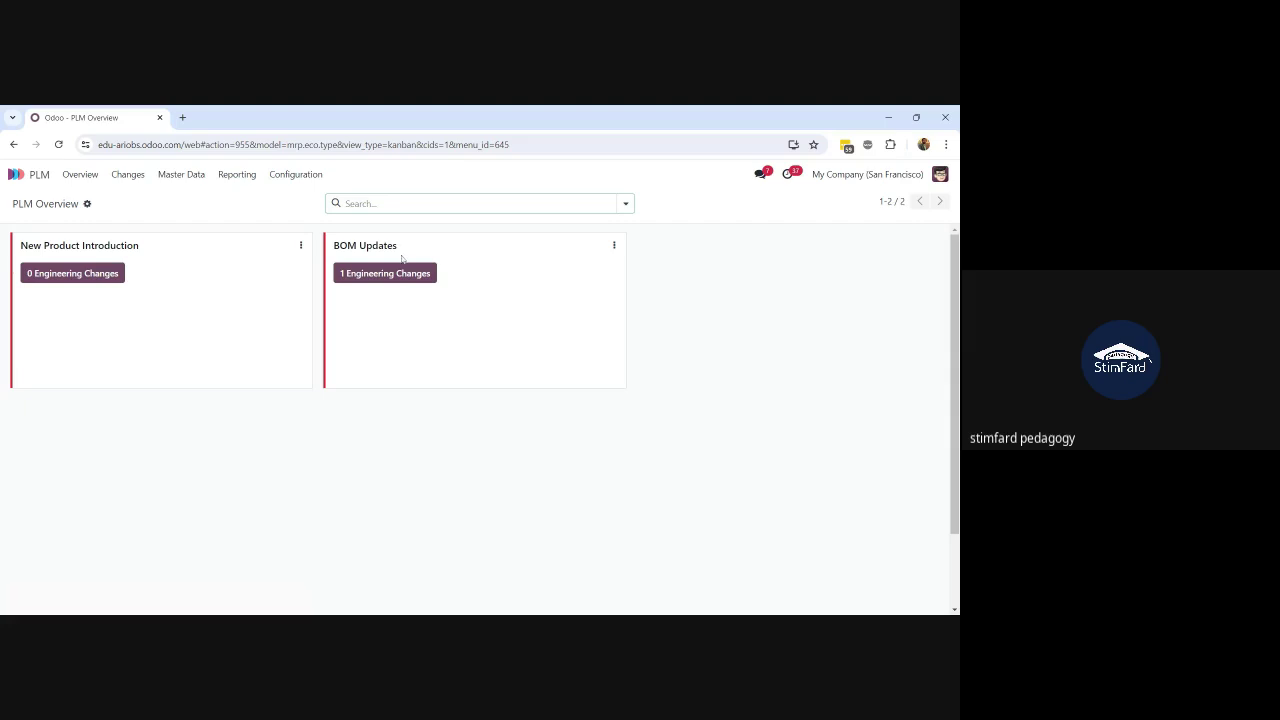
{"action": "left_click", "coordinate": [127, 176]}
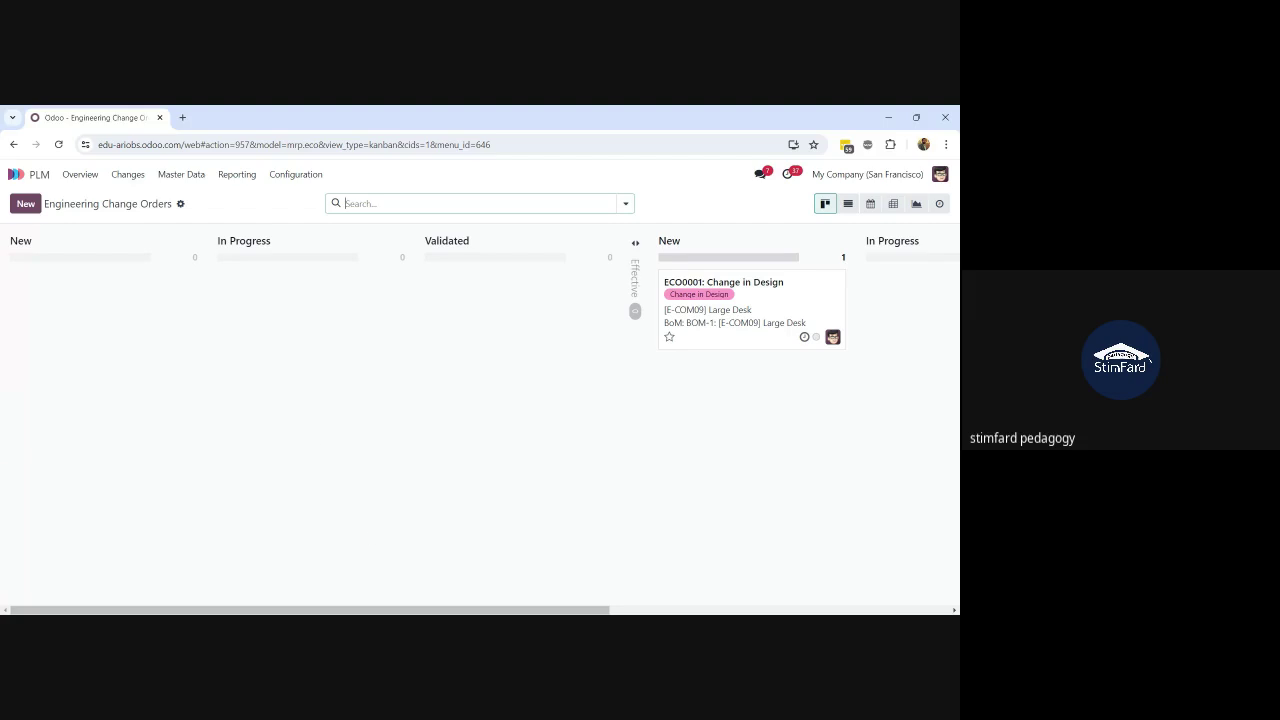
{"action": "left_click", "coordinate": [373, 608]}
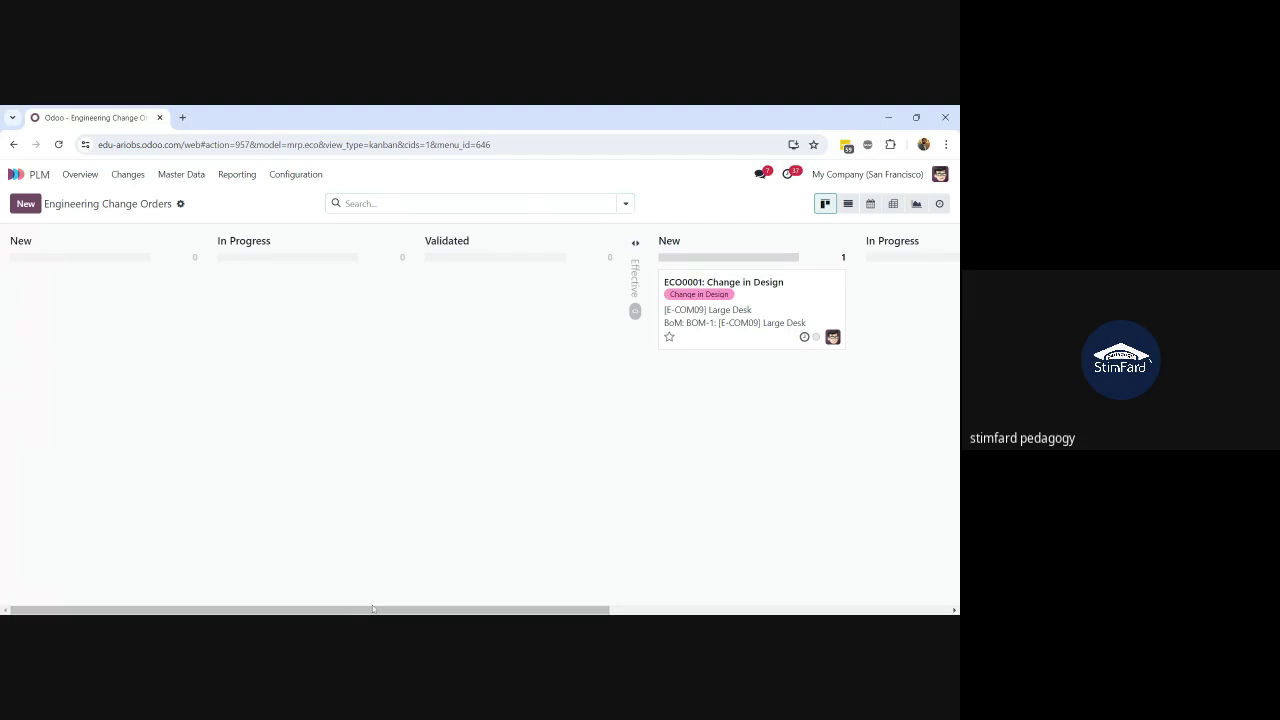
{"action": "double_click", "coordinate": [403, 257]}
{"action": "left_click_drag", "start_coordinate": [417, 610], "coordinate": [797, 585]}
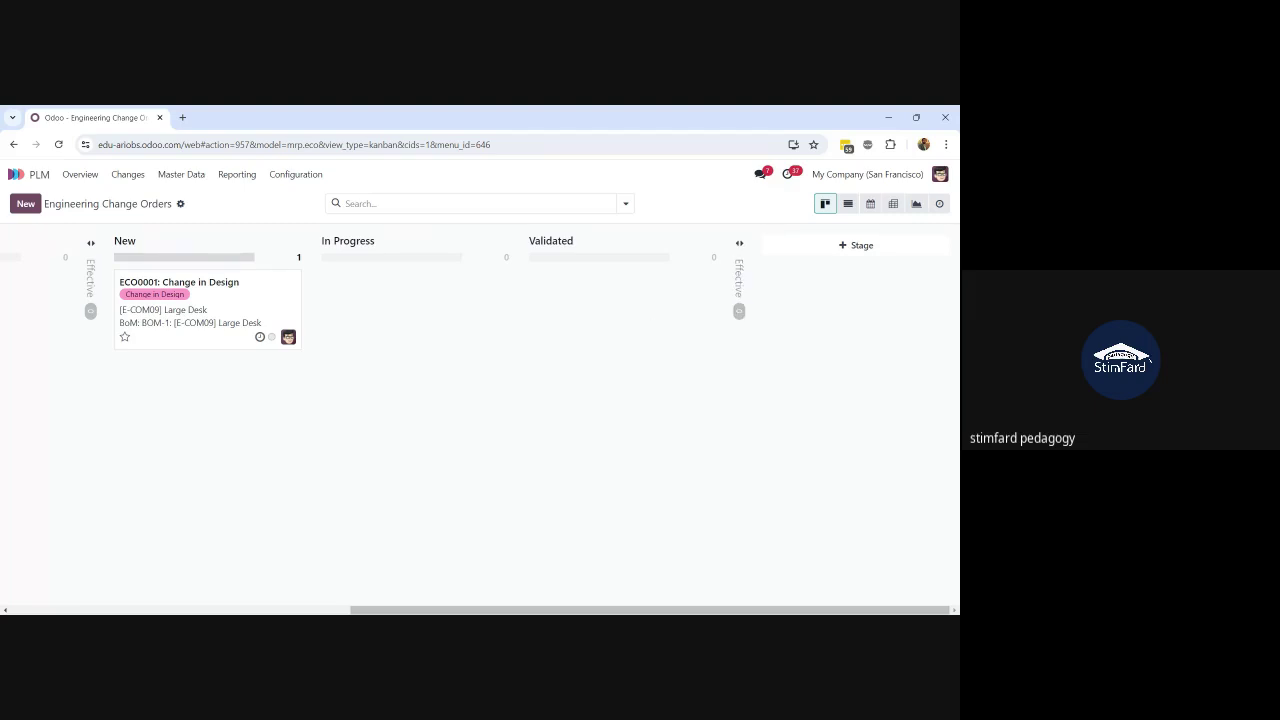
{"action": "left_click", "coordinate": [741, 269]}
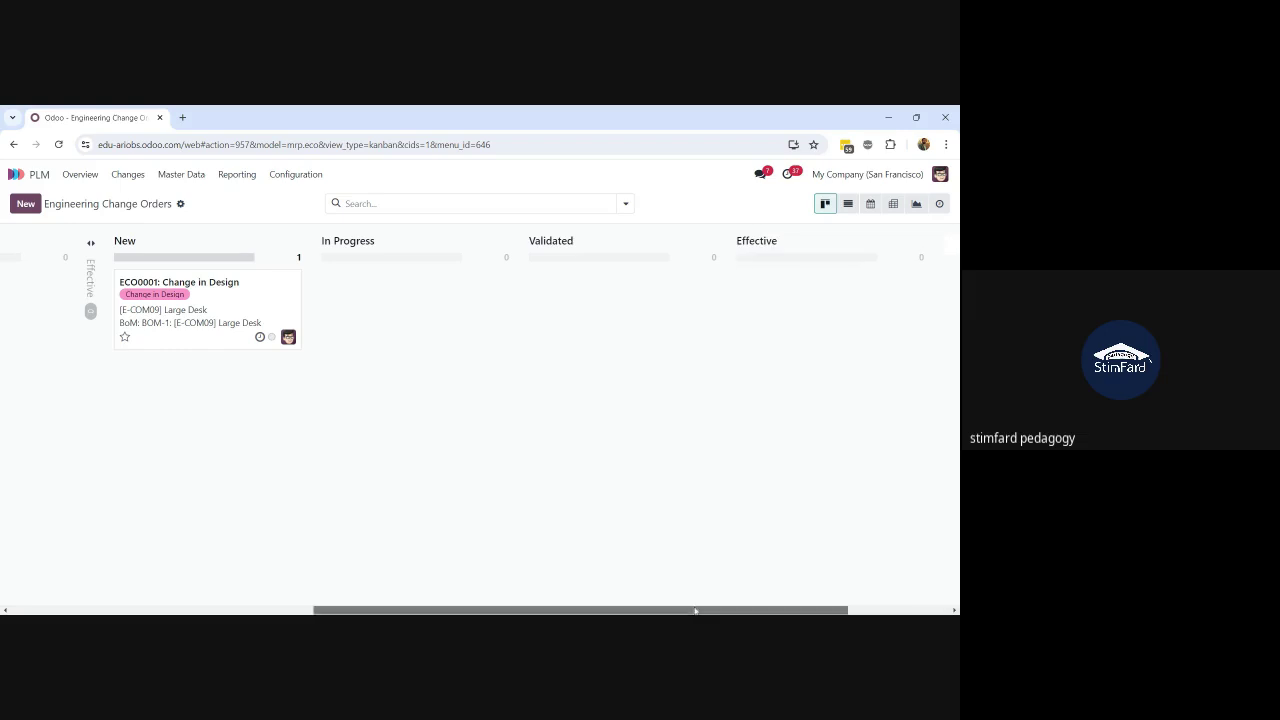
{"action": "scroll", "coordinate": [767, 500], "scroll_direction": "right", "scroll_amount": 2}
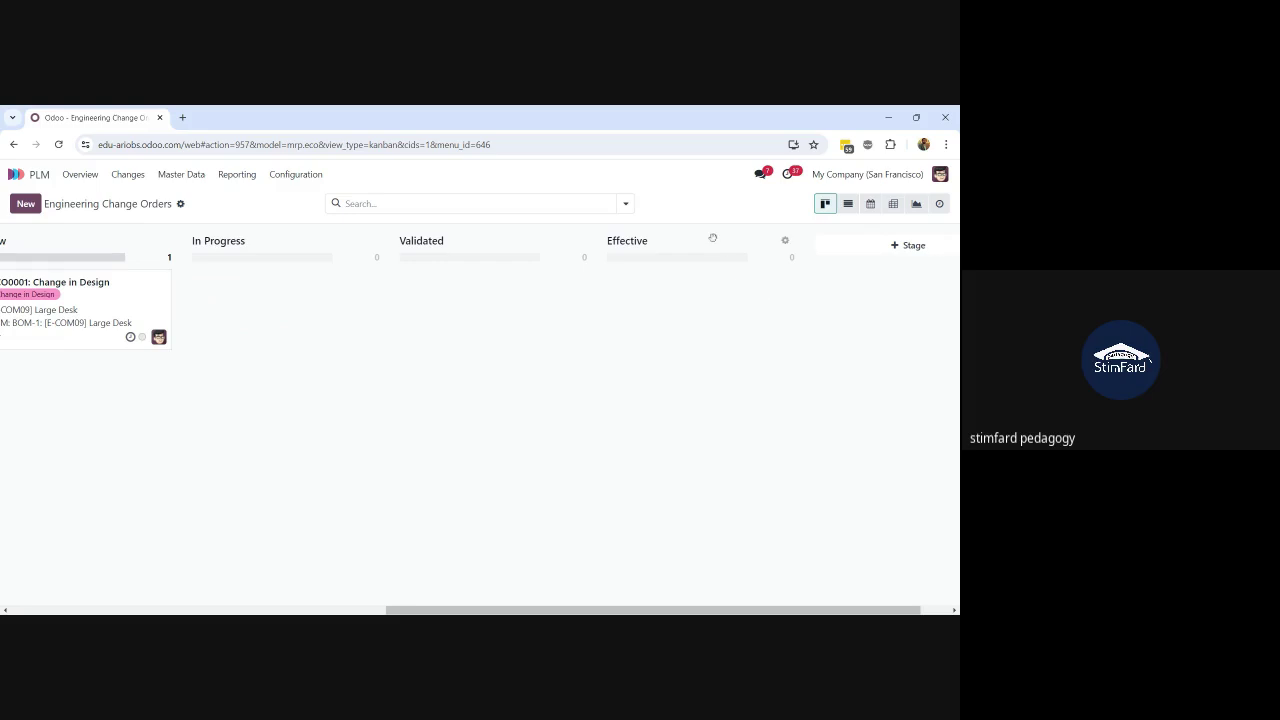
{"action": "left_click", "coordinate": [785, 243]}
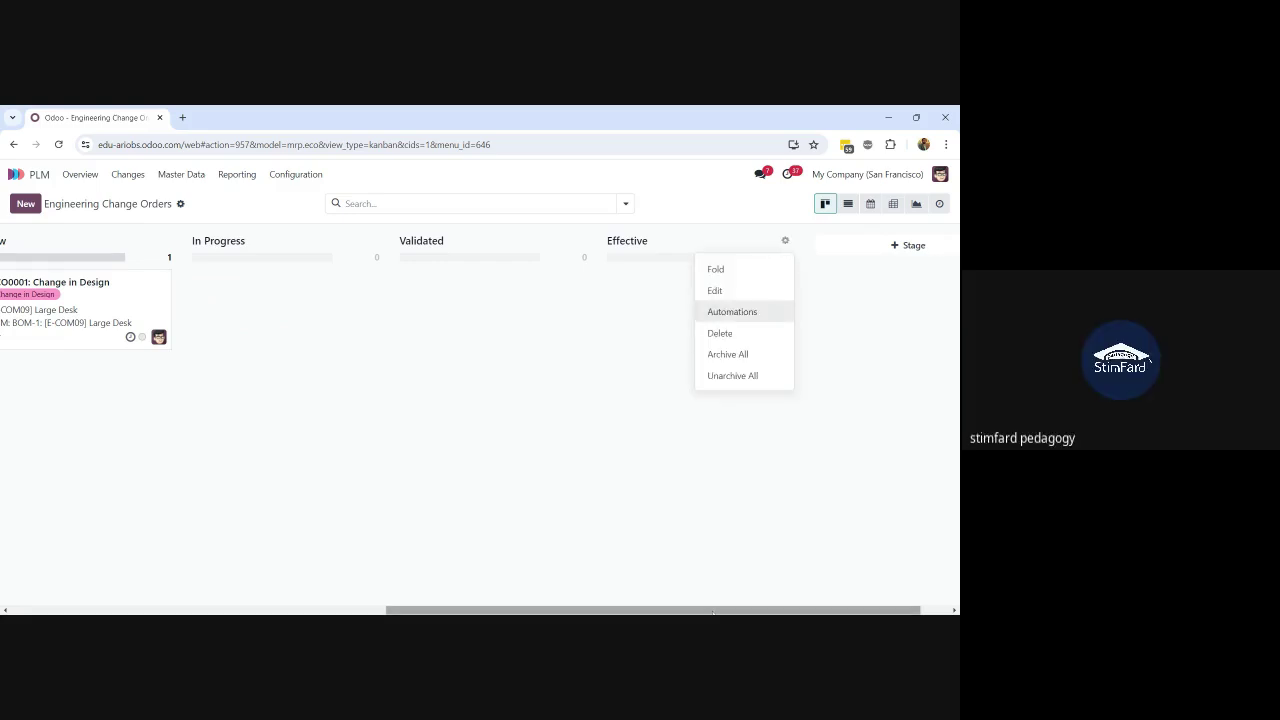
{"action": "left_click", "coordinate": [715, 269]}
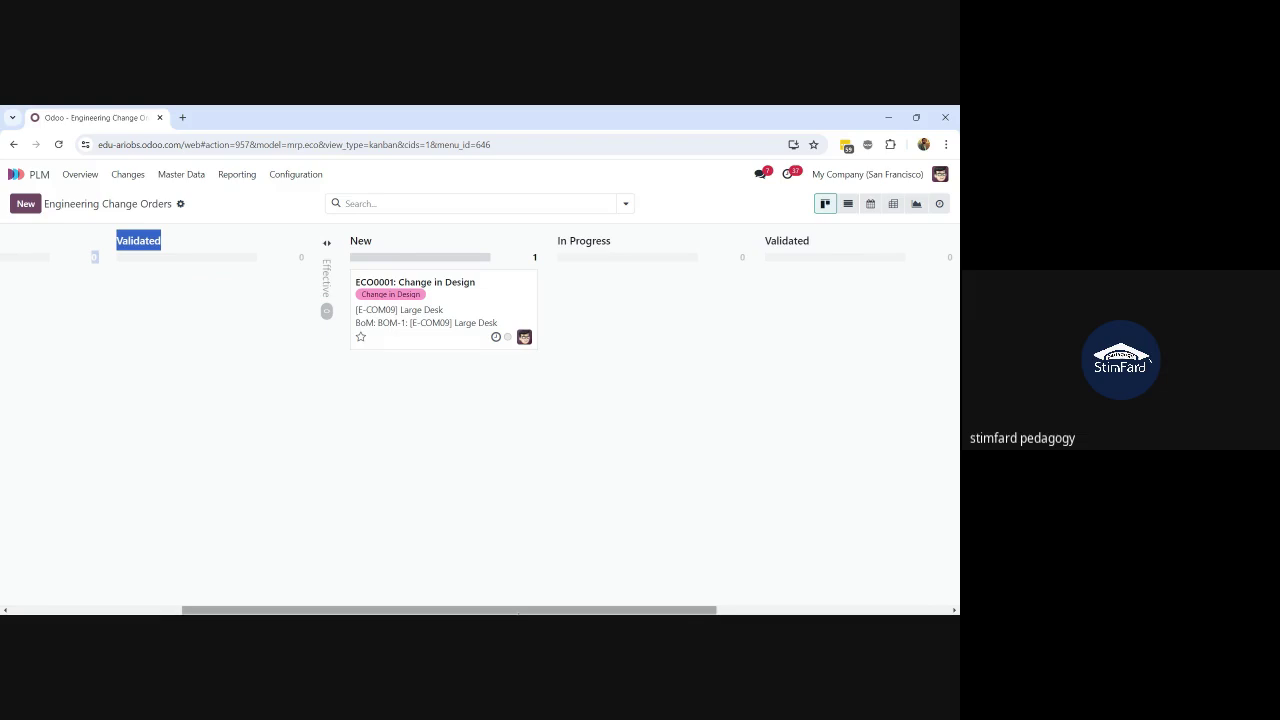
{"action": "left_click_drag", "start_coordinate": [521, 612], "coordinate": [632, 612]}
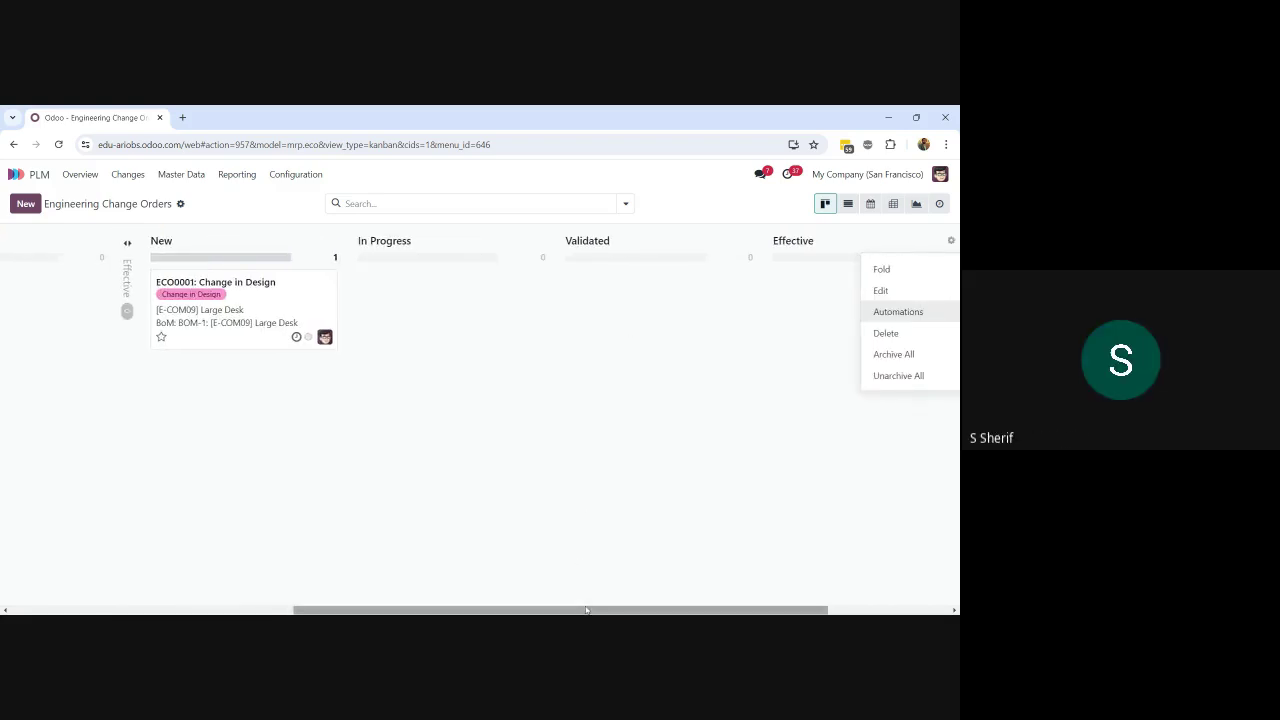
{"action": "left_click_drag", "start_coordinate": [585, 608], "coordinate": [673, 609]}
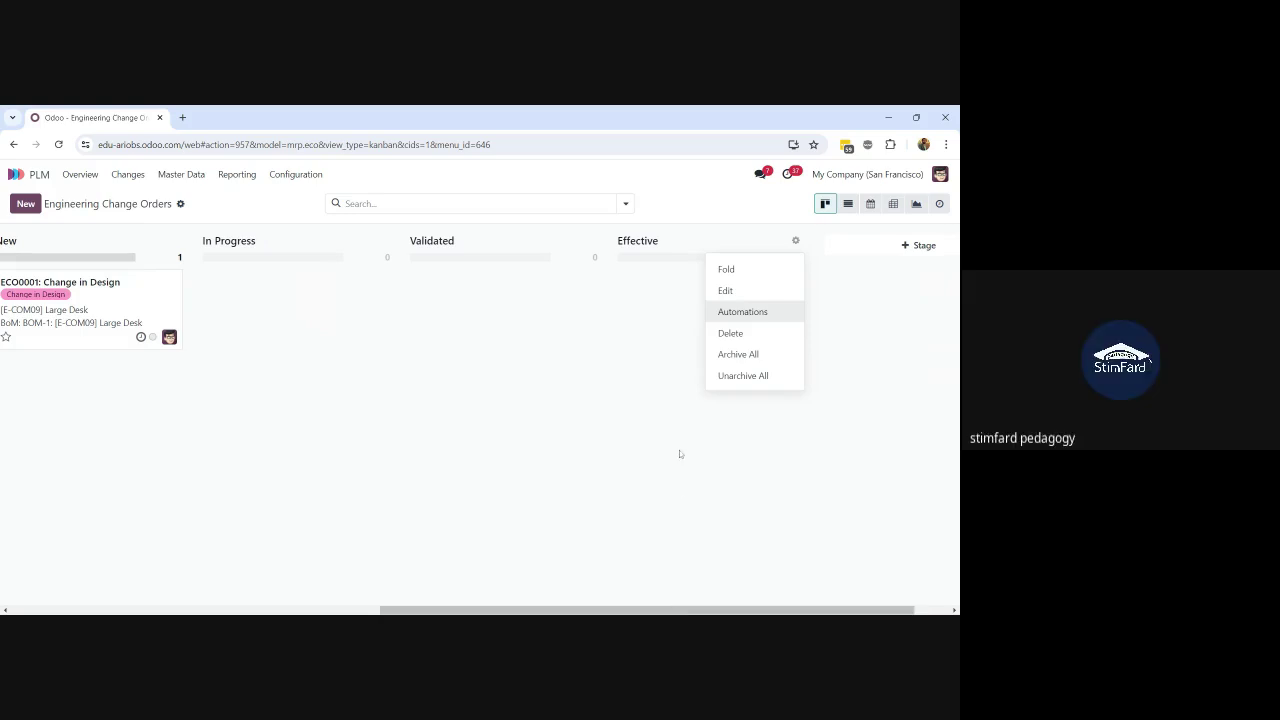
{"action": "left_click", "coordinate": [739, 280]}
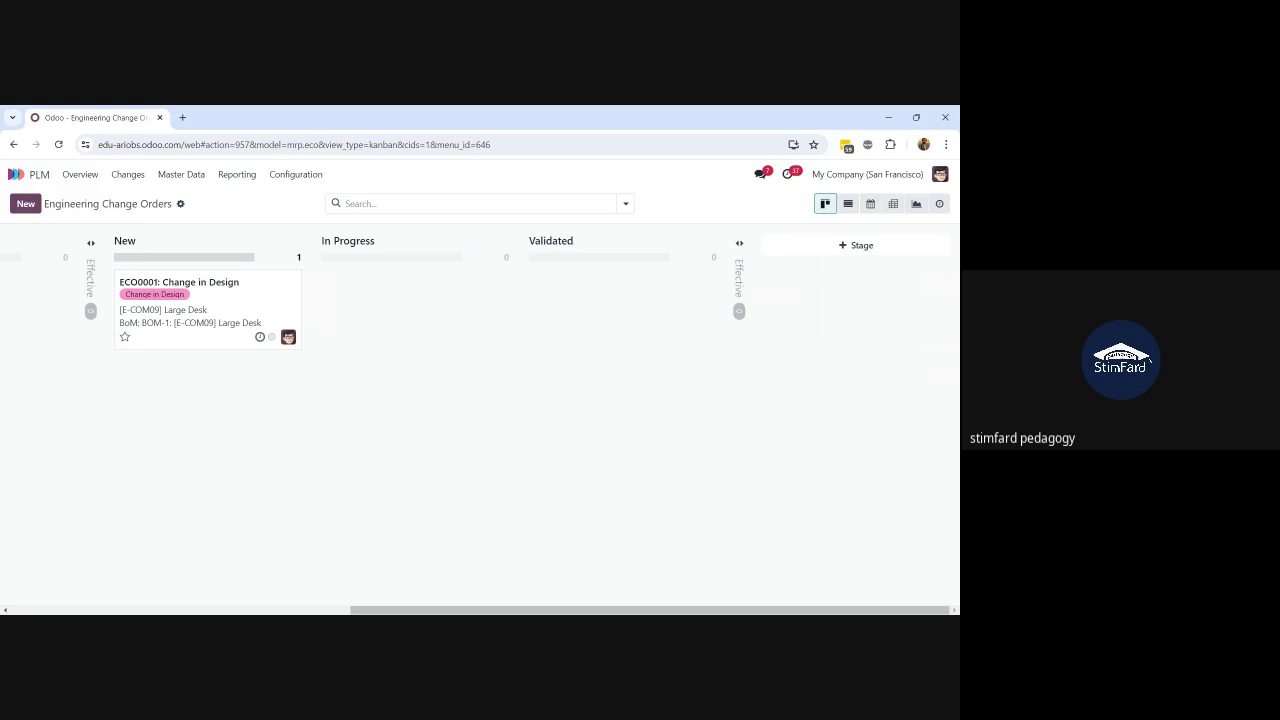
Step: Drag the ECO0001 card from New into In Progress, after briefly returning it to New
{"action": "mouse_move", "coordinate": [198, 318]}
{"action": "left_click_drag", "start_coordinate": [232, 301], "coordinate": [433, 301]}
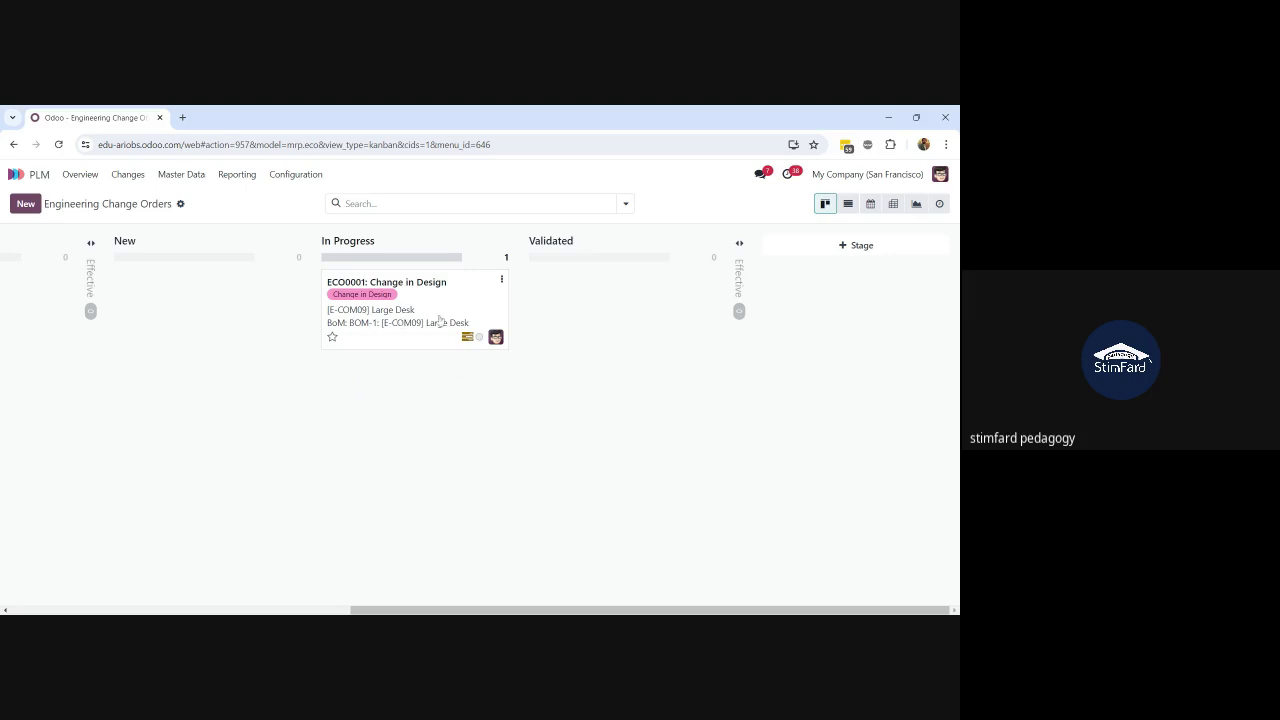
{"action": "mouse_move", "coordinate": [452, 324]}
{"action": "left_mouse_down"}
{"action": "mouse_move", "coordinate": [246, 310]}
{"action": "mouse_move", "coordinate": [454, 314]}
{"action": "left_mouse_up"}
{"action": "left_click_drag", "start_coordinate": [362, 309], "coordinate": [189, 298]}
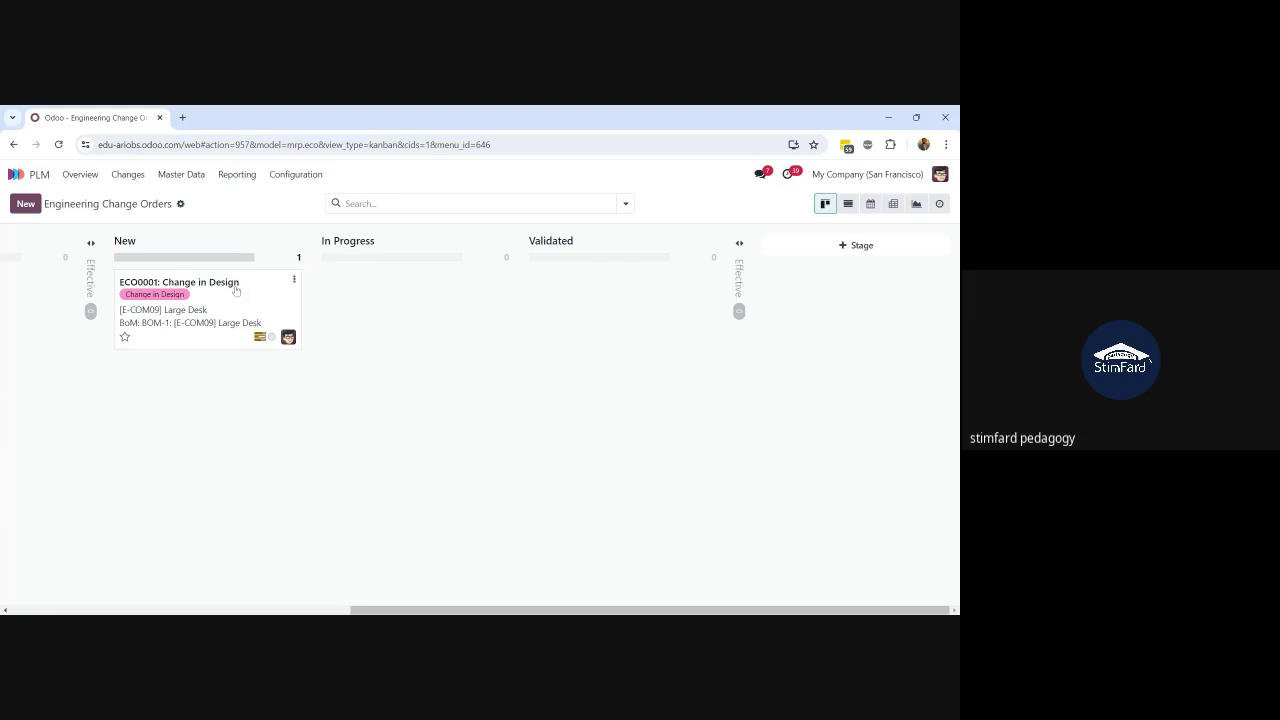
{"action": "left_click_drag", "start_coordinate": [200, 300], "coordinate": [402, 314]}
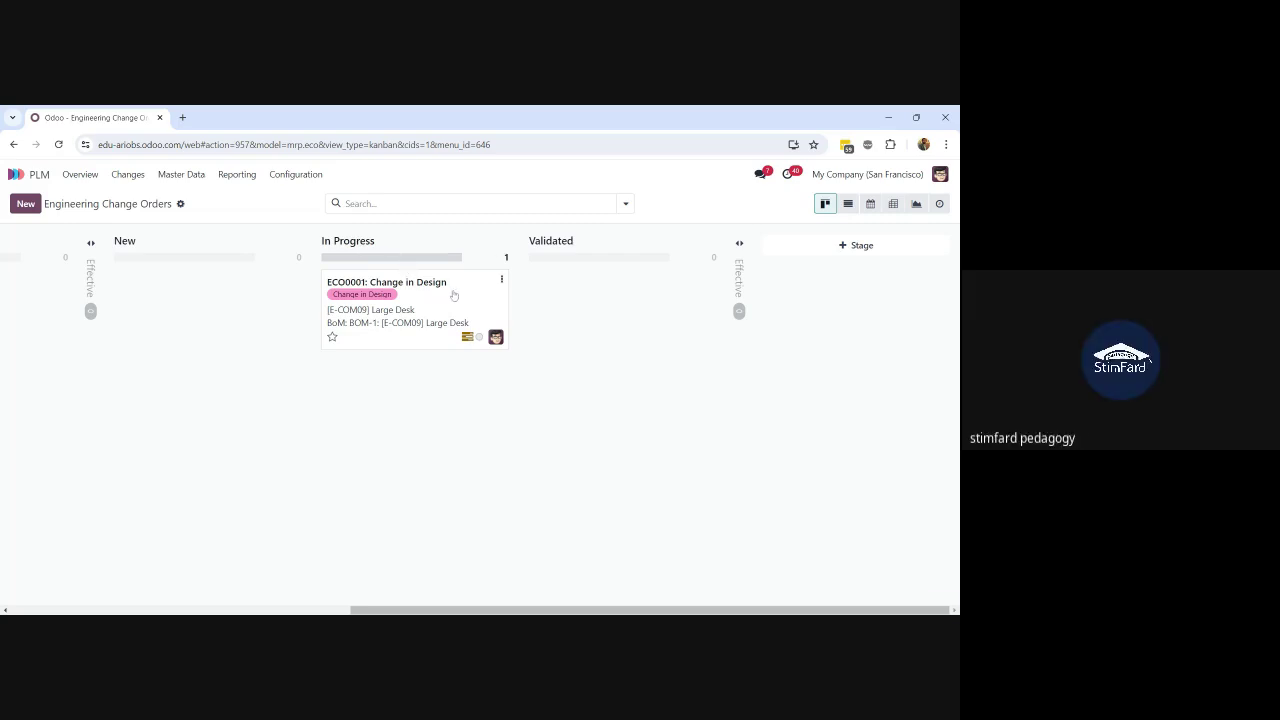
{"action": "left_click", "coordinate": [453, 295]}
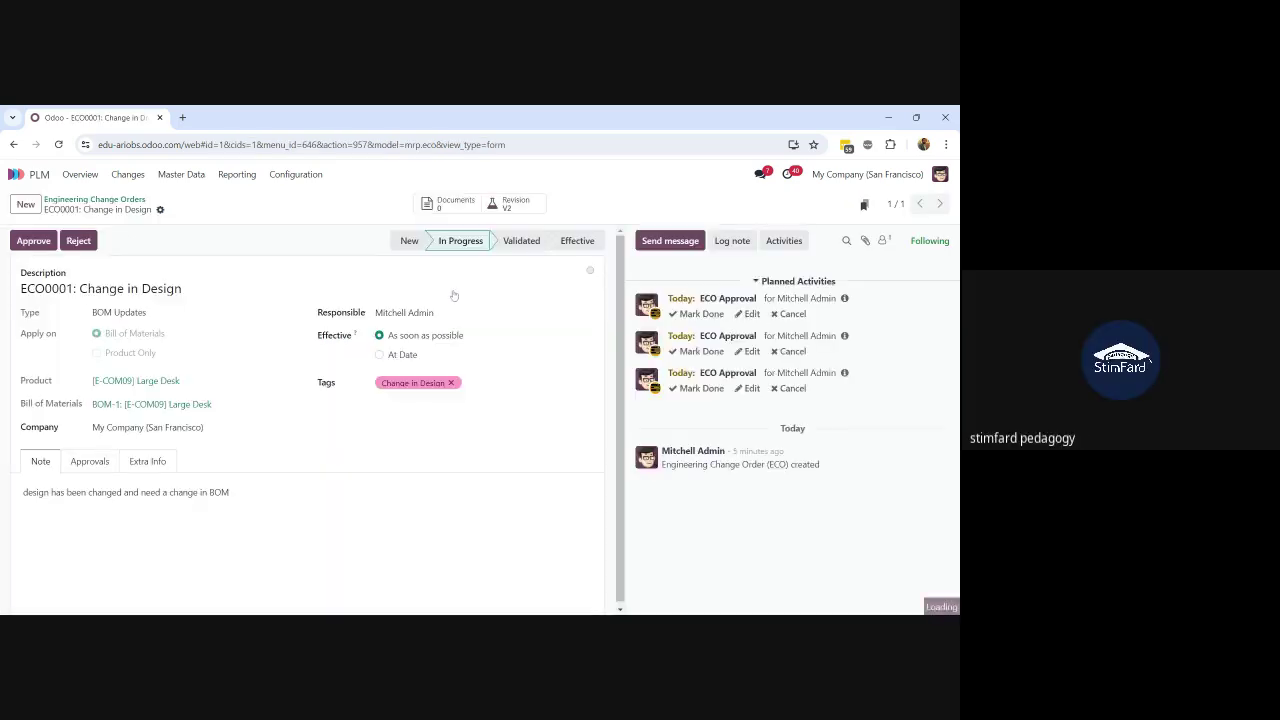
{"action": "left_click", "coordinate": [95, 199]}
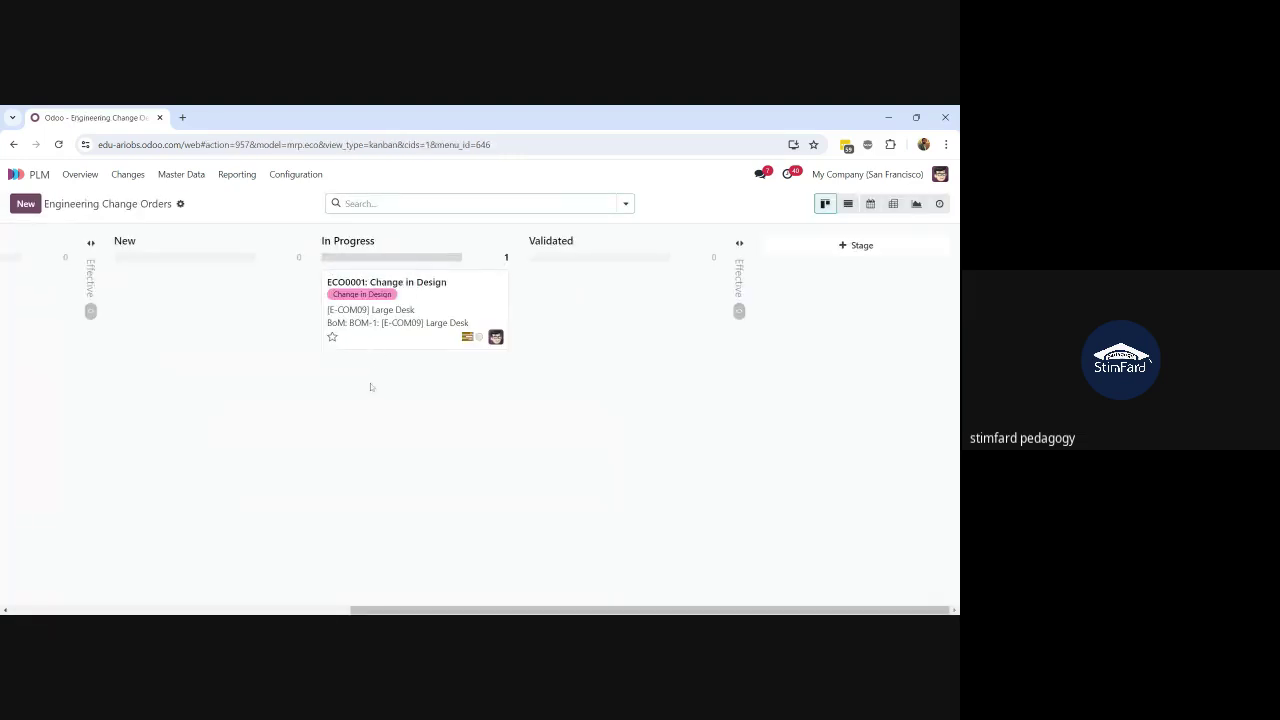
{"action": "left_click", "coordinate": [502, 281]}
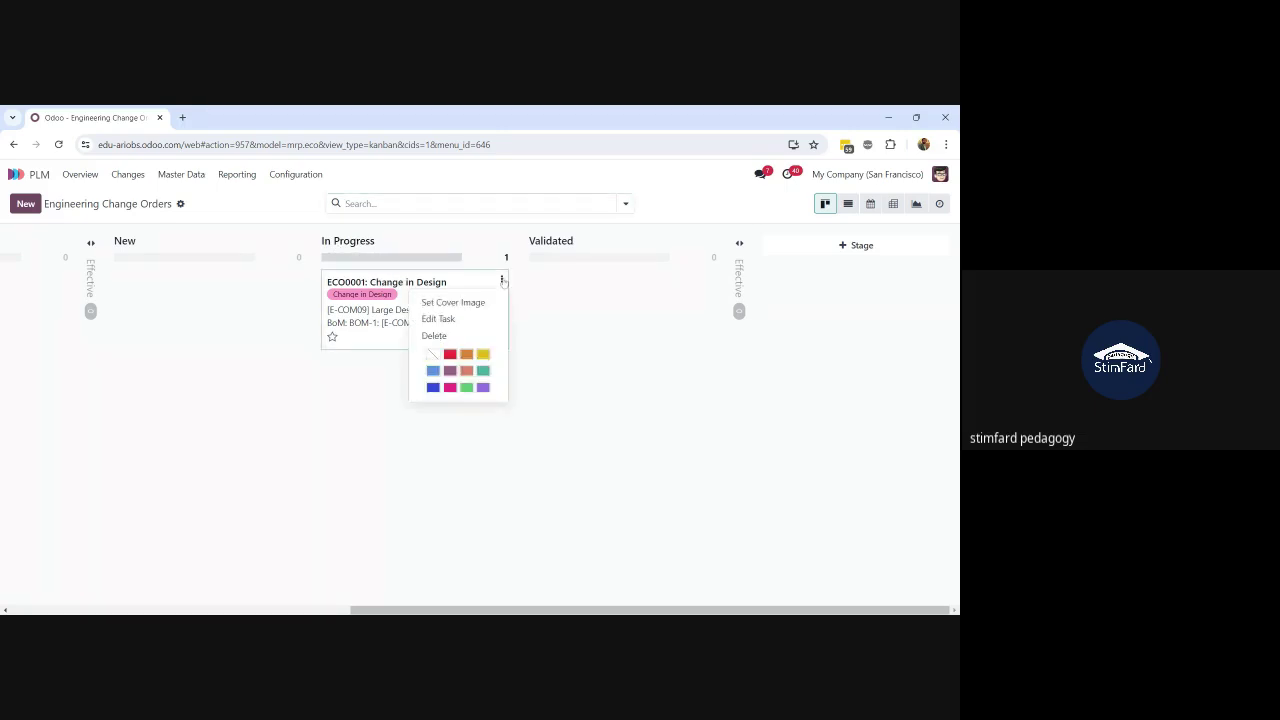
{"action": "left_click", "coordinate": [384, 317]}
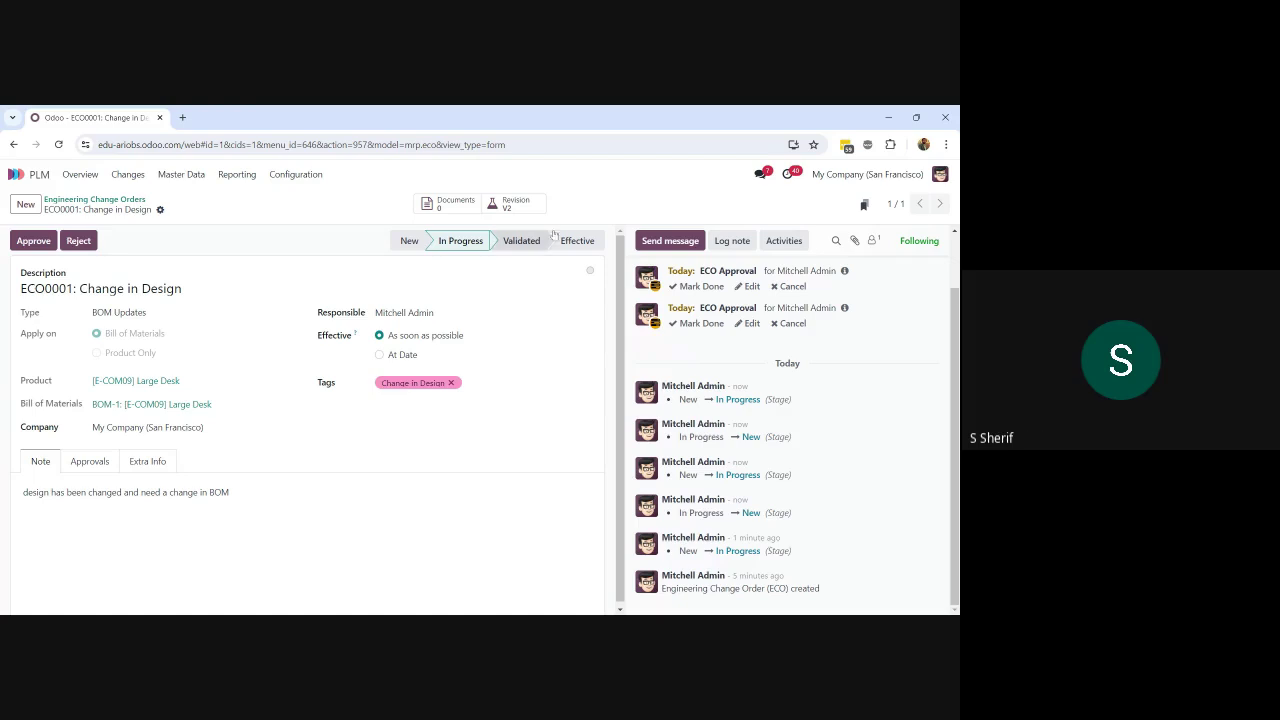
Step: Mark one ECO Approval activity on ECO0001 done with the feedback 'Approval Done'
{"action": "left_click", "coordinate": [701, 324]}
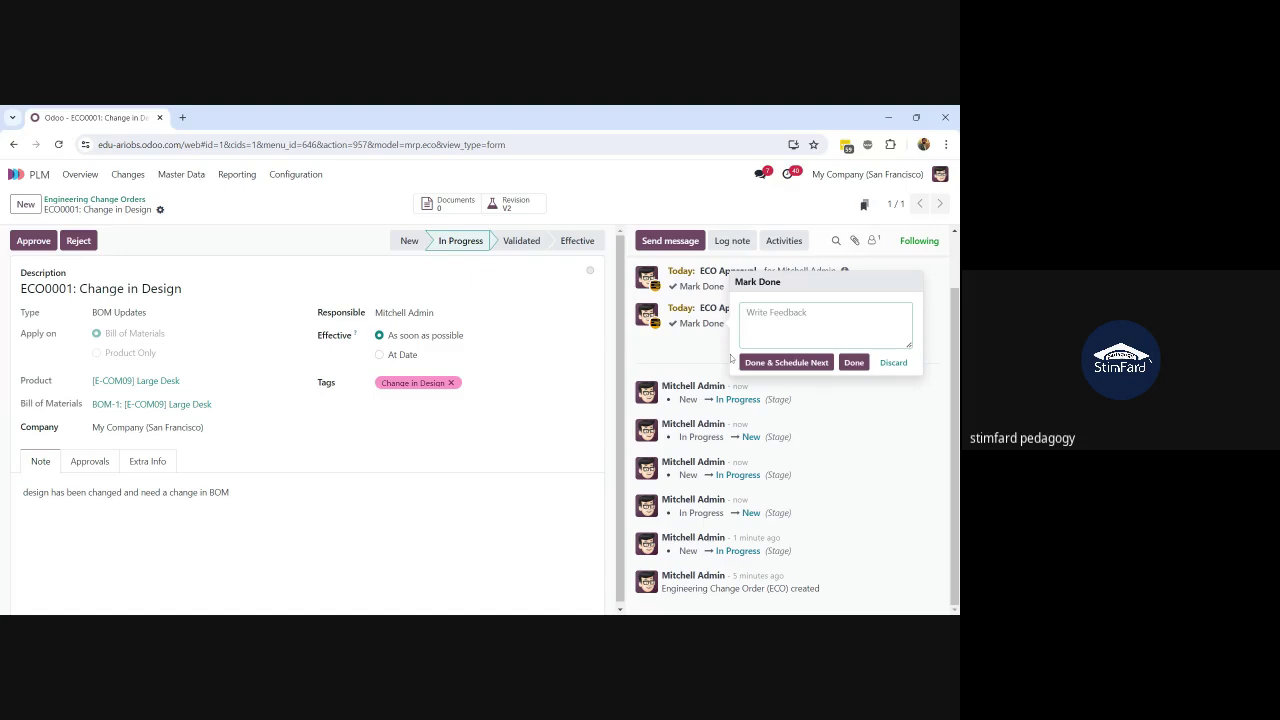
{"action": "type", "text": "m"}
{"action": "key", "text": "BackSpace"}
{"action": "type", "text": "Approval Done"}
{"action": "key", "text": "Tab"}
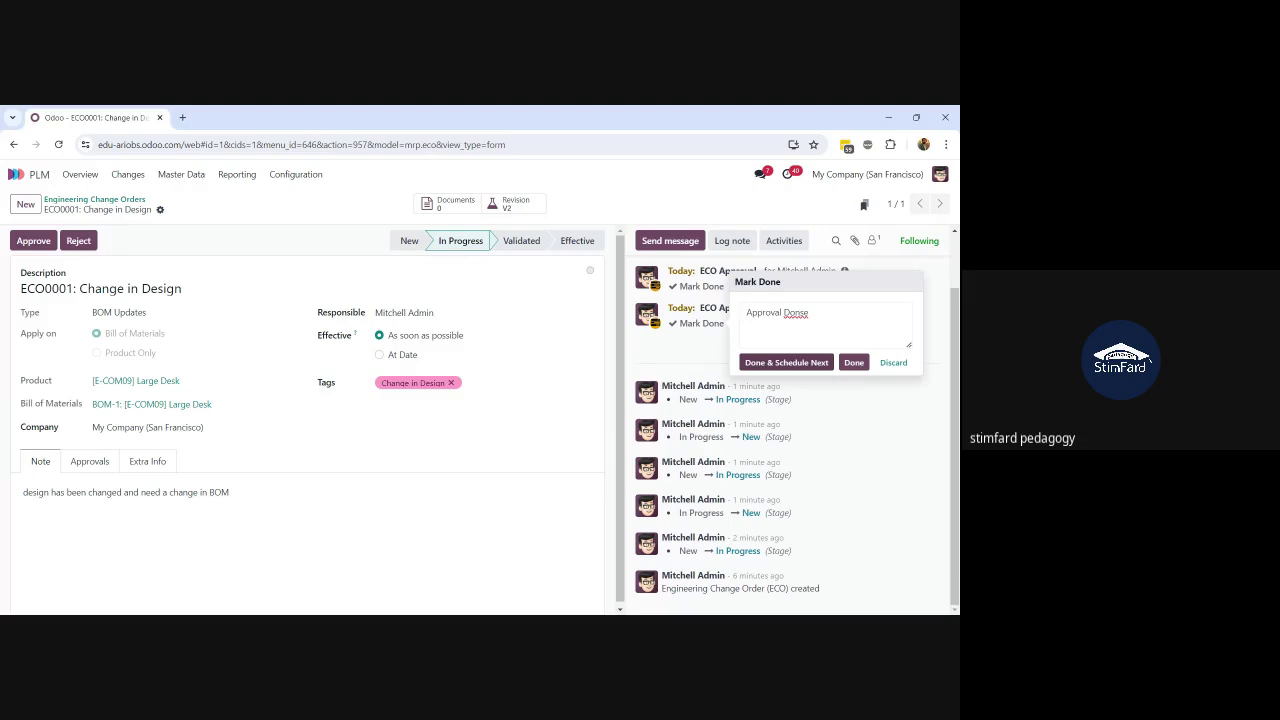
{"action": "left_click", "coordinate": [804, 313]}
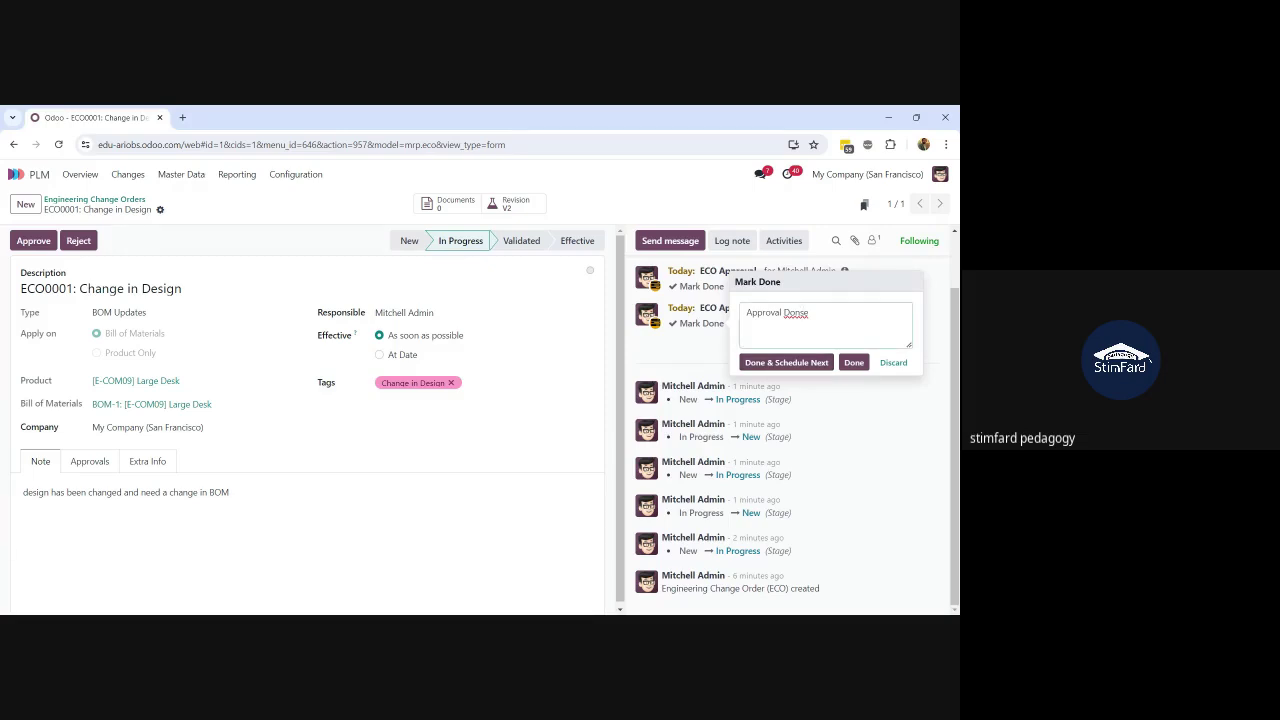
{"action": "key", "text": "BackSpace"}
{"action": "left_click", "coordinate": [855, 366]}
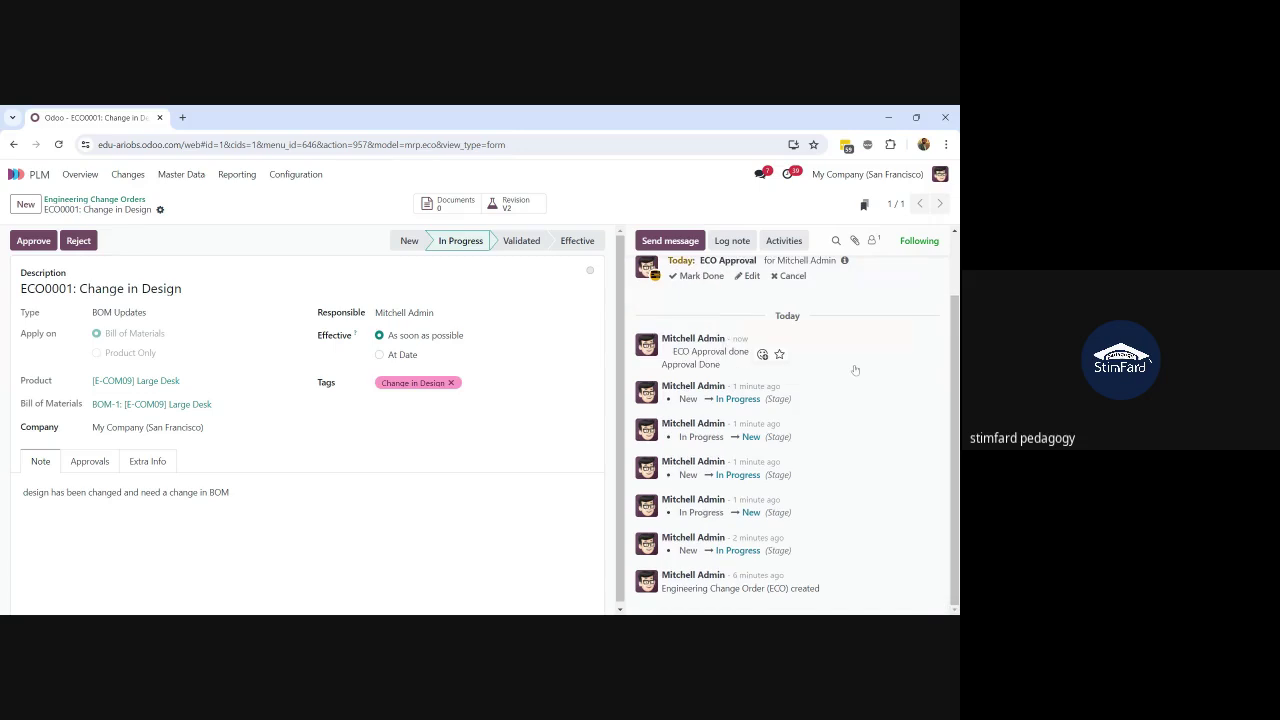
{"action": "left_click_drag", "start_coordinate": [725, 368], "coordinate": [662, 362]}
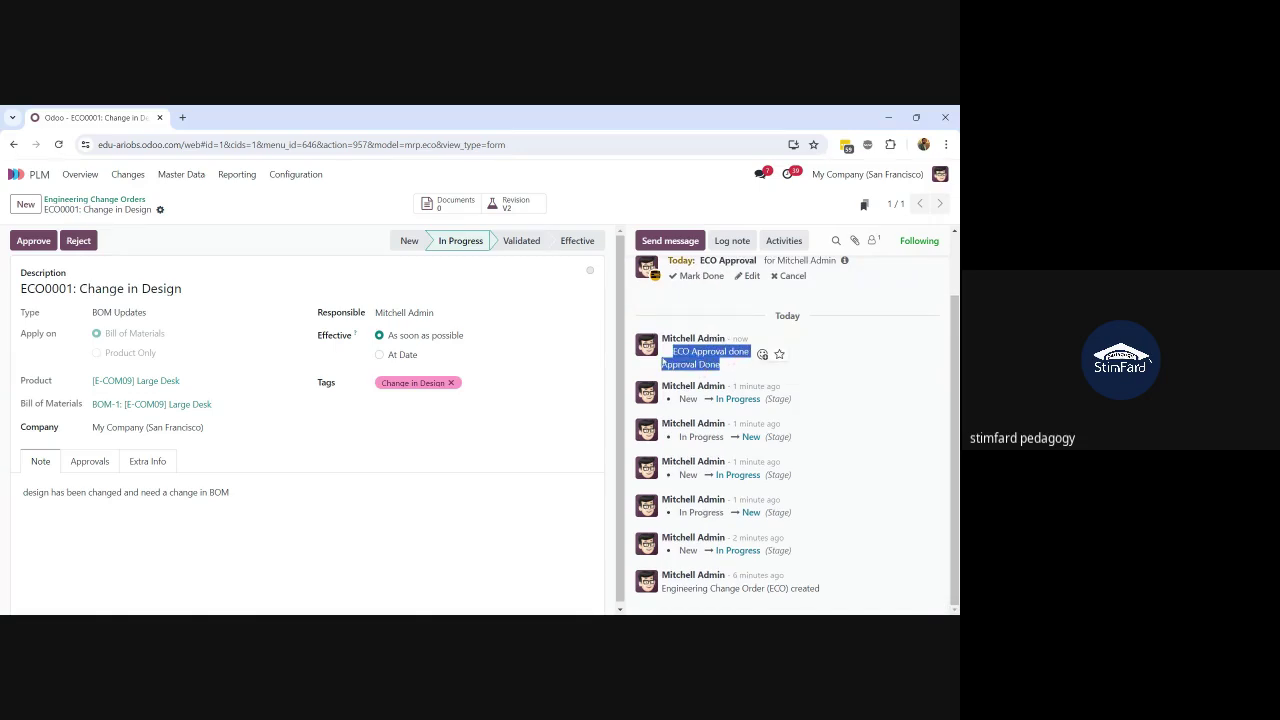
Step: Mark the last ECO Approval activity done with feedback 'Done', then show the Approvals list
{"action": "left_click", "coordinate": [703, 275]}
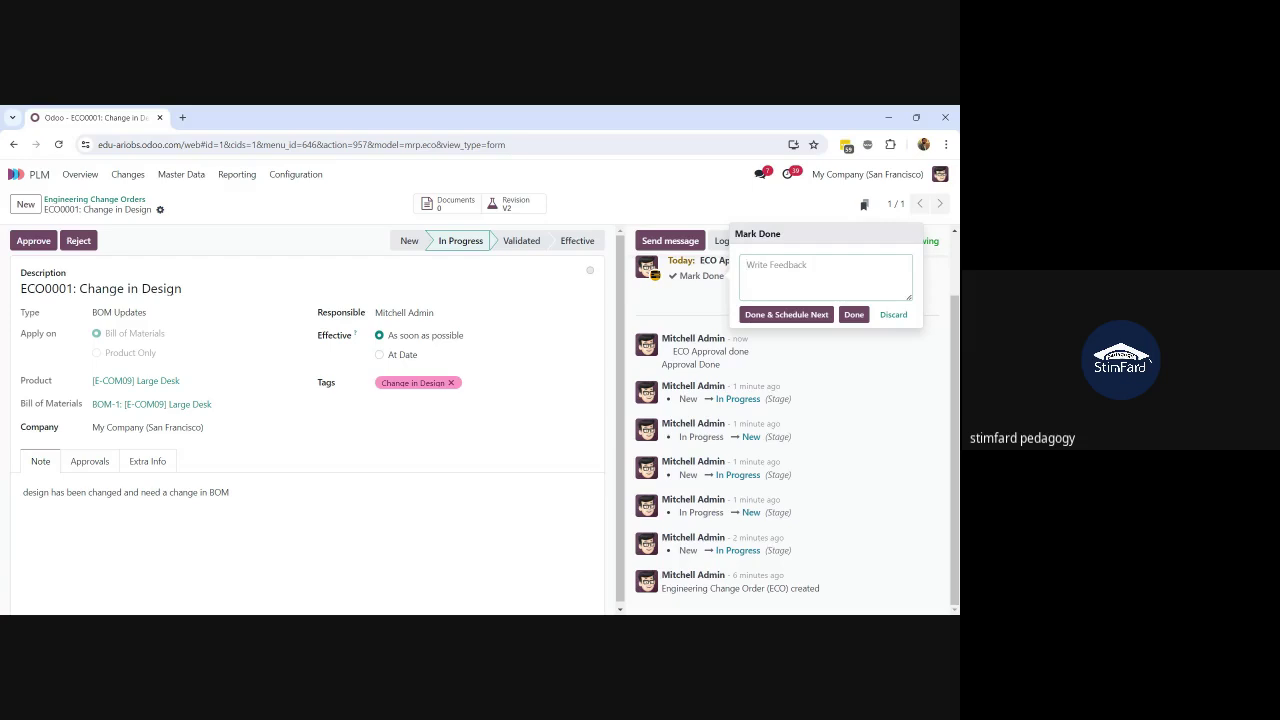
{"action": "type", "text": "Done"}
{"action": "left_click", "coordinate": [844, 314]}
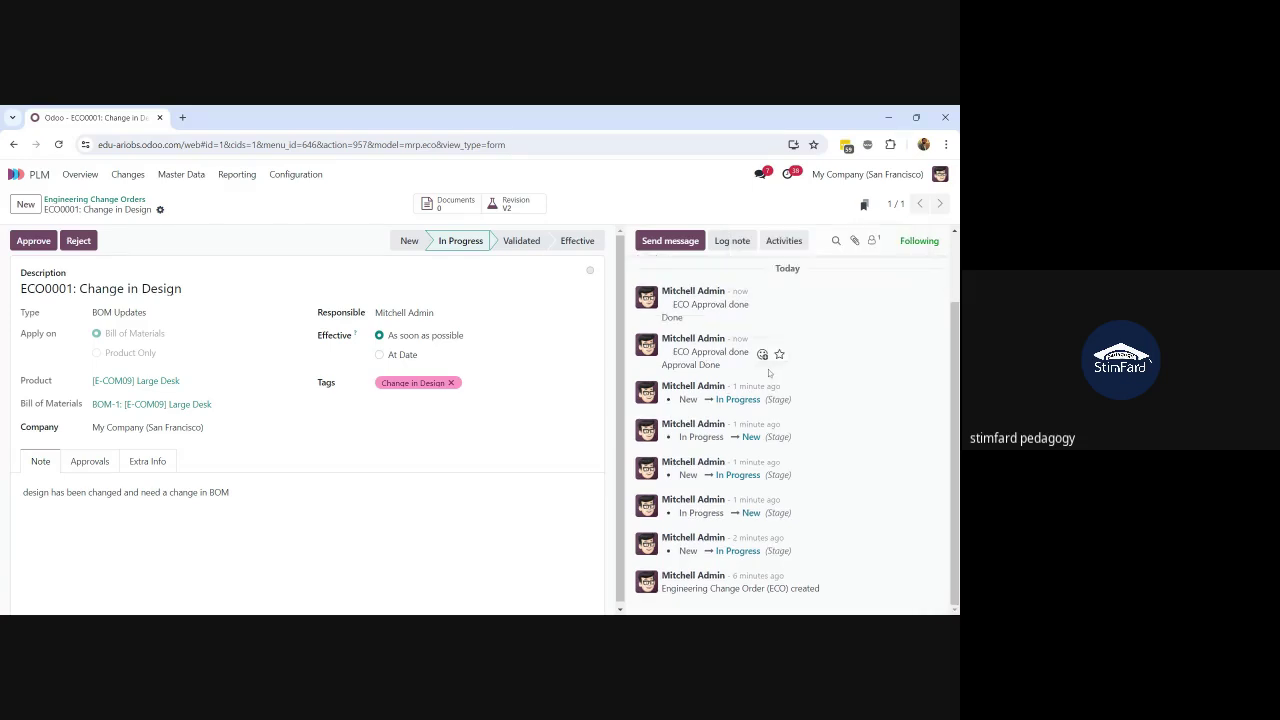
{"action": "left_click", "coordinate": [90, 465]}
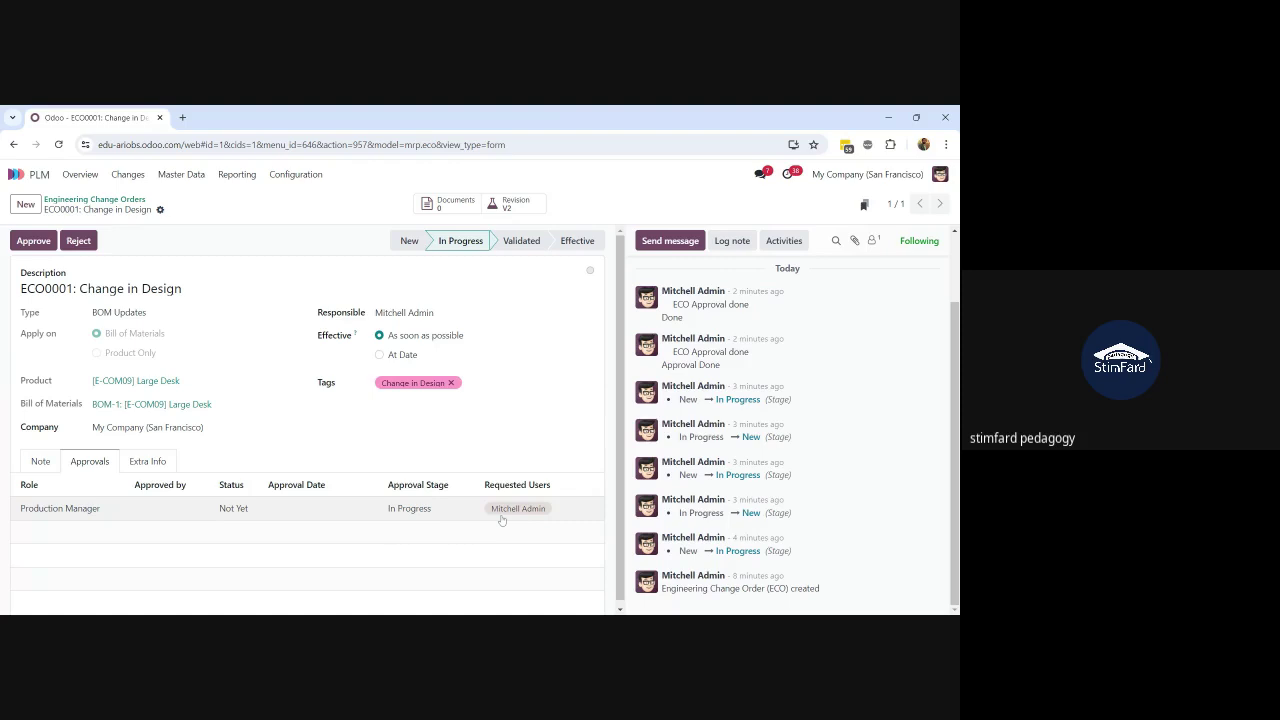
{"action": "left_click", "coordinate": [938, 175]}
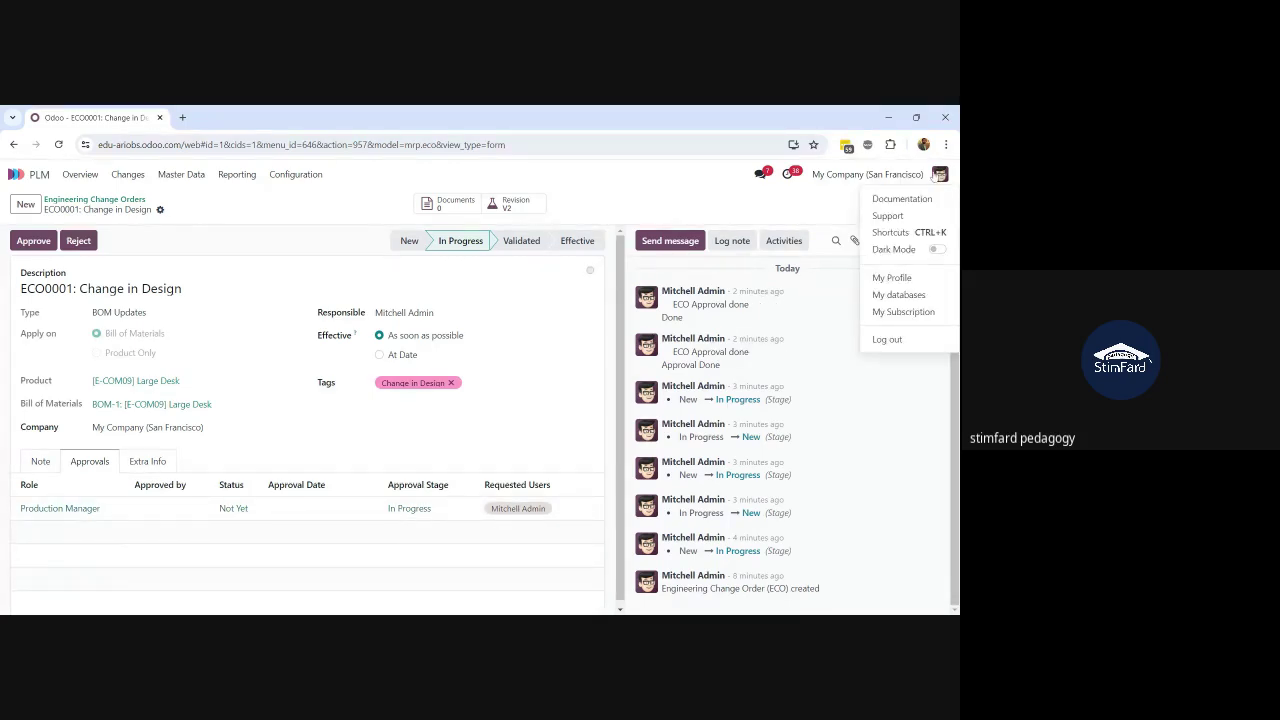
{"action": "left_click", "coordinate": [887, 282]}
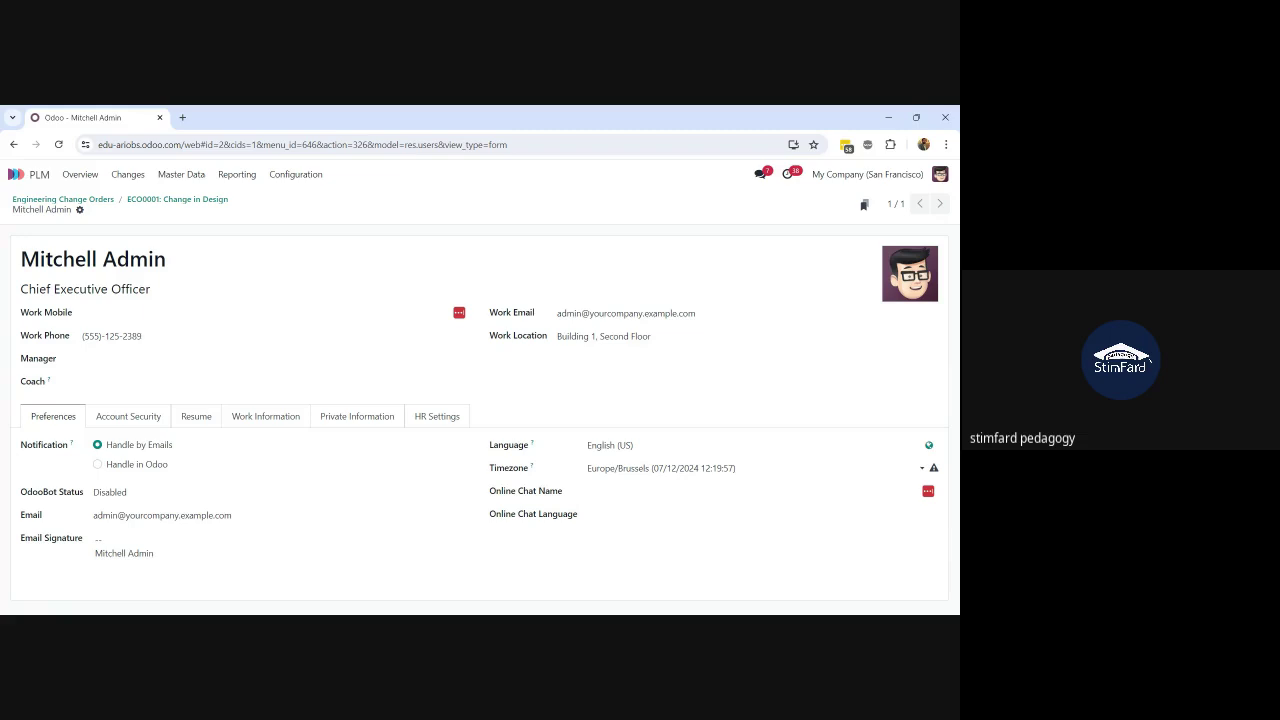
{"action": "left_click_drag", "start_coordinate": [175, 263], "coordinate": [5, 241]}
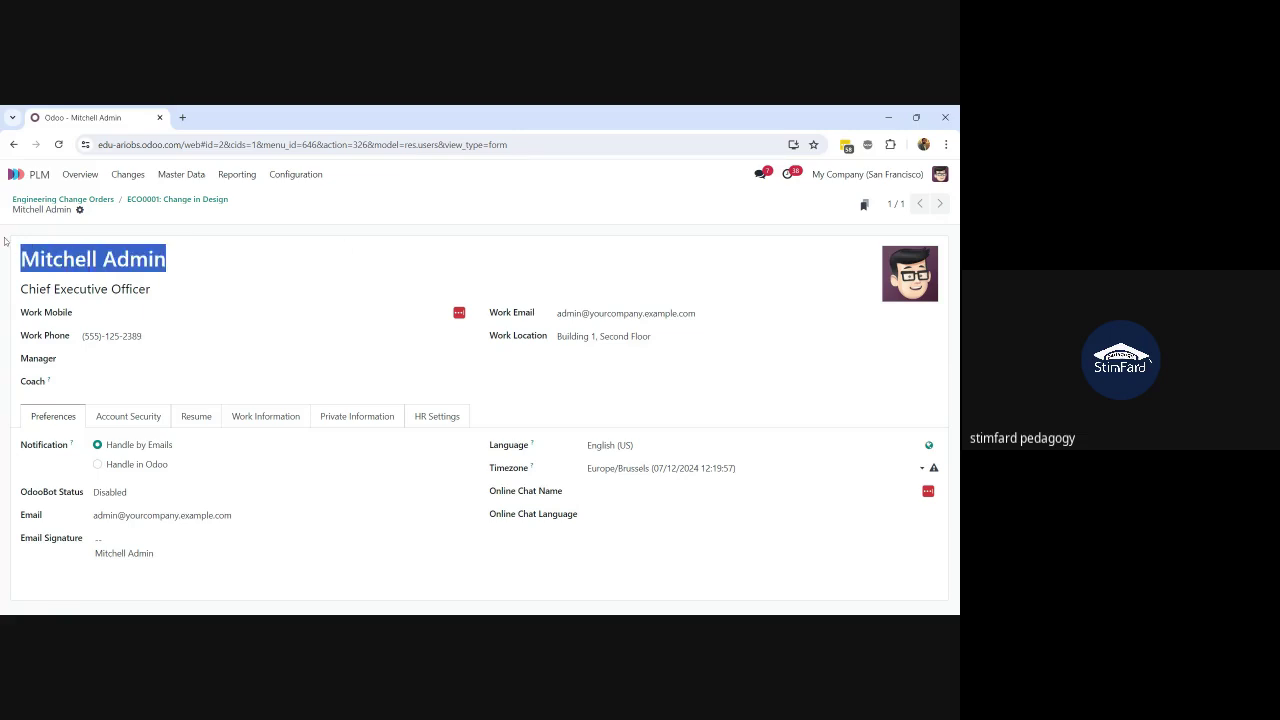
{"action": "left_click", "coordinate": [203, 201]}
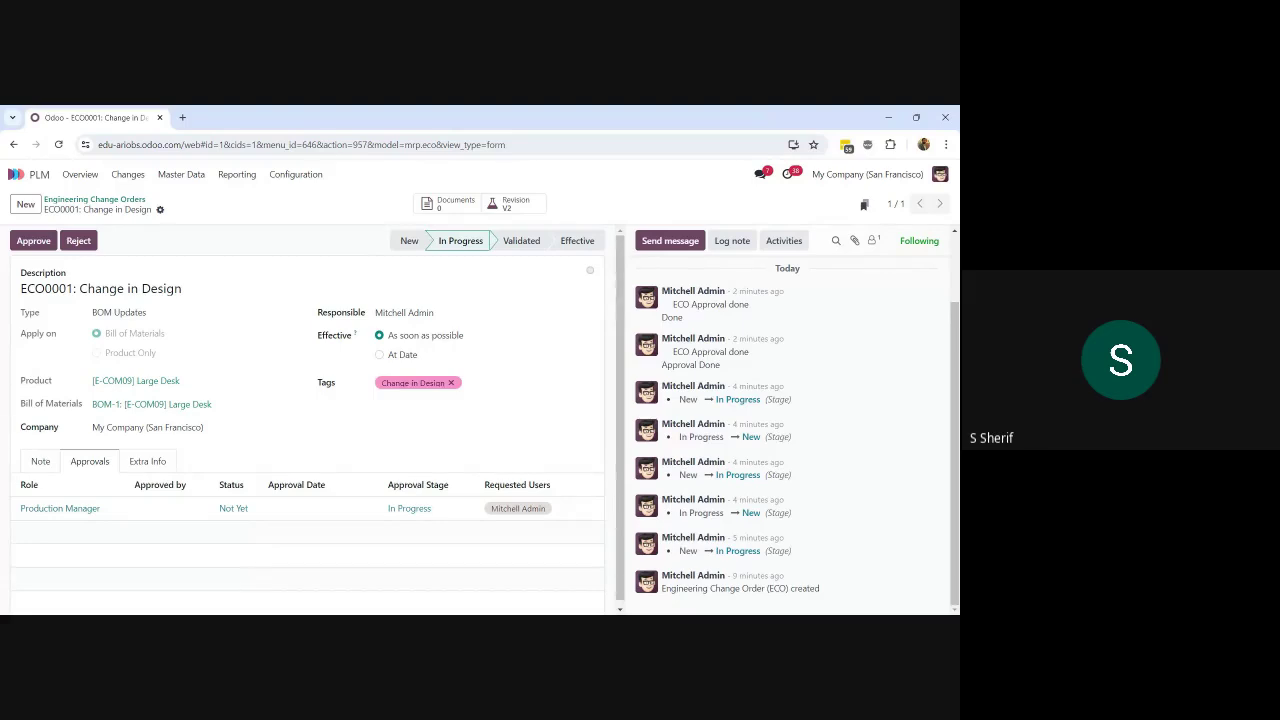
Step: Leave ECO0001 and go back to the Engineering Change Orders kanban board
{"action": "left_click", "coordinate": [94, 202]}
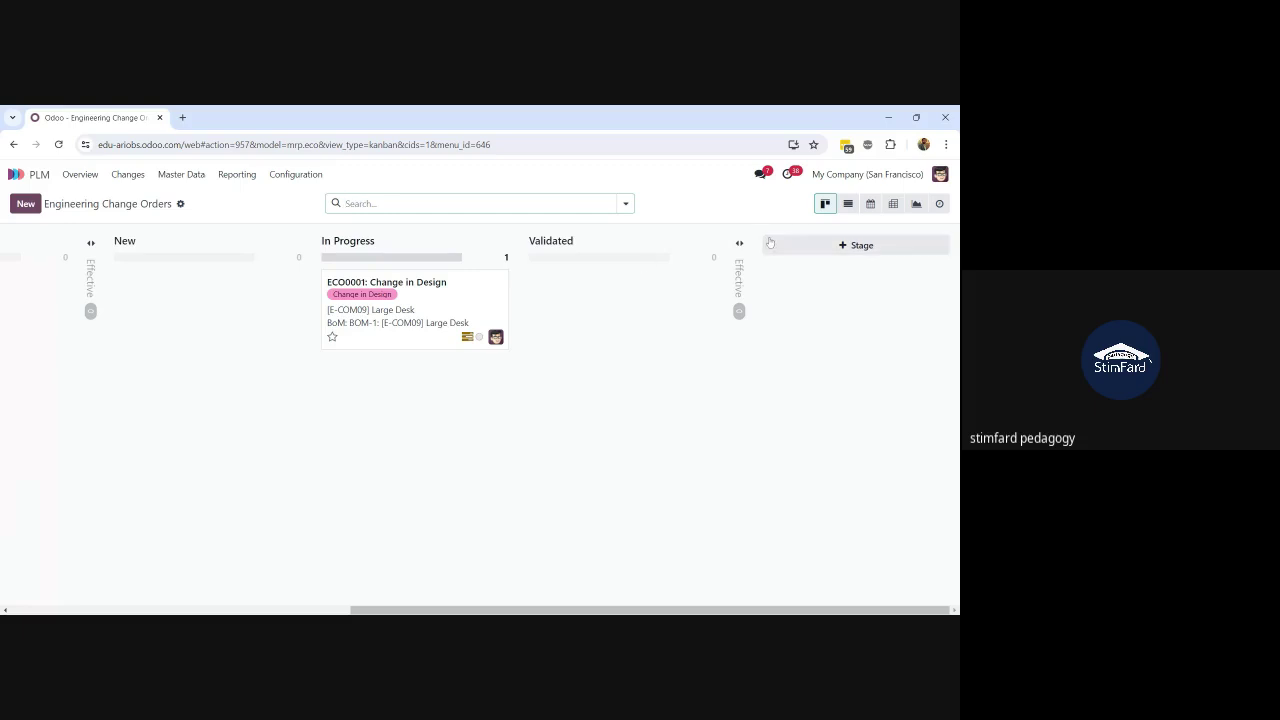
Step: Show the change orders as a list, apply then remove the To Apply filter, and reopen the search options
{"action": "left_click", "coordinate": [848, 203]}
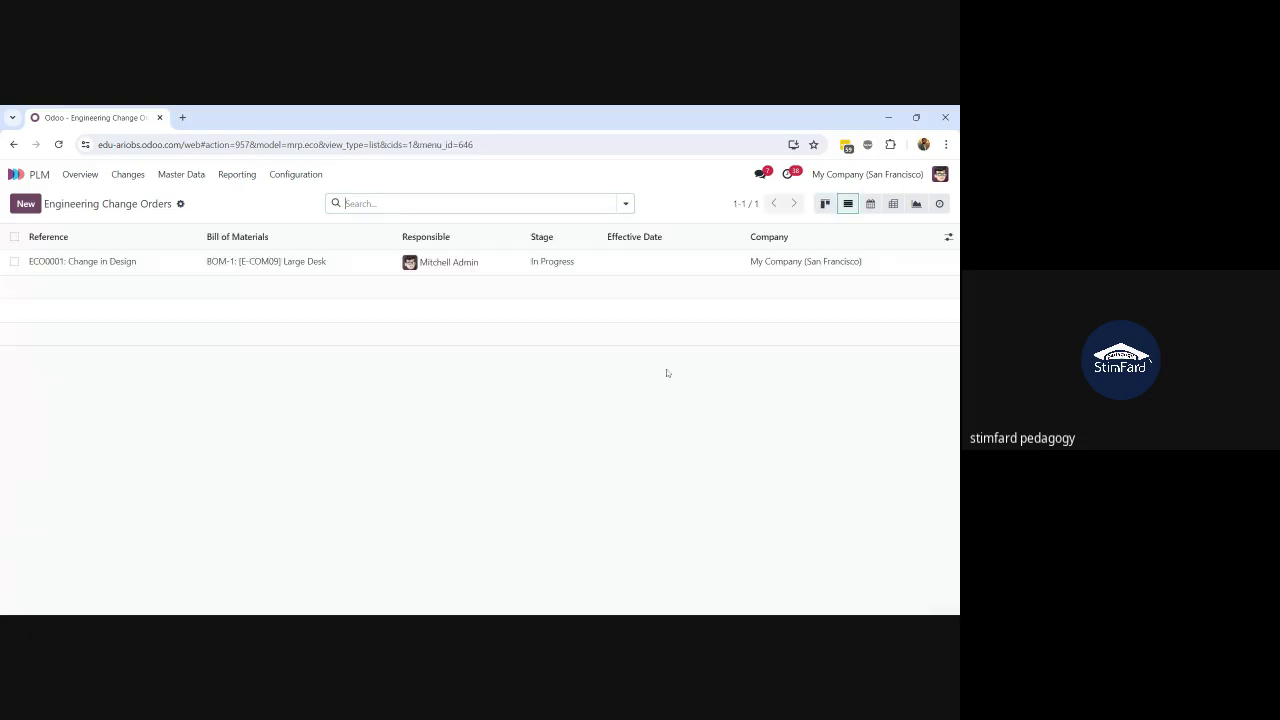
{"action": "left_click", "coordinate": [948, 237]}
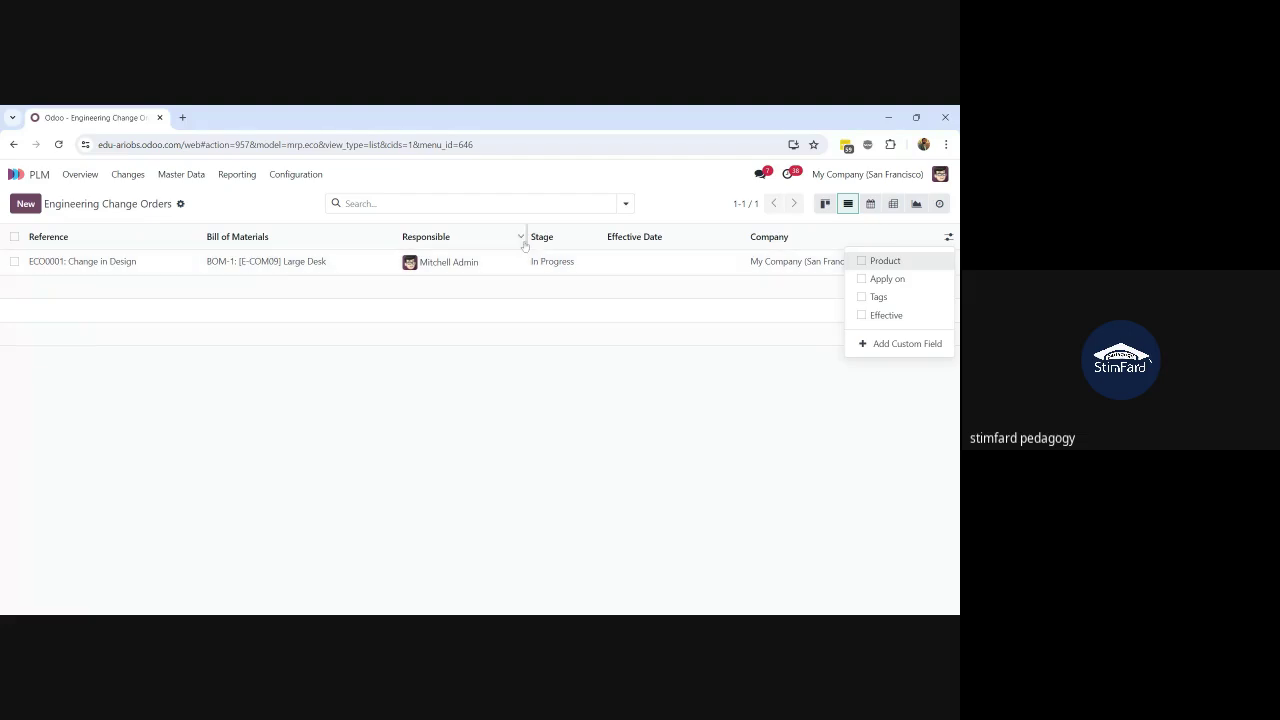
{"action": "left_click", "coordinate": [625, 203]}
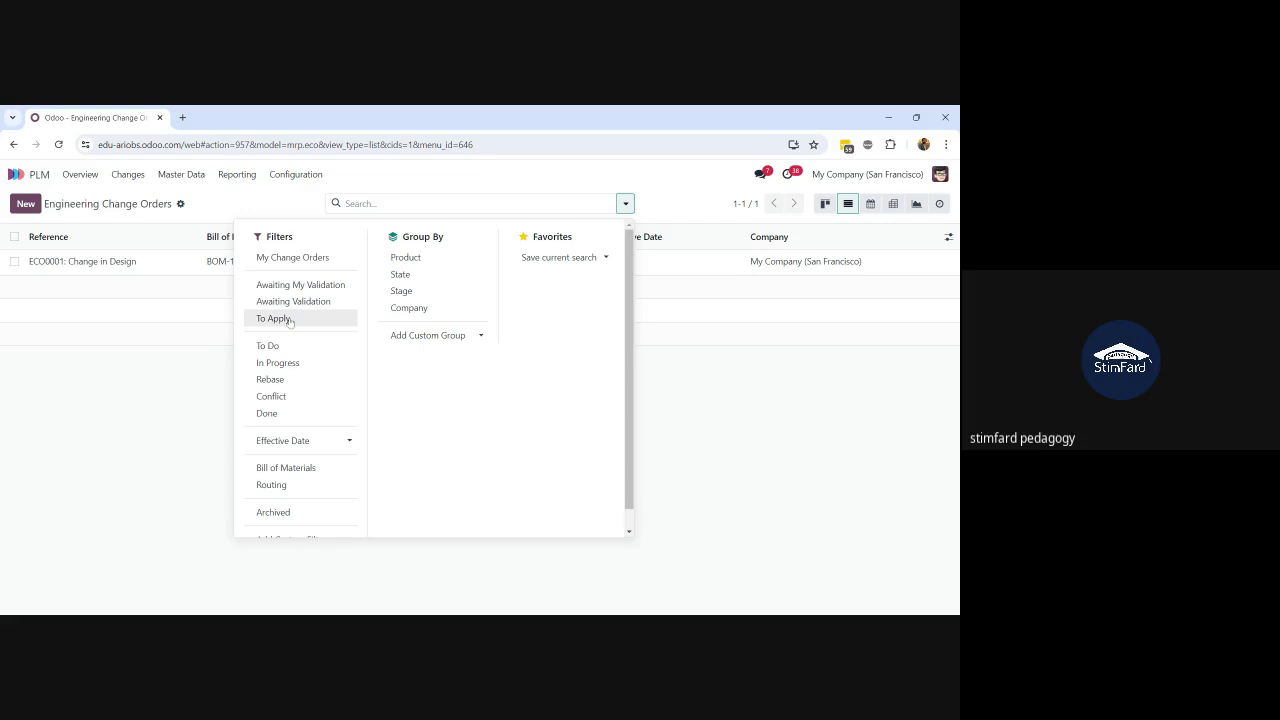
{"action": "left_click", "coordinate": [274, 318]}
{"action": "left_click", "coordinate": [208, 343]}
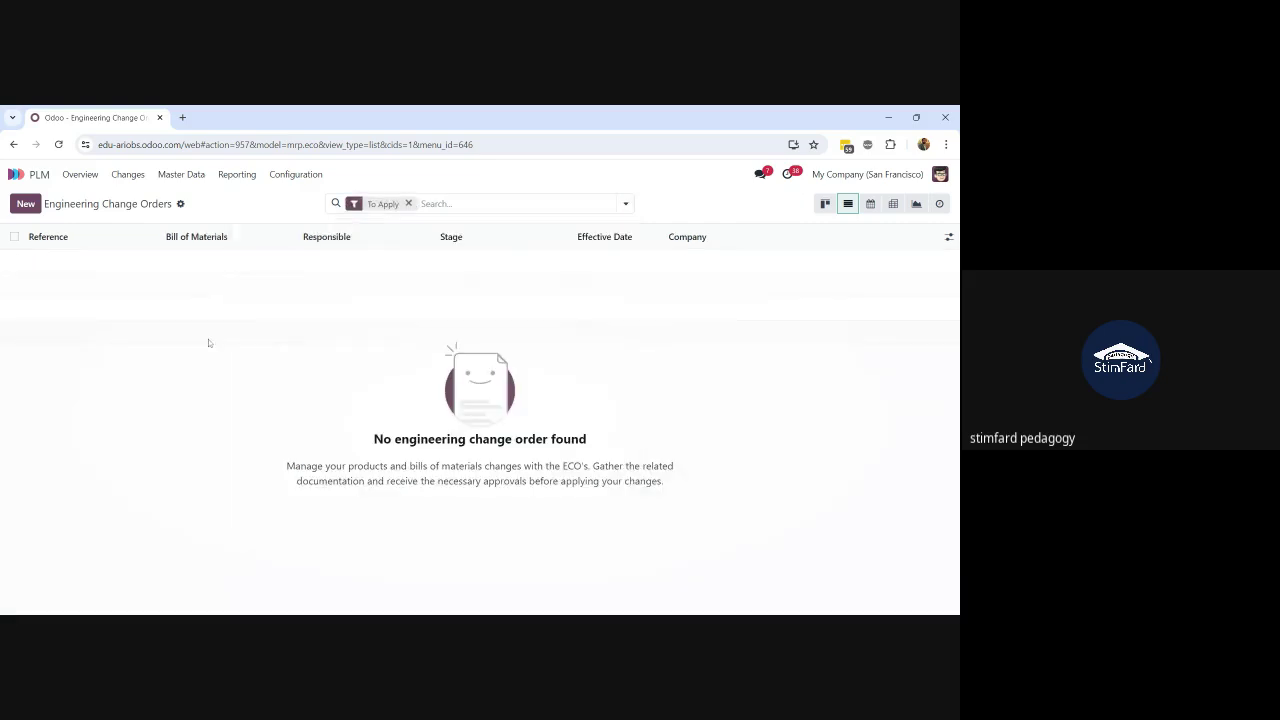
{"action": "left_click", "coordinate": [408, 203]}
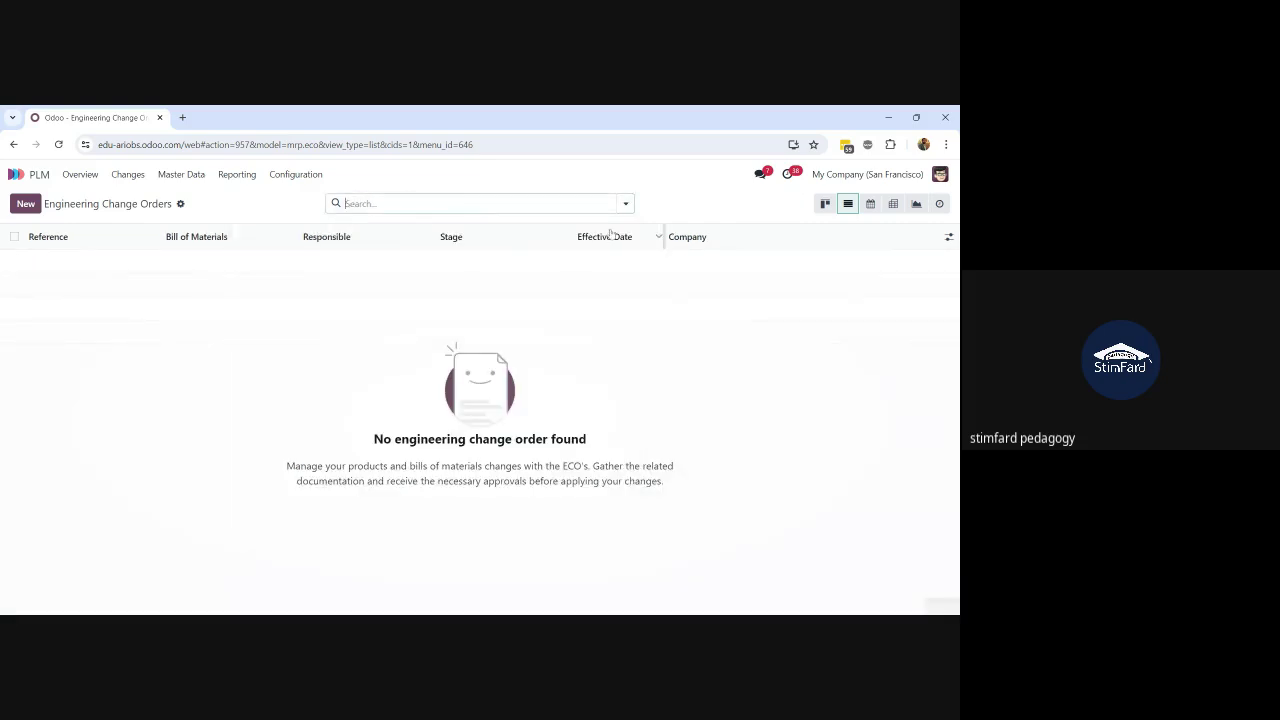
{"action": "left_click", "coordinate": [625, 203]}
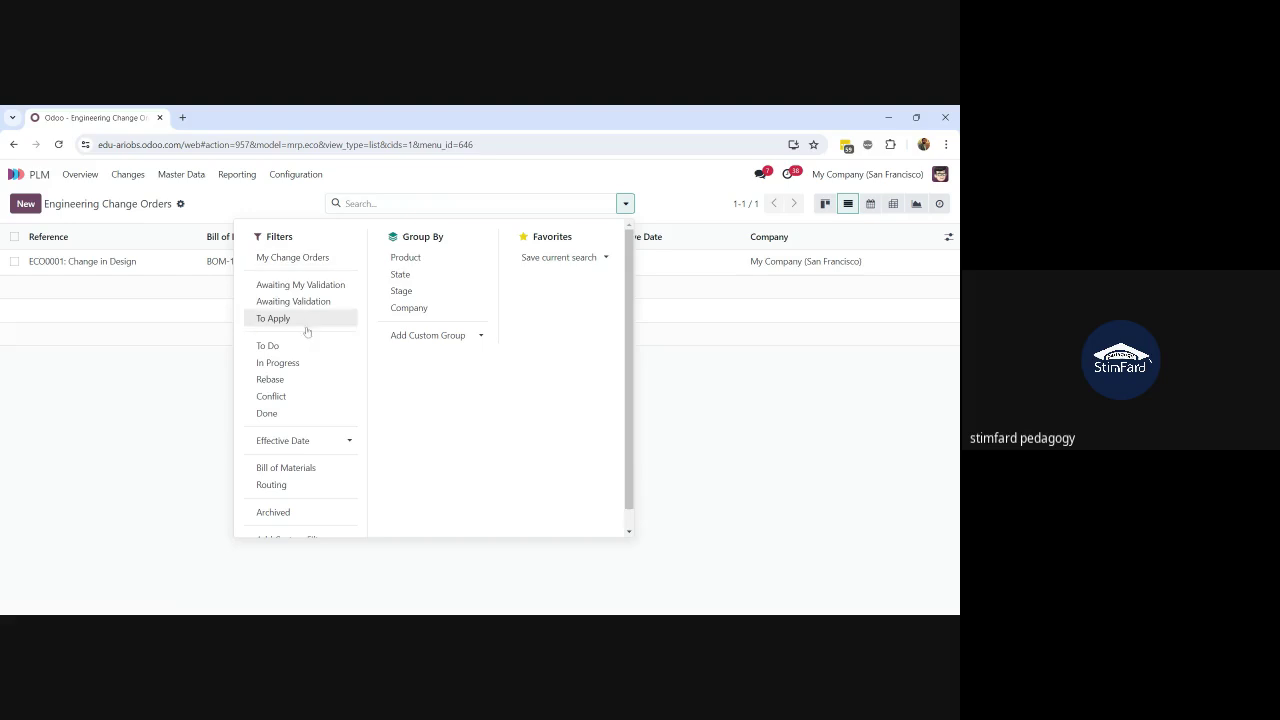
{"action": "scroll", "coordinate": [320, 448], "scroll_direction": "down", "scroll_amount": 1}
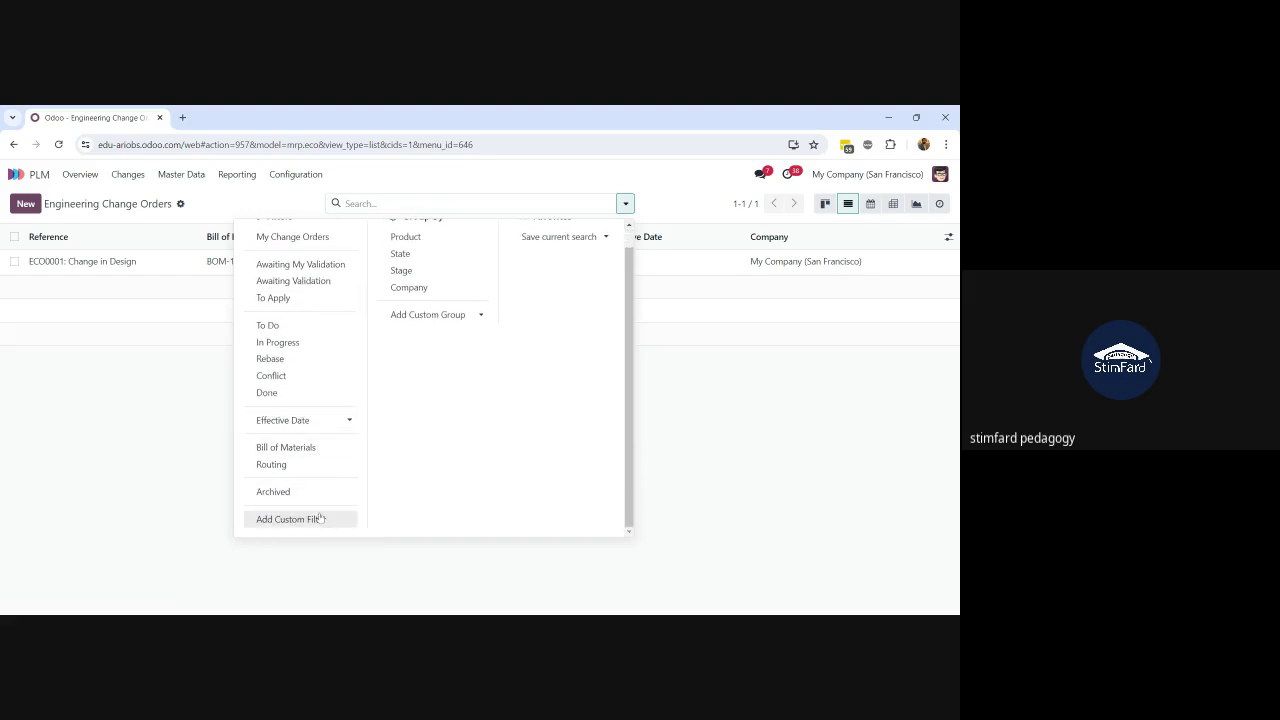
{"action": "left_click", "coordinate": [321, 518]}
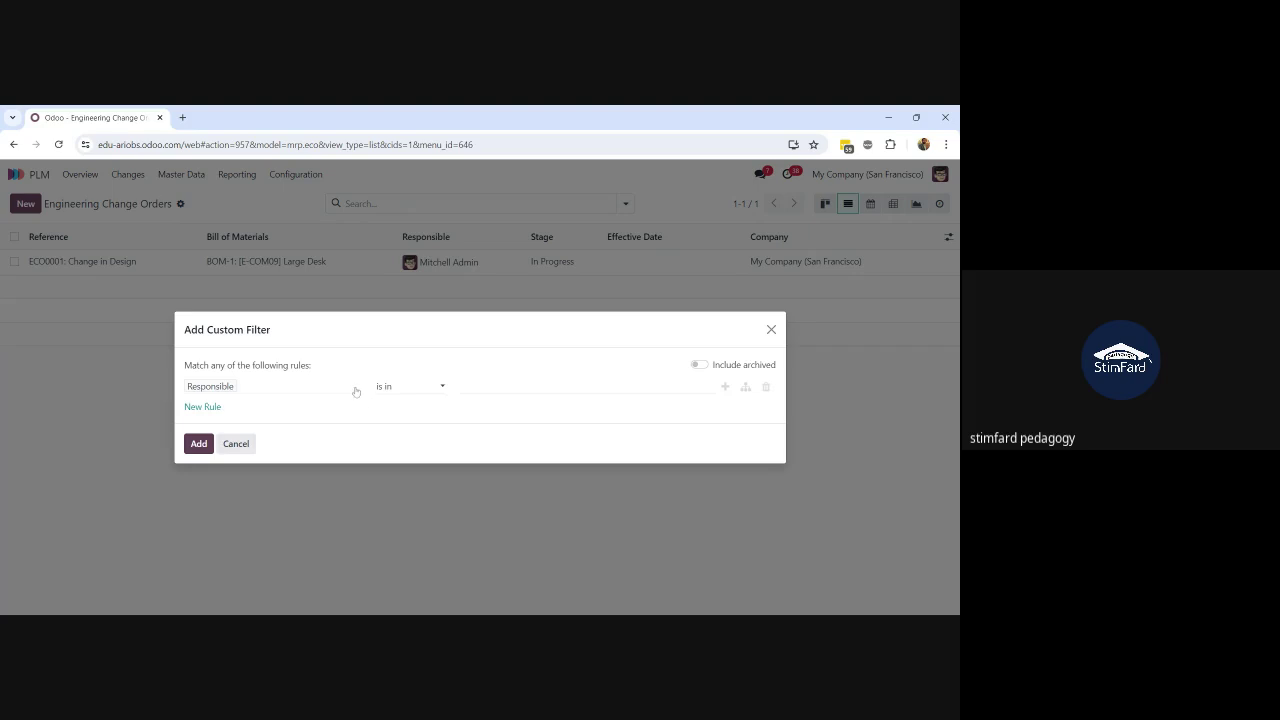
{"action": "left_click", "coordinate": [356, 390]}
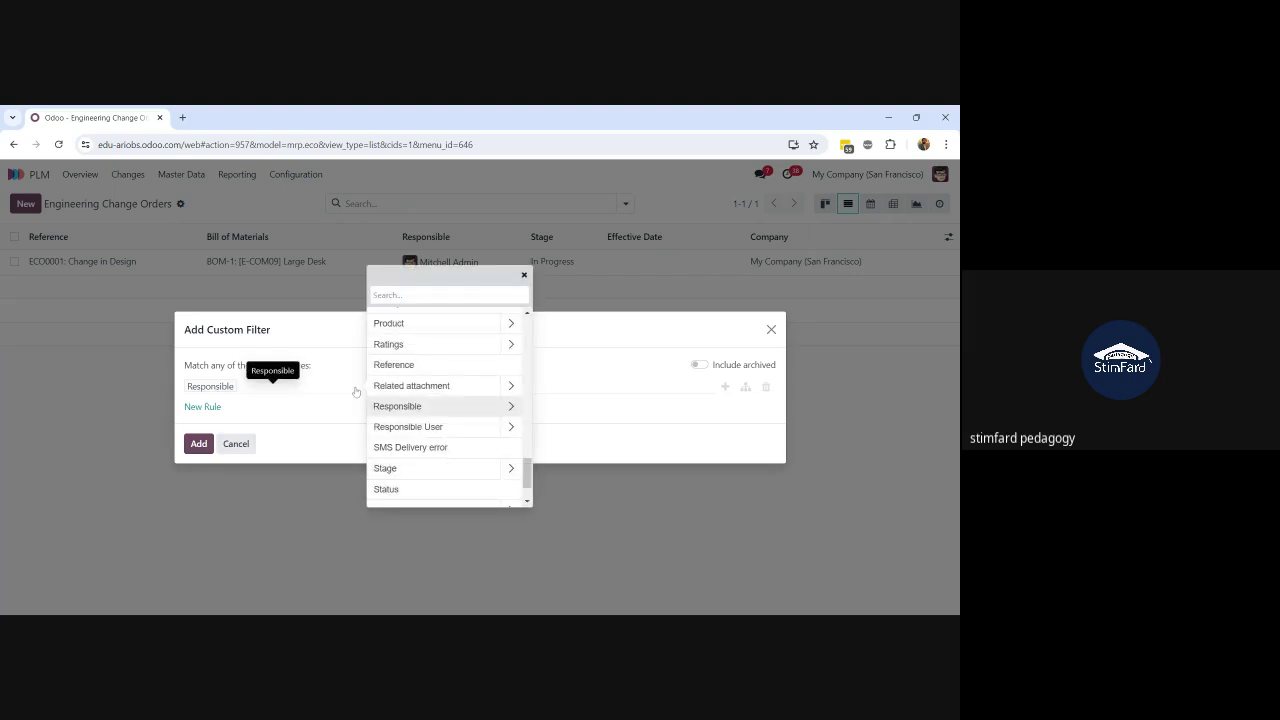
{"action": "type", "text": "ap"}
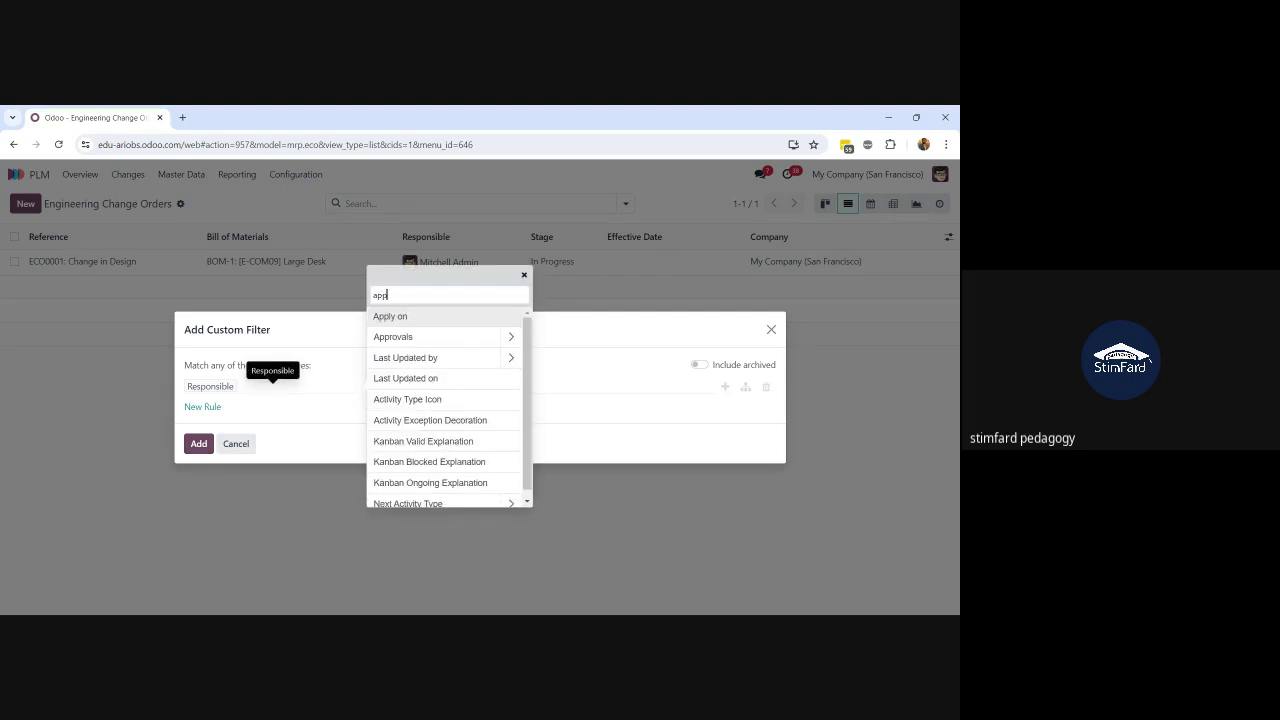
{"action": "type", "text": "p"}
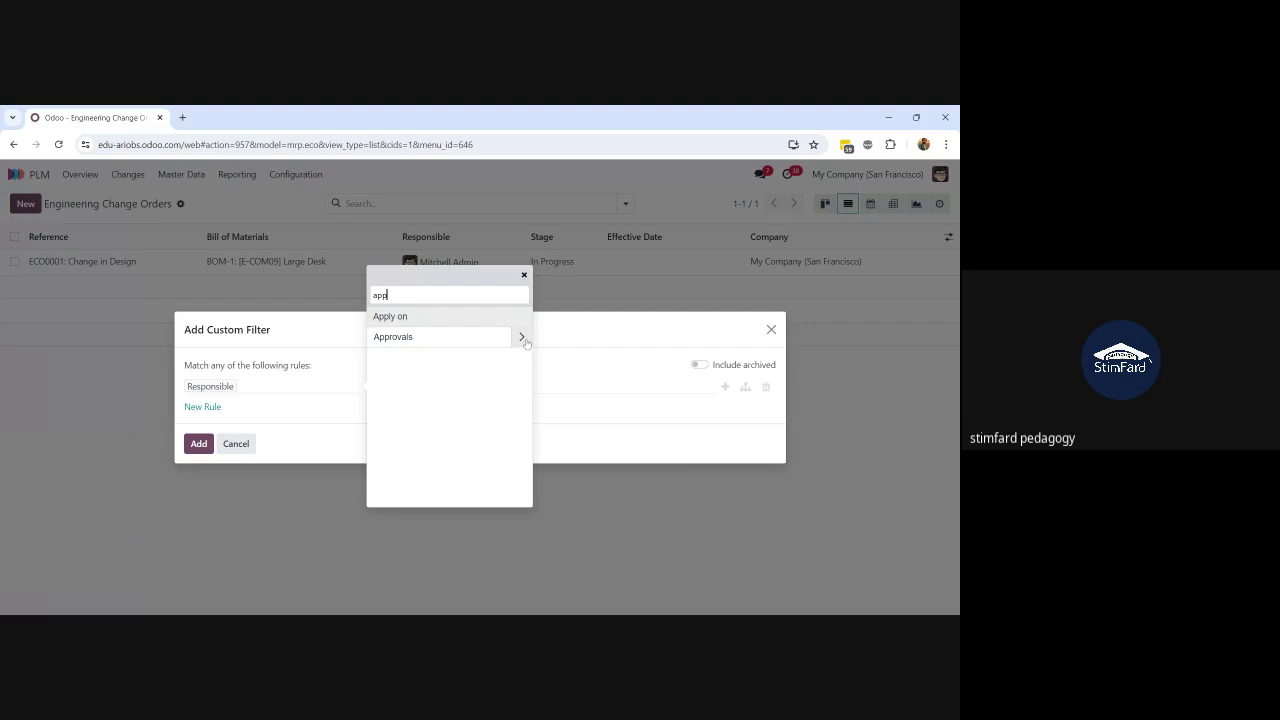
{"action": "left_click", "coordinate": [236, 443]}
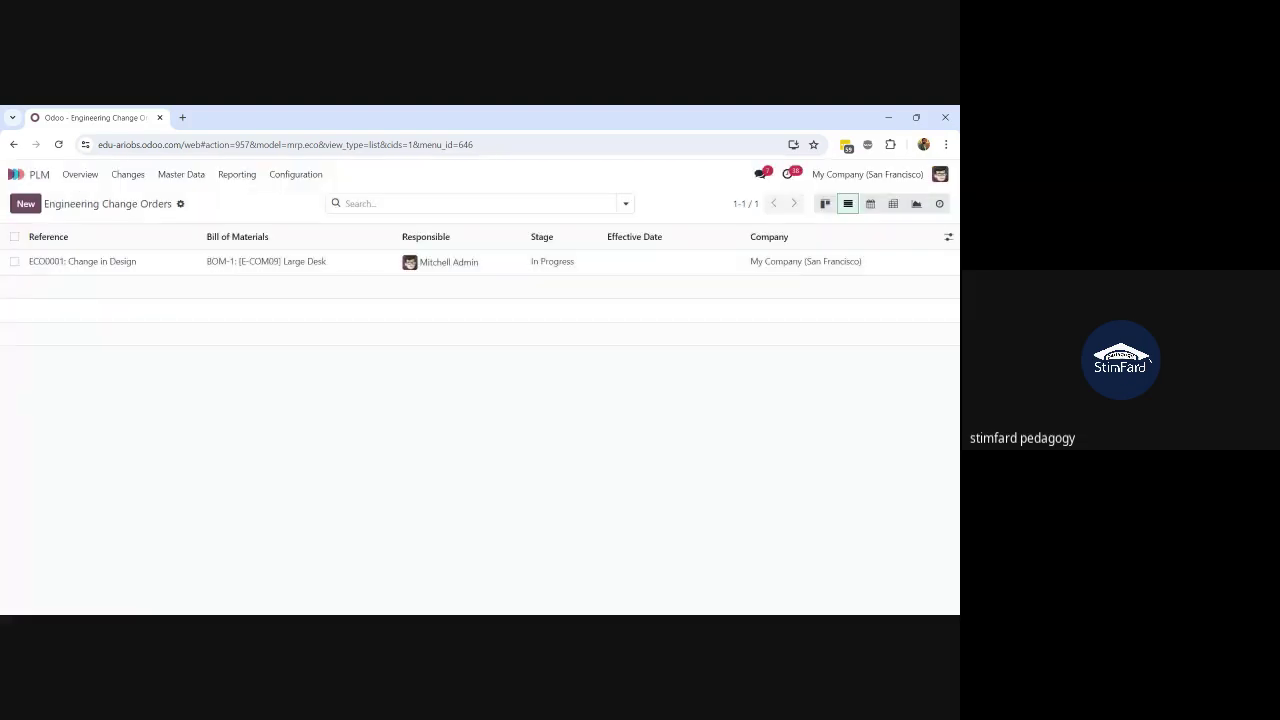
{"action": "left_click", "coordinate": [627, 200]}
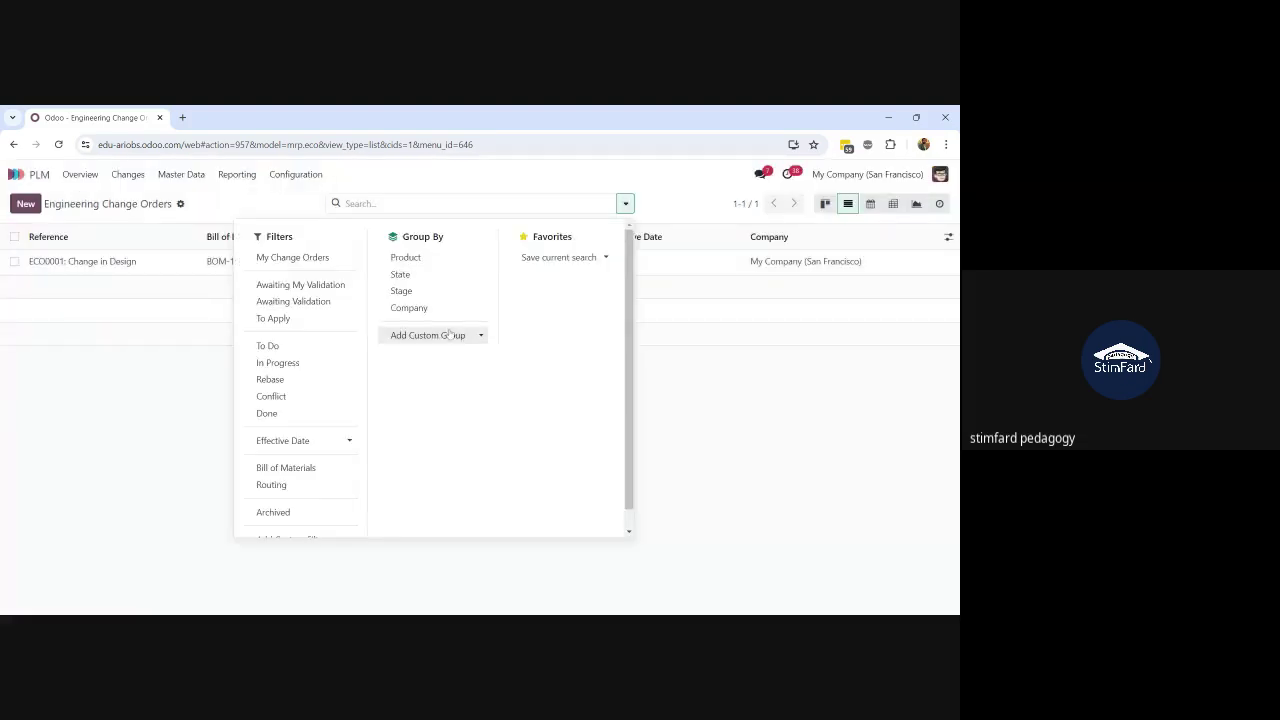
{"action": "left_click", "coordinate": [450, 334]}
{"action": "left_click", "coordinate": [720, 379]}
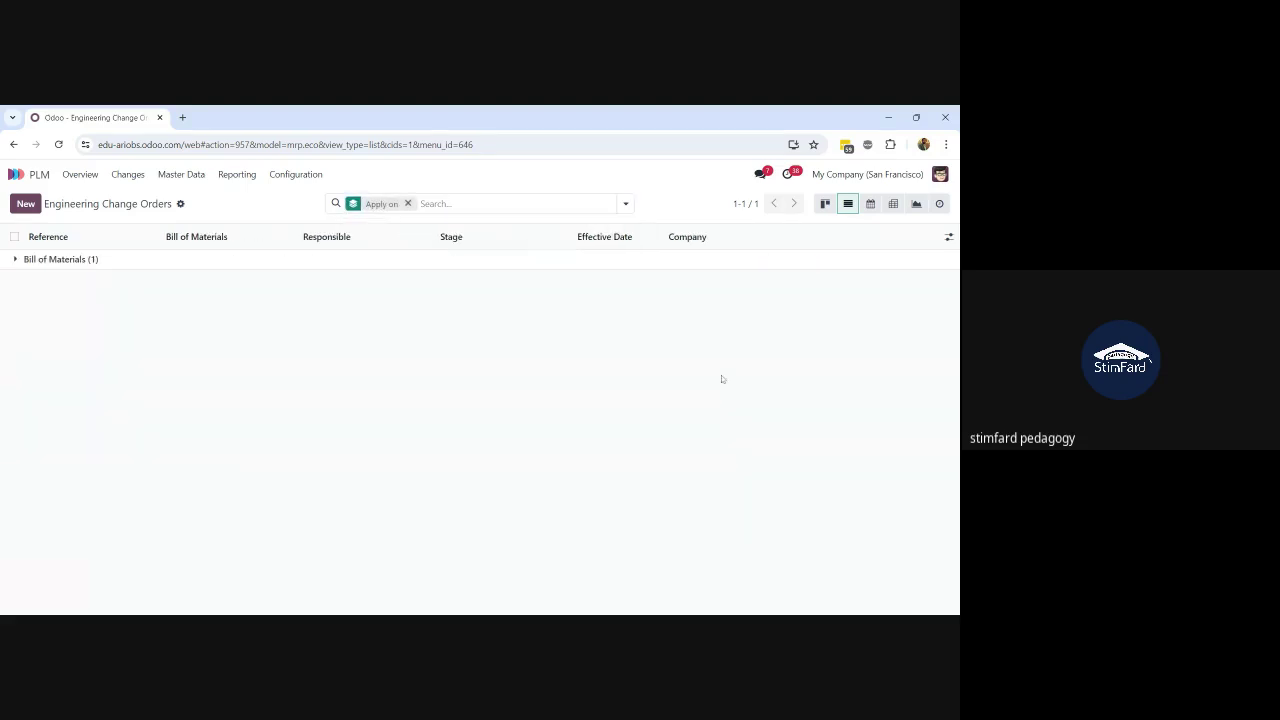
{"action": "left_click", "coordinate": [408, 204]}
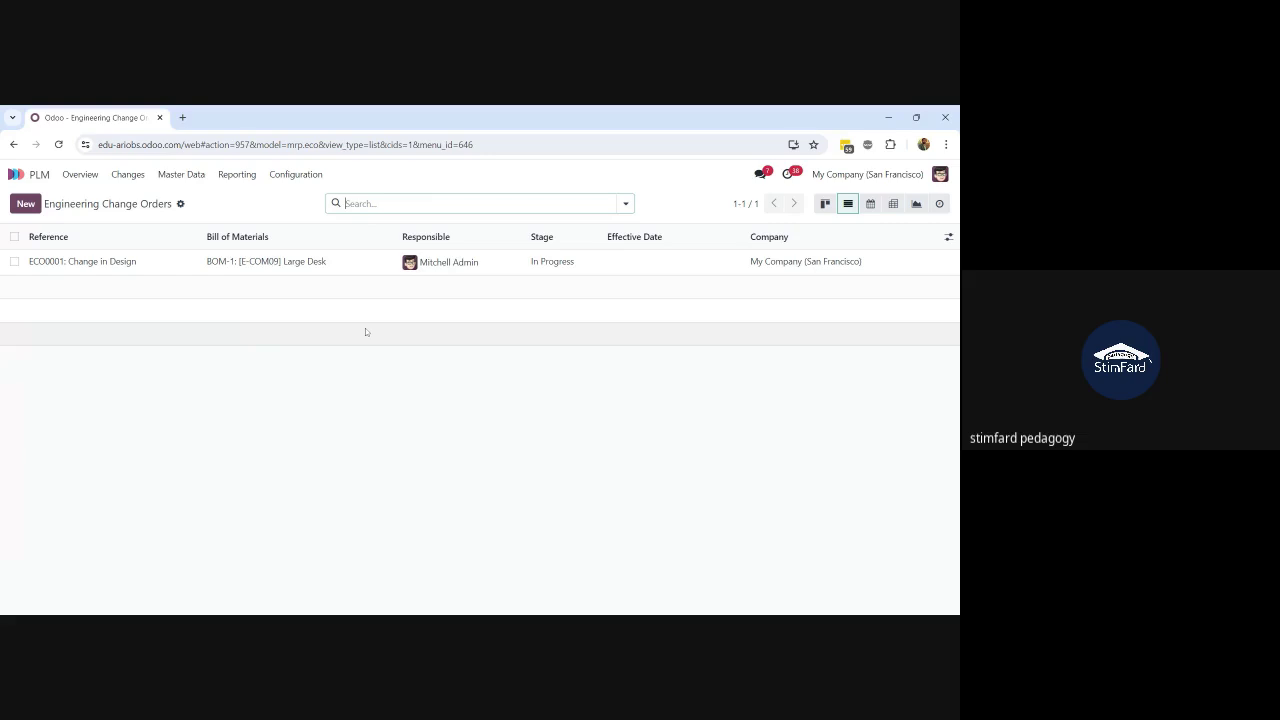
{"action": "left_click", "coordinate": [626, 204]}
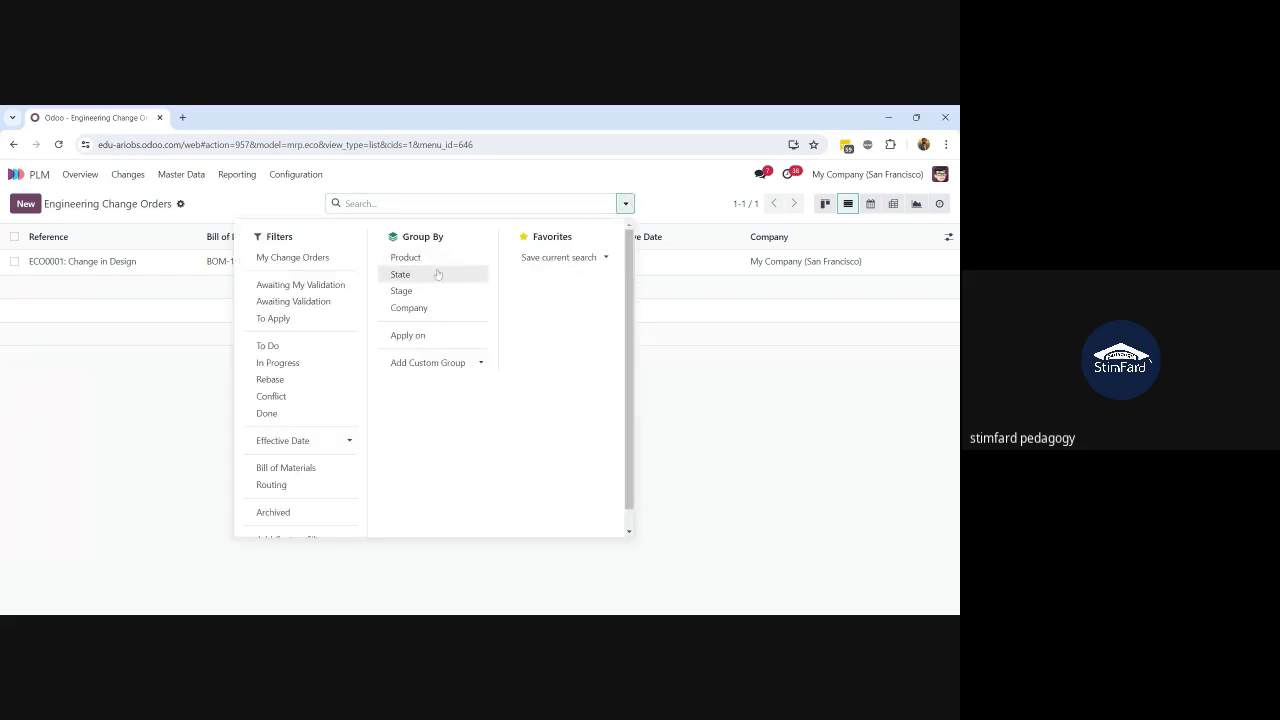
{"action": "scroll", "coordinate": [320, 467], "scroll_direction": "down", "scroll_amount": 1}
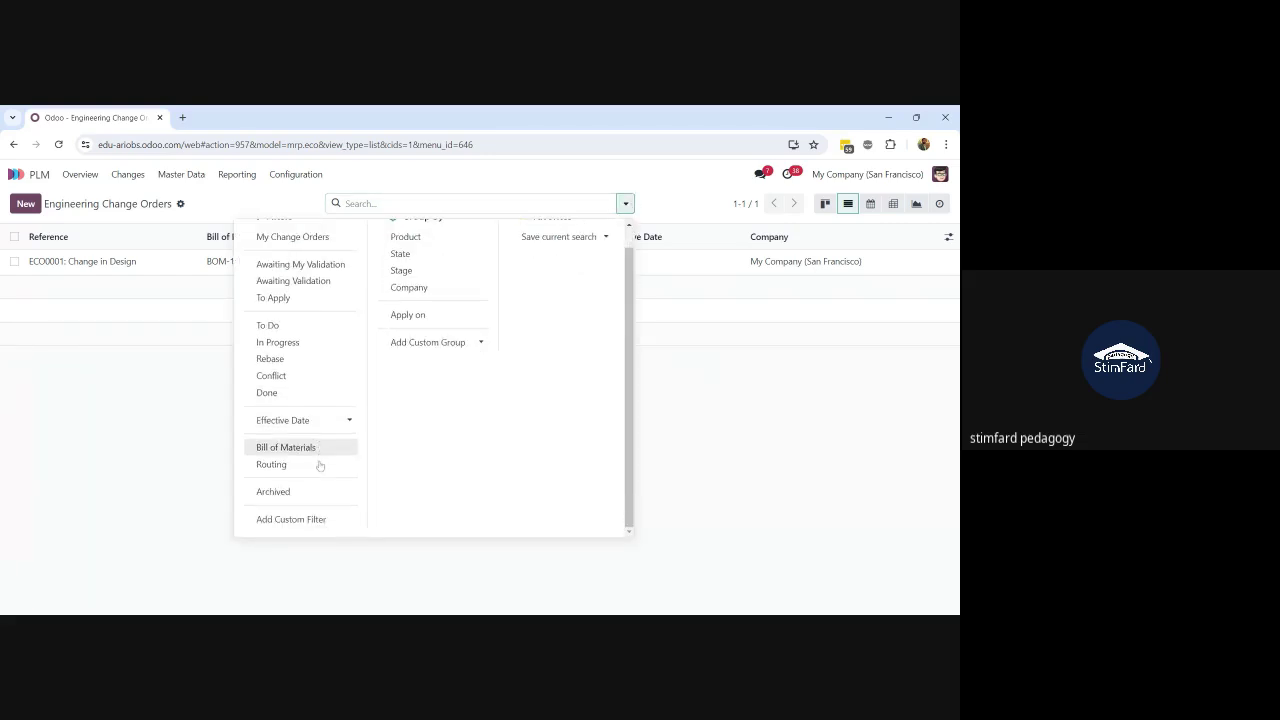
Step: Start a custom filter rule and browse the Approvals fields for it
{"action": "left_click", "coordinate": [326, 518]}
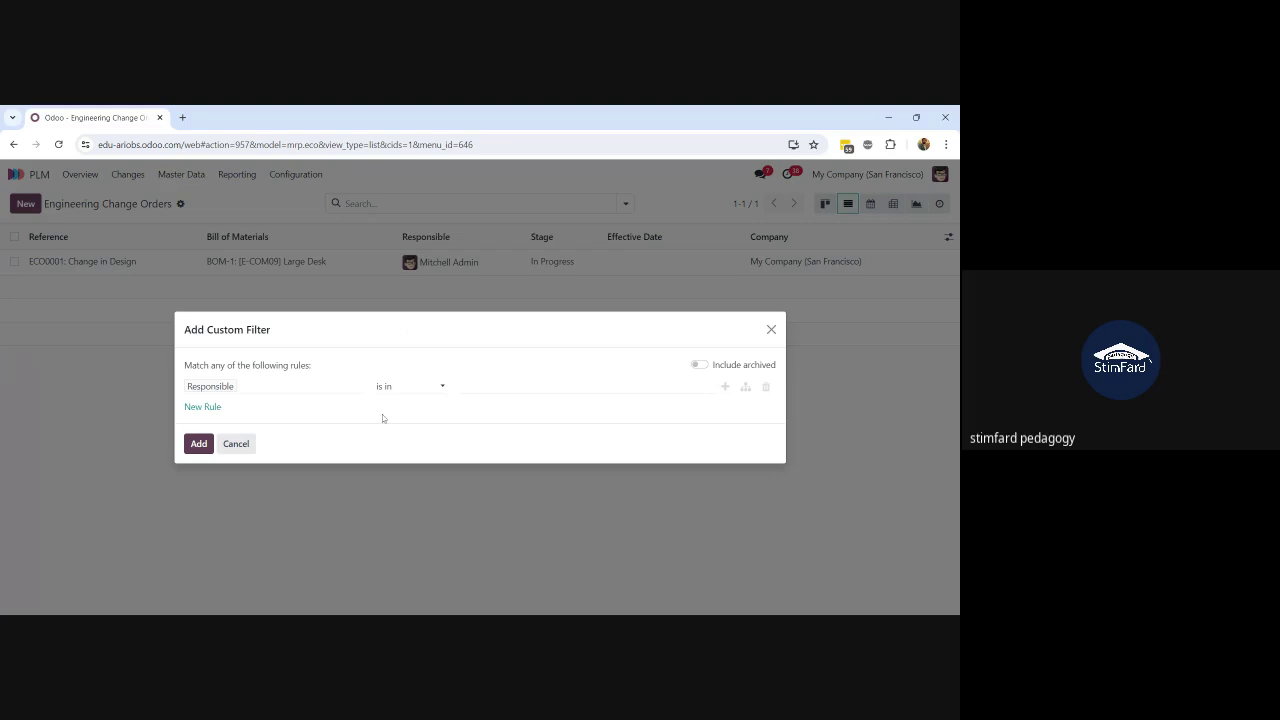
{"action": "left_click", "coordinate": [310, 392]}
{"action": "type", "text": "app"}
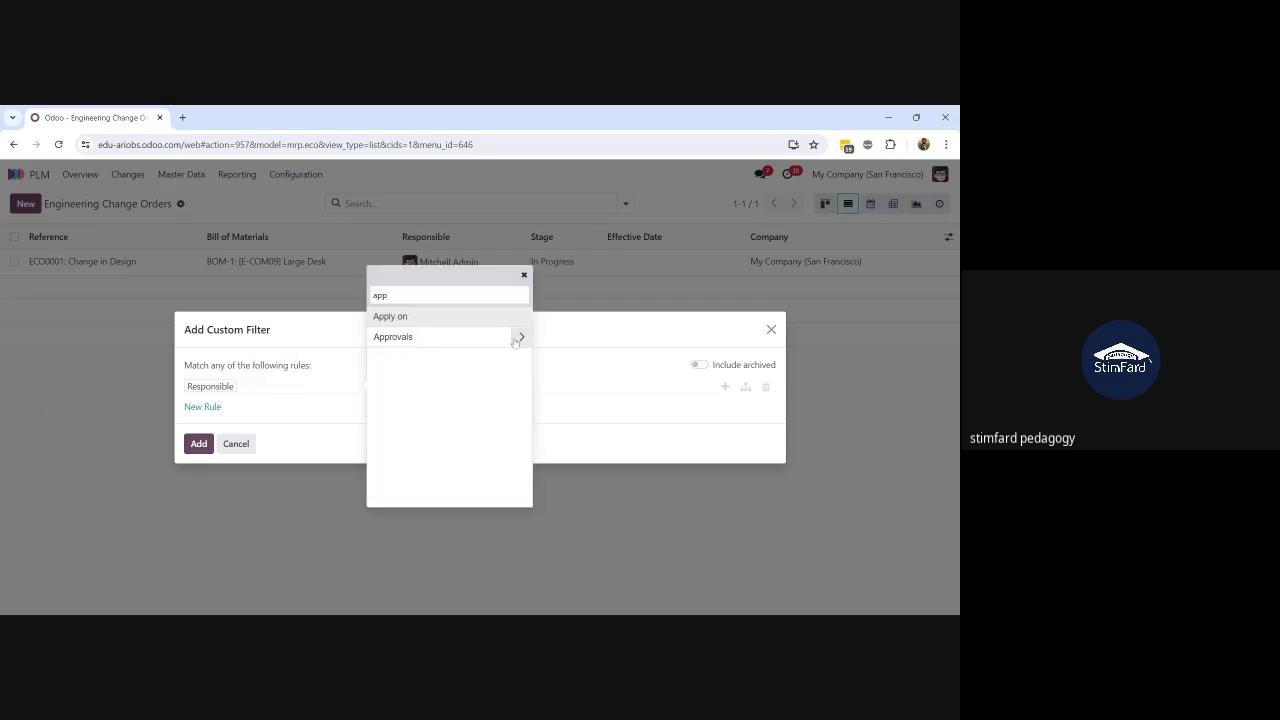
{"action": "left_click", "coordinate": [522, 338]}
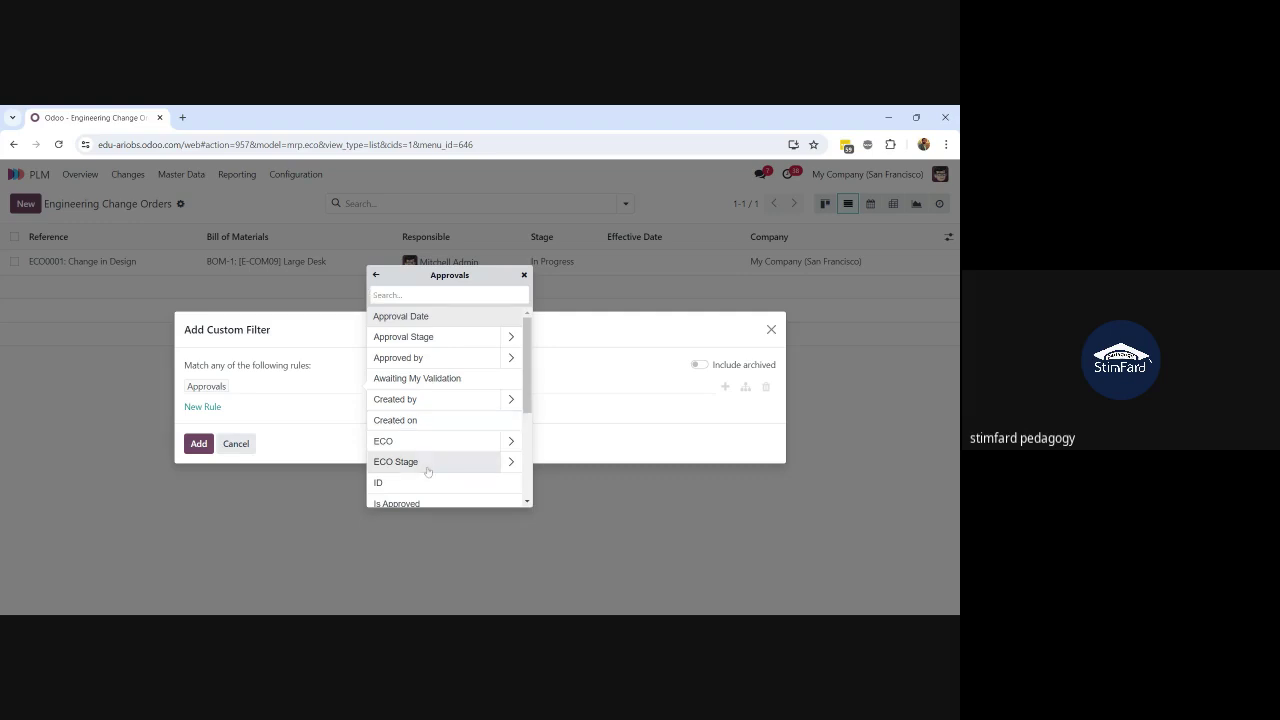
{"action": "scroll", "coordinate": [428, 471], "scroll_direction": "down", "scroll_amount": 3}
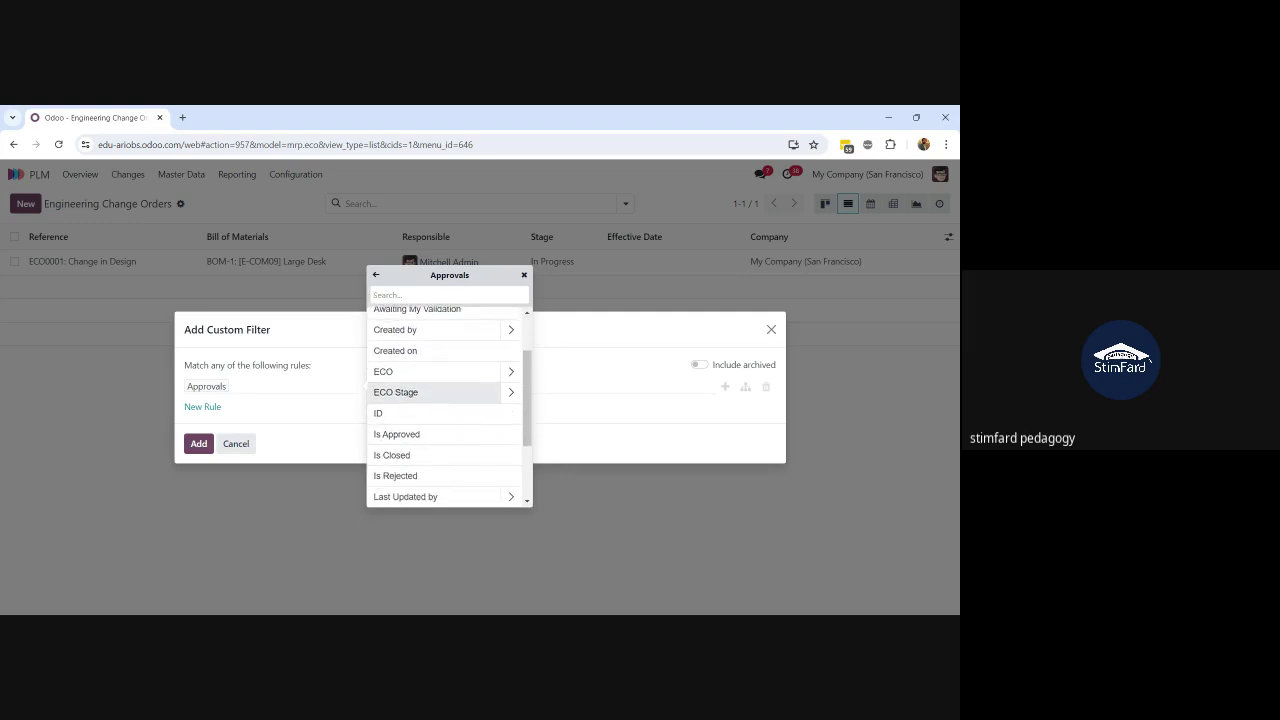
{"action": "scroll", "coordinate": [428, 471], "scroll_direction": "down", "scroll_amount": 1}
{"action": "scroll", "coordinate": [445, 454], "scroll_direction": "down", "scroll_amount": 4}
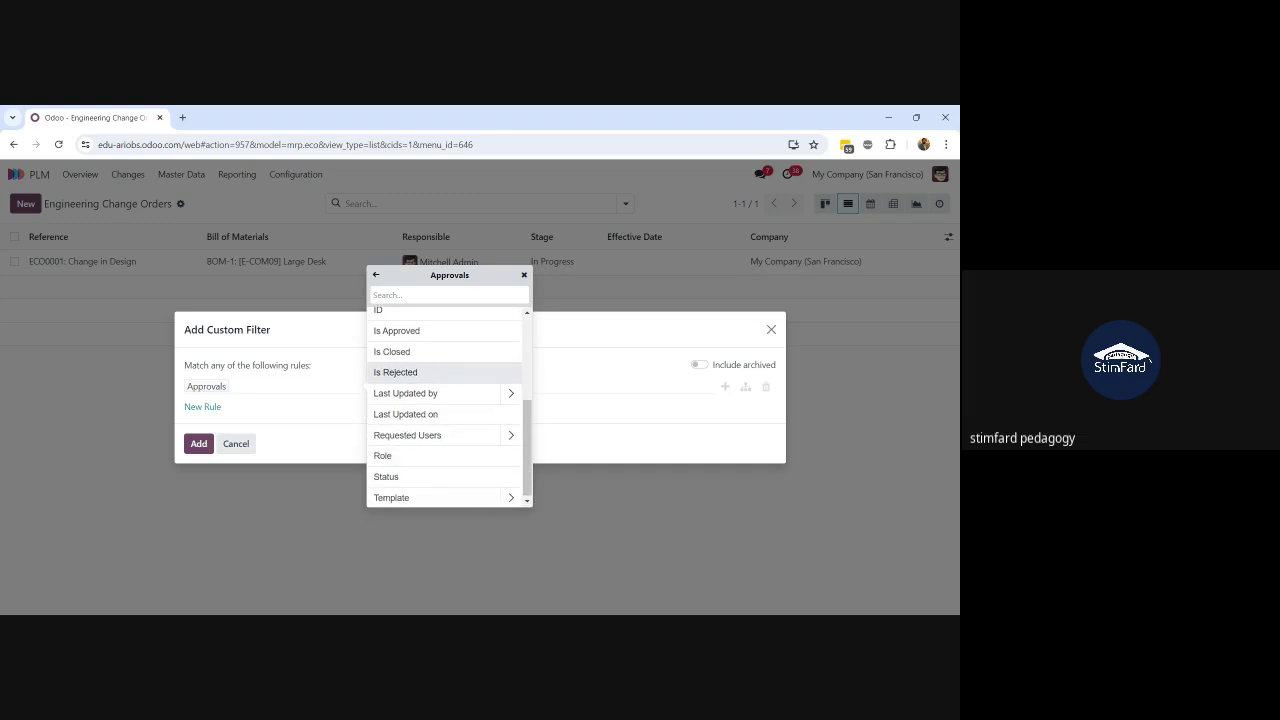
{"action": "scroll", "coordinate": [445, 454], "scroll_direction": "up", "scroll_amount": 8}
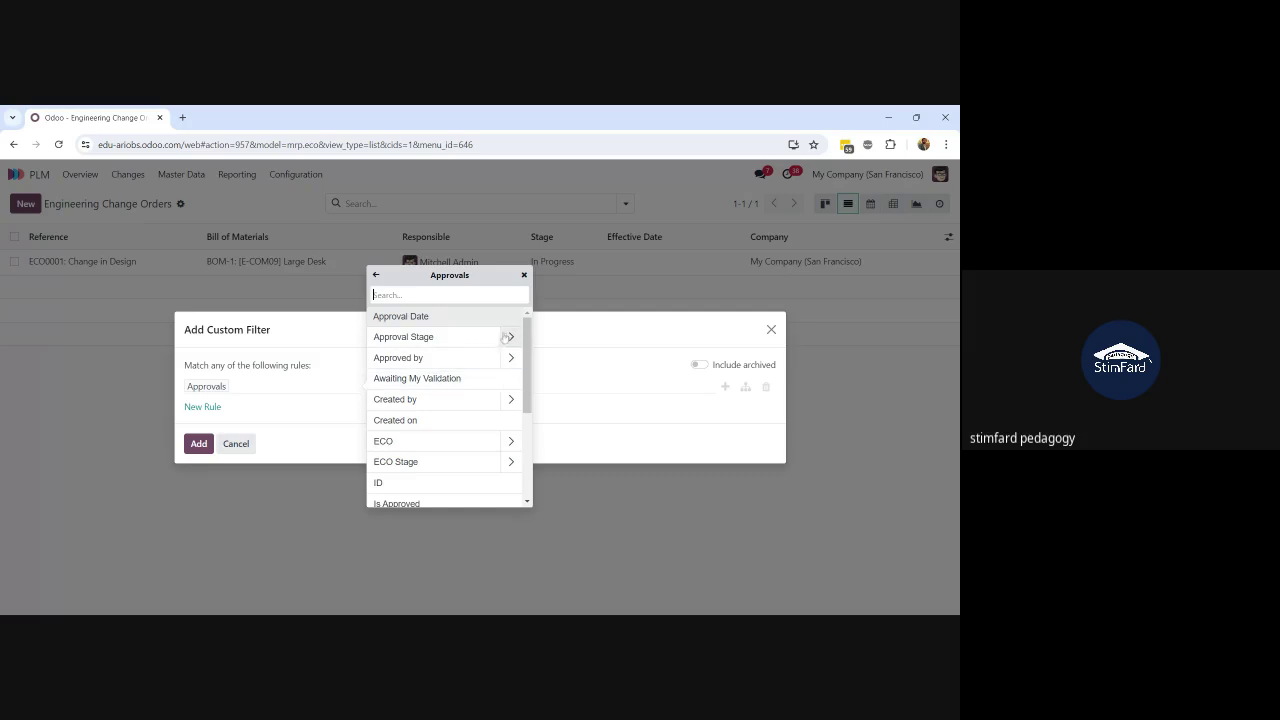
Step: Set the rule to Approvals > Awaiting My Validation is set and apply it
{"action": "left_click", "coordinate": [458, 339]}
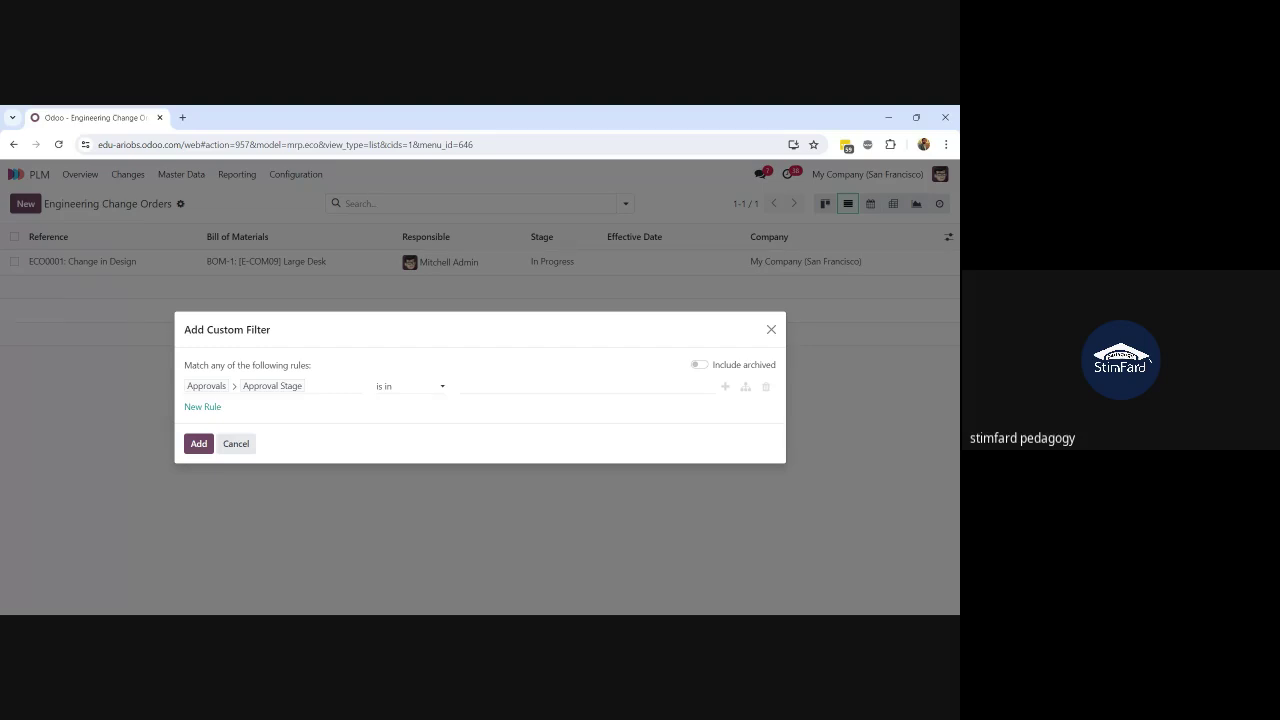
{"action": "left_click_drag", "start_coordinate": [321, 372], "coordinate": [320, 386]}
{"action": "left_click", "coordinate": [320, 386]}
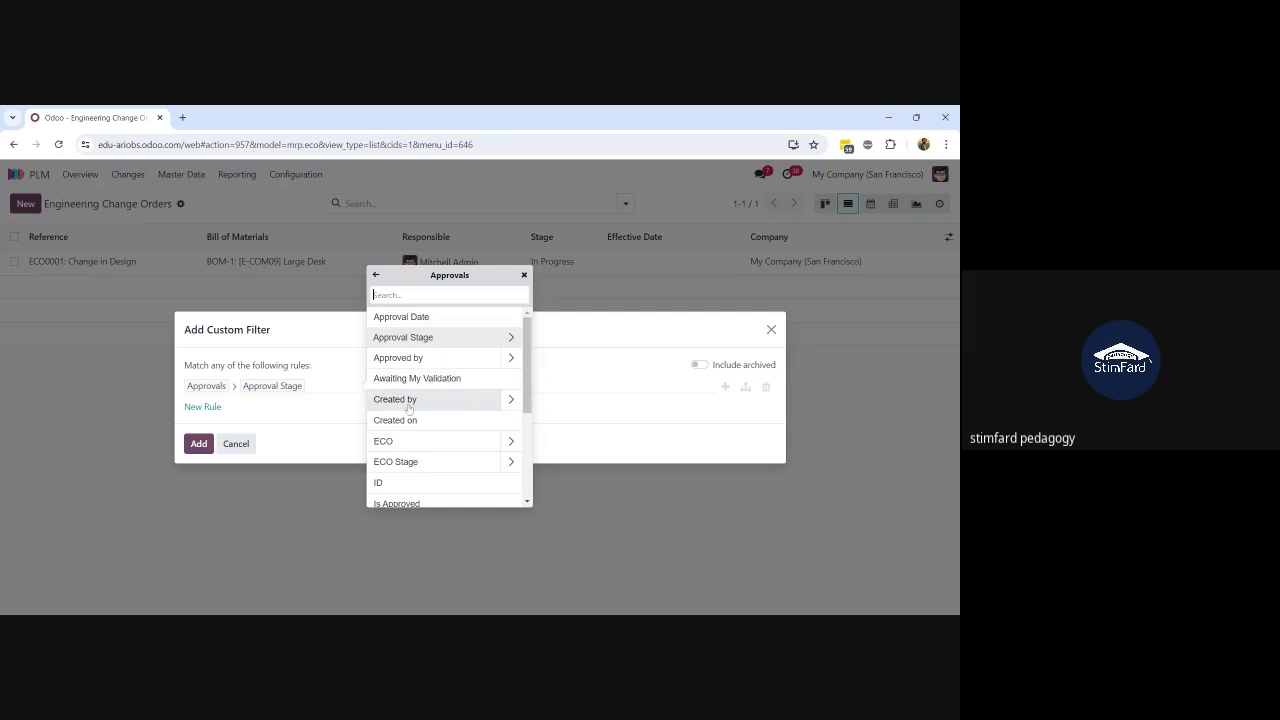
{"action": "scroll", "coordinate": [405, 400], "scroll_direction": "down", "scroll_amount": 1}
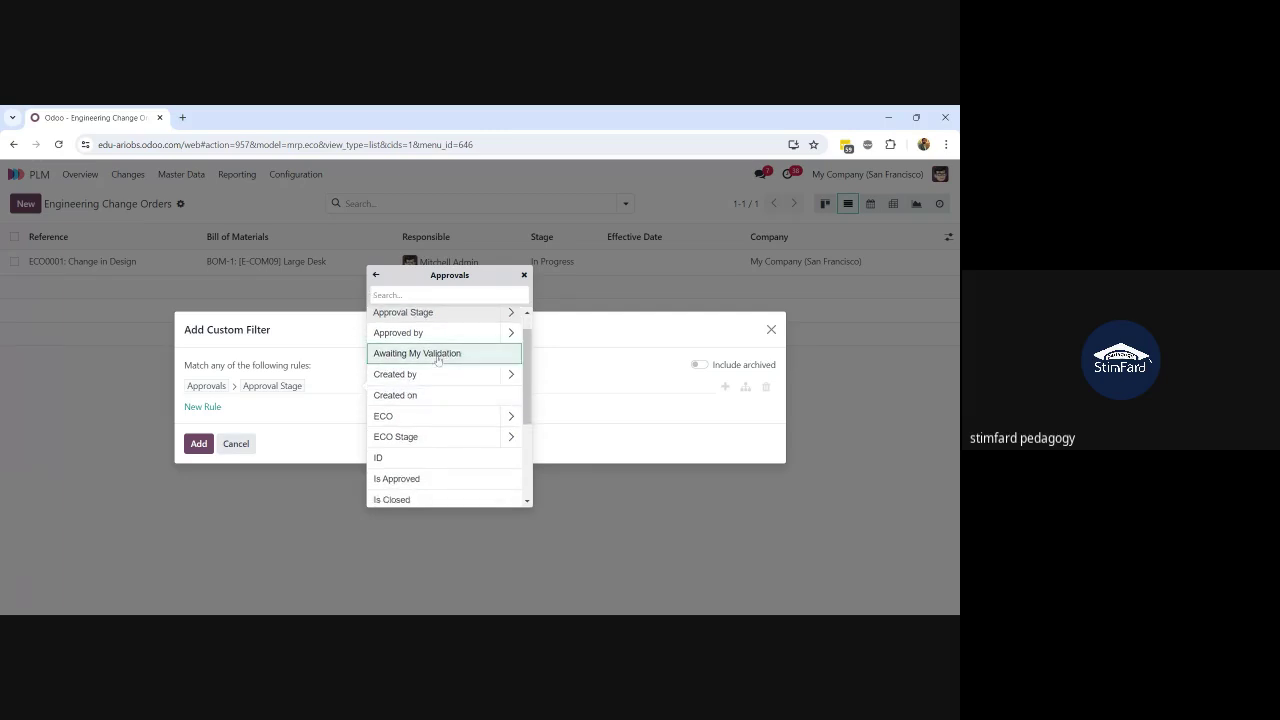
{"action": "left_click", "coordinate": [437, 356]}
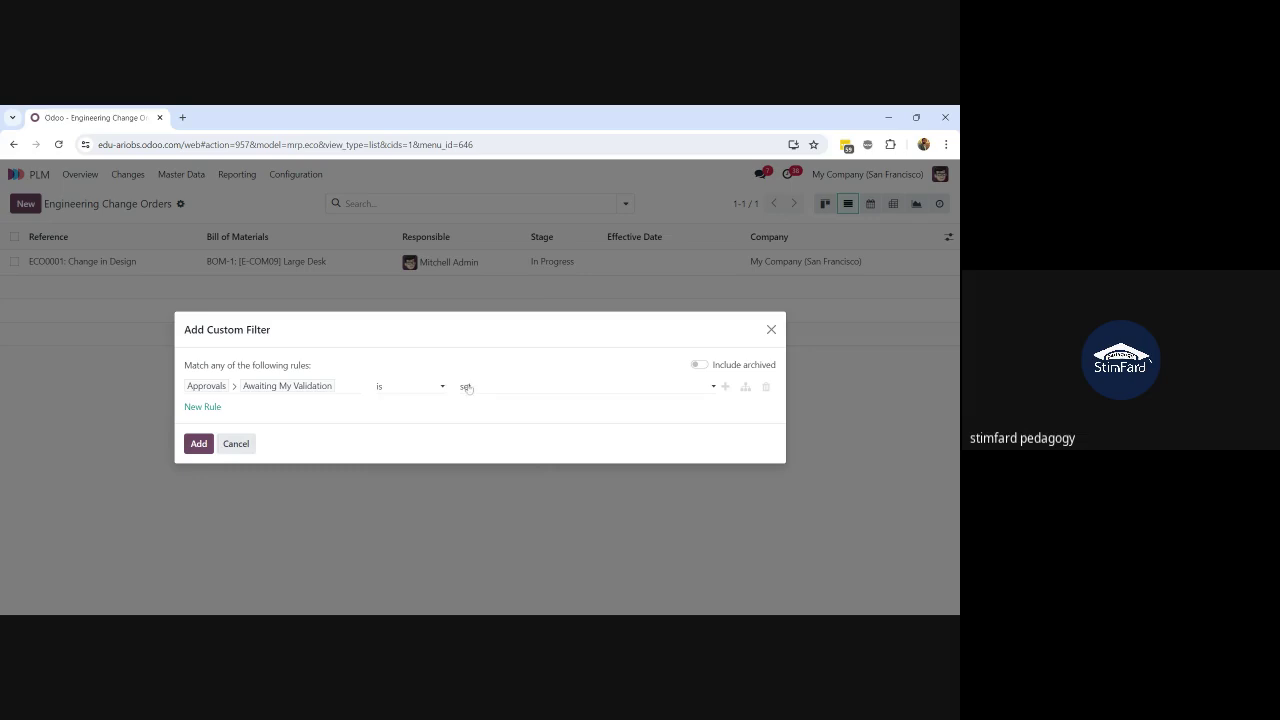
{"action": "left_click", "coordinate": [199, 443]}
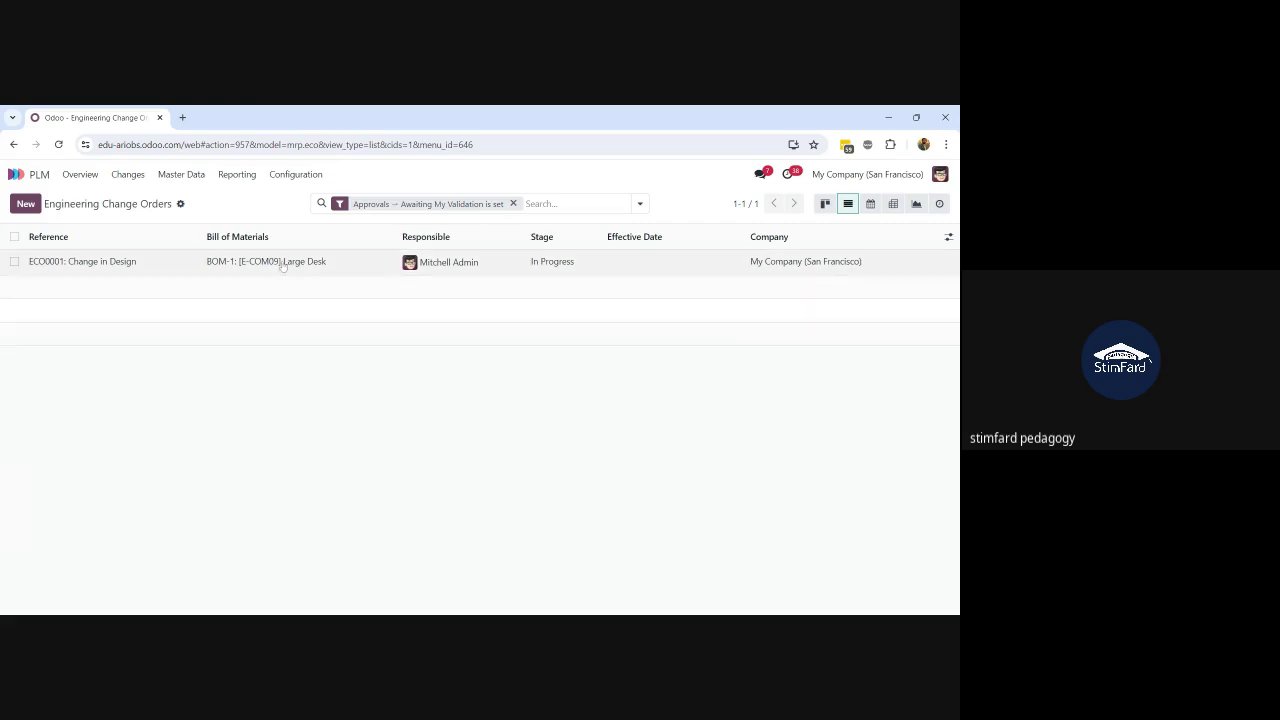
{"action": "left_click", "coordinate": [514, 205]}
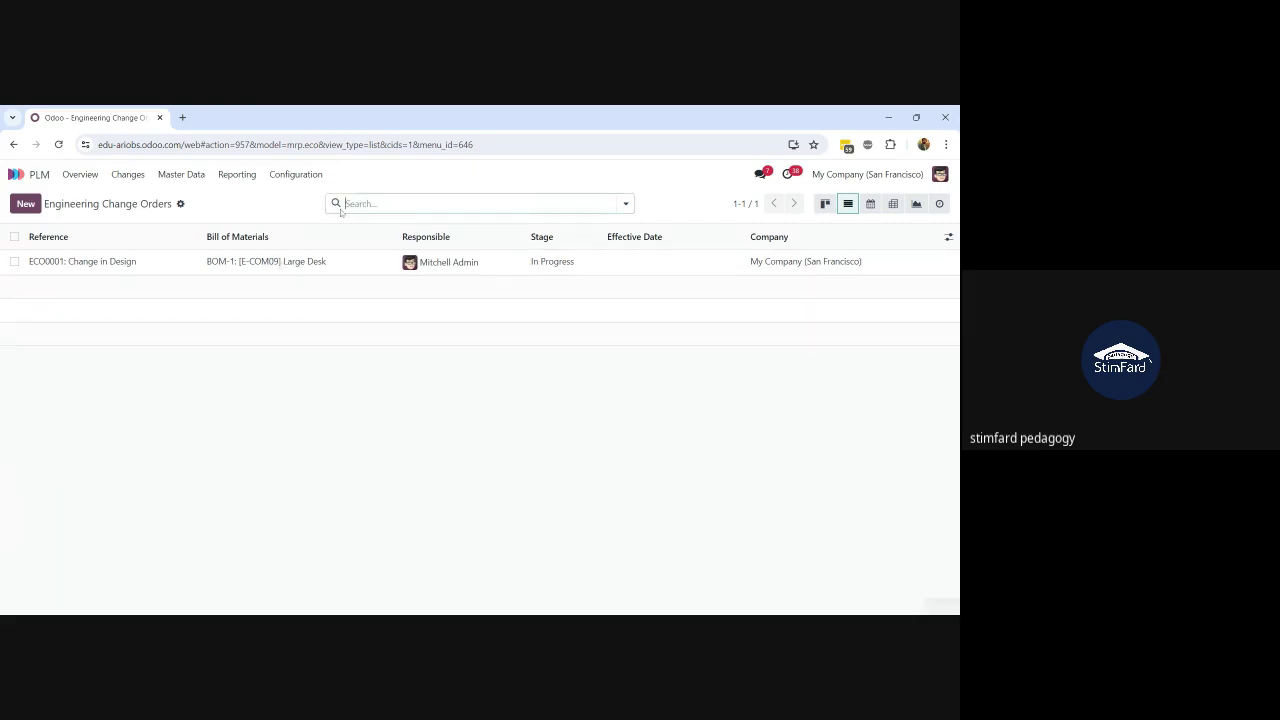
{"action": "left_click", "coordinate": [626, 204]}
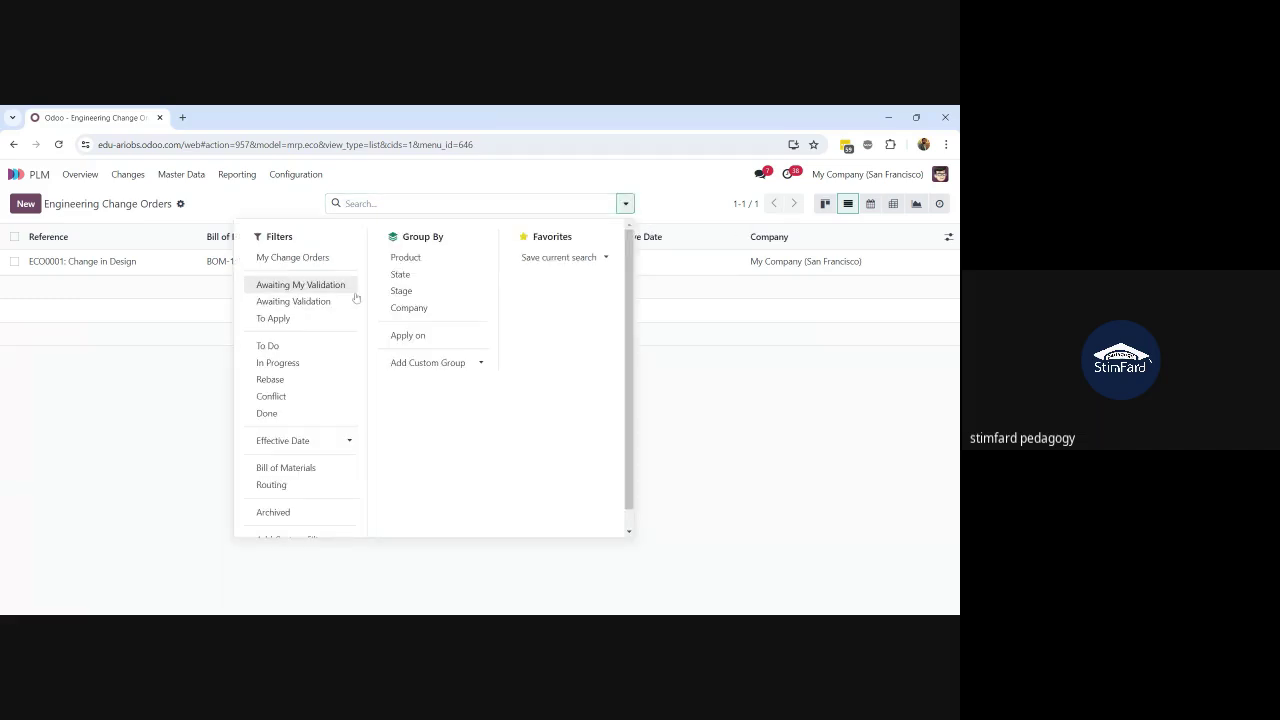
{"action": "left_click", "coordinate": [291, 303]}
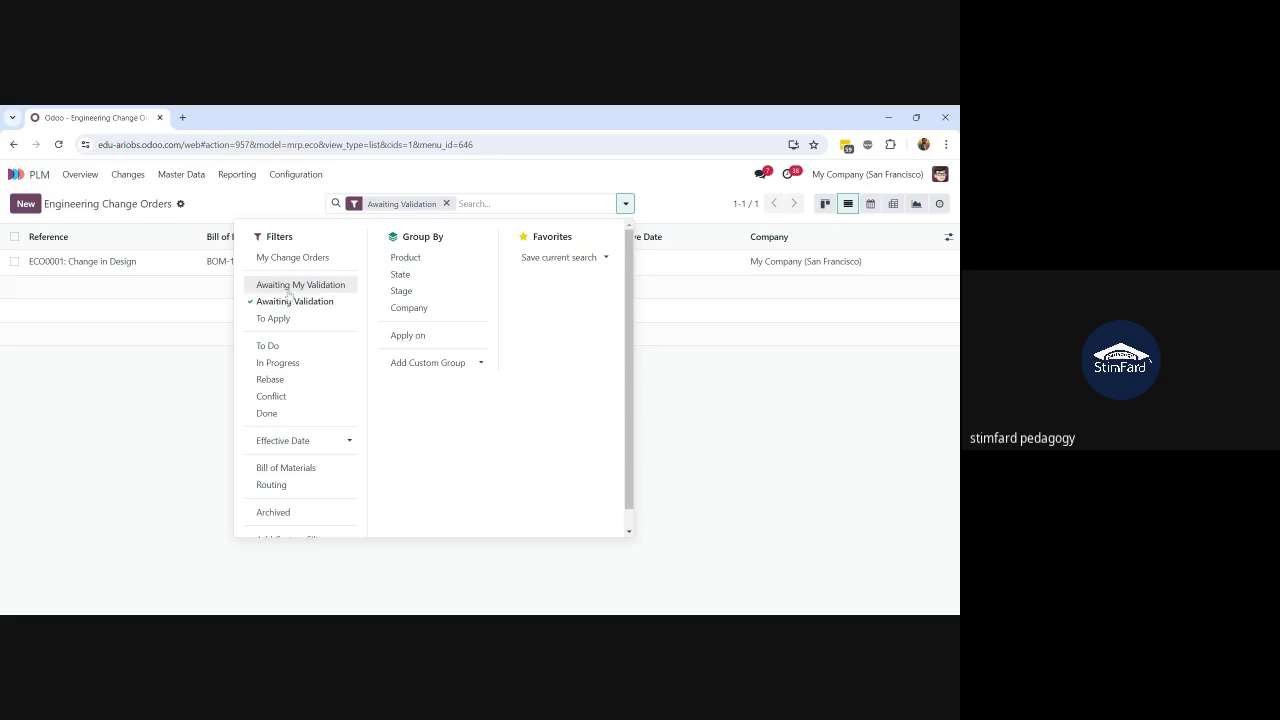
{"action": "left_click", "coordinate": [288, 285]}
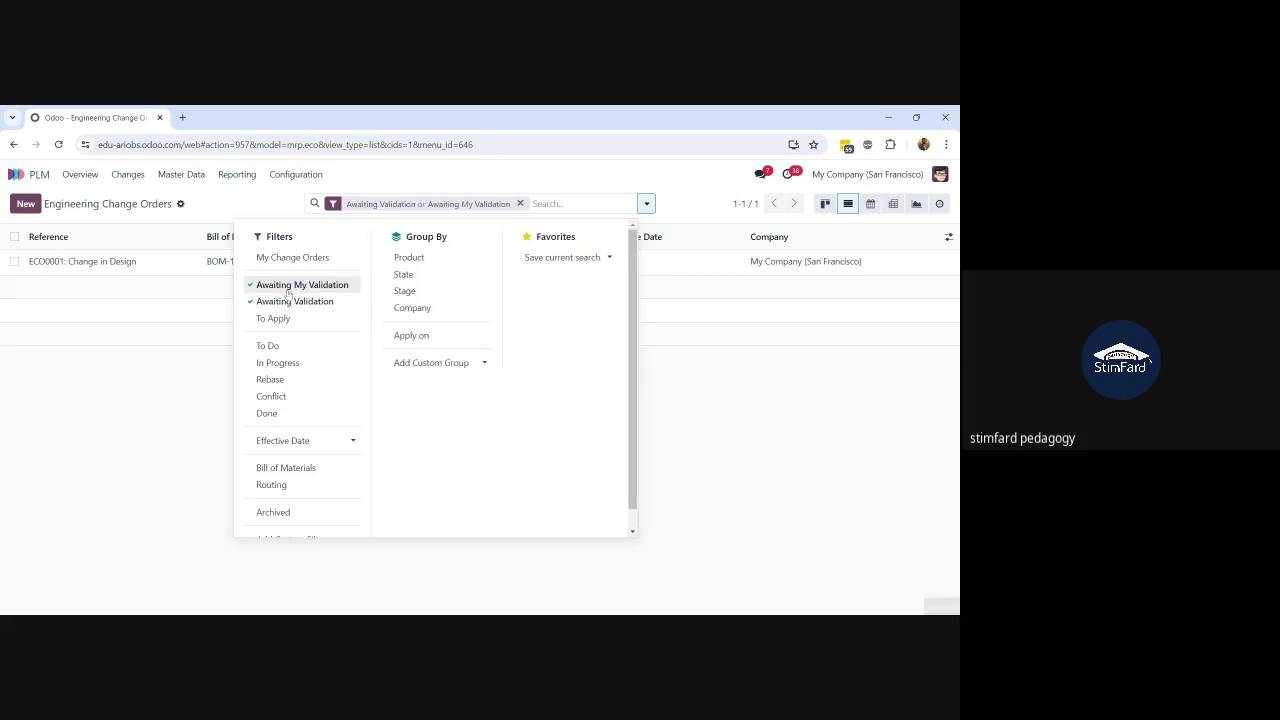
{"action": "left_click", "coordinate": [207, 309]}
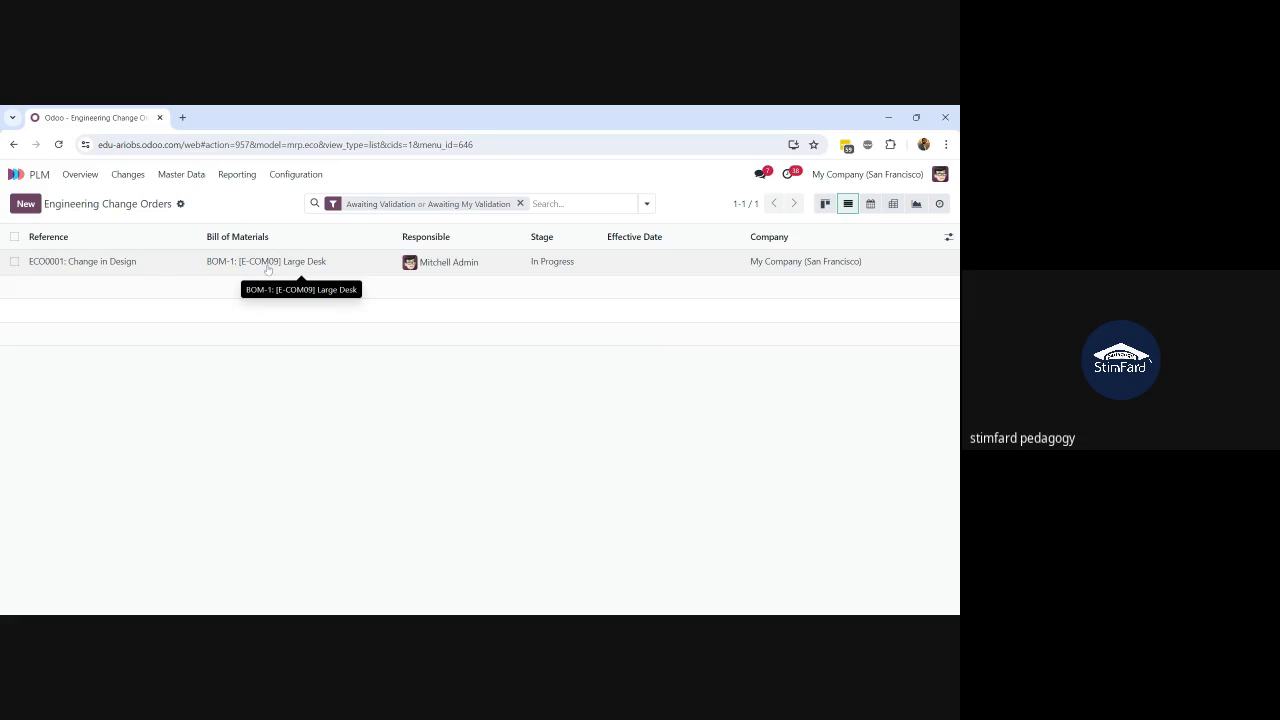
{"action": "left_click", "coordinate": [520, 203]}
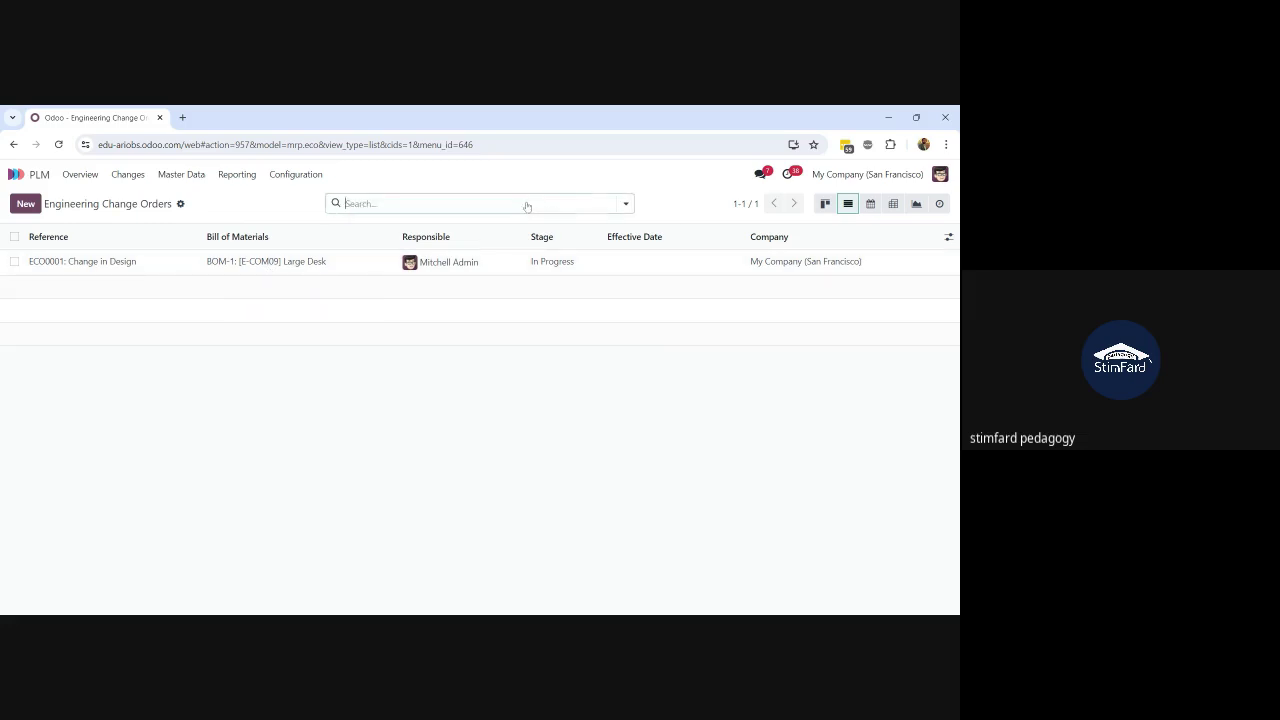
{"action": "left_click", "coordinate": [626, 203]}
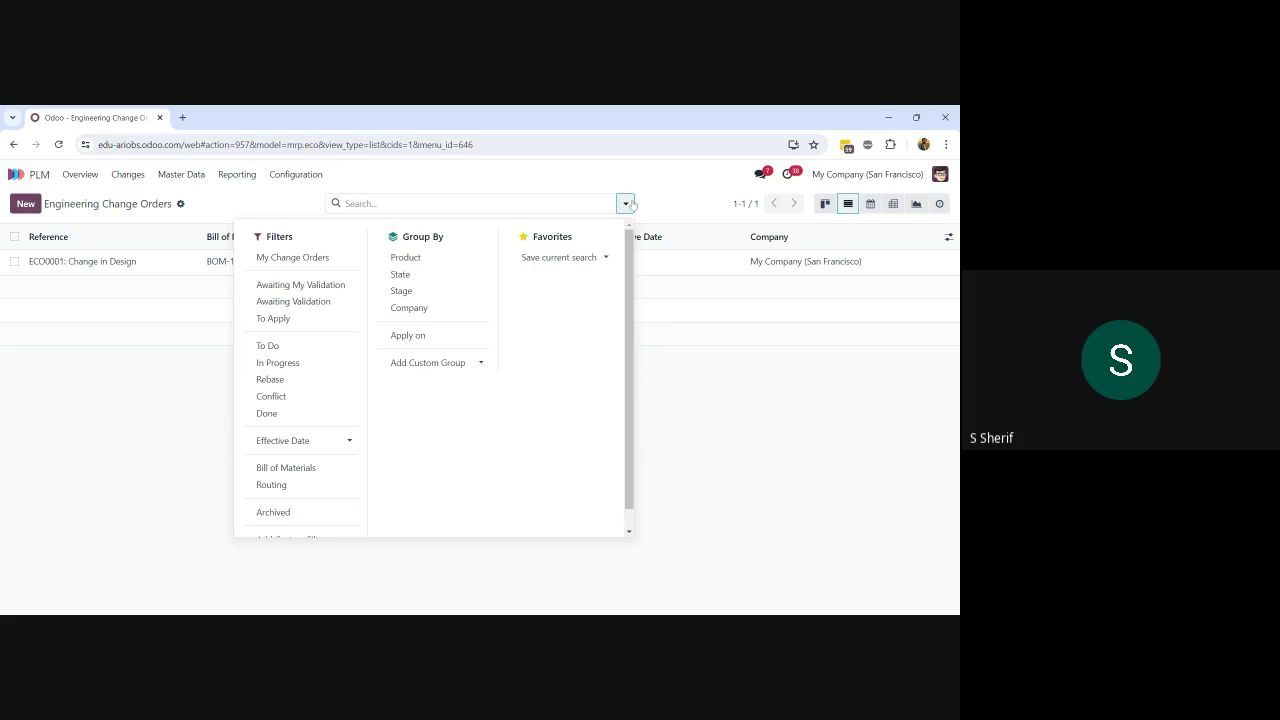
{"action": "left_click", "coordinate": [802, 333]}
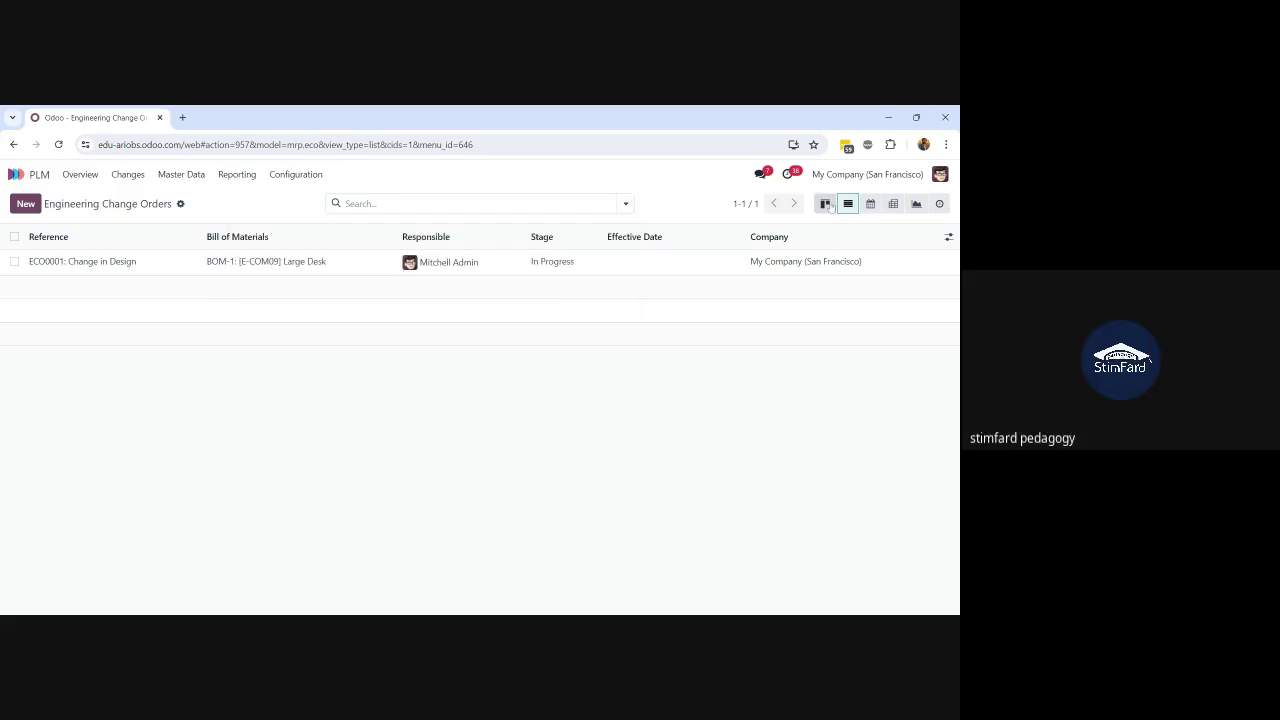
Step: Show the change orders as a kanban board, then switch back to the list
{"action": "left_click", "coordinate": [826, 204]}
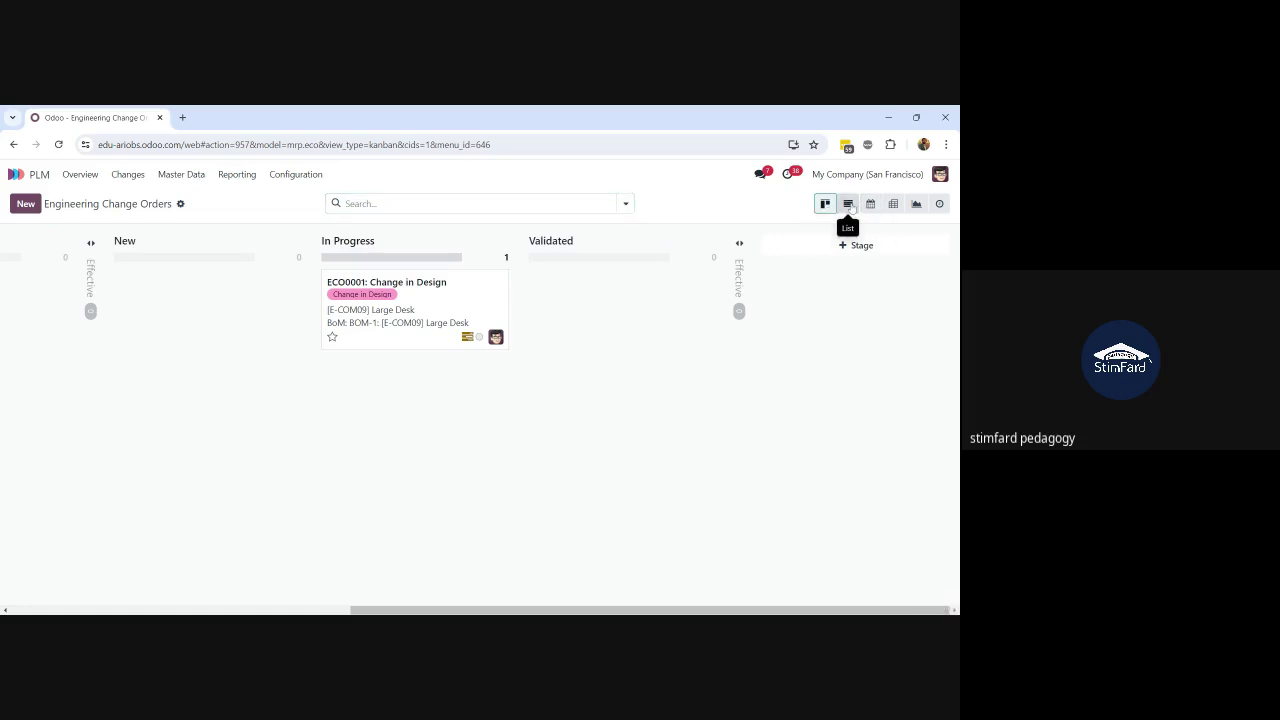
{"action": "left_click", "coordinate": [848, 204]}
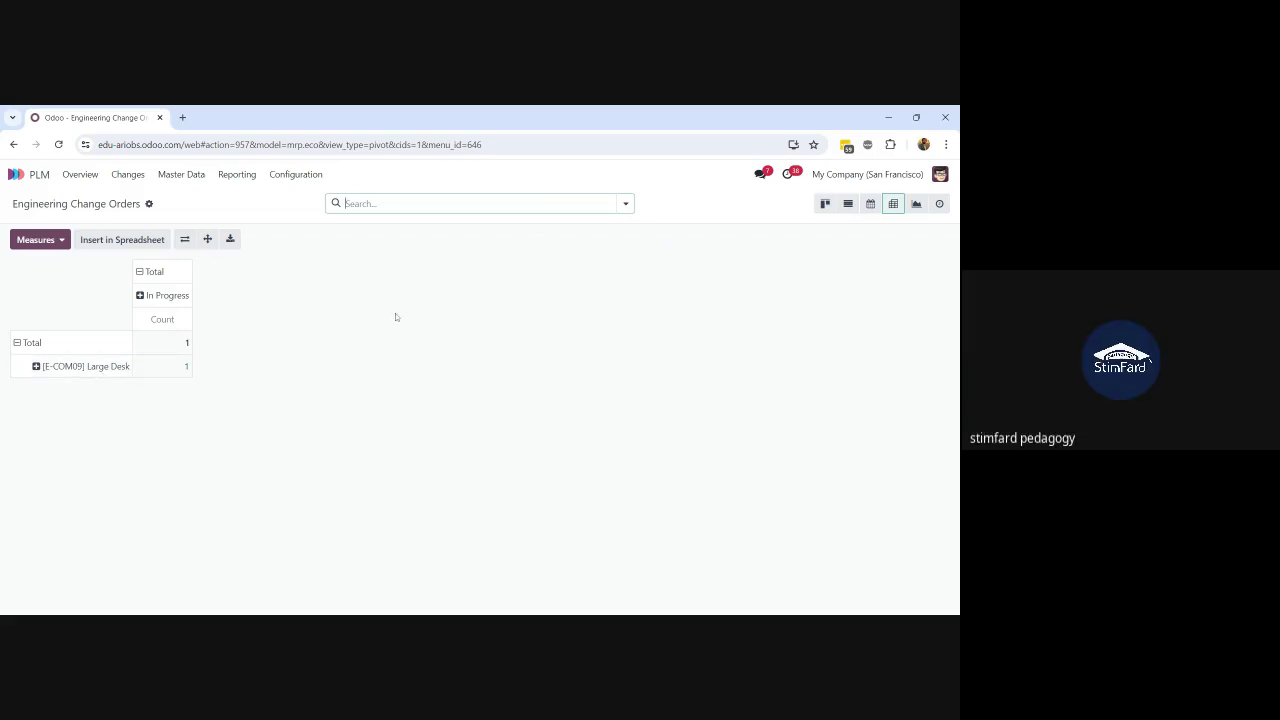
Step: Chart the change orders as pie, line and bar graphs, then open ECO0001 from the kanban board
{"action": "left_click", "coordinate": [916, 204]}
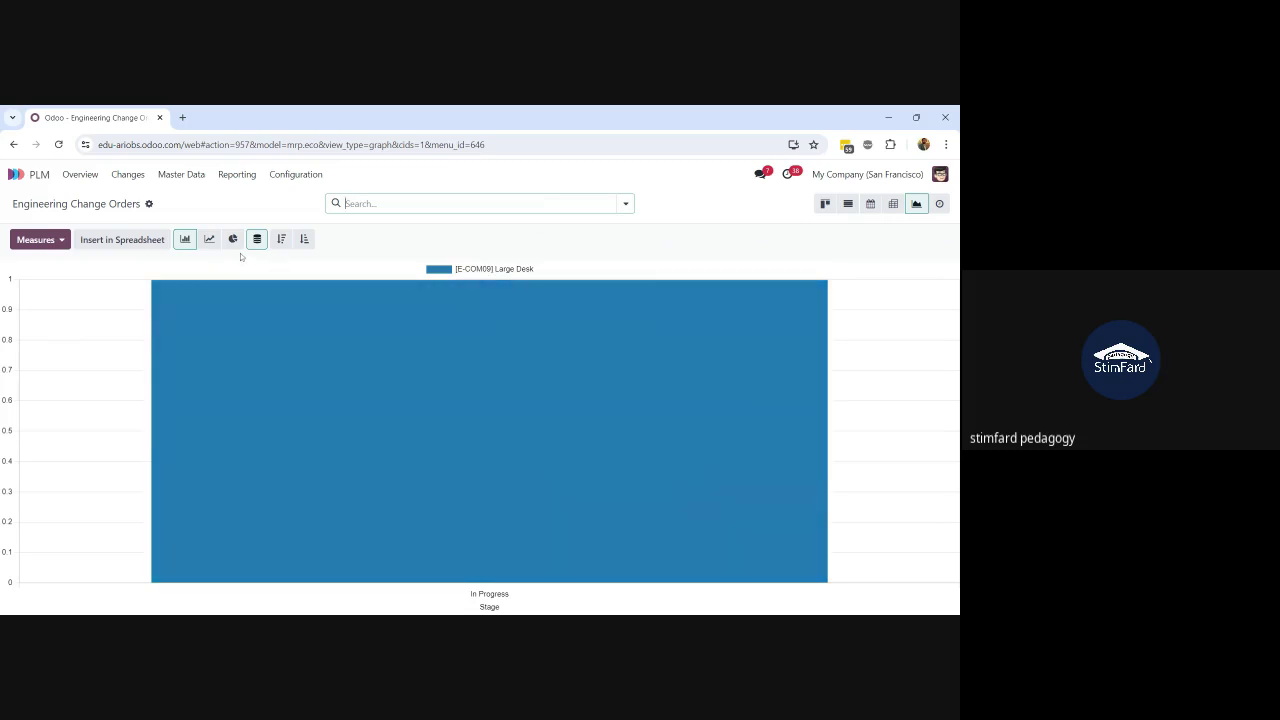
{"action": "left_click", "coordinate": [232, 241]}
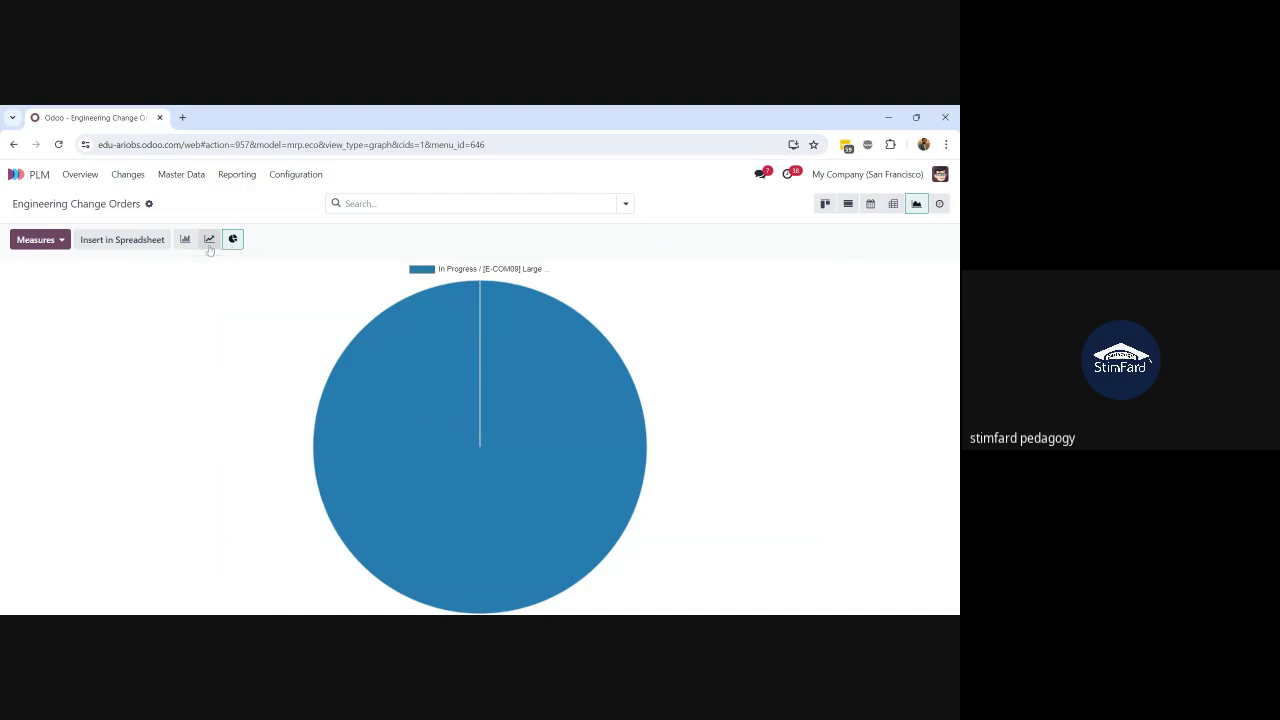
{"action": "left_click", "coordinate": [209, 244]}
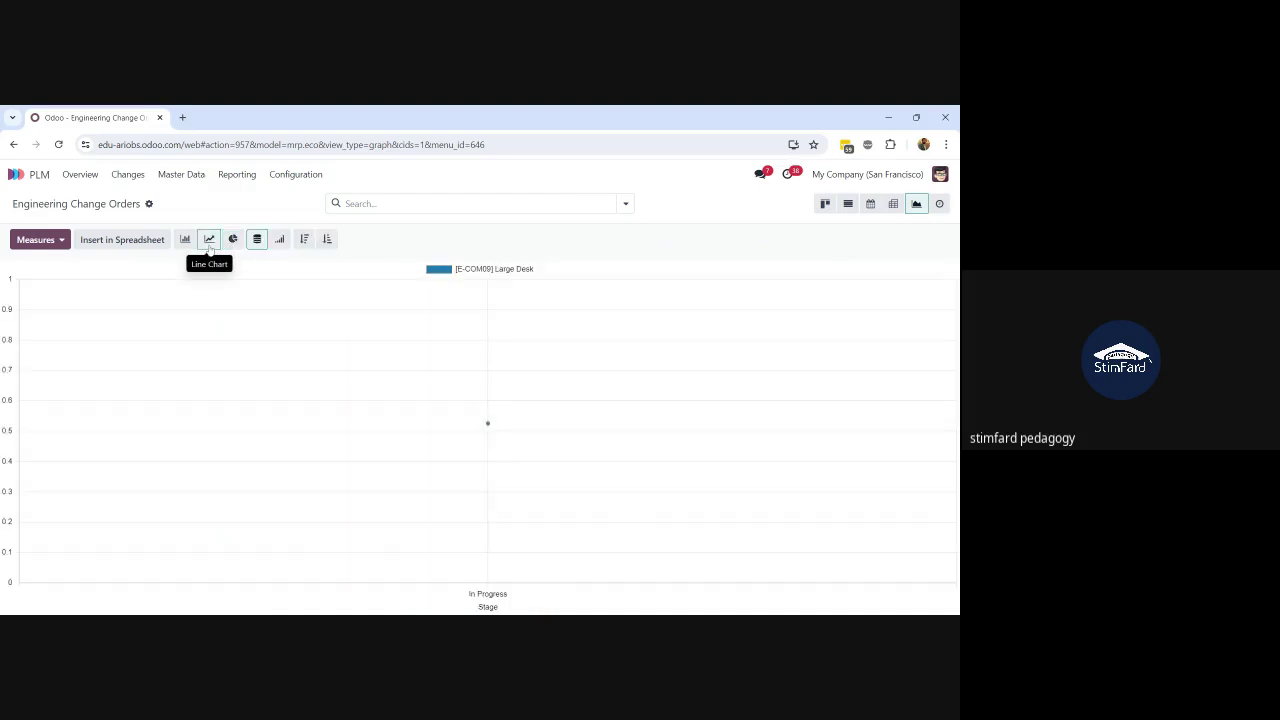
{"action": "left_click", "coordinate": [185, 240]}
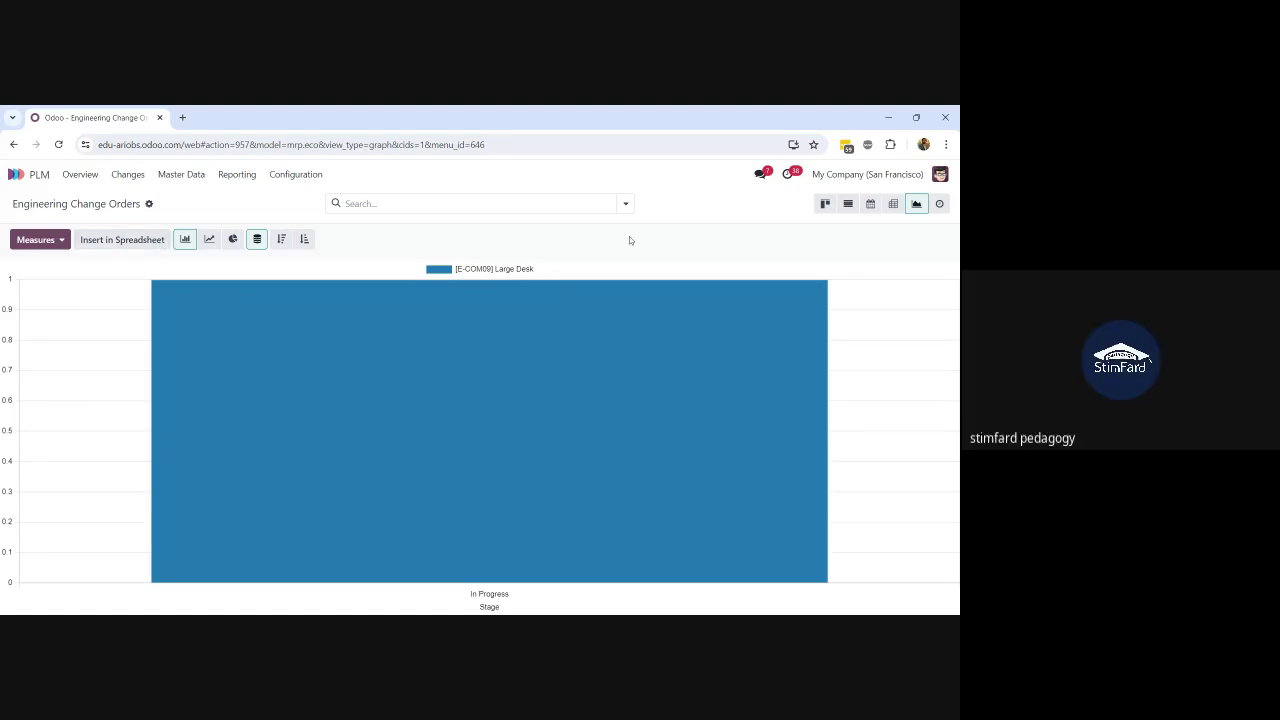
{"action": "left_click", "coordinate": [825, 203]}
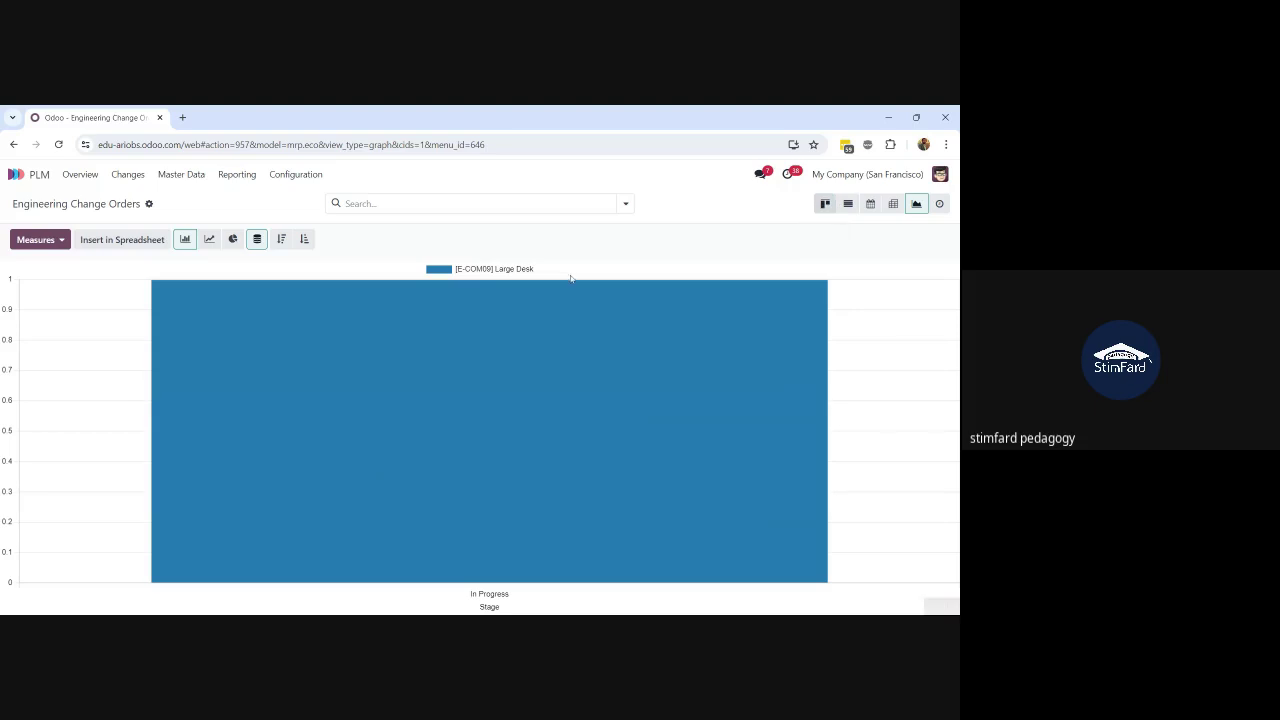
{"action": "left_click", "coordinate": [405, 292]}
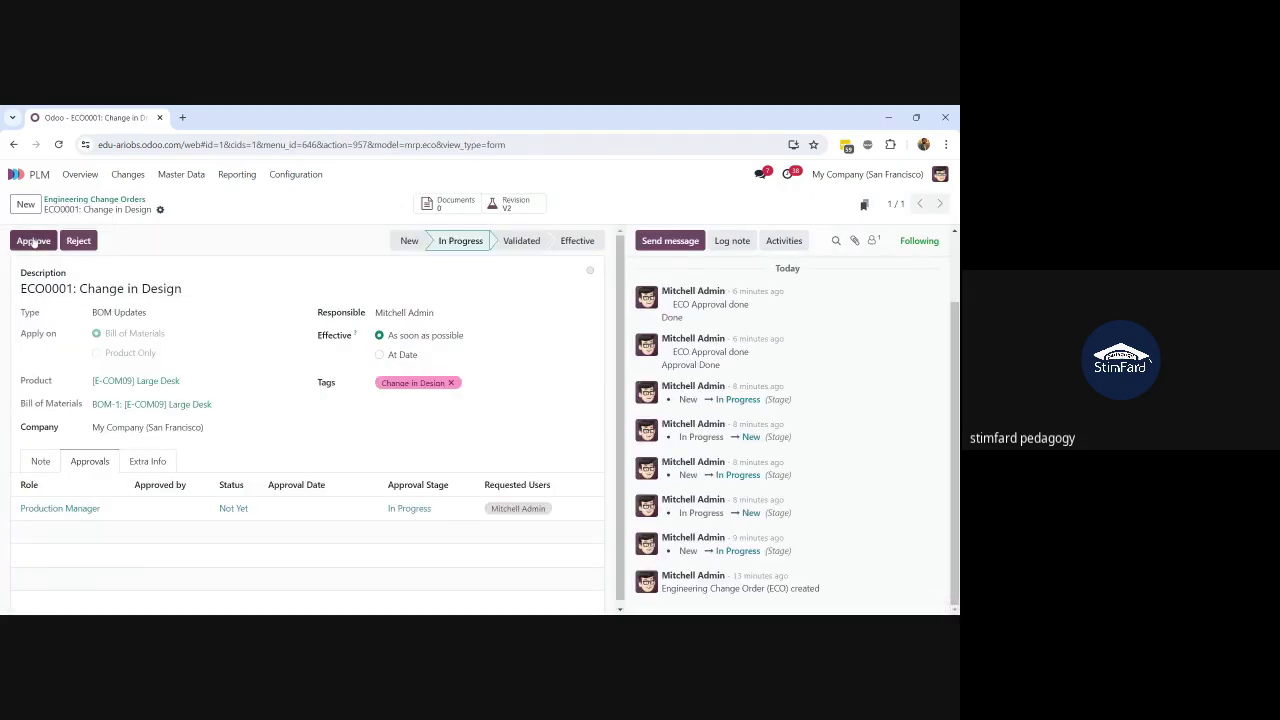
Step: Approve ECO0001 as Production Manager and return to the change orders board
{"action": "left_click", "coordinate": [33, 241]}
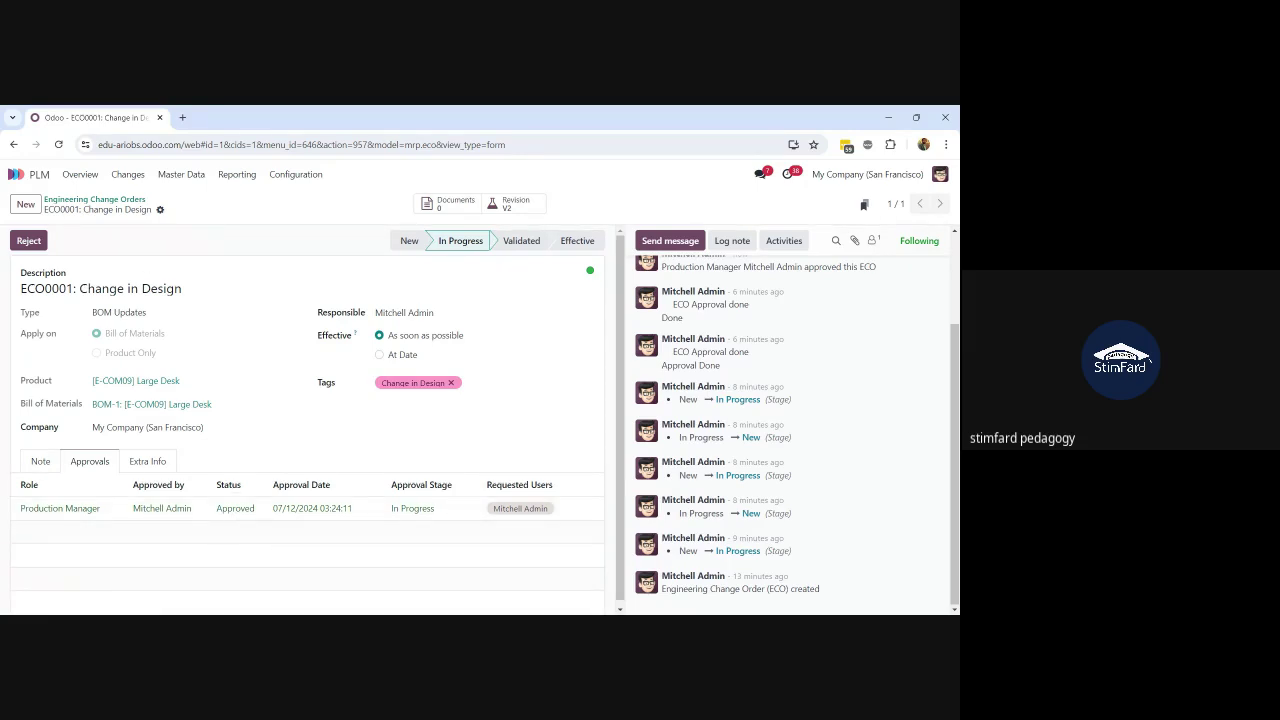
{"action": "left_click", "coordinate": [110, 199]}
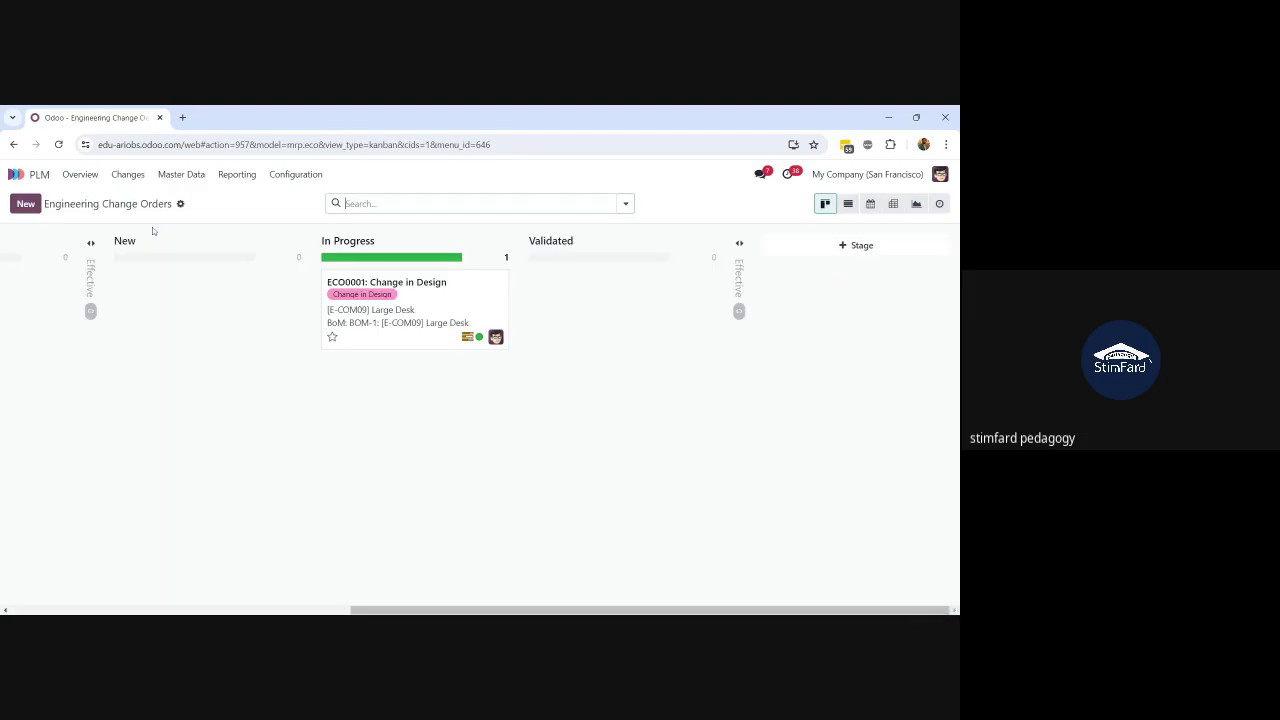
Step: Open and close ECO0001 twice, drag its card toward Validated, then open it again
{"action": "left_click", "coordinate": [425, 309]}
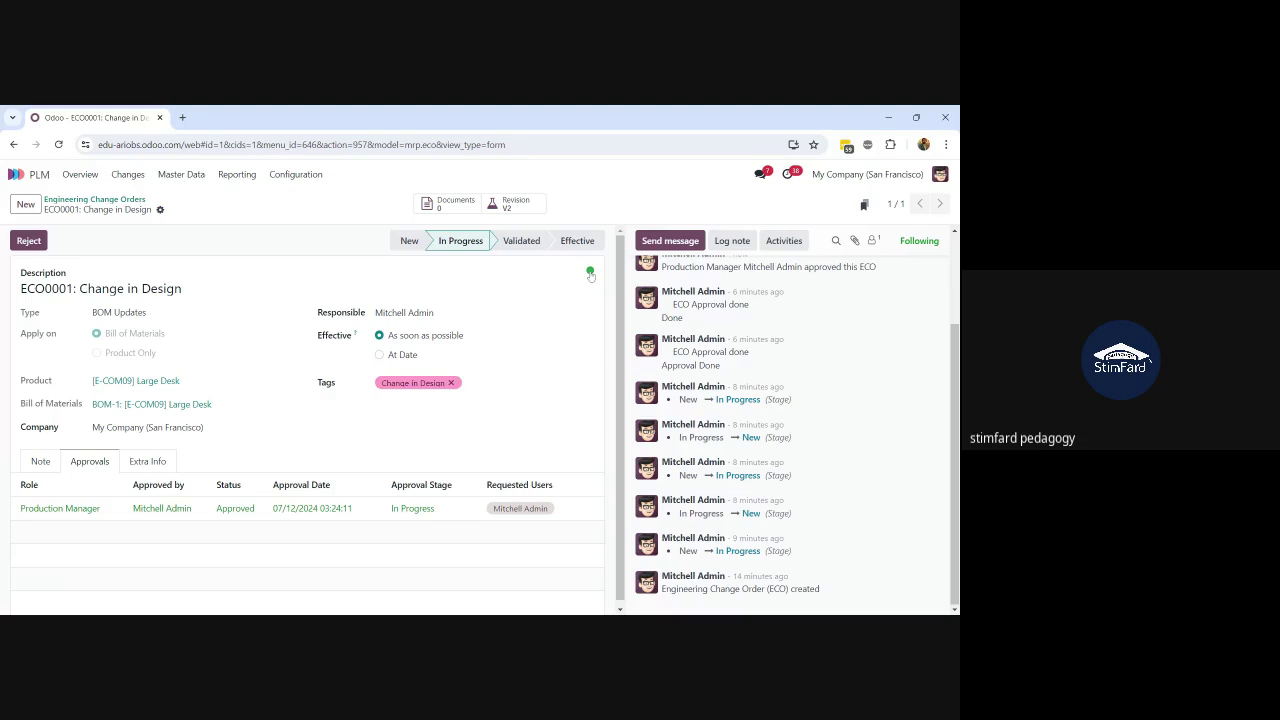
{"action": "left_click", "coordinate": [113, 205]}
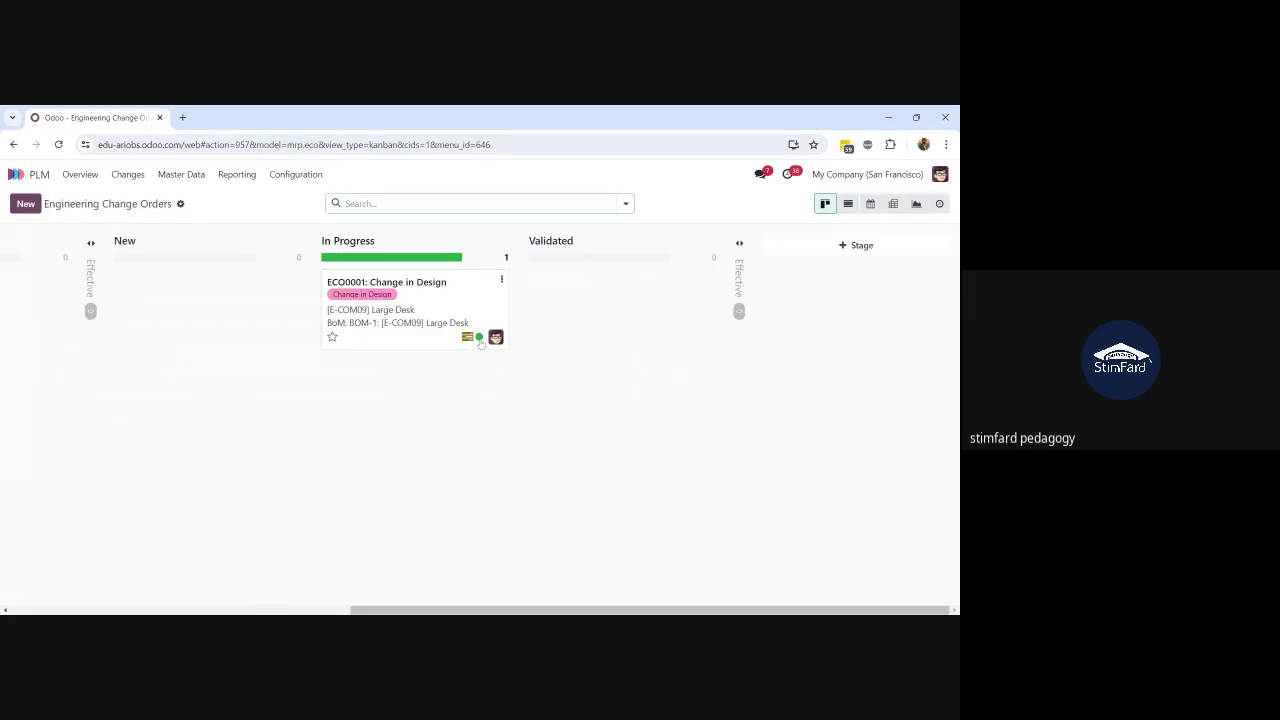
{"action": "left_click", "coordinate": [481, 342]}
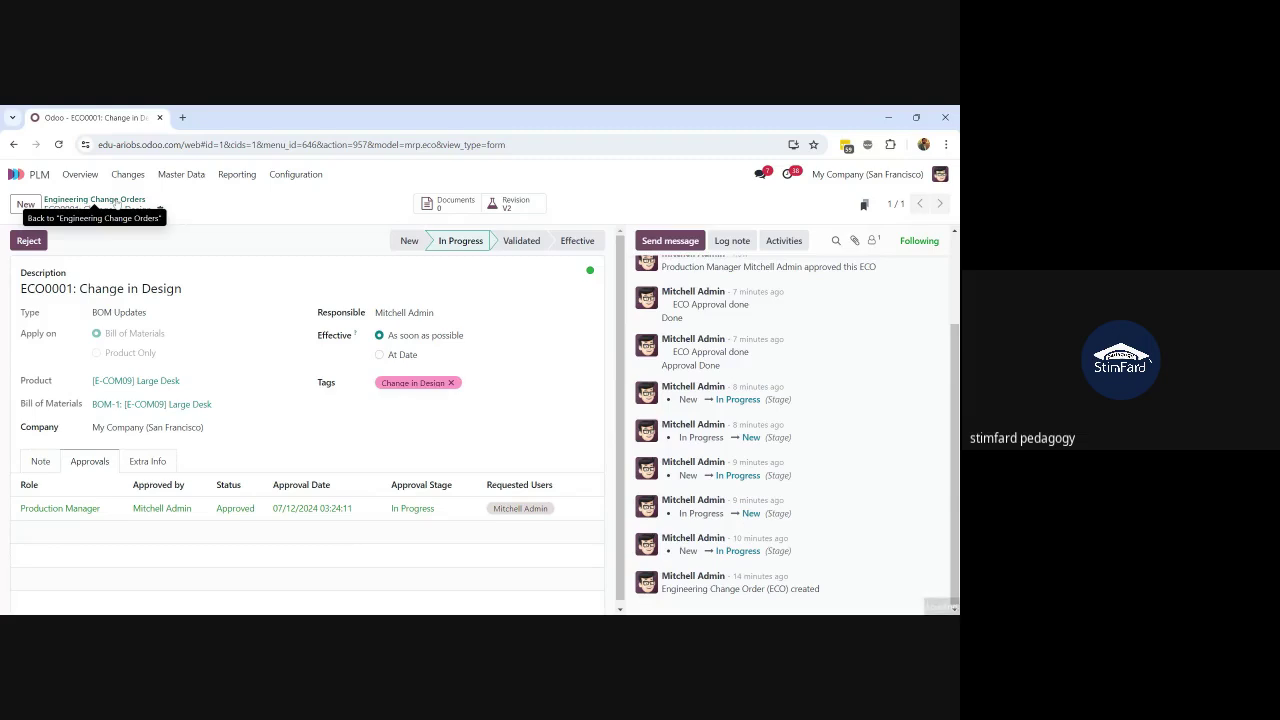
{"action": "left_click", "coordinate": [94, 204]}
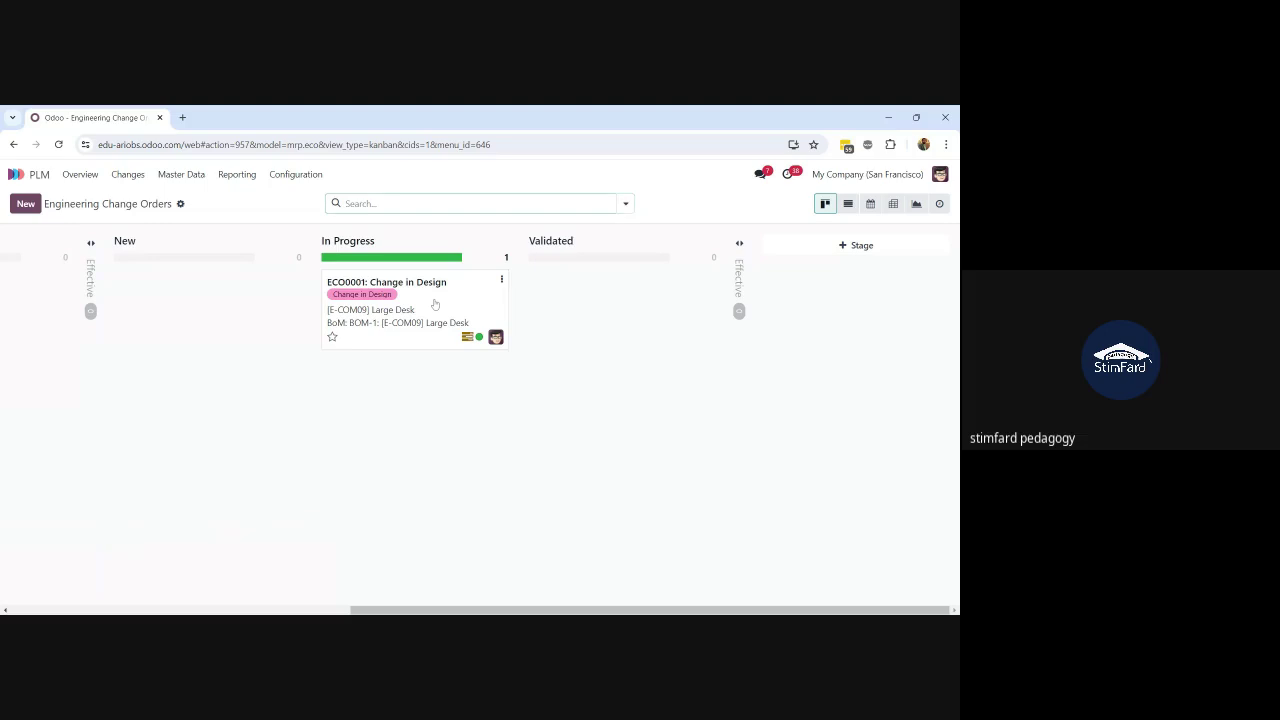
{"action": "left_click_drag", "start_coordinate": [435, 304], "coordinate": [477, 300]}
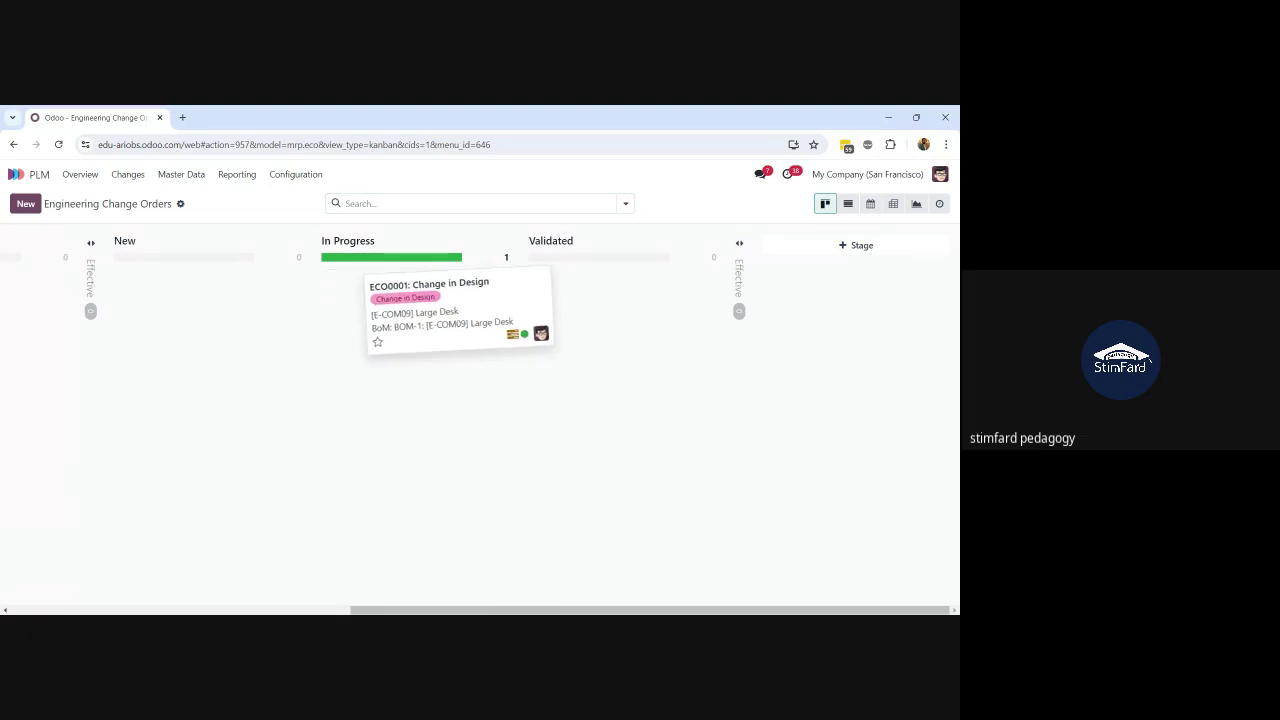
{"action": "left_click_drag", "start_coordinate": [478, 300], "coordinate": [441, 306]}
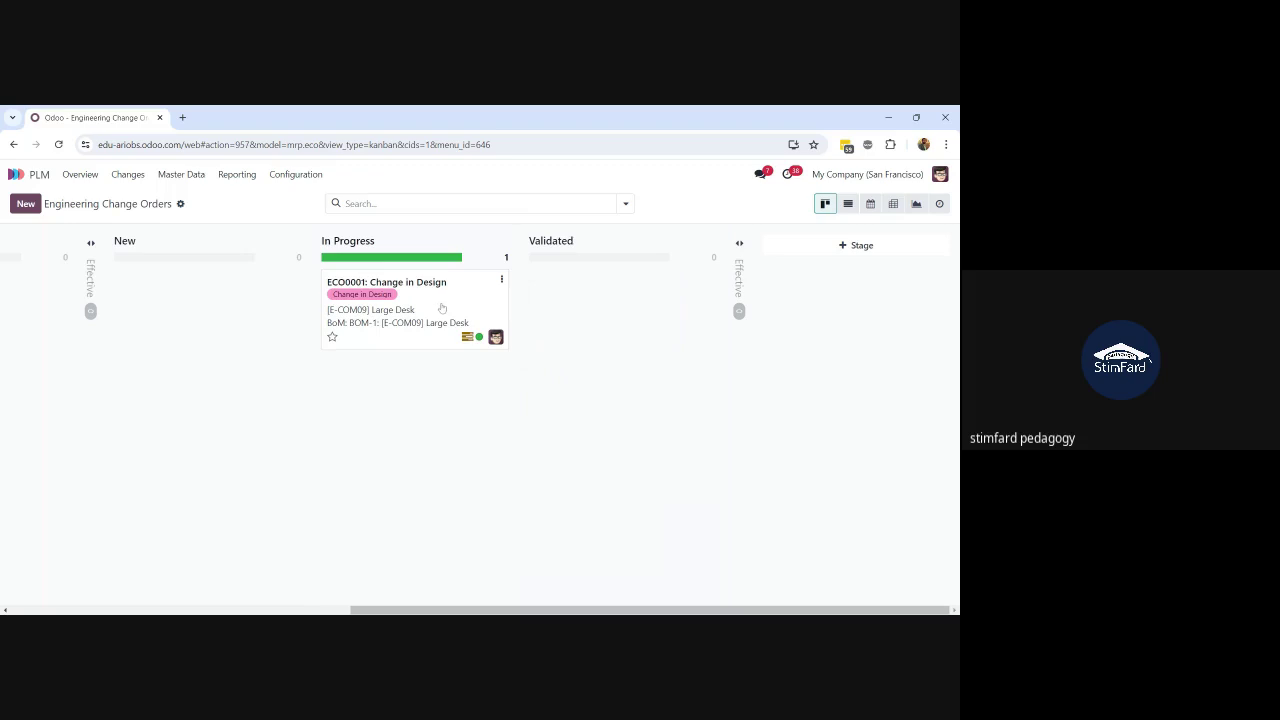
{"action": "left_click", "coordinate": [441, 306]}
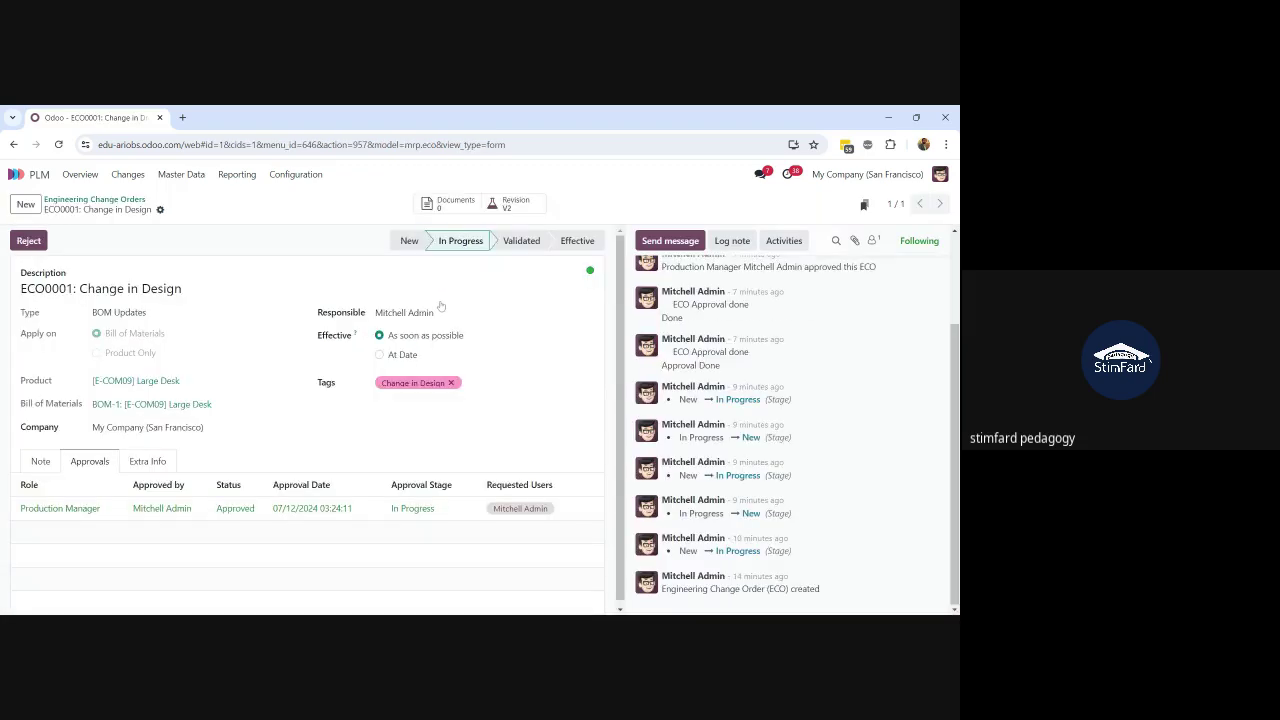
Step: Move ECO0001 to the Validated stage and review its pending MD Production approval
{"action": "left_click", "coordinate": [518, 242]}
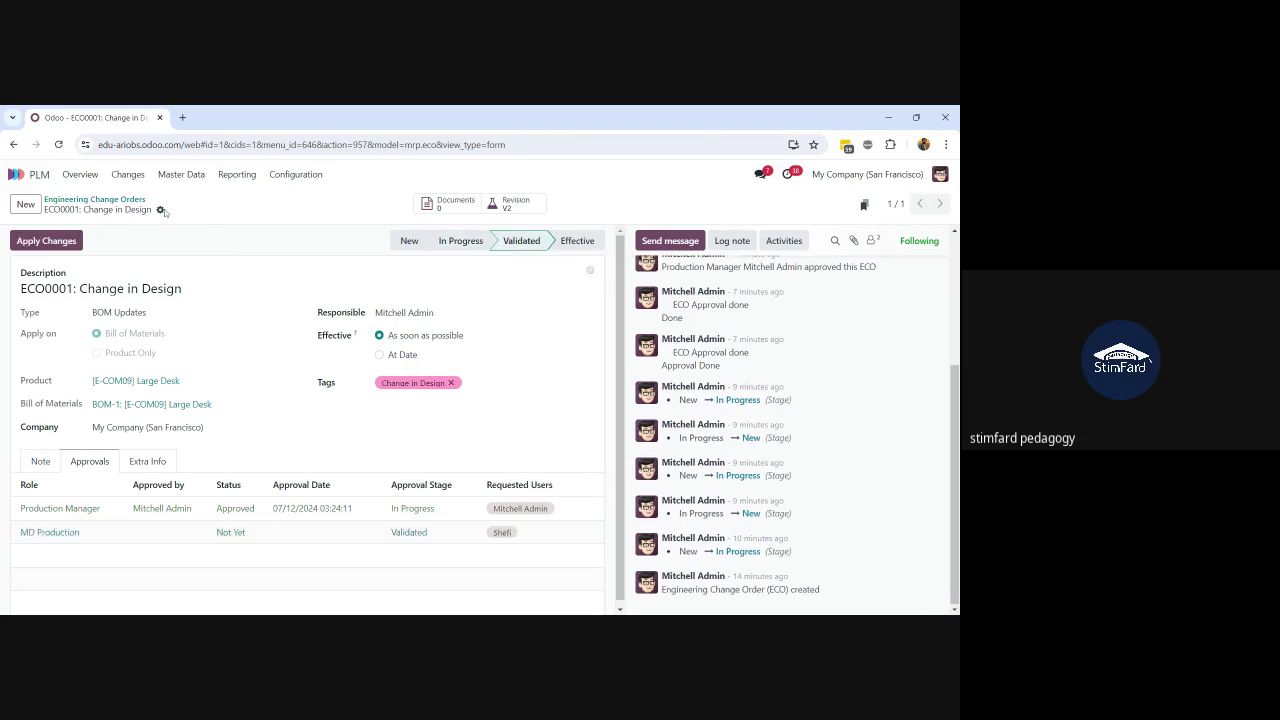
{"action": "scroll", "coordinate": [731, 332], "scroll_direction": "up", "scroll_amount": 3}
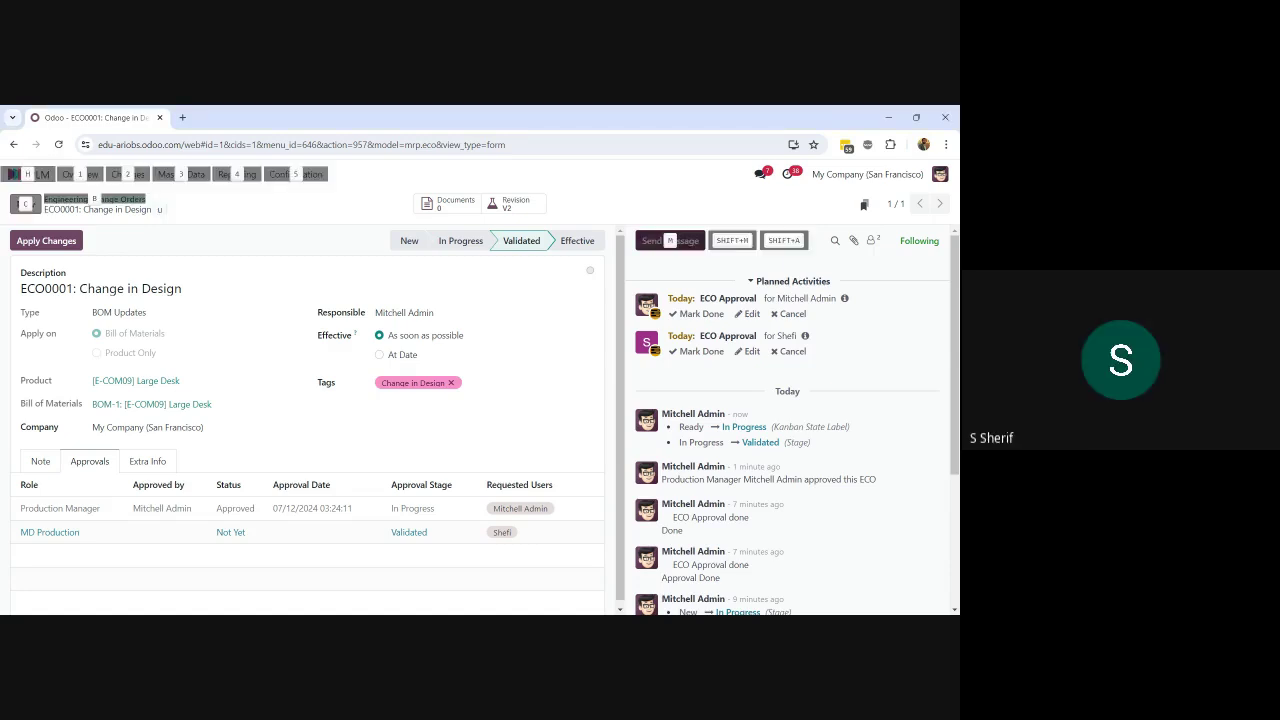
{"action": "key", "text": "alt+Tab"}
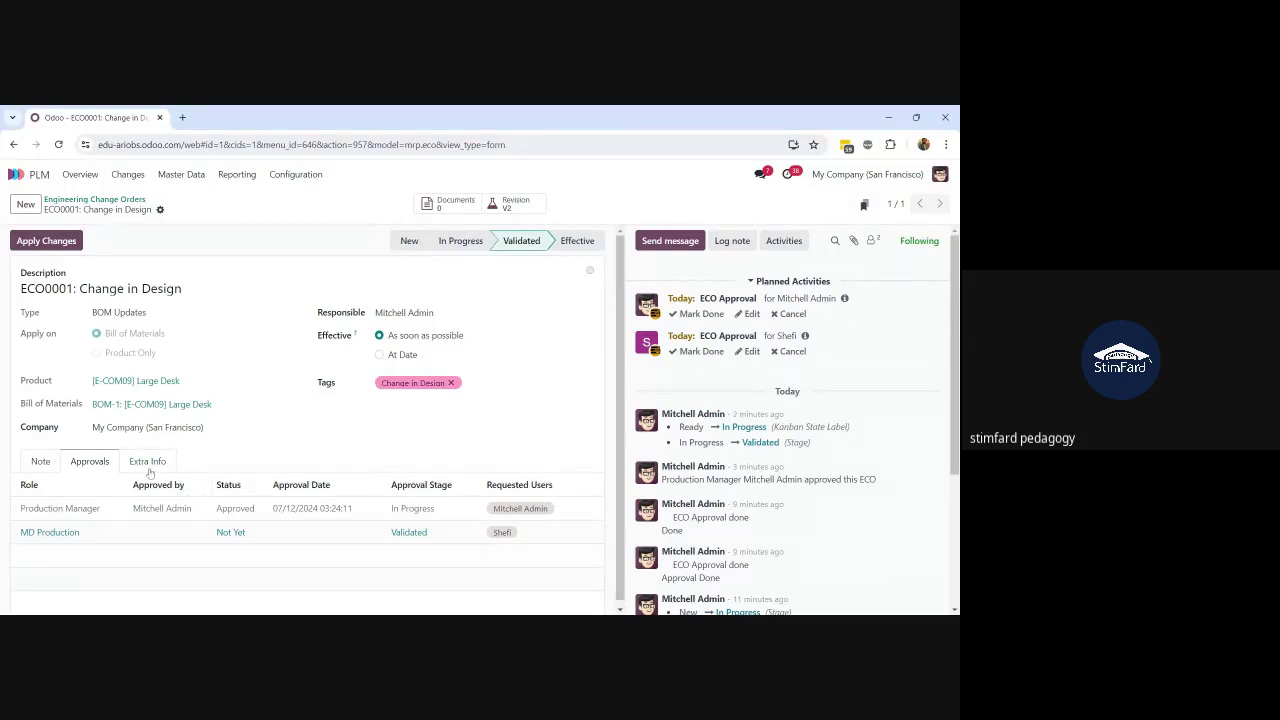
{"action": "scroll", "coordinate": [251, 406], "scroll_direction": "down", "scroll_amount": 1}
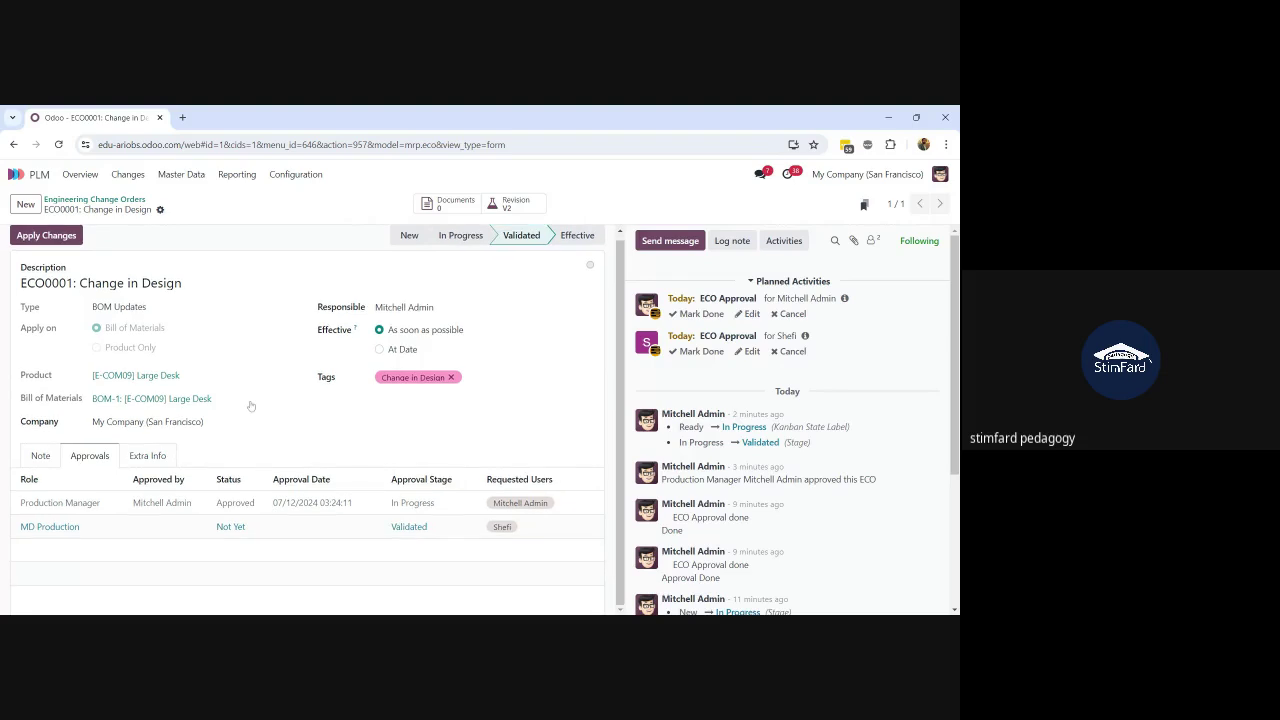
{"action": "scroll", "coordinate": [251, 406], "scroll_direction": "up", "scroll_amount": 1}
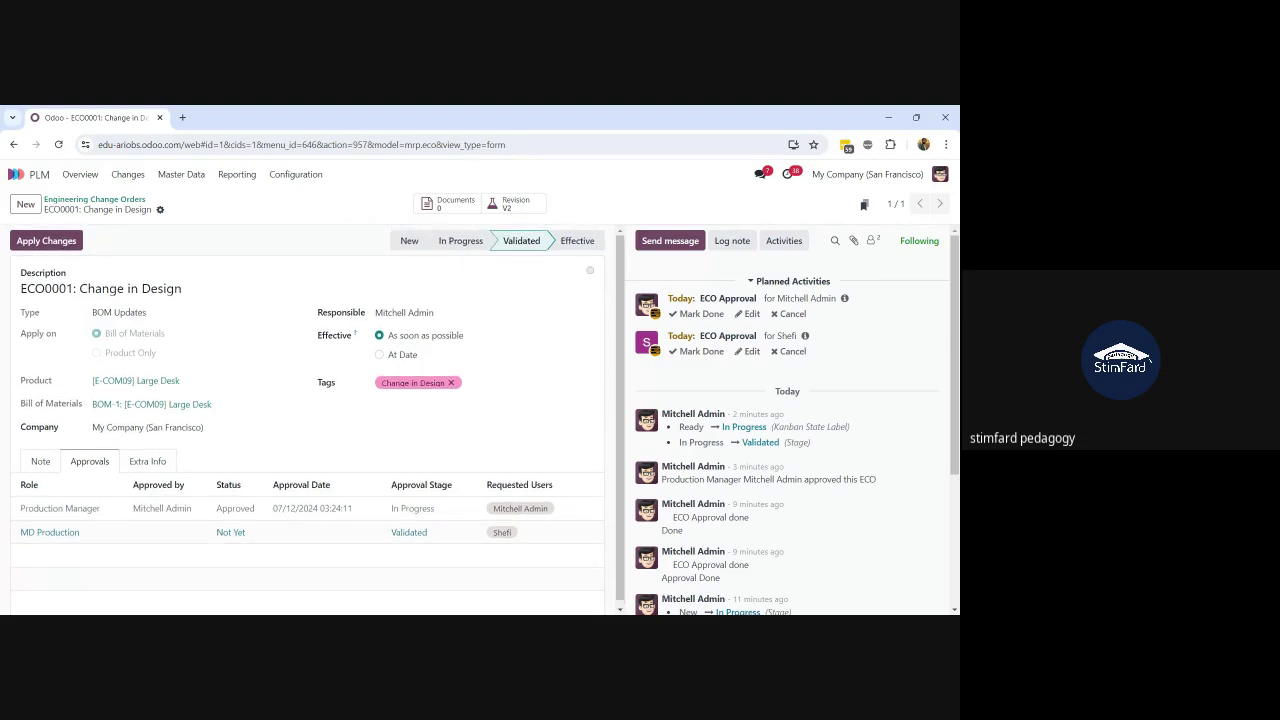
Step: View the Large Desk's archived BOM-1 revision from ECO0001 twice, returning to the order each time
{"action": "left_click", "coordinate": [505, 213]}
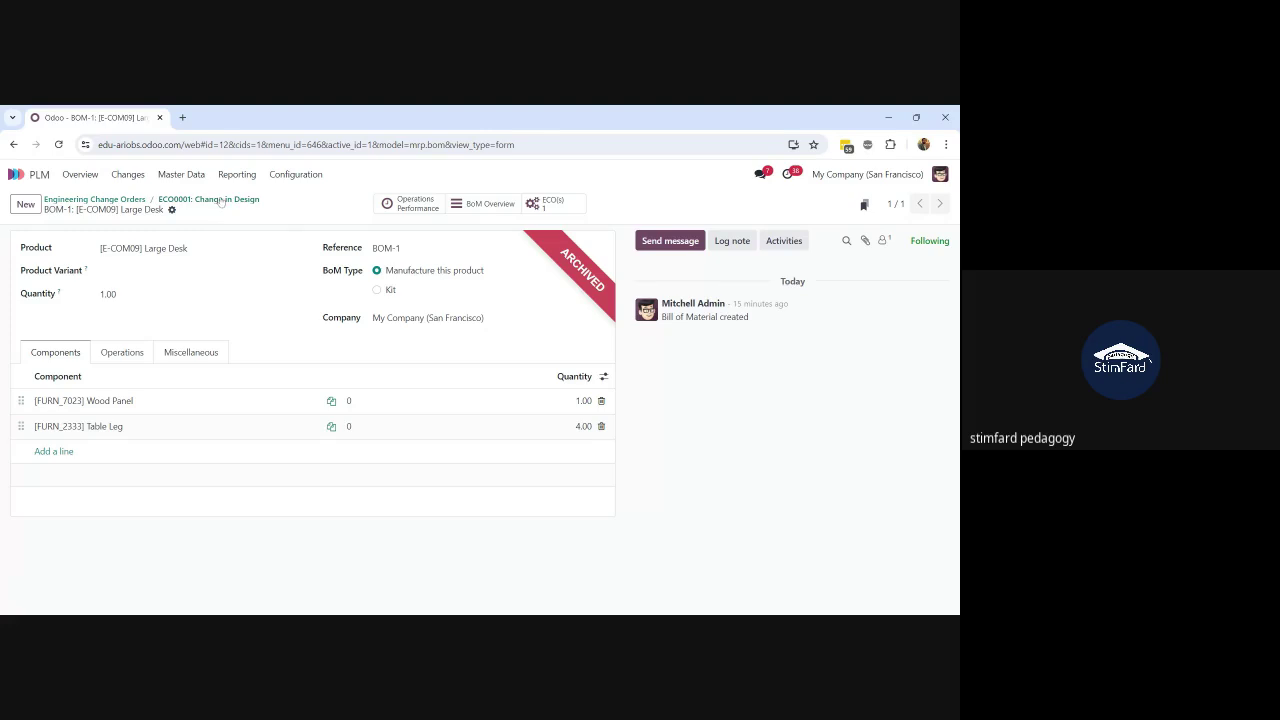
{"action": "left_click", "coordinate": [210, 200]}
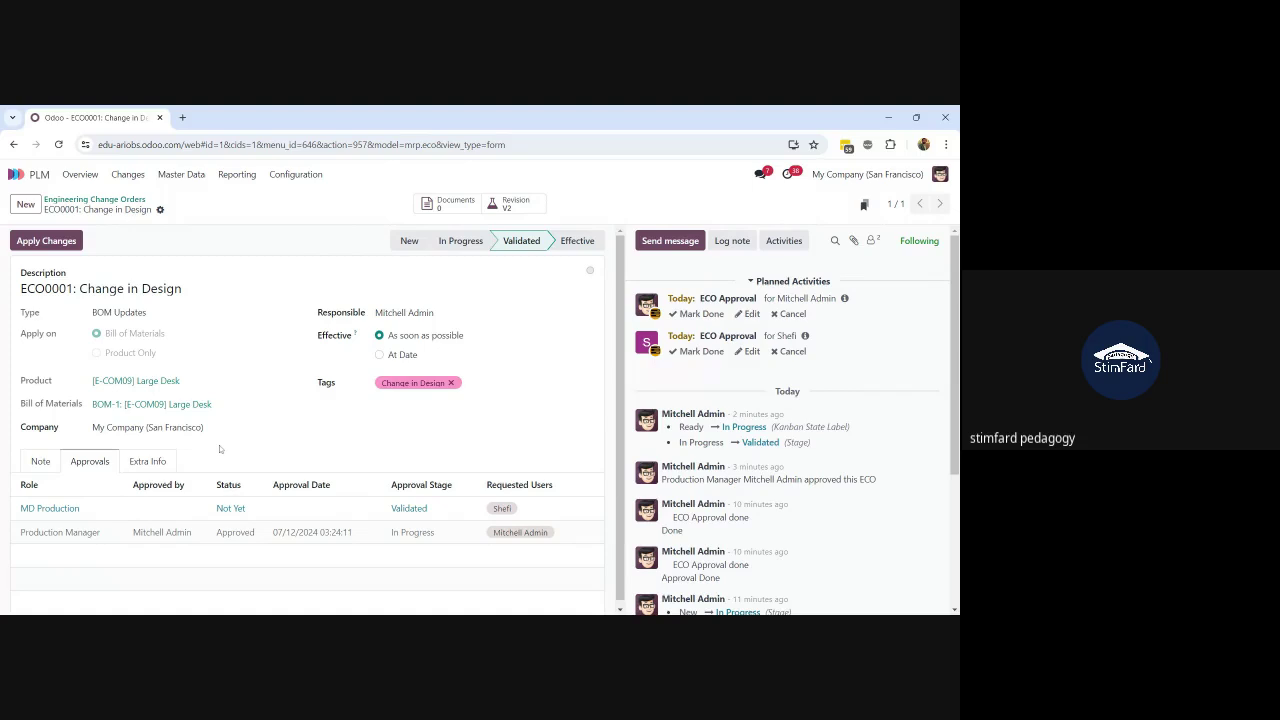
{"action": "left_click", "coordinate": [506, 207]}
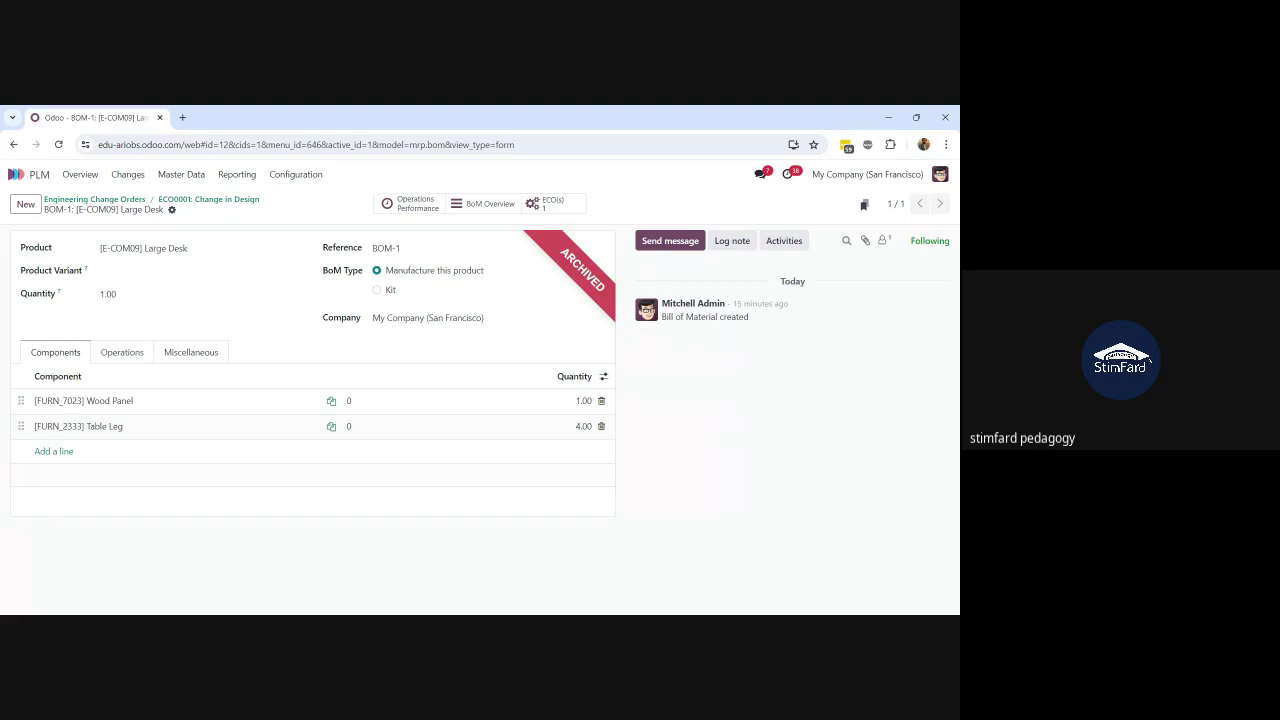
{"action": "left_click", "coordinate": [186, 200]}
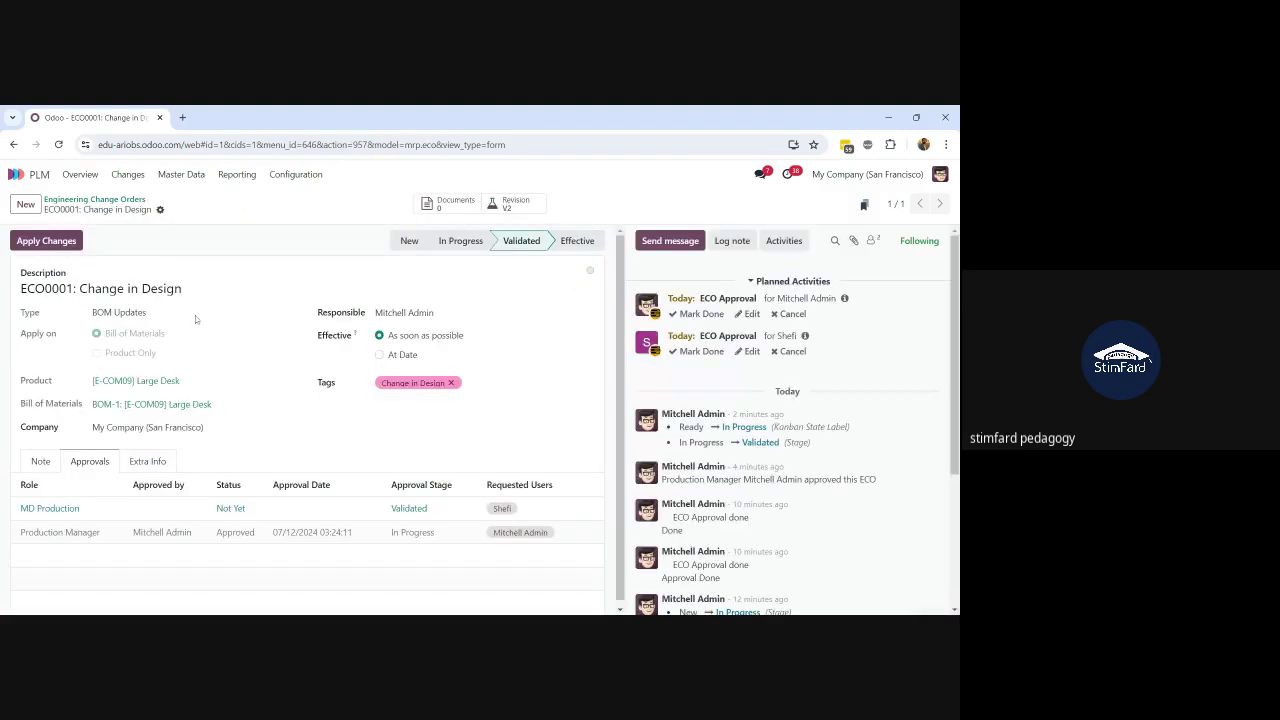
Step: Mark both ECO Approval activities done, try Apply Changes, and dismiss the Invalid Operation warning
{"action": "left_click", "coordinate": [705, 353]}
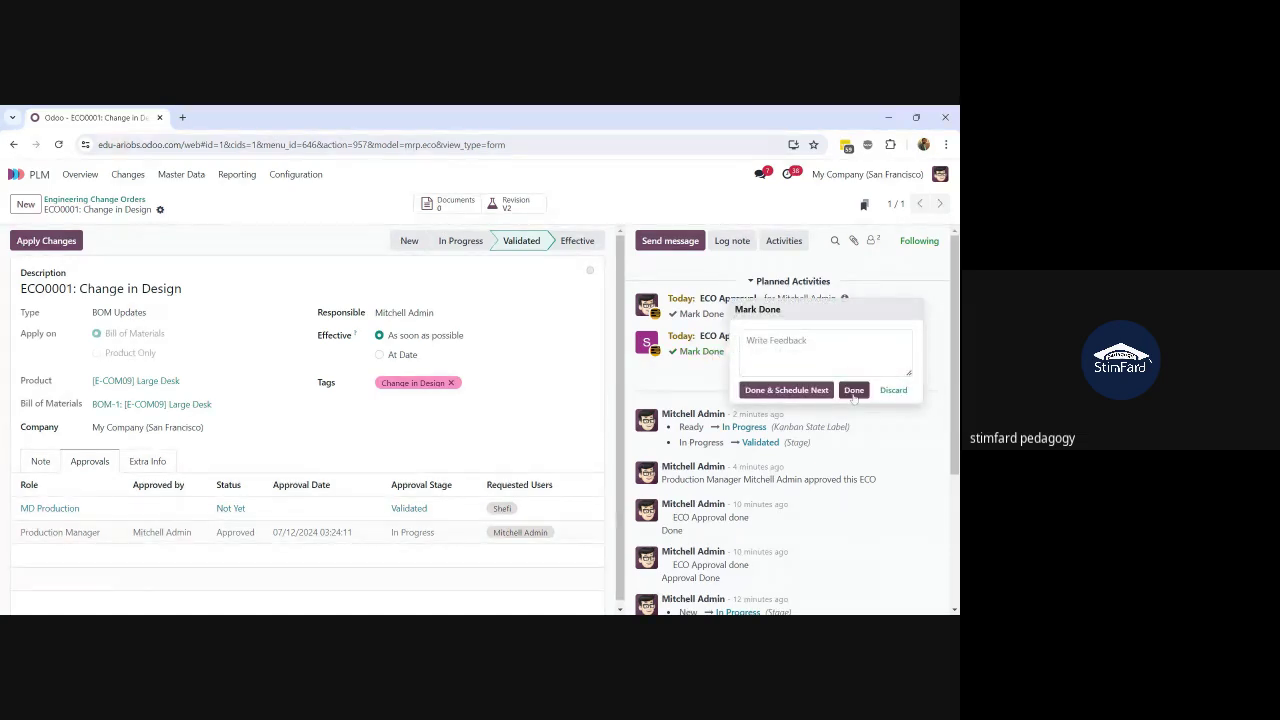
{"action": "left_click", "coordinate": [853, 391]}
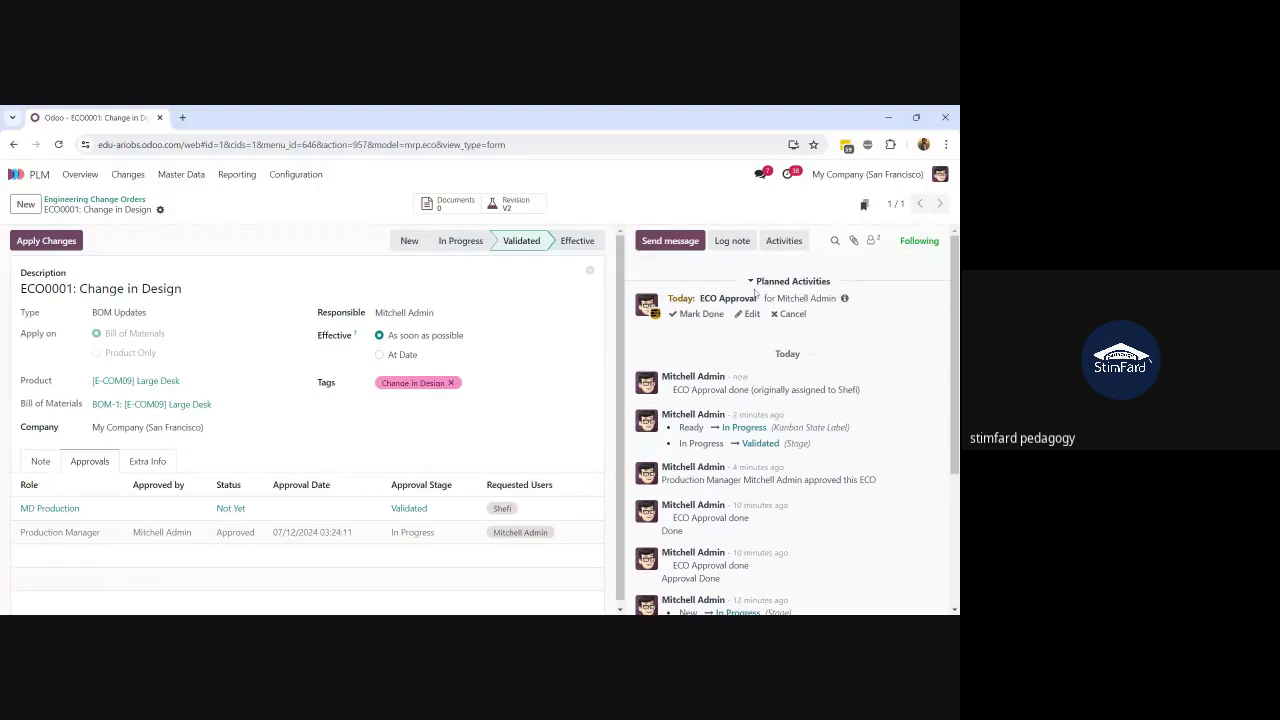
{"action": "left_click", "coordinate": [700, 314]}
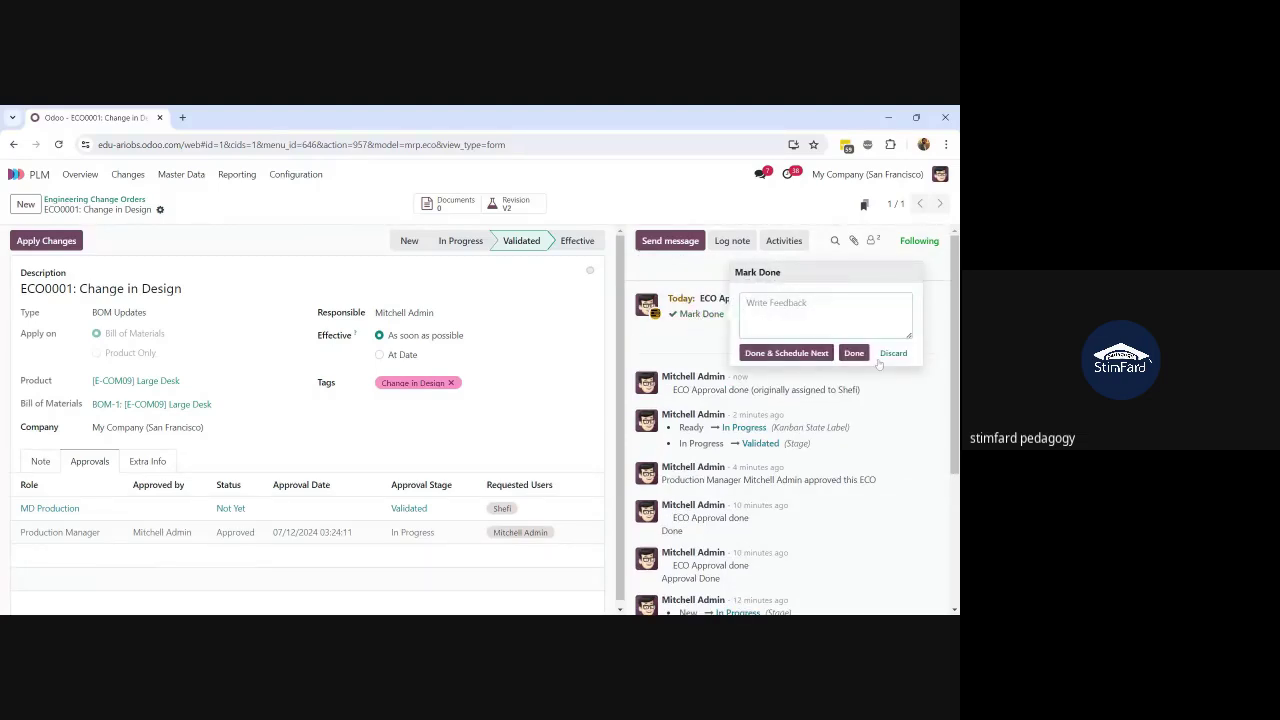
{"action": "left_click", "coordinate": [853, 358]}
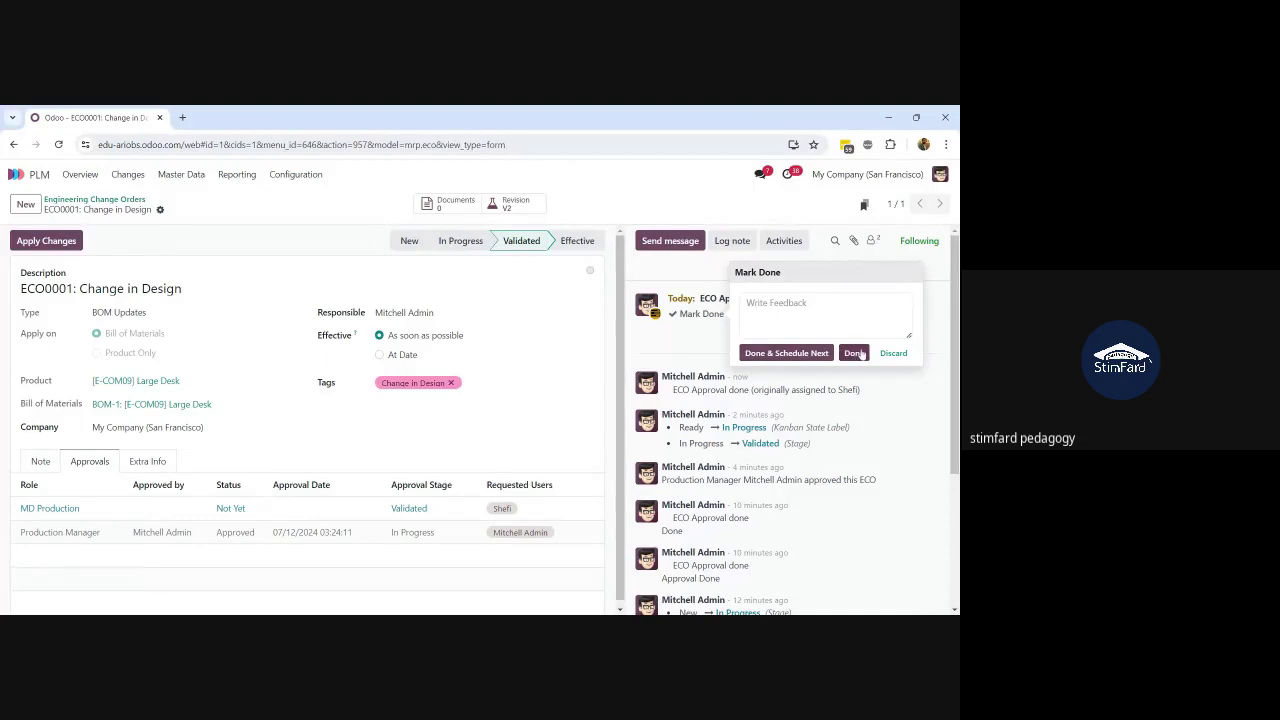
{"action": "left_click", "coordinate": [850, 353]}
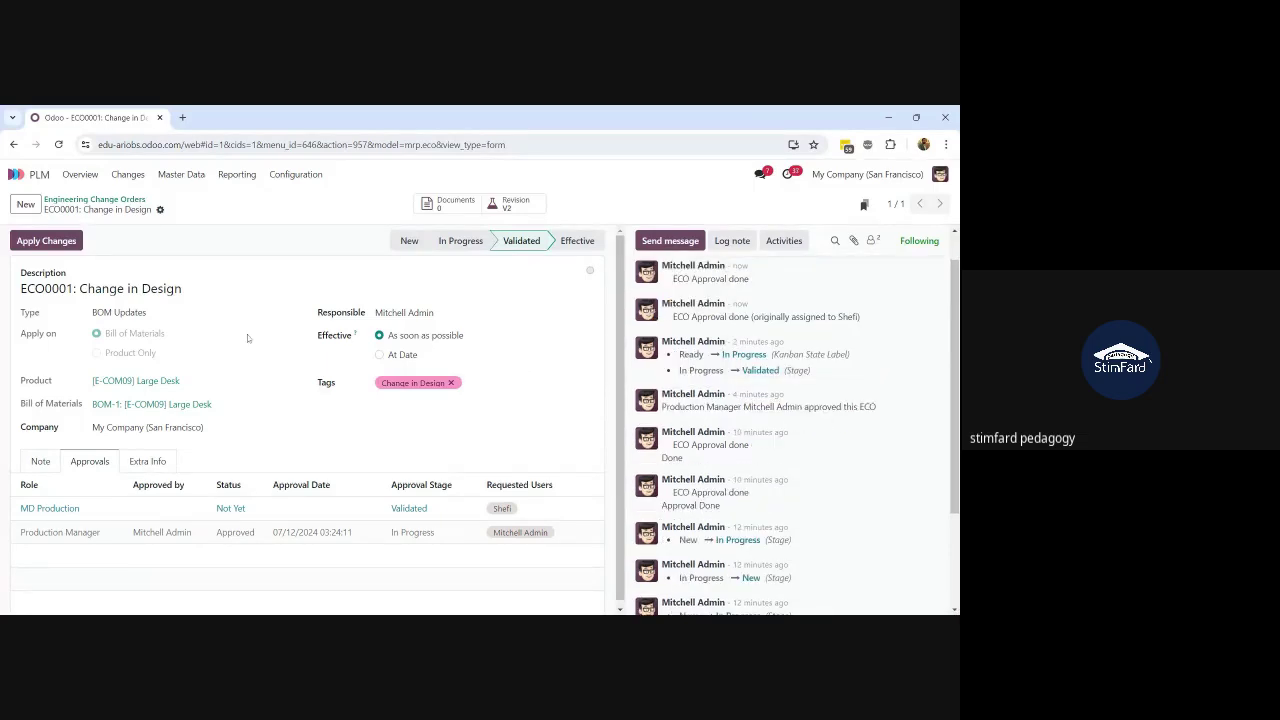
{"action": "left_click", "coordinate": [56, 241]}
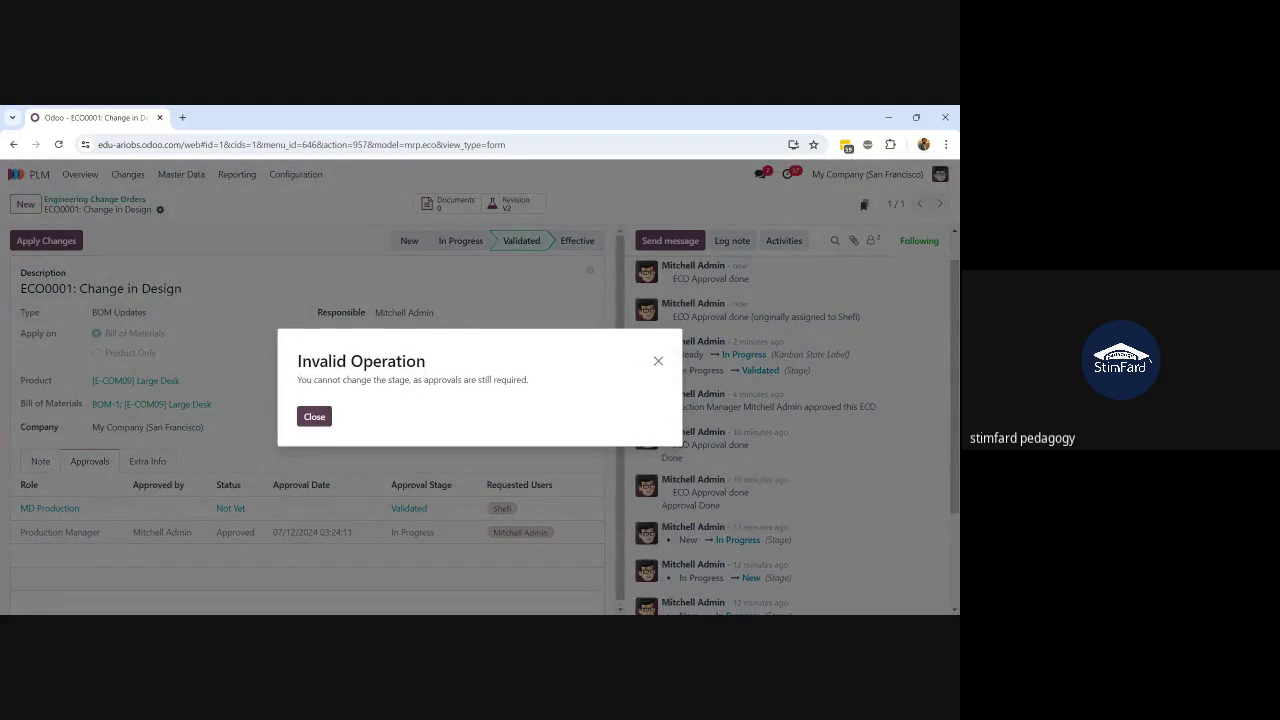
{"action": "left_click", "coordinate": [313, 417]}
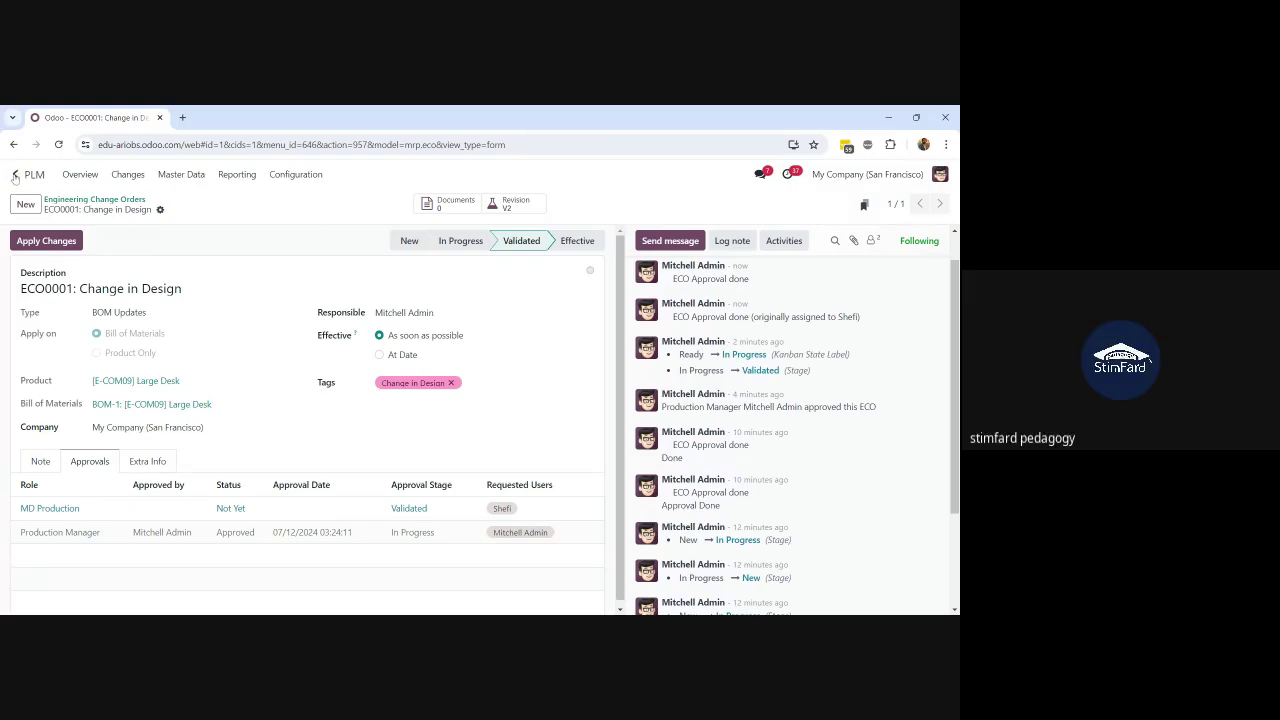
Step: Open the MD Production approver's user record from the Users list and copy its login email
{"action": "left_click", "coordinate": [15, 176]}
{"action": "type", "text": "usde"}
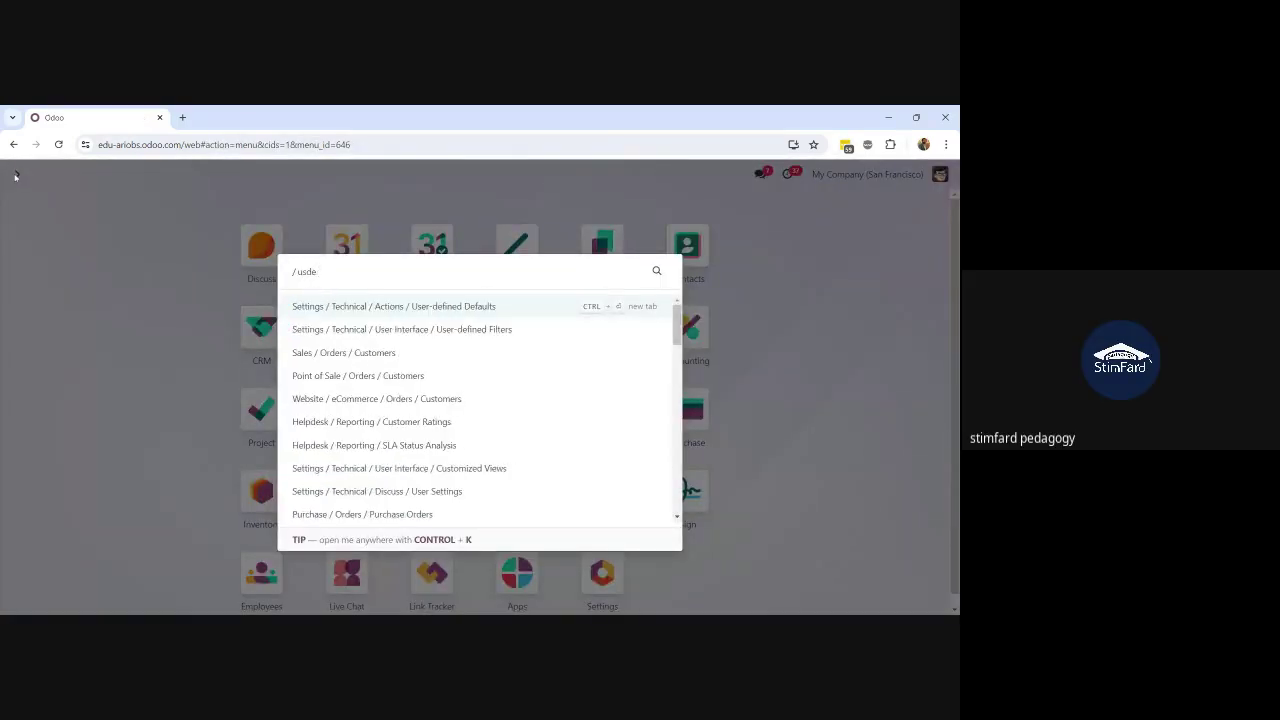
{"action": "key", "text": "BackSpace"}
{"action": "key", "text": "BackSpace"}
{"action": "type", "text": "er"}
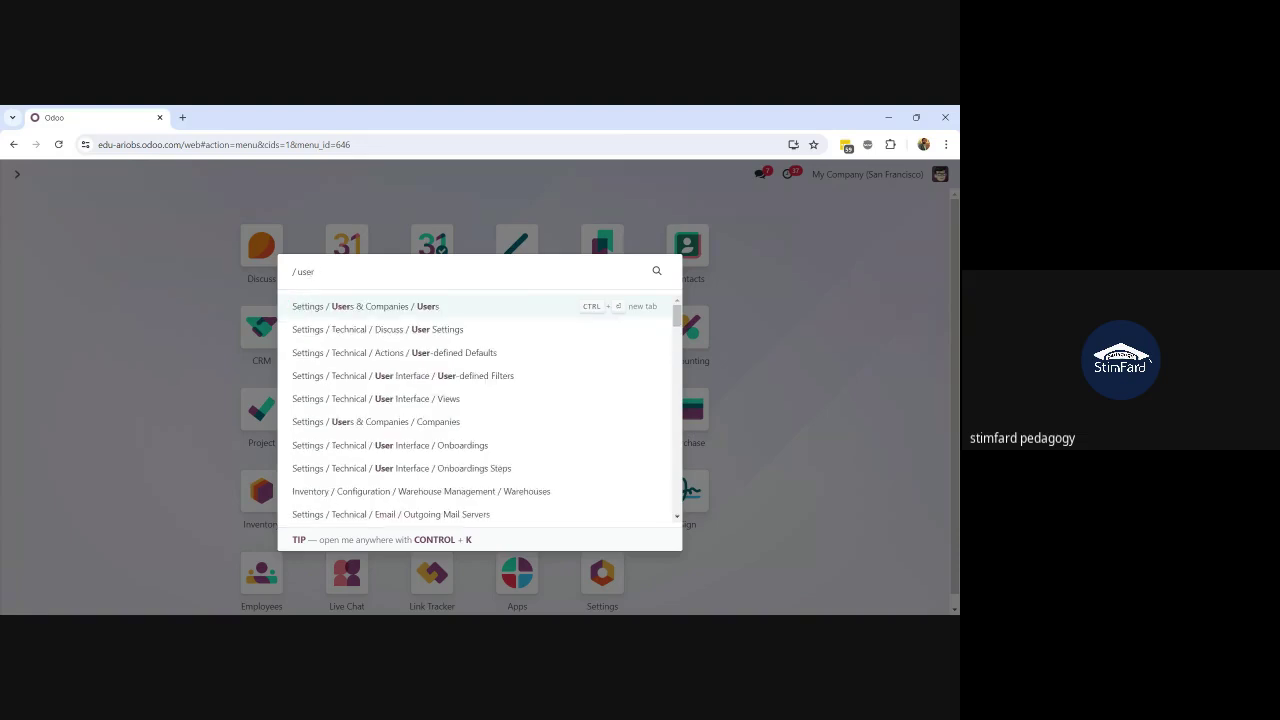
{"action": "key", "text": "Return"}
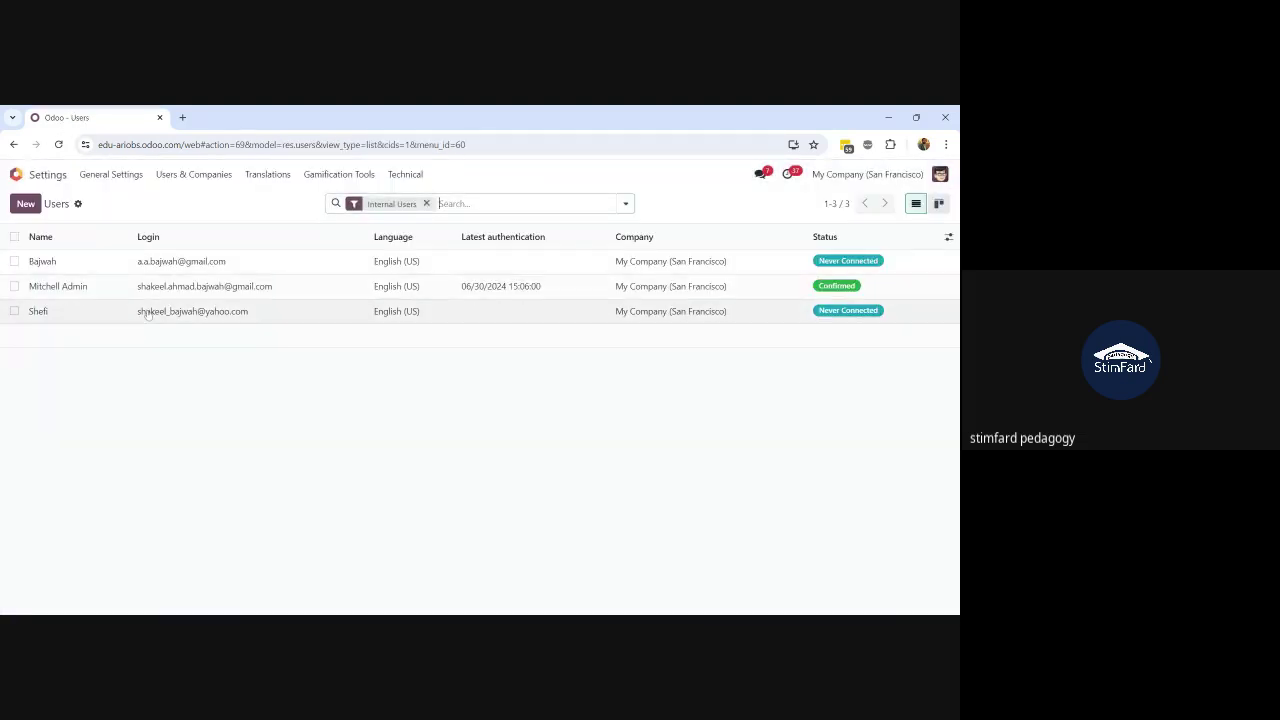
{"action": "left_click", "coordinate": [170, 315]}
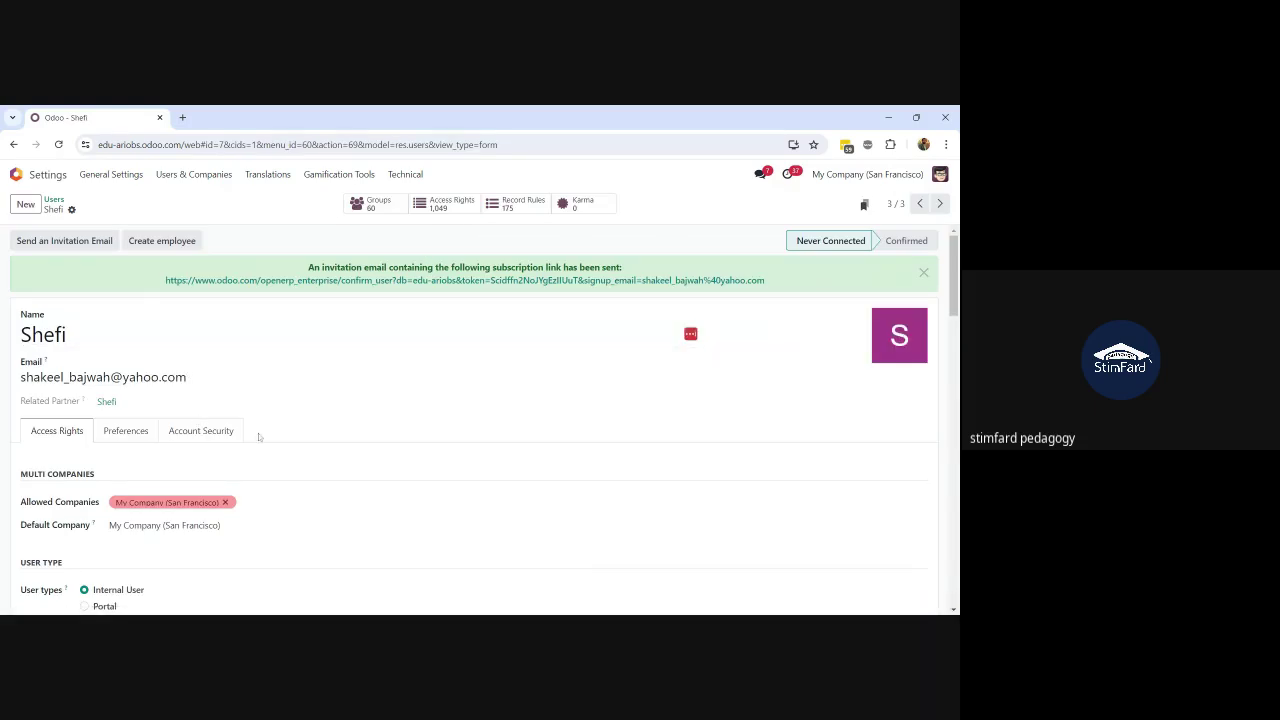
{"action": "left_click", "coordinate": [205, 380]}
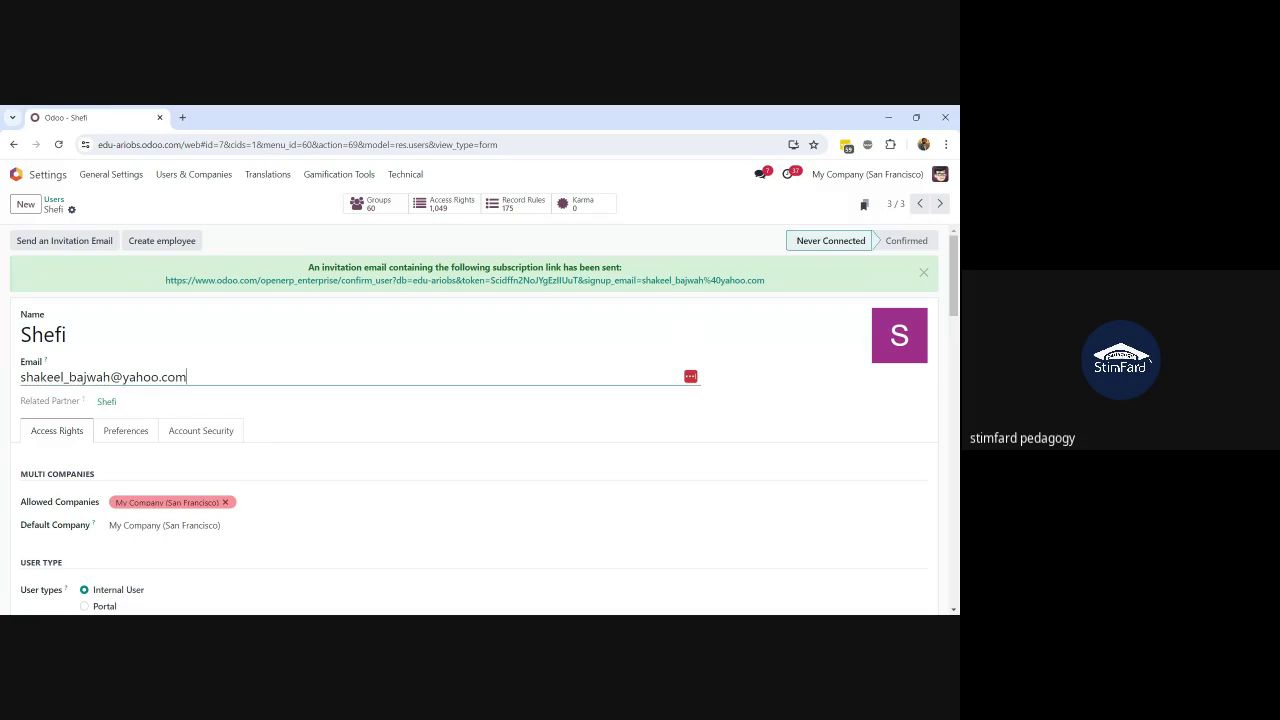
{"action": "key", "text": "ctrl+a"}
{"action": "key", "text": "ctrl+c"}
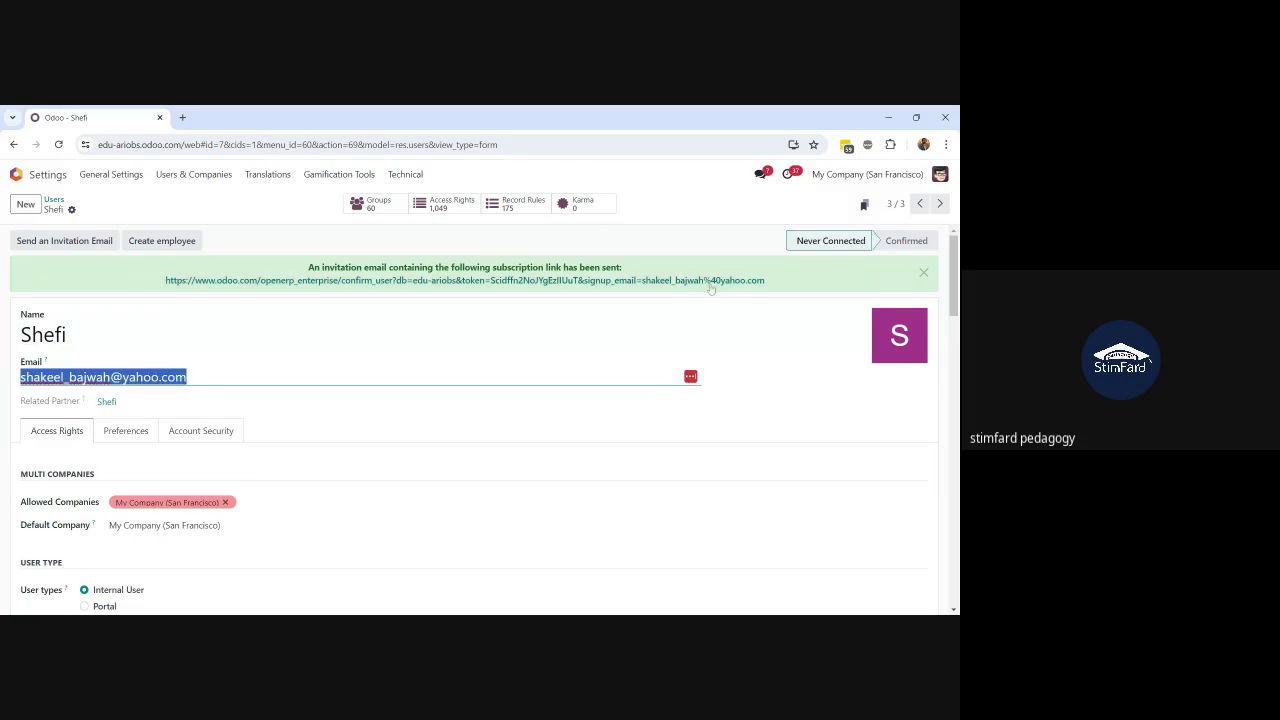
Step: Set a new password for the approver via Change Password and dismiss the LastPass prompt
{"action": "left_click", "coordinate": [71, 209]}
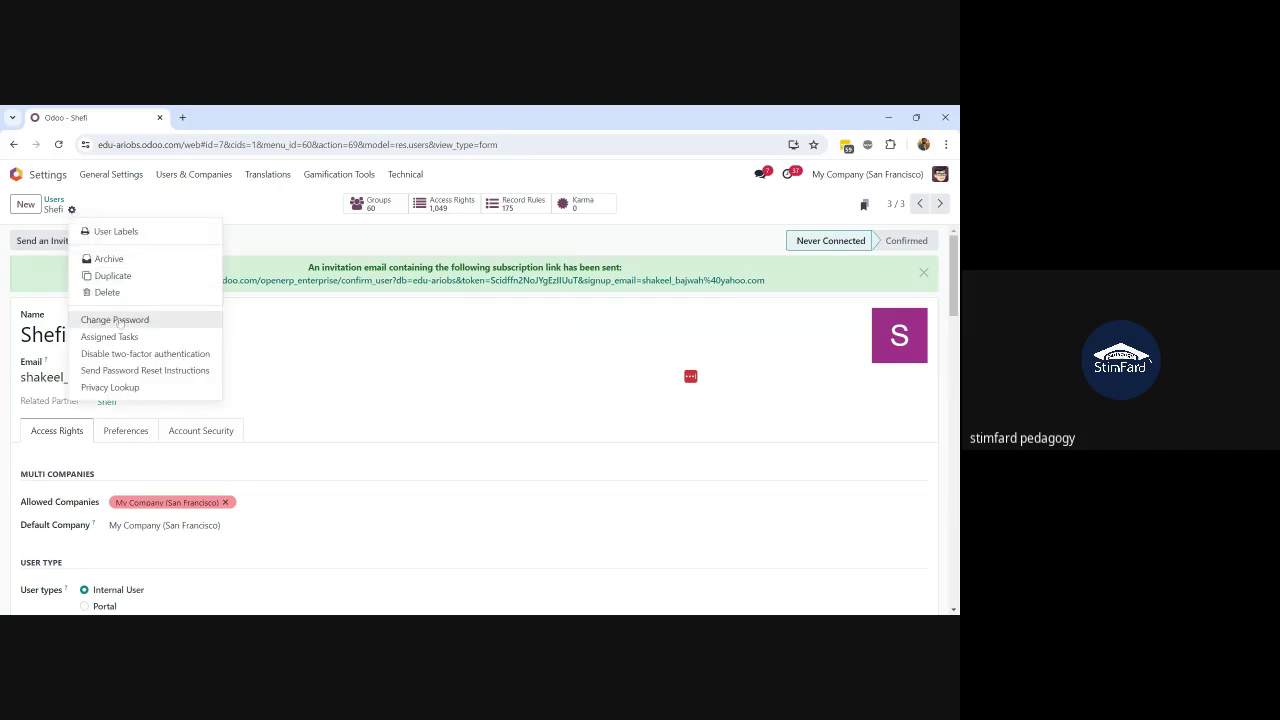
{"action": "left_click", "coordinate": [115, 320]}
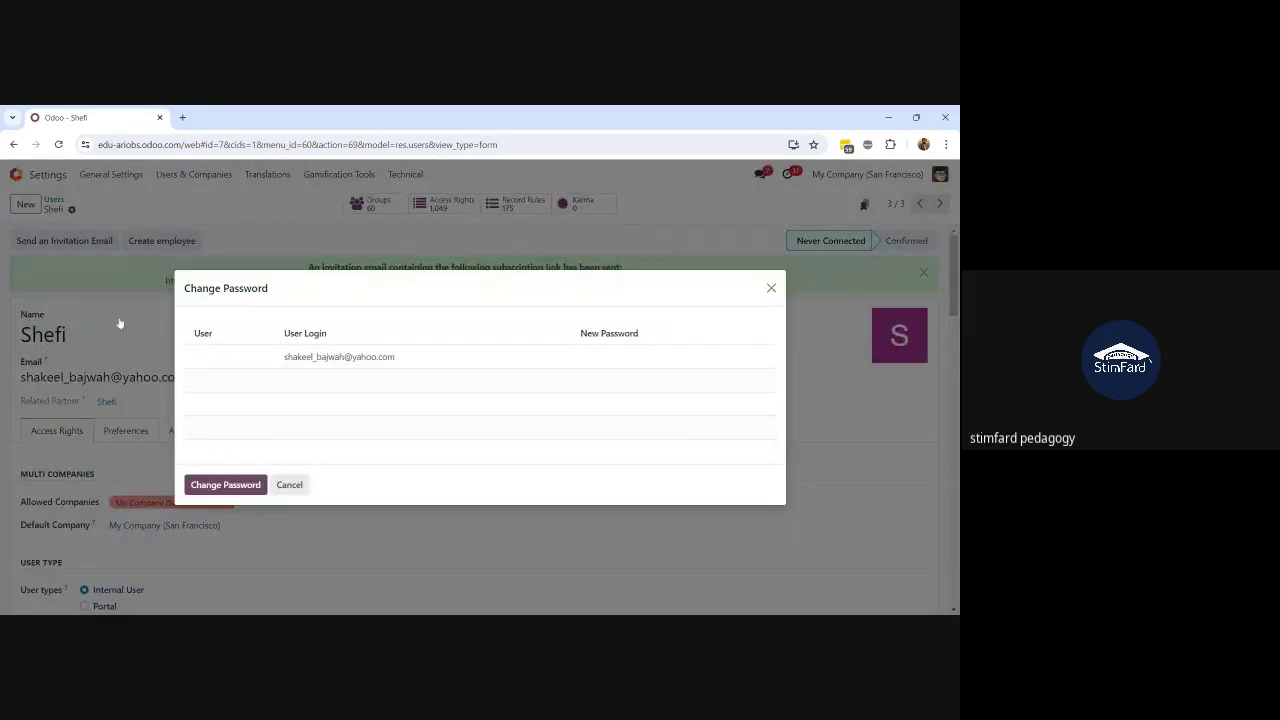
{"action": "left_click", "coordinate": [606, 355]}
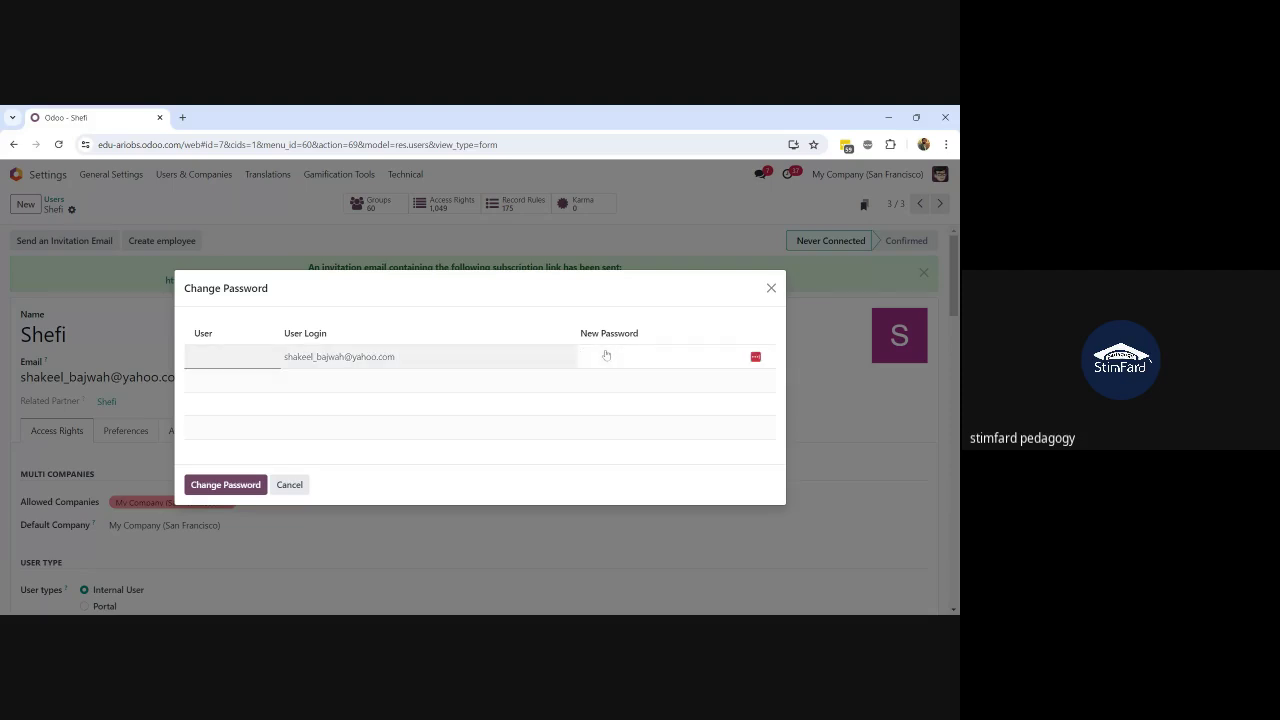
{"action": "left_click", "coordinate": [220, 489]}
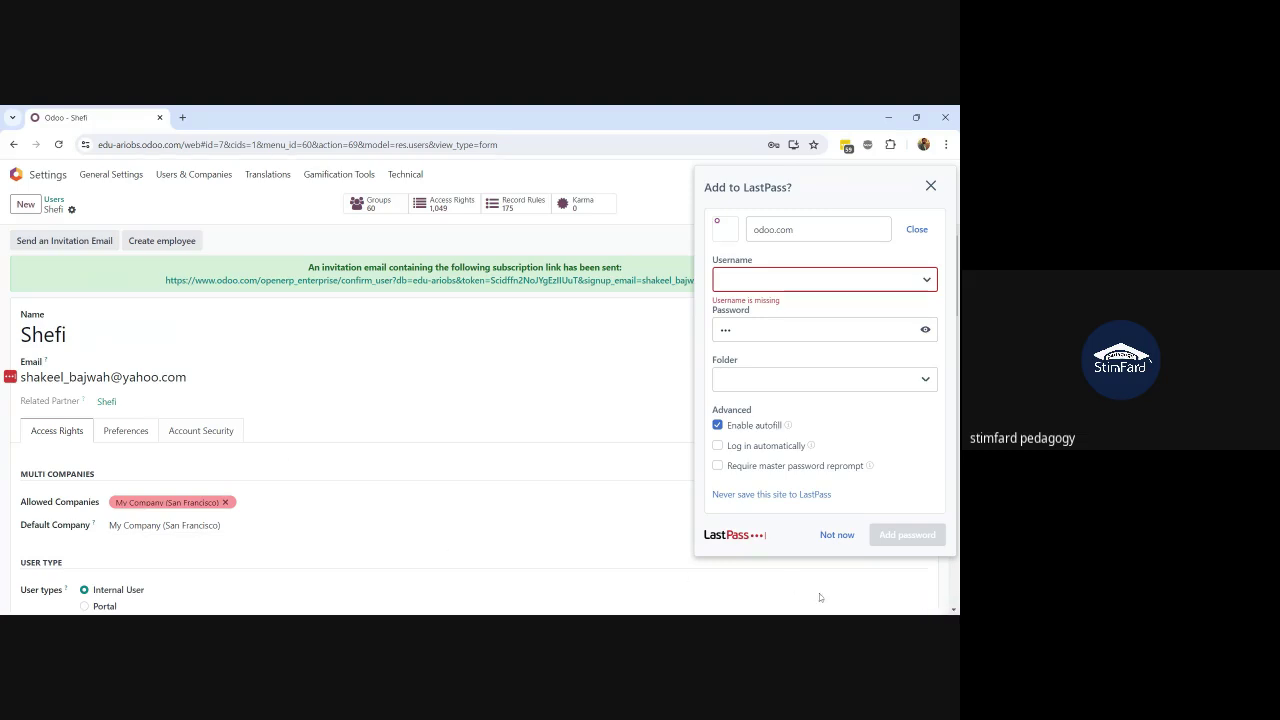
{"action": "left_click", "coordinate": [836, 535]}
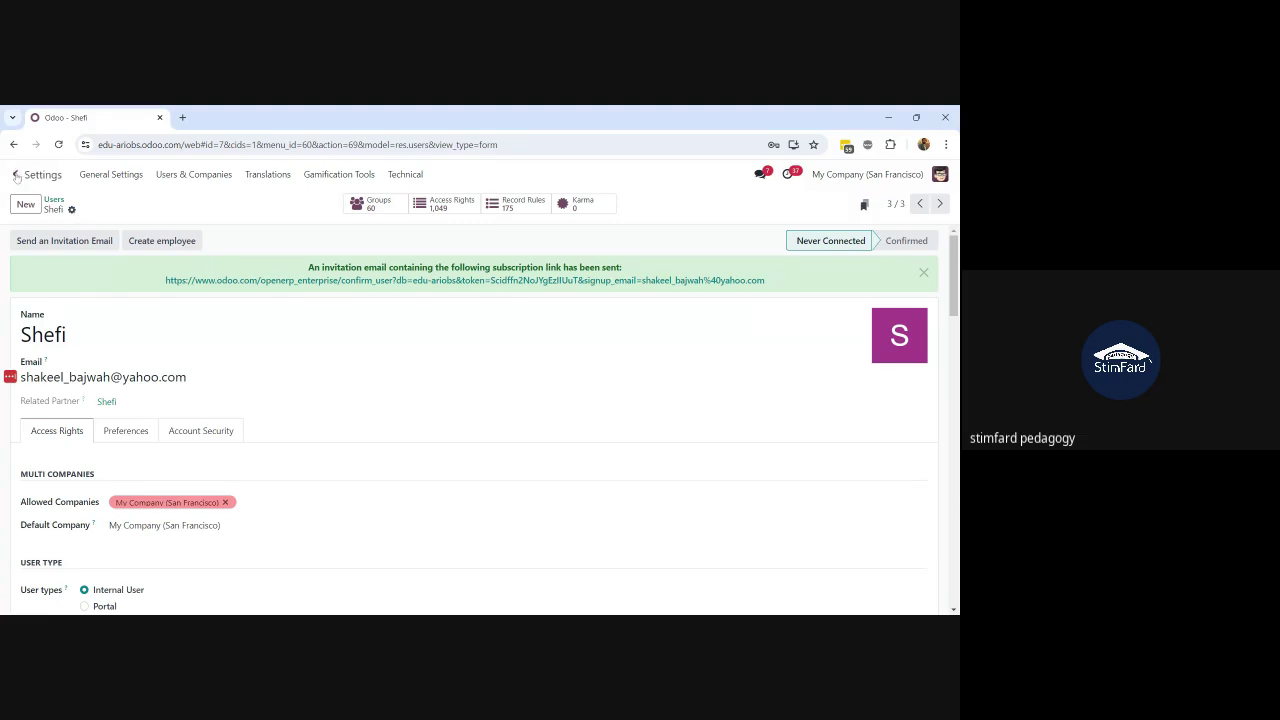
Step: Log out of the admin account and sign in with the approver's email and new password
{"action": "left_click", "coordinate": [938, 176]}
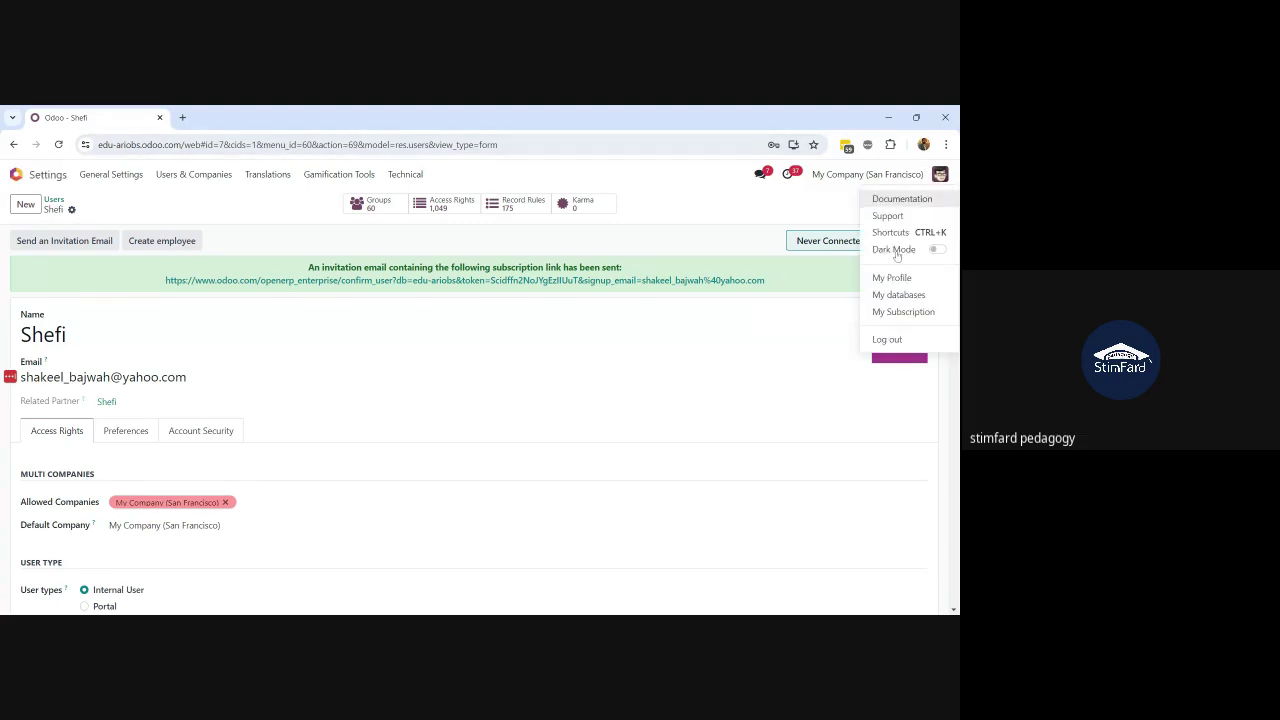
{"action": "left_click", "coordinate": [887, 340]}
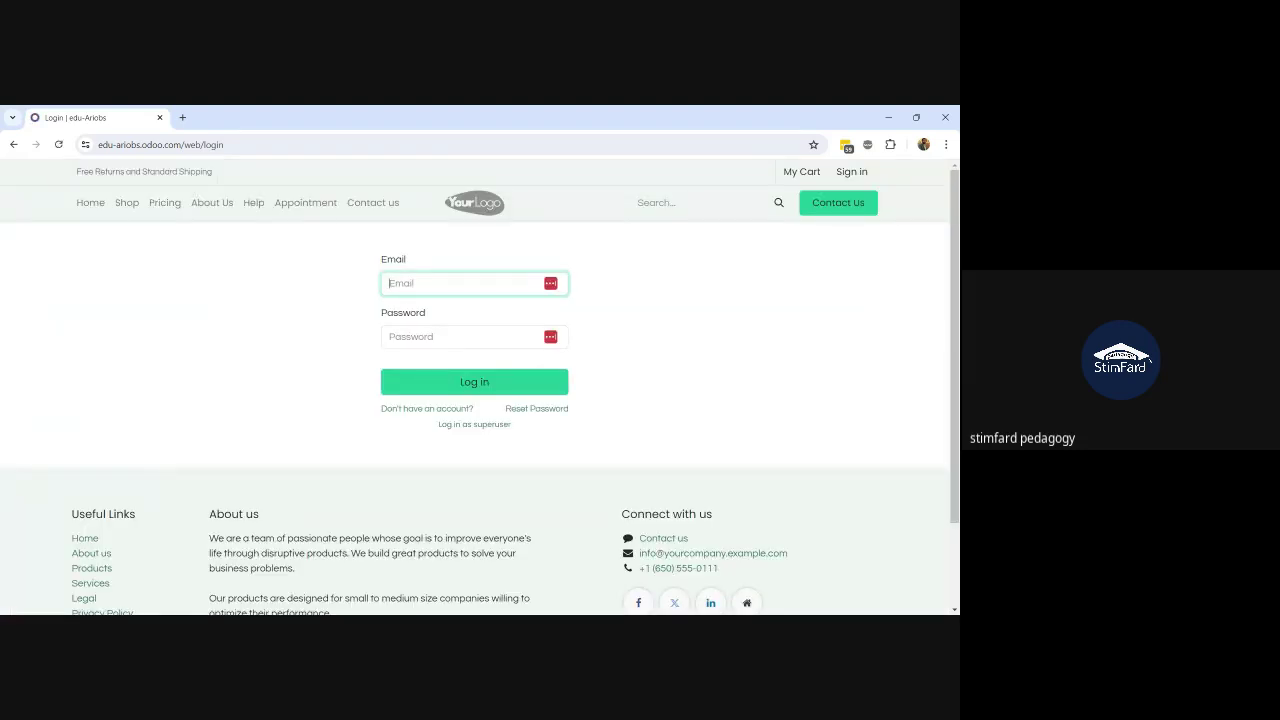
{"action": "key", "text": "ctrl+v"}
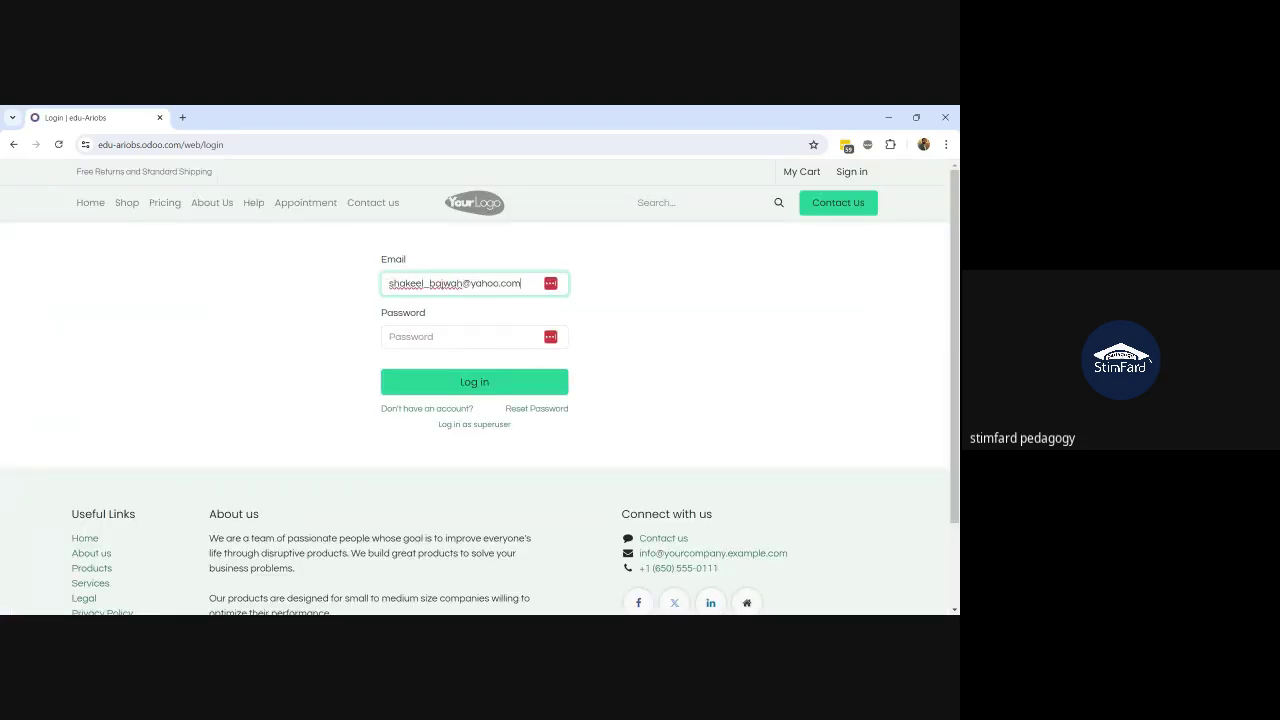
{"action": "key", "text": "Tab"}
{"action": "type", "text": "•••"}
{"action": "key", "text": "Return"}
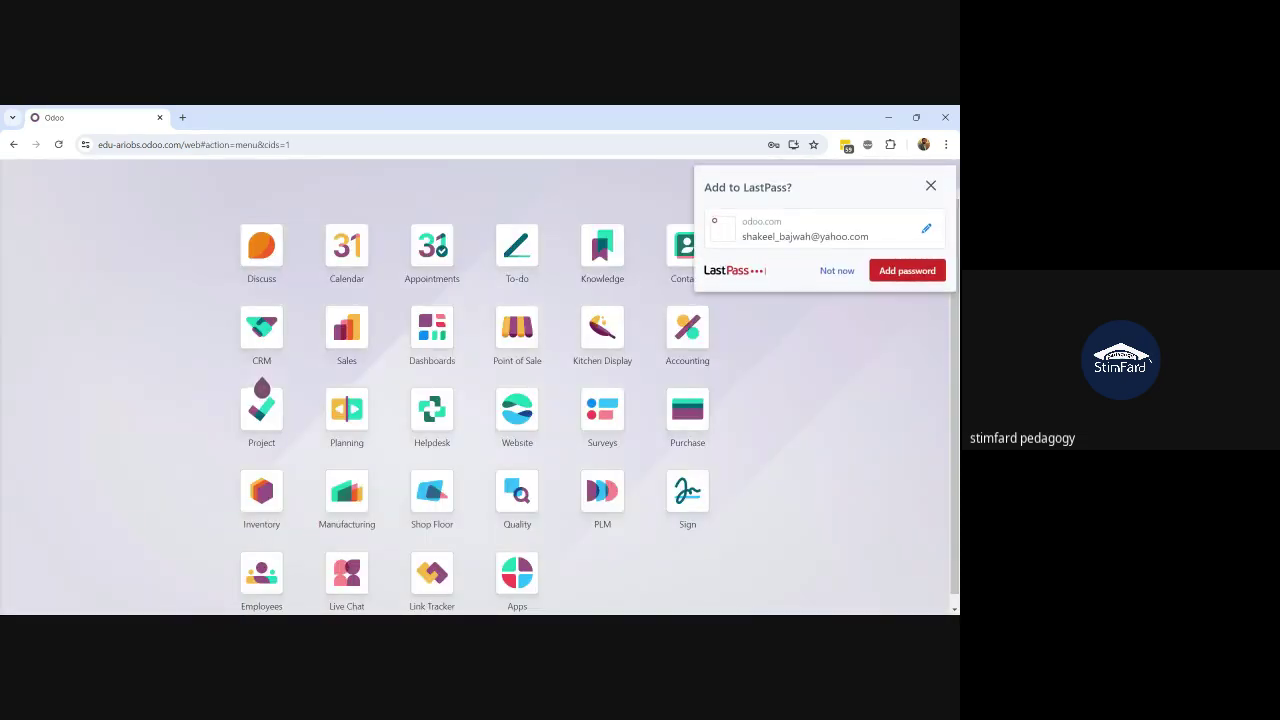
Step: Open the PLM app and show the engineering changes on the BOM Updates card
{"action": "left_click", "coordinate": [845, 269]}
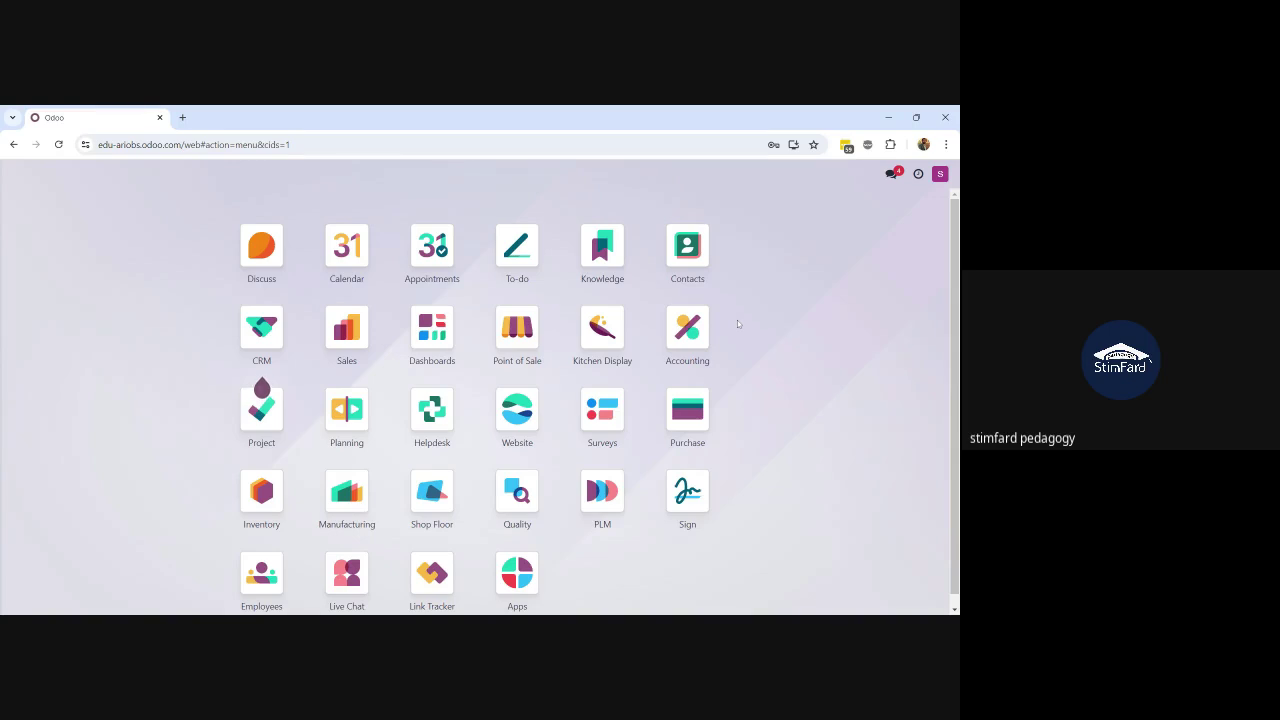
{"action": "type", "text": "ec"}
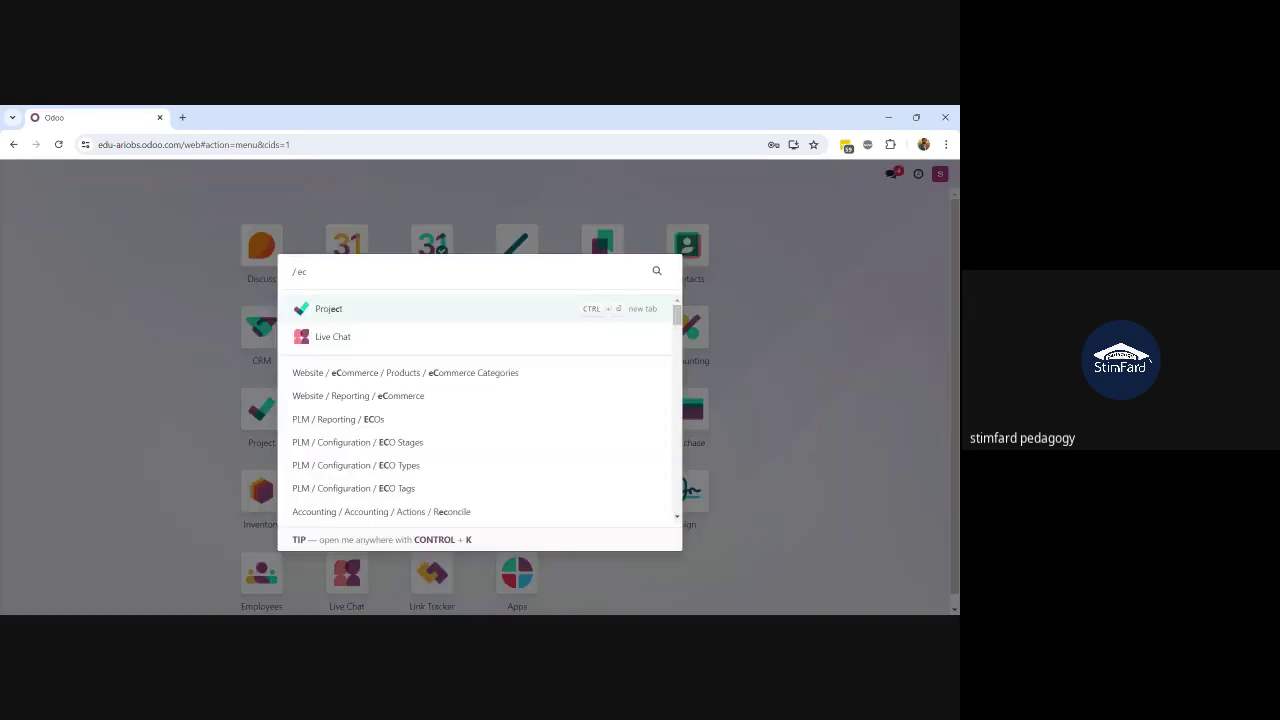
{"action": "type", "text": "o"}
{"action": "key", "text": "BackSpace"}
{"action": "key", "text": "BackSpace"}
{"action": "key", "text": "BackSpace"}
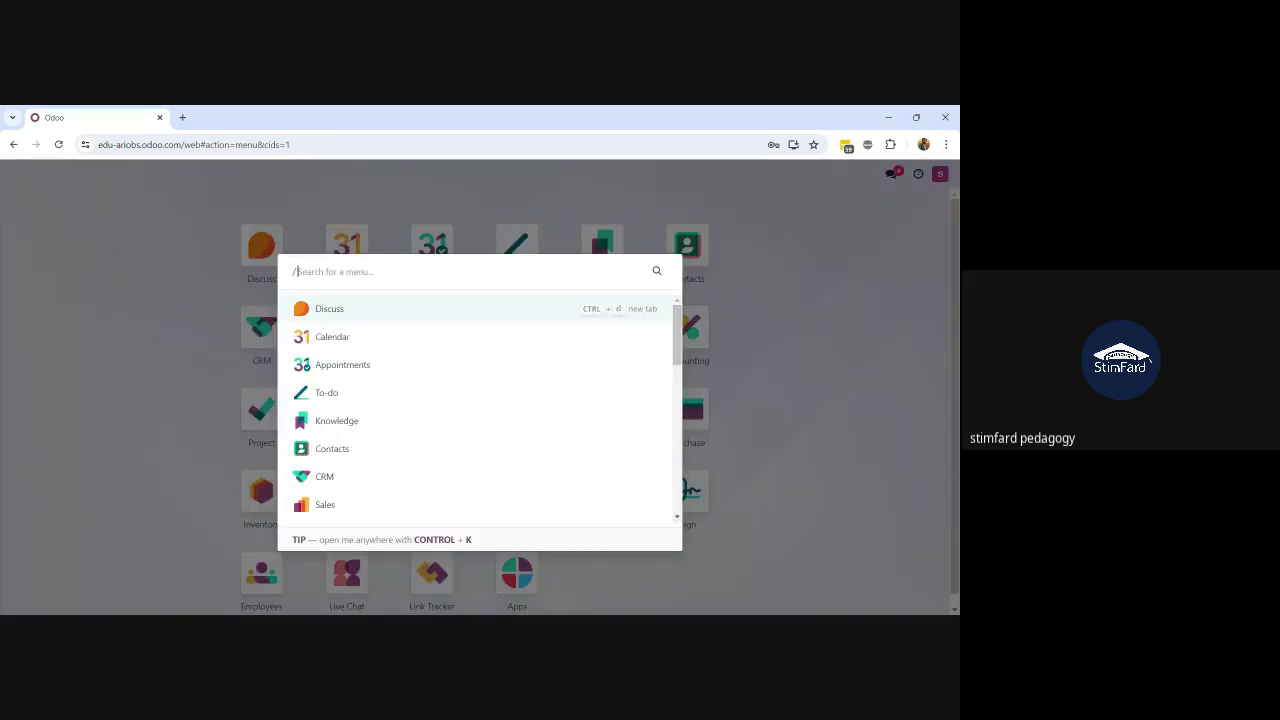
{"action": "type", "text": "pl;m"}
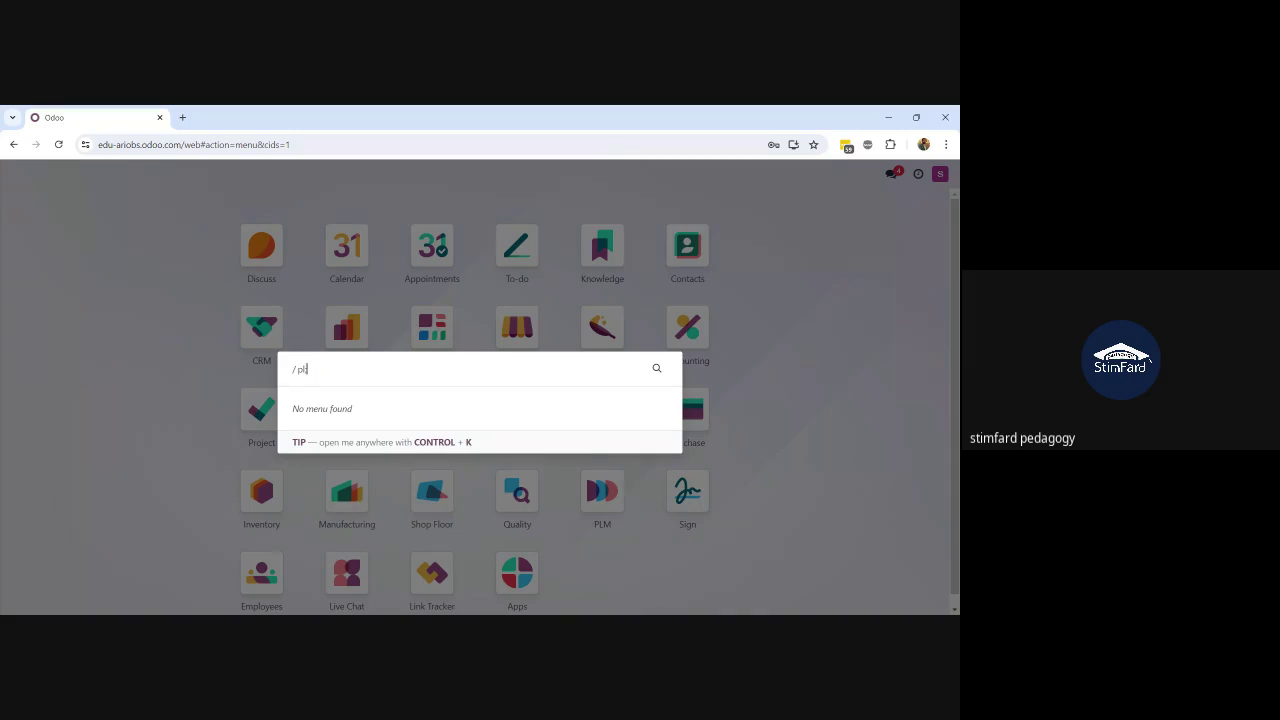
{"action": "type", "text": "m"}
{"action": "key", "text": "Return"}
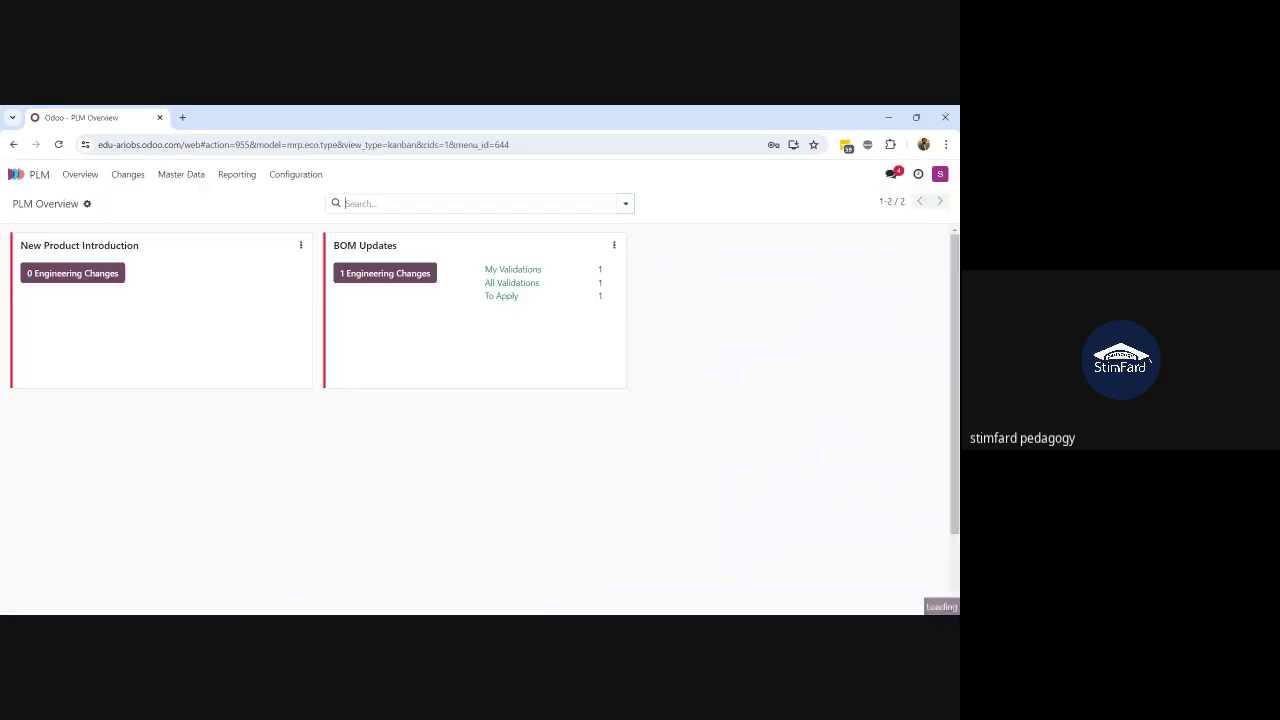
{"action": "left_click", "coordinate": [381, 280]}
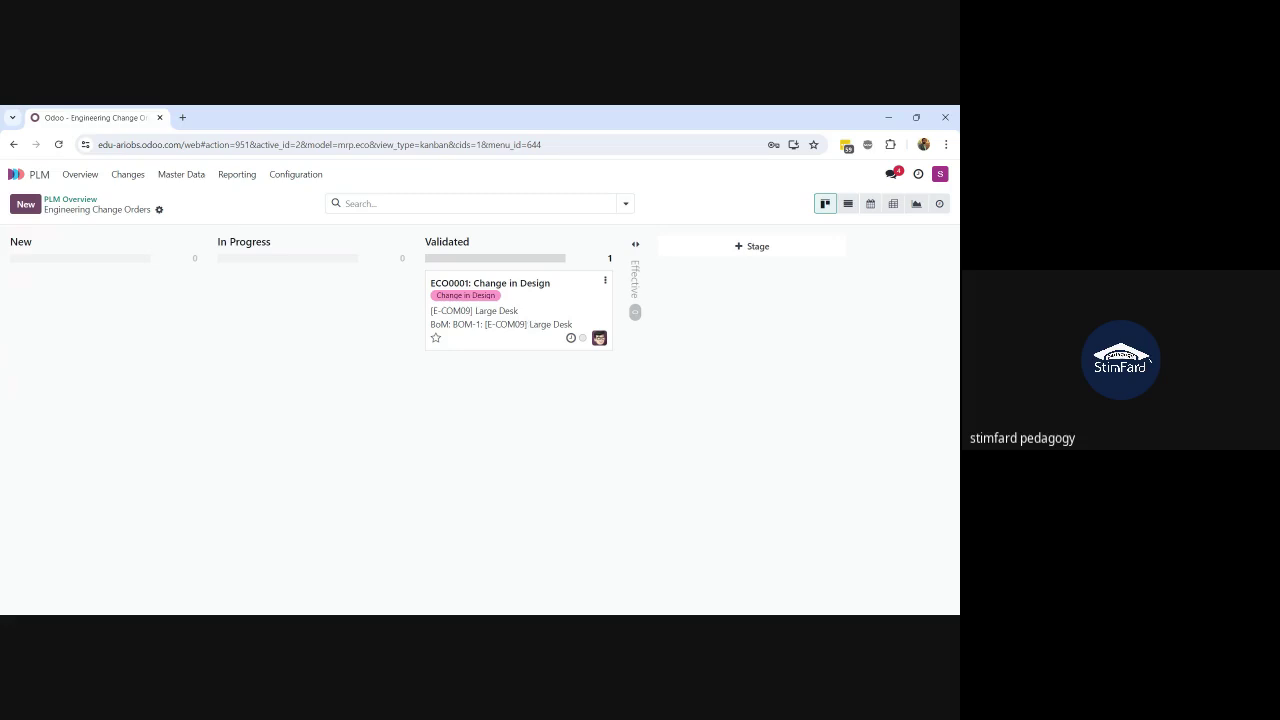
Step: Approve ECO0001, apply its changes, and confirm it sits in the unfolded Effective column
{"action": "left_click", "coordinate": [565, 323]}
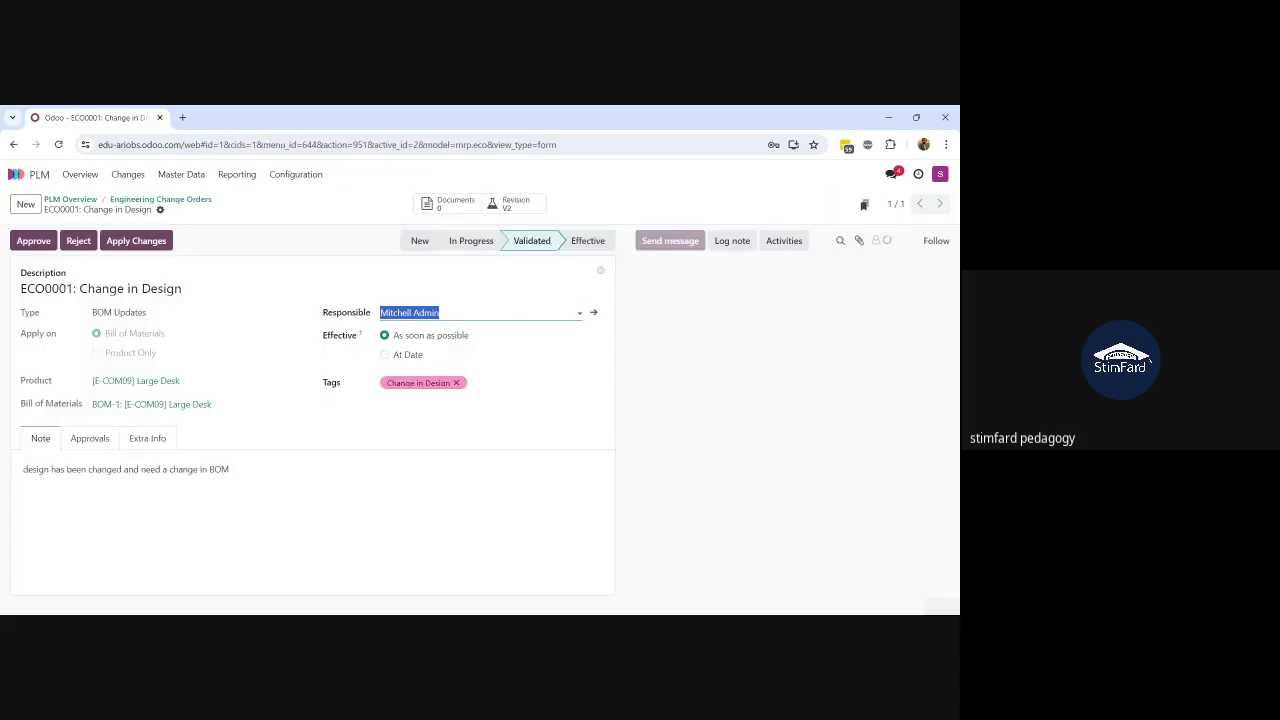
{"action": "left_click", "coordinate": [322, 244]}
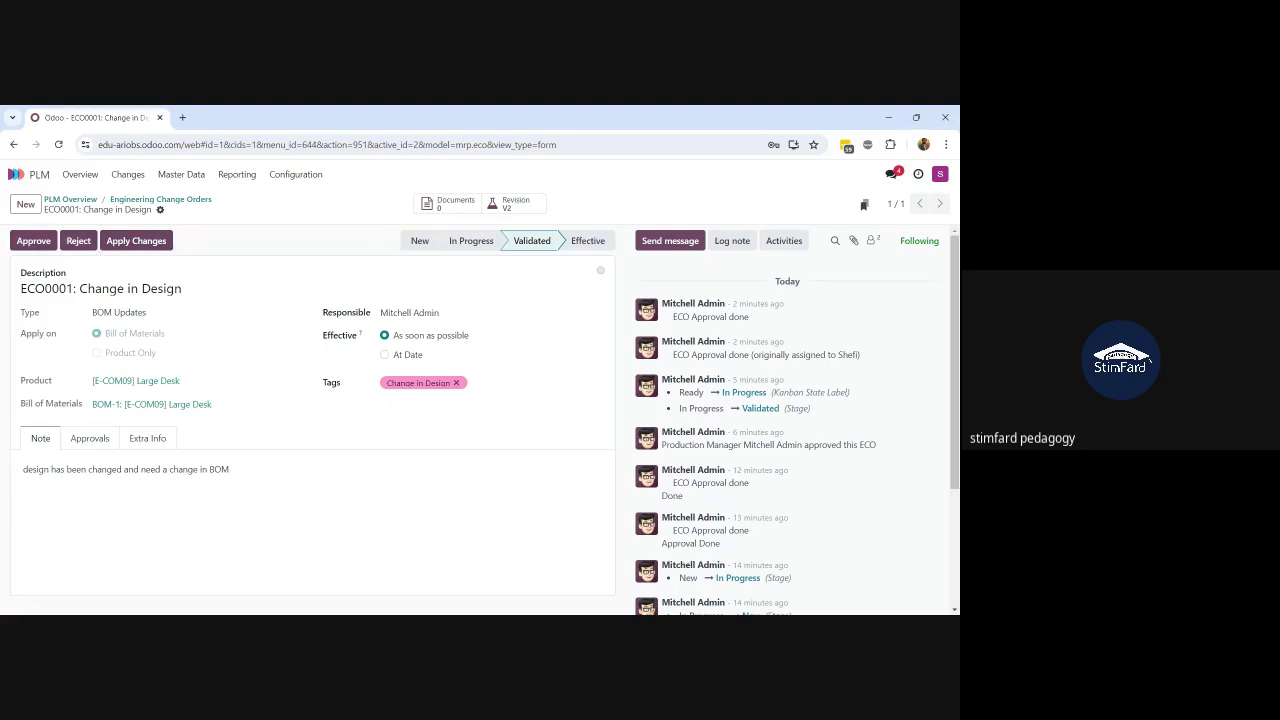
{"action": "left_click", "coordinate": [38, 244]}
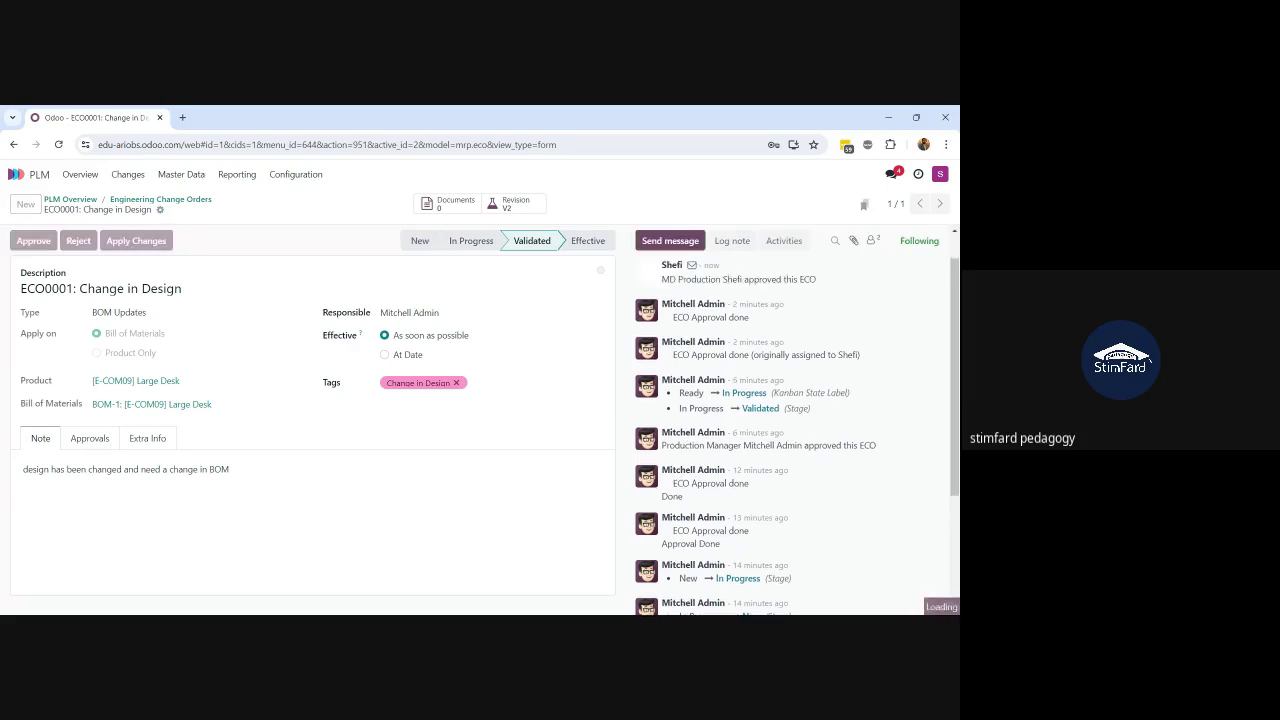
{"action": "left_click", "coordinate": [86, 241]}
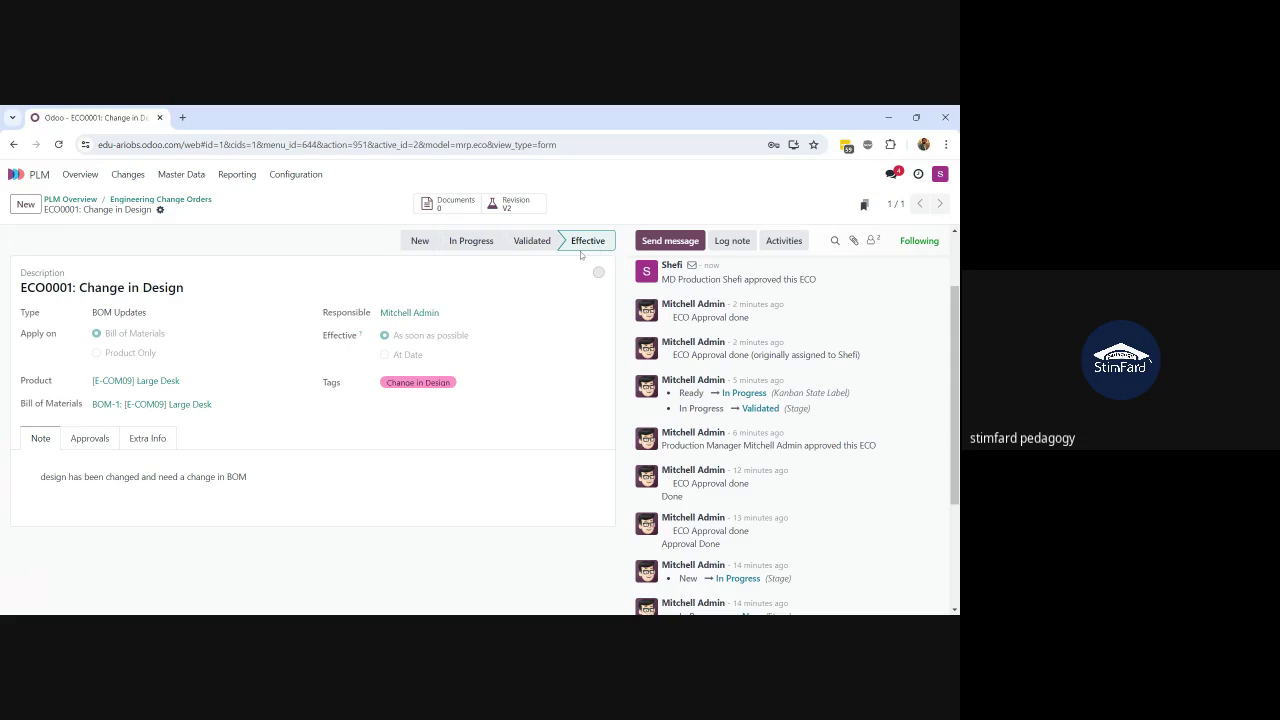
{"action": "left_click", "coordinate": [160, 199]}
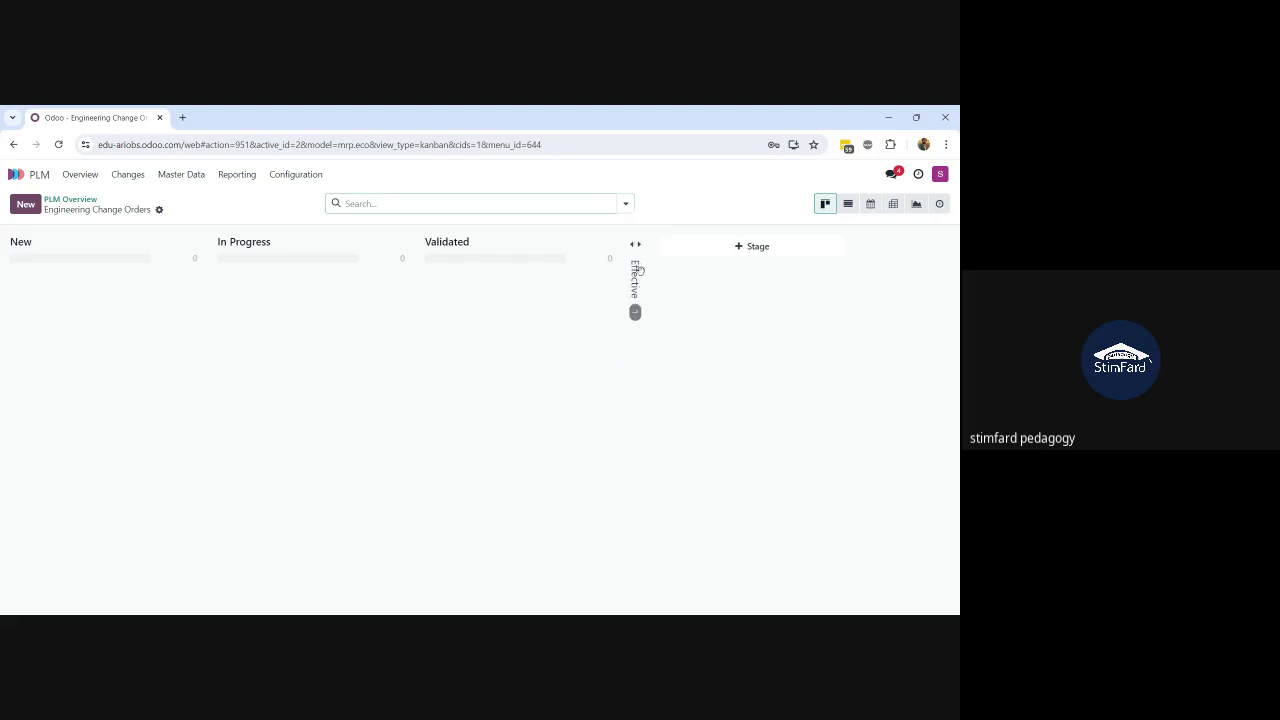
{"action": "left_click", "coordinate": [636, 276]}
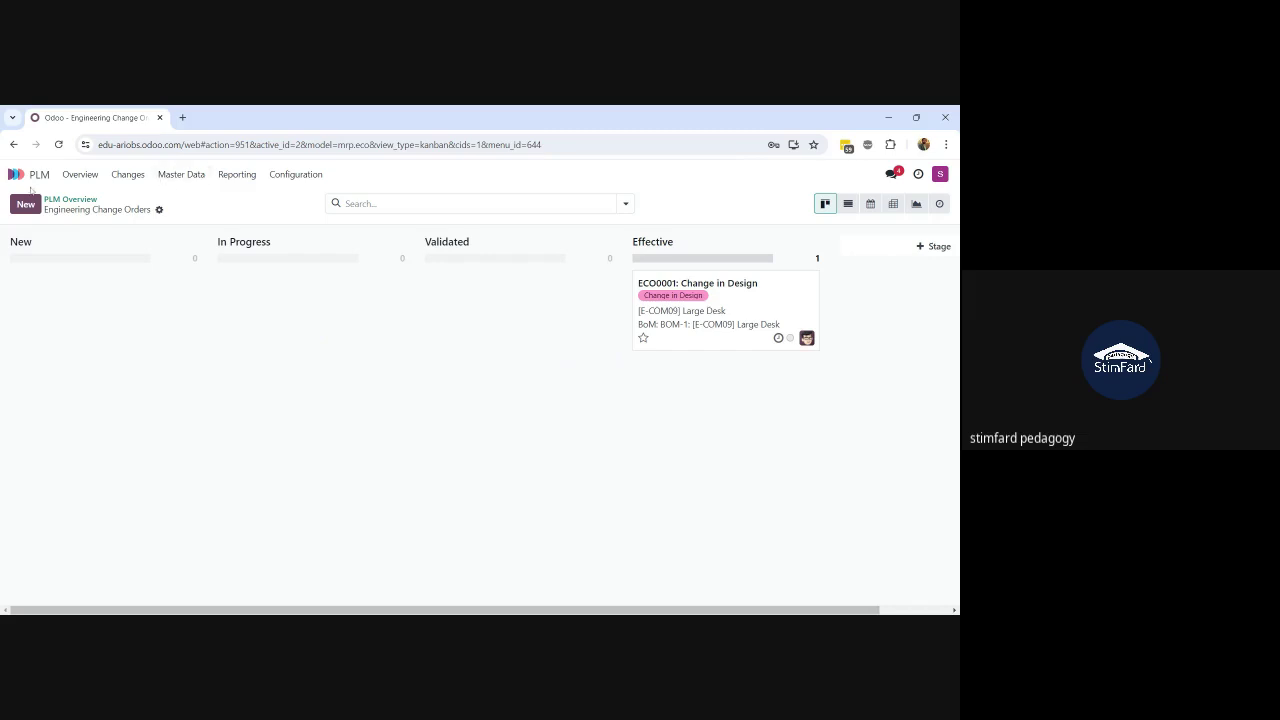
Step: Filter the Bill of Materials list to 'large desk'
{"action": "left_click", "coordinate": [182, 175]}
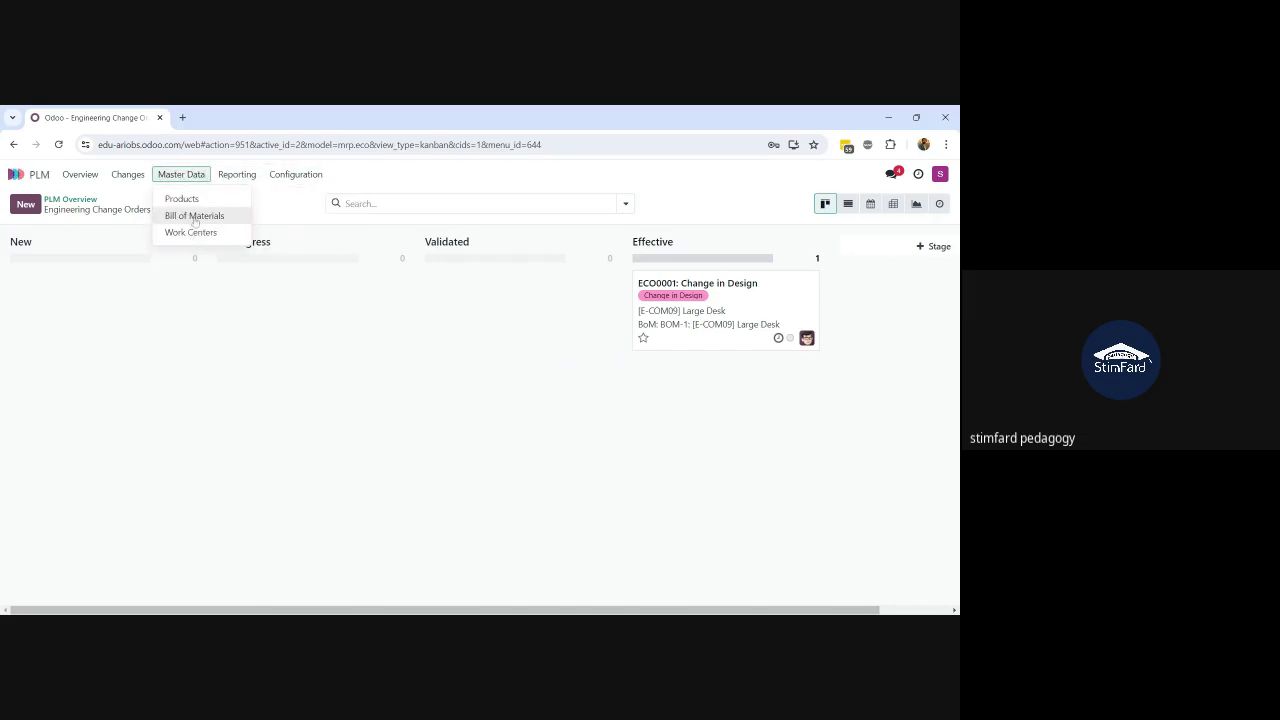
{"action": "left_click", "coordinate": [195, 217]}
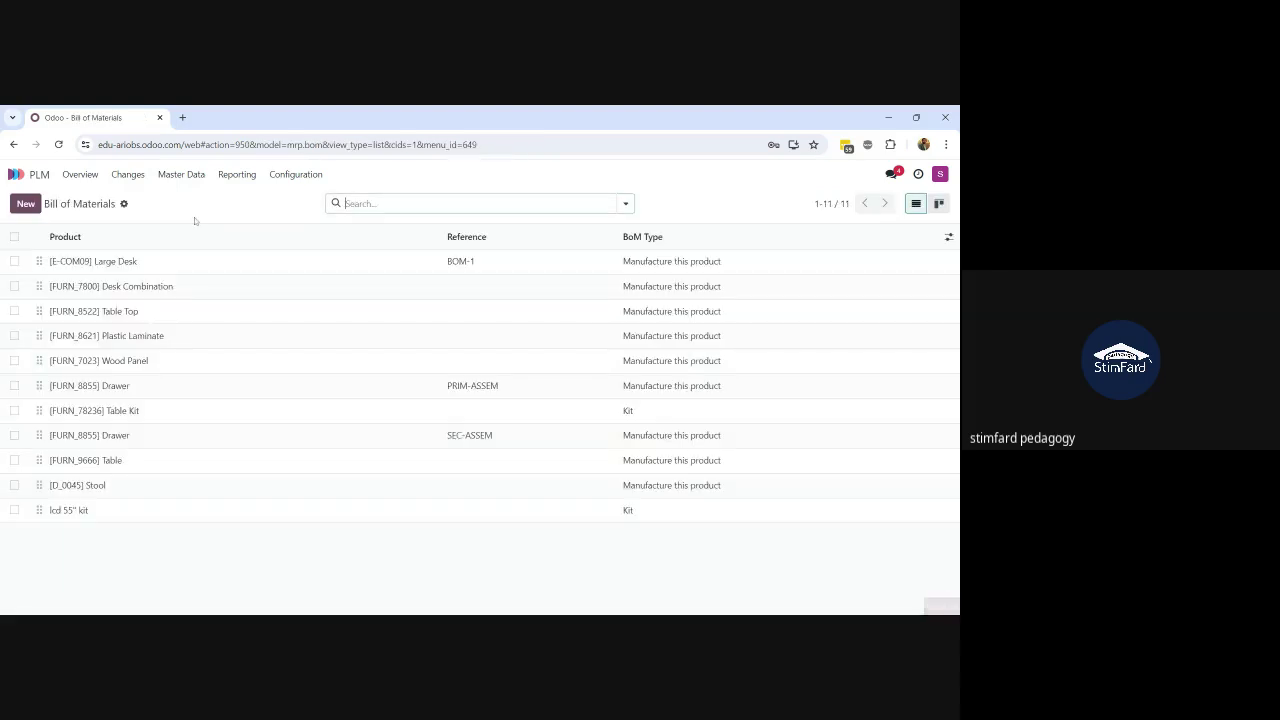
{"action": "type", "text": "larg"}
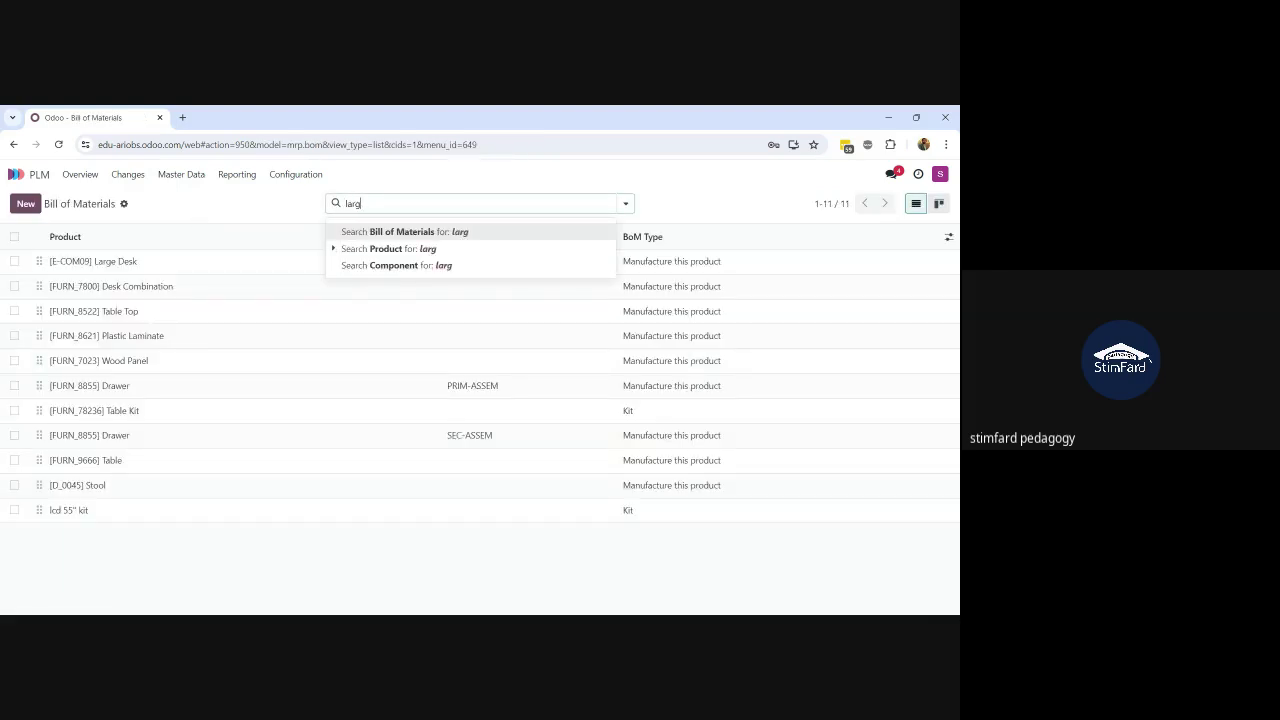
{"action": "type", "text": "e desk"}
{"action": "key", "text": "Return"}
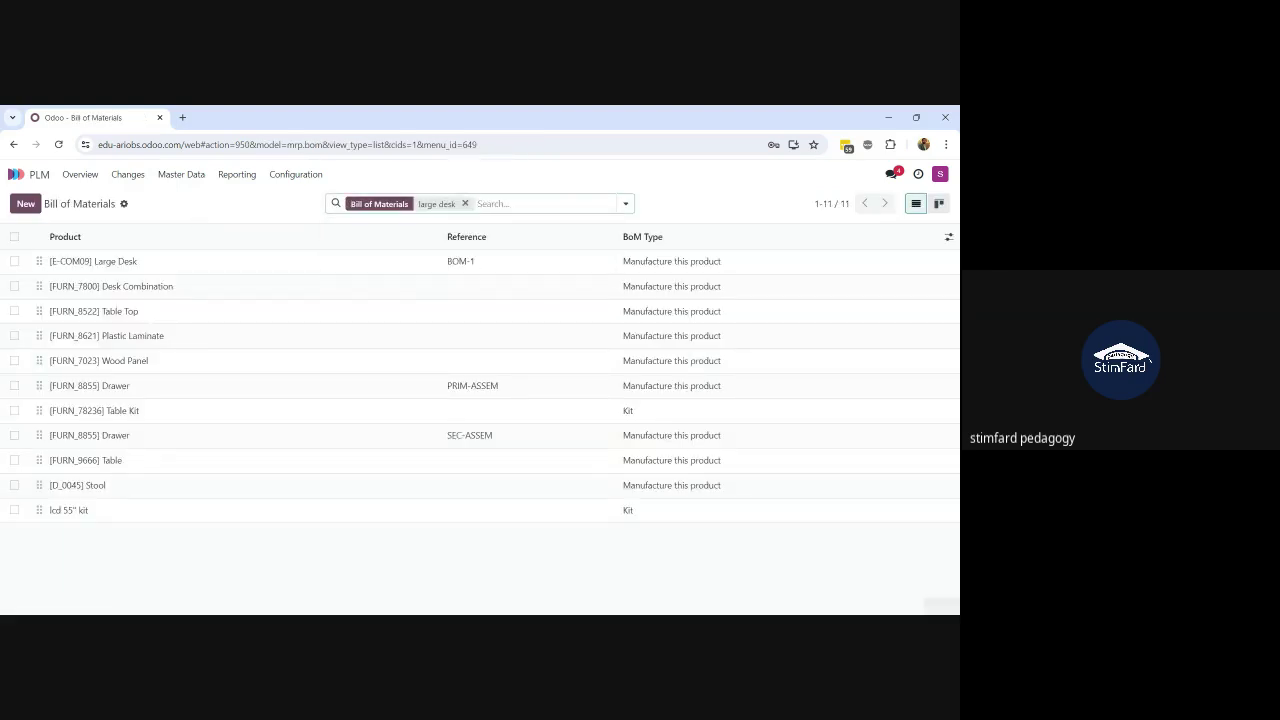
Step: Check that the Large Desk BOM-1's Miscellaneous tab shows version 2, then return to the list
{"action": "left_click", "coordinate": [153, 264]}
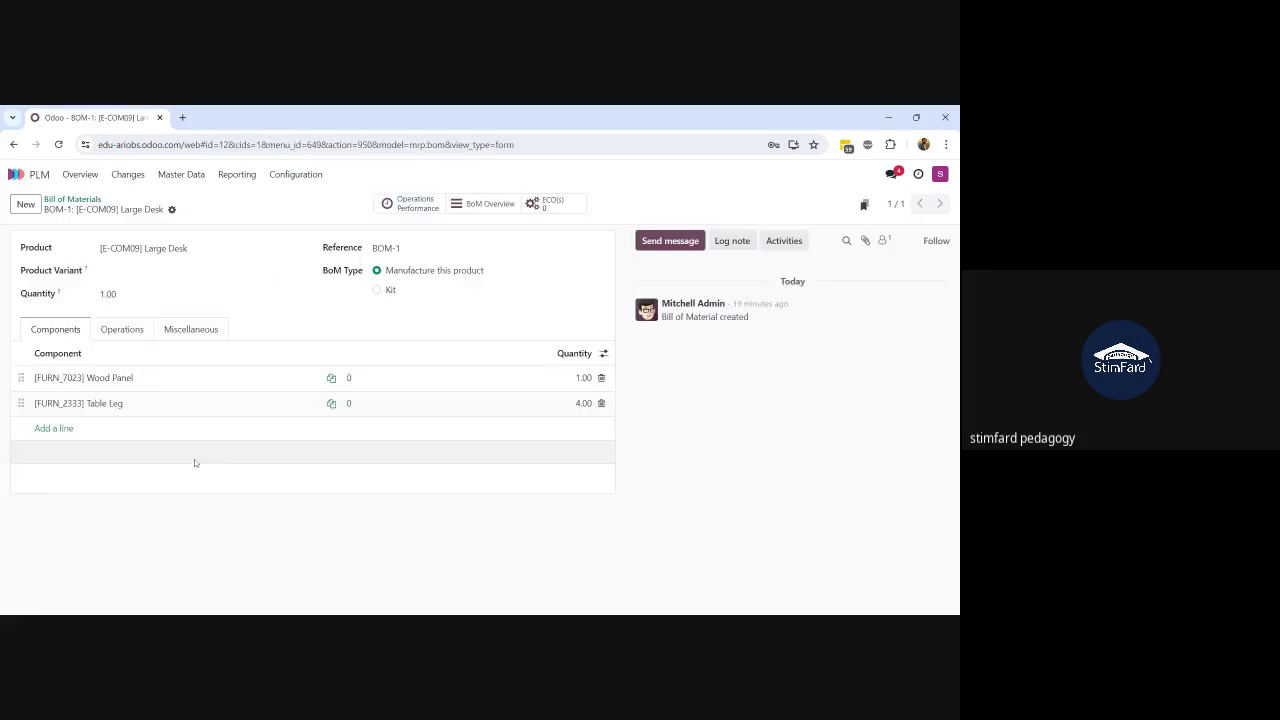
{"action": "left_click", "coordinate": [188, 331]}
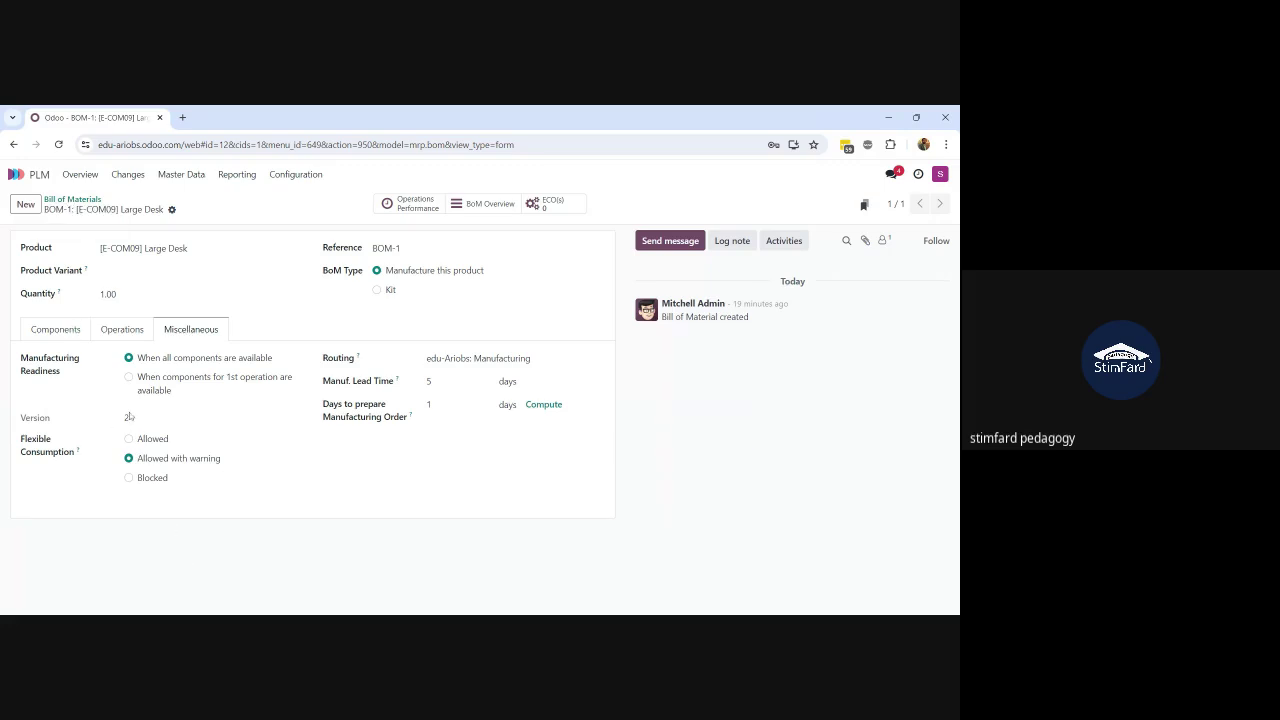
{"action": "double_click", "coordinate": [133, 419]}
{"action": "left_click", "coordinate": [60, 334]}
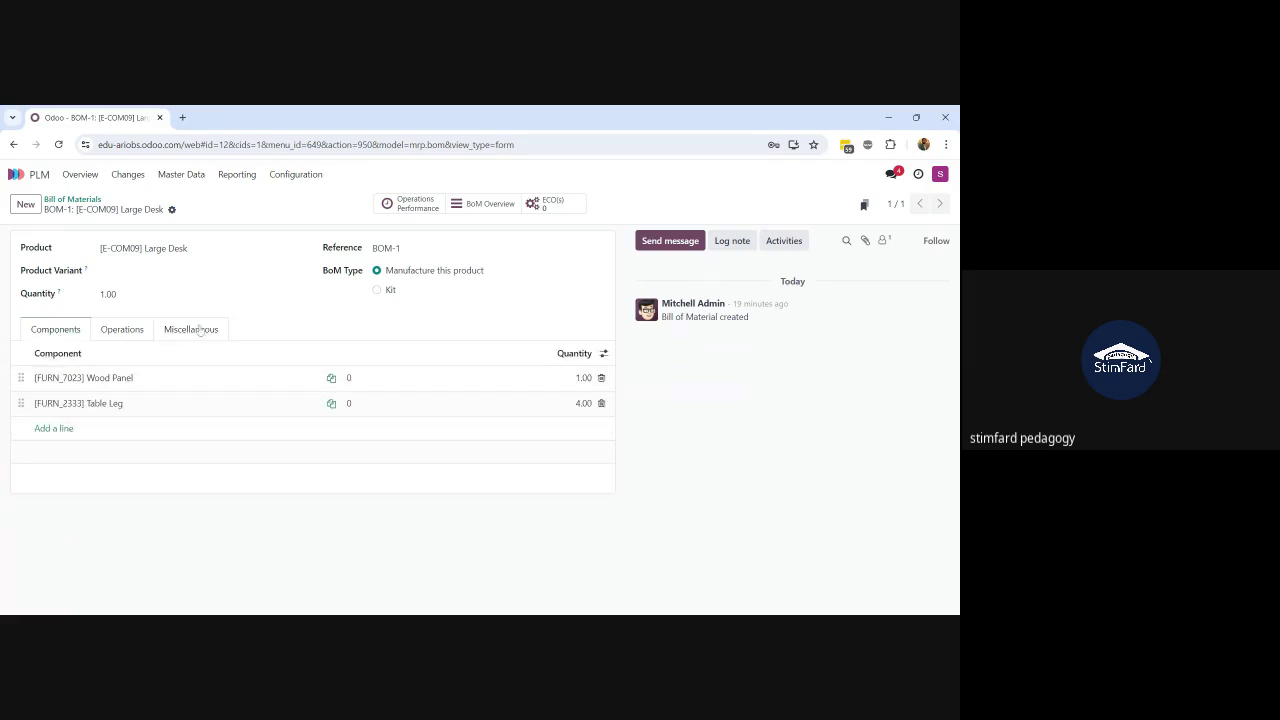
{"action": "left_click", "coordinate": [84, 200]}
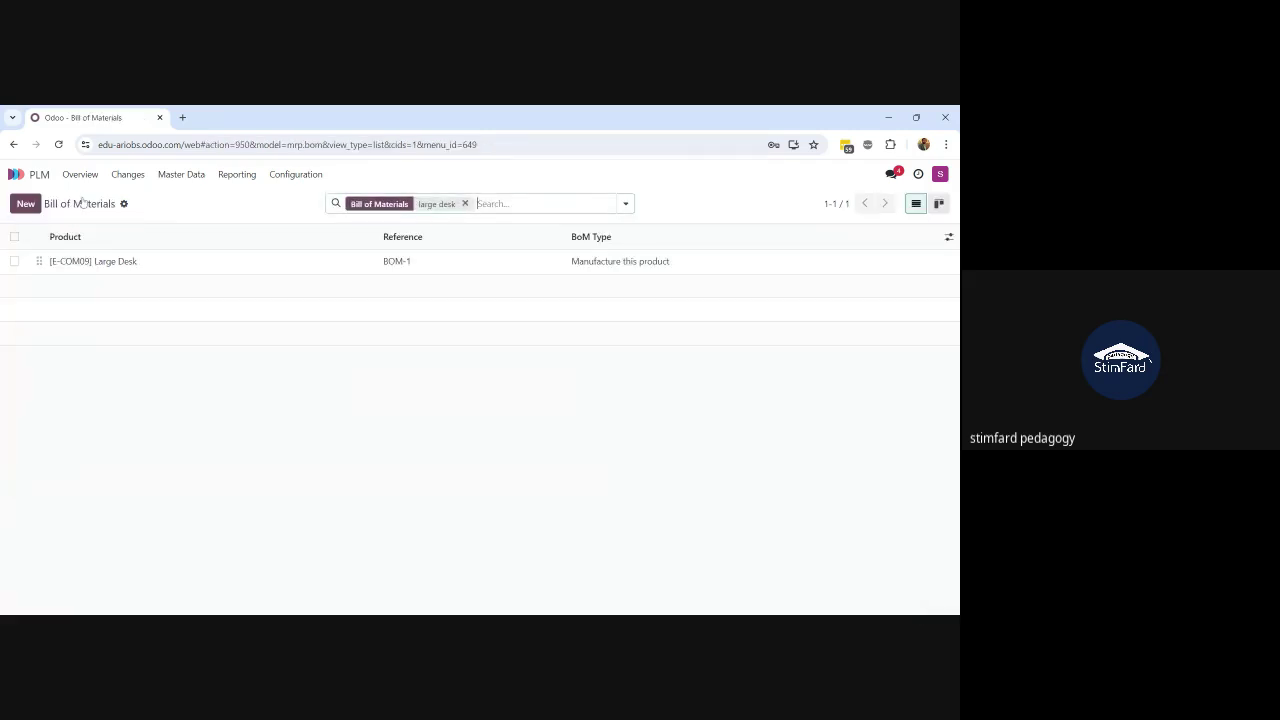
Step: Show archived BoMs and confirm the archived Large Desk BOM-1 is version 1
{"action": "left_click", "coordinate": [626, 203]}
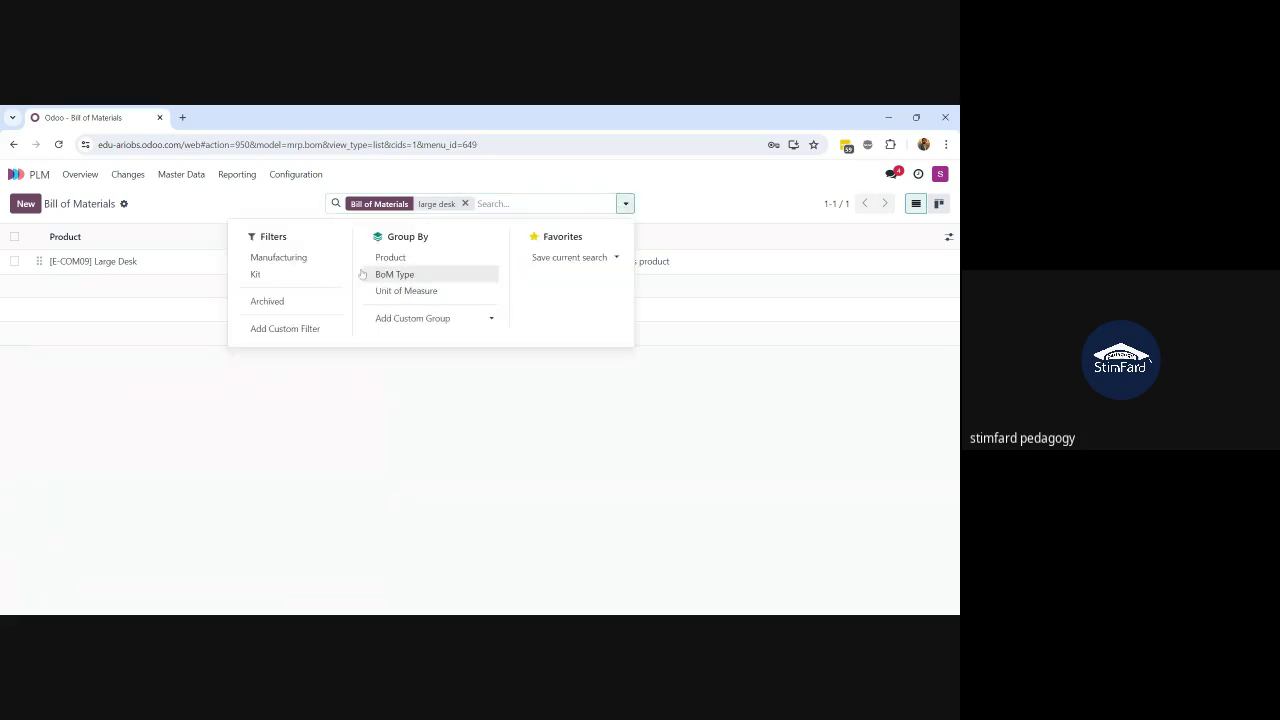
{"action": "left_click", "coordinate": [293, 302]}
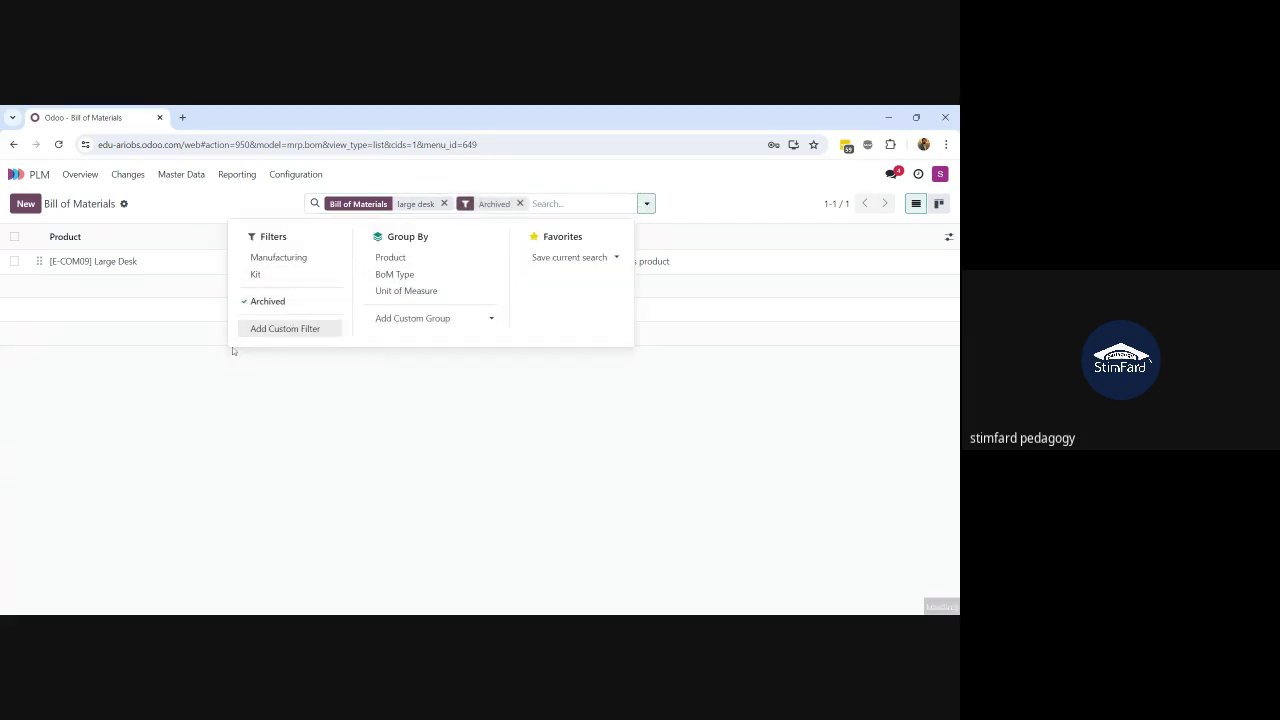
{"action": "left_click", "coordinate": [169, 371]}
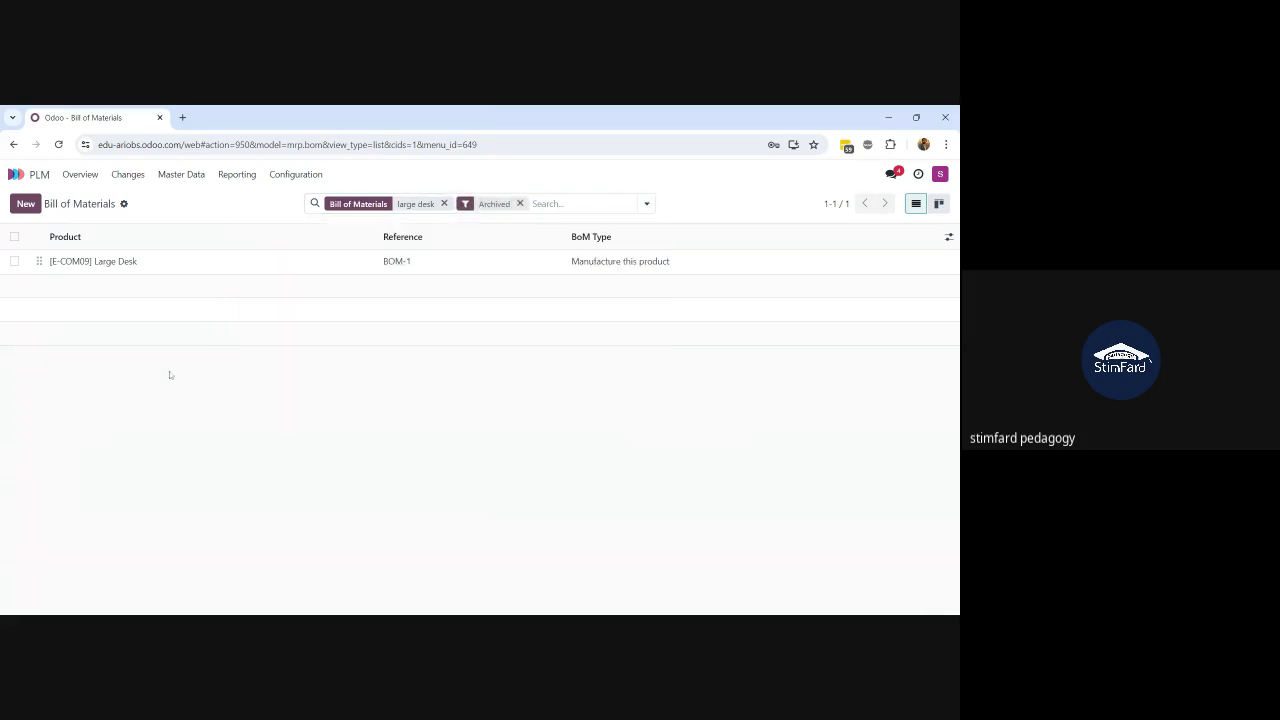
{"action": "left_click", "coordinate": [161, 268]}
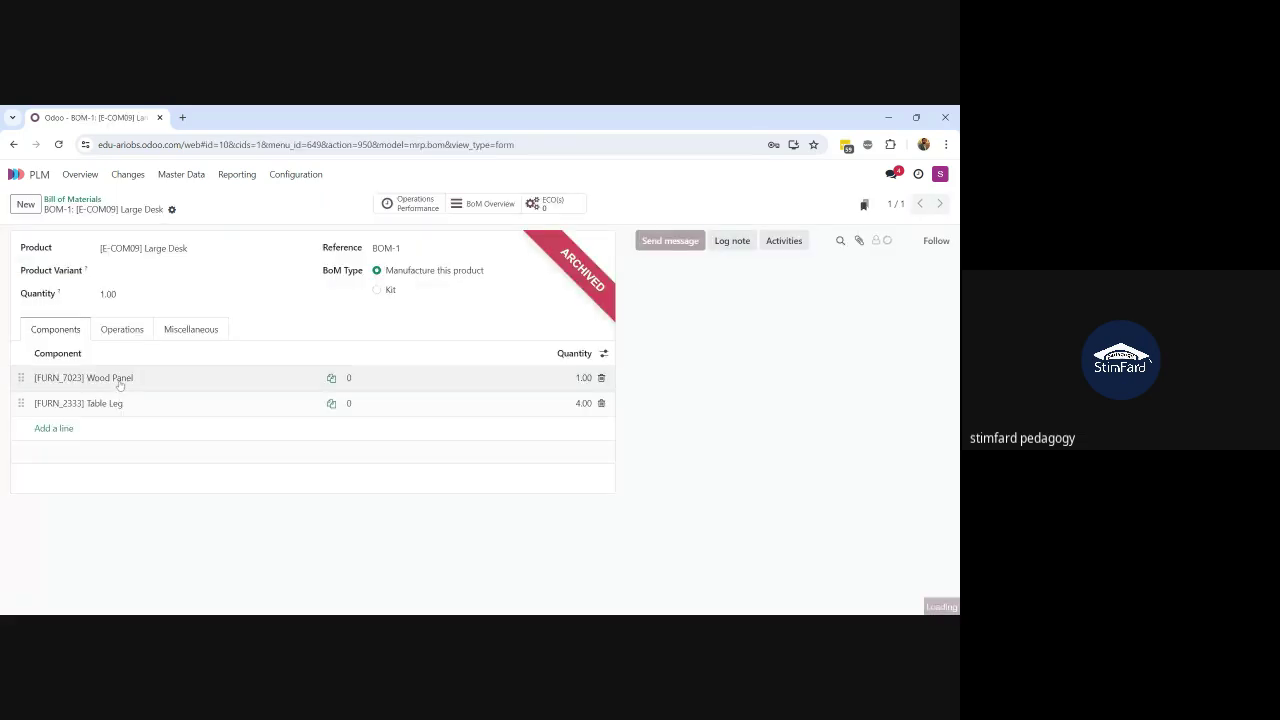
{"action": "left_click", "coordinate": [200, 330]}
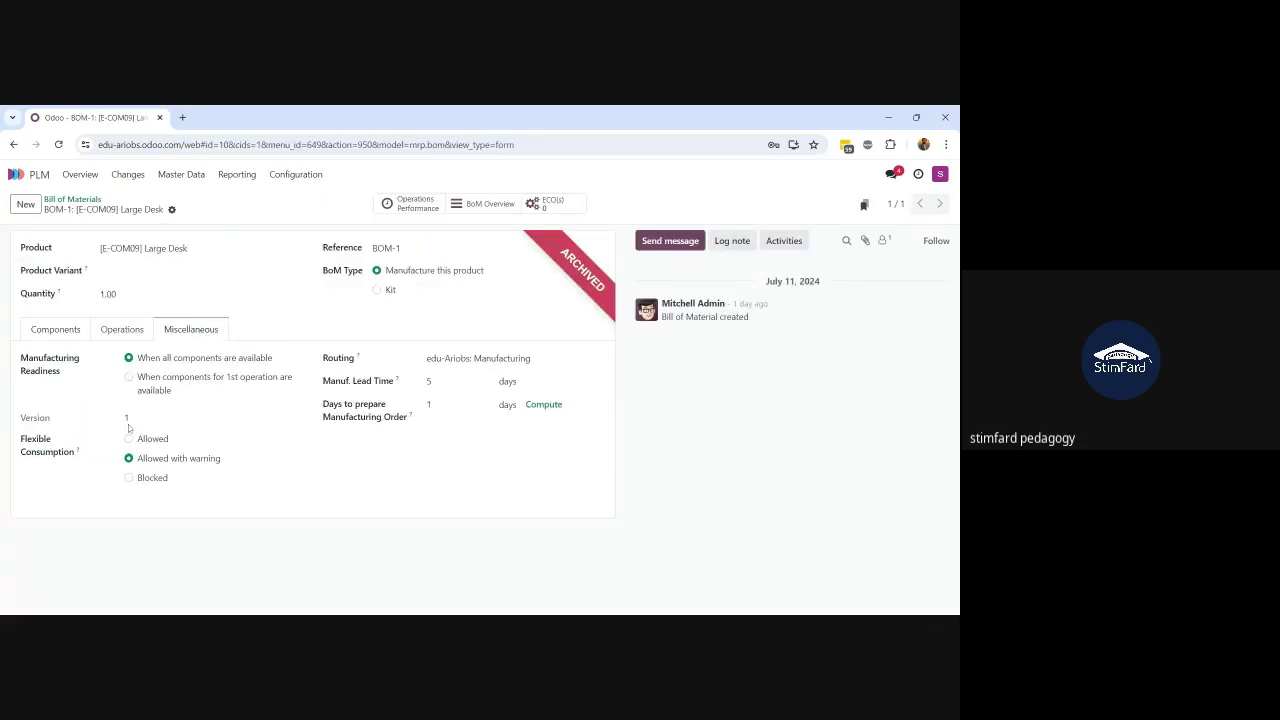
{"action": "left_click_drag", "start_coordinate": [130, 424], "coordinate": [117, 425]}
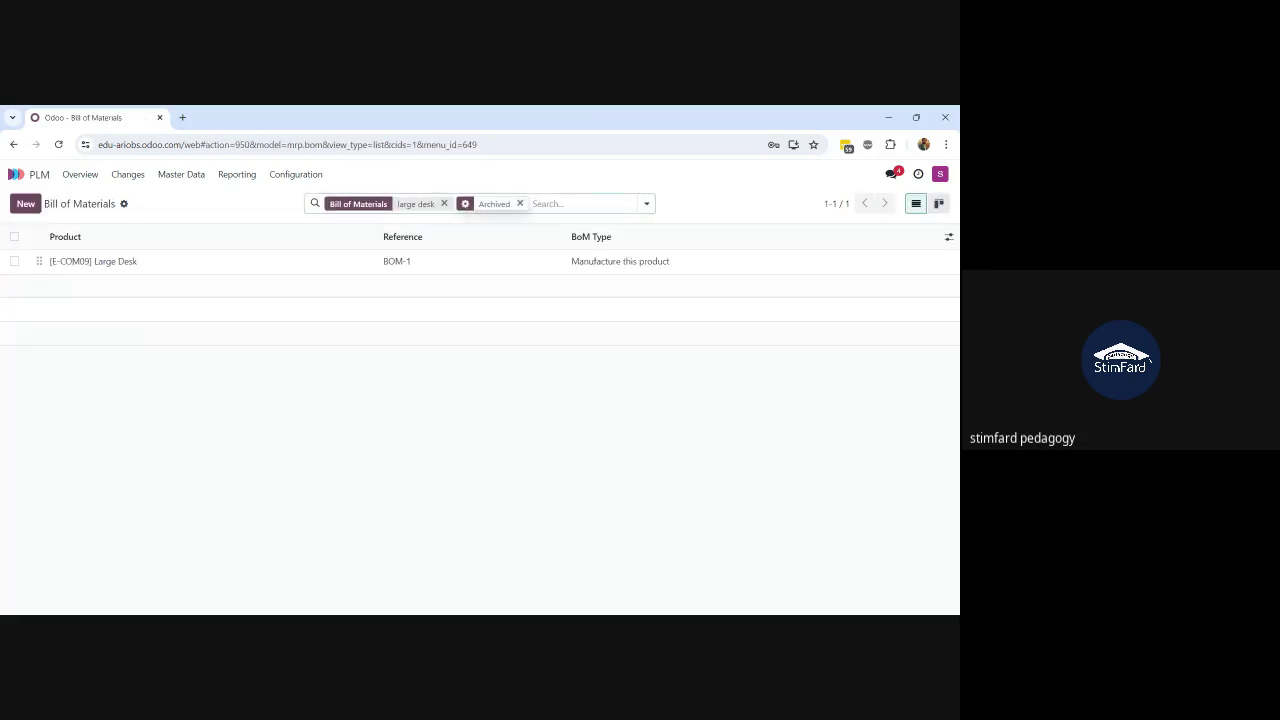
Step: Remove the Archived filter and review the current Large Desk BoM's component lines
{"action": "left_click", "coordinate": [522, 205]}
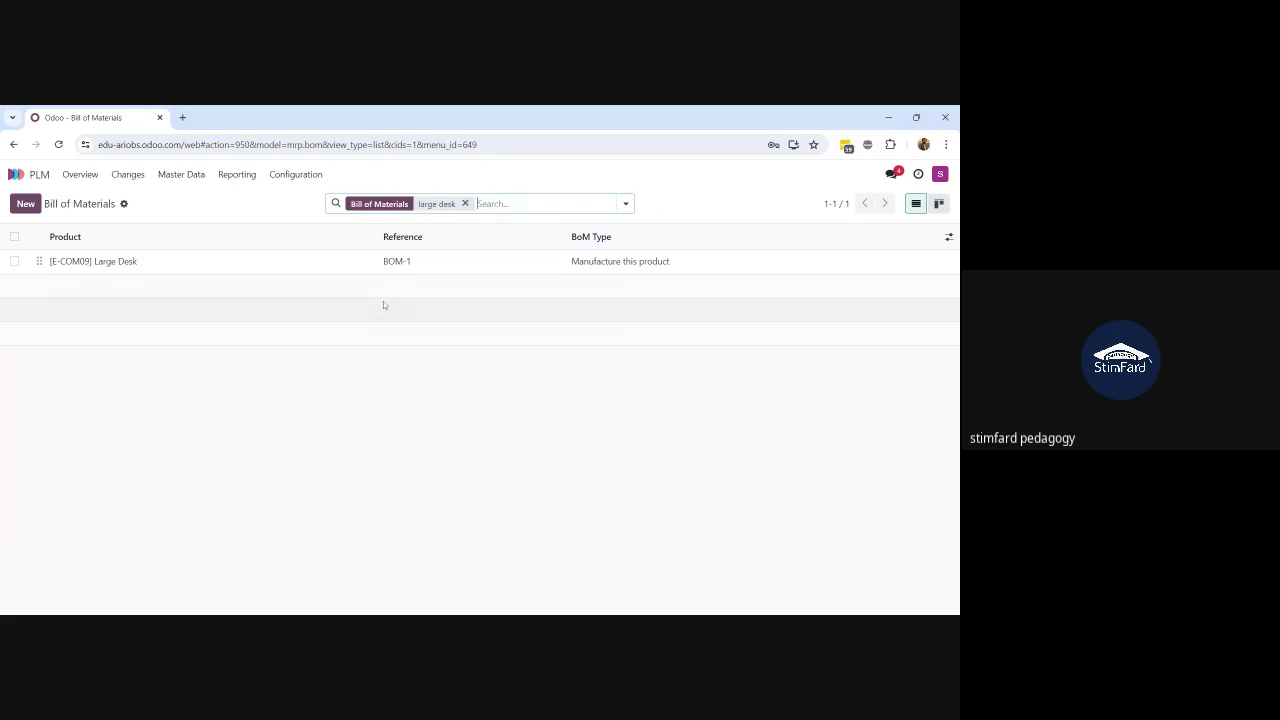
{"action": "left_click", "coordinate": [281, 272]}
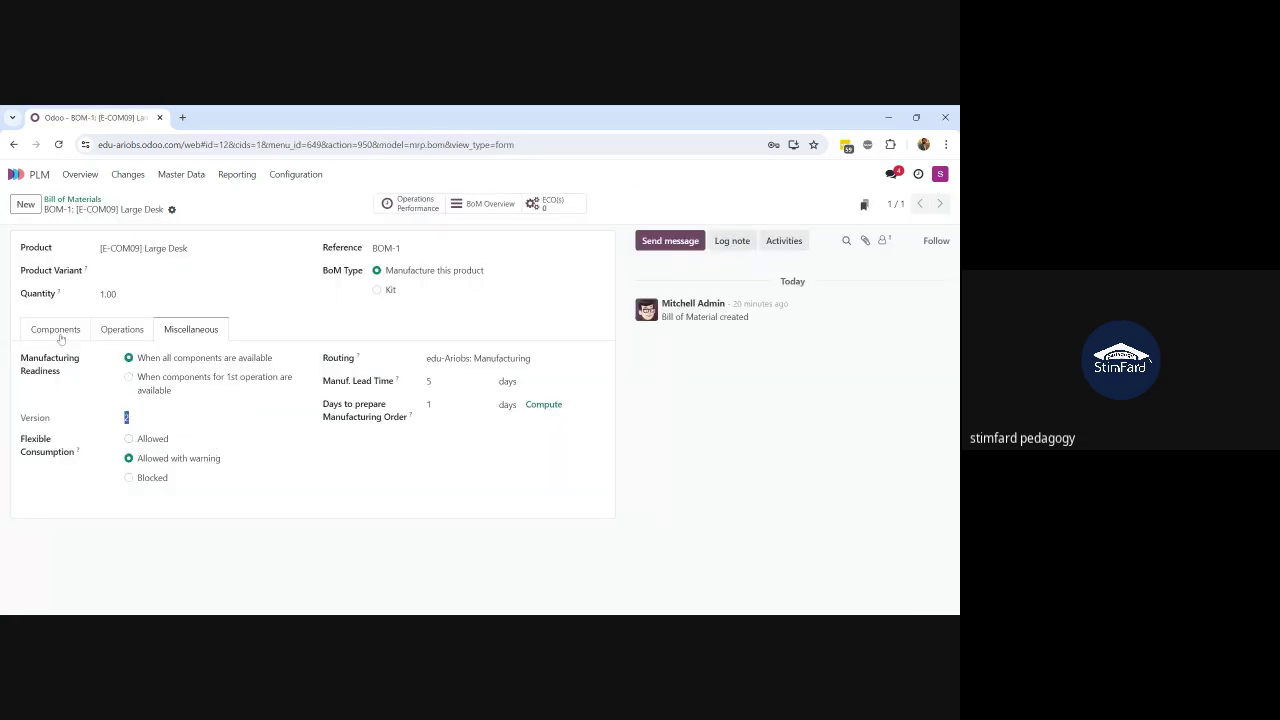
{"action": "left_click", "coordinate": [56, 329]}
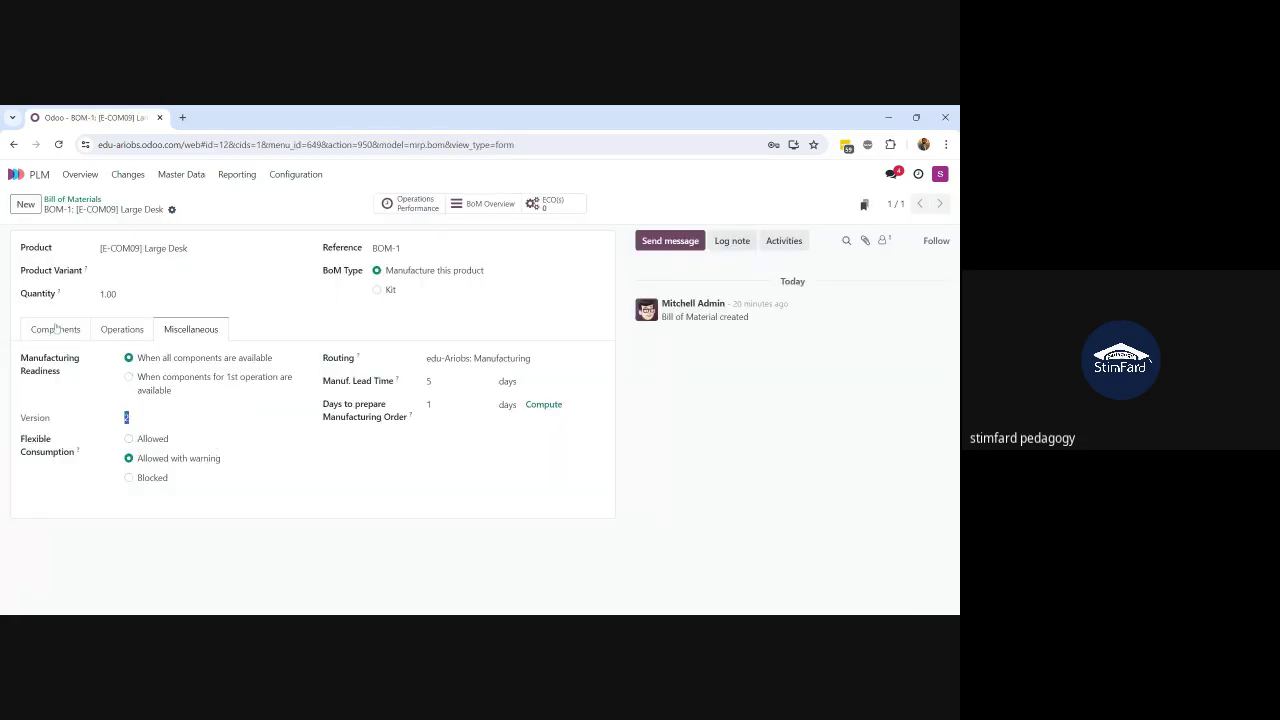
{"action": "left_click", "coordinate": [128, 175]}
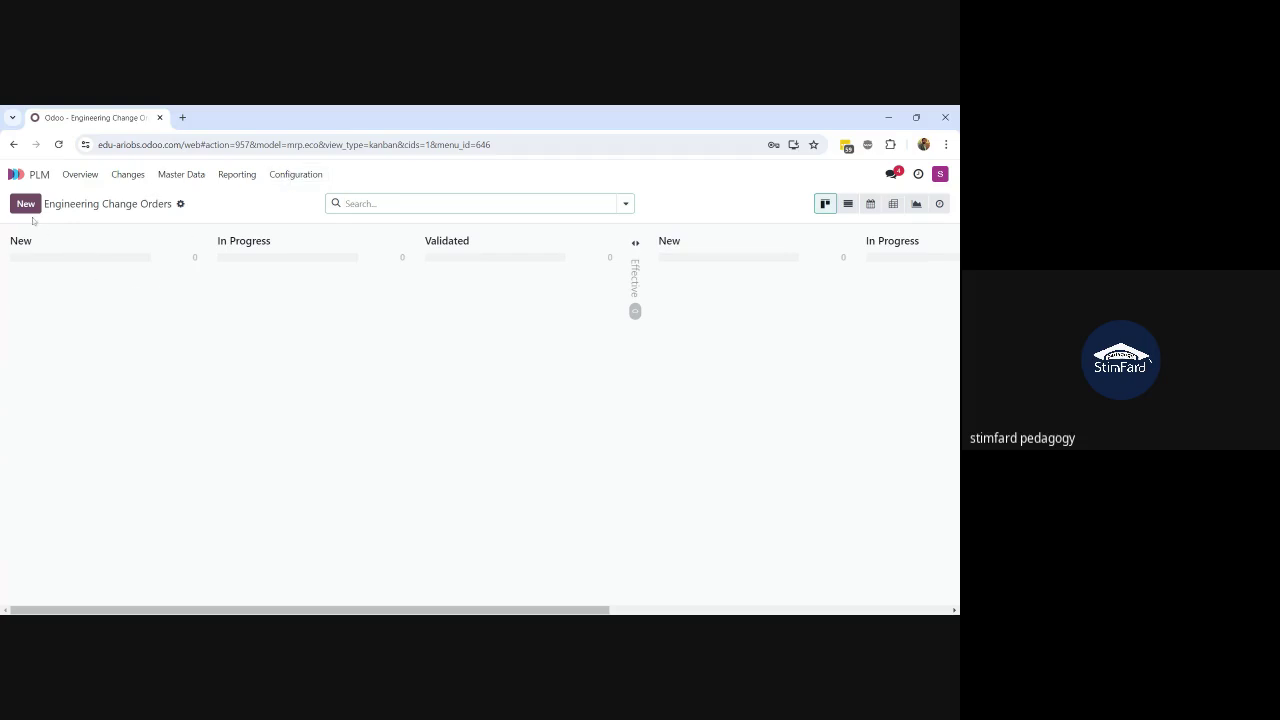
Step: Create a new change order described as 'change in BOM'
{"action": "left_click", "coordinate": [25, 203]}
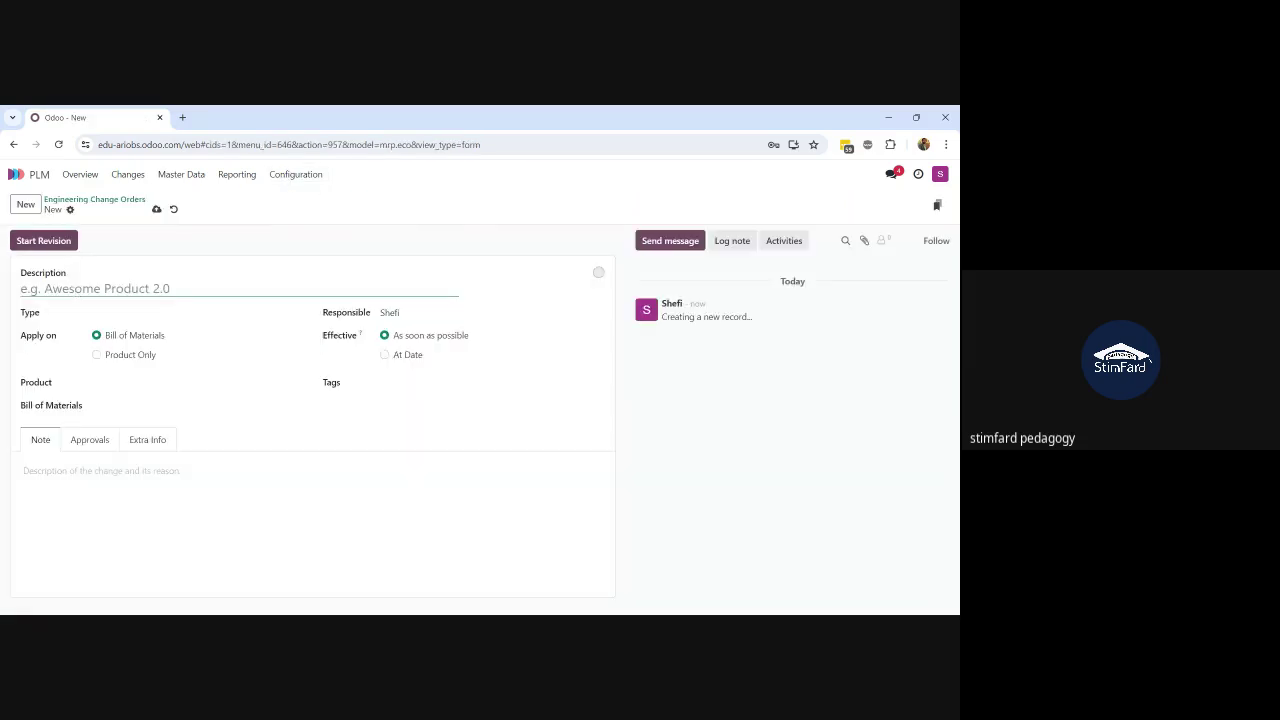
{"action": "type", "text": "cha"}
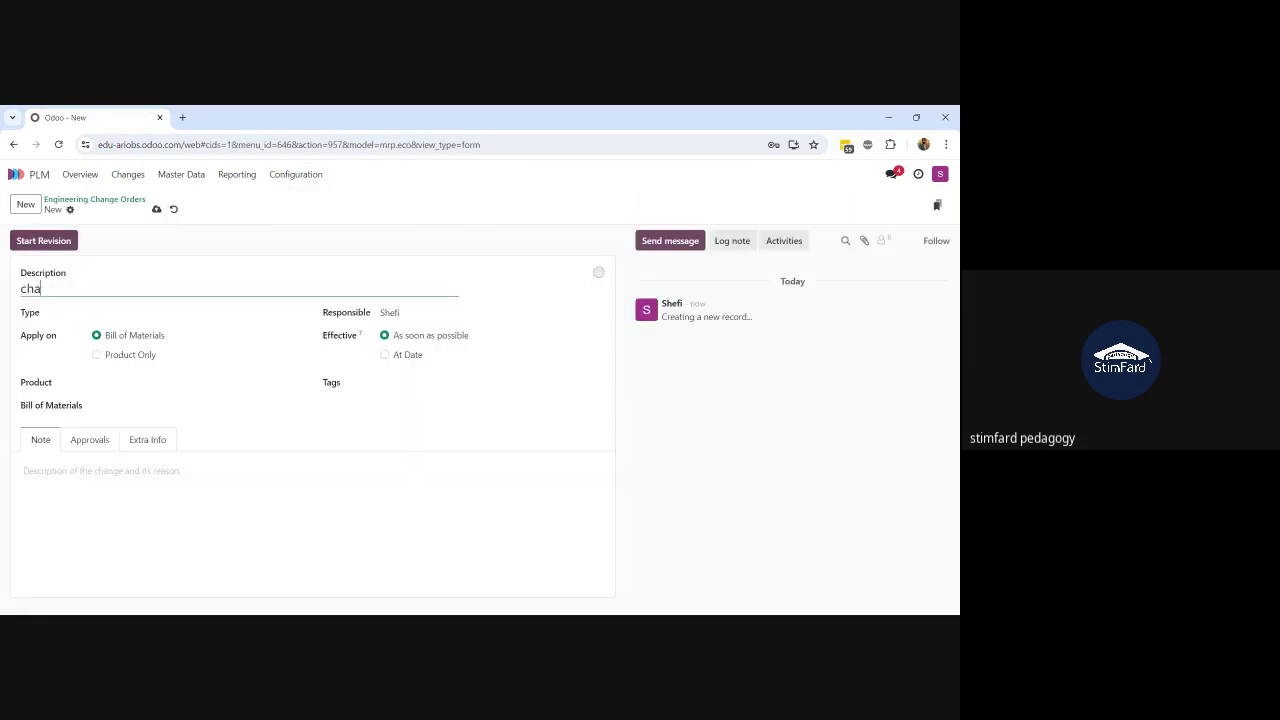
{"action": "type", "text": "nghe ib BOM"}
{"action": "key", "text": "BackSpace"}
{"action": "type", "text": "n"}
{"action": "key", "text": "BackSpace"}
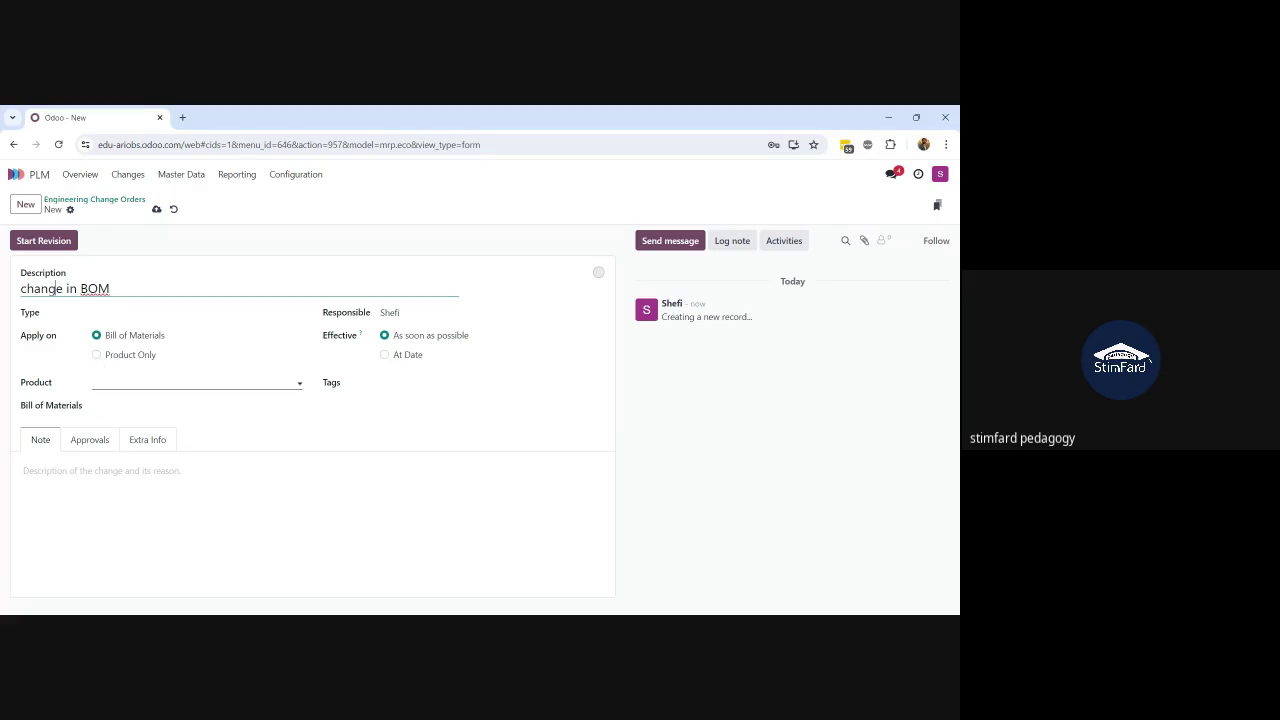
Step: Set type BOM Updates, product [E-COM09] Large Desk and note 'Test', save, and start the revision
{"action": "left_click", "coordinate": [180, 383]}
{"action": "left_click", "coordinate": [180, 313]}
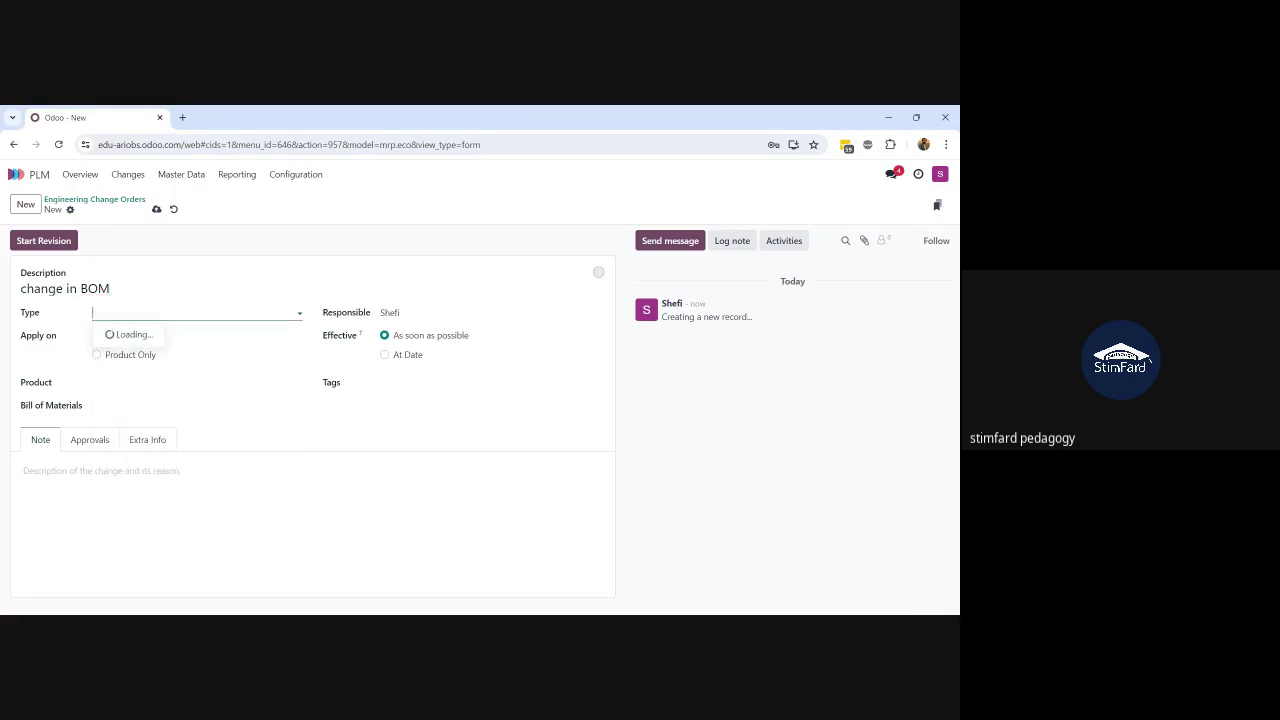
{"action": "left_click", "coordinate": [136, 350]}
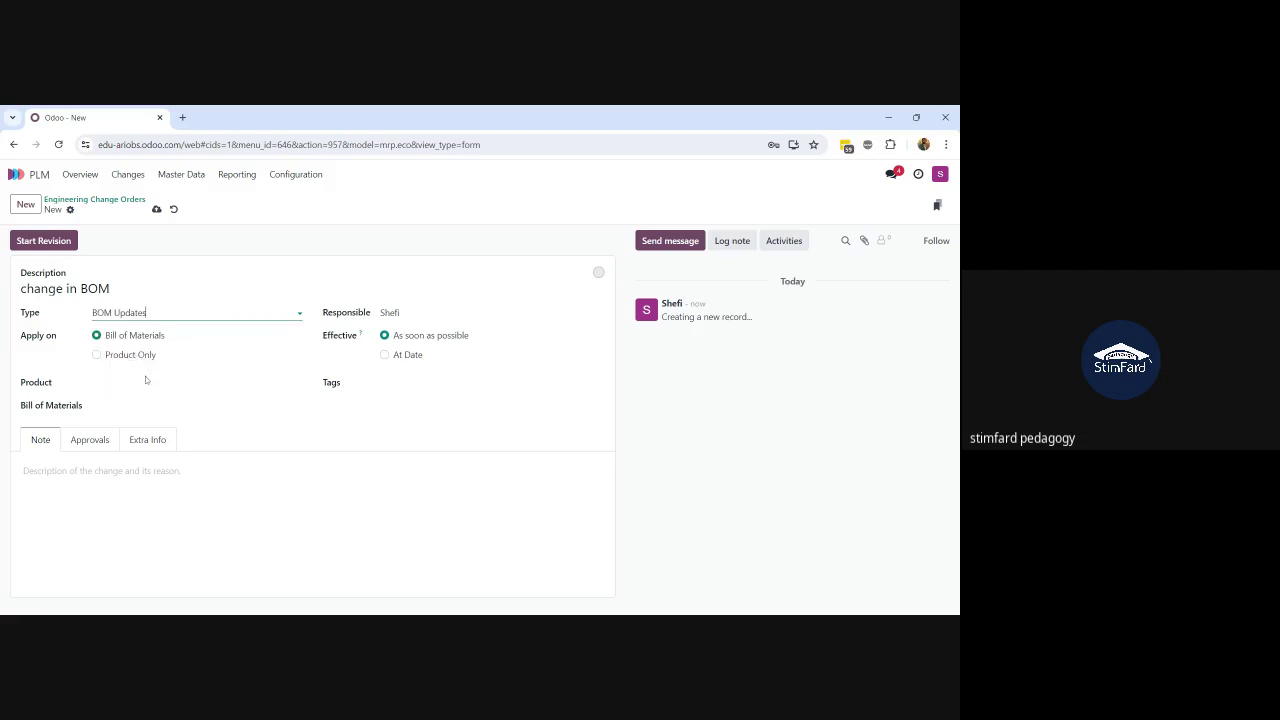
{"action": "left_click", "coordinate": [145, 382]}
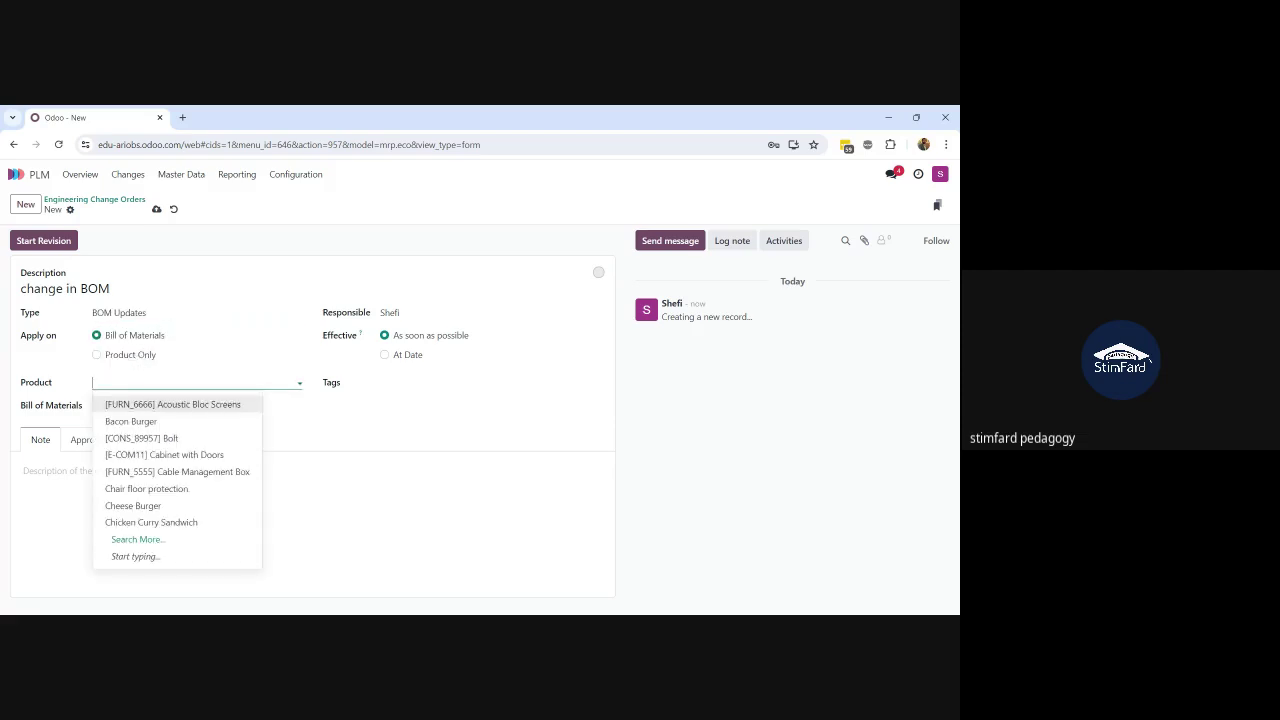
{"action": "type", "text": "la"}
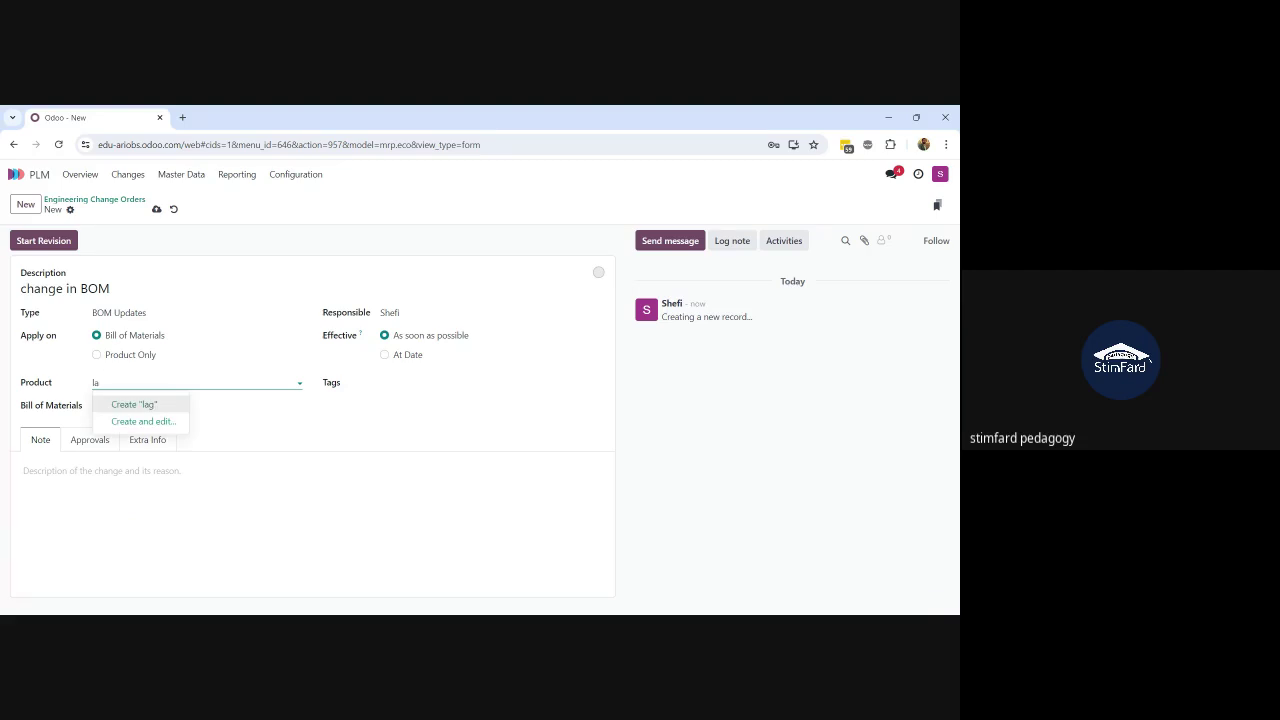
{"action": "type", "text": "grge"}
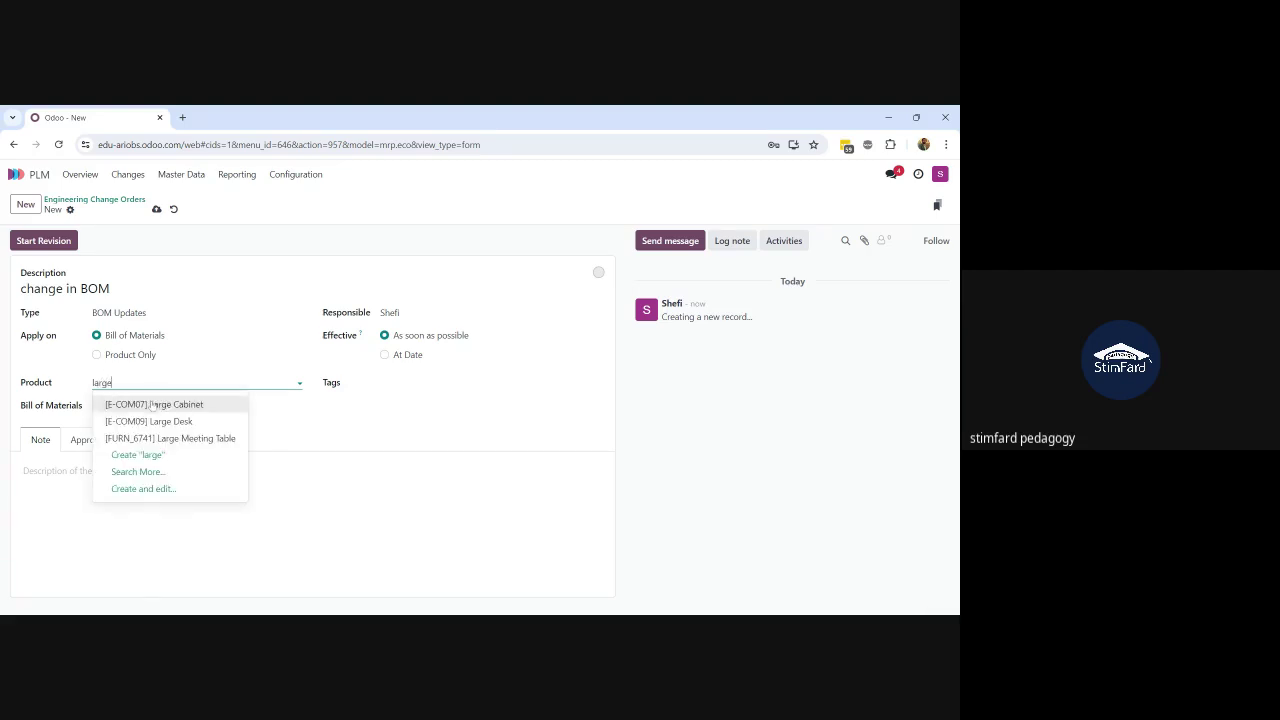
{"action": "left_click", "coordinate": [153, 421]}
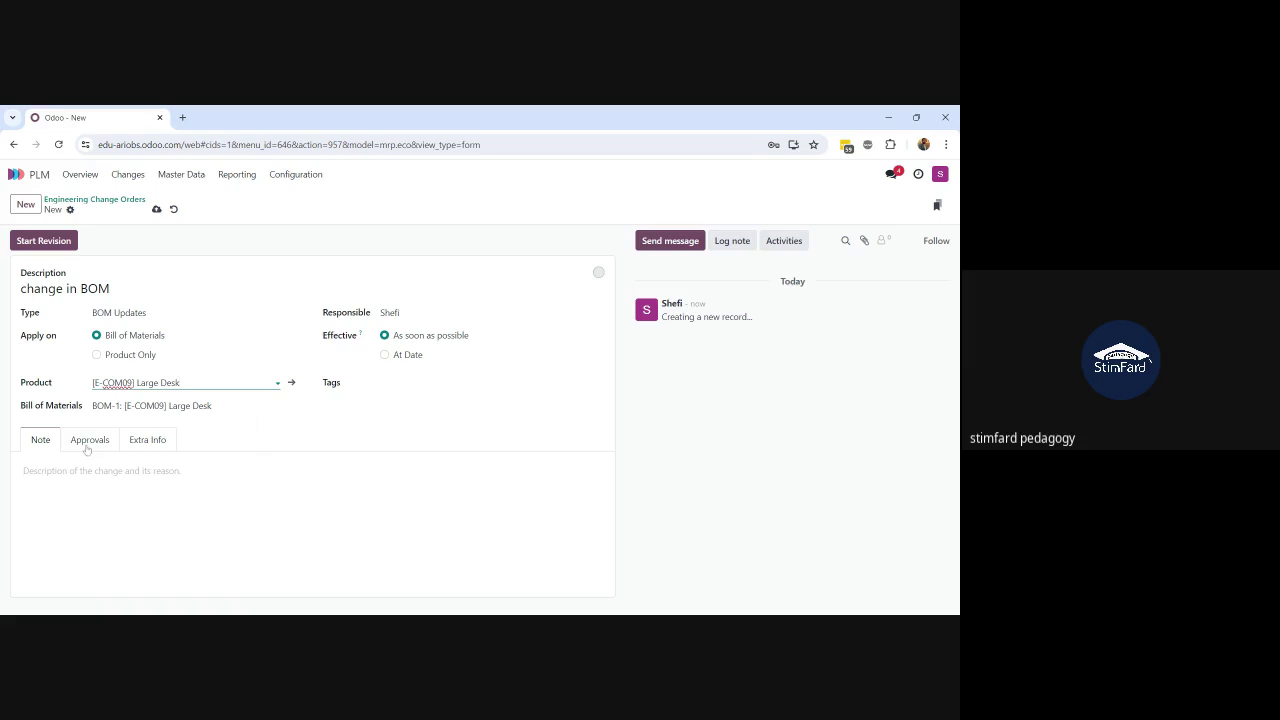
{"action": "left_click", "coordinate": [55, 468]}
{"action": "type", "text": "Test"}
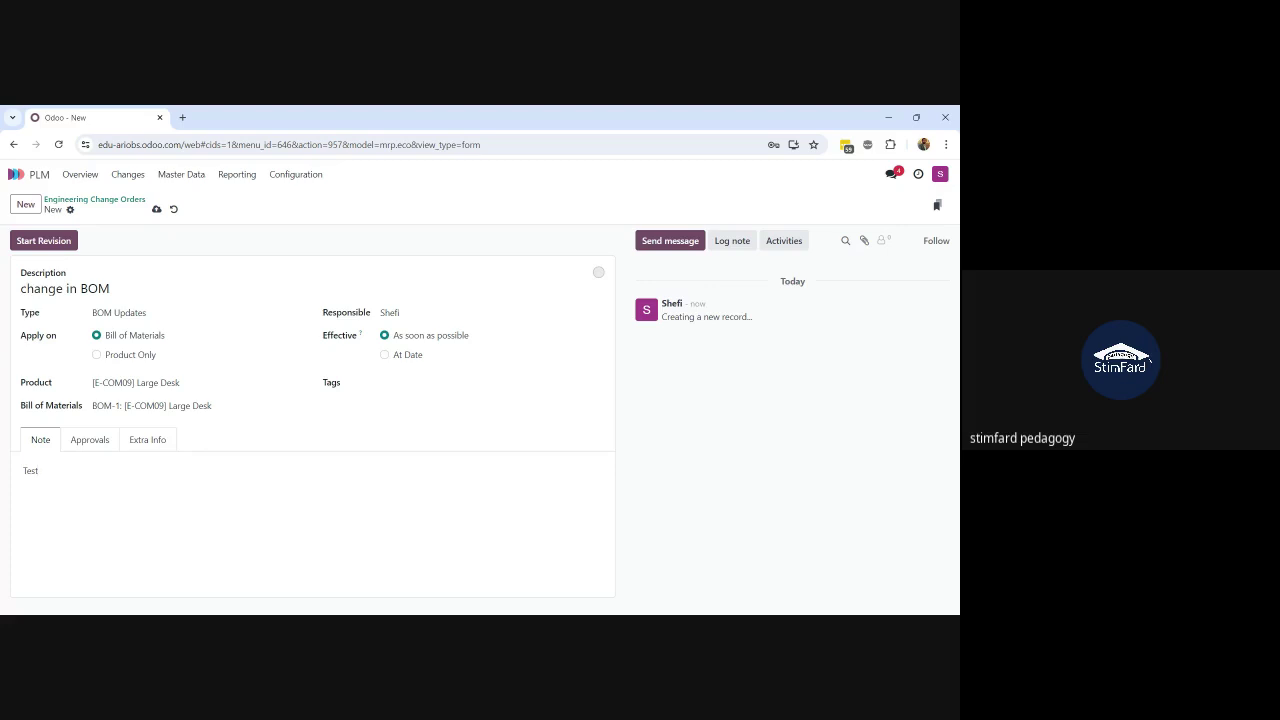
{"action": "left_click", "coordinate": [157, 209]}
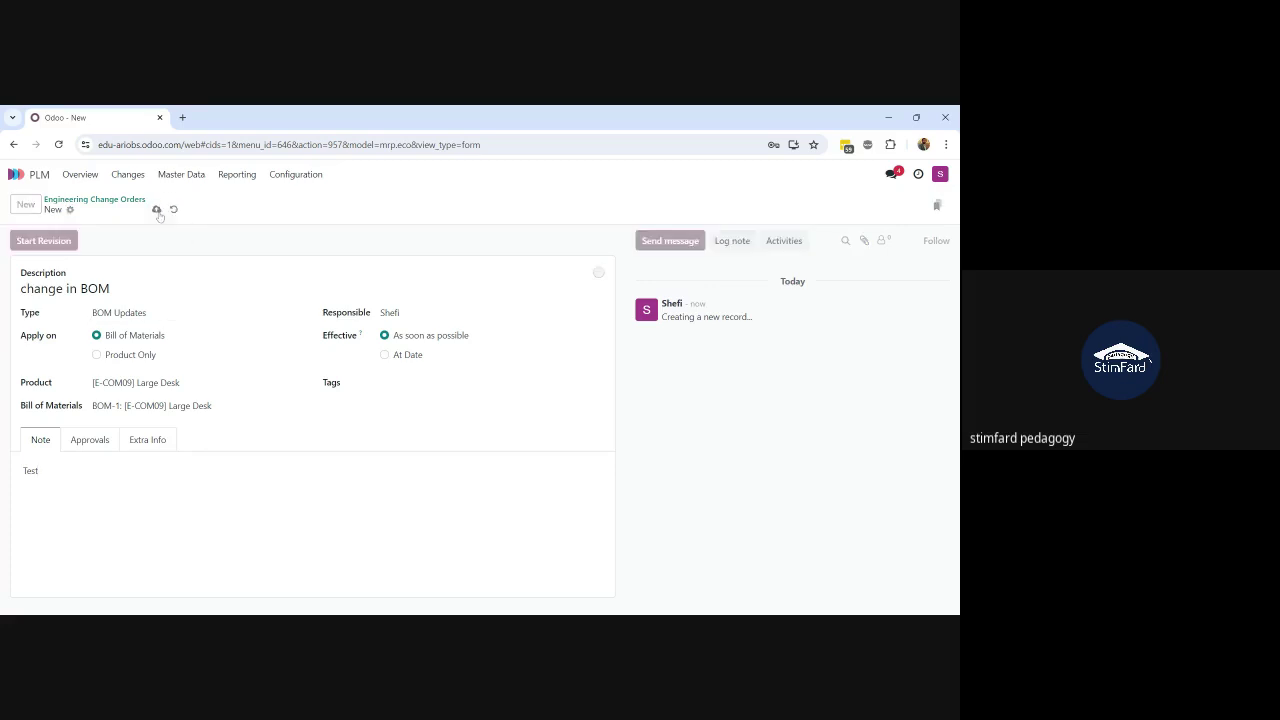
{"action": "left_click", "coordinate": [60, 241]}
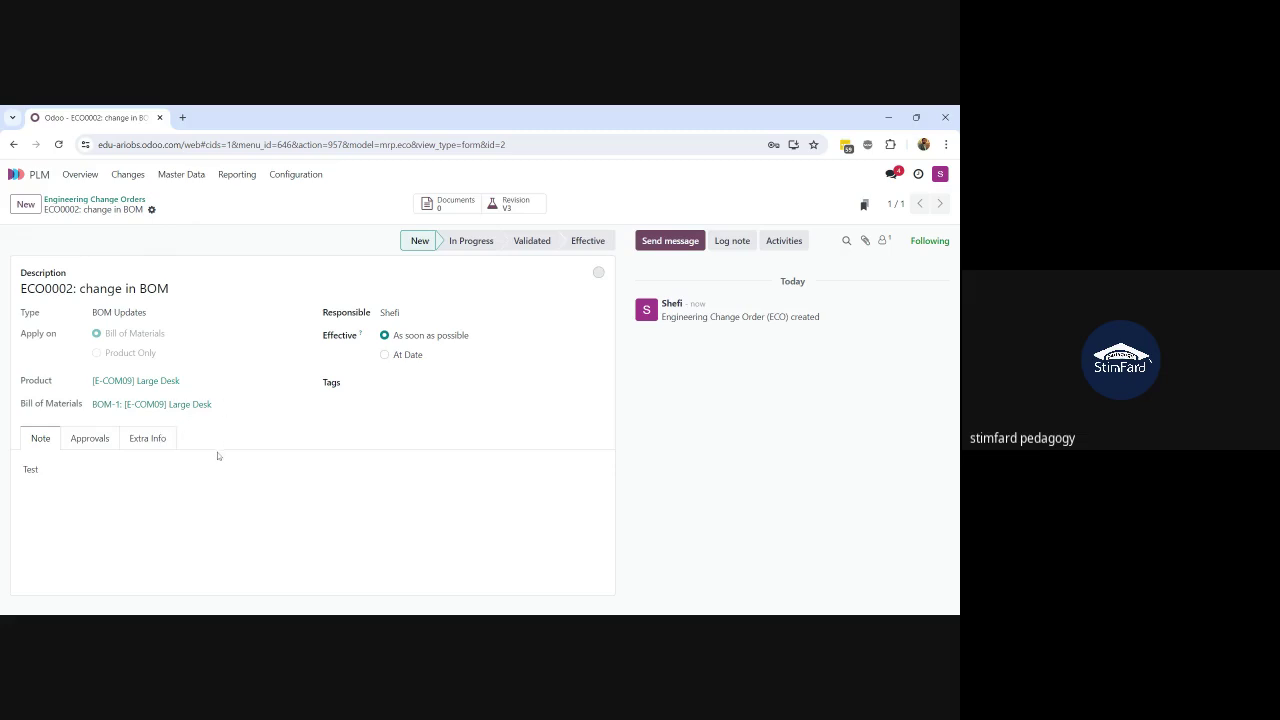
Step: In the revised Large Desk BoM, set Table Leg quantity to 3 and Wood Panel to 2
{"action": "left_click", "coordinate": [517, 210]}
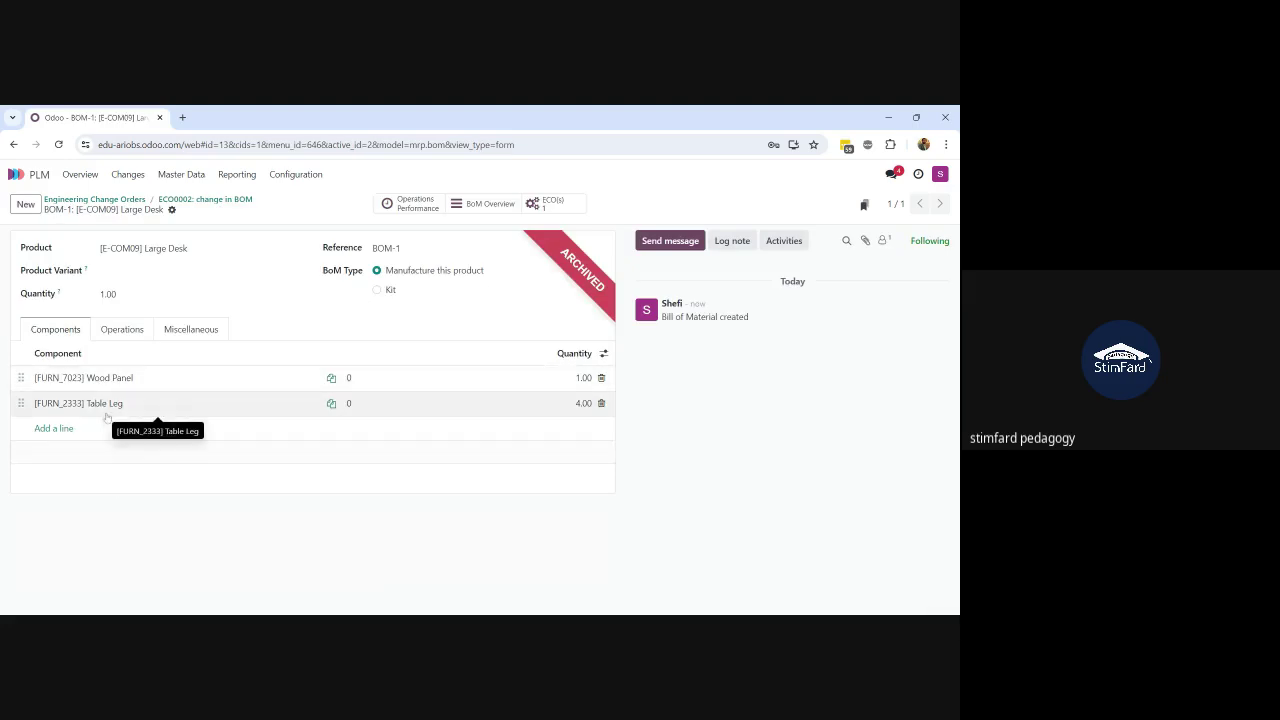
{"action": "left_click", "coordinate": [586, 410]}
{"action": "type", "text": "3"}
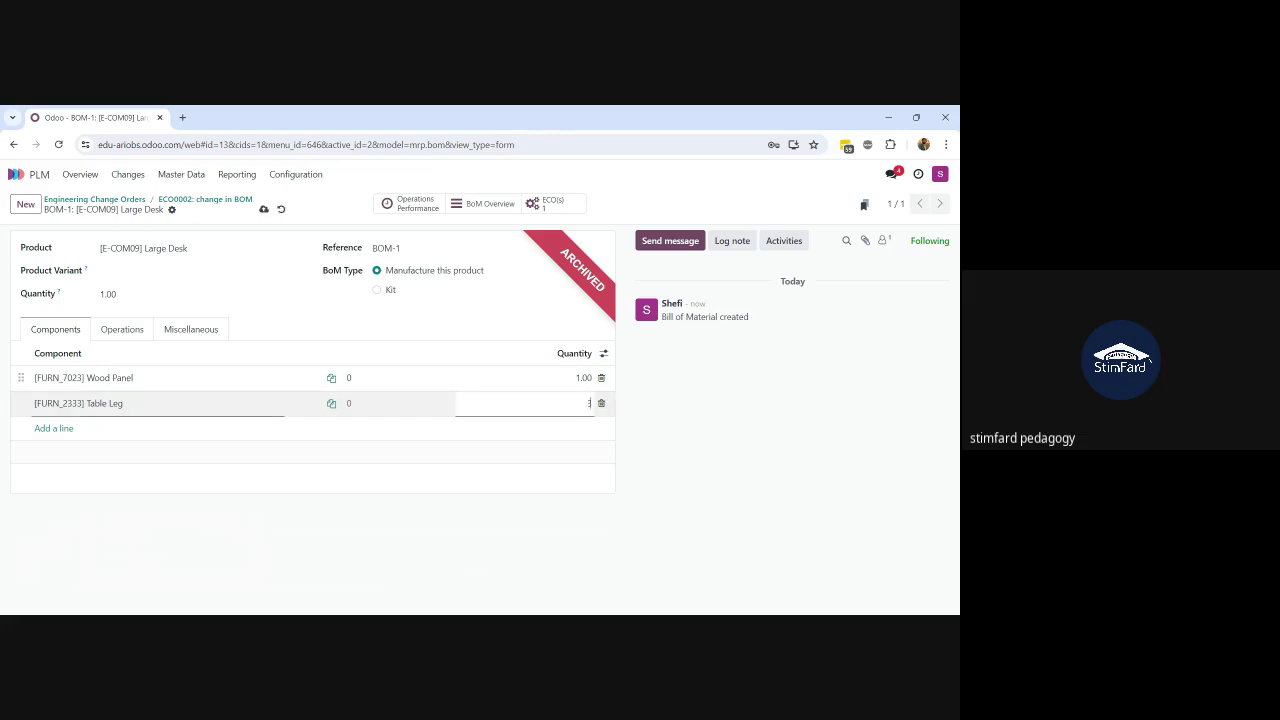
{"action": "left_click", "coordinate": [262, 209]}
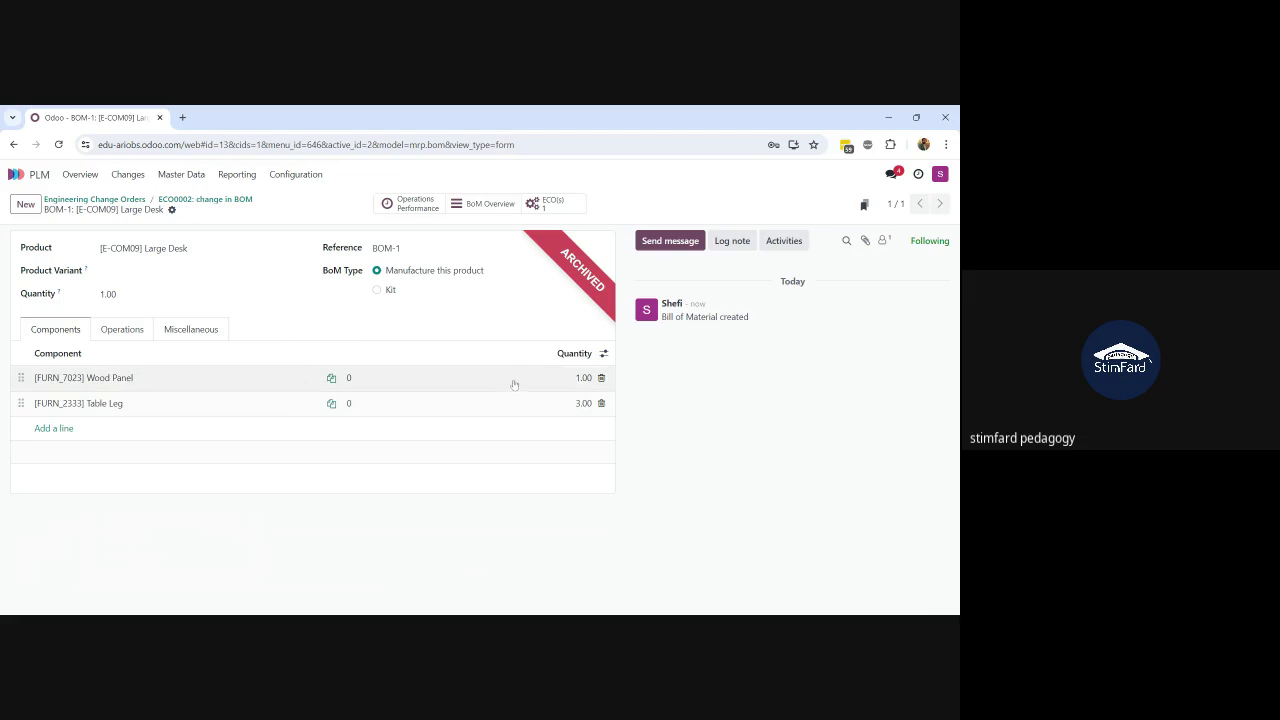
{"action": "left_click", "coordinate": [581, 380]}
{"action": "type", "text": "2"}
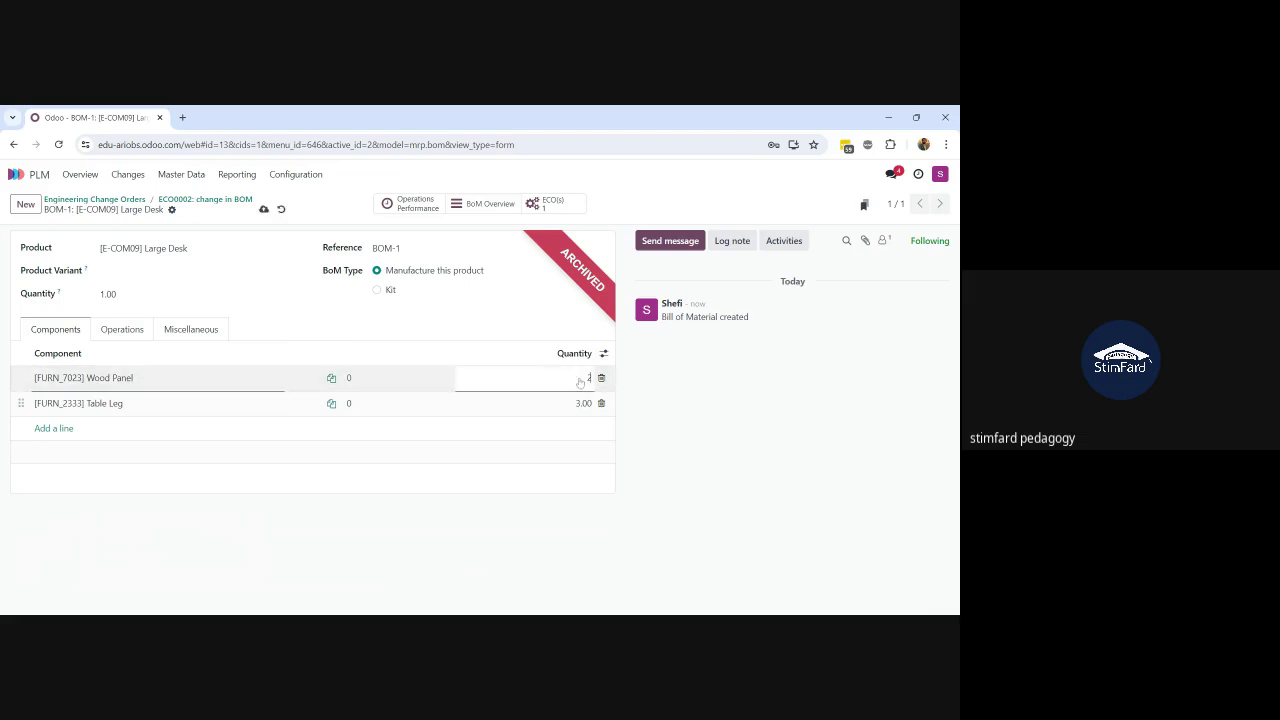
{"action": "left_click", "coordinate": [264, 208]}
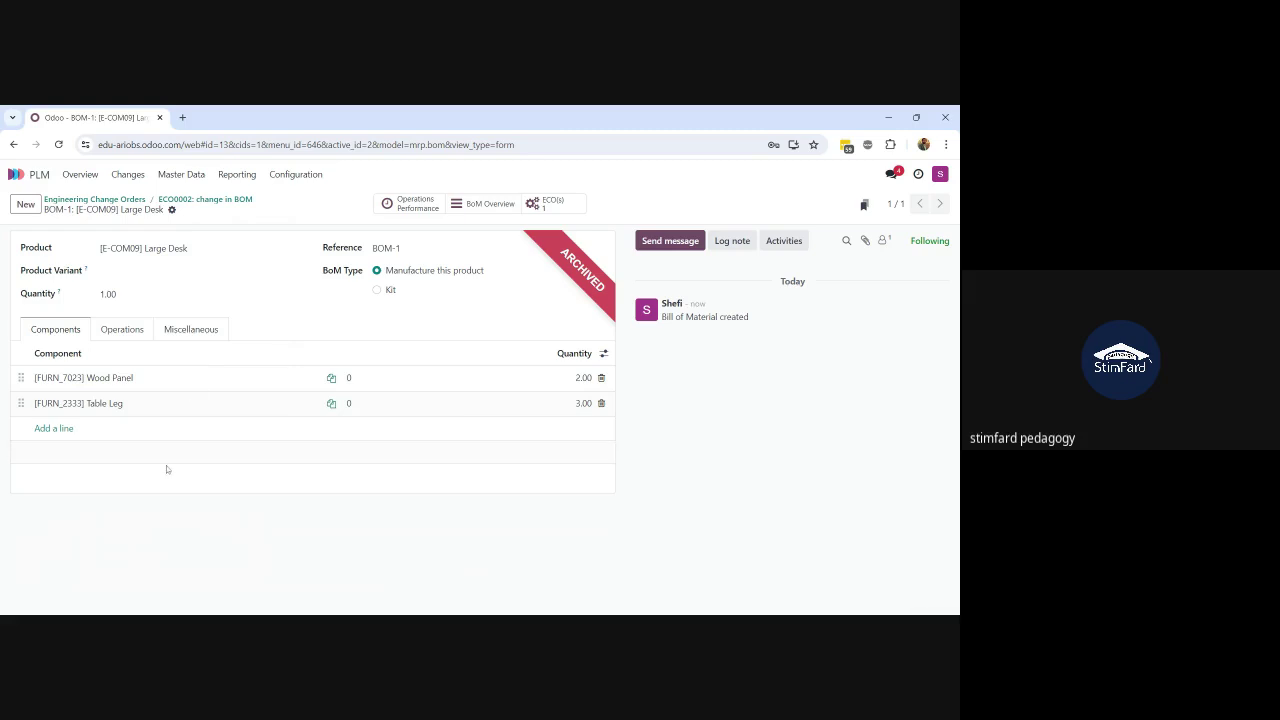
{"action": "left_click", "coordinate": [204, 202]}
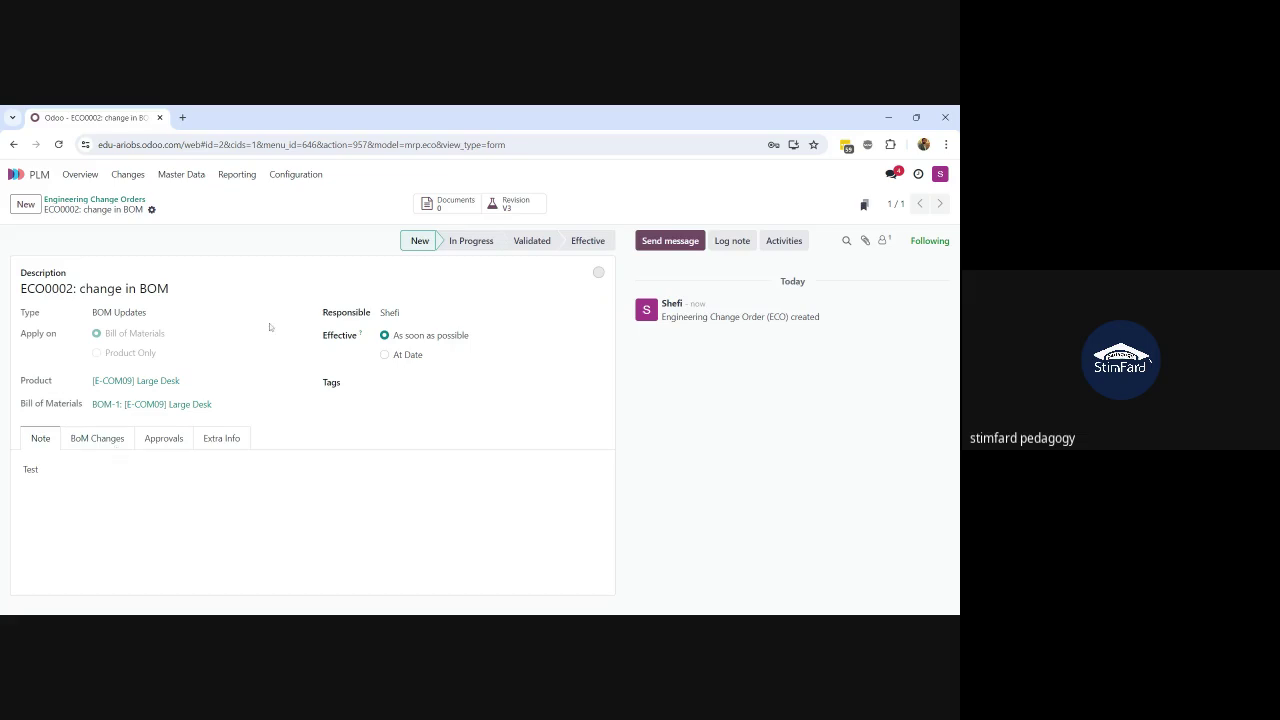
Step: Move ECO0002 to In Progress, save, and reopen its card from the kanban board
{"action": "left_click", "coordinate": [471, 240]}
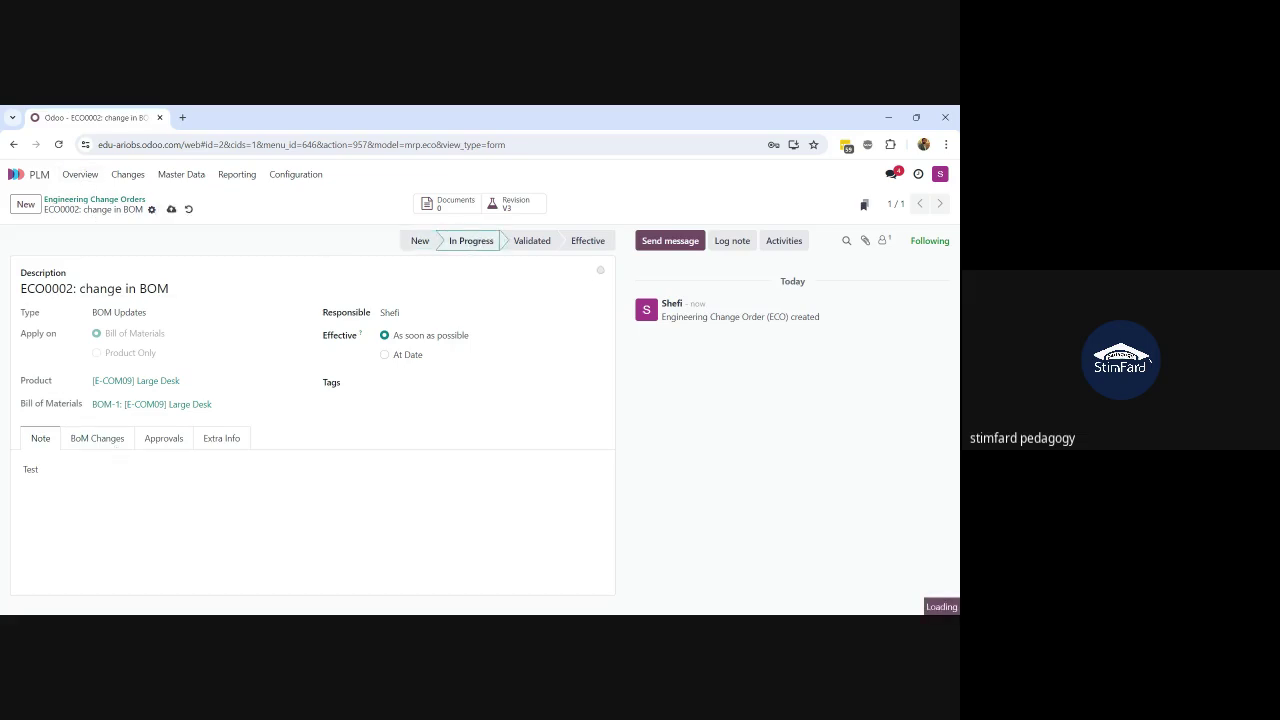
{"action": "left_click", "coordinate": [171, 210]}
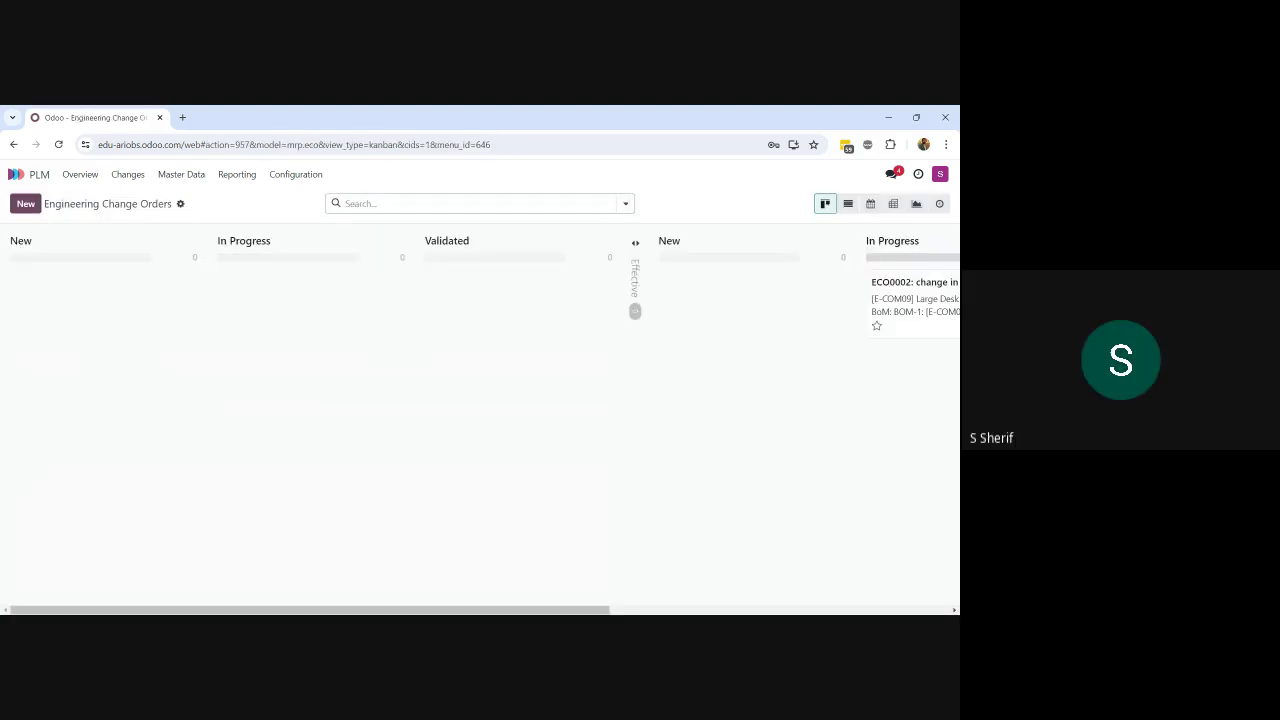
{"action": "scroll", "coordinate": [533, 357], "scroll_direction": "right", "scroll_amount": 7}
{"action": "scroll", "coordinate": [533, 358], "scroll_direction": "right", "scroll_amount": 1}
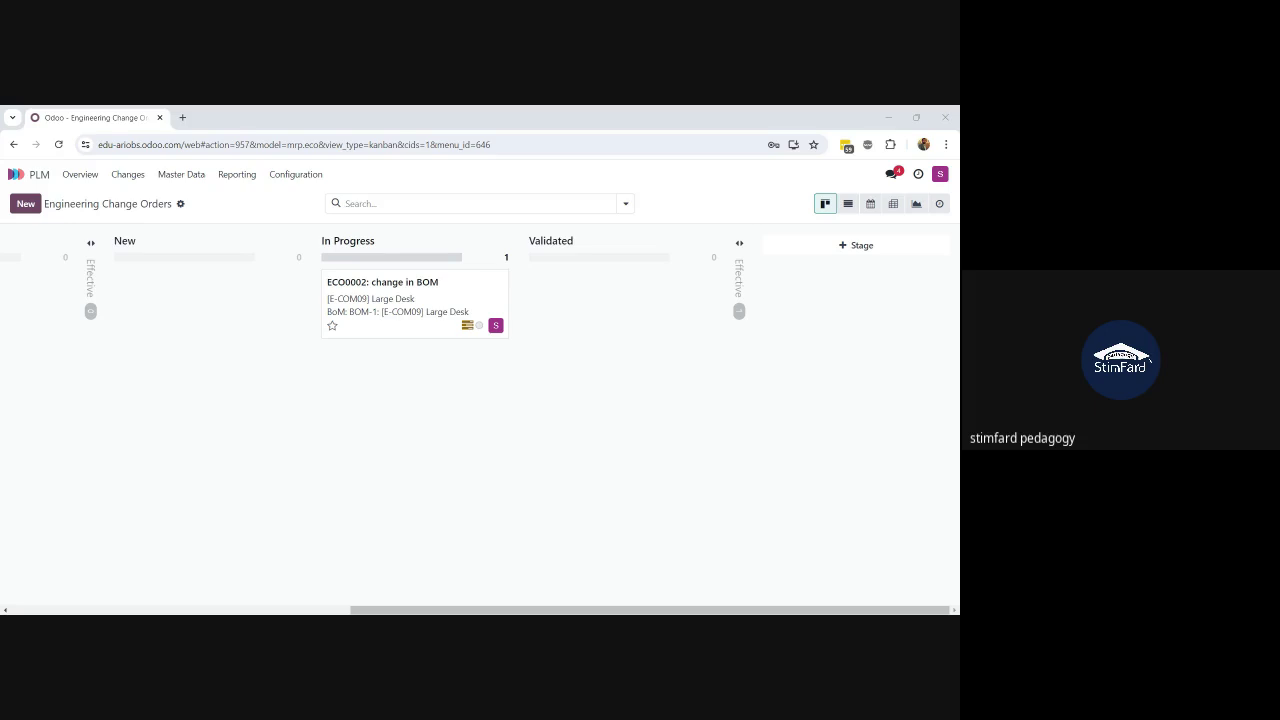
{"action": "key", "text": "alt+Tab"}
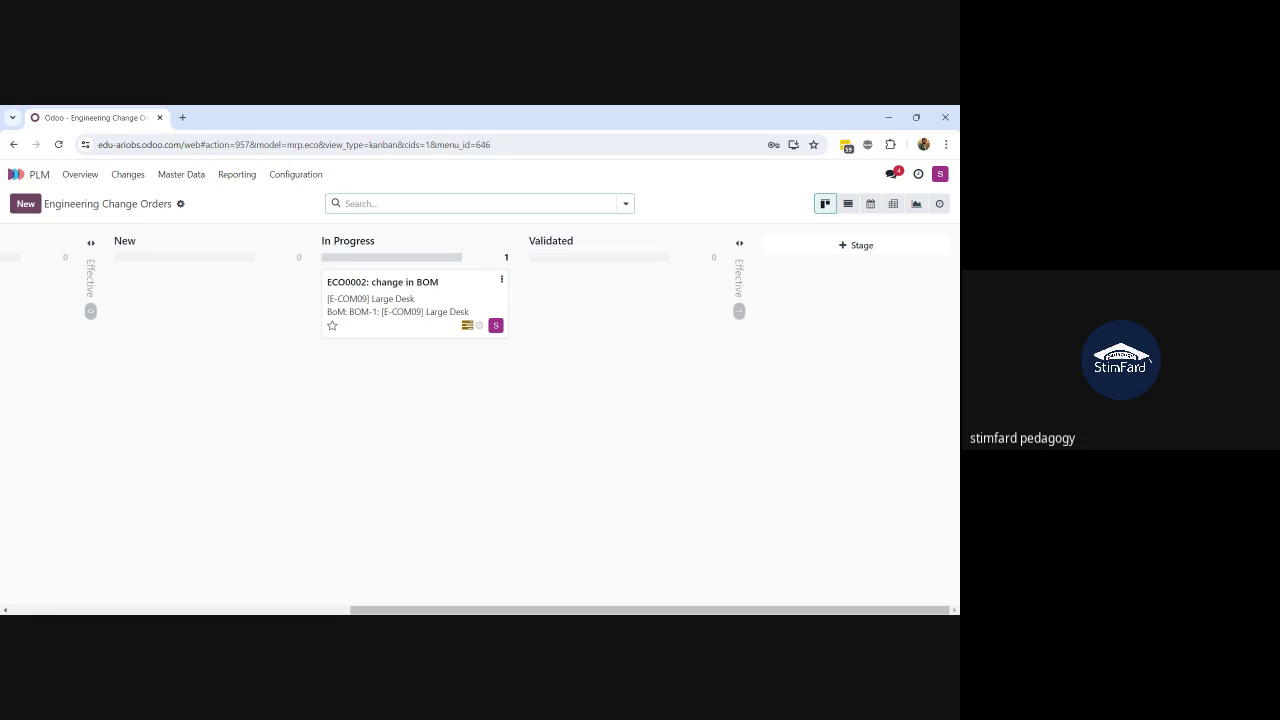
{"action": "left_click", "coordinate": [435, 307]}
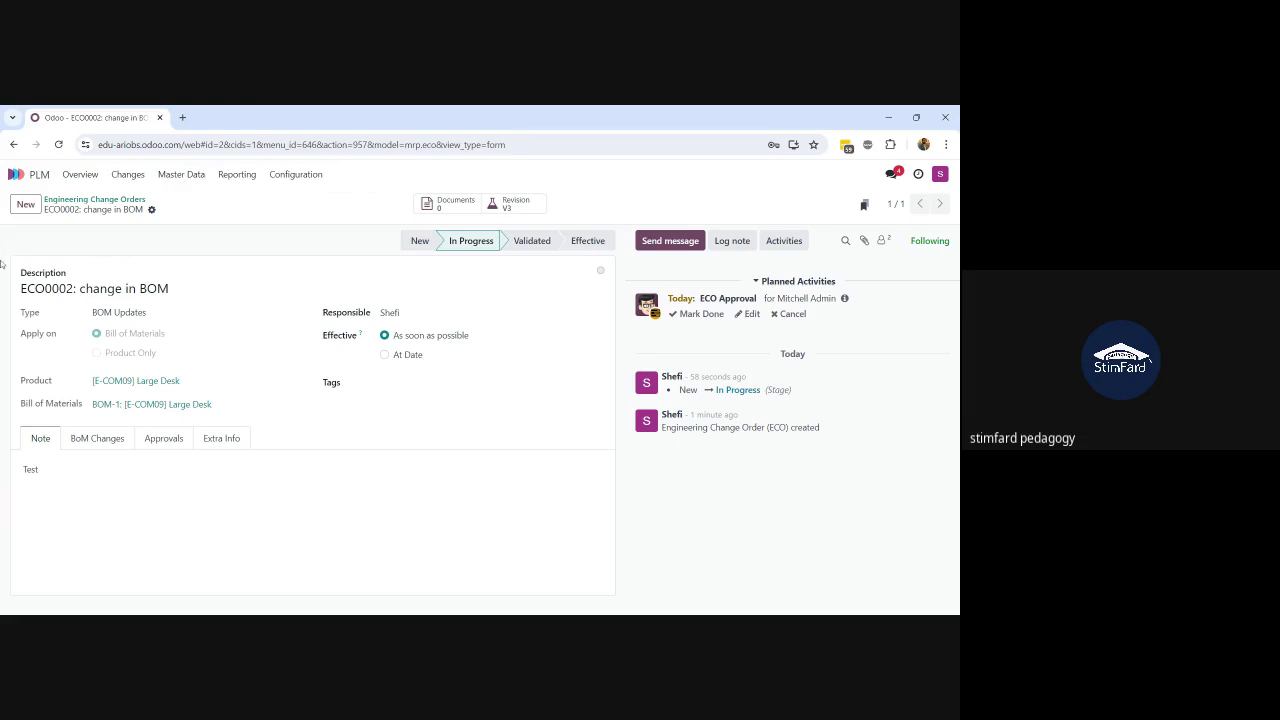
Step: View ECO0002's Approvals tab, then open a new browser tab and enter 'odoo'
{"action": "left_click", "coordinate": [163, 449]}
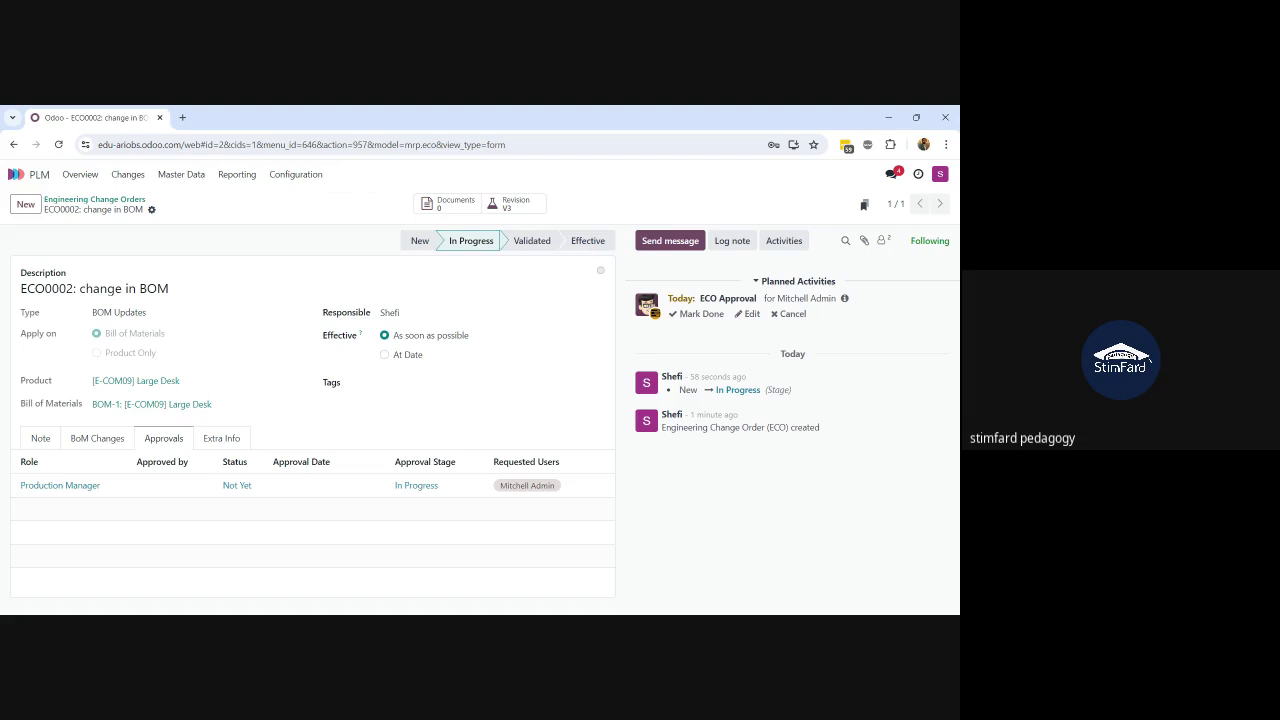
{"action": "left_click", "coordinate": [182, 117]}
{"action": "type", "text": "odoo.com"}
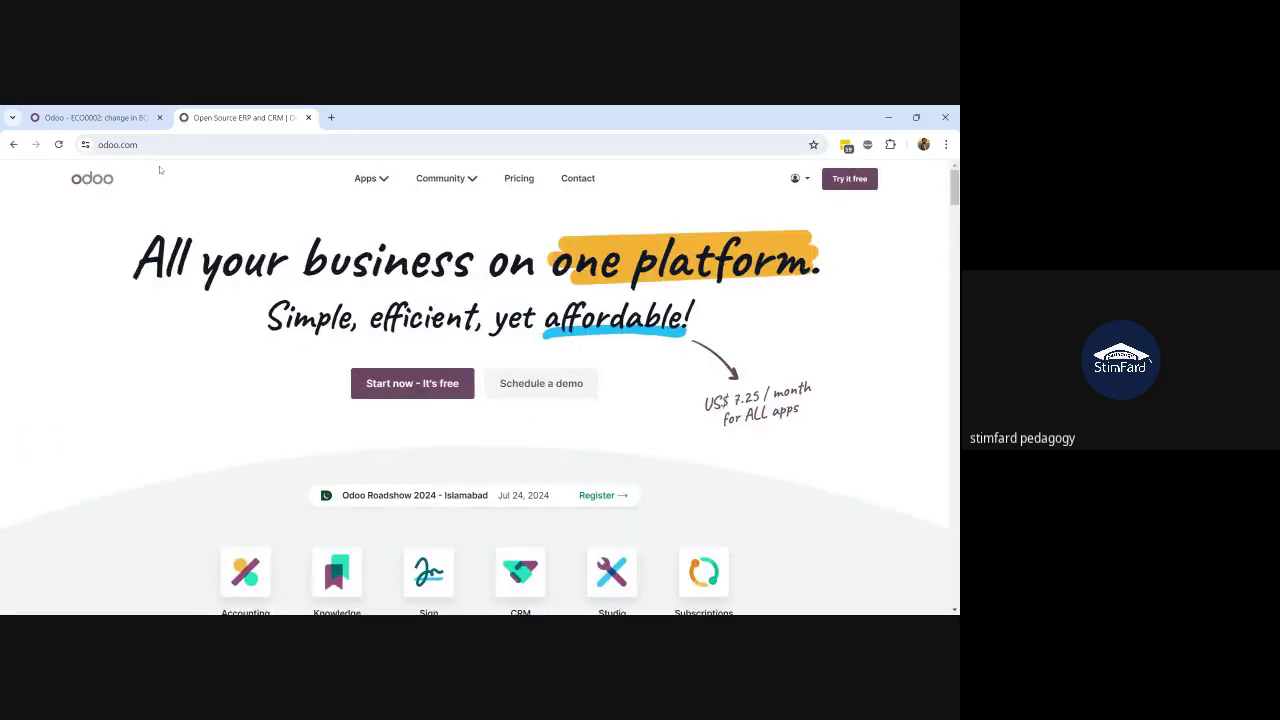
Step: Connect to the edu-ariobs database from My Databases on the Odoo website
{"action": "left_click", "coordinate": [812, 188]}
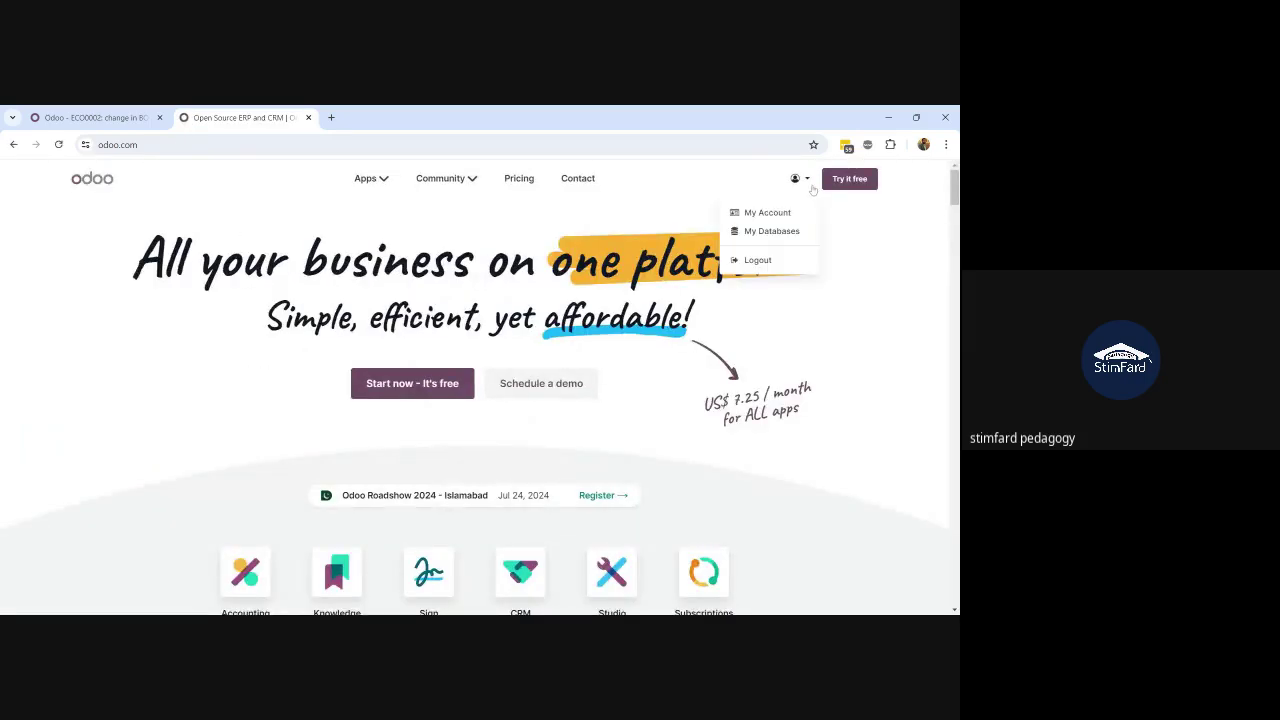
{"action": "left_click", "coordinate": [772, 231]}
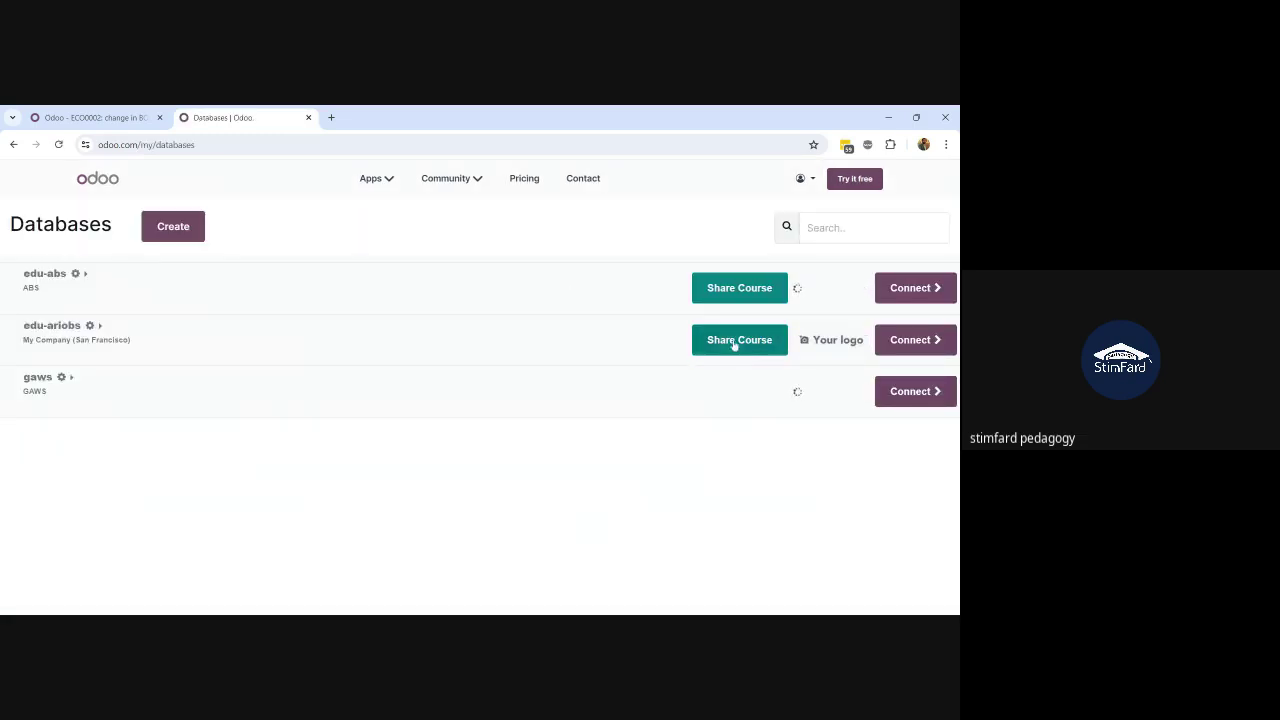
{"action": "left_click", "coordinate": [905, 340]}
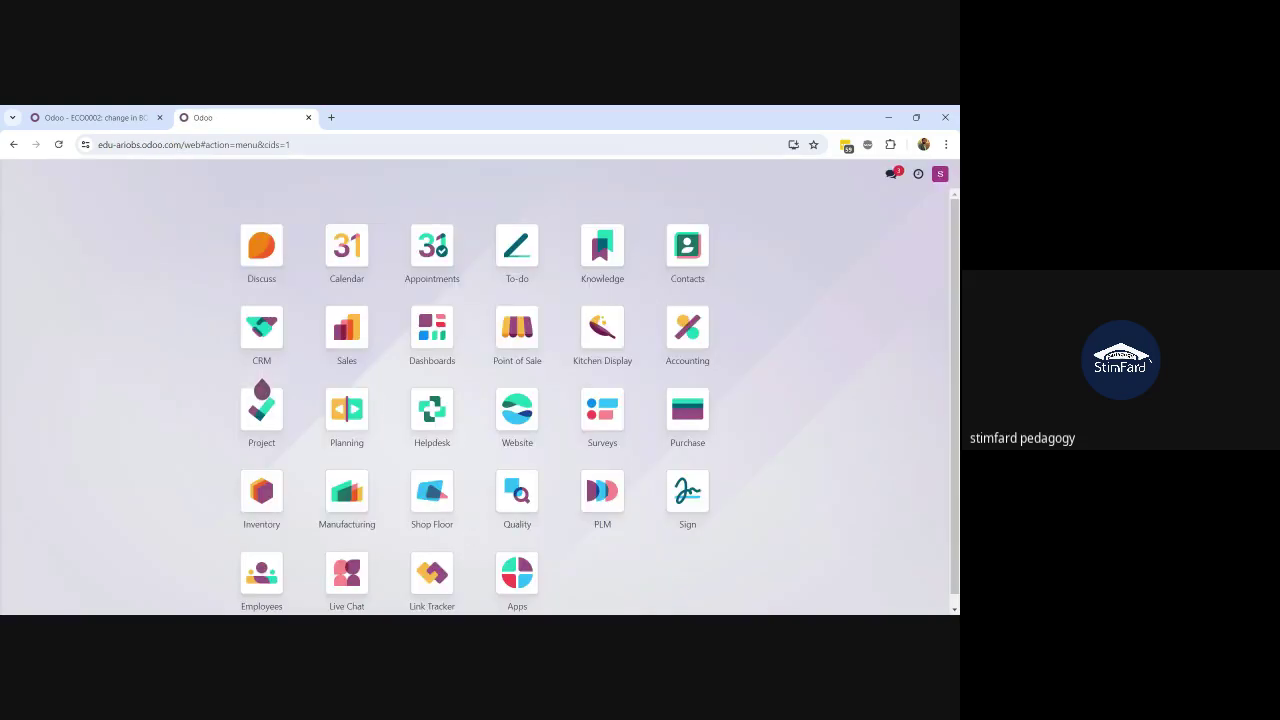
Step: Search the command palette for 'users' from the user menu, then close it
{"action": "left_click", "coordinate": [940, 175]}
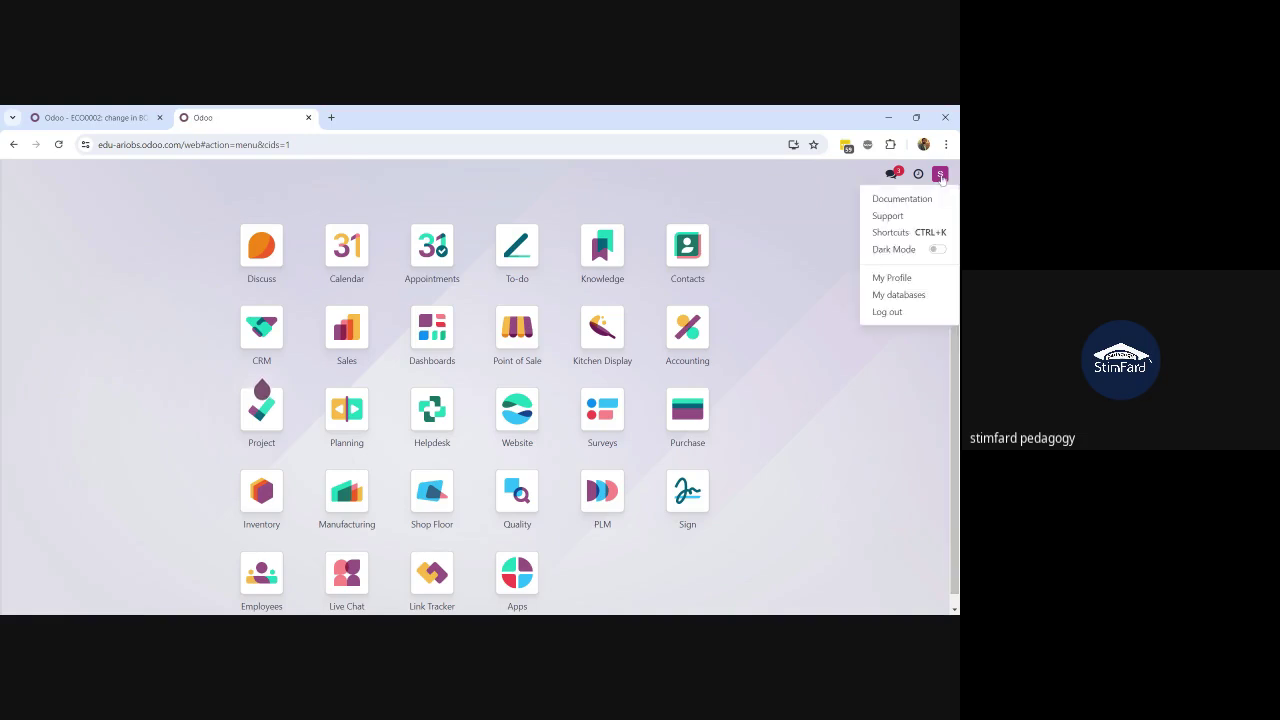
{"action": "left_click", "coordinate": [823, 300]}
{"action": "type", "text": "us"}
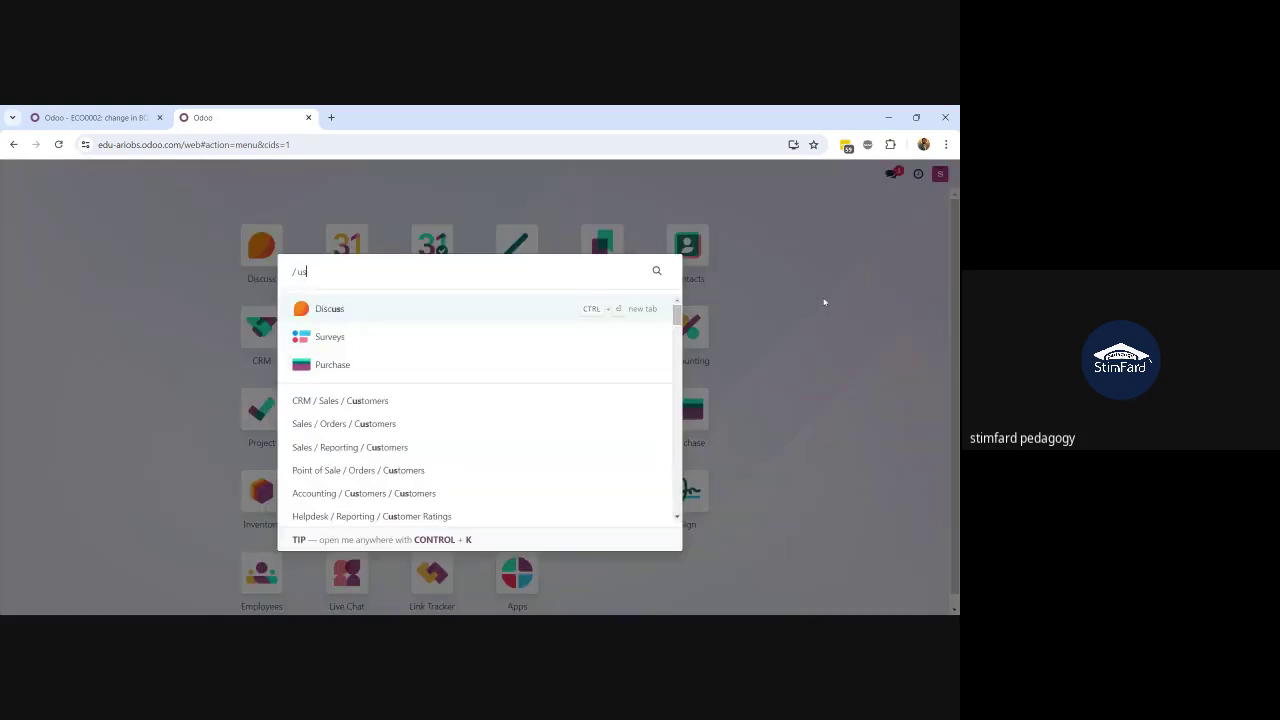
{"action": "type", "text": "er"}
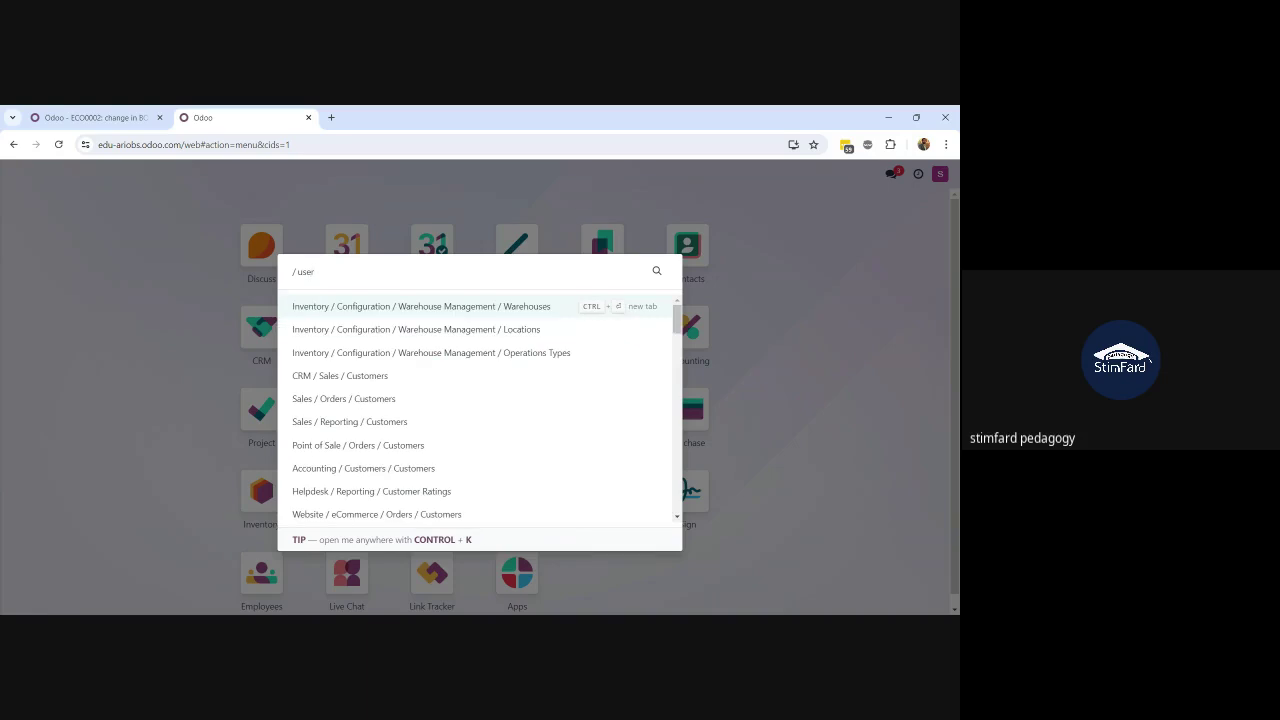
{"action": "type", "text": "s"}
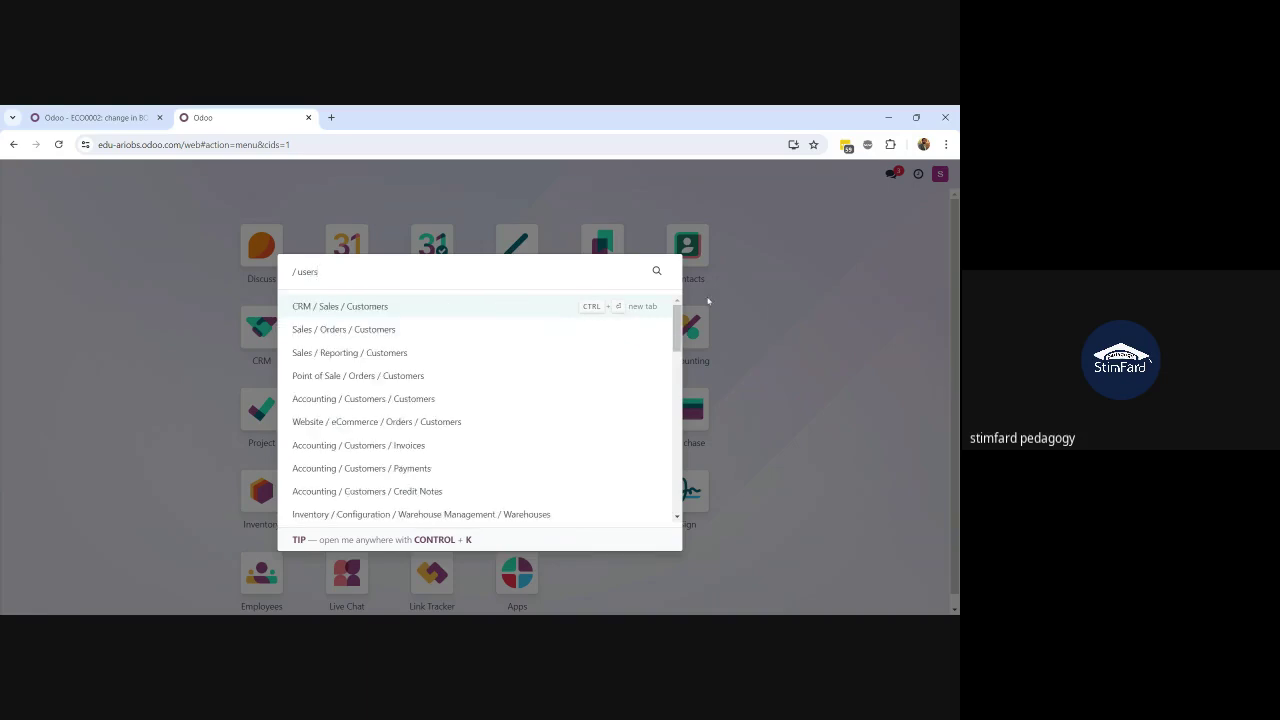
{"action": "left_click", "coordinate": [769, 304]}
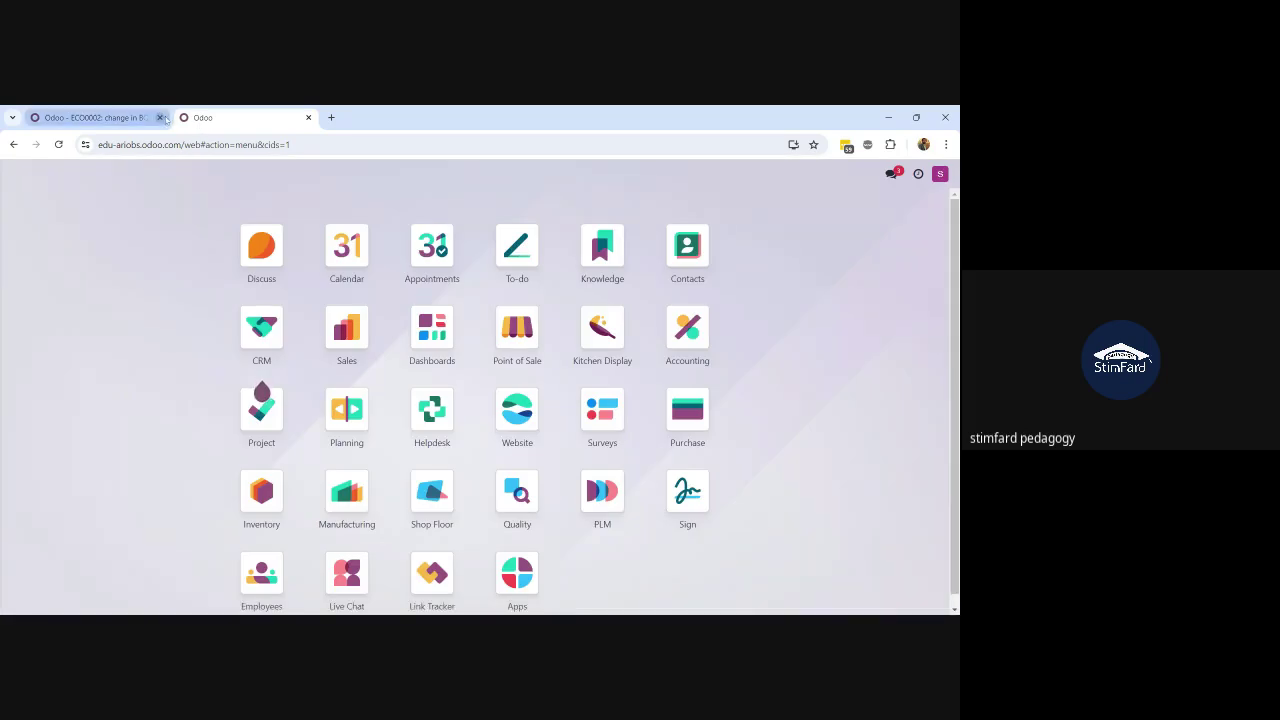
Step: Log out of the account on the ECO0002 page and switch to the other Odoo window
{"action": "left_click", "coordinate": [112, 122]}
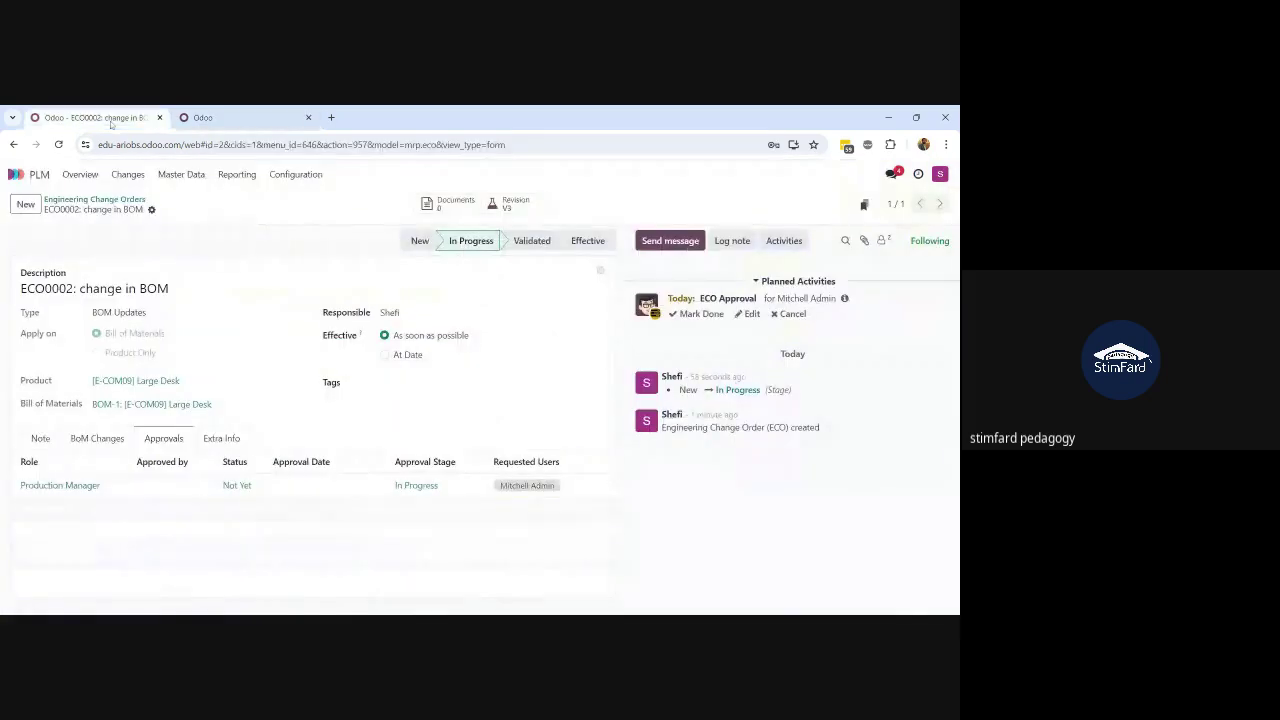
{"action": "left_click", "coordinate": [940, 175]}
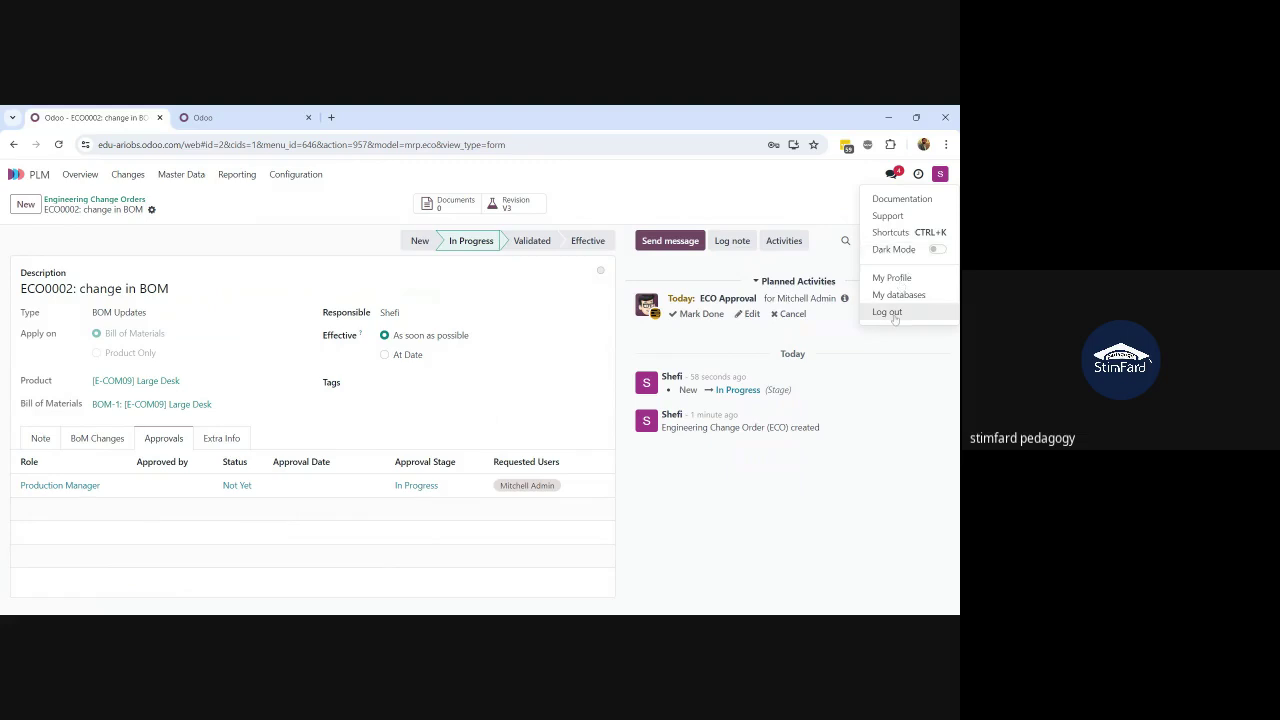
{"action": "left_click", "coordinate": [887, 312]}
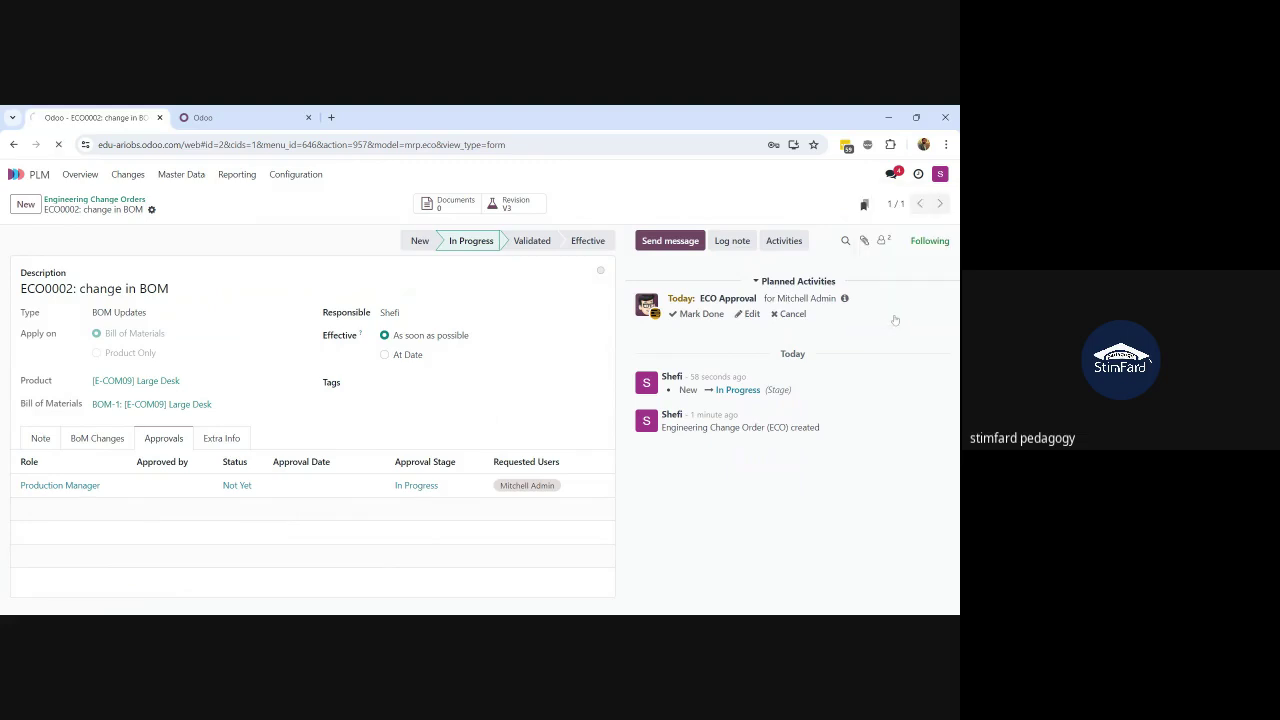
{"action": "left_click", "coordinate": [205, 117]}
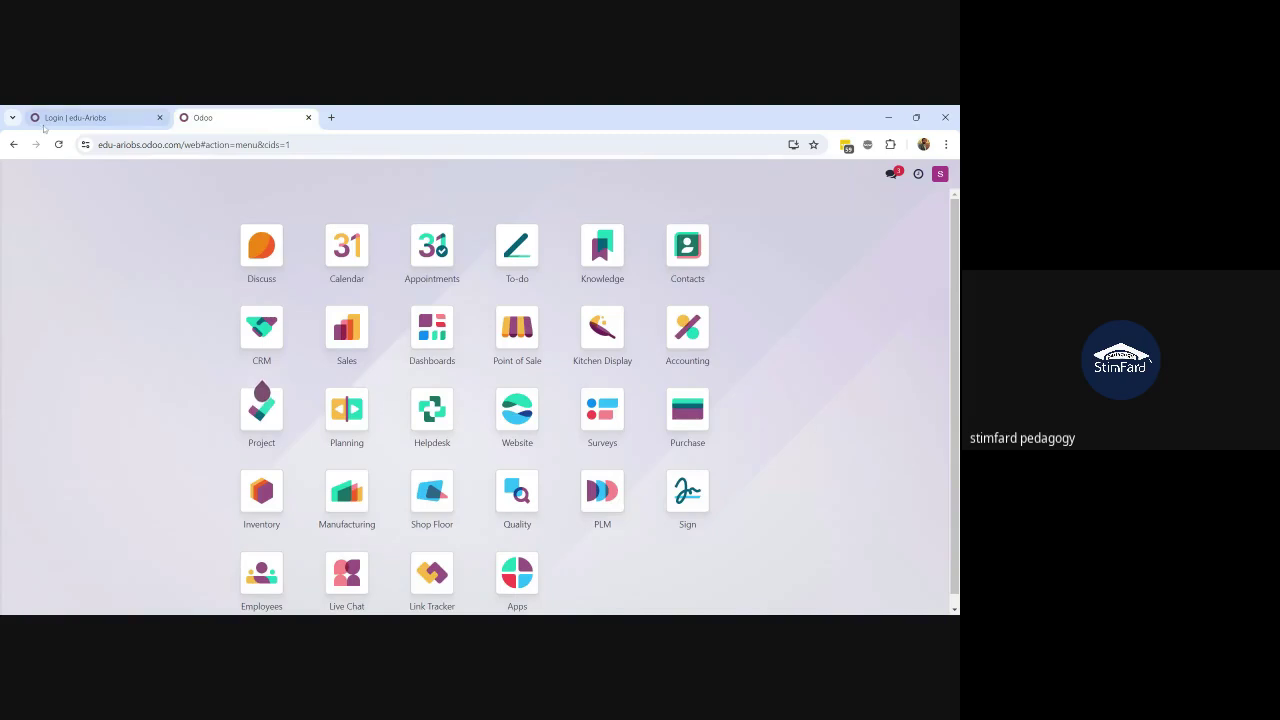
Step: Reconnect to edu-ariobs, launch PLM with 'plm', and open ECO0002 under BOM Updates
{"action": "left_click", "coordinate": [15, 144]}
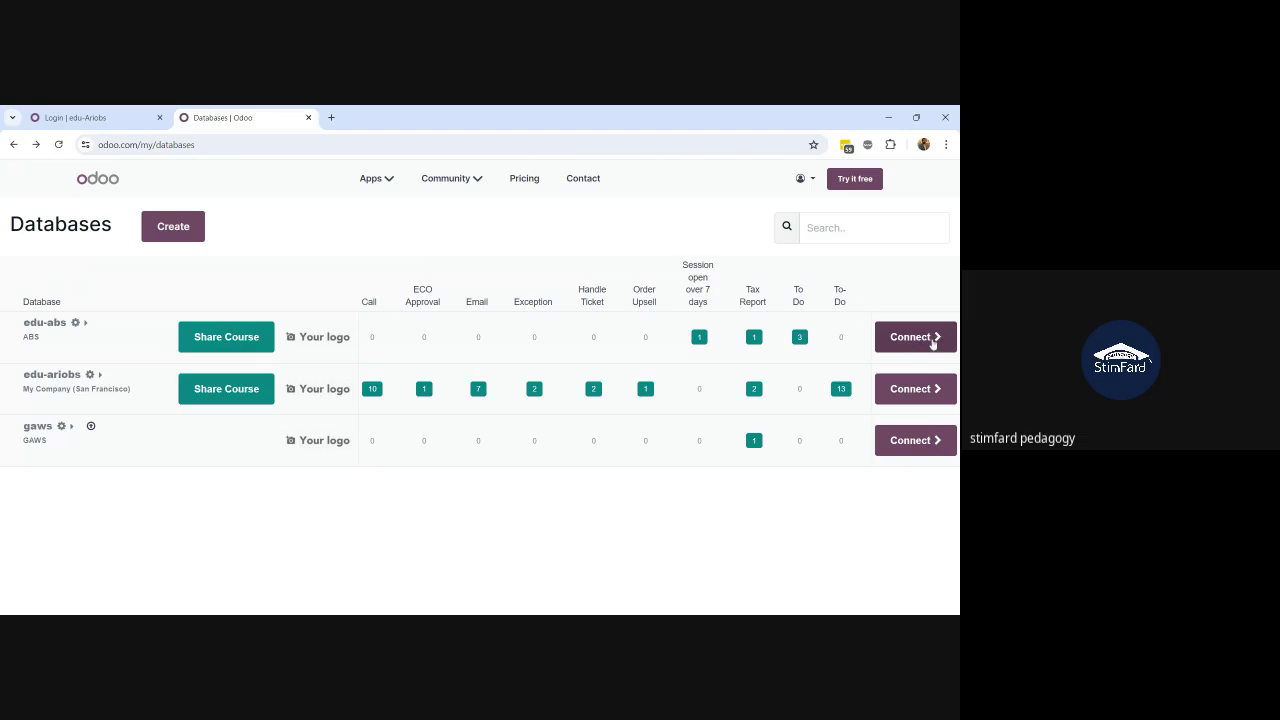
{"action": "left_click", "coordinate": [940, 391]}
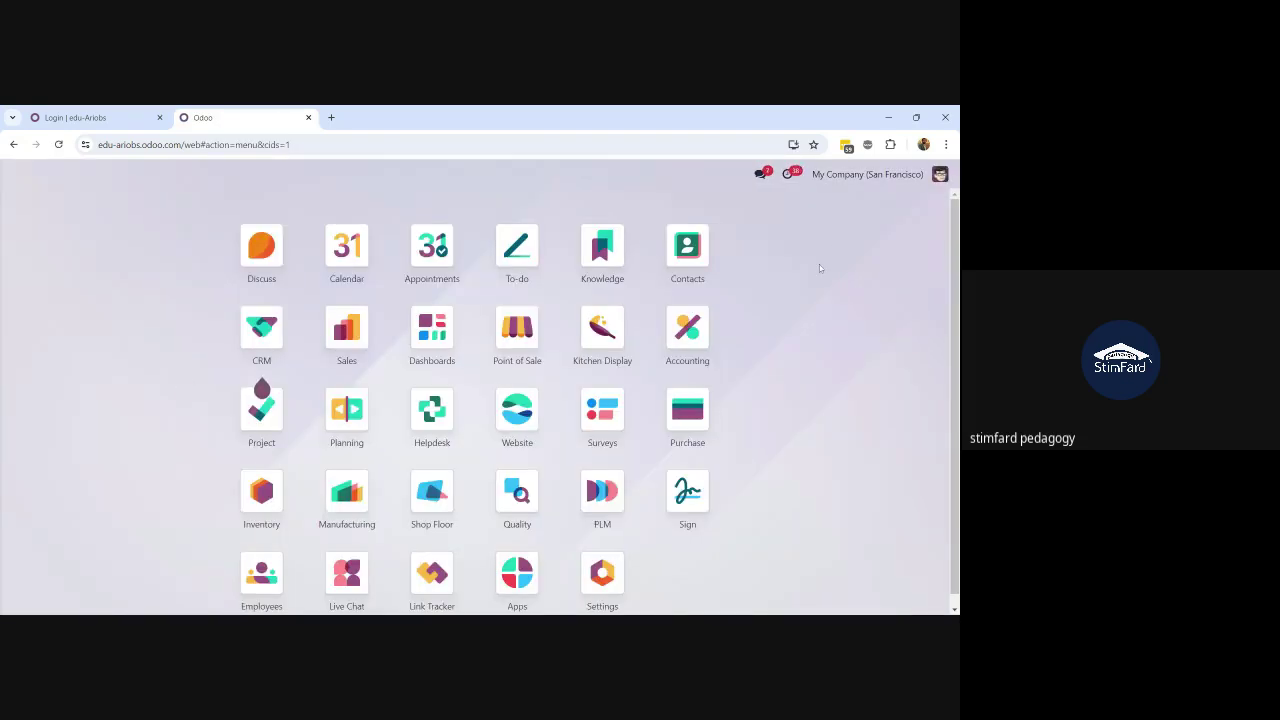
{"action": "type", "text": "plm"}
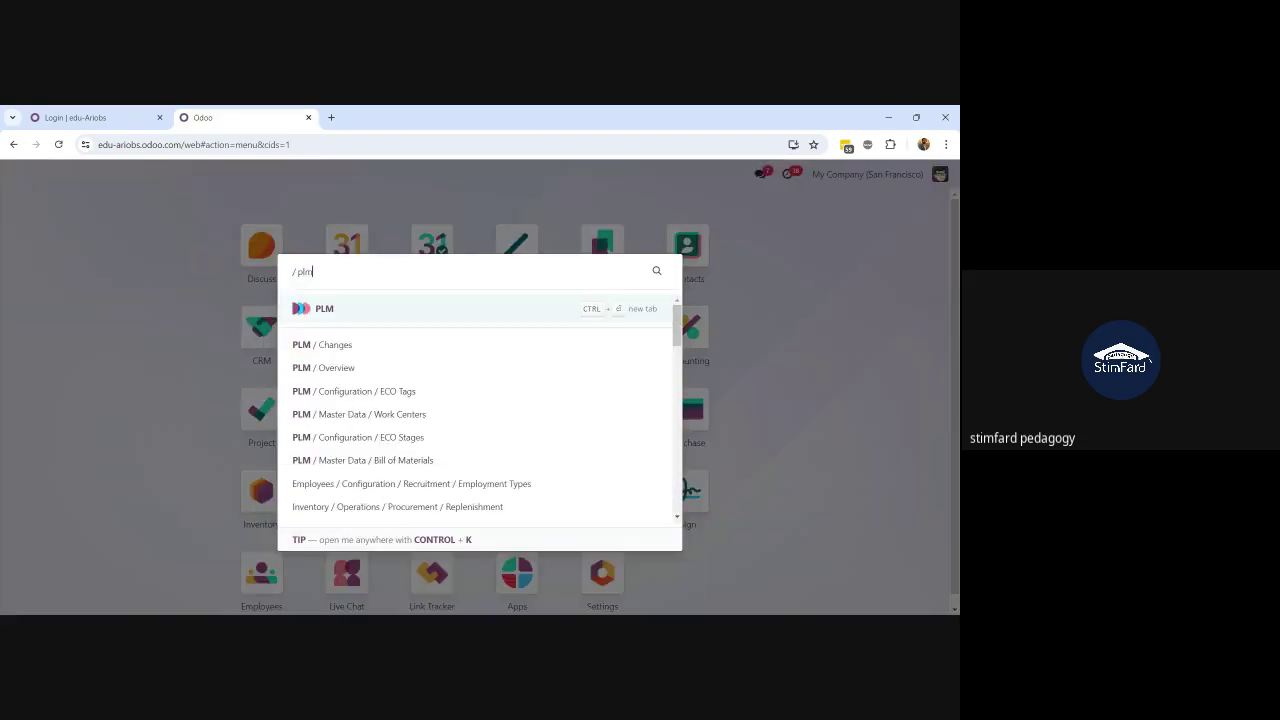
{"action": "key", "text": "Return"}
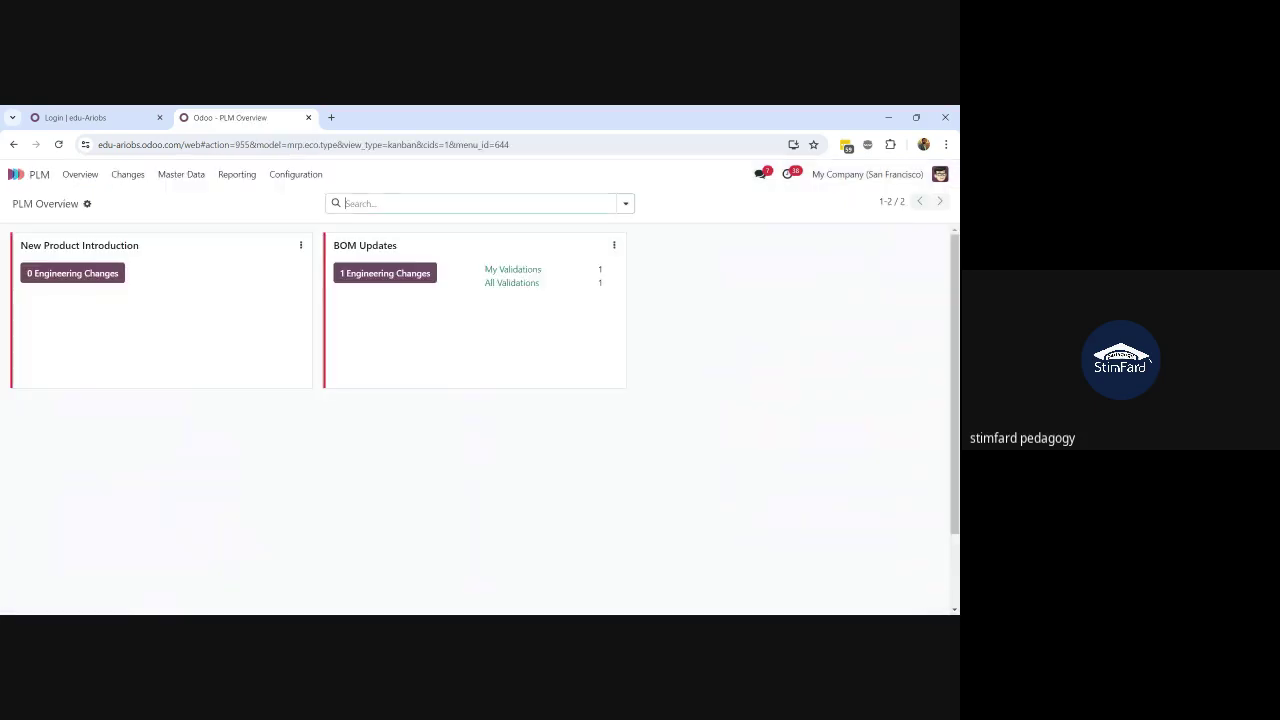
{"action": "left_click", "coordinate": [384, 279]}
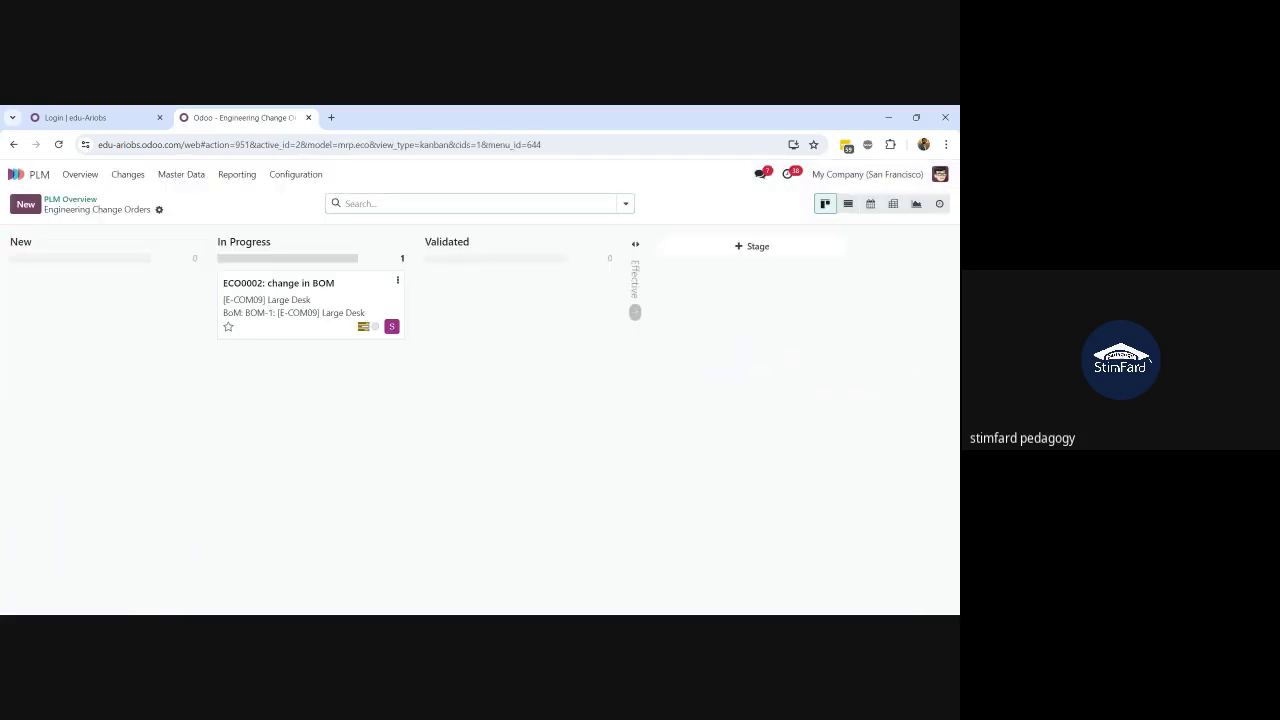
{"action": "left_click", "coordinate": [326, 301]}
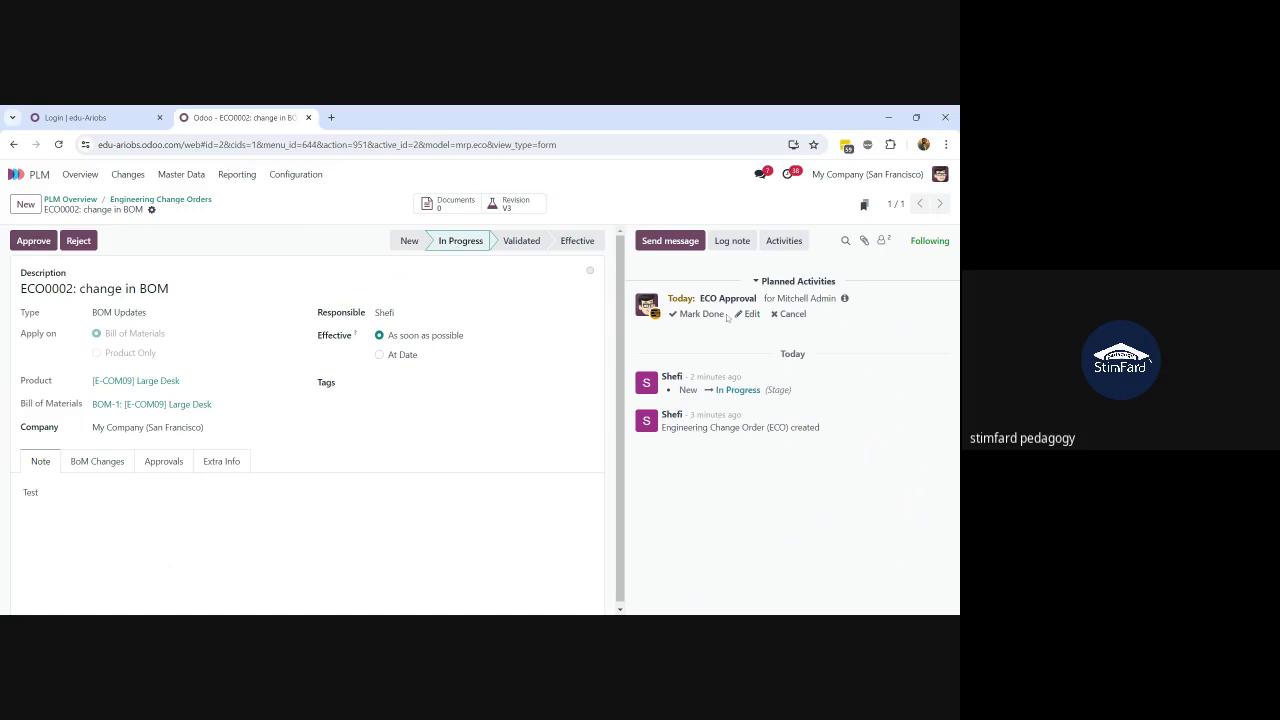
Step: Show the engineering change orders with activities due today, listing only ECO0002 In Progress
{"action": "left_click", "coordinate": [791, 176]}
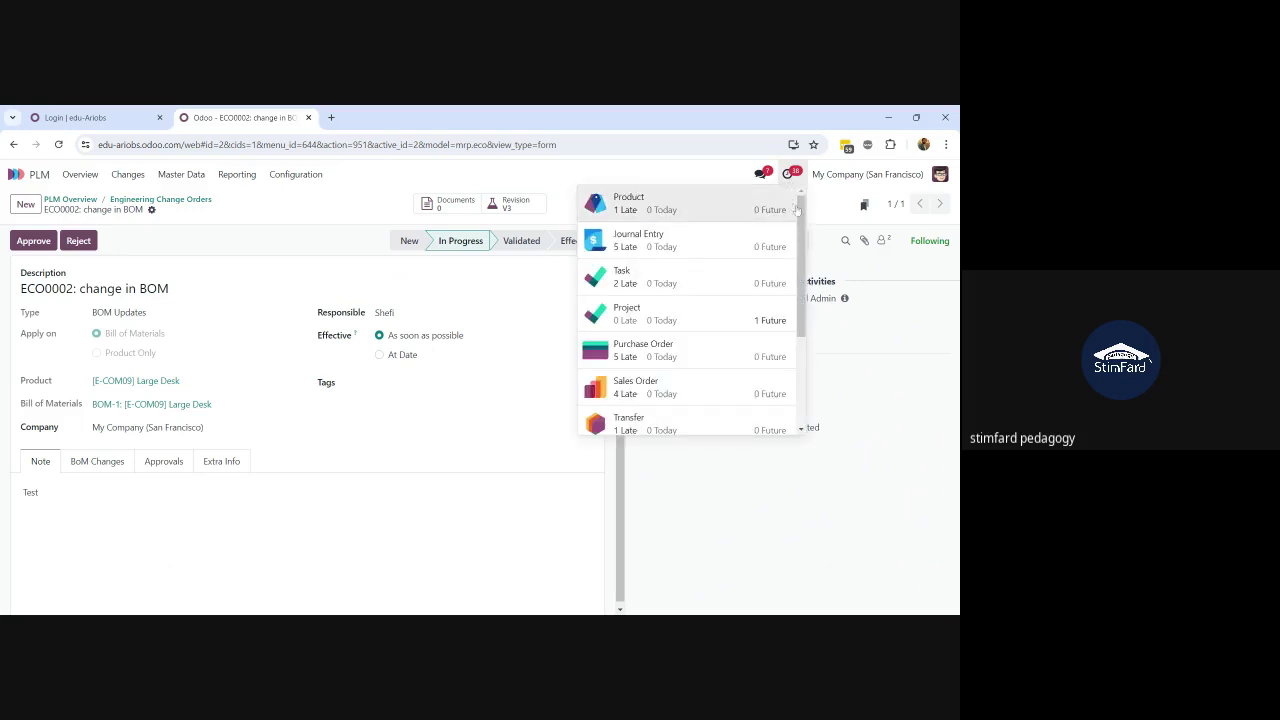
{"action": "left_click_drag", "start_coordinate": [803, 213], "coordinate": [806, 302]}
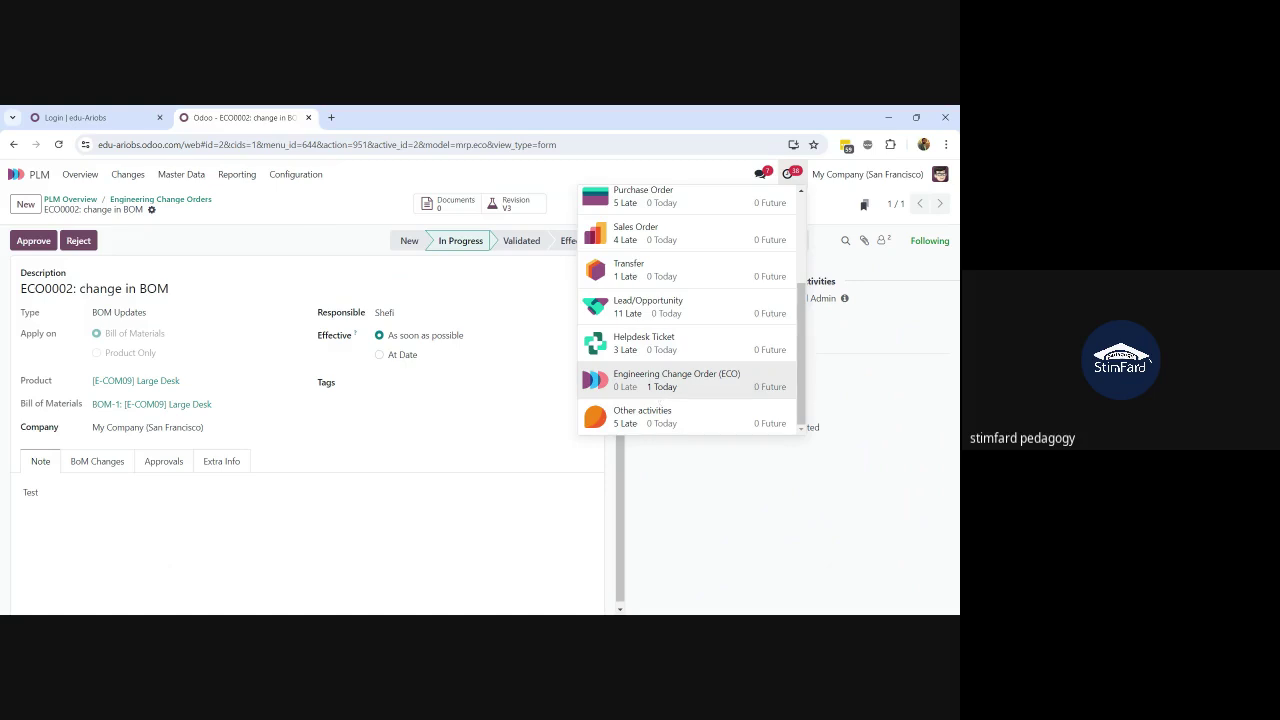
{"action": "left_click", "coordinate": [671, 391]}
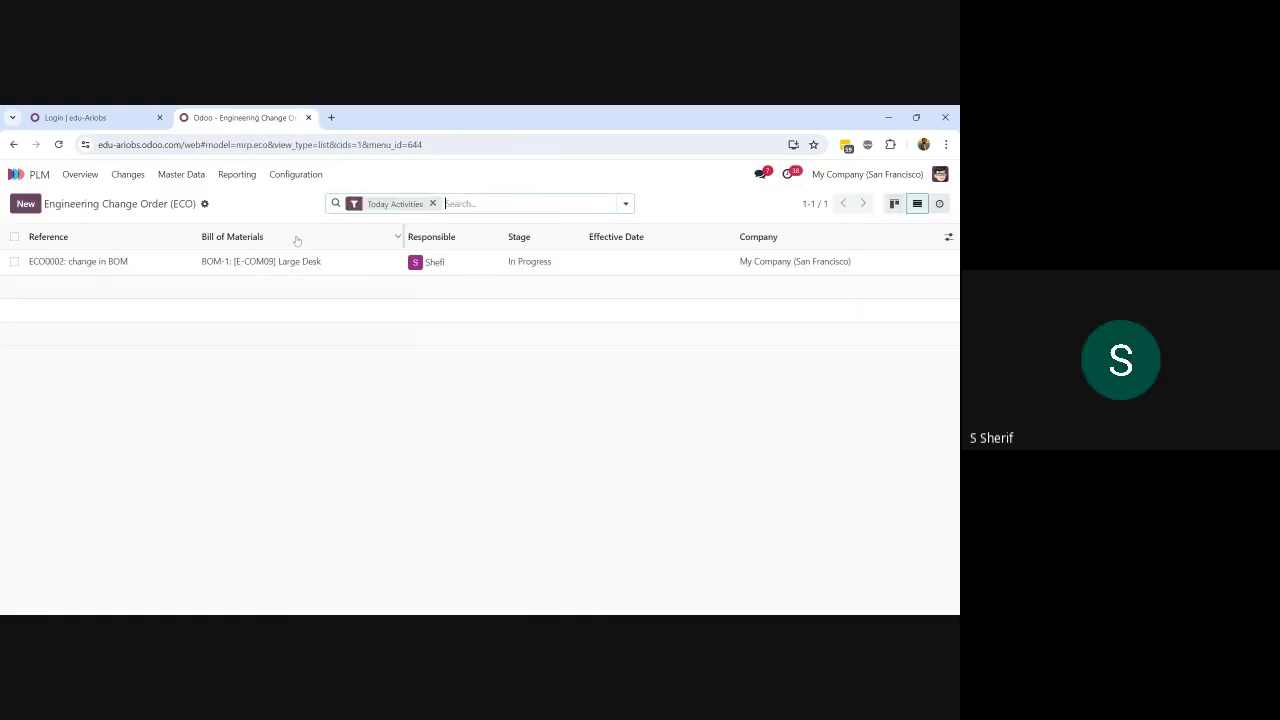
{"action": "left_click", "coordinate": [590, 610]}
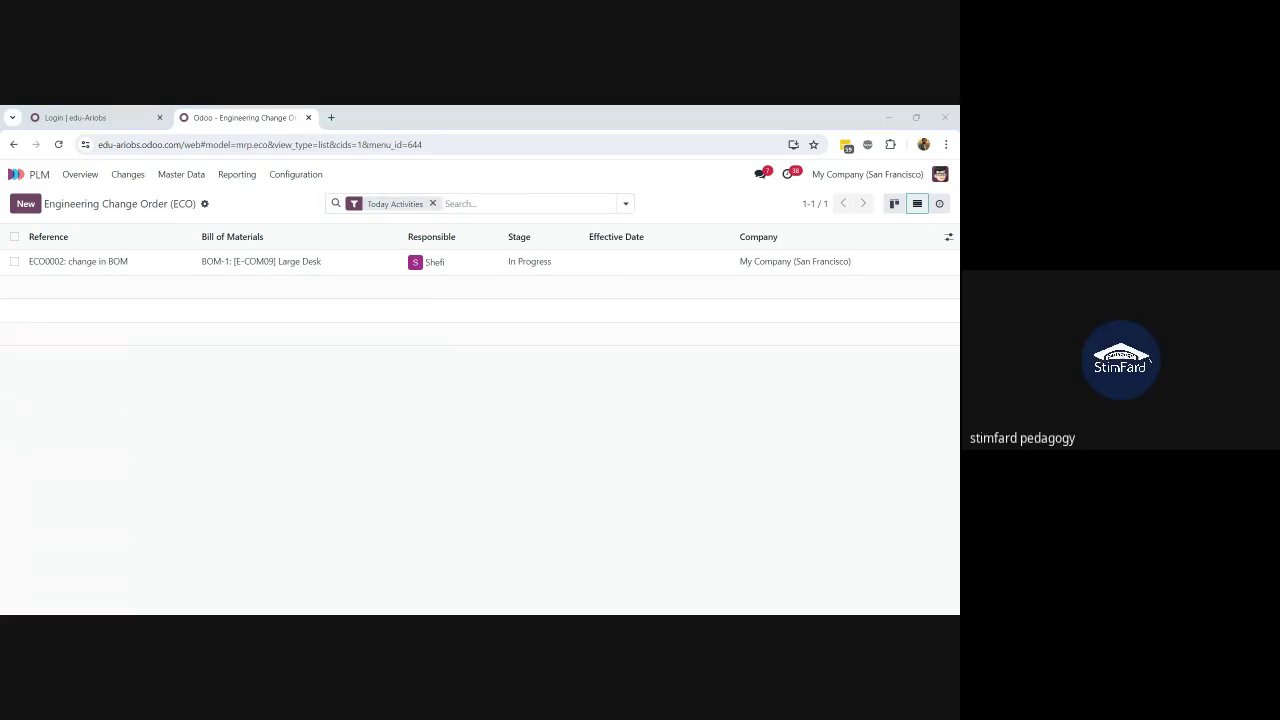
{"action": "key", "text": "alt+Tab"}
Step: Reopen ECO0002 from the Changes board and list its pending activities by record type
{"action": "left_click", "coordinate": [124, 175]}
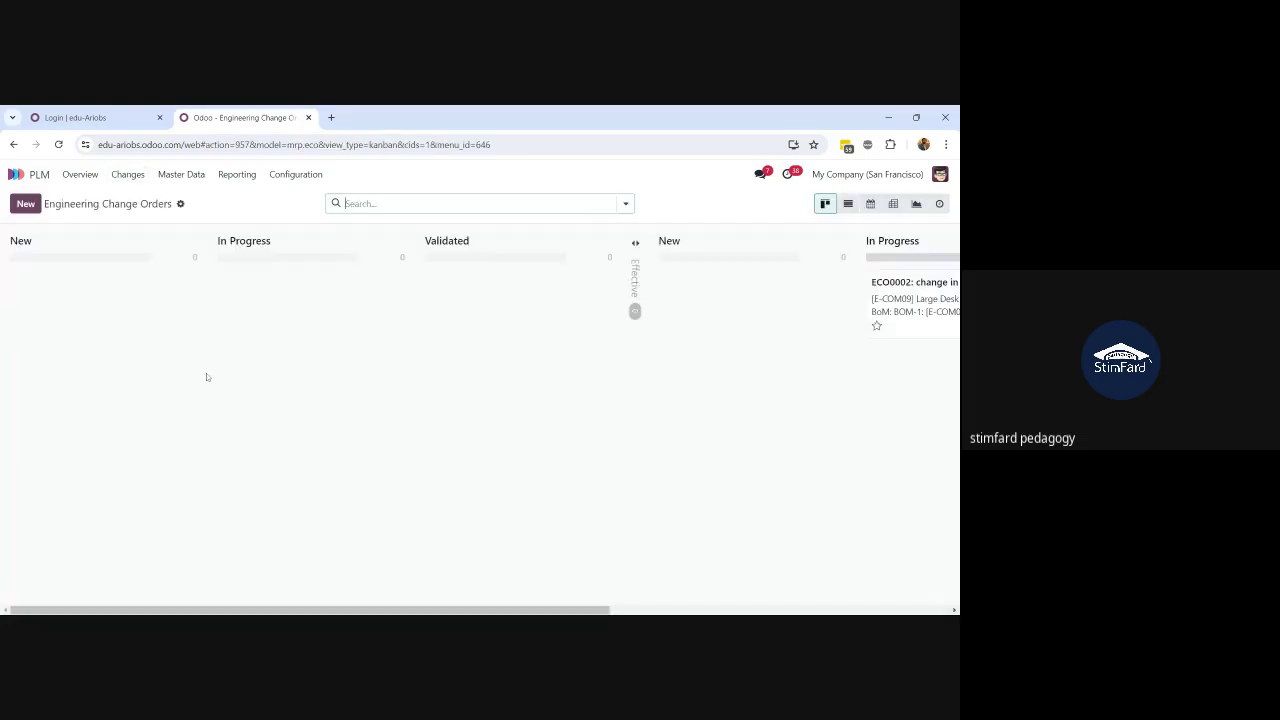
{"action": "scroll", "coordinate": [207, 376], "scroll_direction": "right", "scroll_amount": 7}
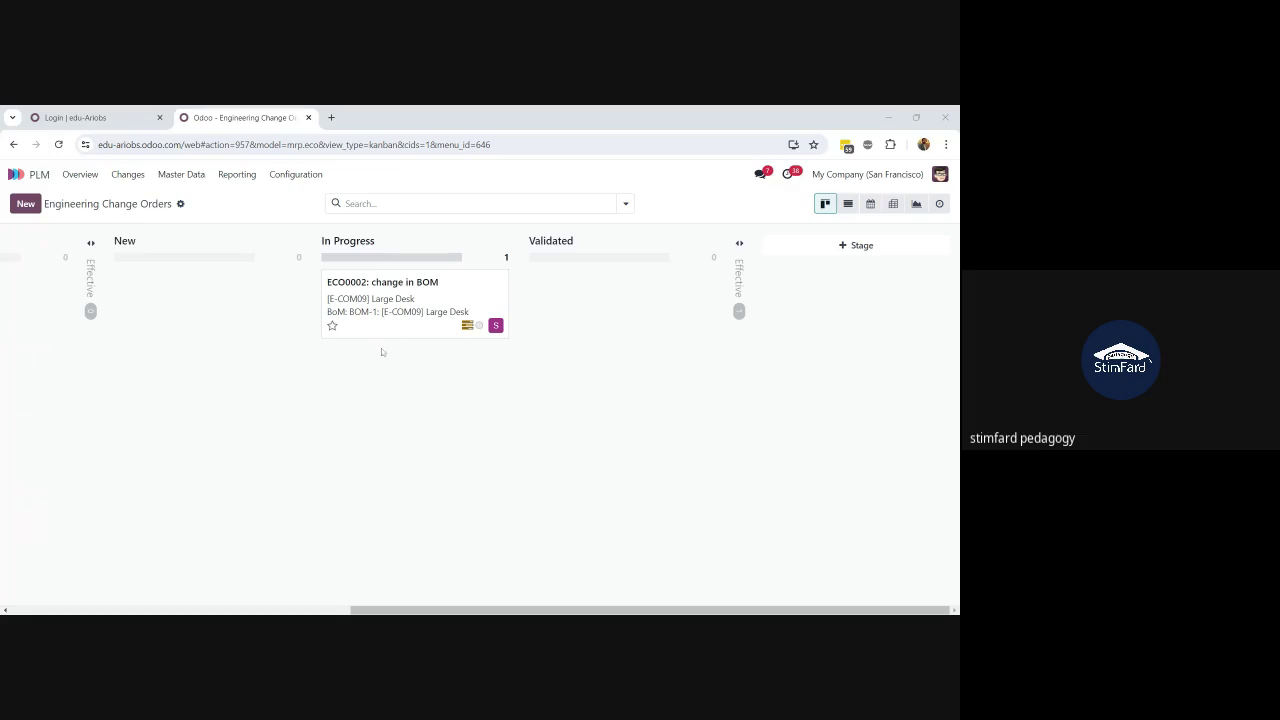
{"action": "left_click", "coordinate": [405, 310]}
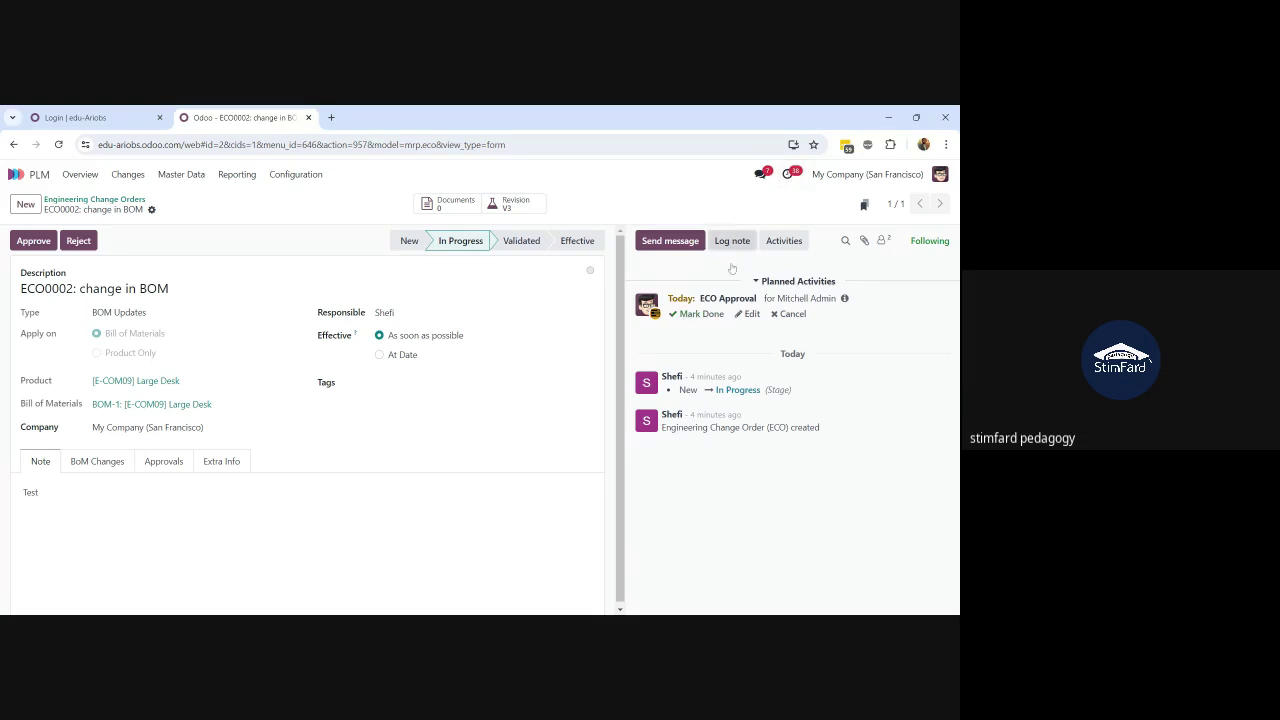
{"action": "left_click", "coordinate": [790, 176]}
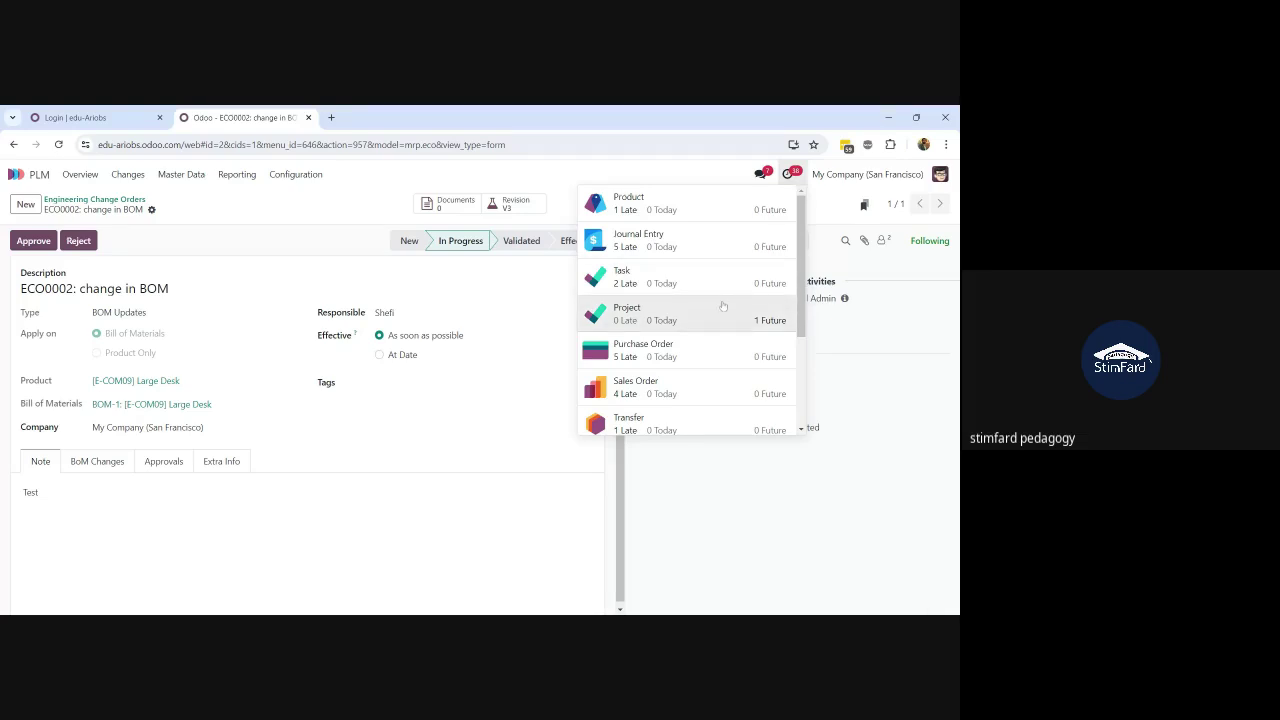
{"action": "scroll", "coordinate": [723, 305], "scroll_direction": "down", "scroll_amount": 3}
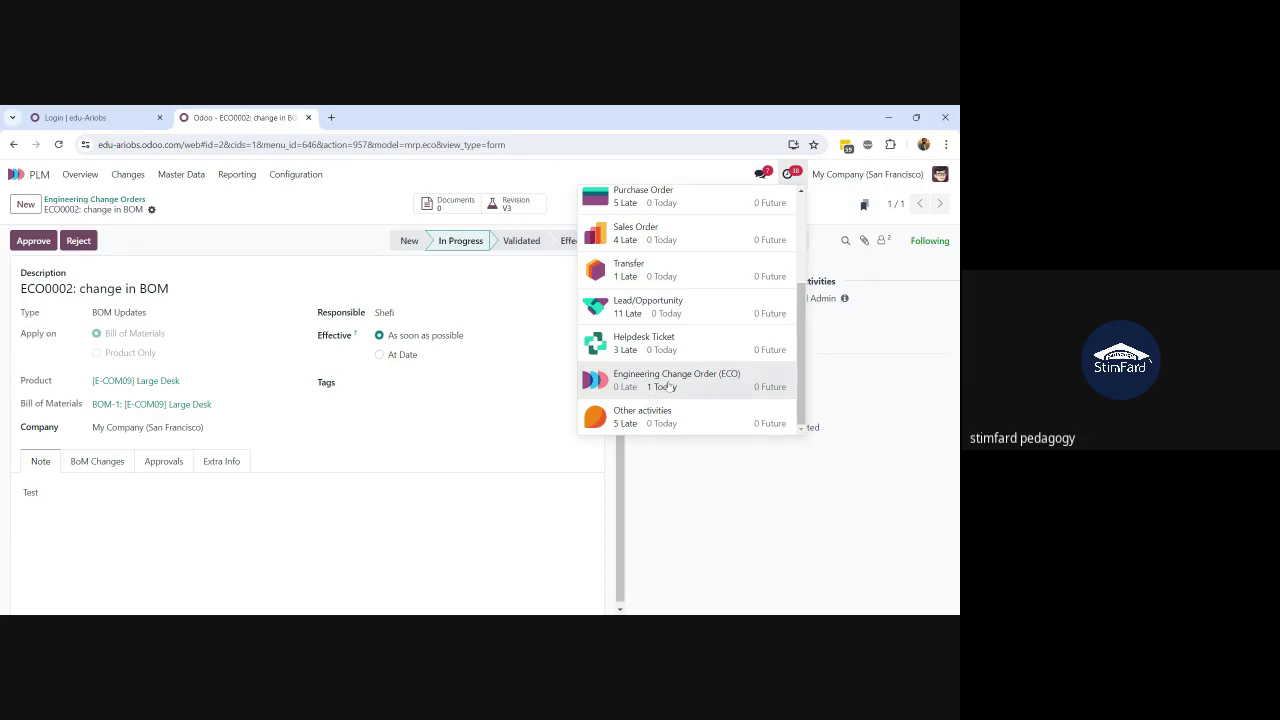
{"action": "left_click", "coordinate": [669, 387]}
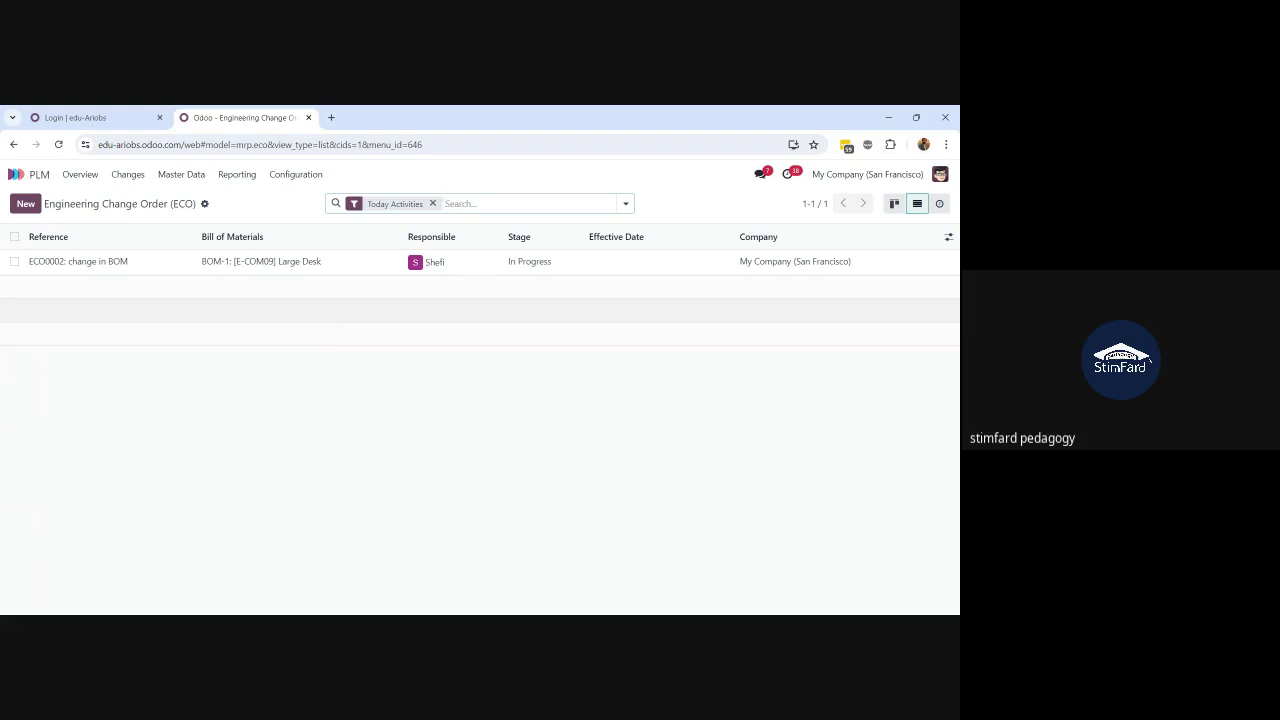
{"action": "left_click", "coordinate": [131, 185]}
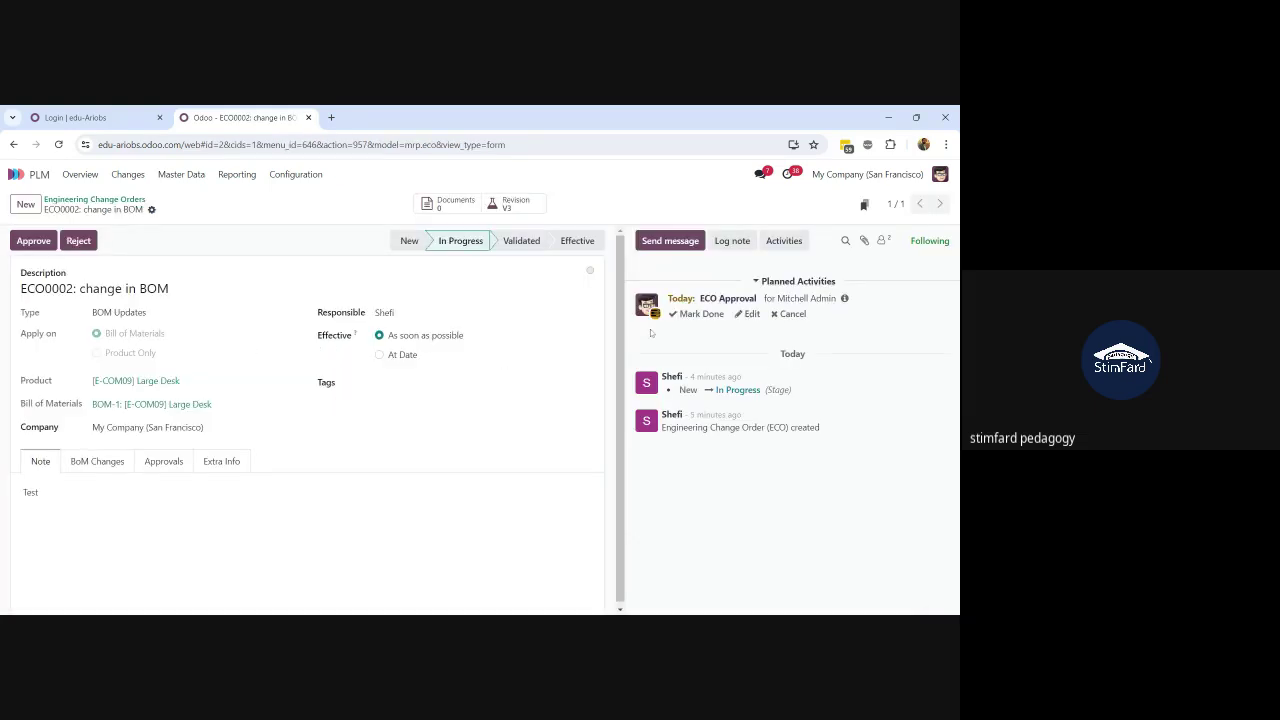
Step: Mark the ECO Approval activity done, approve ECO0002 into Validated, and review its Approvals
{"action": "left_click", "coordinate": [700, 315]}
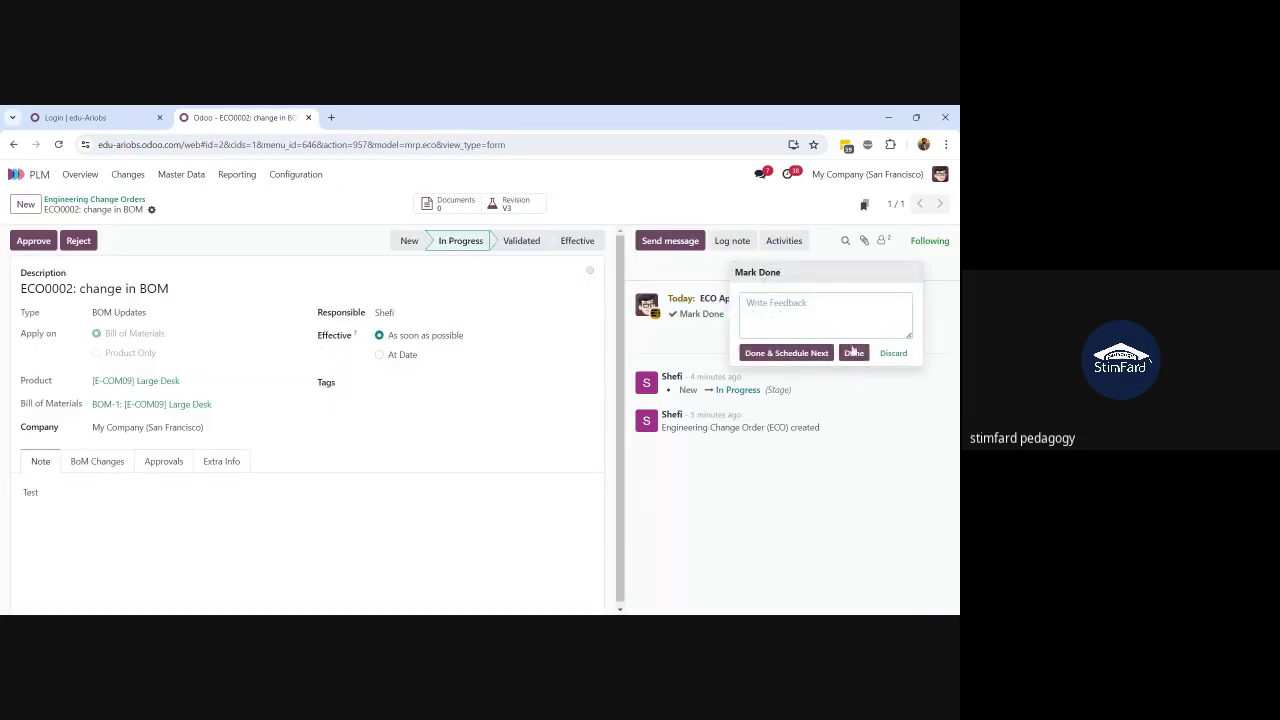
{"action": "left_click", "coordinate": [854, 356]}
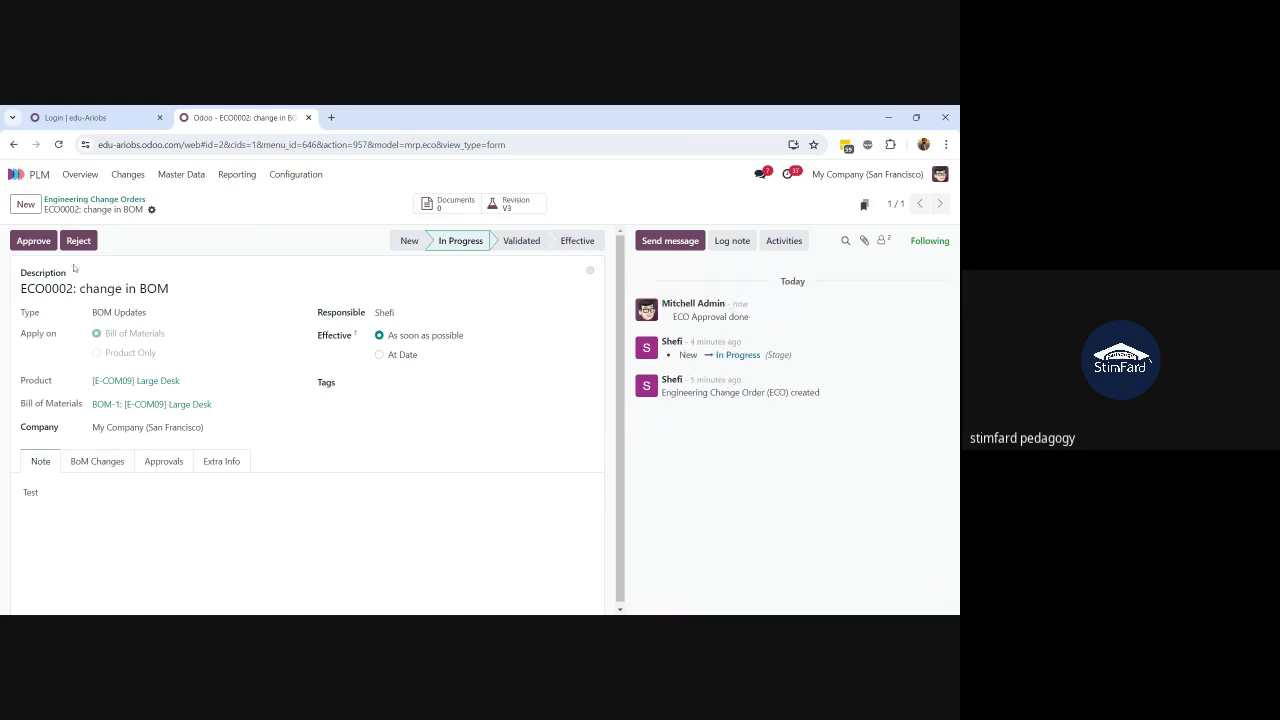
{"action": "left_click", "coordinate": [38, 243]}
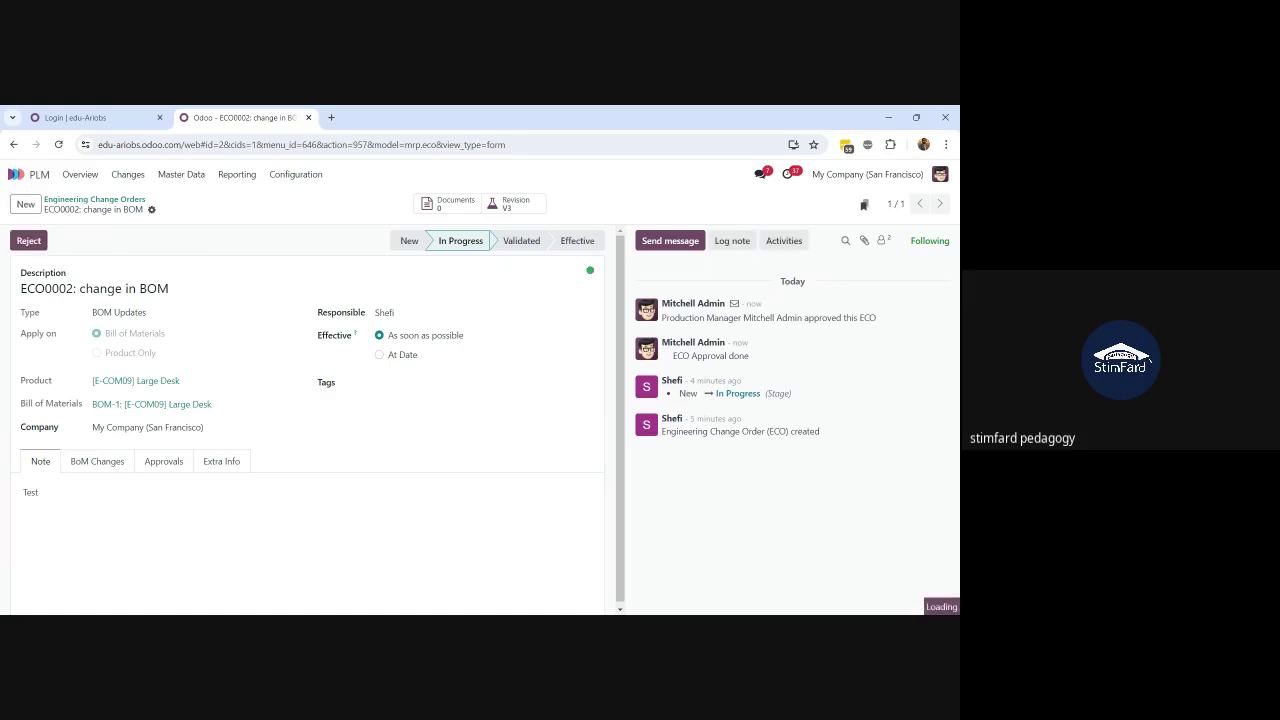
{"action": "left_click", "coordinate": [519, 243]}
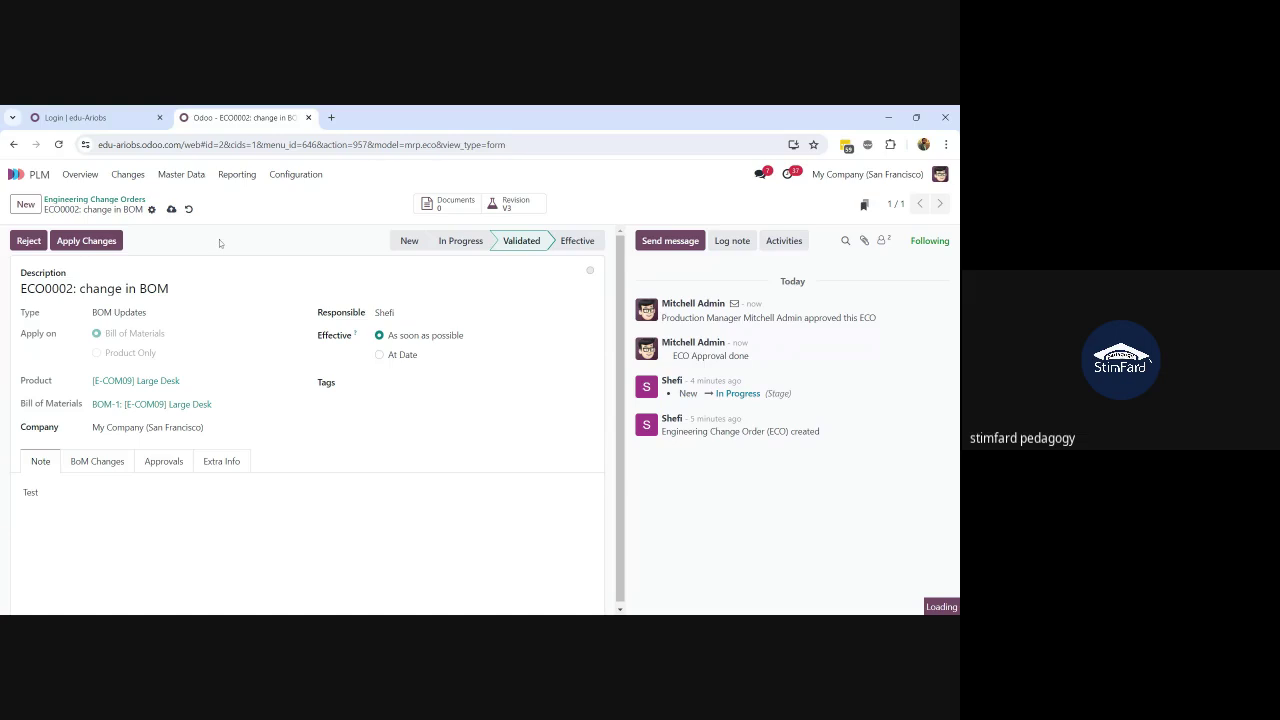
{"action": "left_click", "coordinate": [158, 464]}
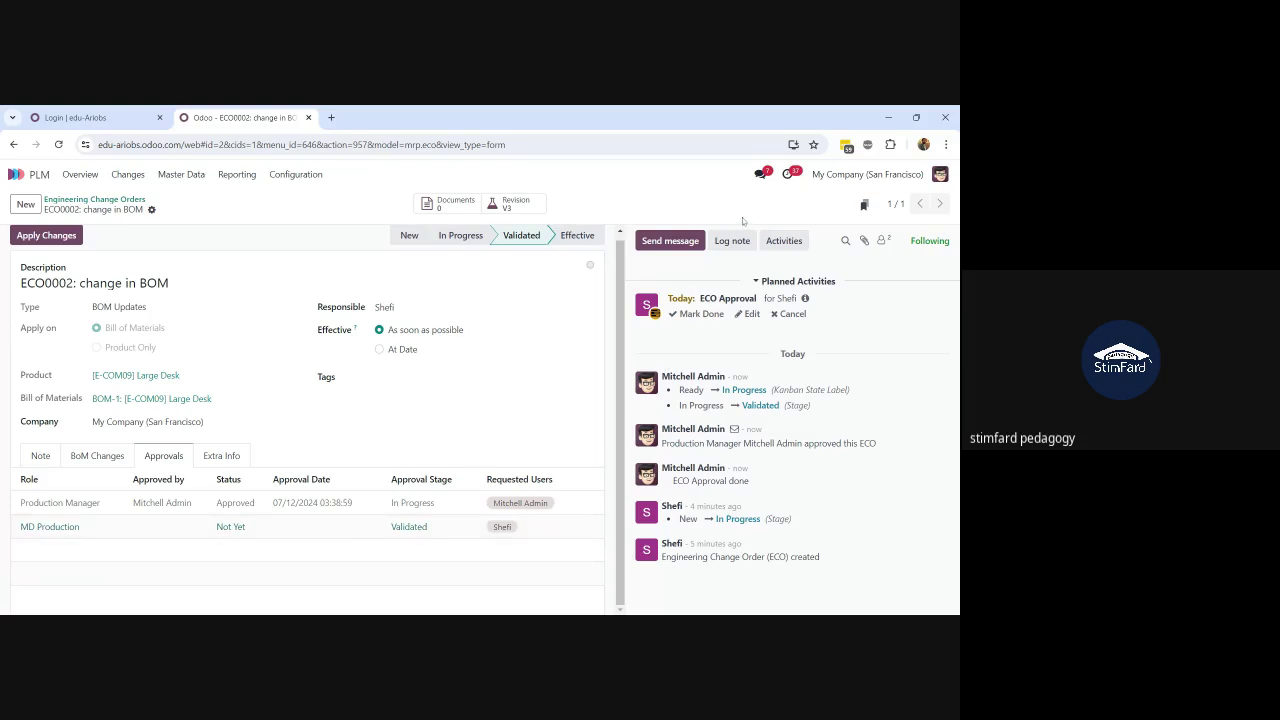
{"action": "left_click", "coordinate": [938, 176]}
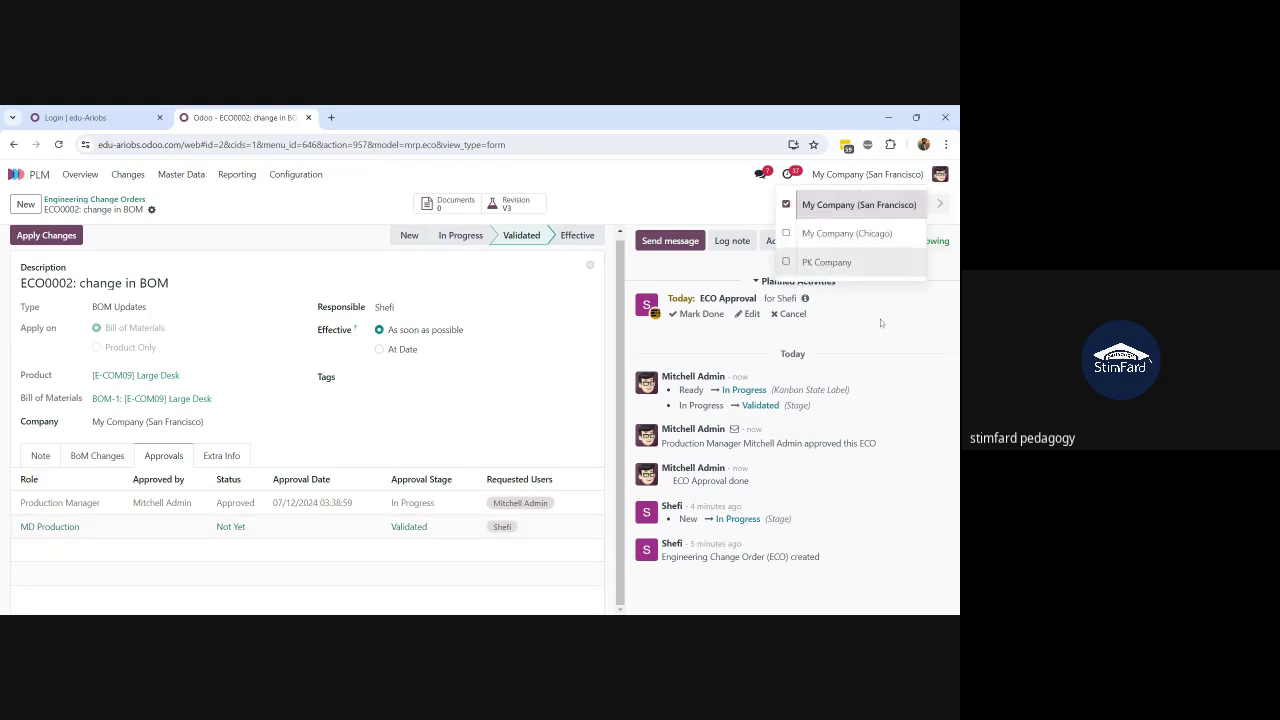
Step: Log out and sign in as the other user, declining to save the password
{"action": "left_click", "coordinate": [887, 340]}
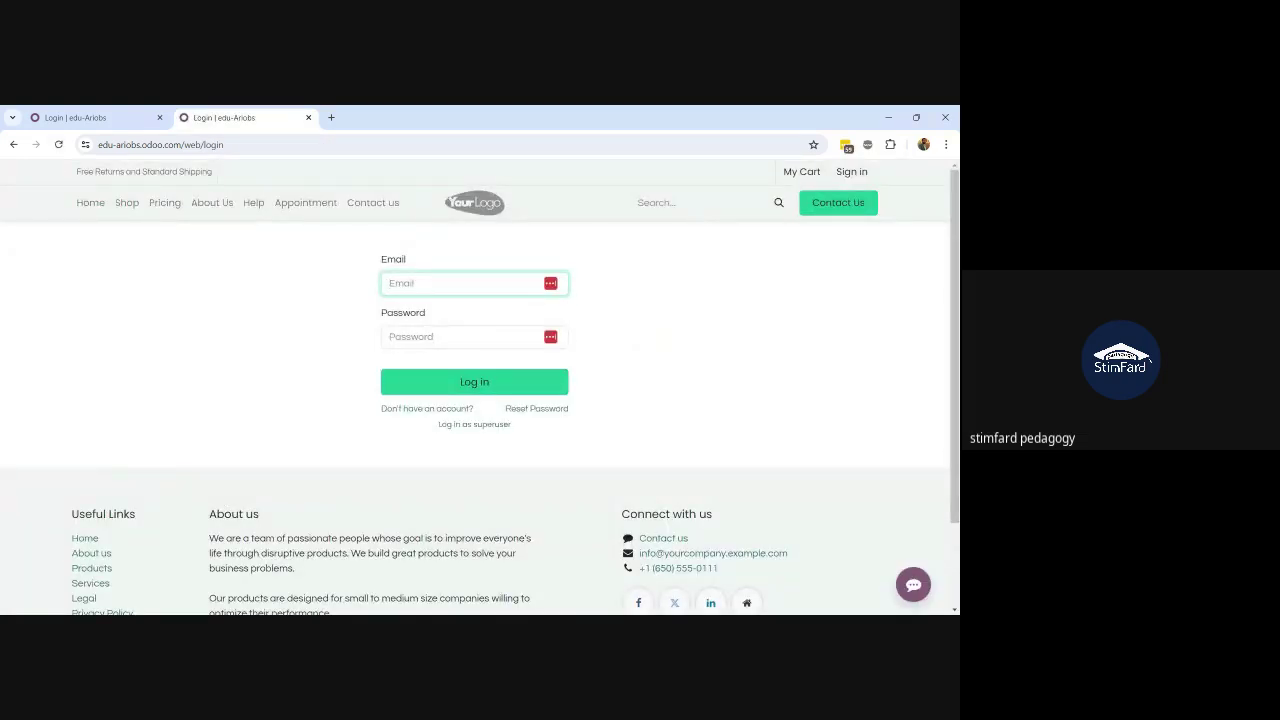
{"action": "key", "text": "ctrl+v"}
{"action": "key", "text": "Tab"}
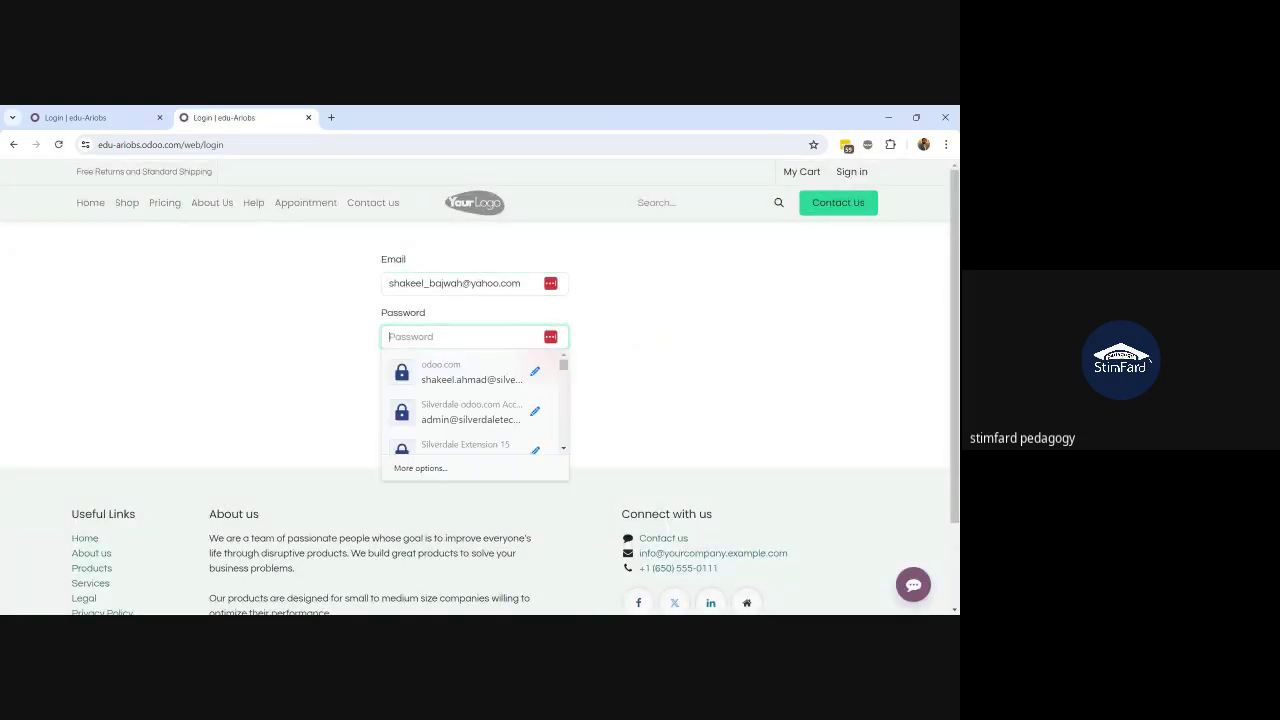
{"action": "type", "text": "•••"}
{"action": "key", "text": "Return"}
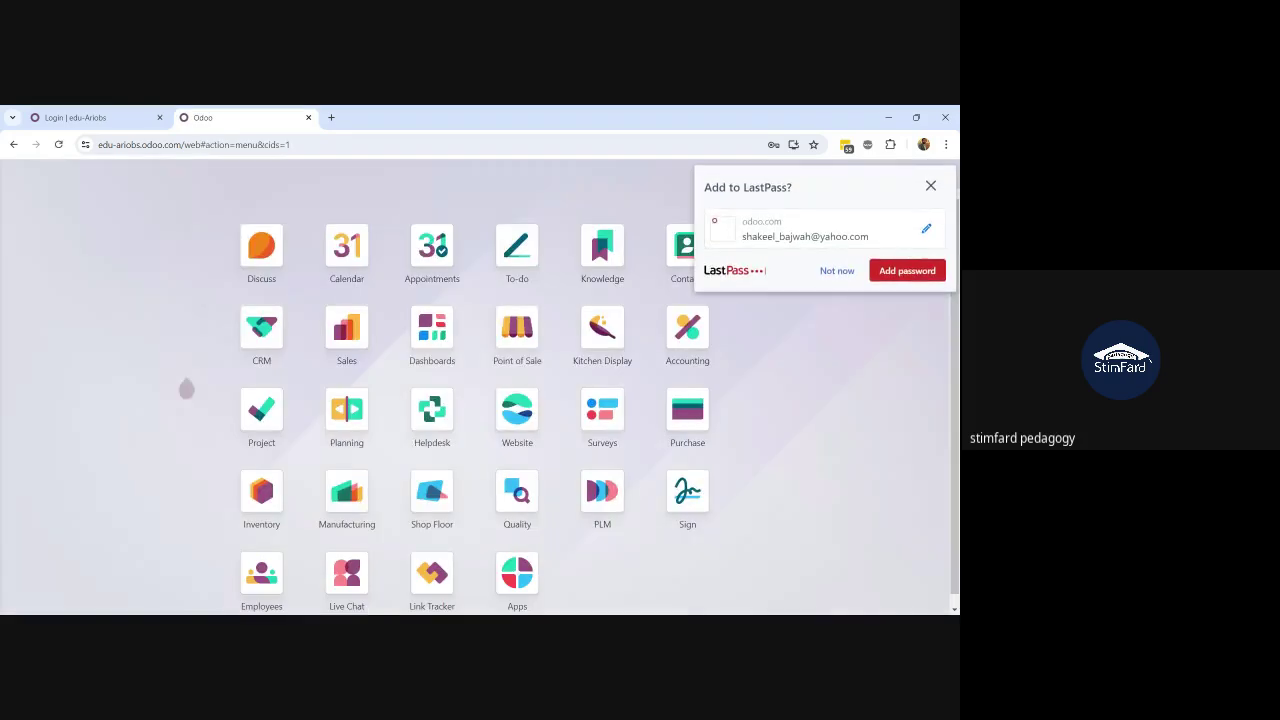
{"action": "left_click", "coordinate": [837, 271]}
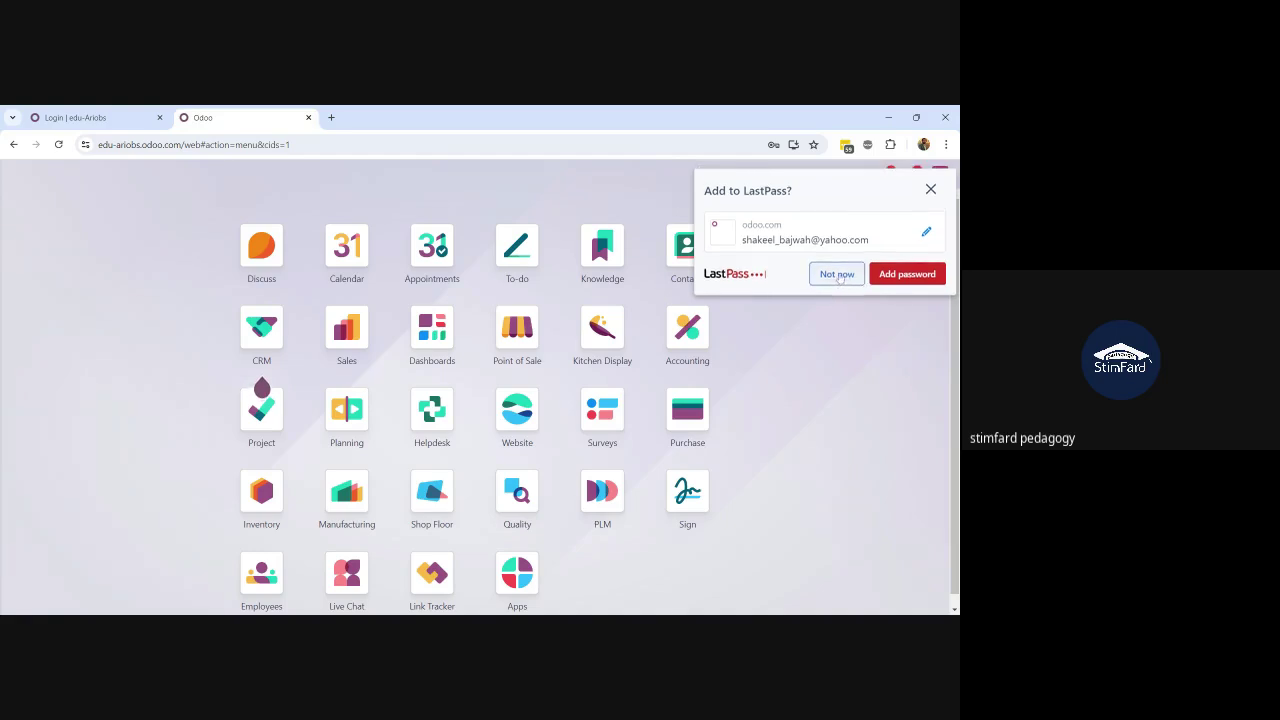
Step: Launch PLM from the quick search, dismiss both error messages, and relaunch the app
{"action": "type", "text": "plm"}
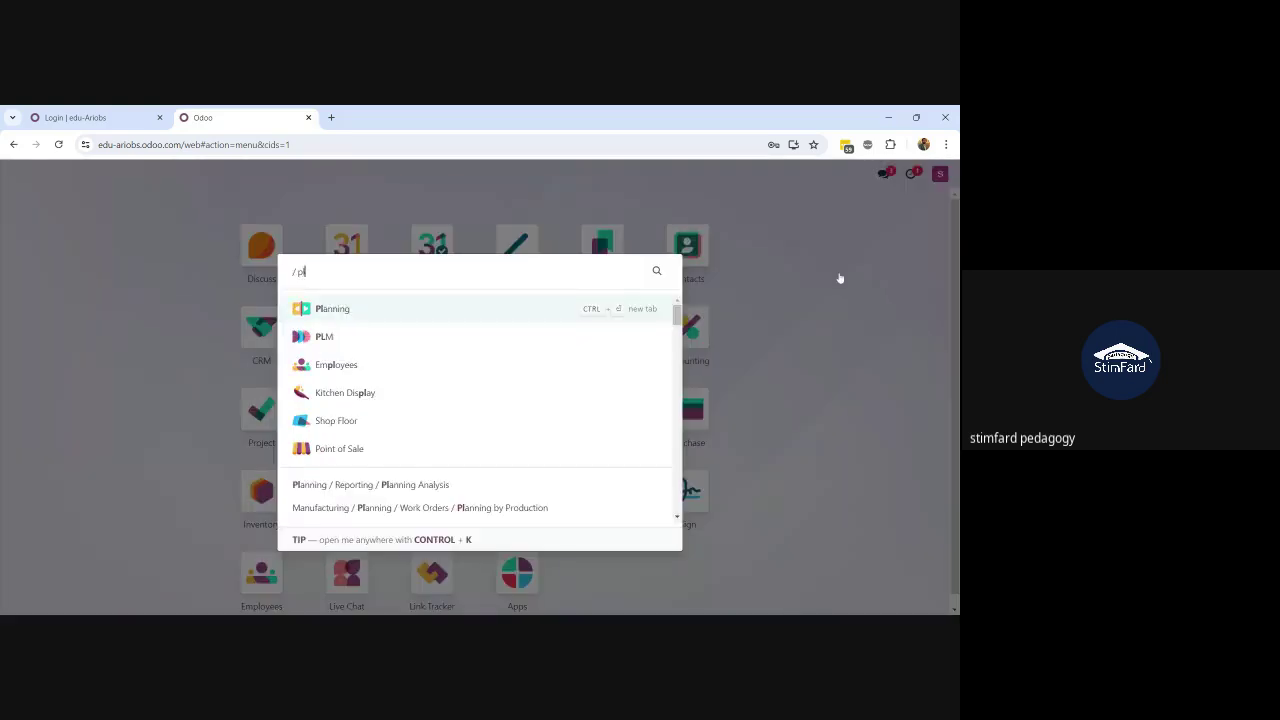
{"action": "key", "text": "Return"}
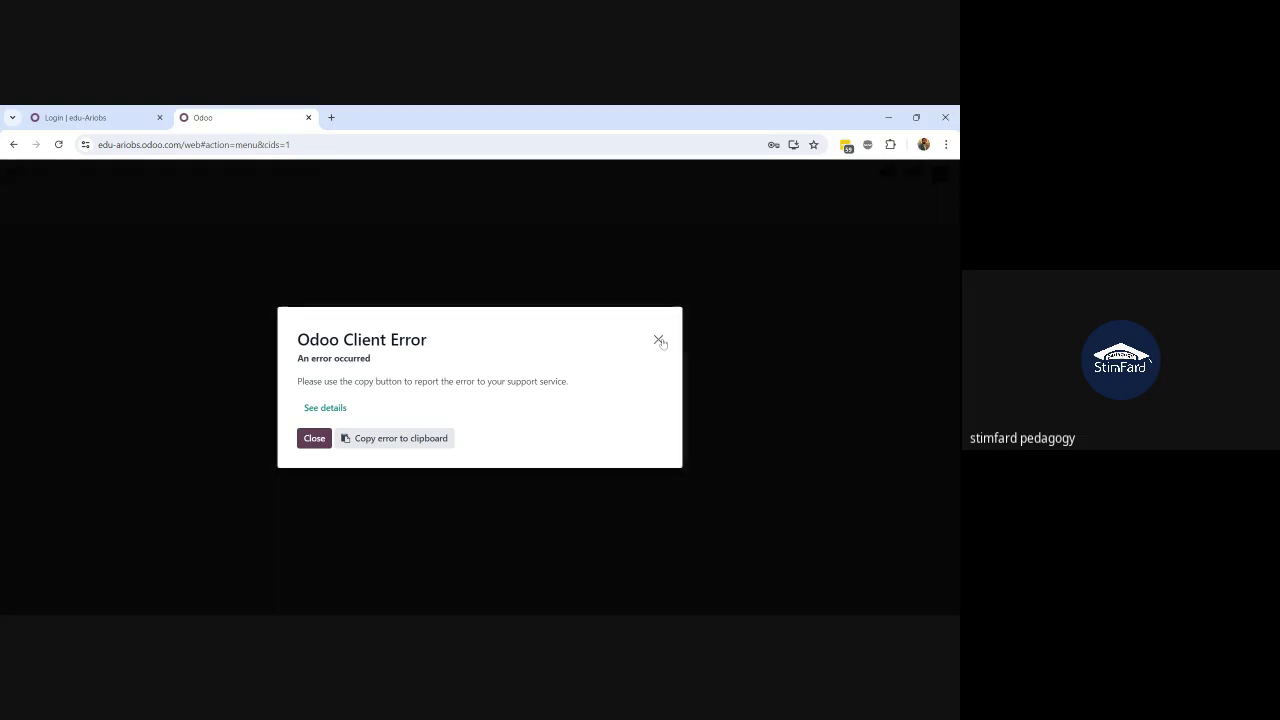
{"action": "left_click", "coordinate": [658, 340]}
{"action": "left_click", "coordinate": [58, 144]}
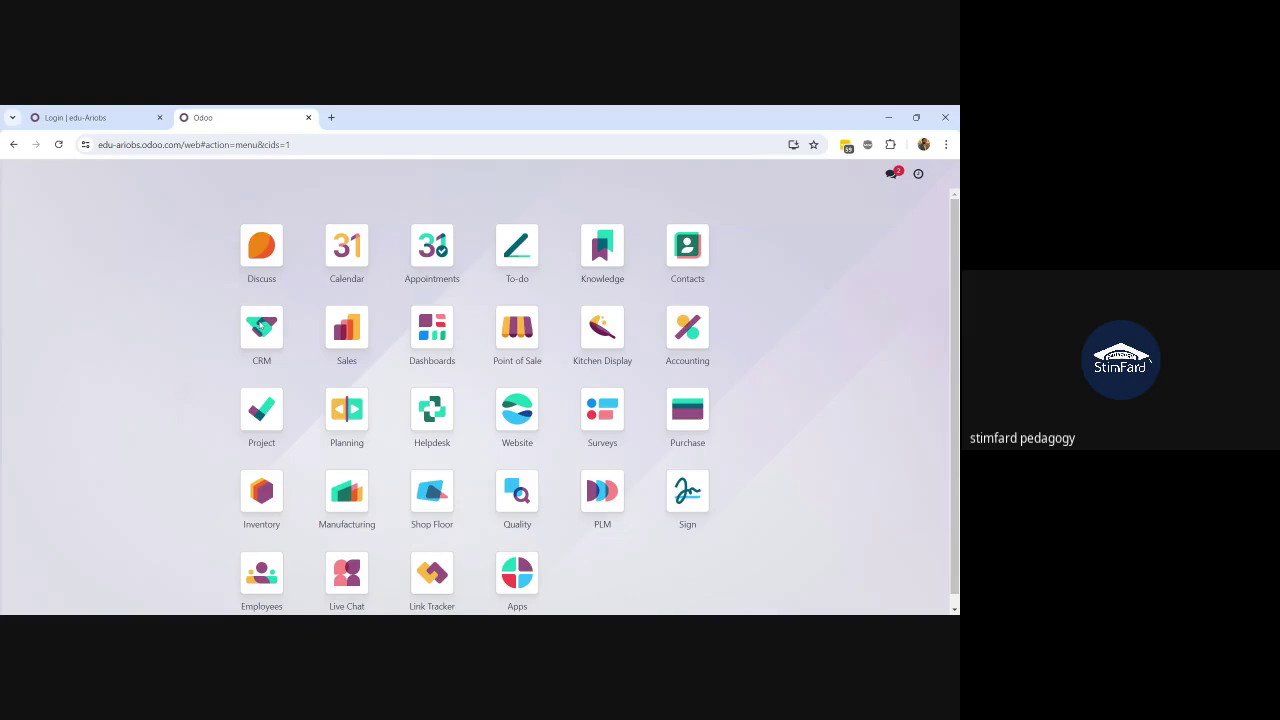
{"action": "type", "text": "crm"}
{"action": "key", "text": "Return"}
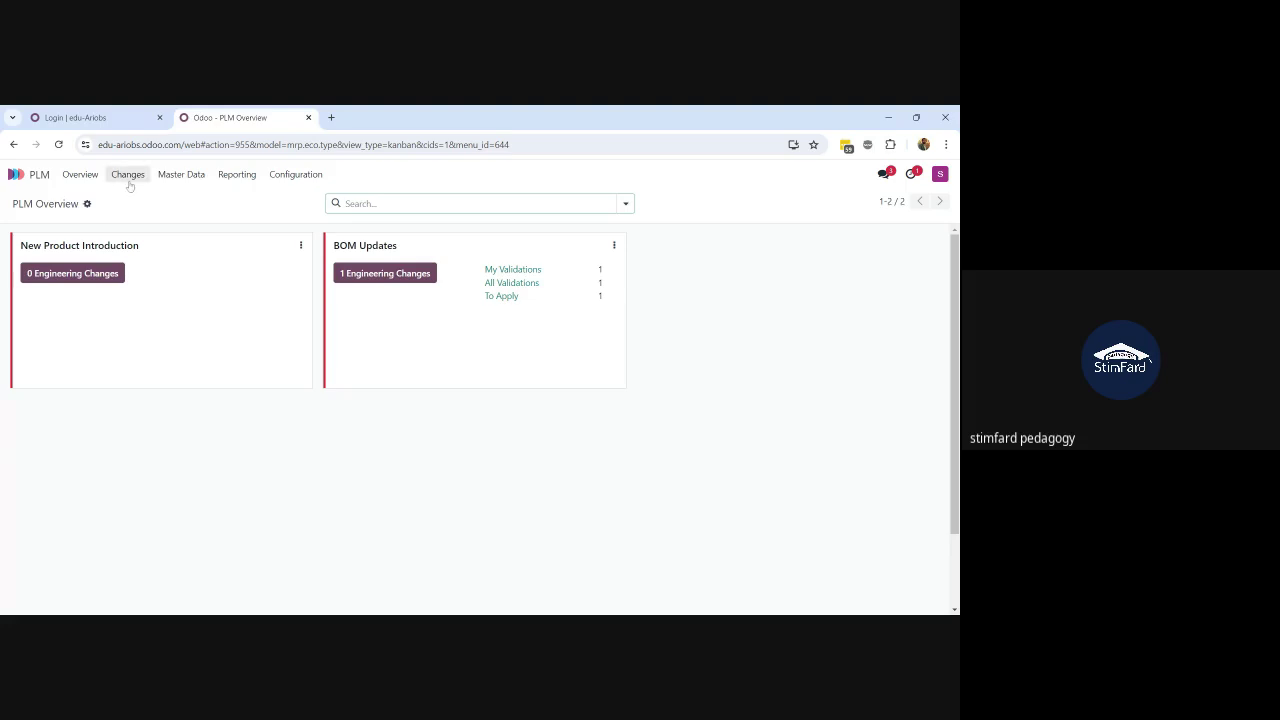
Step: Approve ECO0002 as MD Production, mark its ECO Approval activity done, and apply the BoM changes
{"action": "left_click", "coordinate": [128, 178]}
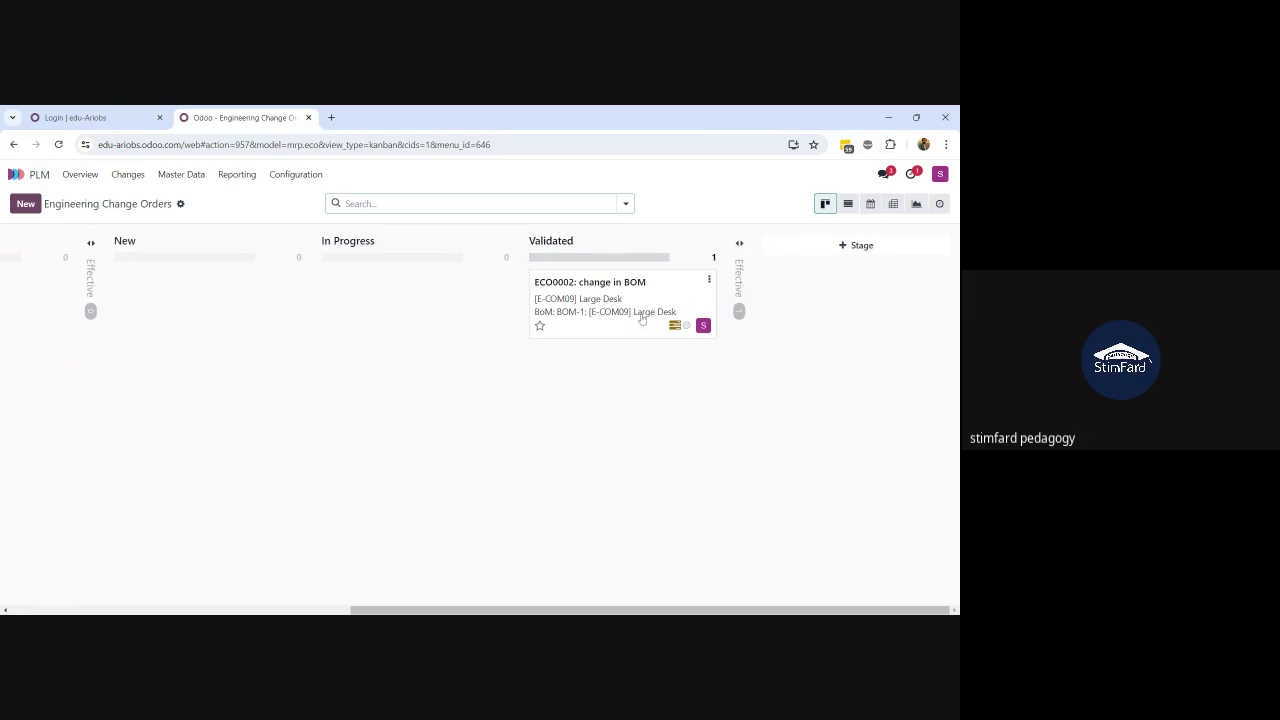
{"action": "left_click", "coordinate": [606, 298]}
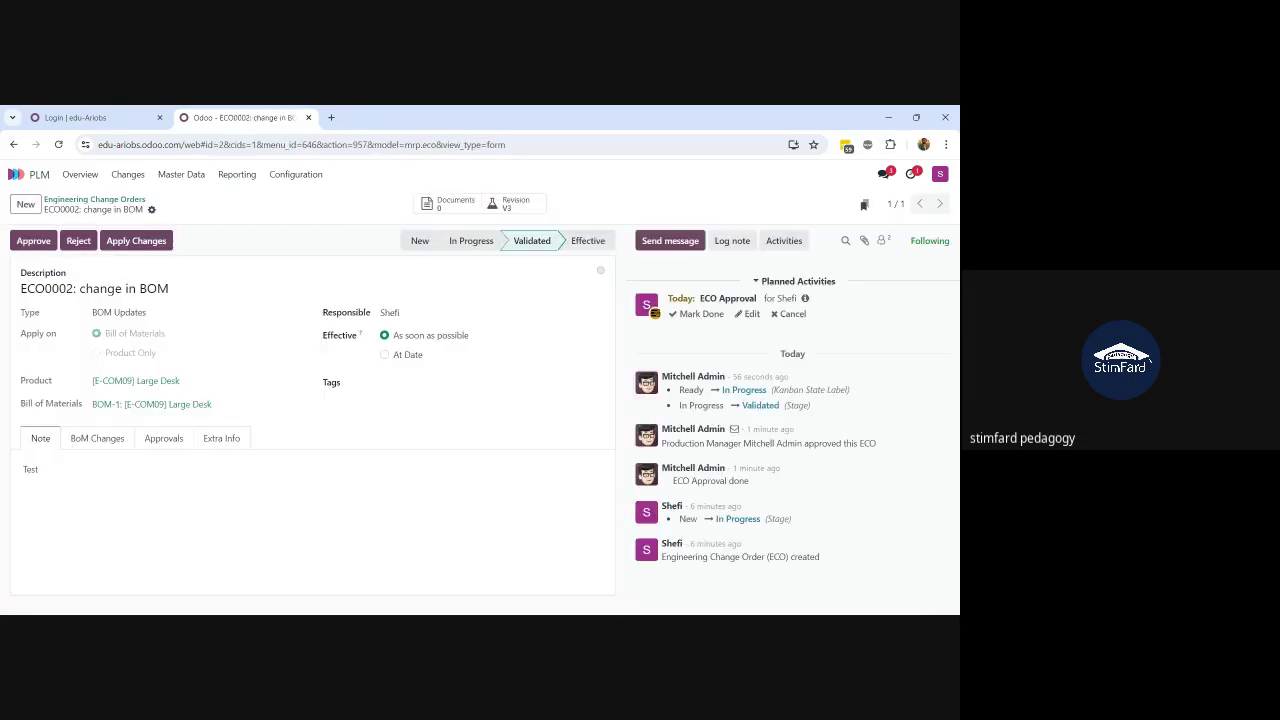
{"action": "left_click", "coordinate": [33, 241]}
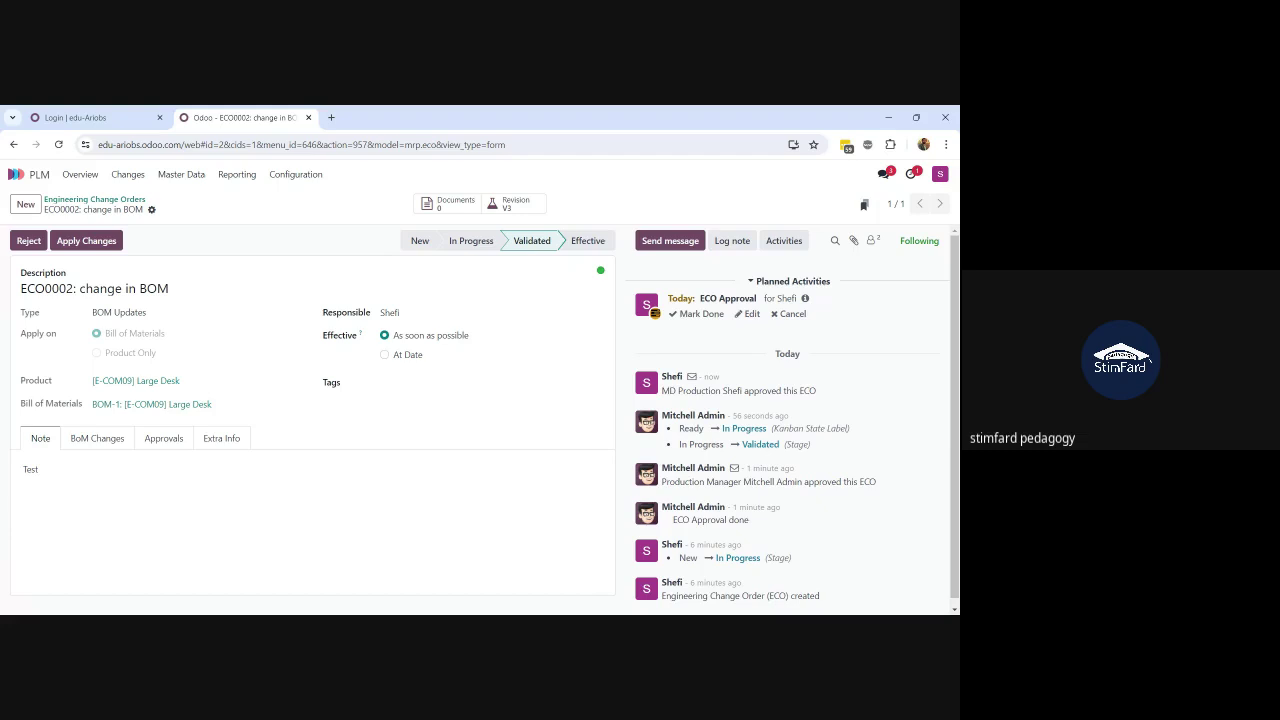
{"action": "left_click", "coordinate": [701, 314]}
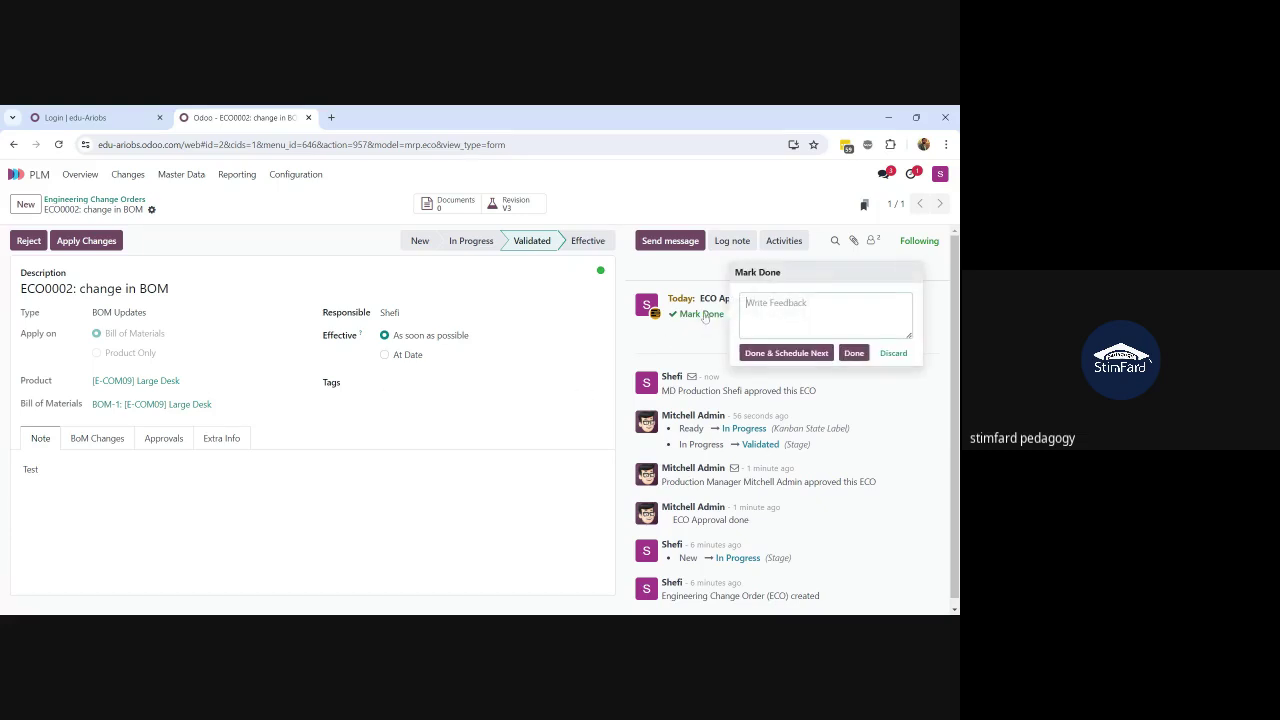
{"action": "left_click", "coordinate": [853, 353]}
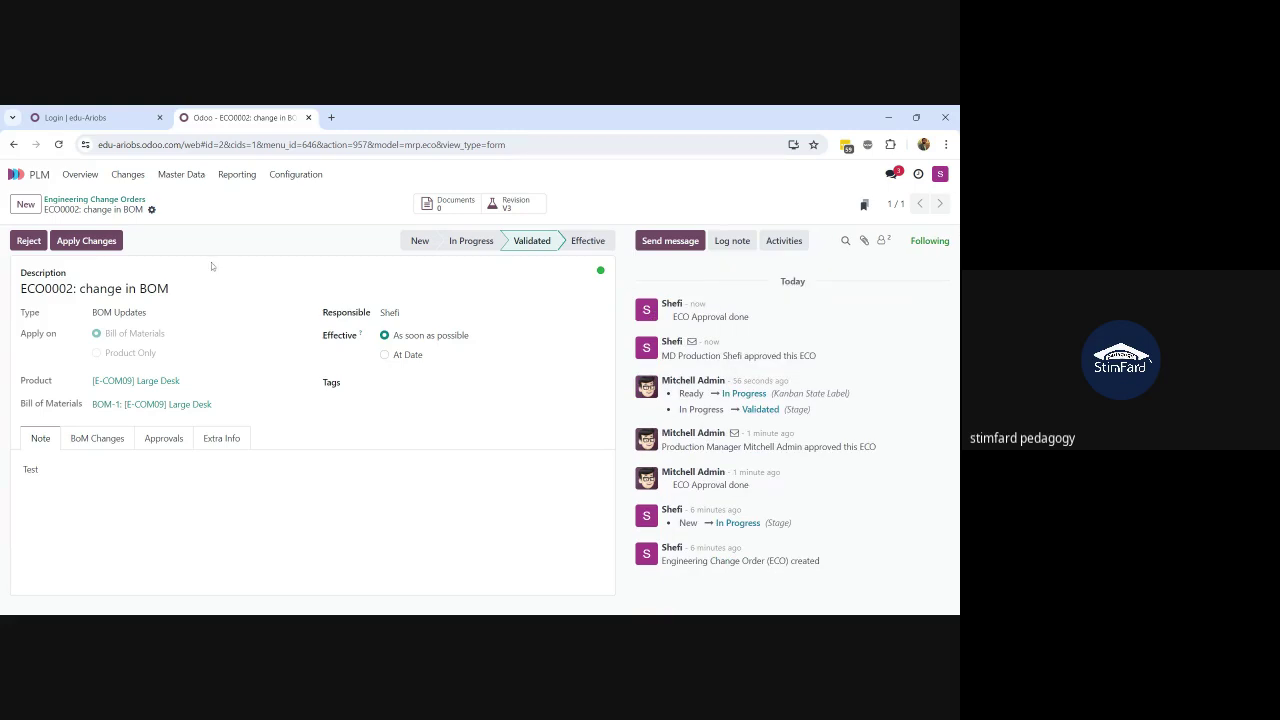
{"action": "left_click", "coordinate": [92, 252]}
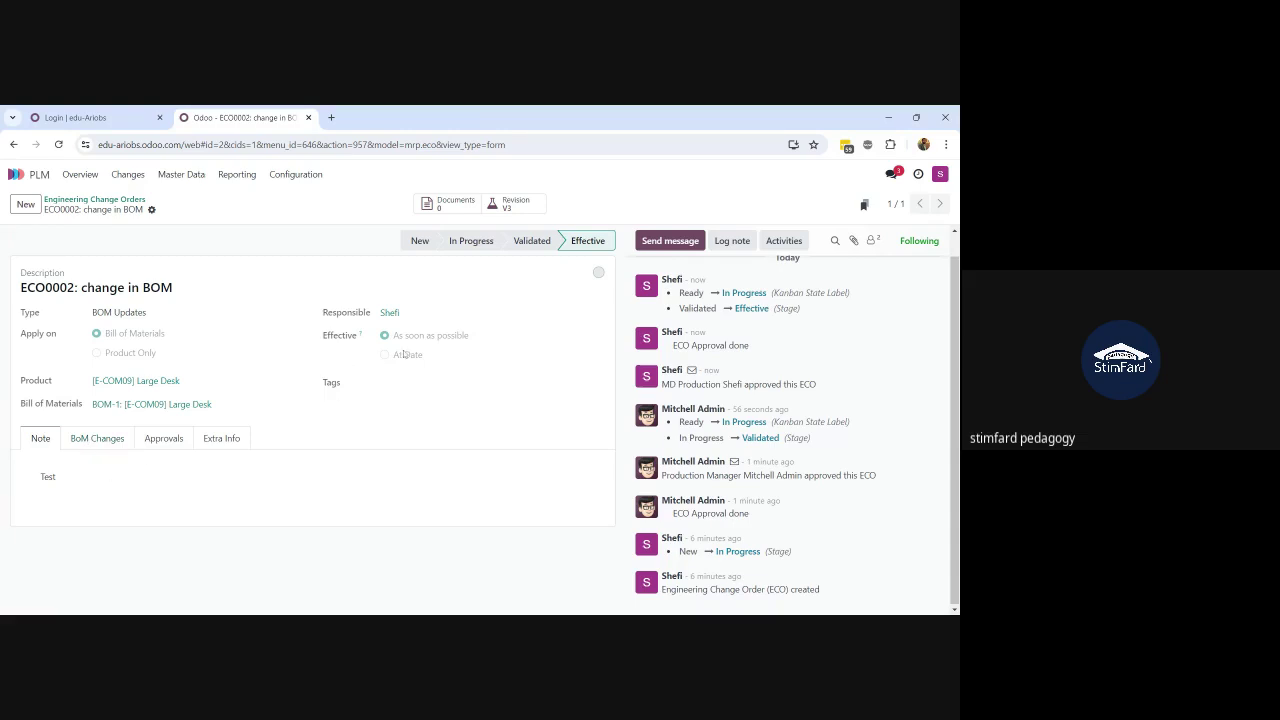
Step: Open the resulting BoM revision from ECO0002 and duplicate its page into a new tab
{"action": "left_click", "coordinate": [508, 204]}
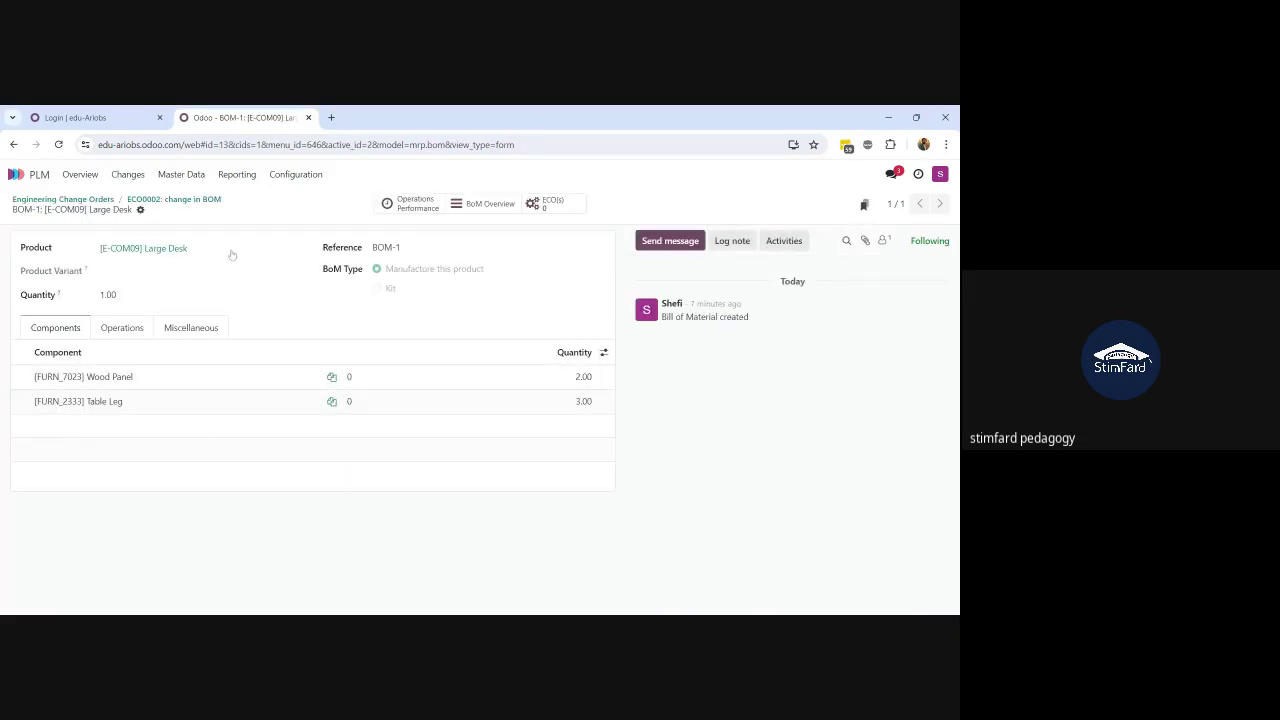
{"action": "right_click", "coordinate": [228, 120]}
{"action": "left_click", "coordinate": [301, 230]}
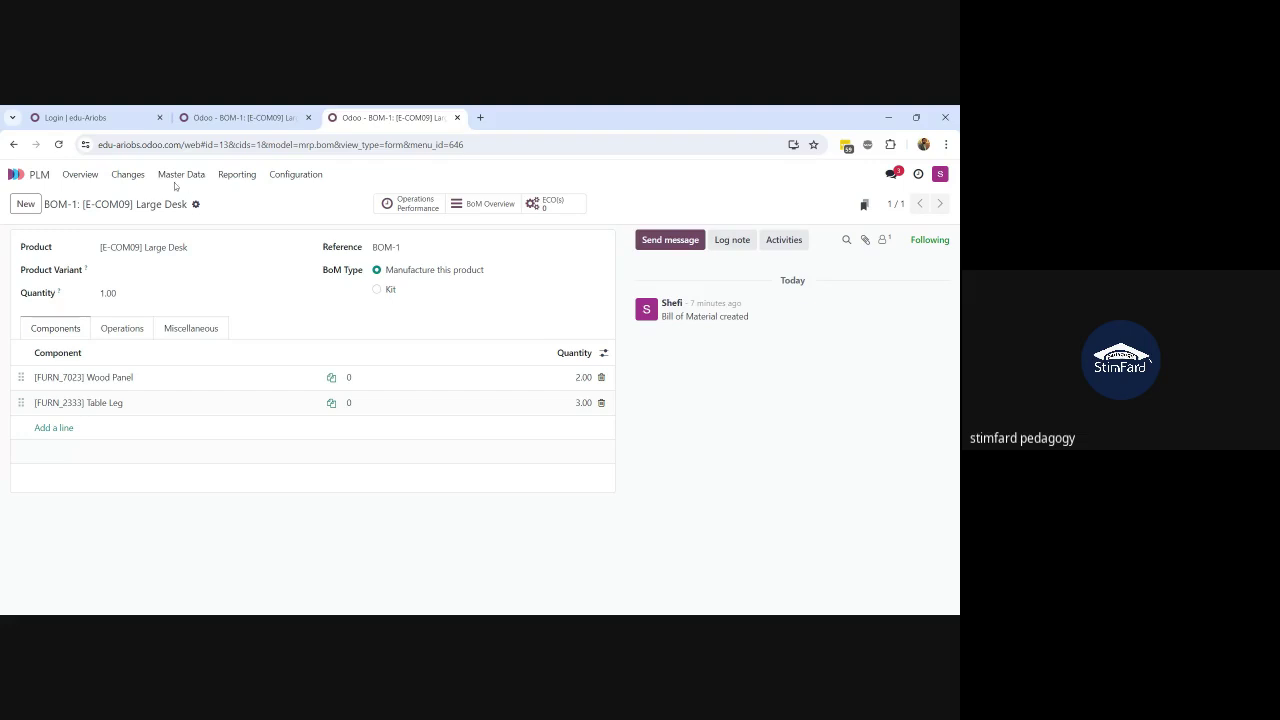
Step: Open the Large Desk BoM from Master Data and confirm its Version is 3
{"action": "left_click", "coordinate": [199, 180]}
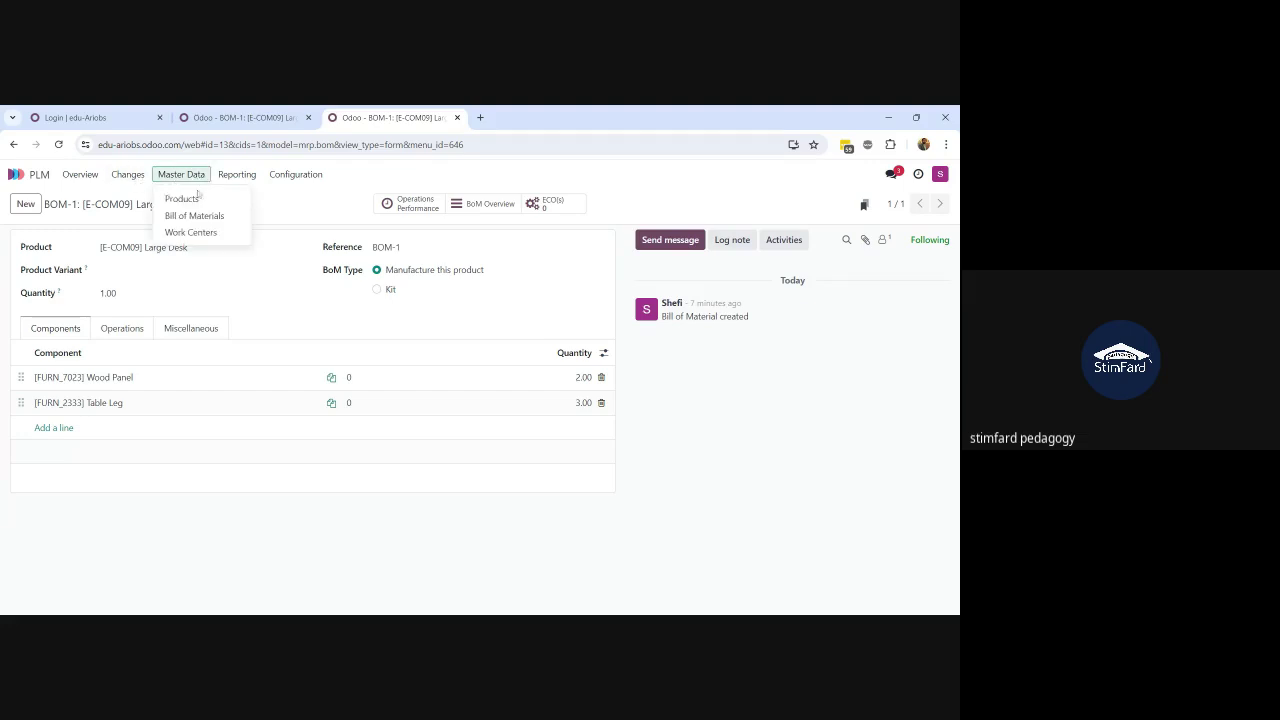
{"action": "left_click", "coordinate": [200, 215]}
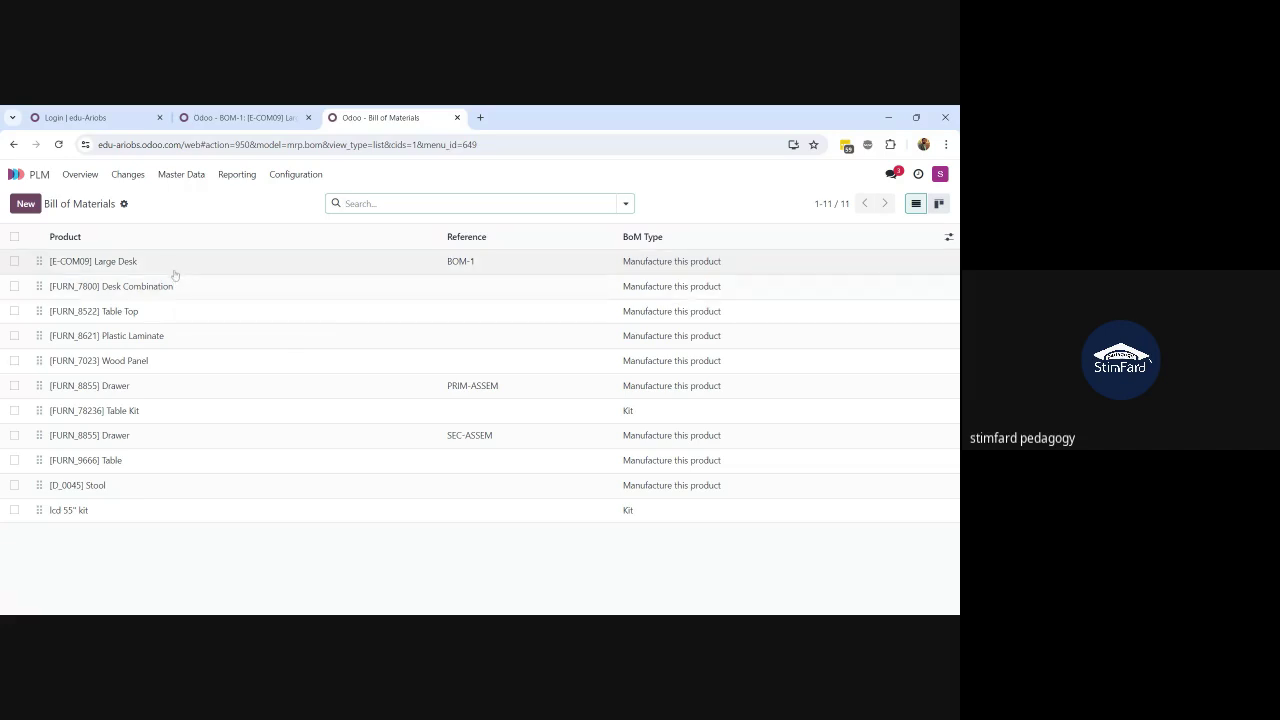
{"action": "left_click", "coordinate": [171, 266]}
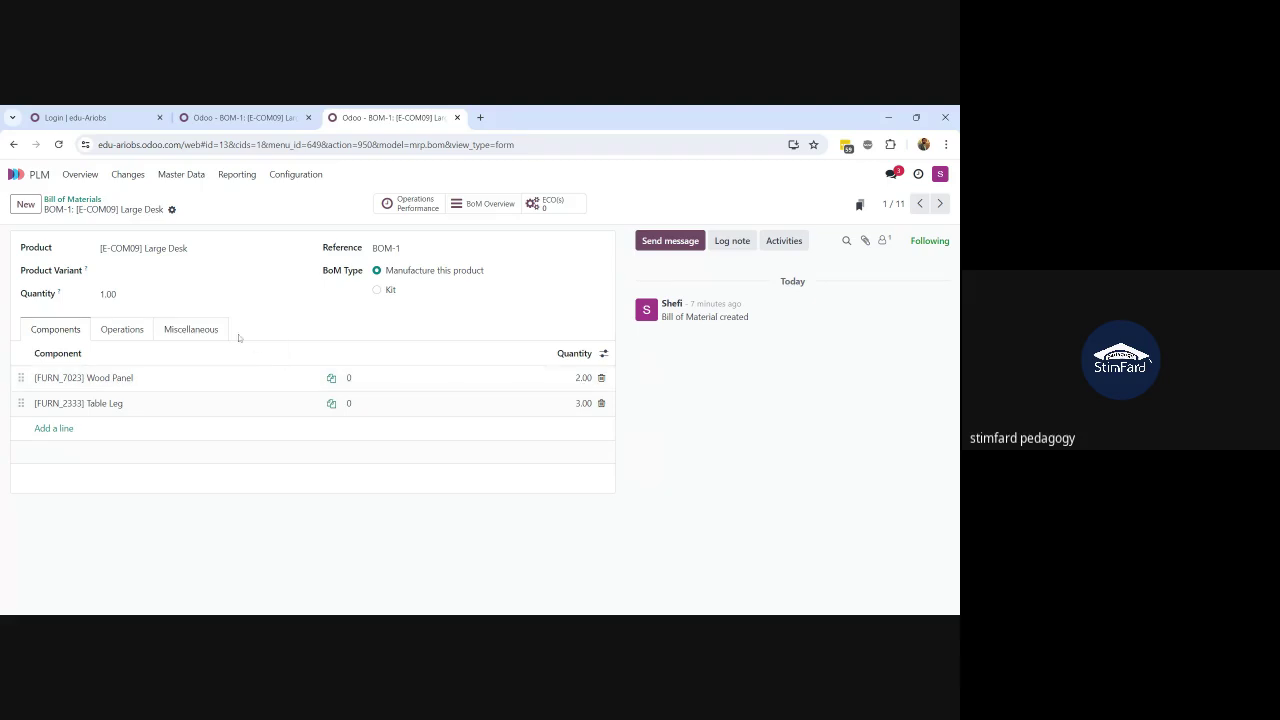
{"action": "left_click", "coordinate": [205, 334]}
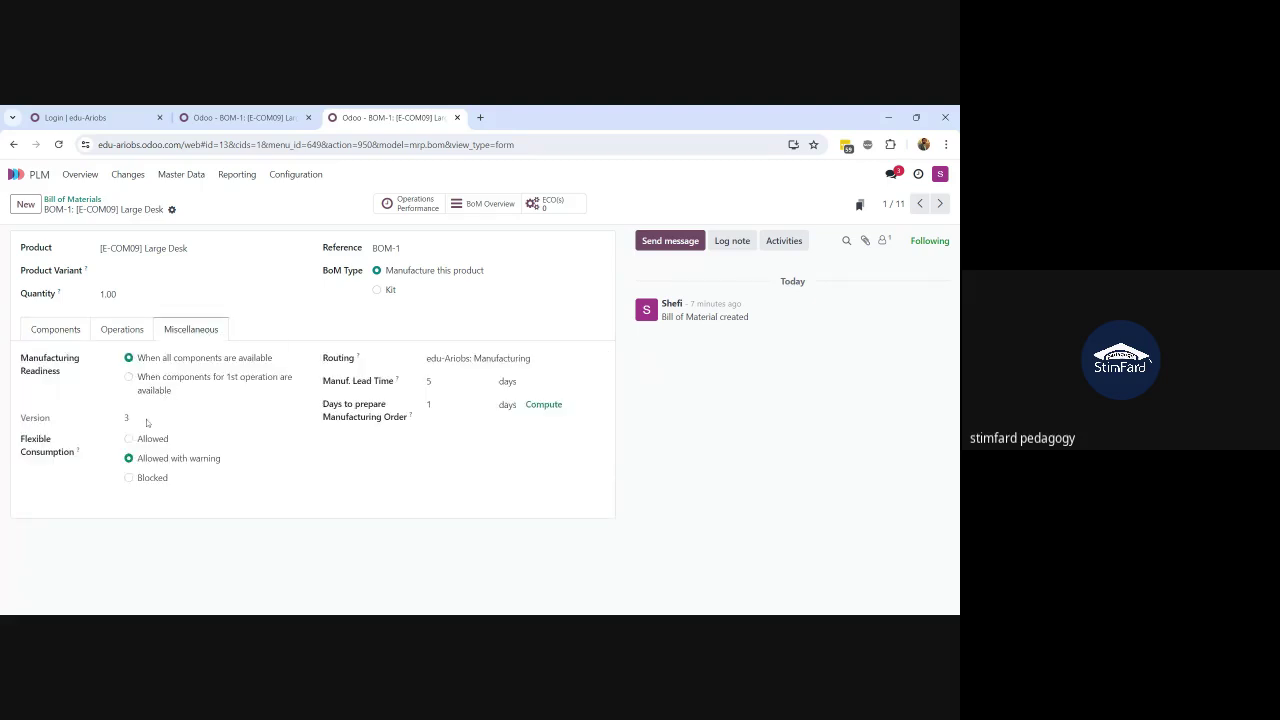
{"action": "double_click", "coordinate": [122, 423]}
{"action": "left_click", "coordinate": [72, 200]}
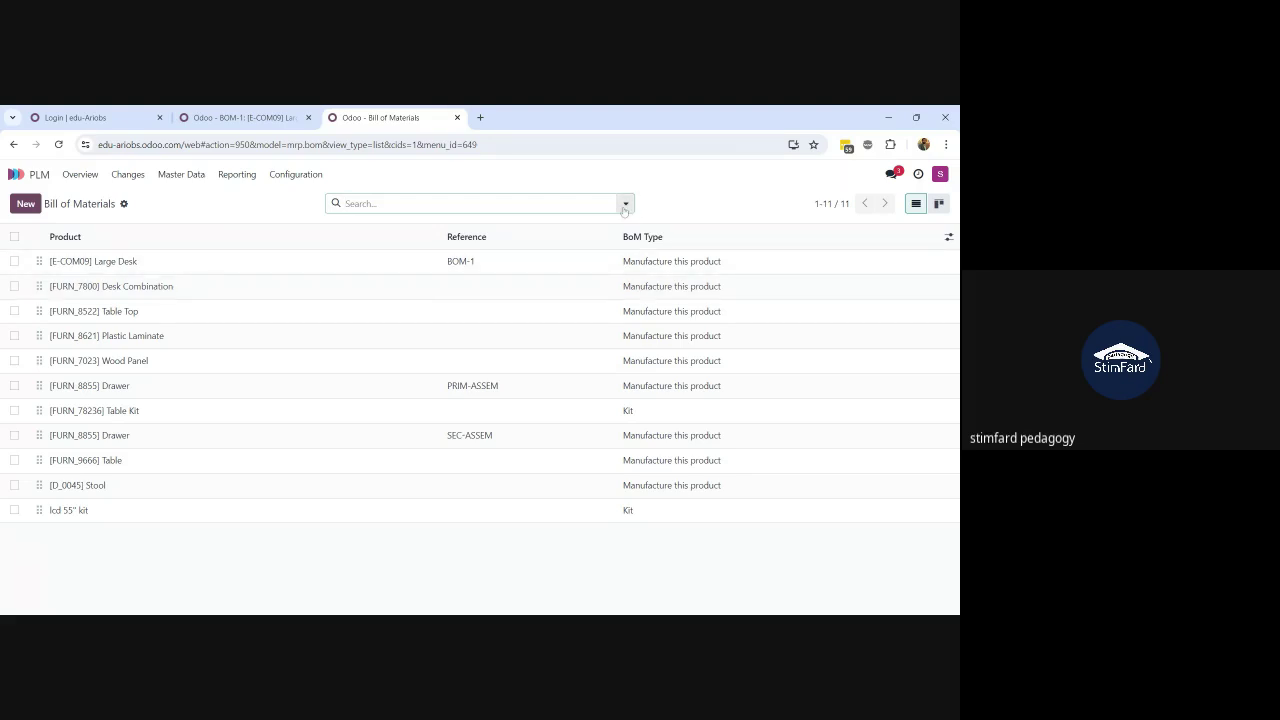
Step: Search the BoM list for 'large desk' including archived bills of materials
{"action": "type", "text": "lat"}
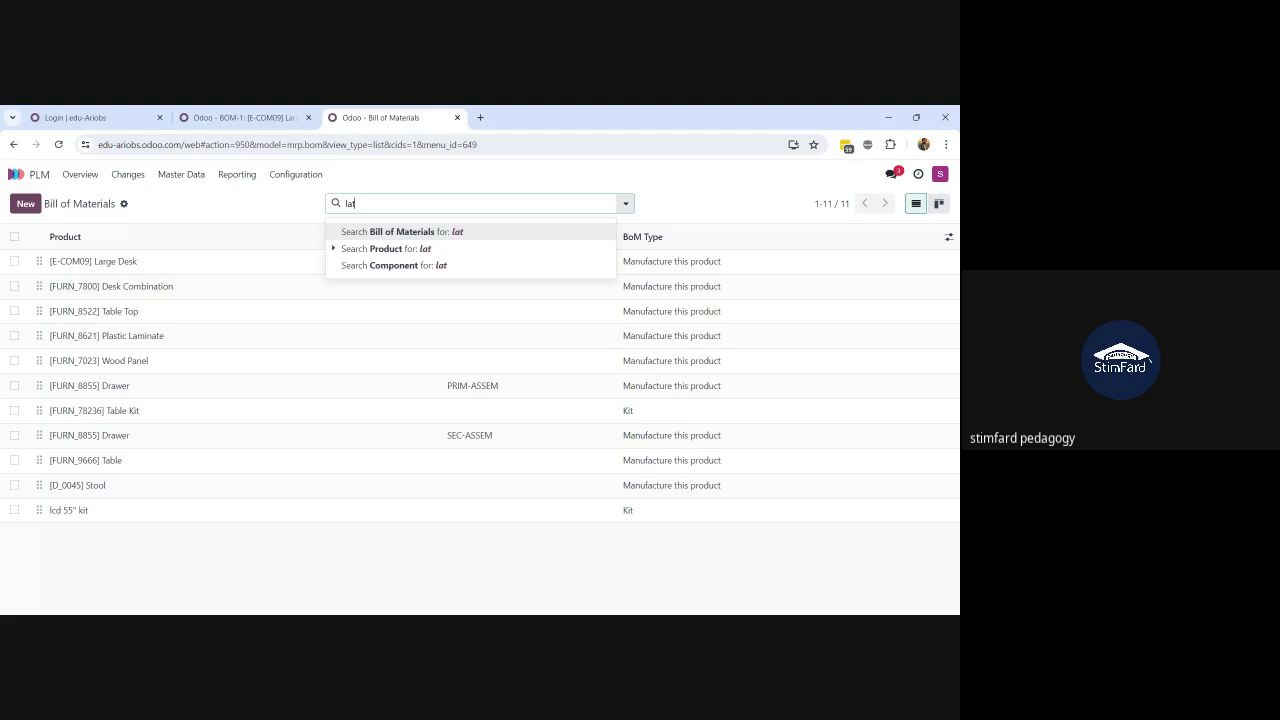
{"action": "type", "text": "rges"}
{"action": "key", "text": "BackSpace"}
{"action": "type", "text": "desk"}
{"action": "key", "text": "Return"}
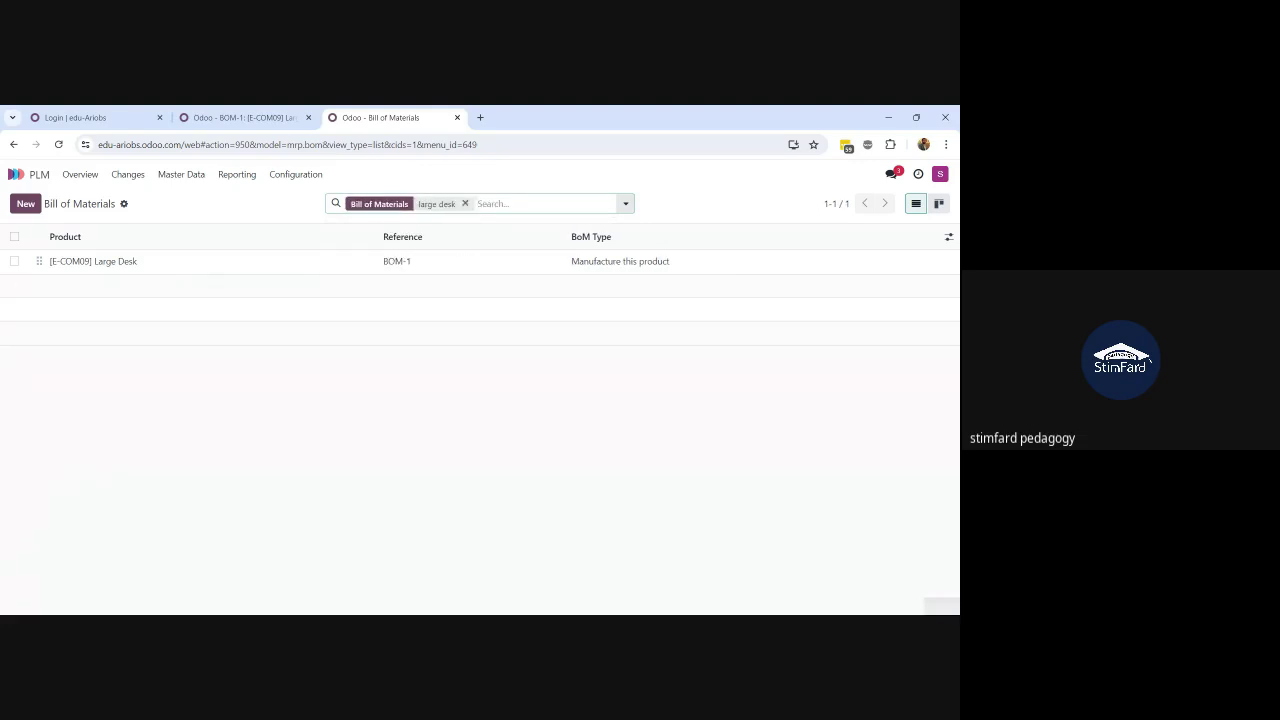
{"action": "left_click", "coordinate": [625, 203]}
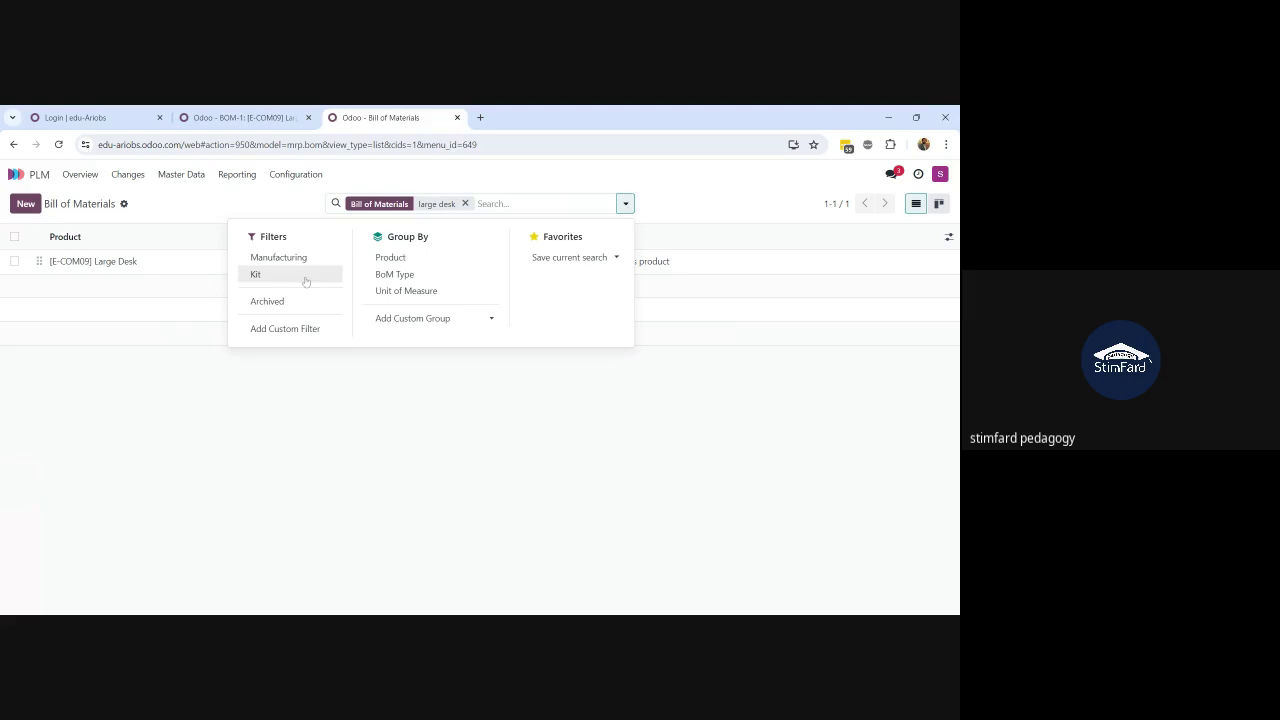
{"action": "left_click", "coordinate": [290, 308]}
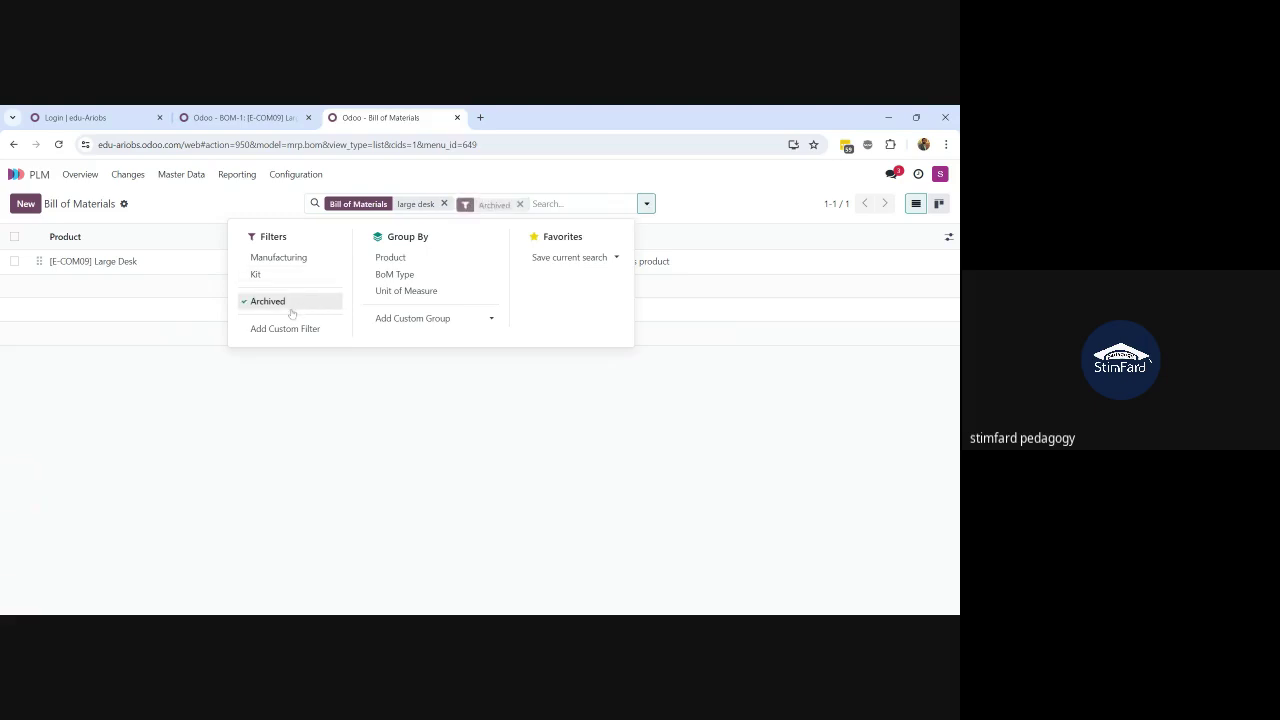
{"action": "left_click", "coordinate": [157, 386]}
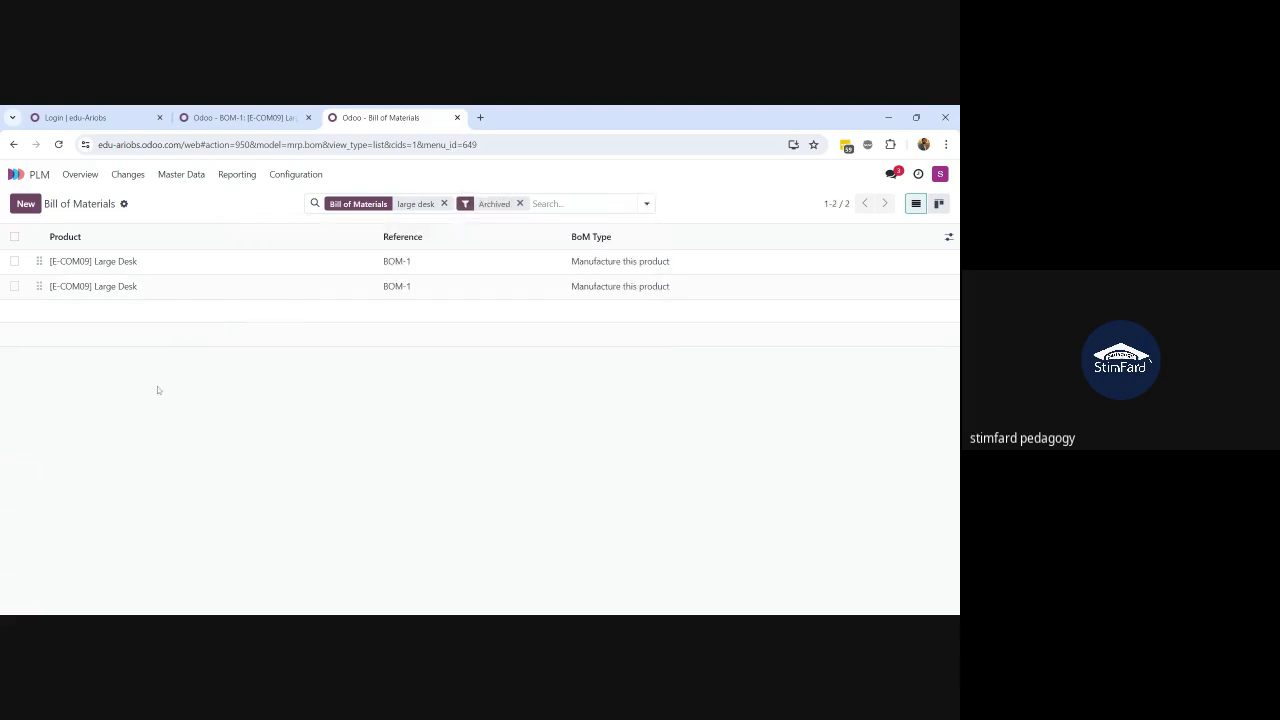
Step: Review the components of the archived Large Desk BOM-1, then go to the Changes board
{"action": "left_click", "coordinate": [151, 289]}
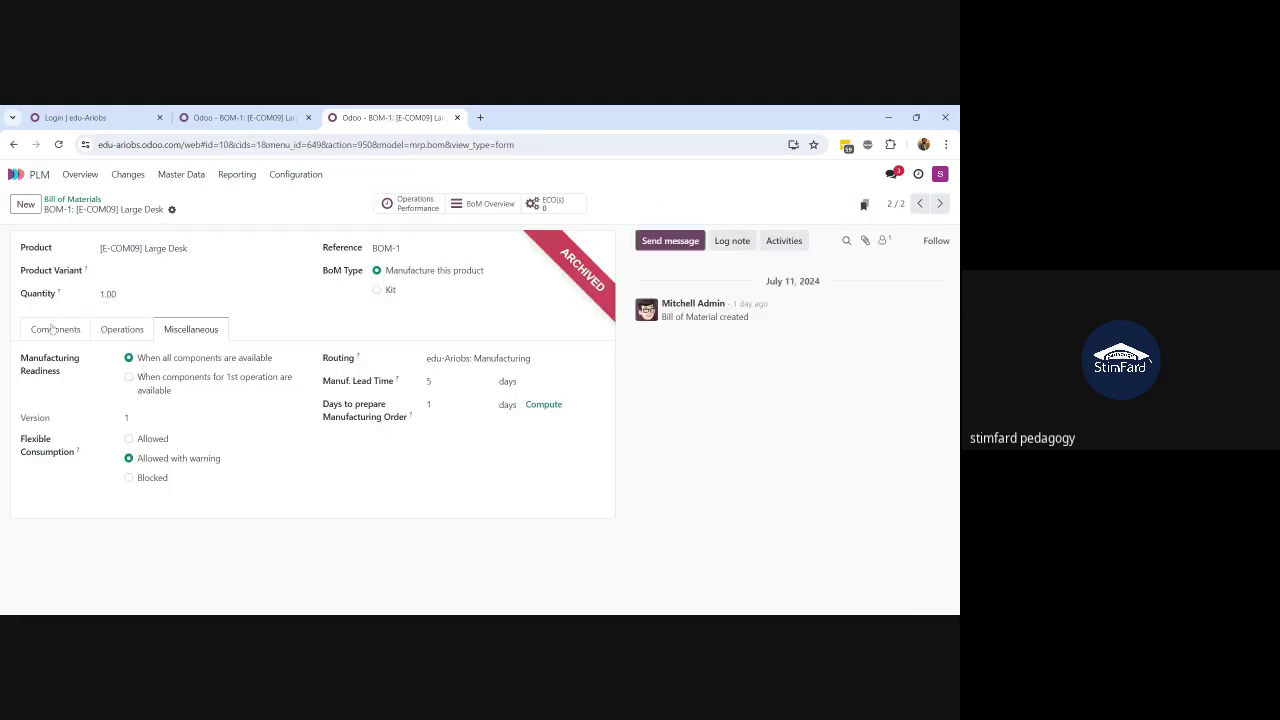
{"action": "left_click", "coordinate": [57, 336]}
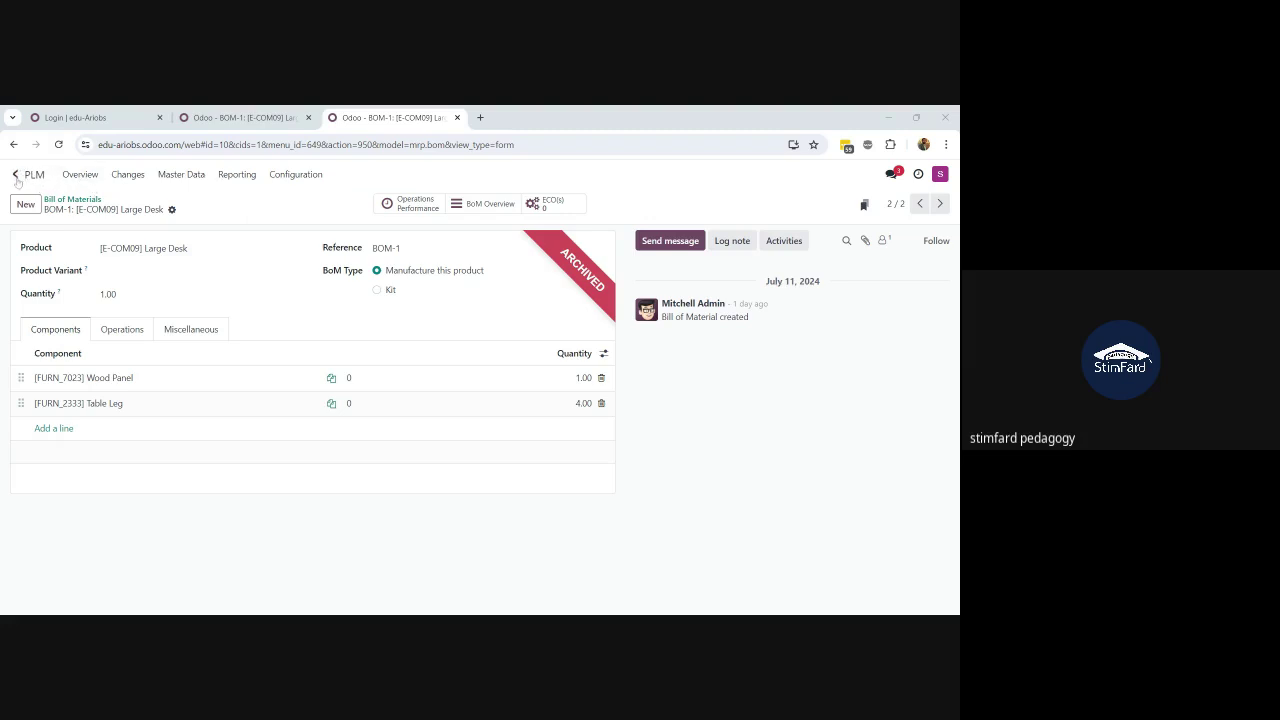
{"action": "left_click", "coordinate": [127, 174]}
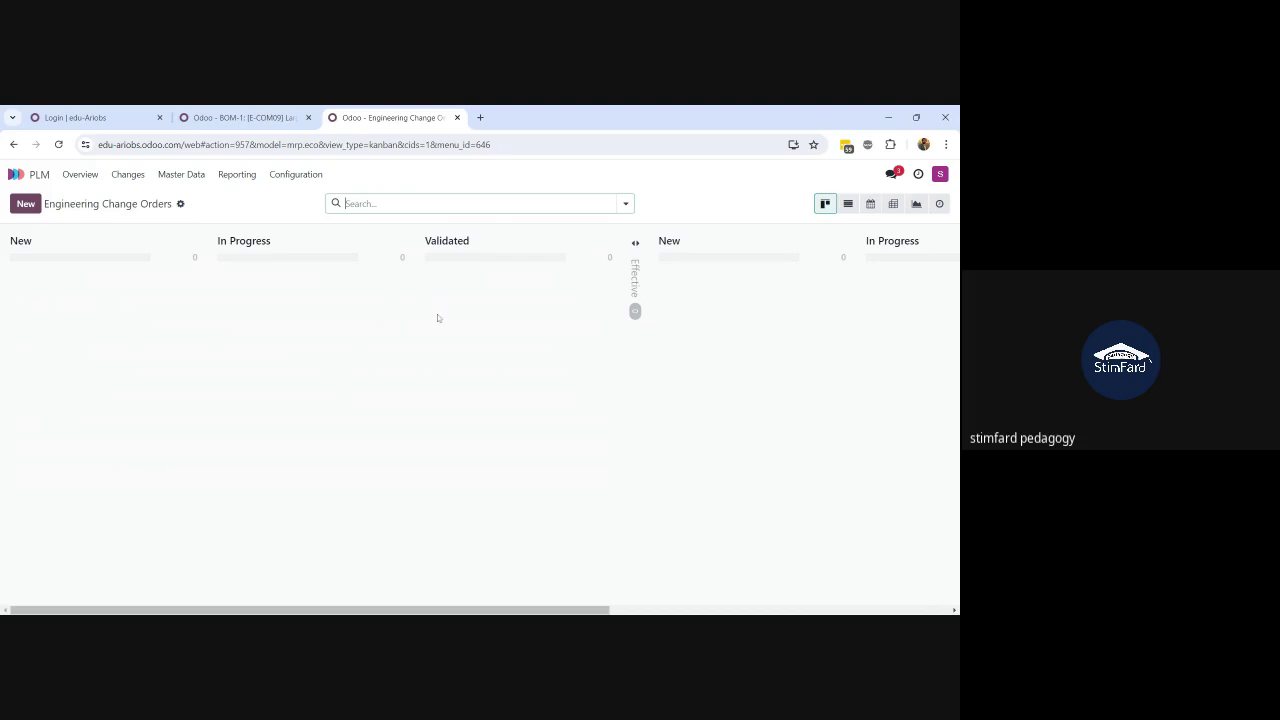
Step: Return to the PLM Overview, where New Product Introduction and BOM Updates both show 0
{"action": "left_click", "coordinate": [84, 176]}
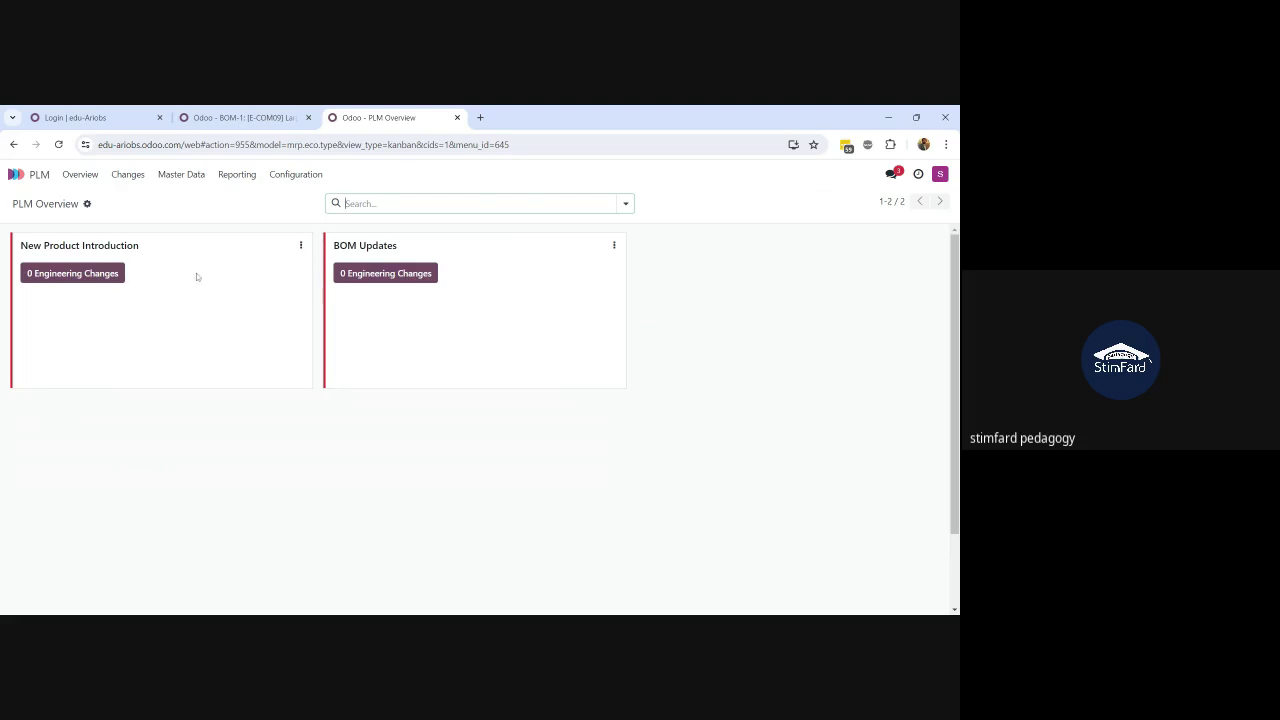
Step: Start a New Product Introduction change order described as 'Change in Product'
{"action": "left_click", "coordinate": [76, 280]}
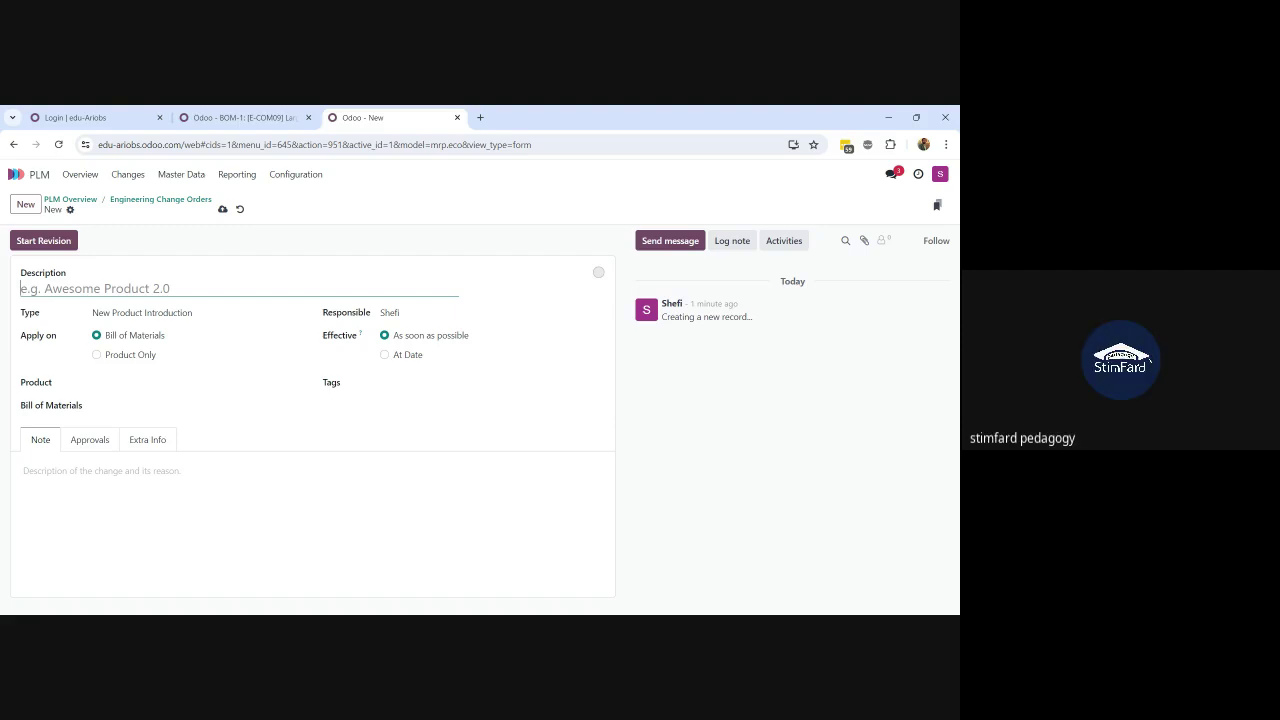
{"action": "type", "text": "Change in "}
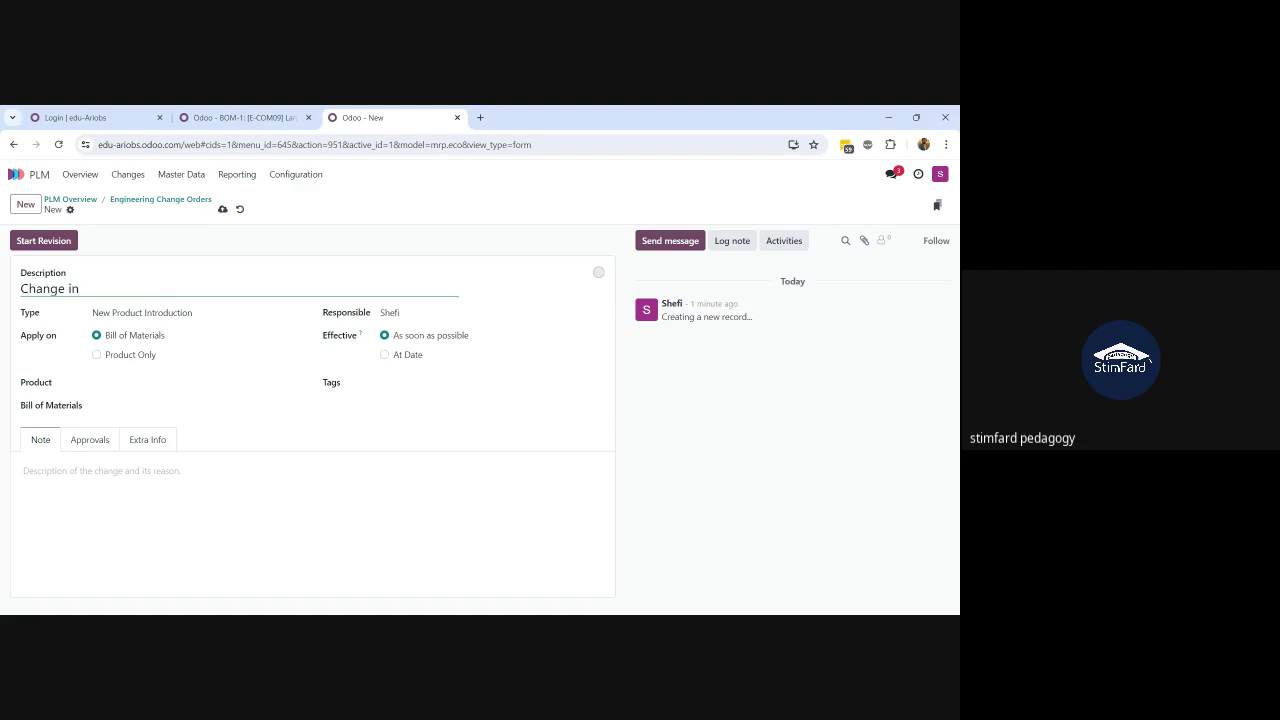
{"action": "type", "text": "Product"}
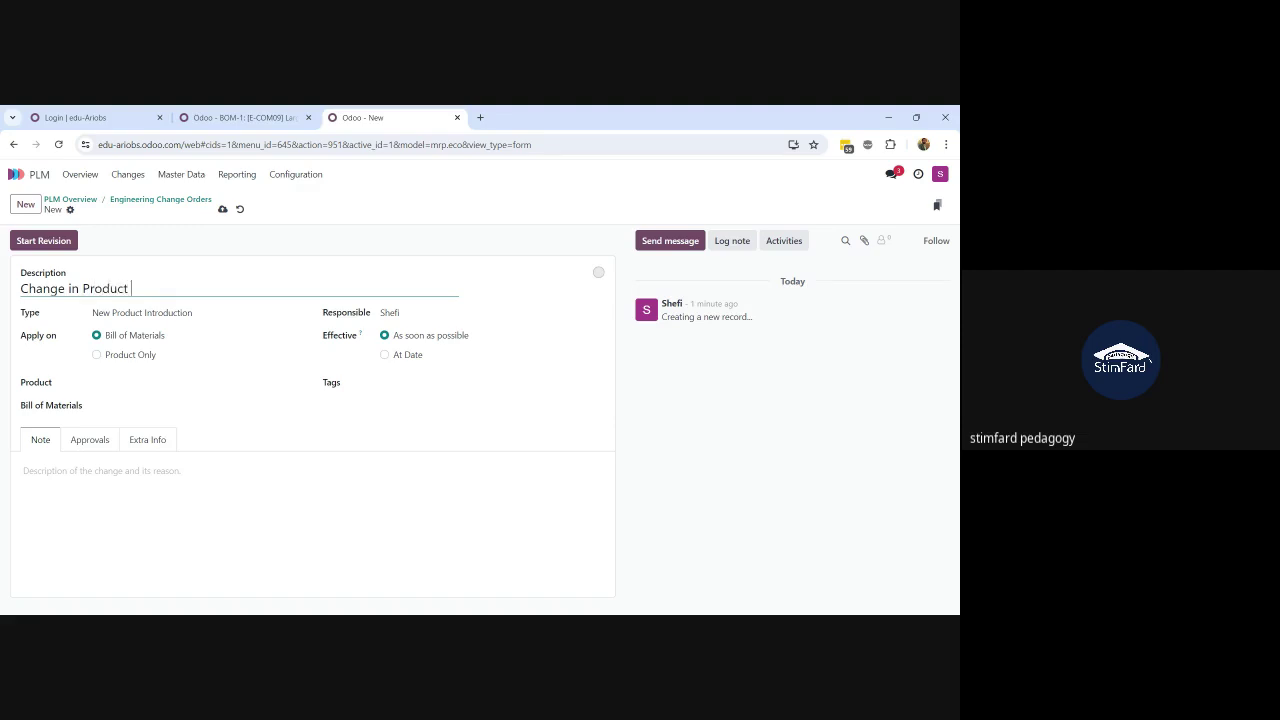
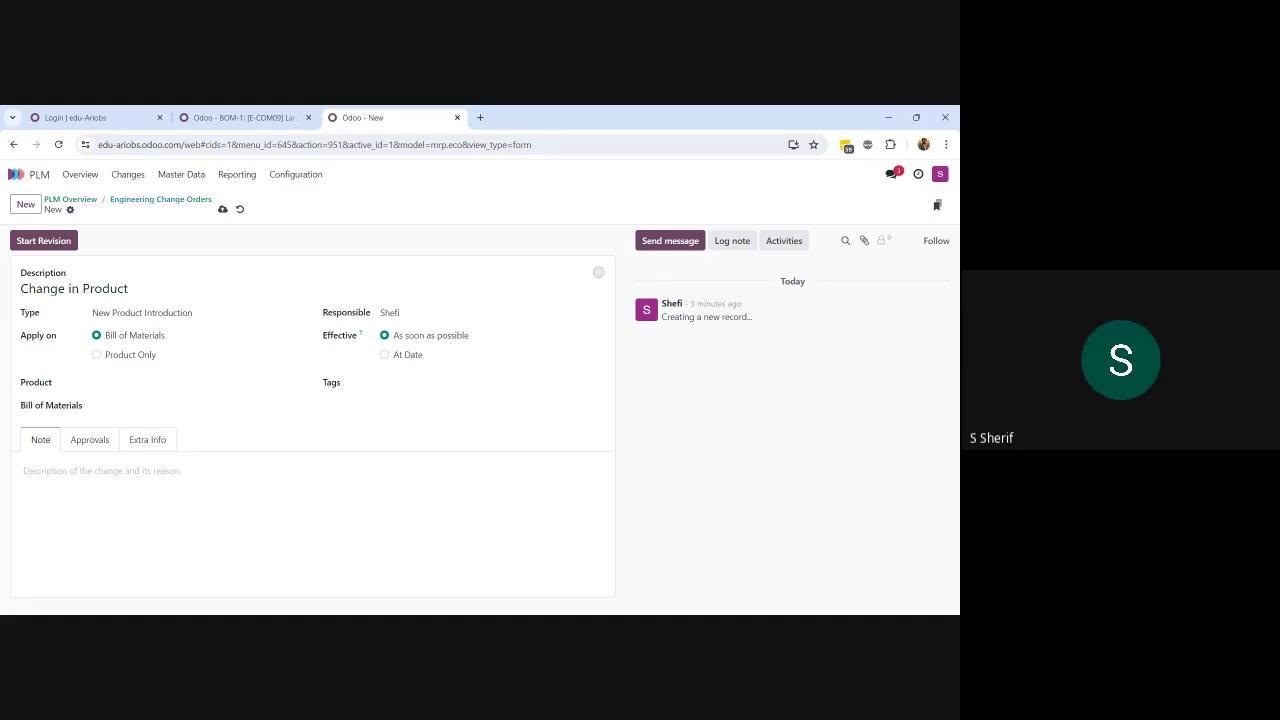
Step: Target the change order at product [CONS_89957] Bolt, apply it to Product Only, and save
{"action": "left_click", "coordinate": [222, 209]}
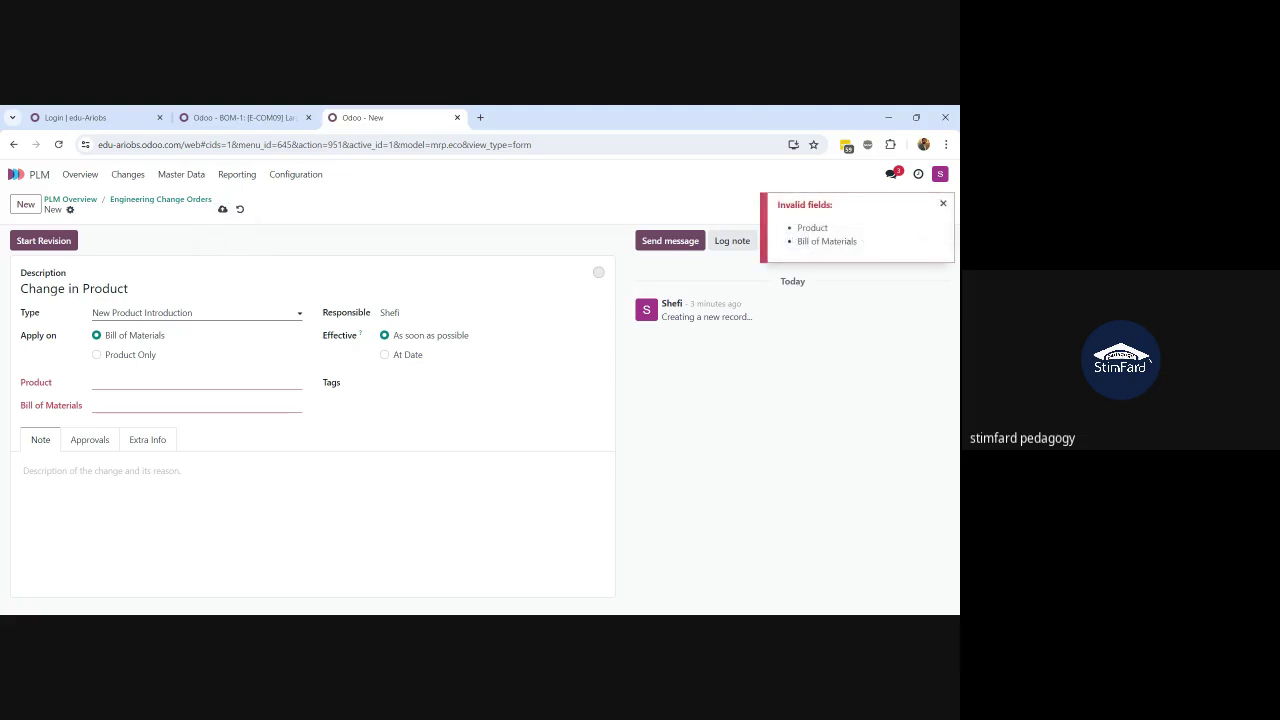
{"action": "left_click", "coordinate": [195, 383]}
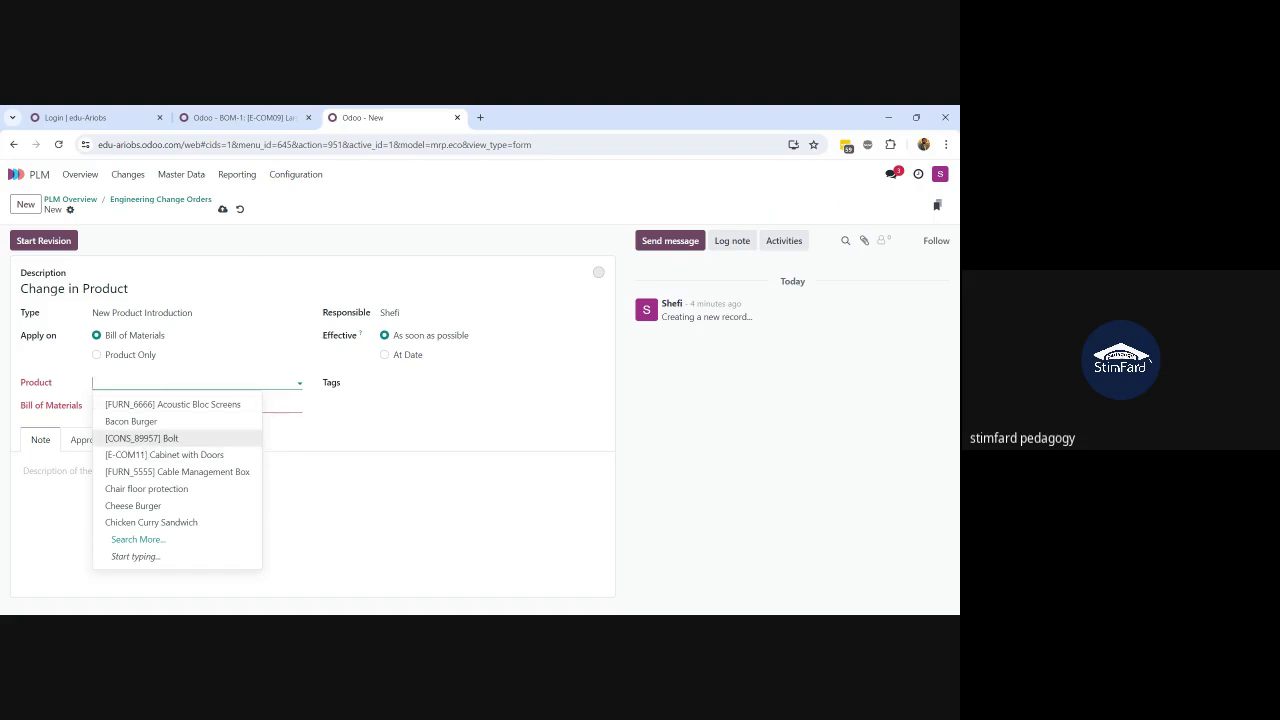
{"action": "left_click", "coordinate": [150, 440]}
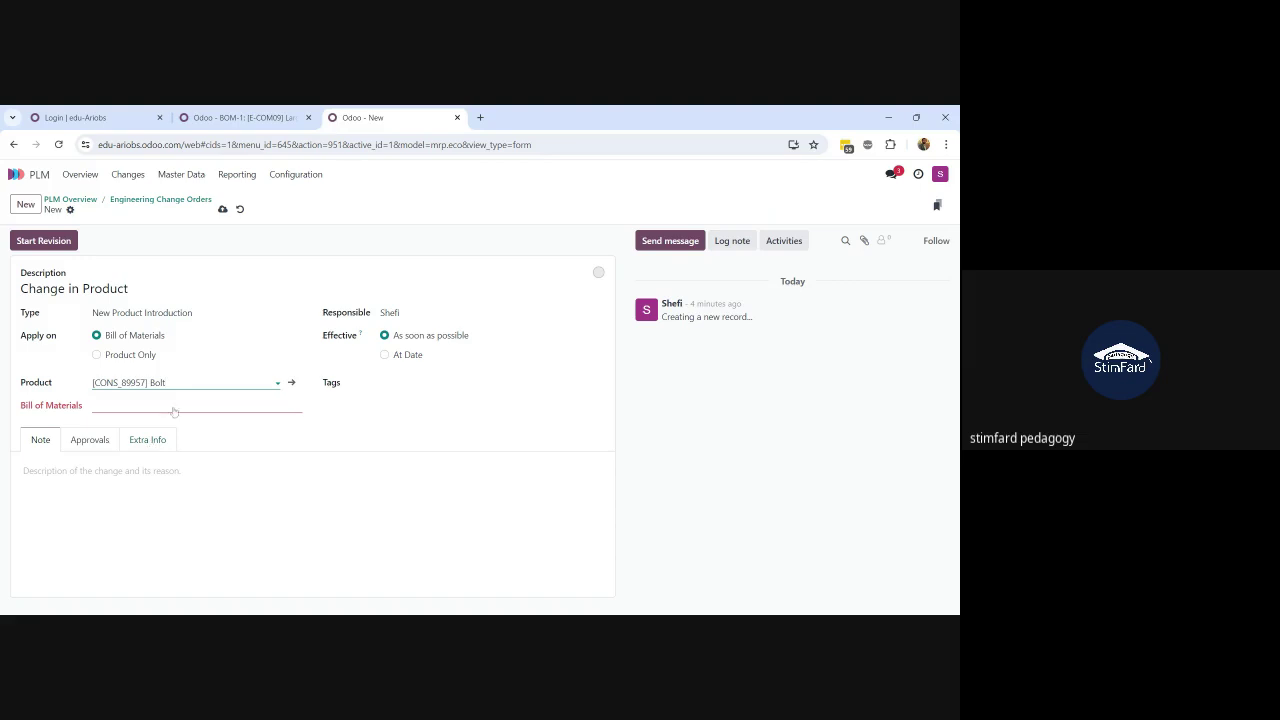
{"action": "left_click", "coordinate": [136, 358]}
{"action": "left_click", "coordinate": [136, 357]}
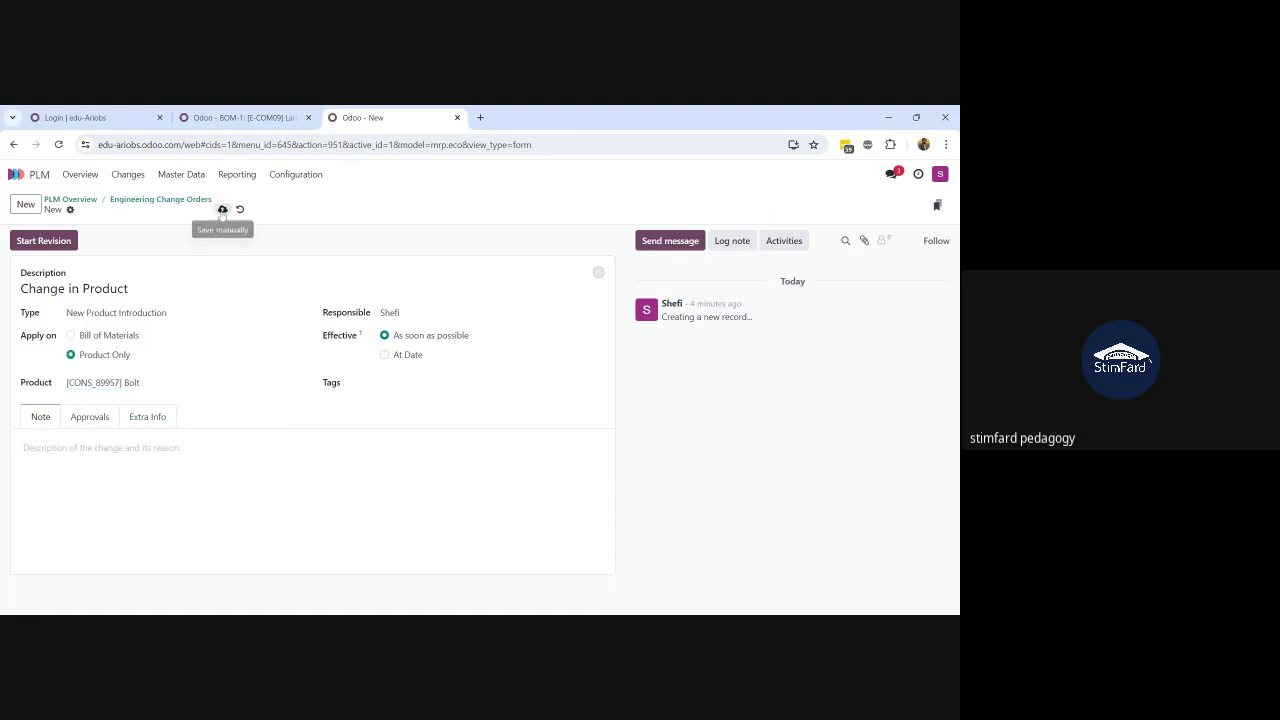
{"action": "left_click", "coordinate": [222, 209]}
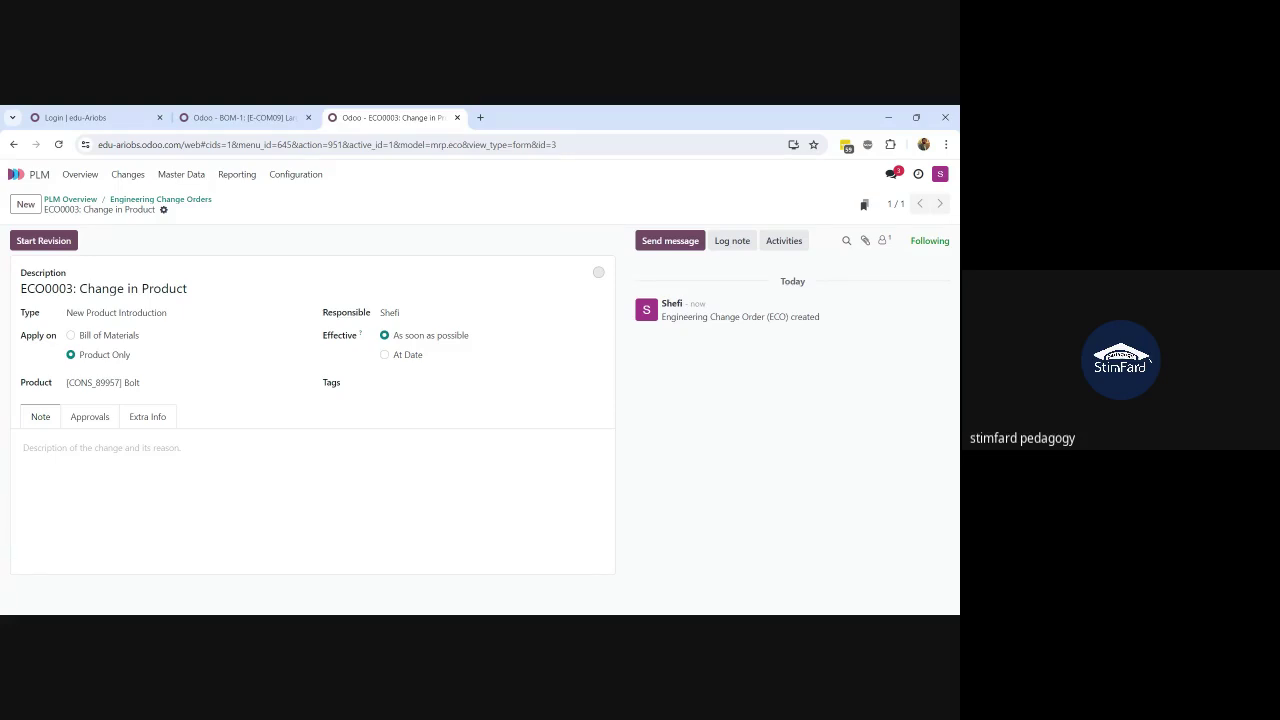
Step: Start the revision on ECO0003 and check that its Documents list has nothing attached
{"action": "left_click", "coordinate": [43, 243]}
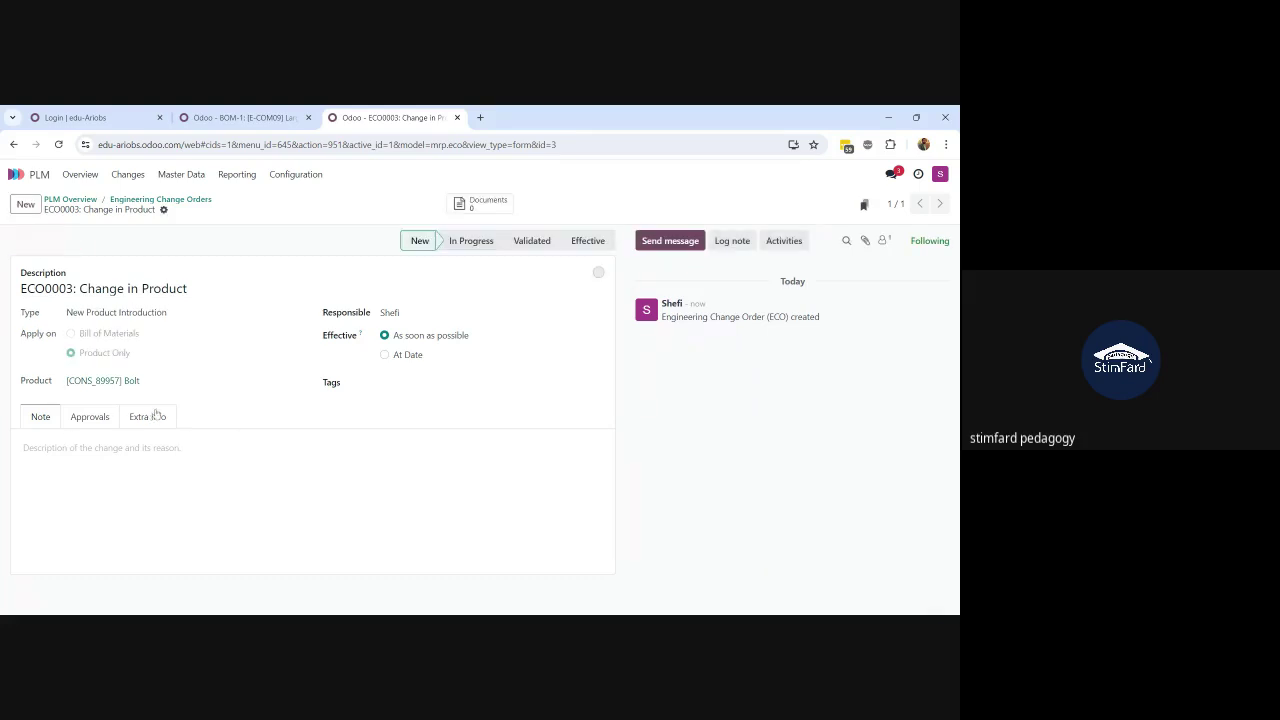
{"action": "left_click", "coordinate": [487, 204]}
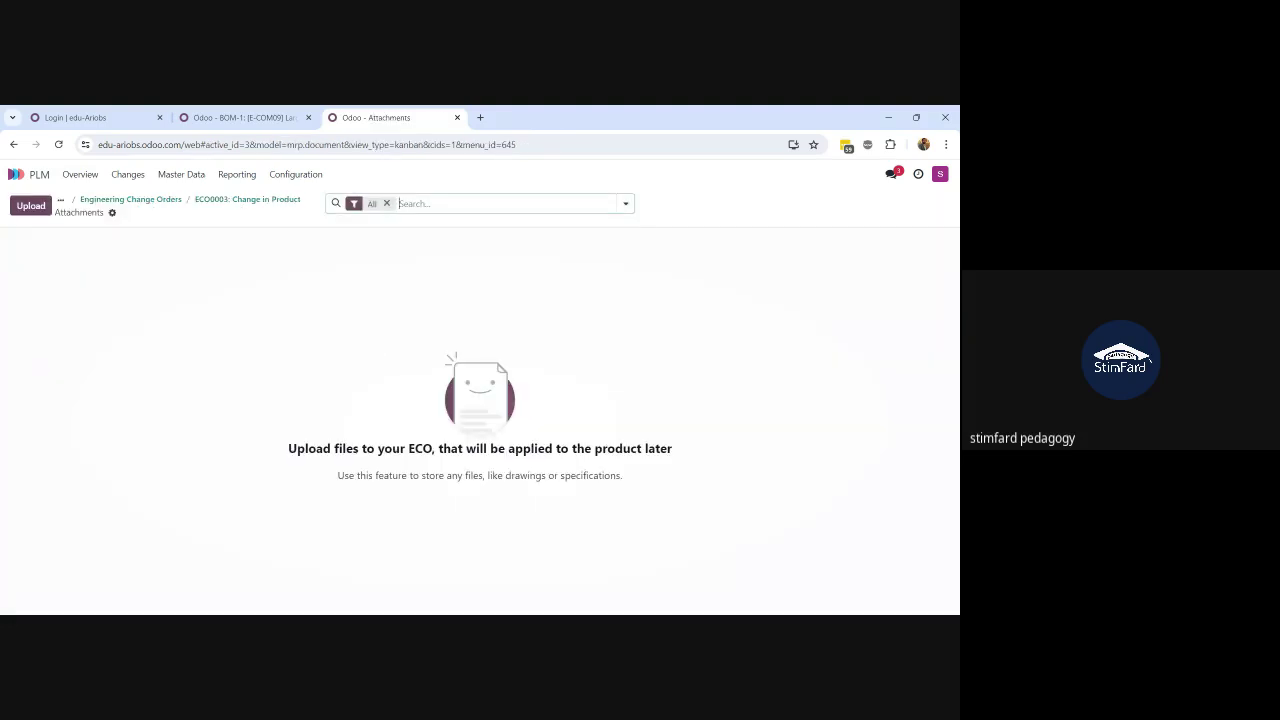
{"action": "left_click", "coordinate": [236, 204]}
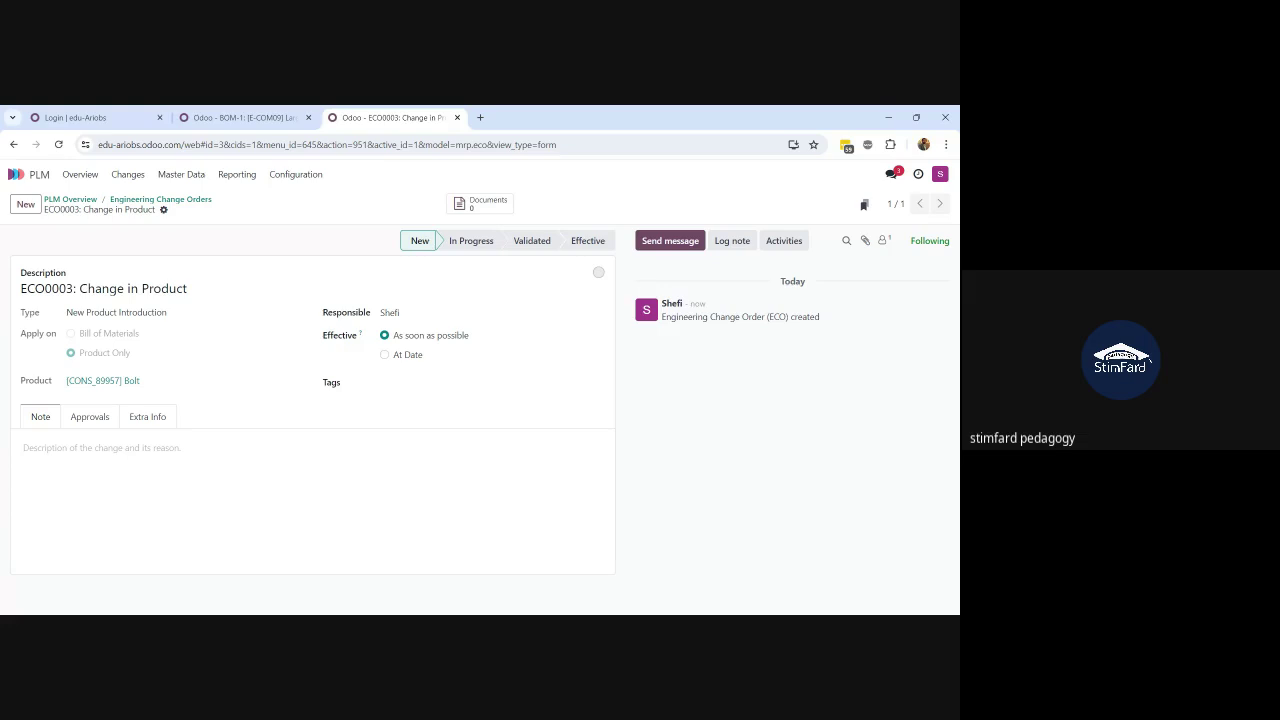
Step: Type 'Change in Data' in Tags, view the empty Approvals list, and return to all change orders
{"action": "left_click", "coordinate": [440, 384]}
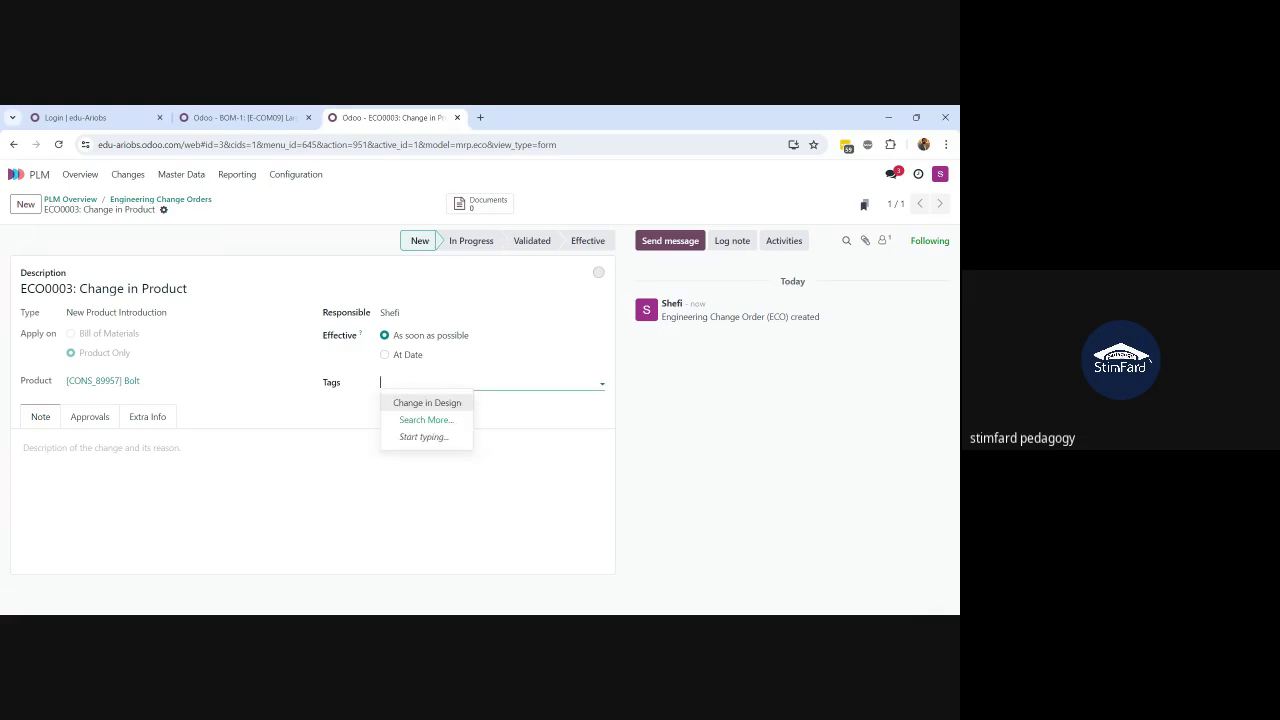
{"action": "type", "text": "Change"}
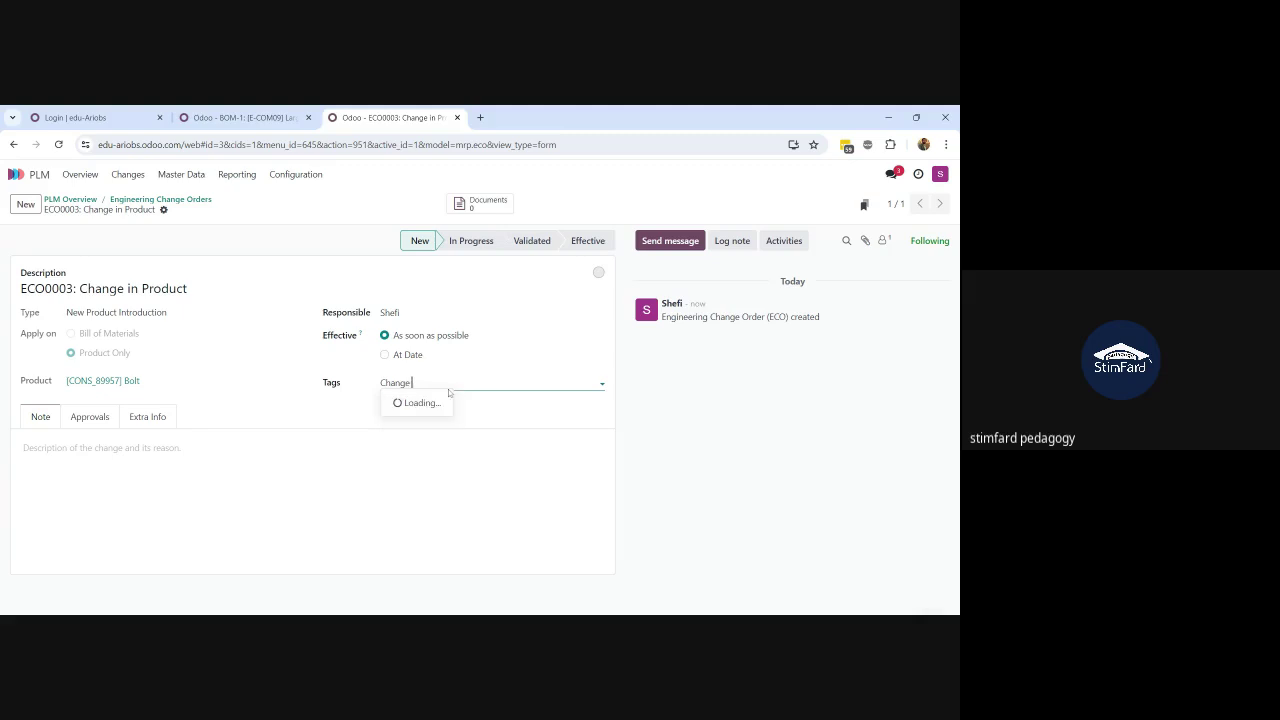
{"action": "type", "text": " in Data"}
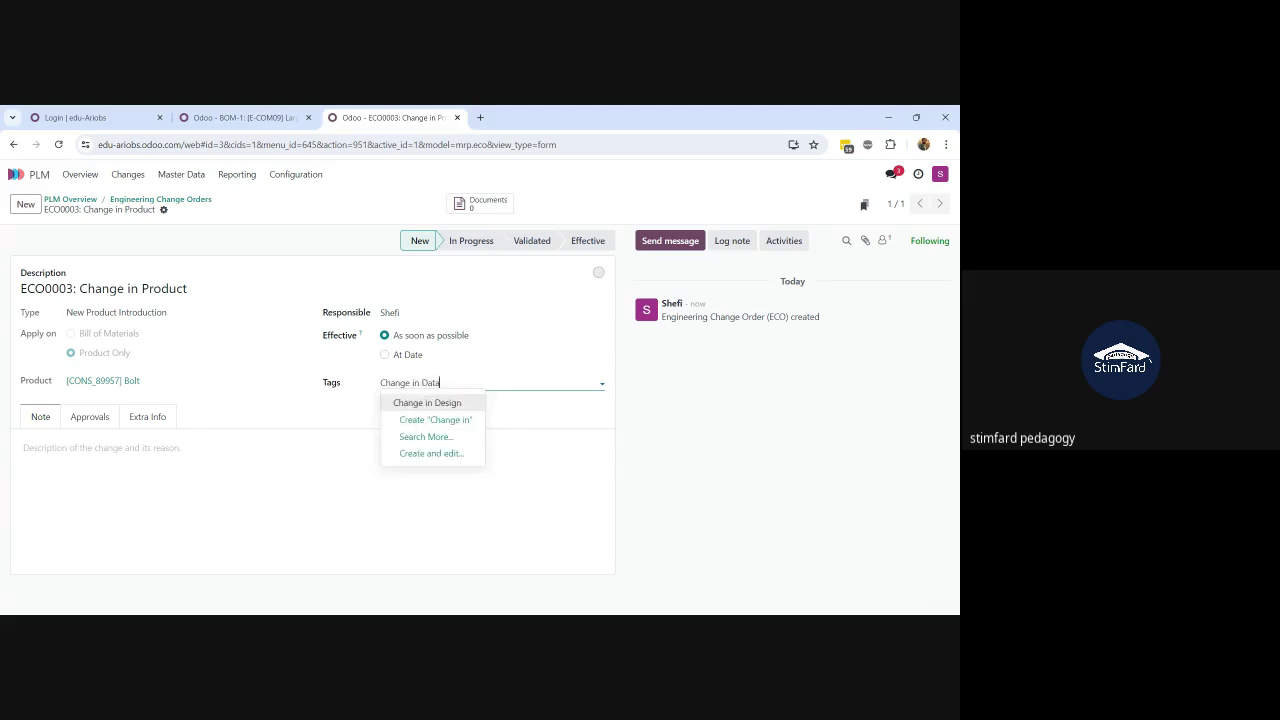
{"action": "left_click", "coordinate": [23, 448]}
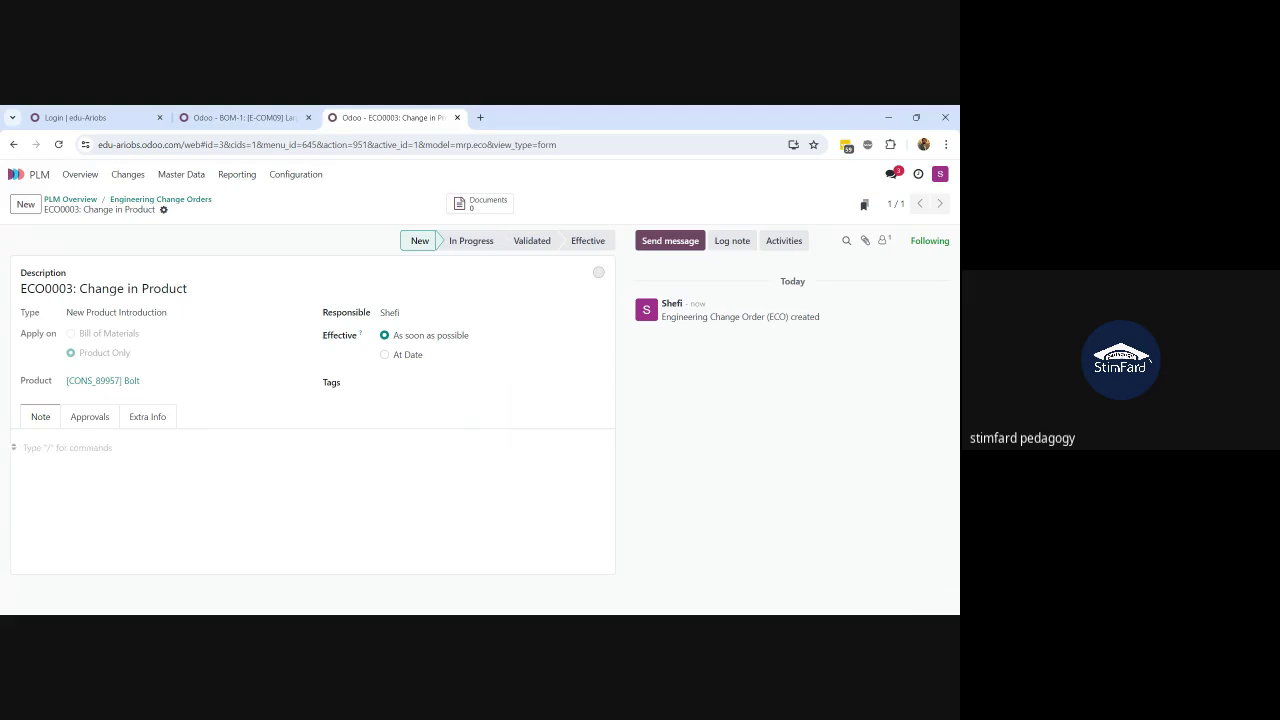
{"action": "left_click", "coordinate": [90, 417]}
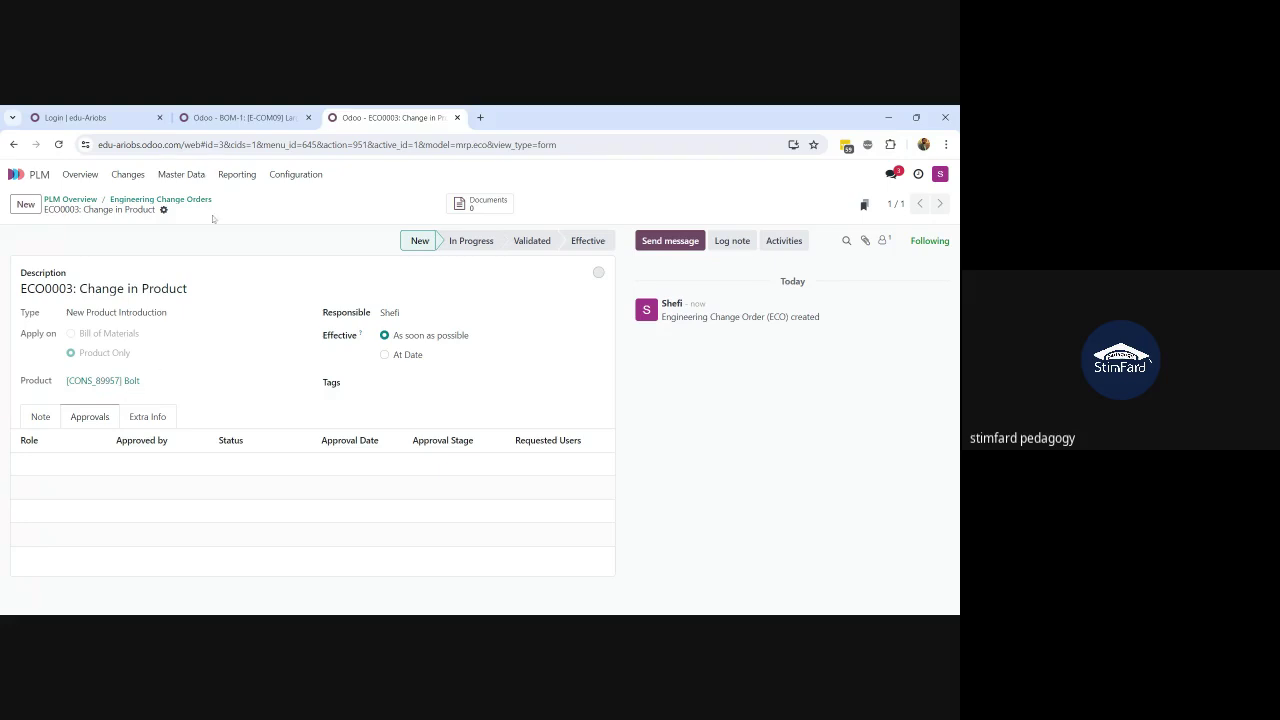
{"action": "left_click", "coordinate": [160, 201]}
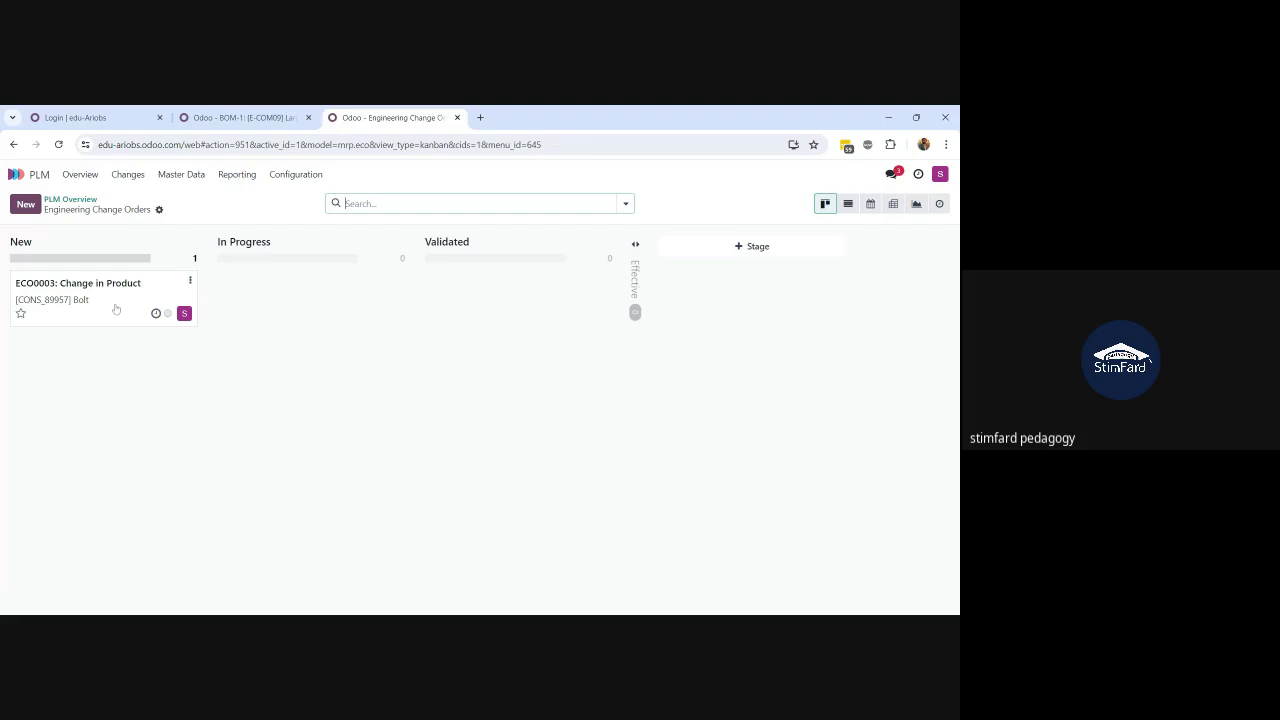
Step: Drag ECO0003 from New to In Progress and reopen it through Edit Task
{"action": "left_click_drag", "start_coordinate": [116, 310], "coordinate": [315, 320]}
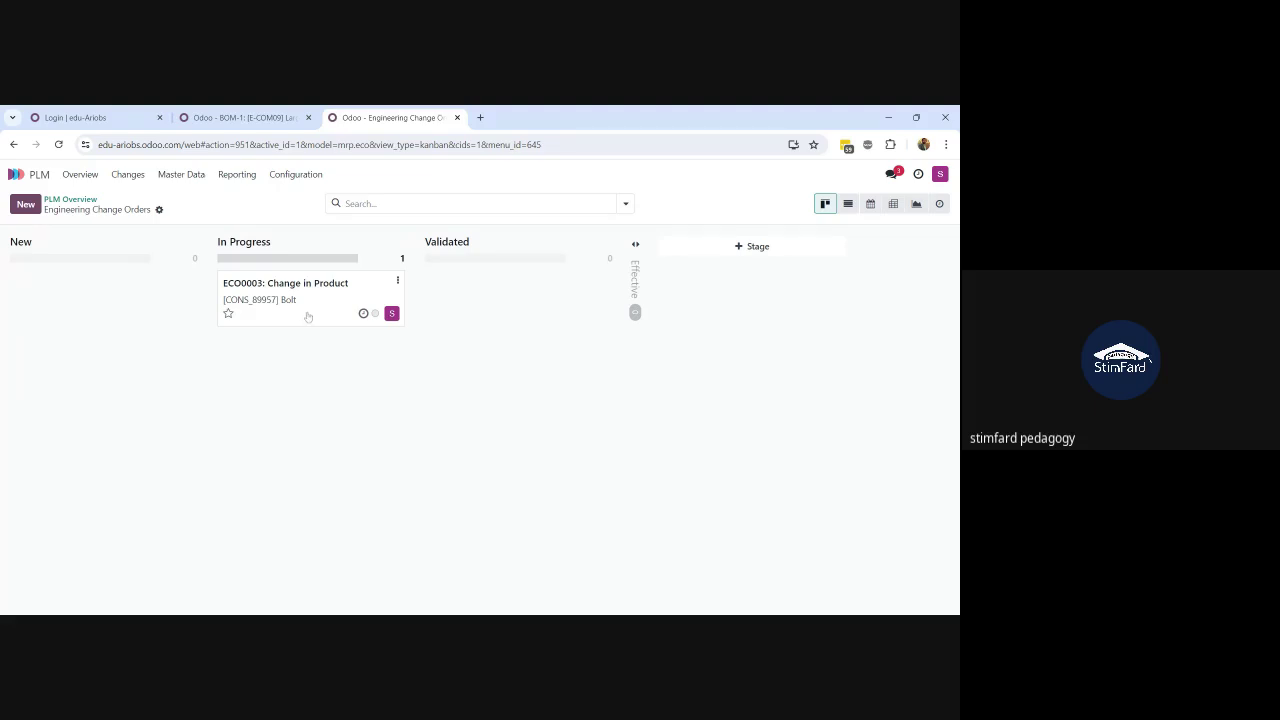
{"action": "left_click", "coordinate": [397, 281]}
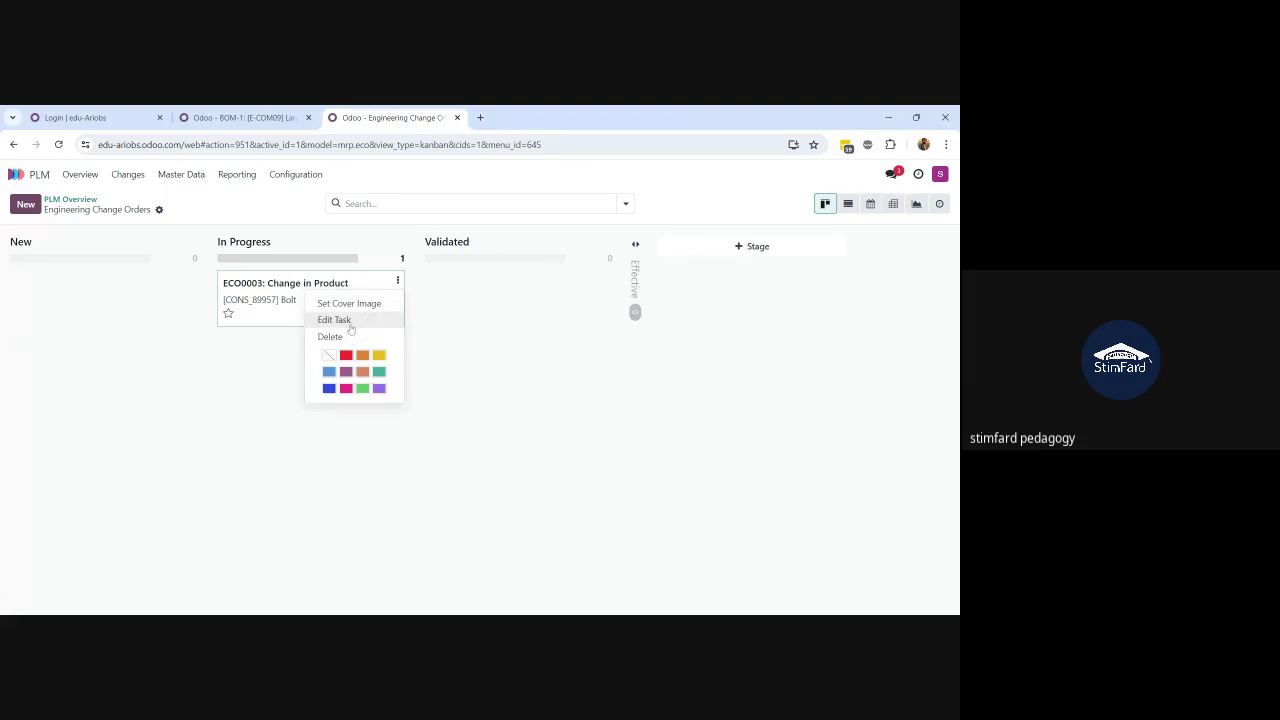
{"action": "left_click", "coordinate": [350, 325]}
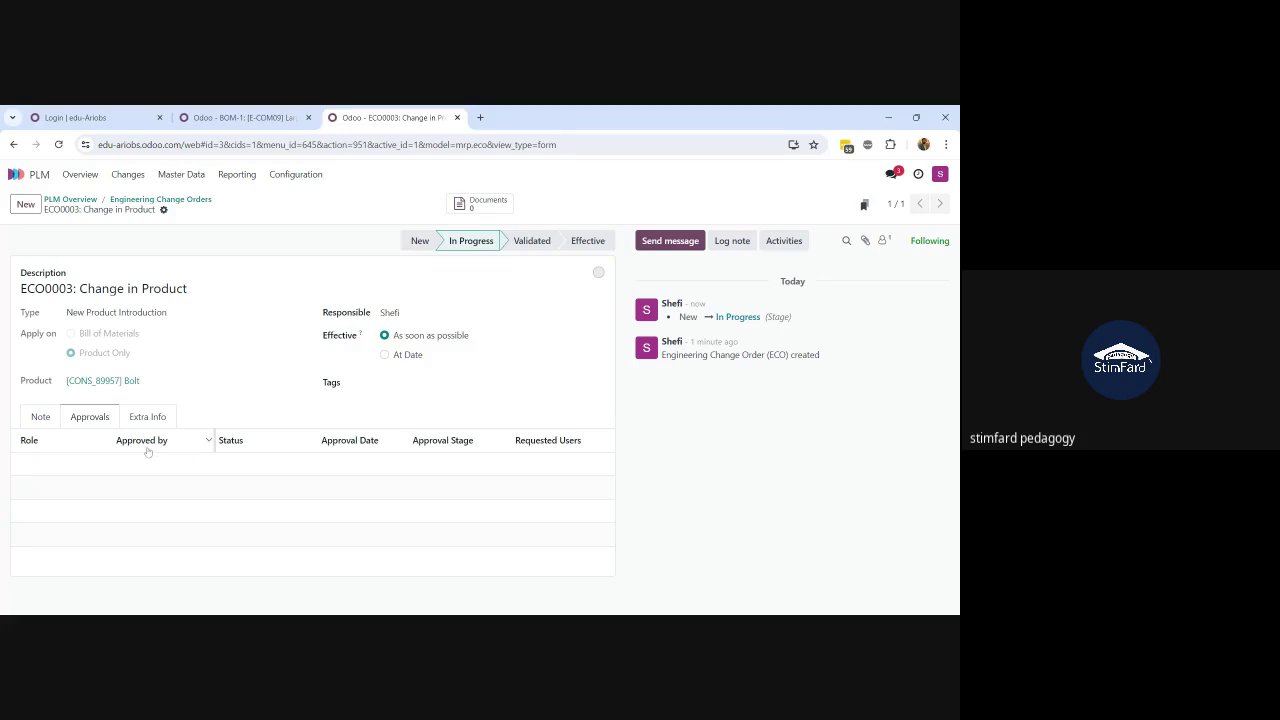
Step: Write 'Changes' in ECO0003's note, save, then trim it to 'Change'
{"action": "left_click", "coordinate": [44, 419]}
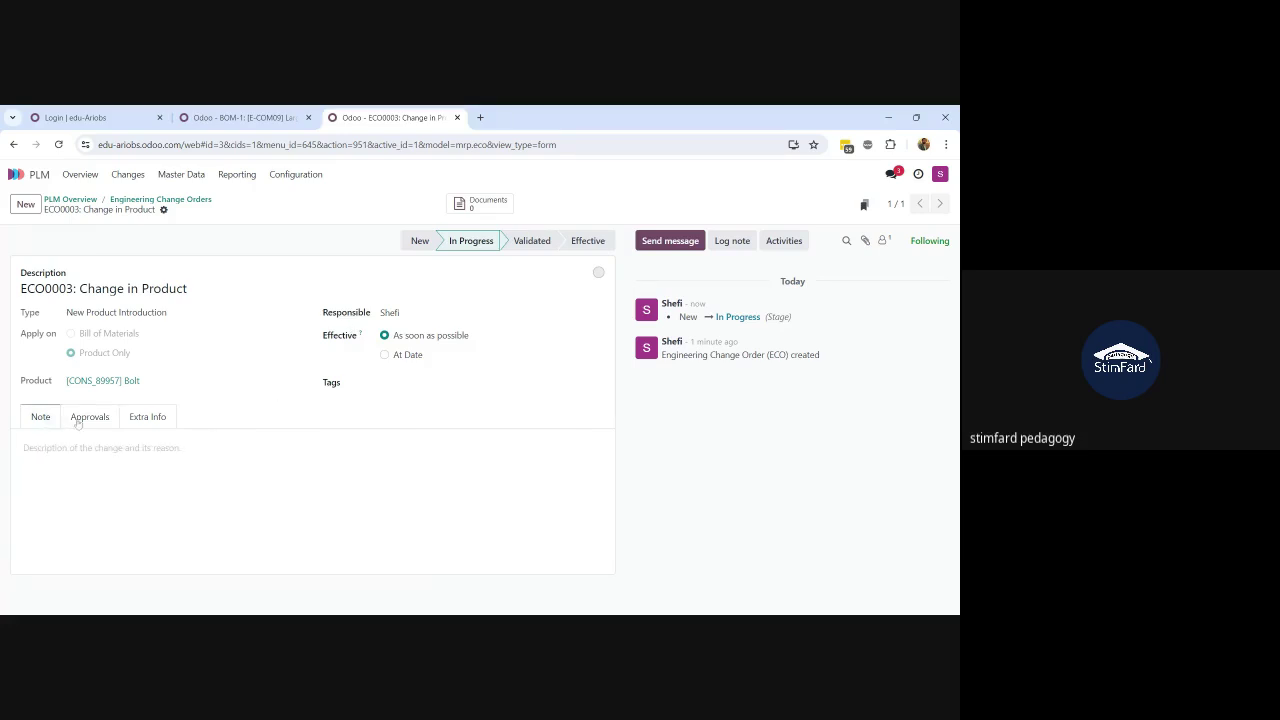
{"action": "left_click", "coordinate": [86, 449]}
{"action": "type", "text": "Changes"}
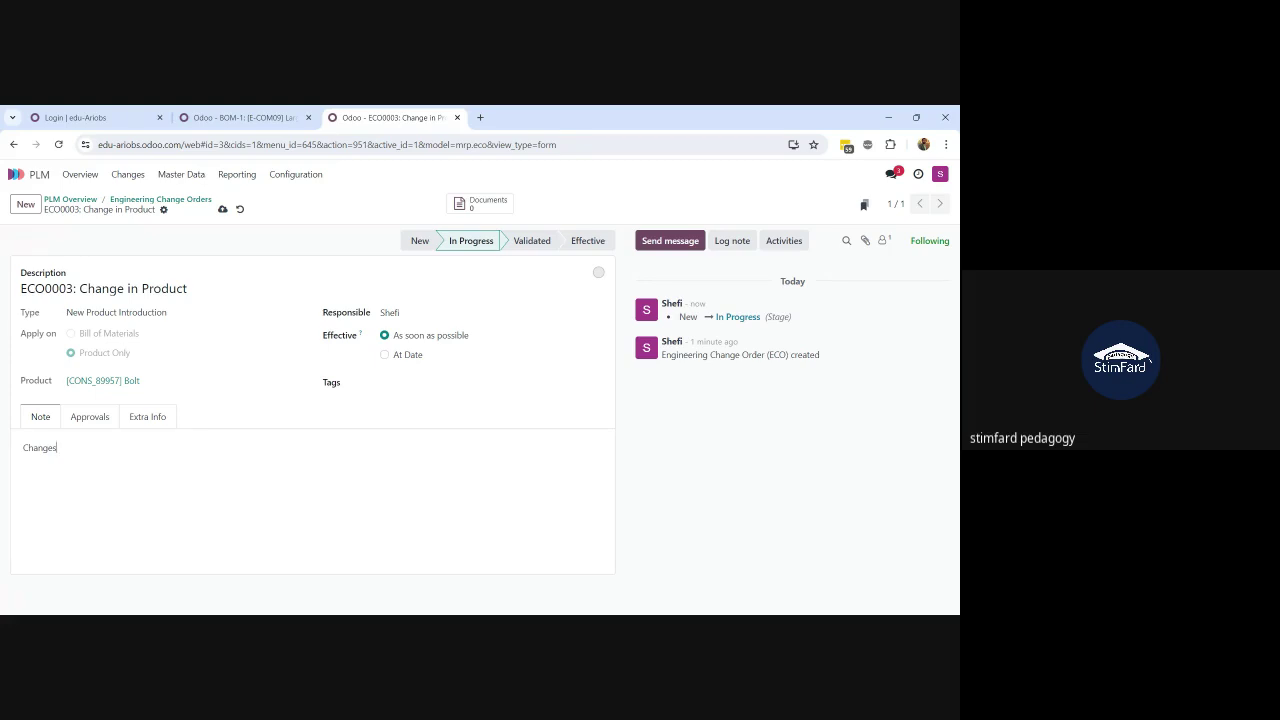
{"action": "left_click", "coordinate": [222, 209]}
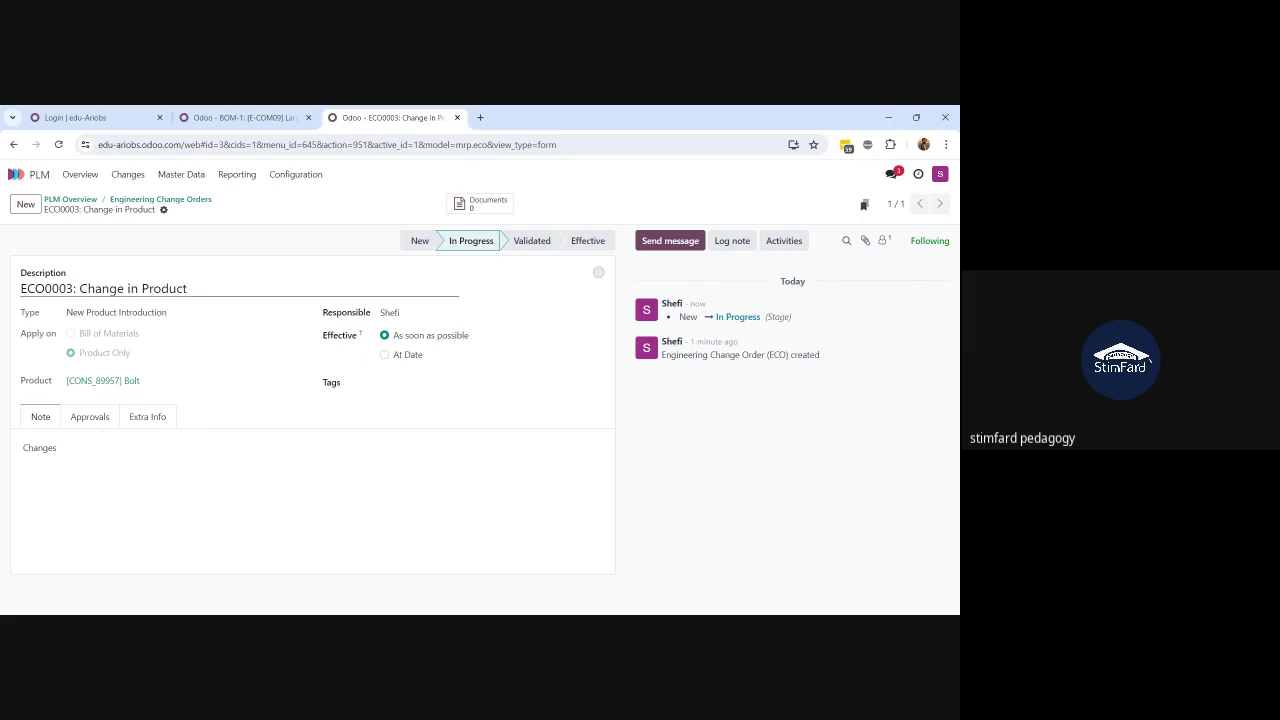
{"action": "key", "text": "BackSpace"}
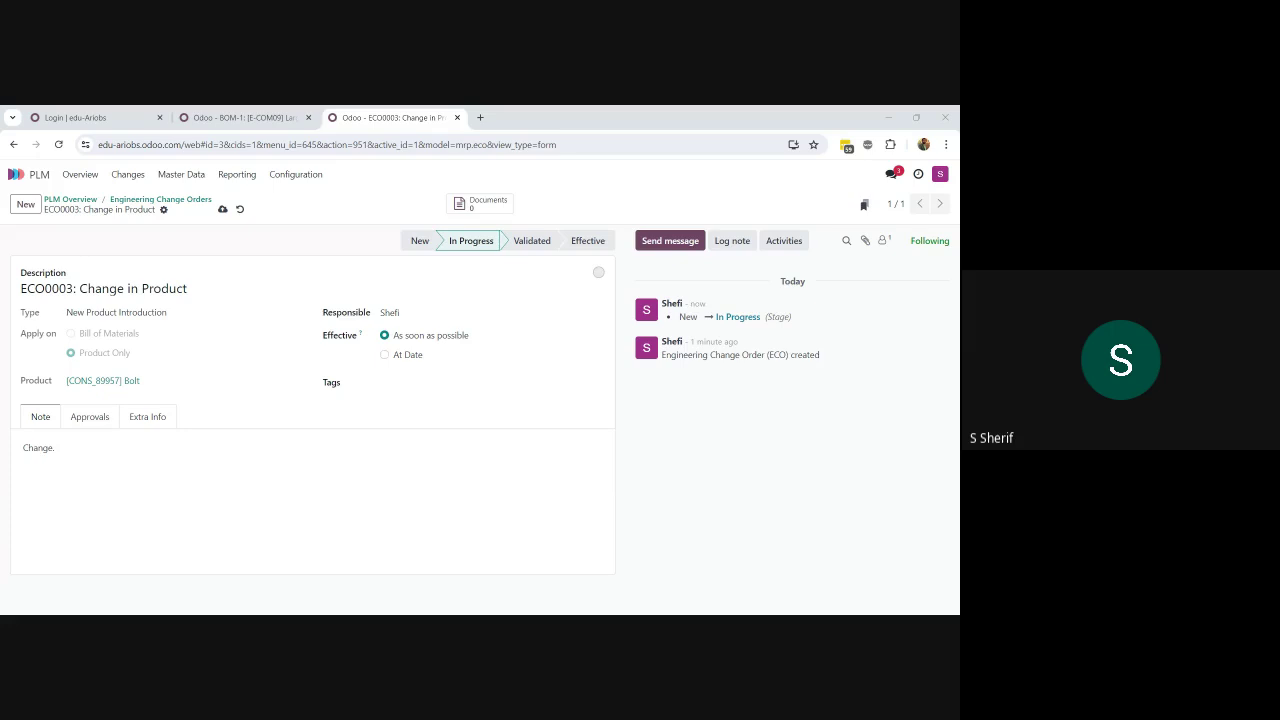
{"action": "left_click", "coordinate": [55, 448]}
{"action": "left_click", "coordinate": [488, 609]}
Step: Switch back to the browser and save ECO0003 with its edited note
{"action": "key", "text": "alt+Tab"}
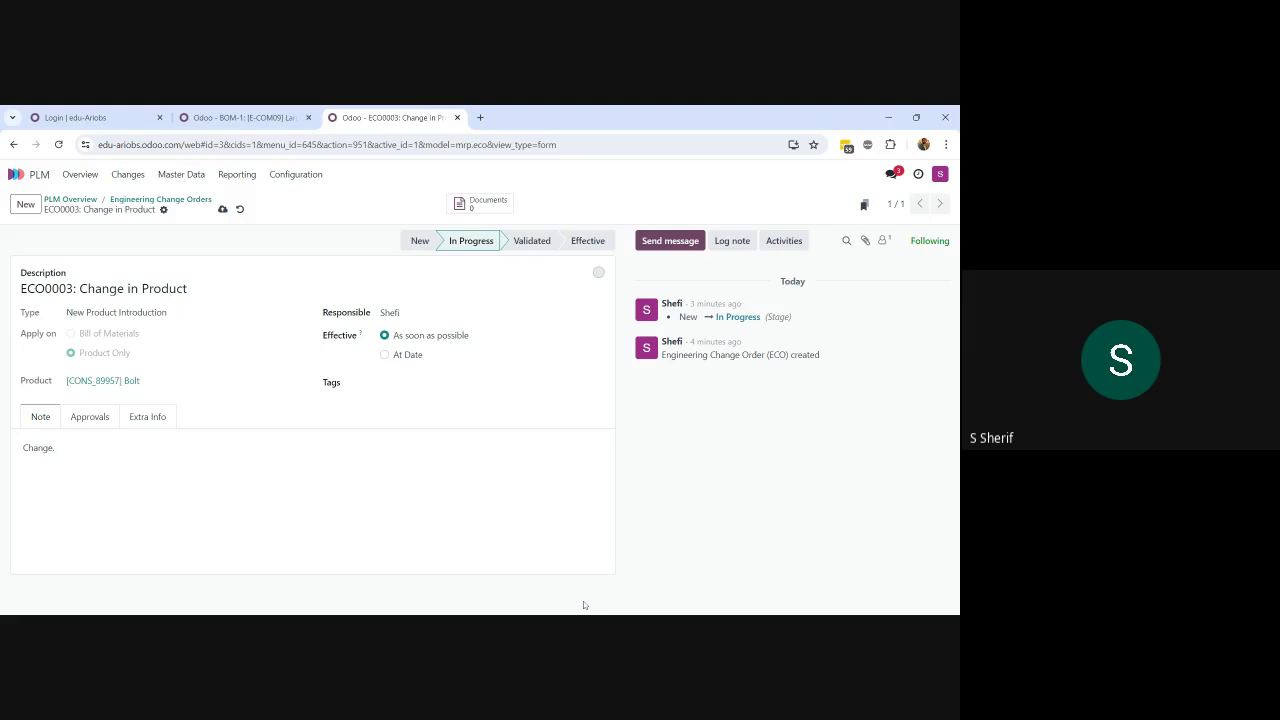
{"action": "key", "text": "alt+Tab"}
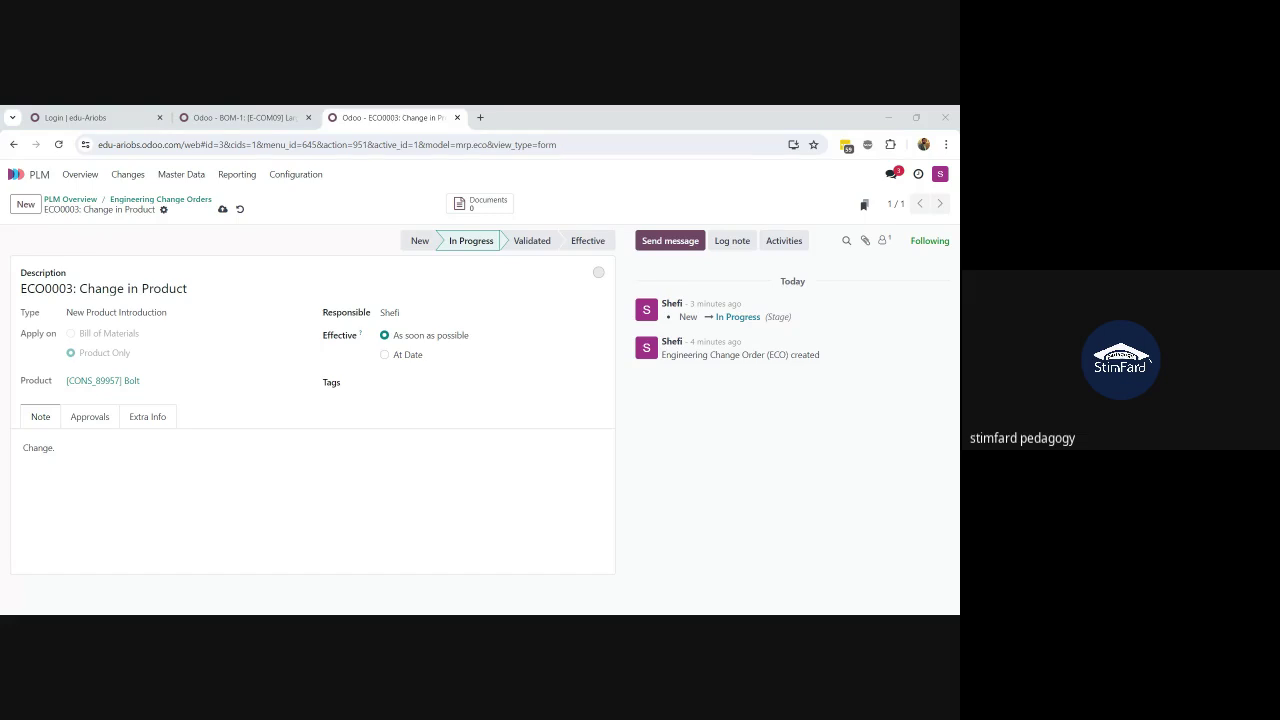
{"action": "key", "text": "alt+Tab"}
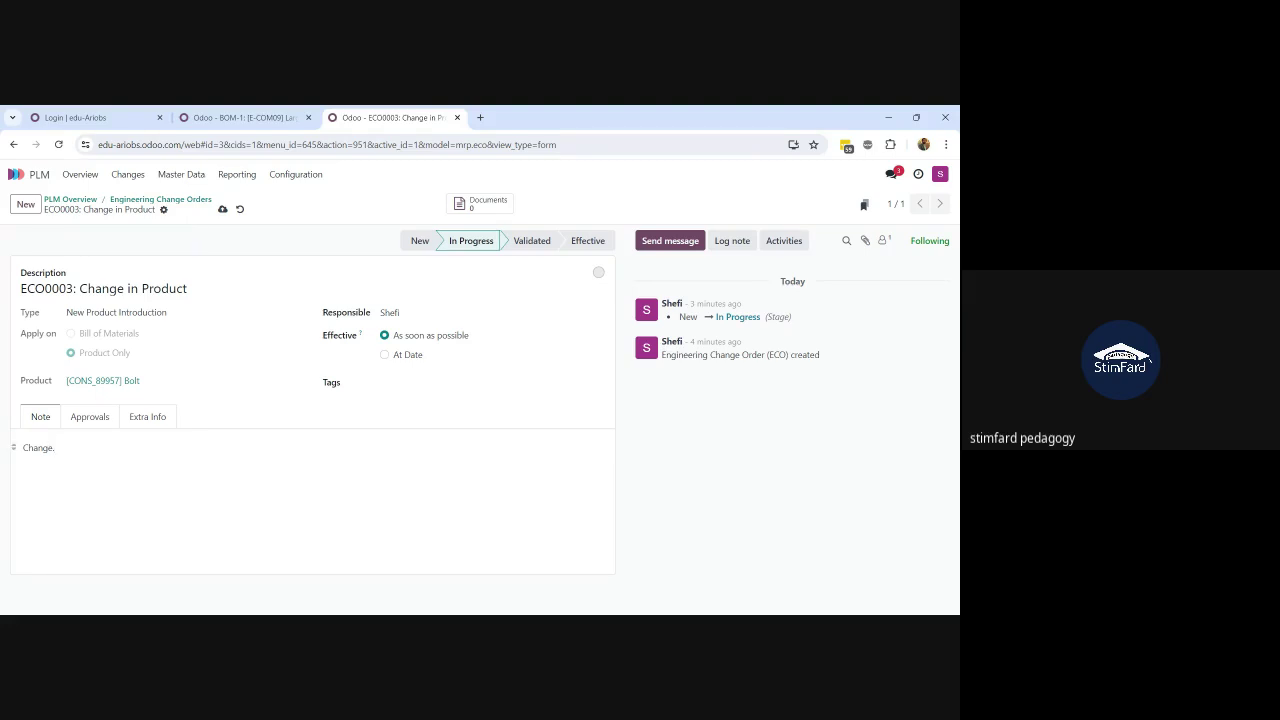
{"action": "left_click", "coordinate": [222, 209]}
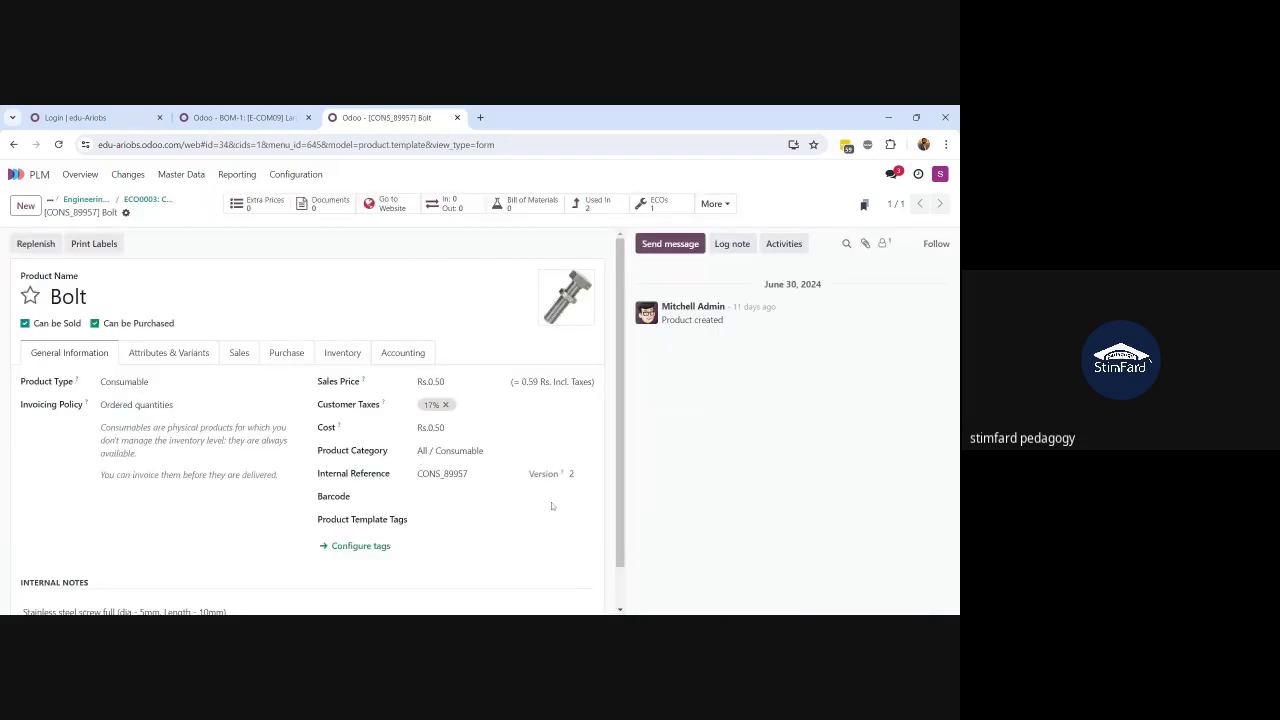
{"action": "double_click", "coordinate": [571, 474]}
{"action": "left_click", "coordinate": [493, 495]}
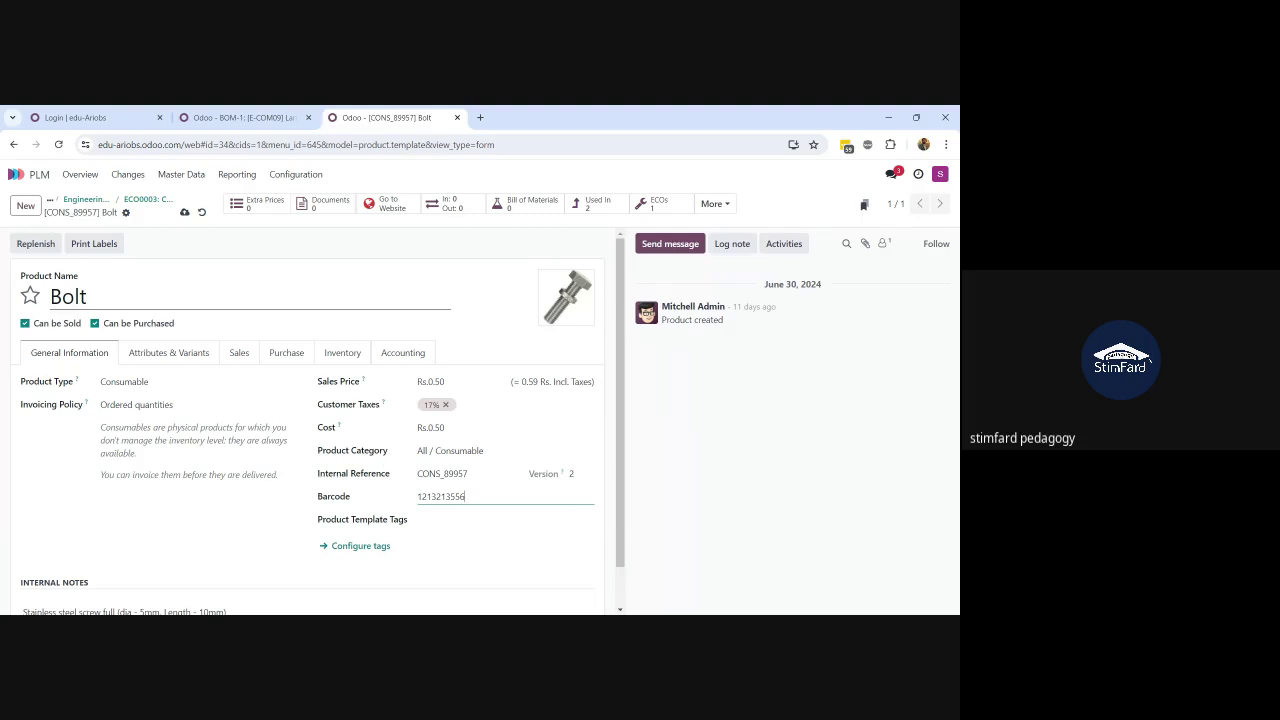
{"action": "left_click", "coordinate": [184, 213]}
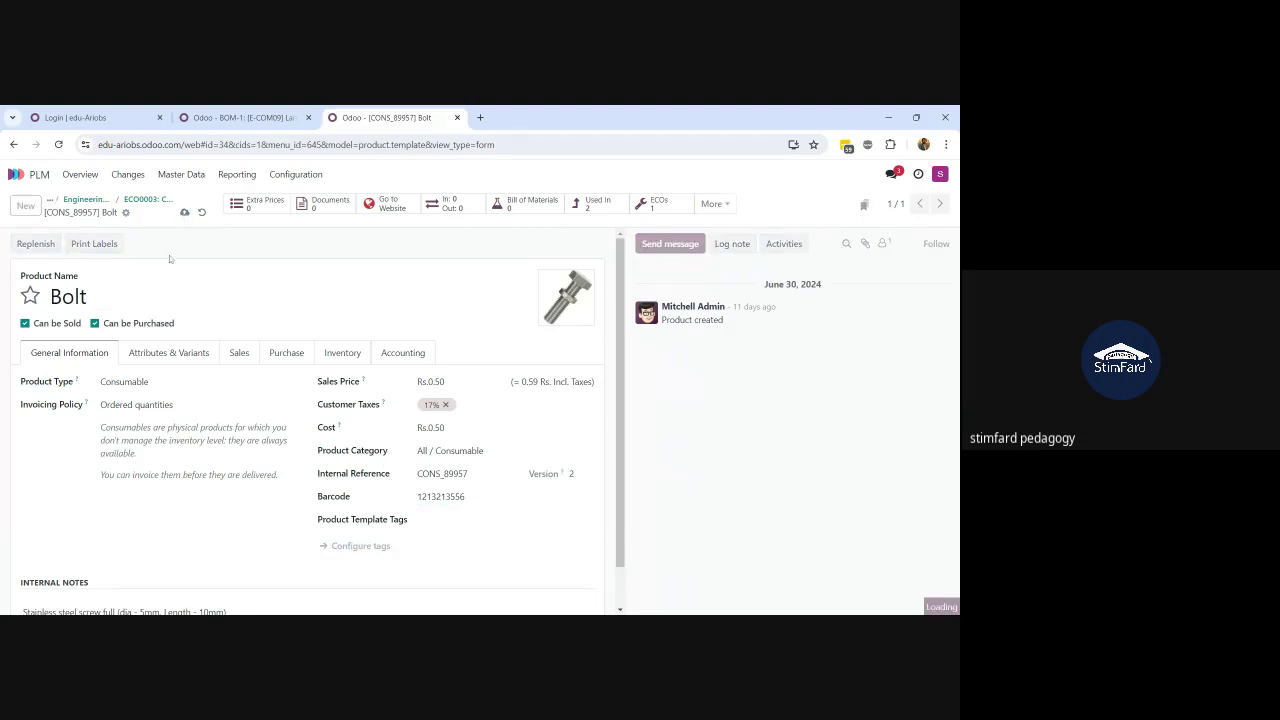
{"action": "left_click", "coordinate": [148, 200]}
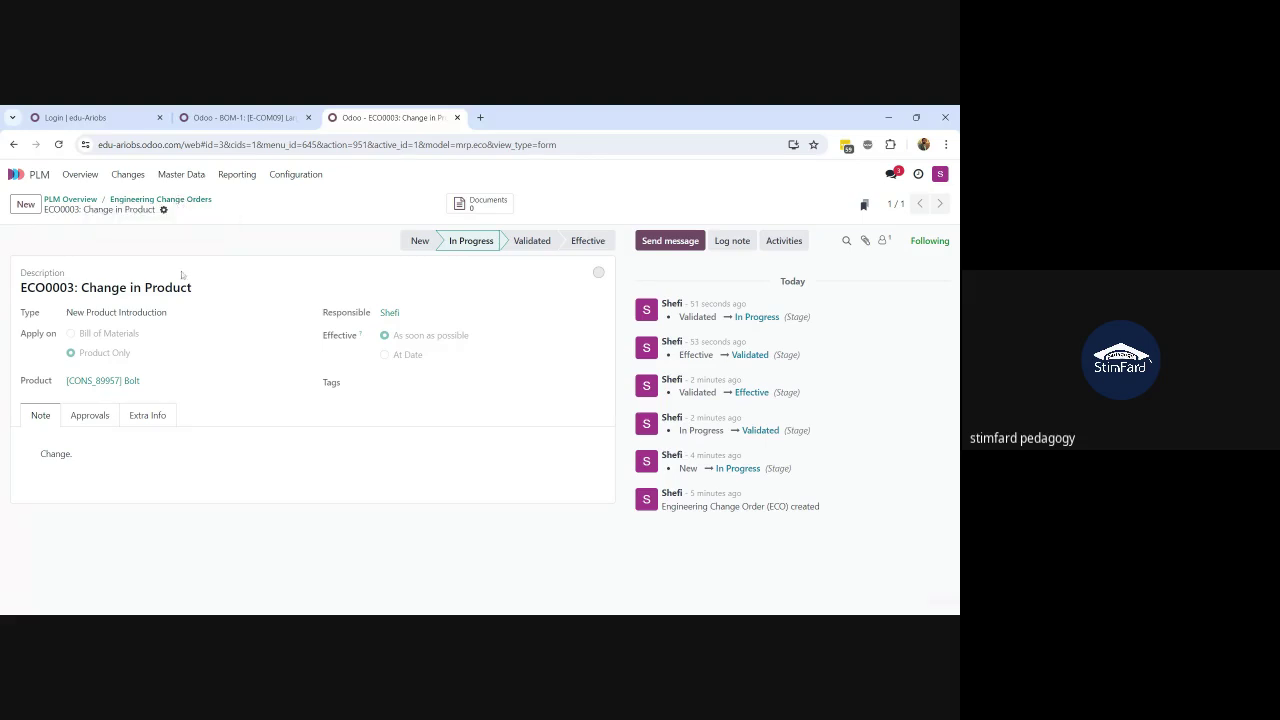
Step: Move ECO0003 to Validated, review its approvals, then drop it into the expanded Effective column
{"action": "left_click_drag", "start_coordinate": [277, 298], "coordinate": [454, 310]}
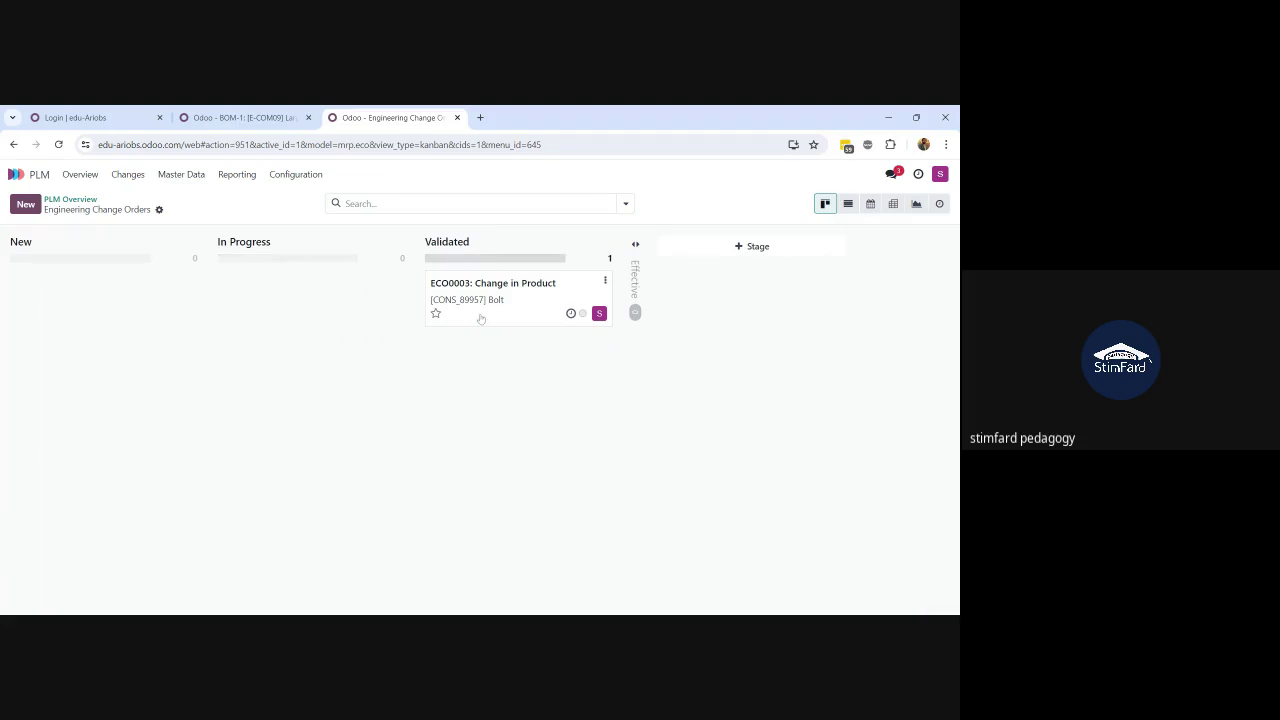
{"action": "left_click", "coordinate": [481, 319]}
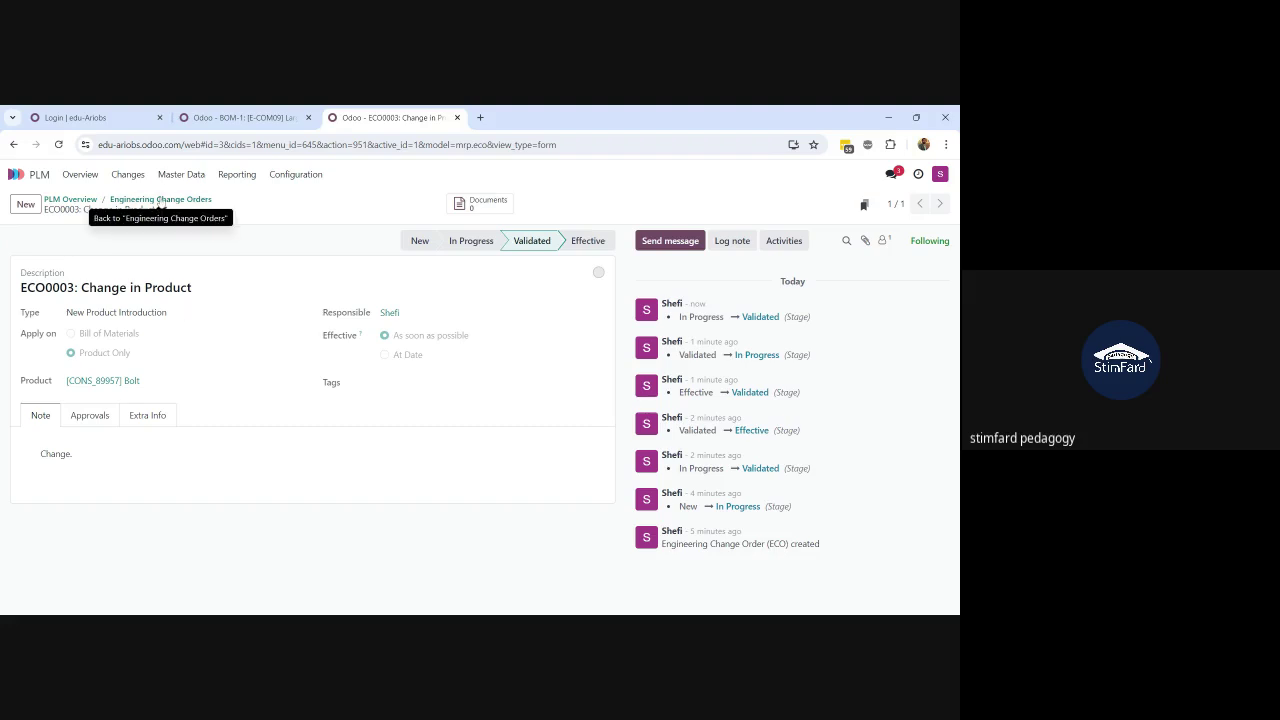
{"action": "left_click", "coordinate": [160, 200]}
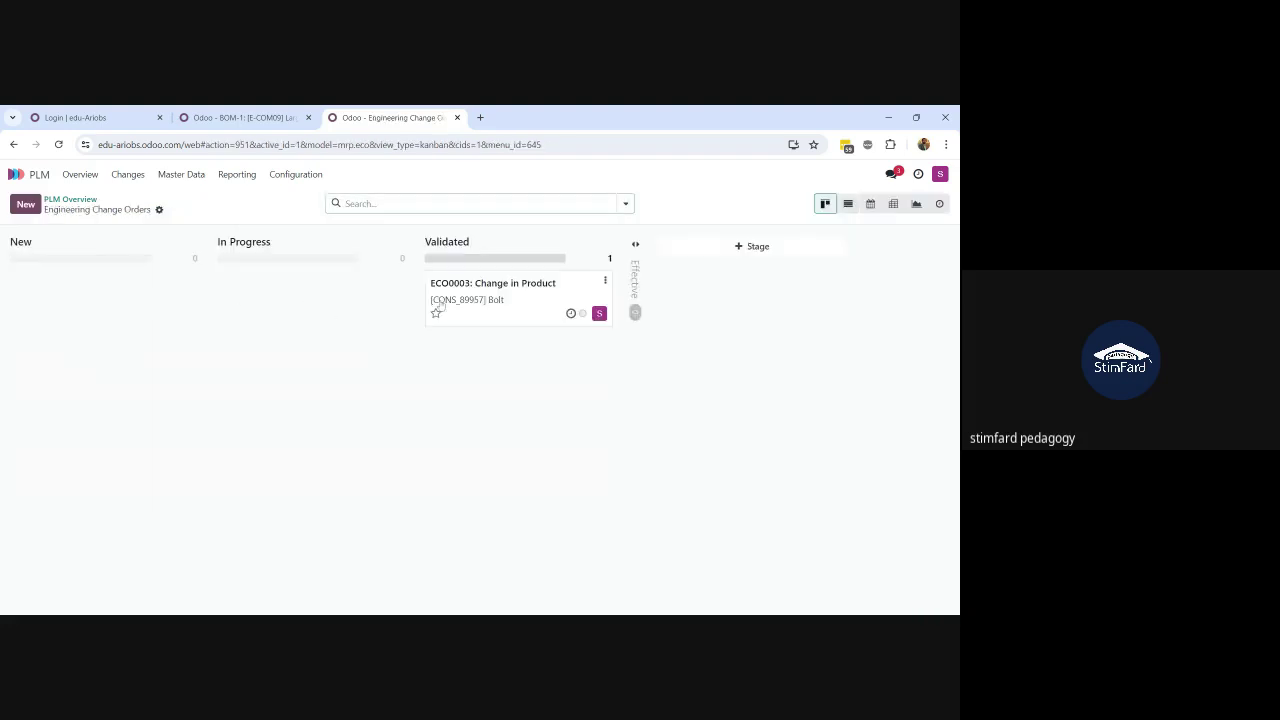
{"action": "left_click", "coordinate": [490, 300]}
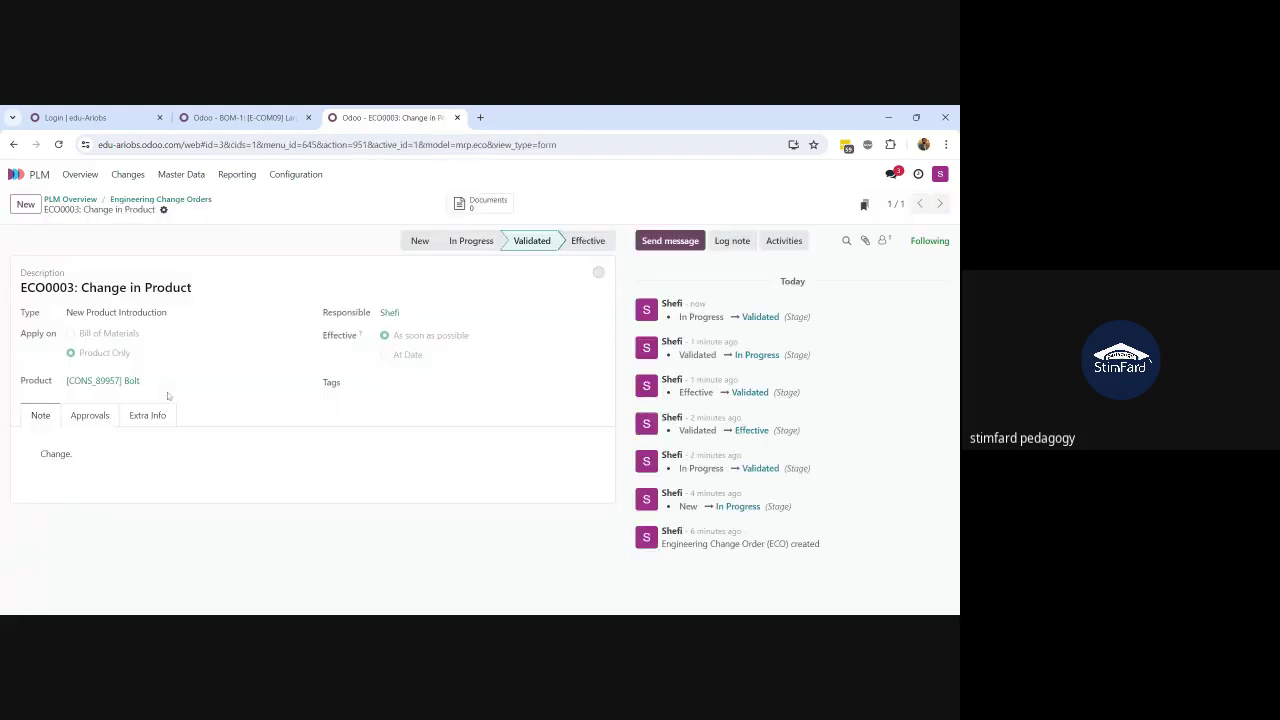
{"action": "left_click", "coordinate": [90, 416]}
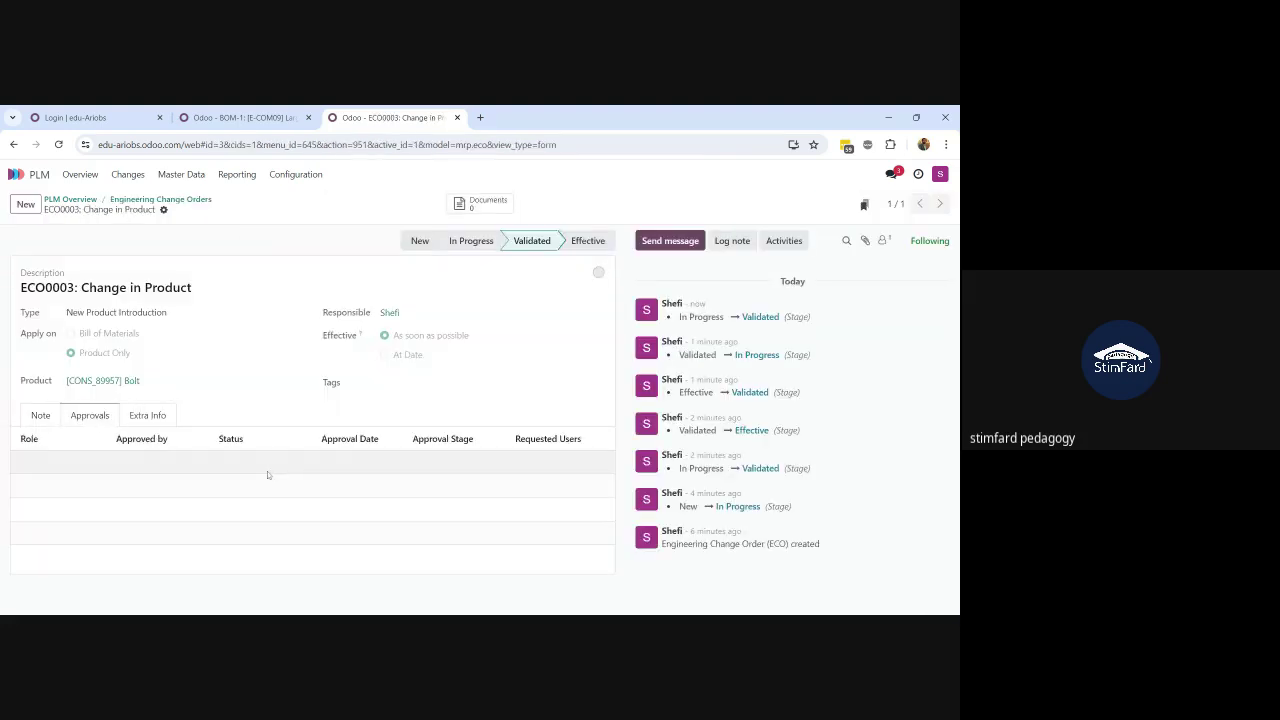
{"action": "left_click", "coordinate": [168, 200]}
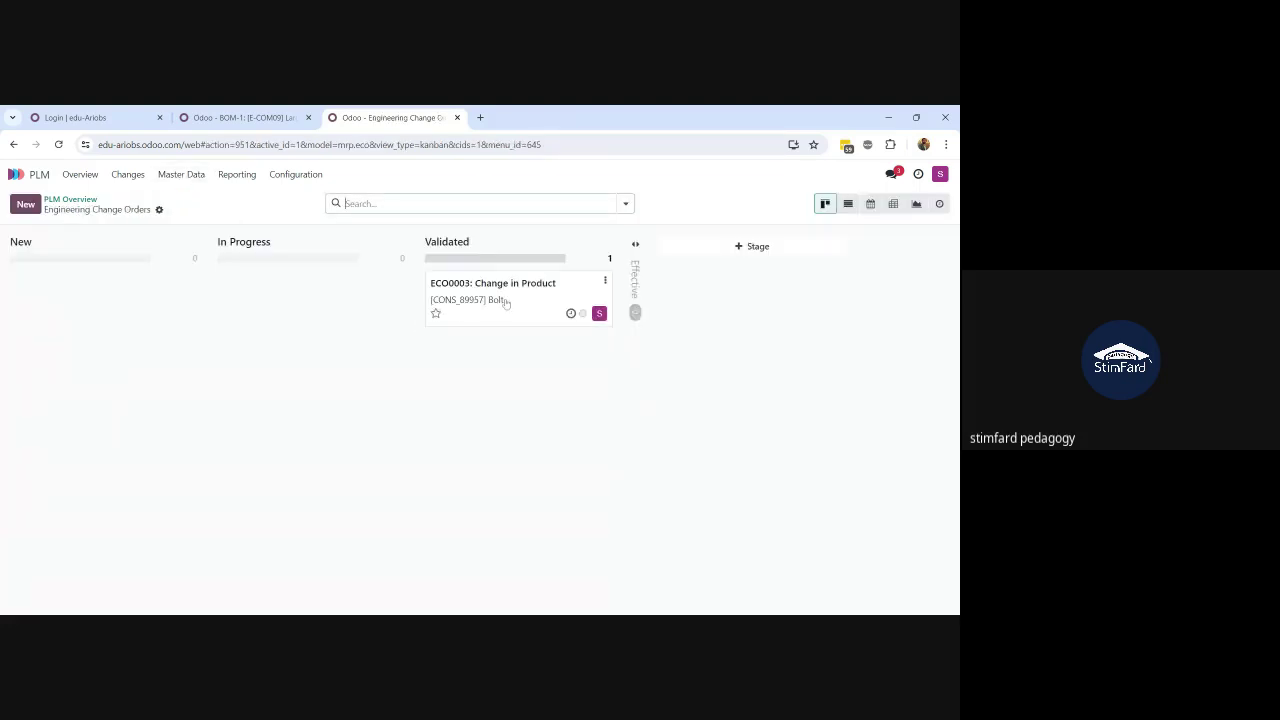
{"action": "left_click_drag", "start_coordinate": [505, 303], "coordinate": [635, 300]}
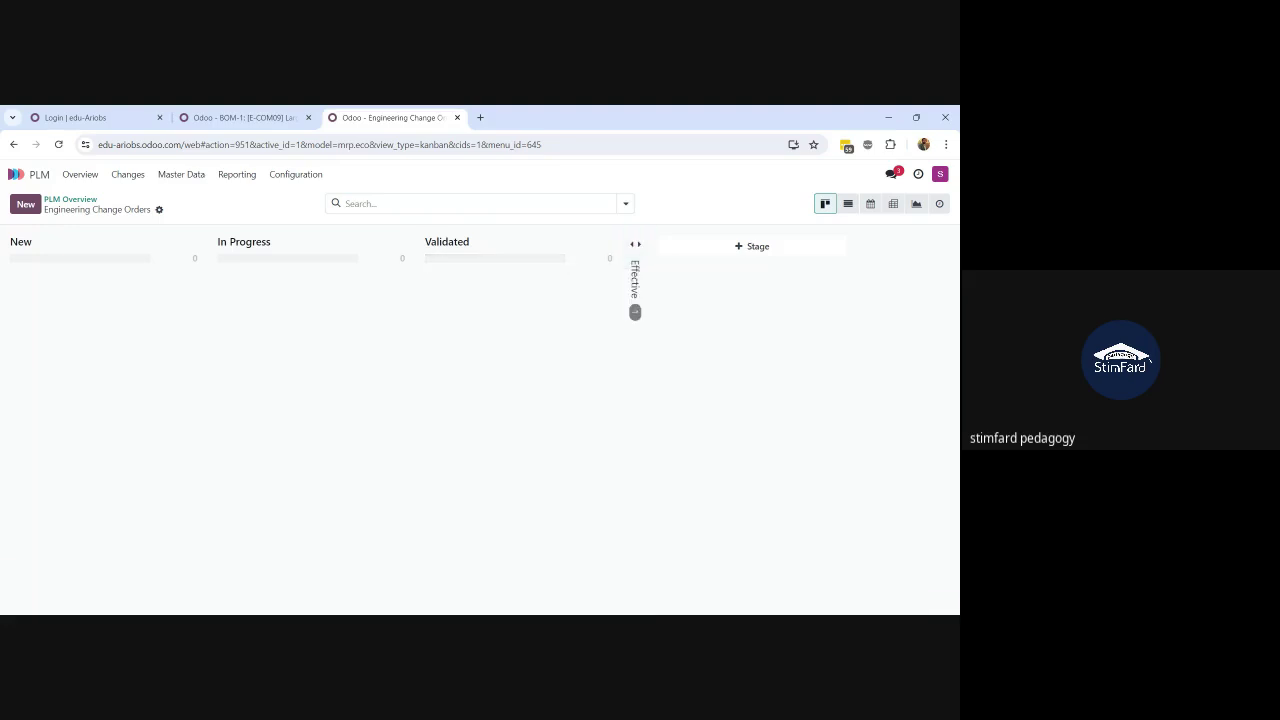
{"action": "left_click", "coordinate": [636, 298]}
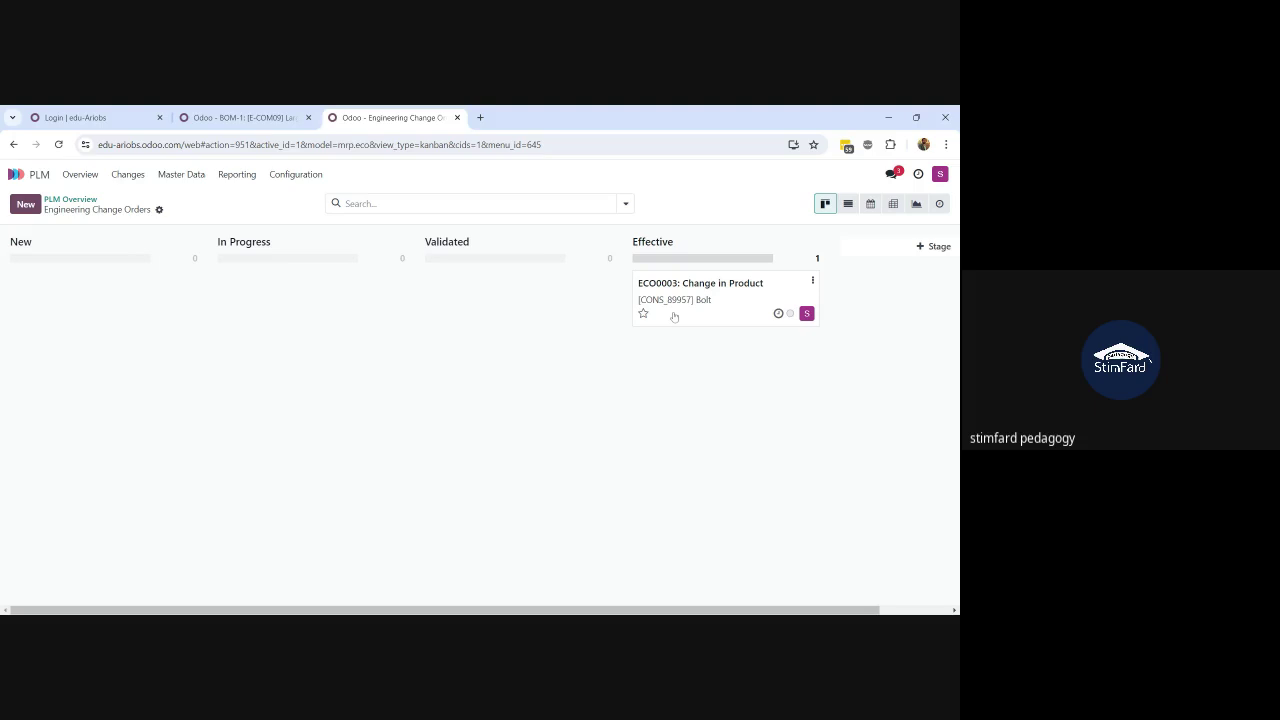
Step: Search Master Data > Products for 'bolt' and open the Bolt product
{"action": "left_click", "coordinate": [174, 176]}
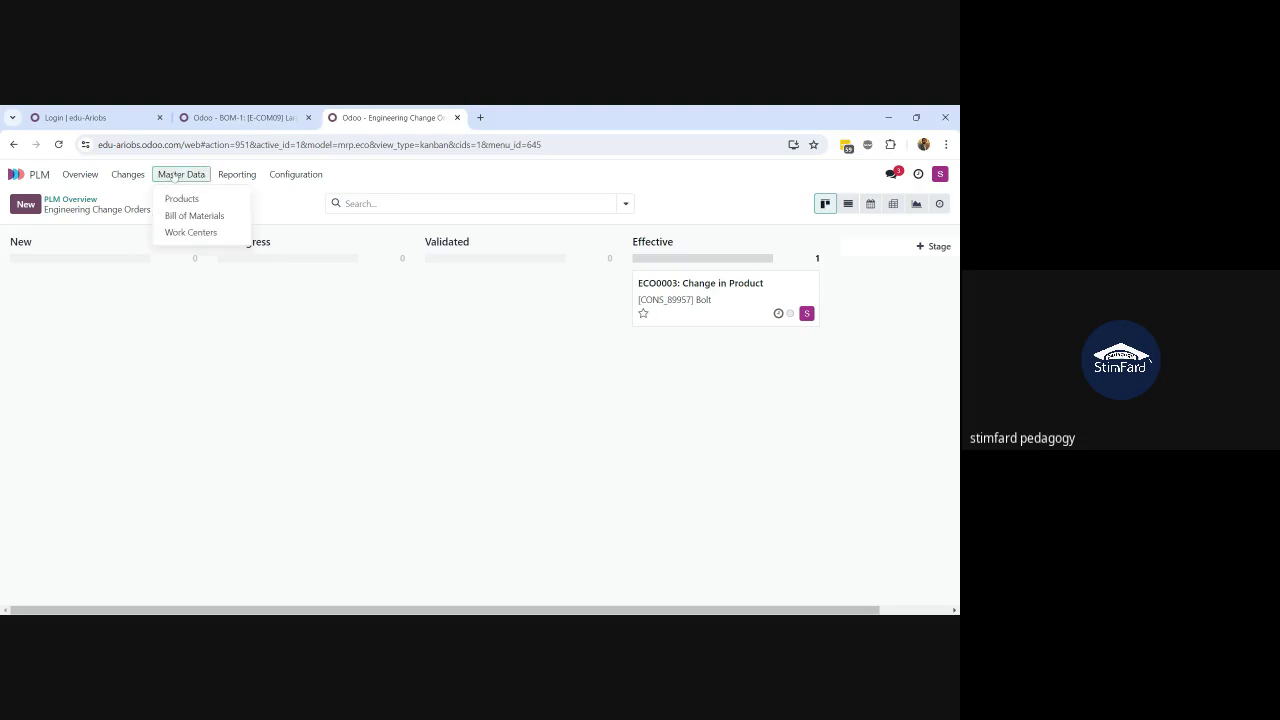
{"action": "left_click", "coordinate": [198, 216]}
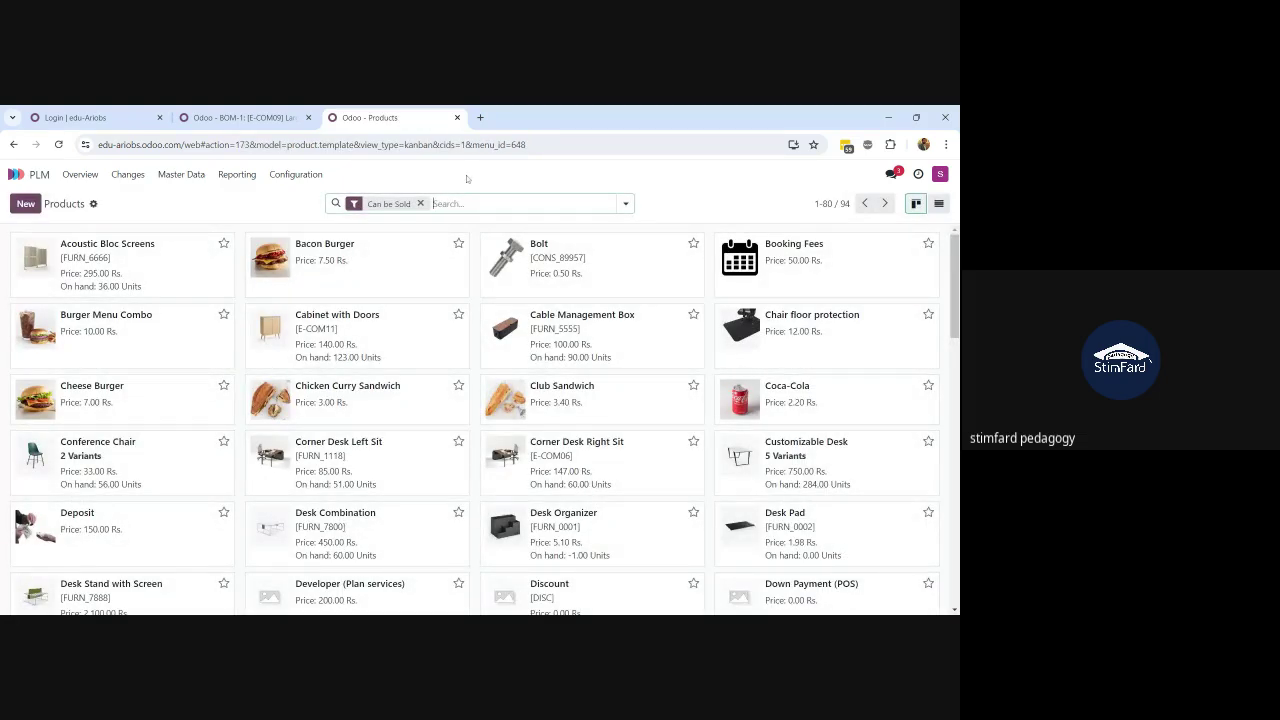
{"action": "type", "text": "bolt"}
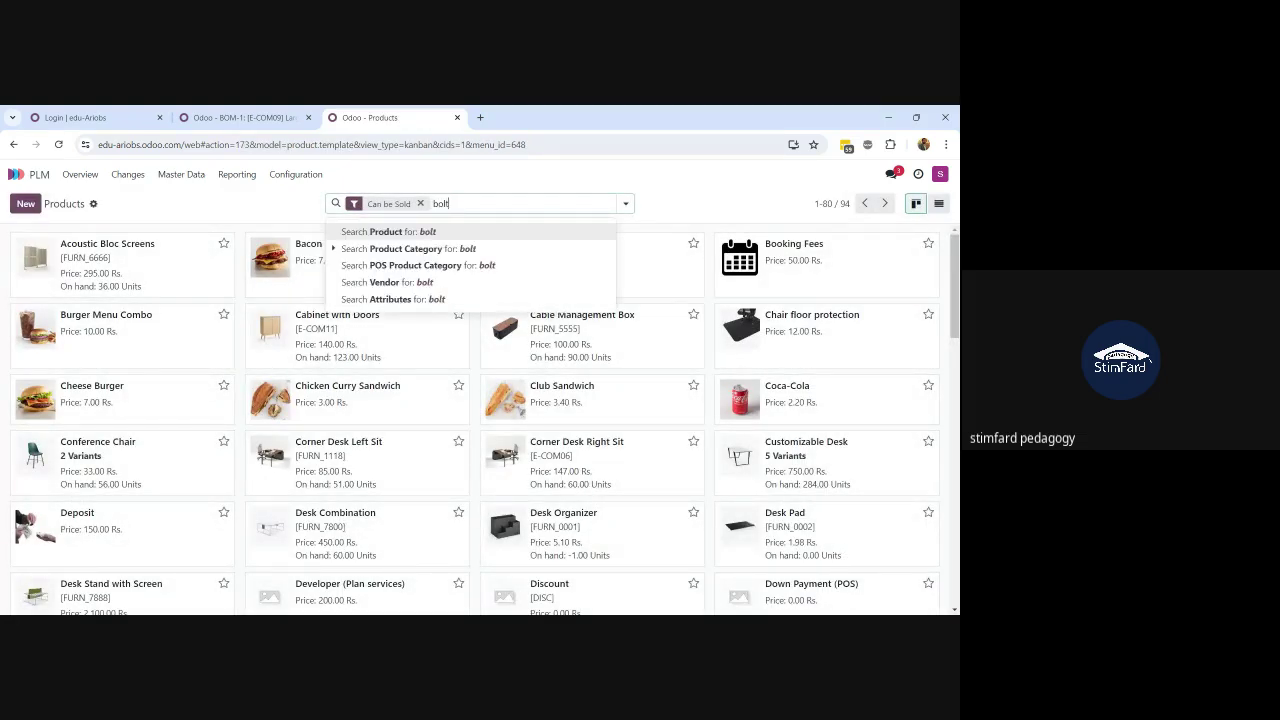
{"action": "key", "text": "Return"}
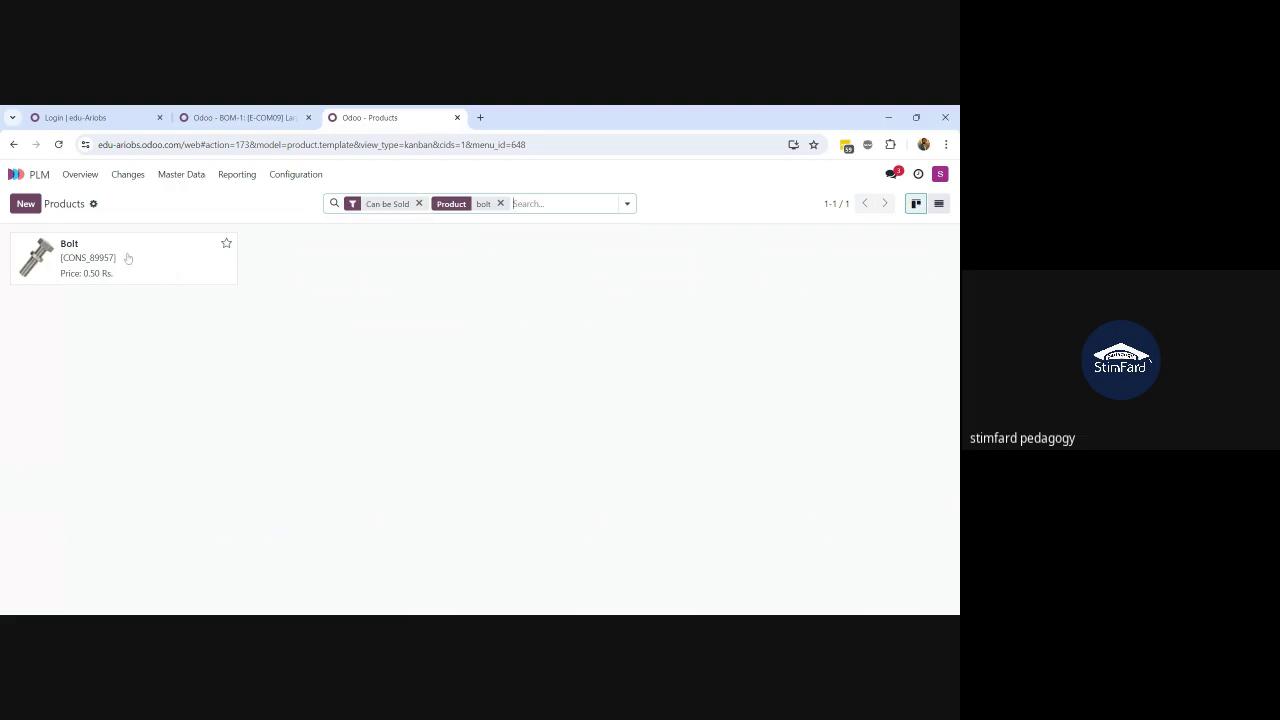
{"action": "left_click", "coordinate": [127, 257]}
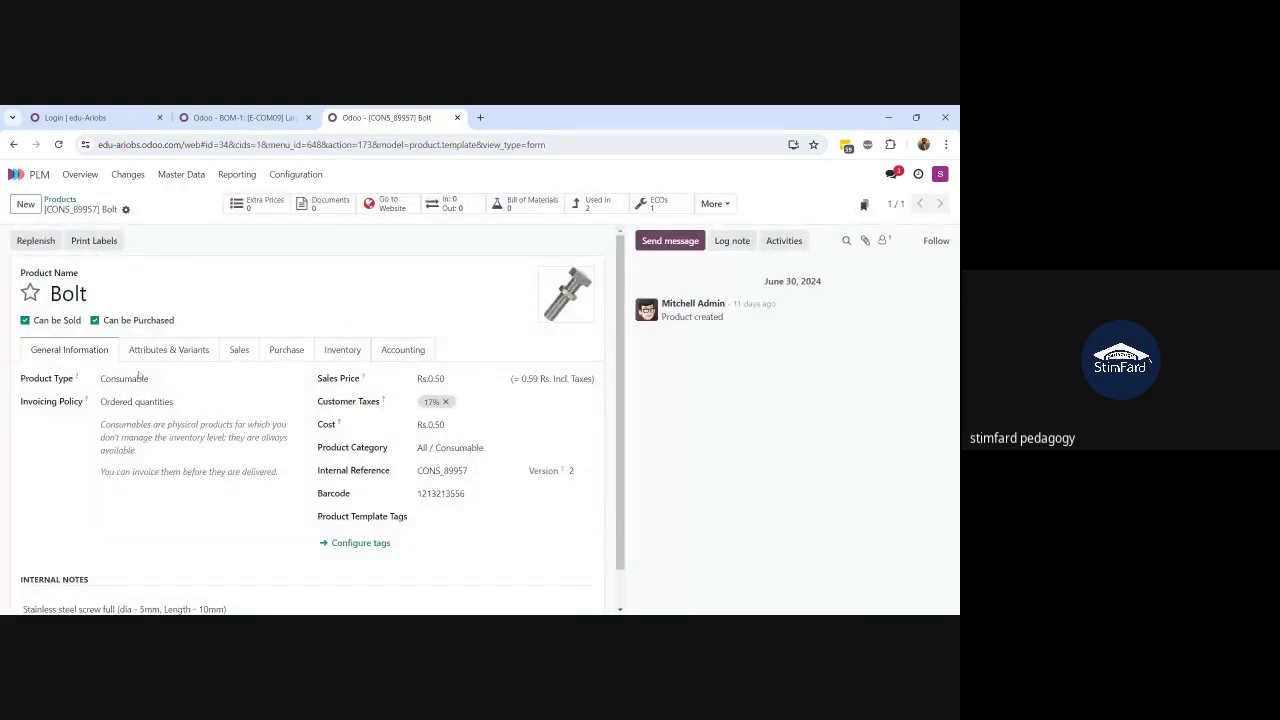
Step: Check Bolt's barcode and version 2, then open its linked change order ECO0003
{"action": "double_click", "coordinate": [418, 496]}
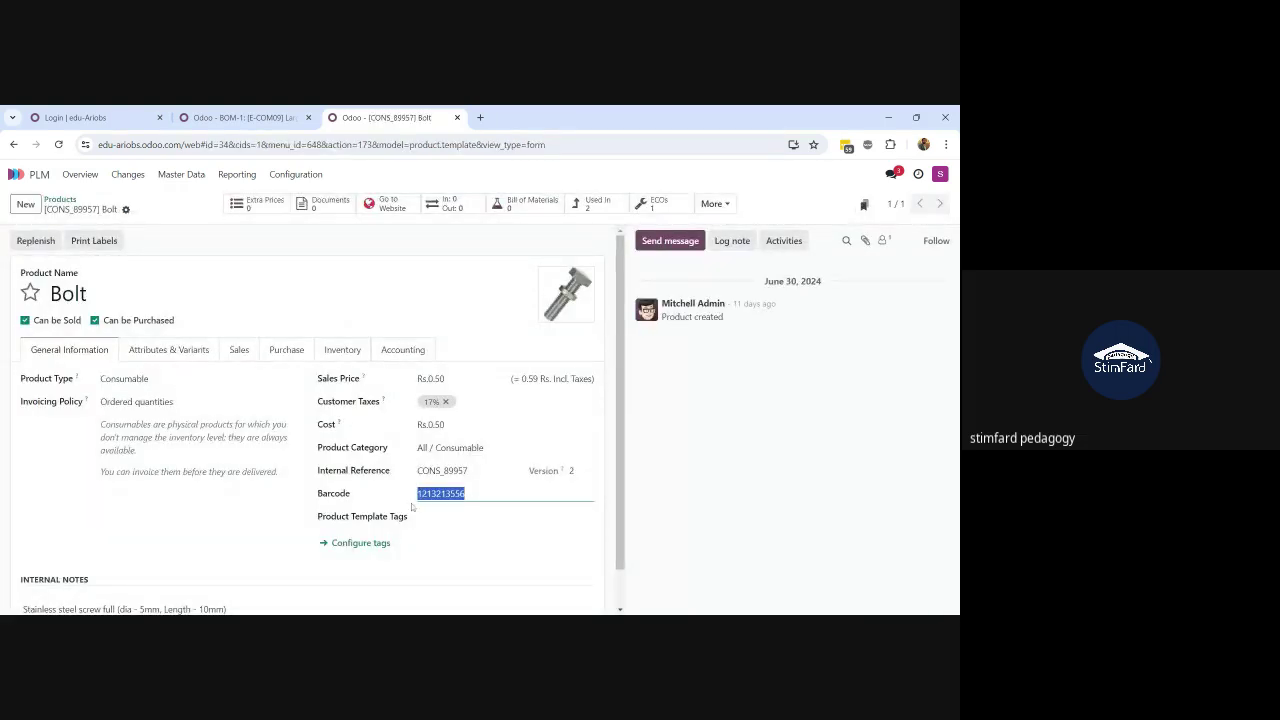
{"action": "left_click", "coordinate": [583, 473]}
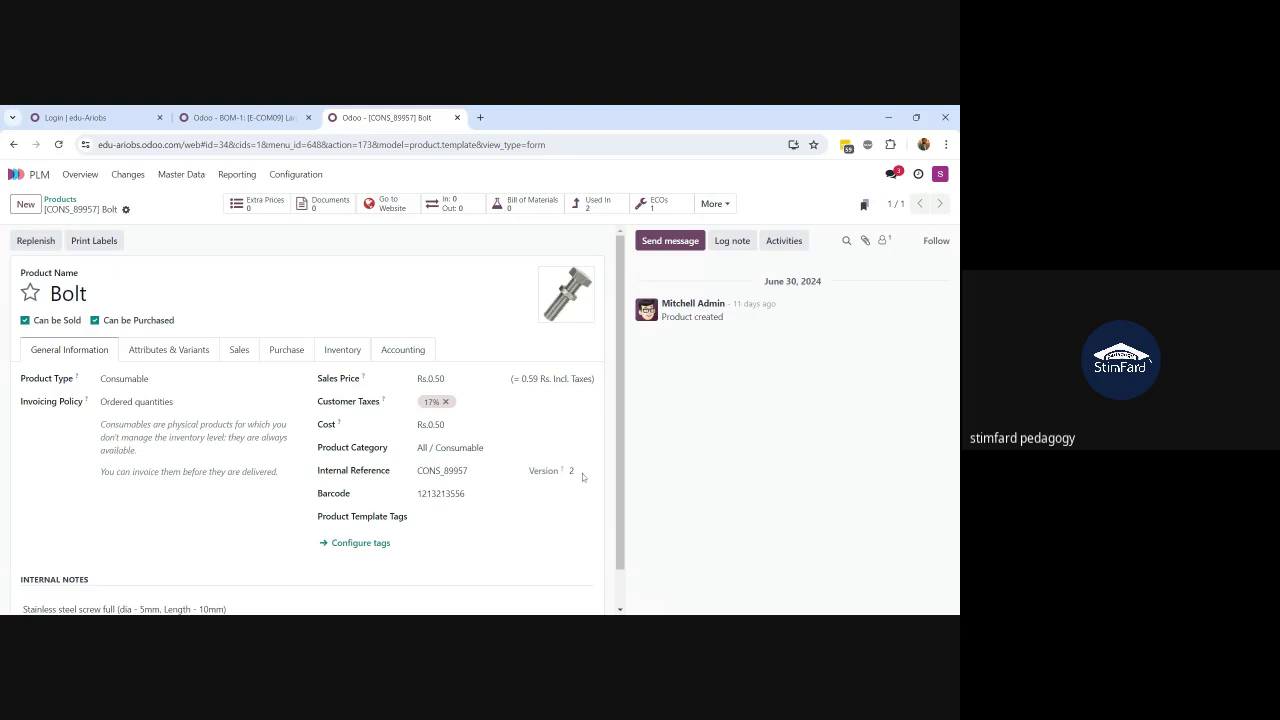
{"action": "double_click", "coordinate": [571, 471]}
{"action": "scroll", "coordinate": [614, 525], "scroll_direction": "down", "scroll_amount": 1}
{"action": "scroll", "coordinate": [618, 456], "scroll_direction": "up", "scroll_amount": 1}
{"action": "left_click", "coordinate": [662, 208]}
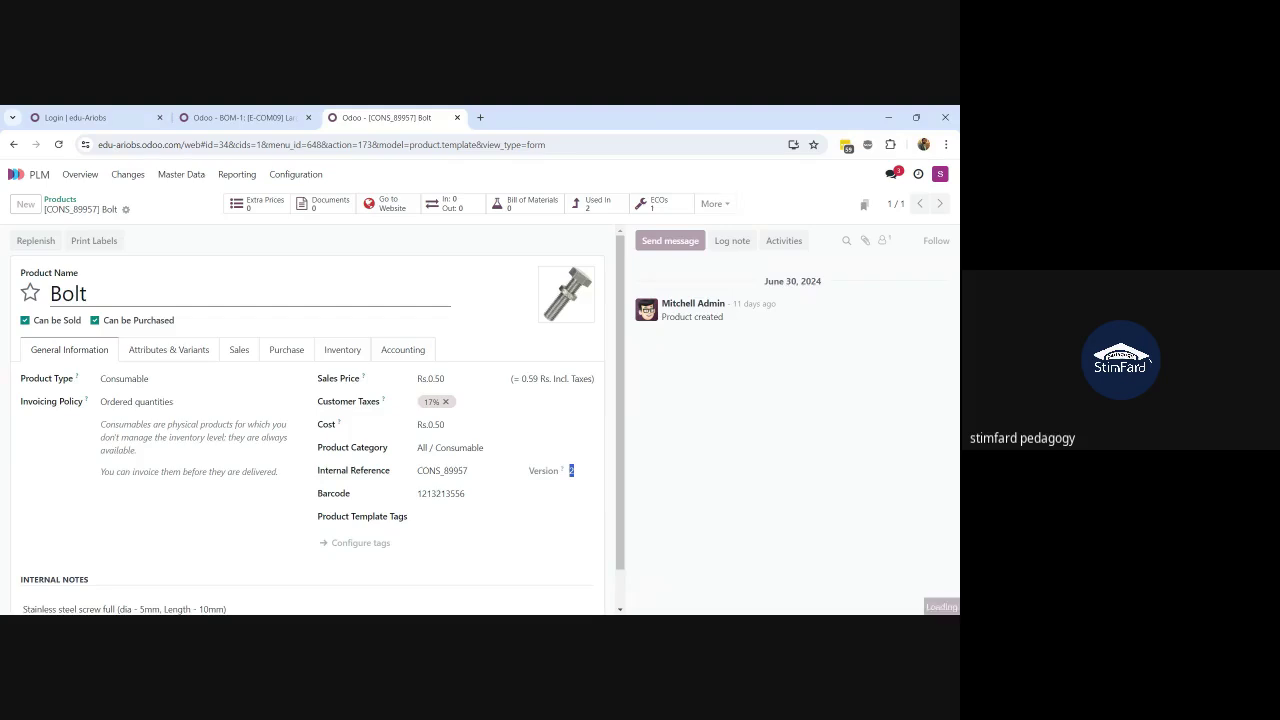
{"action": "left_click", "coordinate": [262, 272]}
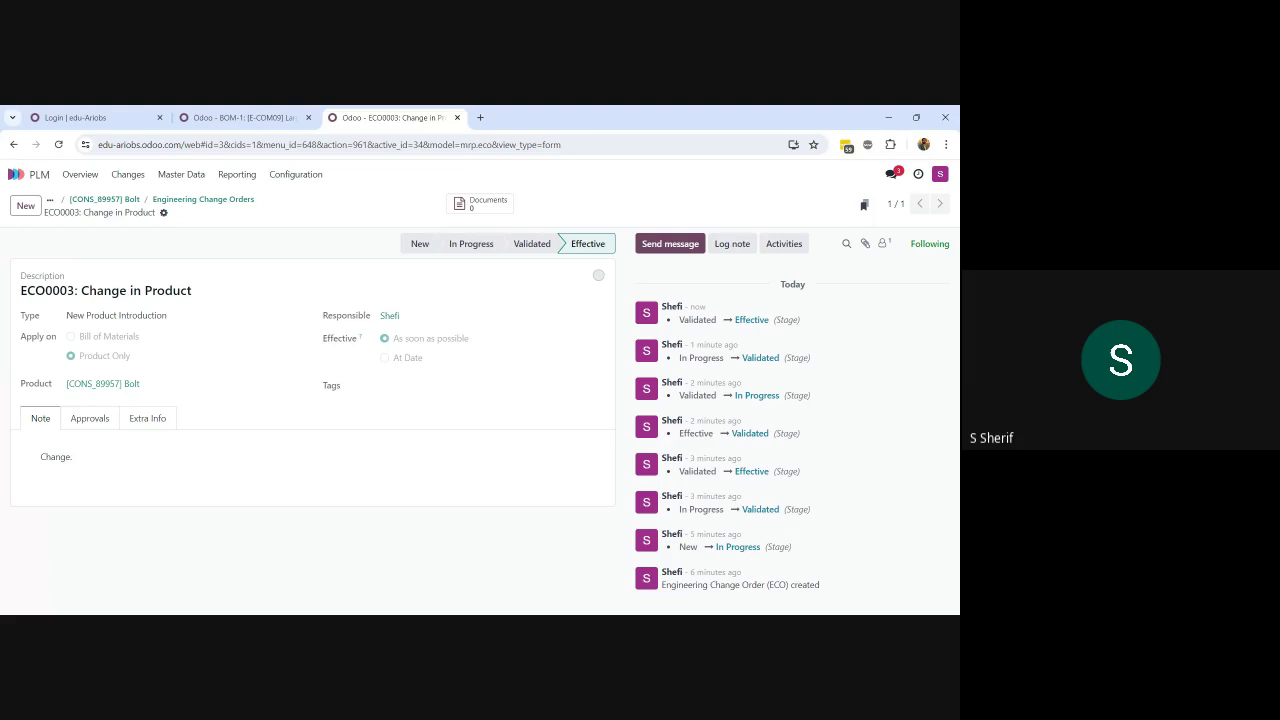
Step: Open the Changes board, then Reporting > ECOs for the per-stage change order chart
{"action": "left_click", "coordinate": [121, 175]}
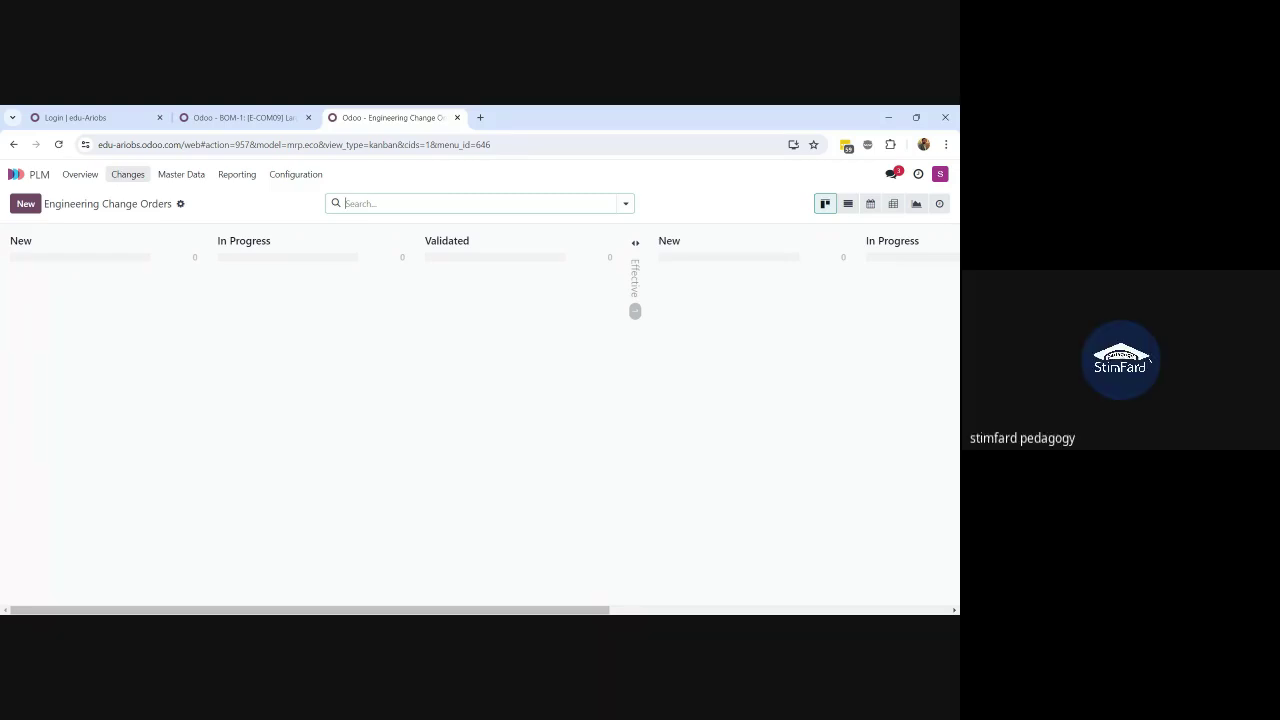
{"action": "left_click", "coordinate": [240, 175]}
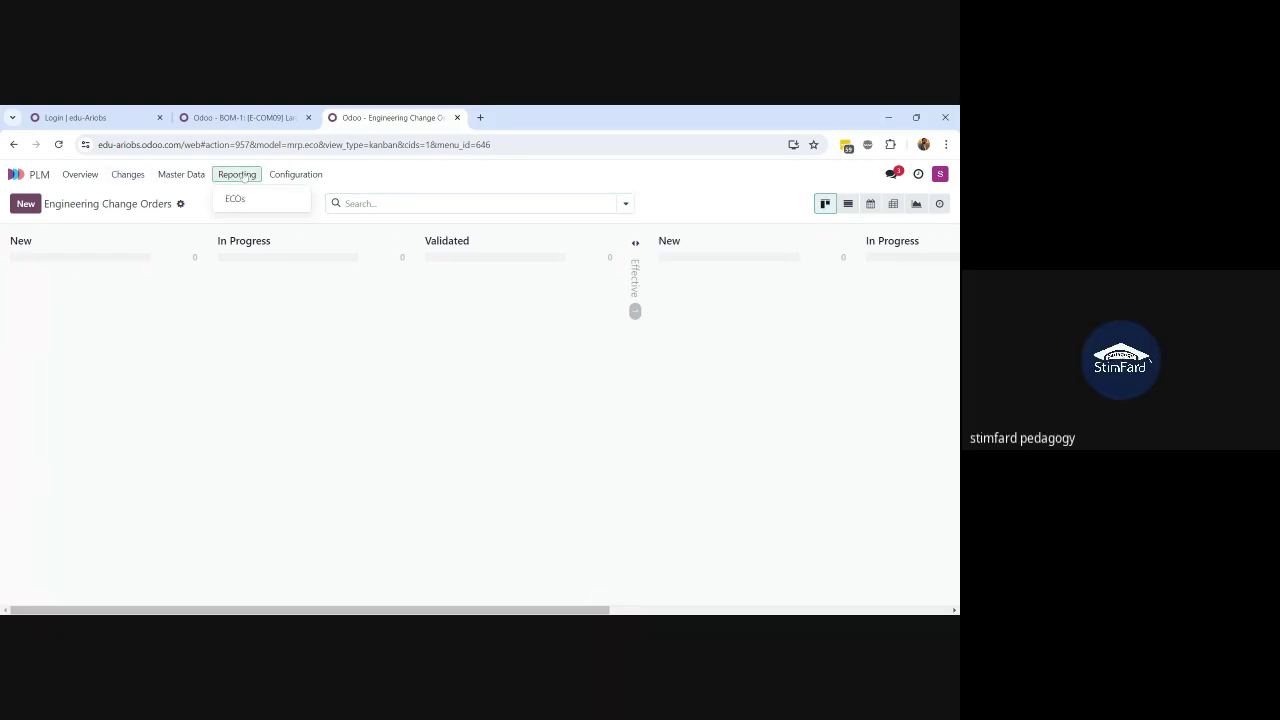
{"action": "left_click", "coordinate": [238, 197]}
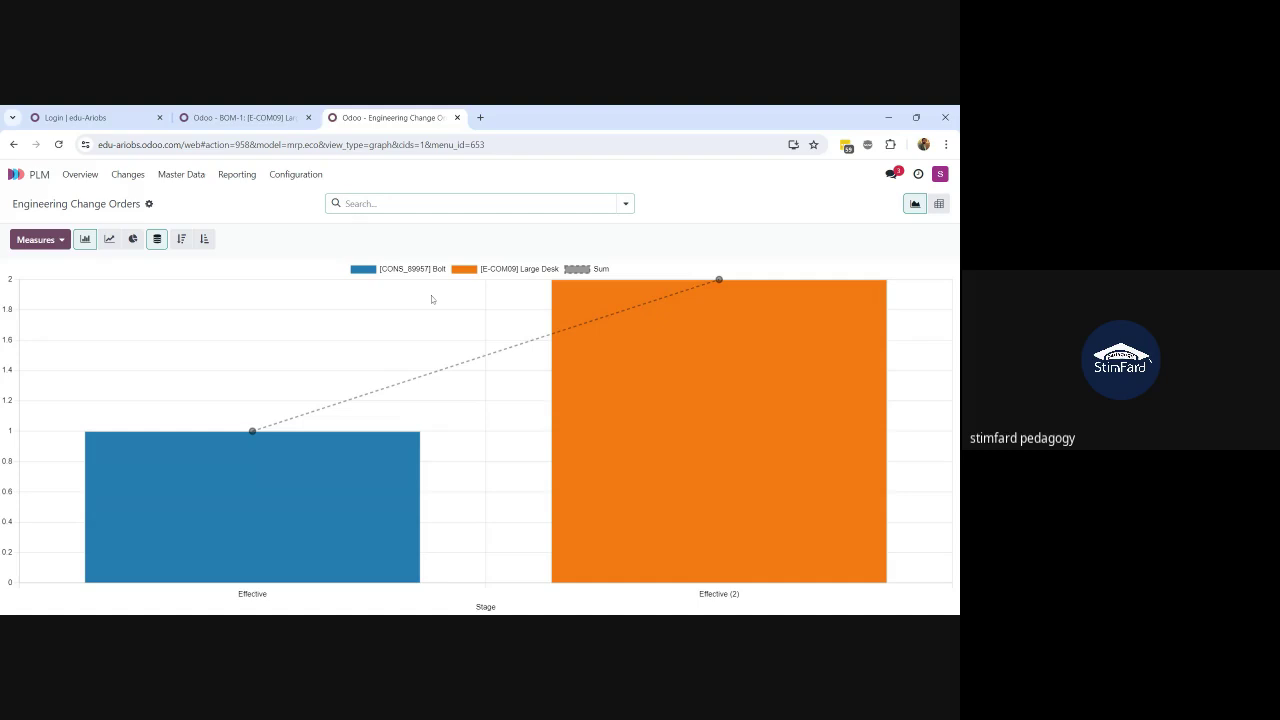
Step: Check the bar counts, then show the ECO report as a pie chart: Large Desk 2, Bolt 1
{"action": "mouse_move", "coordinate": [749, 431]}
{"action": "mouse_move", "coordinate": [681, 420]}
{"action": "mouse_move", "coordinate": [286, 489]}
{"action": "left_click", "coordinate": [132, 239]}
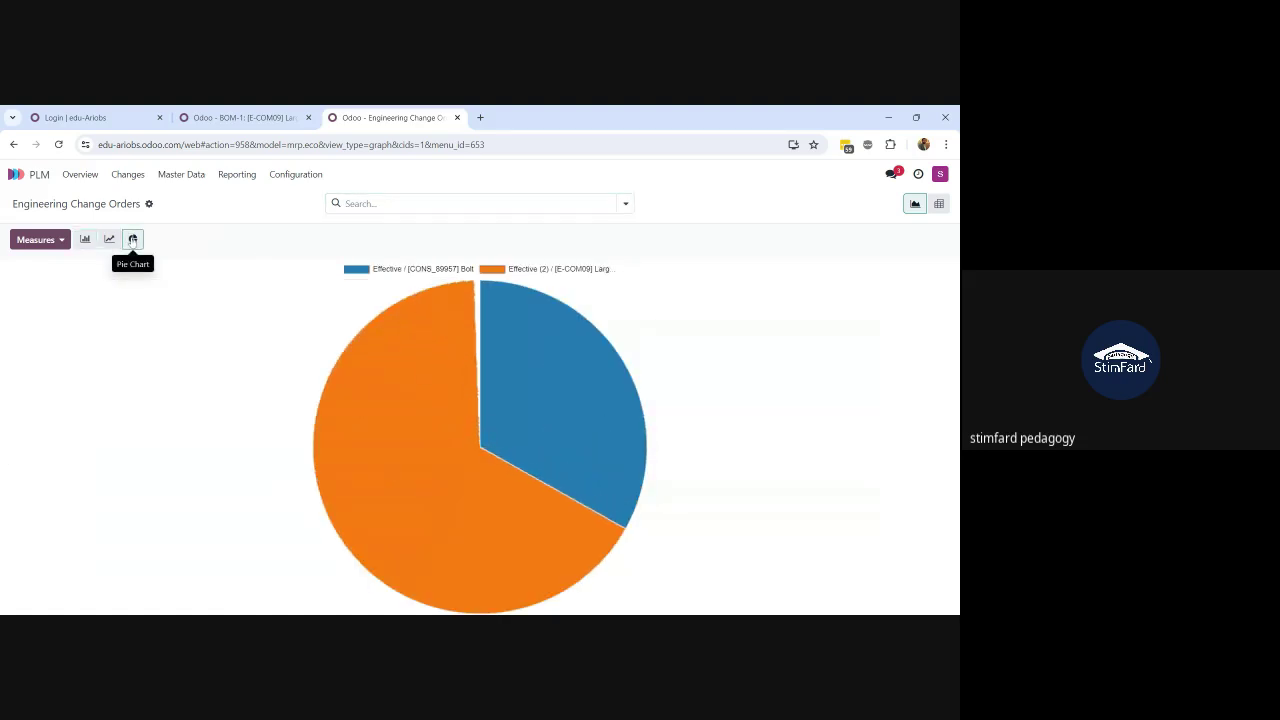
{"action": "mouse_move", "coordinate": [397, 483]}
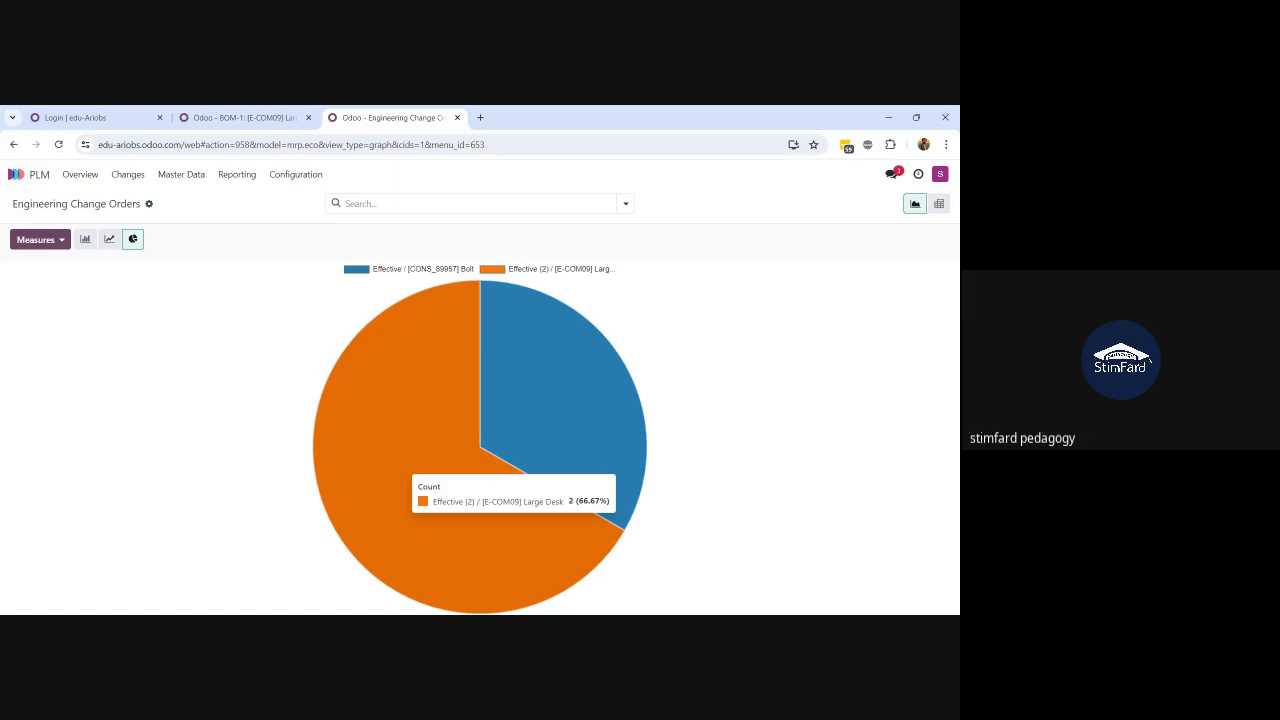
{"action": "mouse_move", "coordinate": [545, 436]}
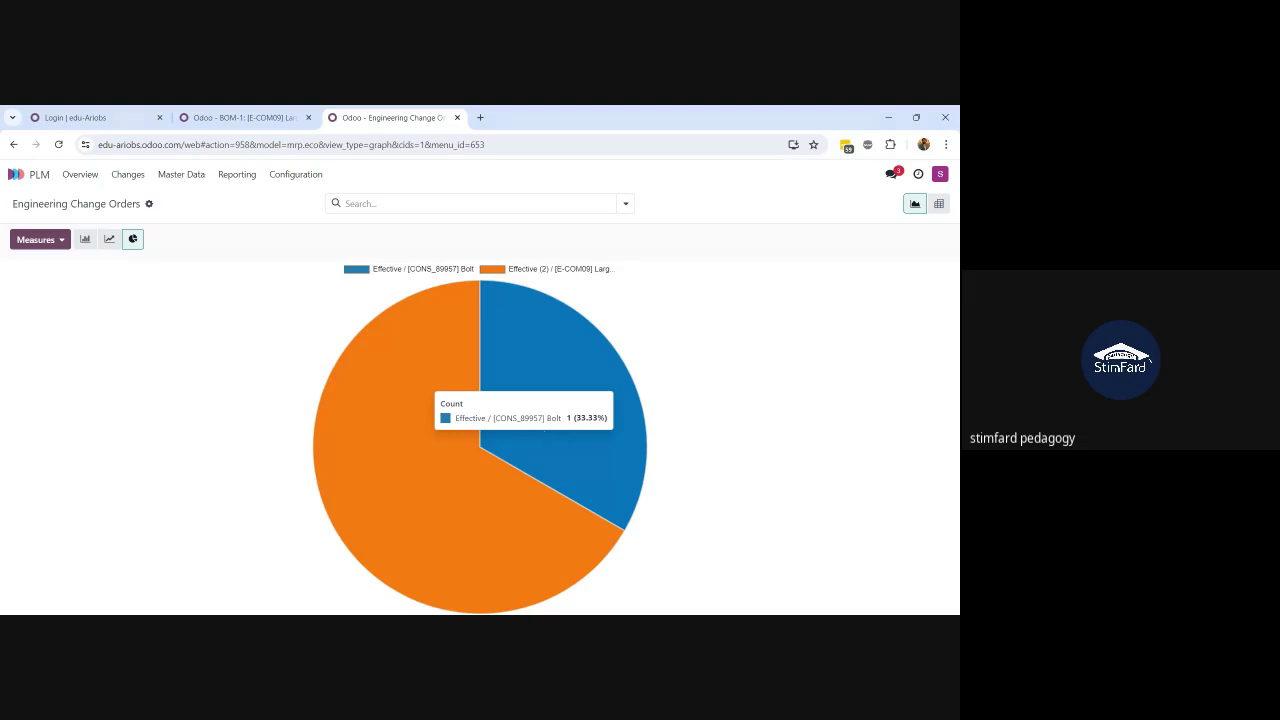
Step: Switch the Engineering Change Orders report to the Pivot view
{"action": "left_click", "coordinate": [946, 207]}
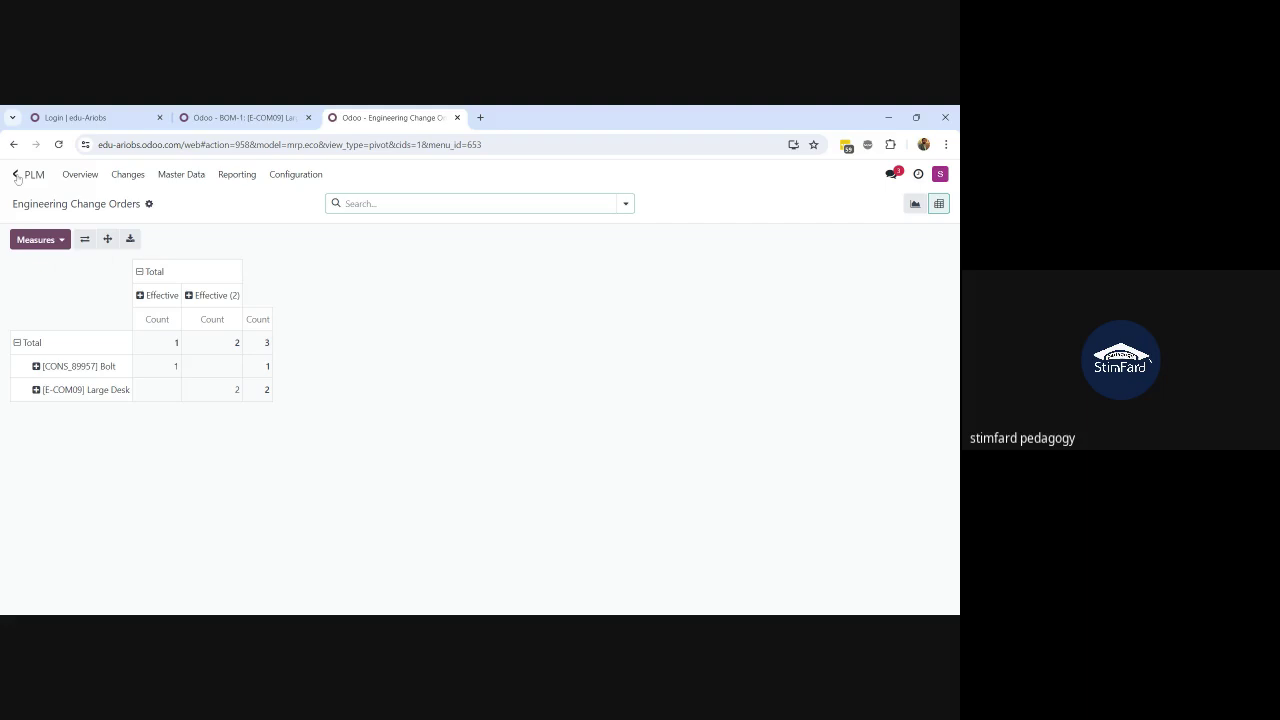
Step: Leave the PLM ECO report for the Odoo apps home menu
{"action": "left_click", "coordinate": [16, 174]}
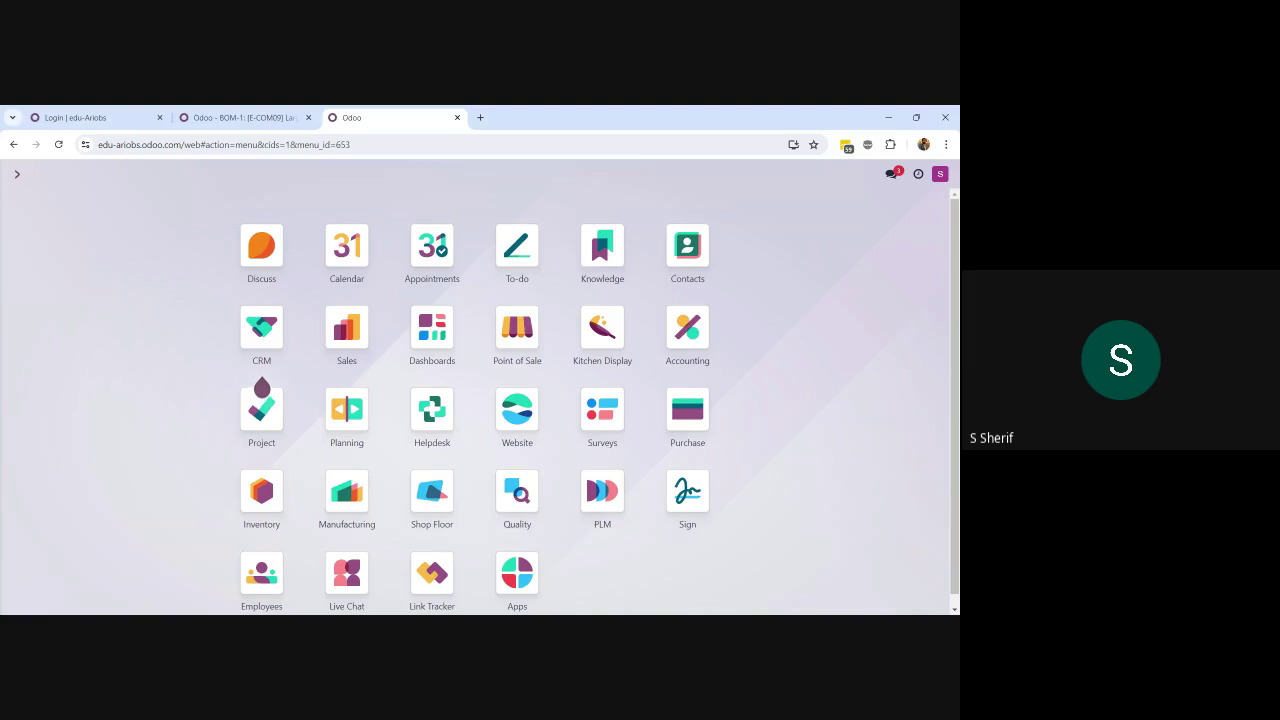
Step: After dismissing quick searches for 'pl', 'main' and 'min', search 'apps' and open Apps
{"action": "type", "text": "pl"}
{"action": "left_click", "coordinate": [130, 299]}
{"action": "type", "text": "main"}
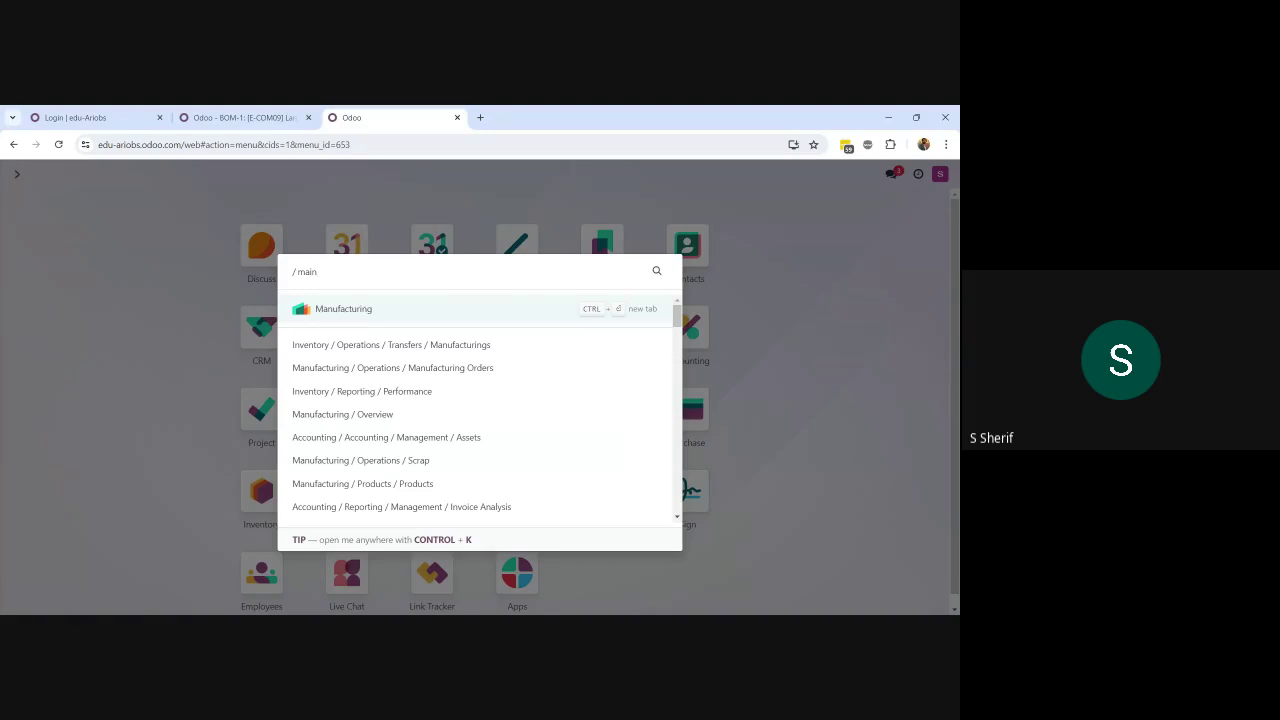
{"action": "left_click", "coordinate": [130, 302]}
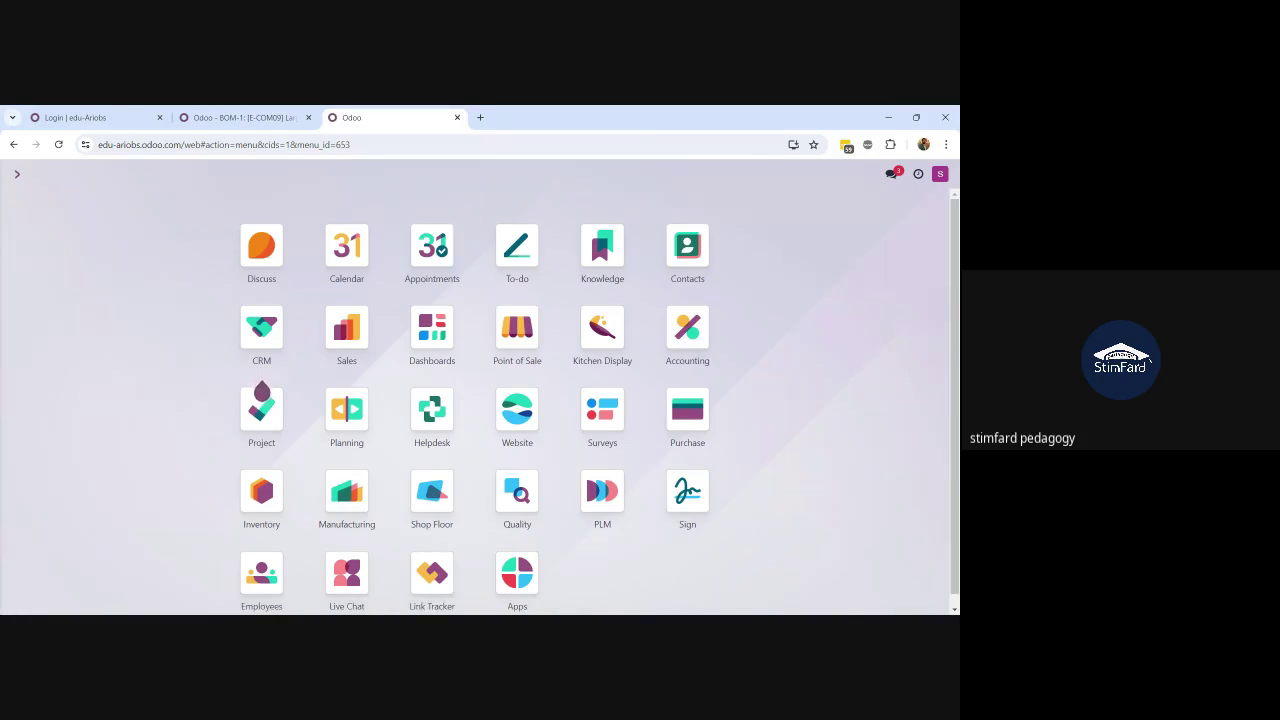
{"action": "type", "text": "min"}
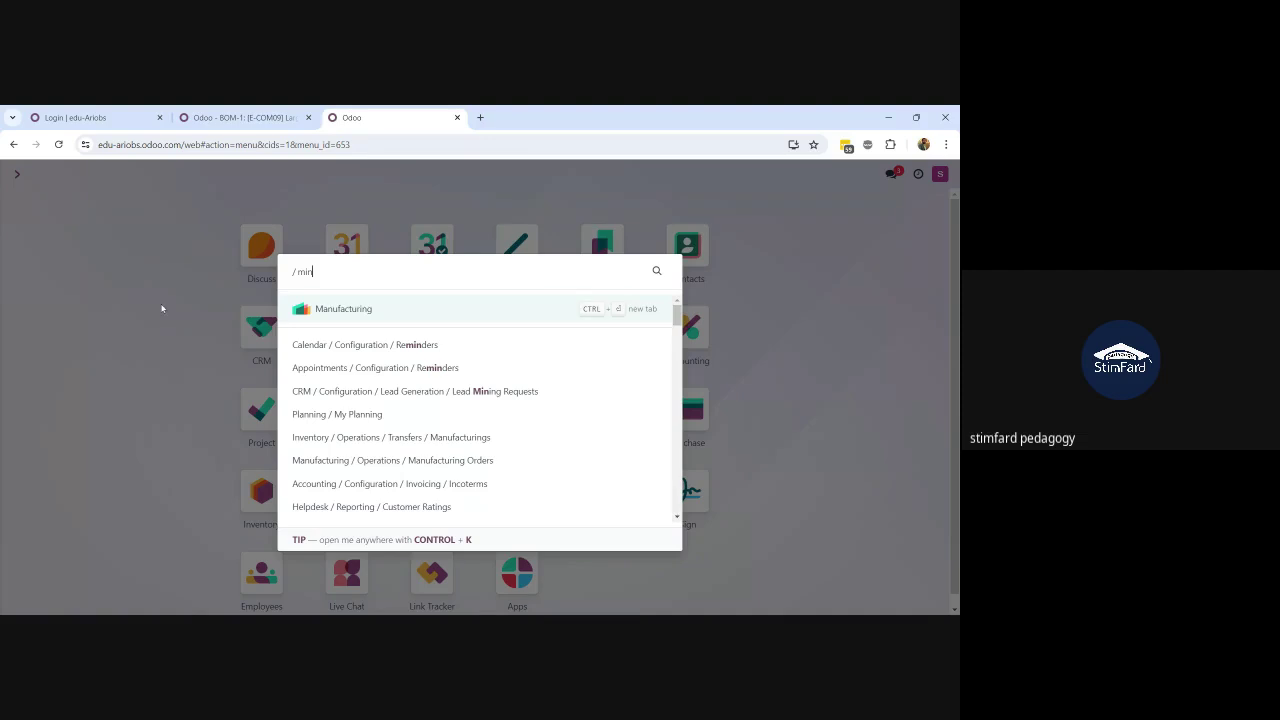
{"action": "left_click", "coordinate": [162, 308]}
{"action": "type", "text": "apps"}
{"action": "left_click", "coordinate": [357, 305]}
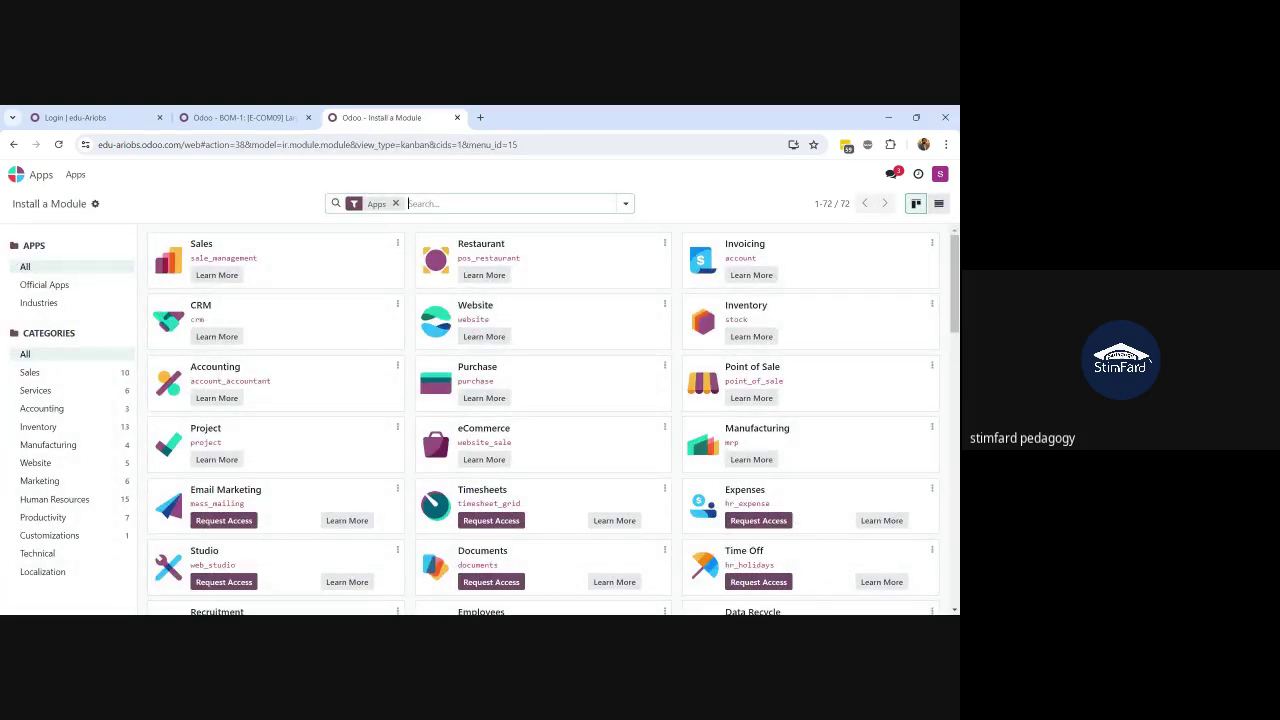
Step: Filter modules by 'main', then start and cancel an access request for Maintenance
{"action": "type", "text": "main"}
{"action": "key", "text": "Return"}
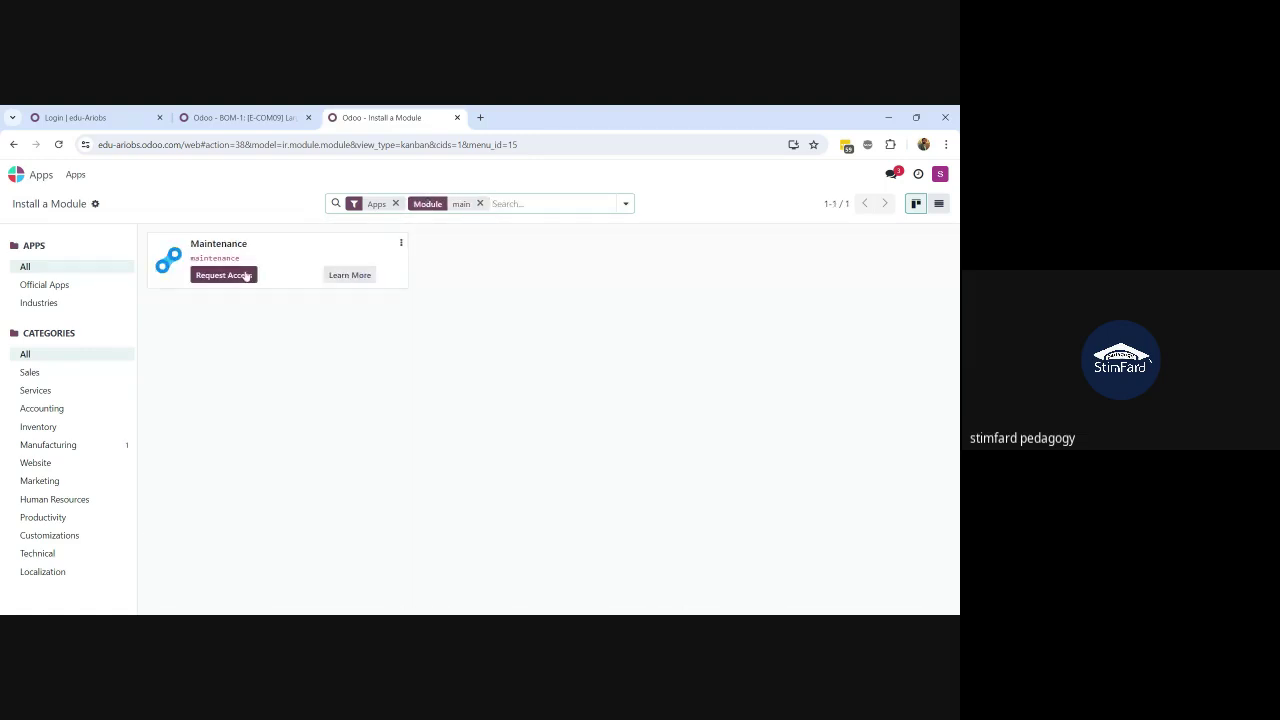
{"action": "left_click", "coordinate": [246, 276]}
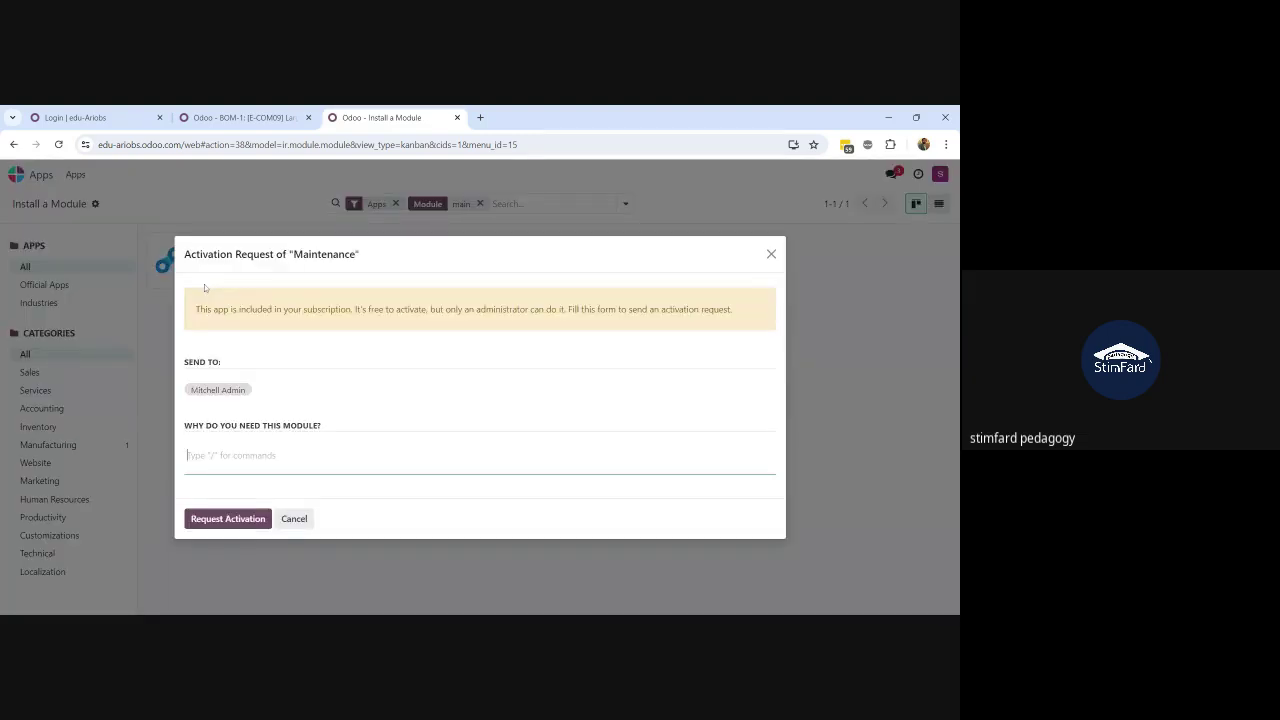
{"action": "left_click", "coordinate": [296, 520]}
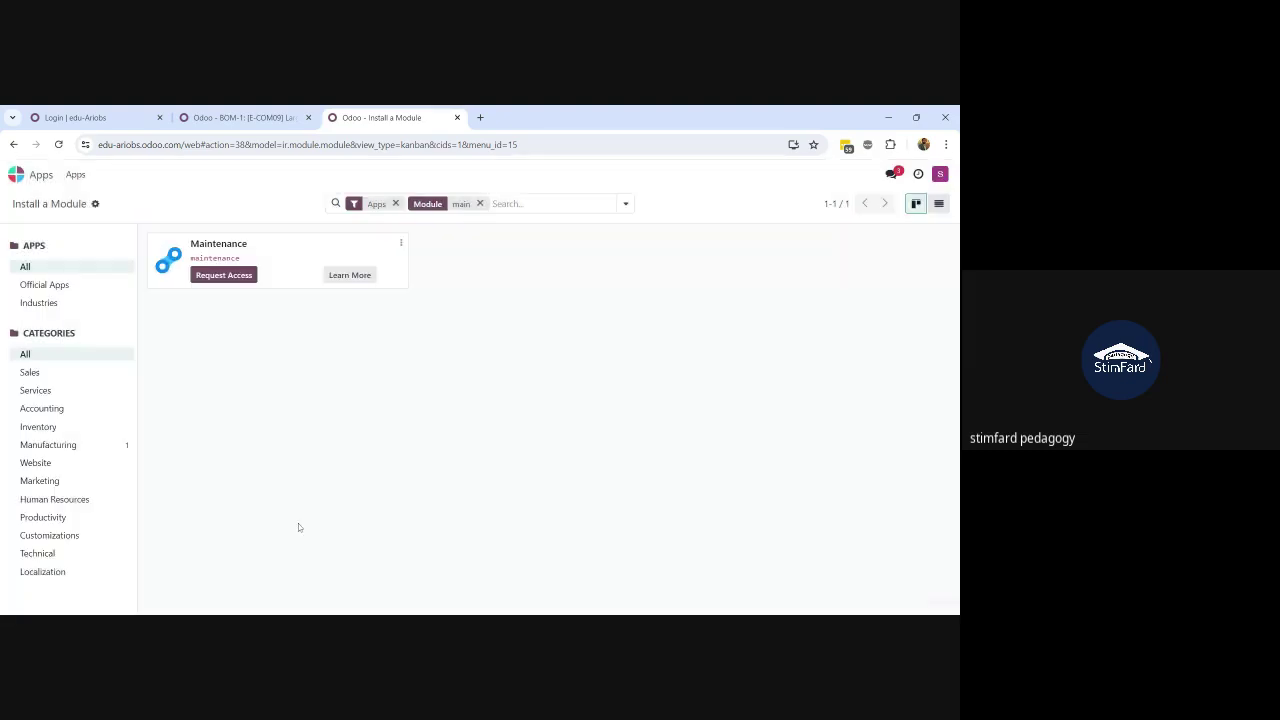
Step: Open the user account menu, then move via the BOM tab to the edu-Ariobs login tab
{"action": "left_click", "coordinate": [937, 175]}
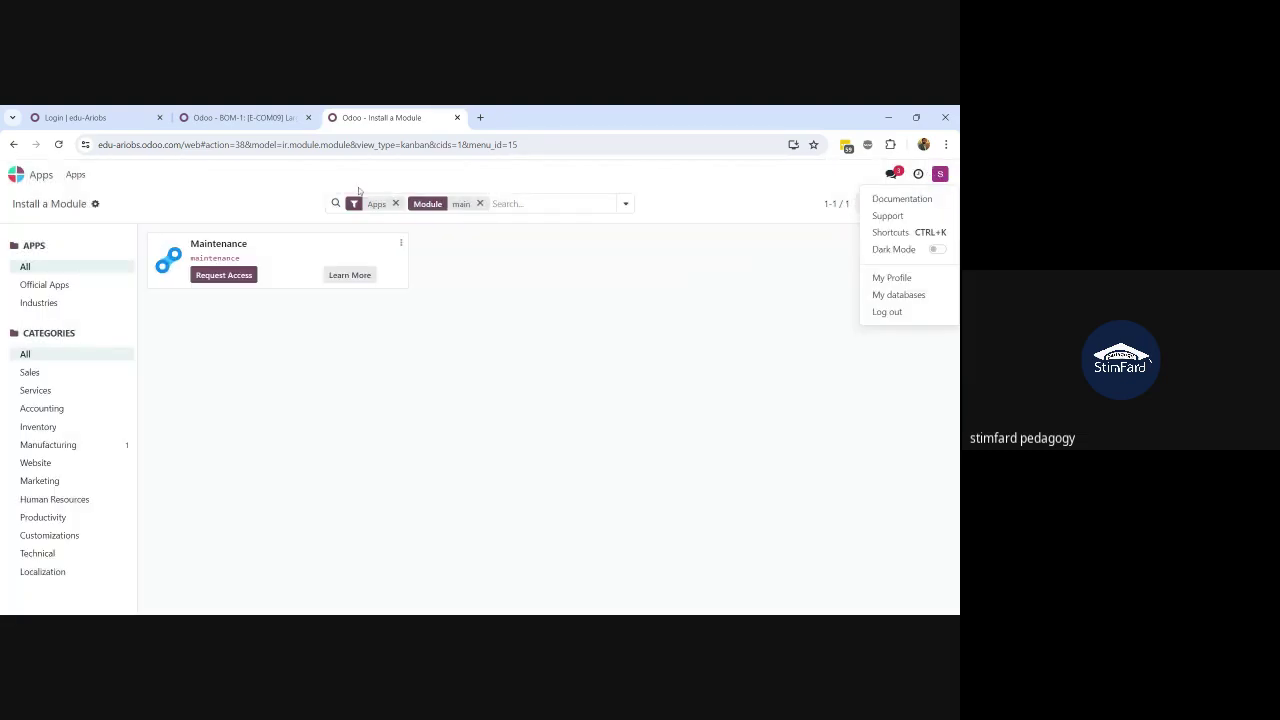
{"action": "left_click", "coordinate": [252, 120]}
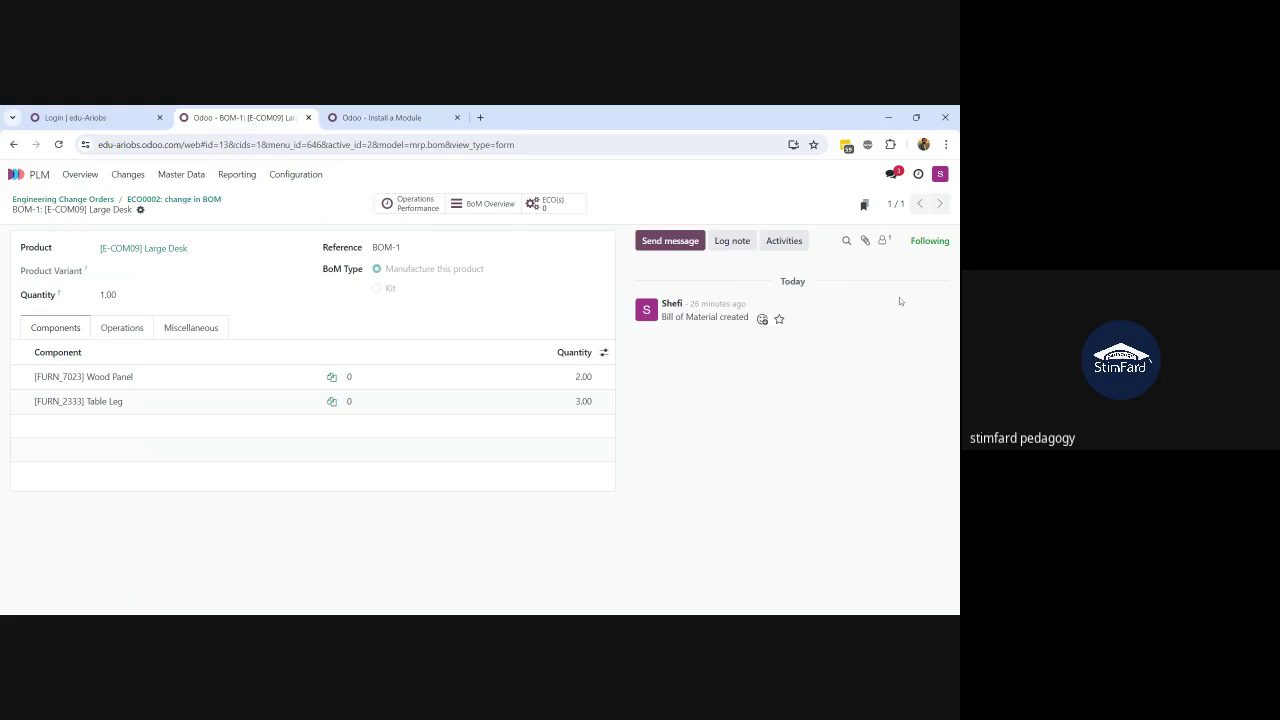
{"action": "left_click", "coordinate": [75, 117]}
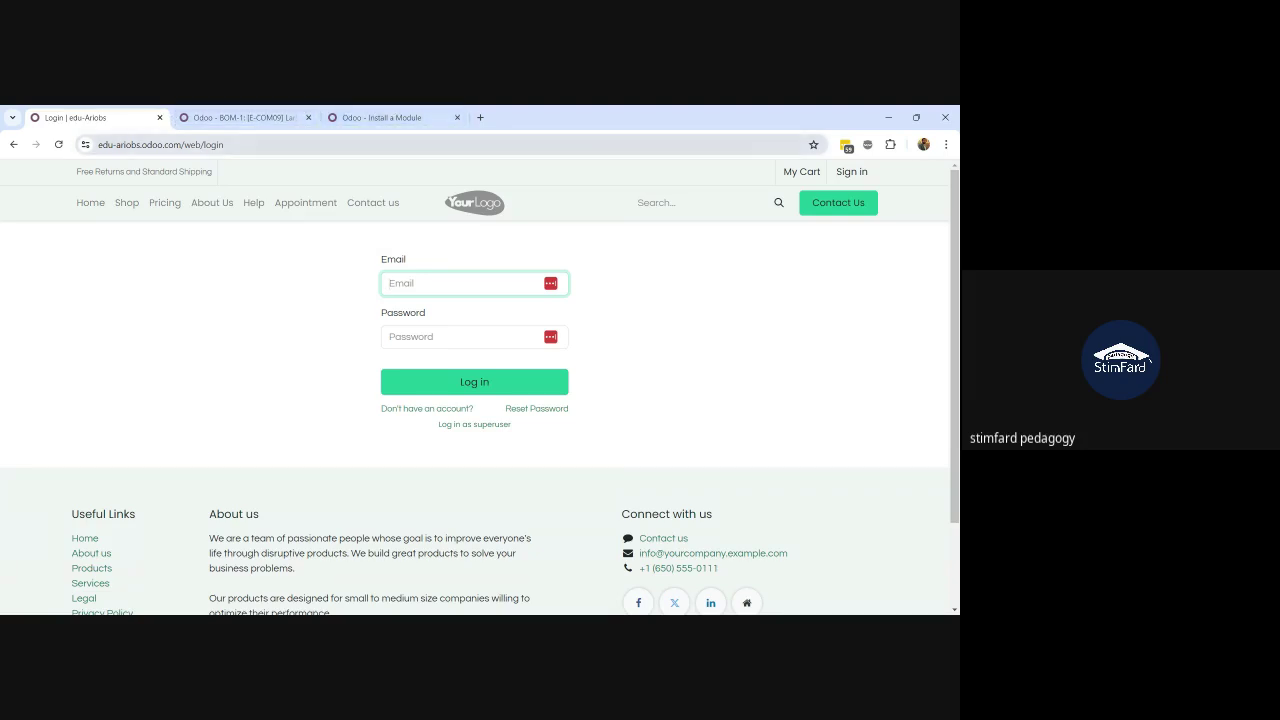
Step: Close the Install a Module, BOM-1 and edu-Ariobs login tabs, keeping one fresh tab
{"action": "left_click", "coordinate": [455, 117]}
{"action": "left_click", "coordinate": [308, 117]}
{"action": "left_click", "coordinate": [183, 118]}
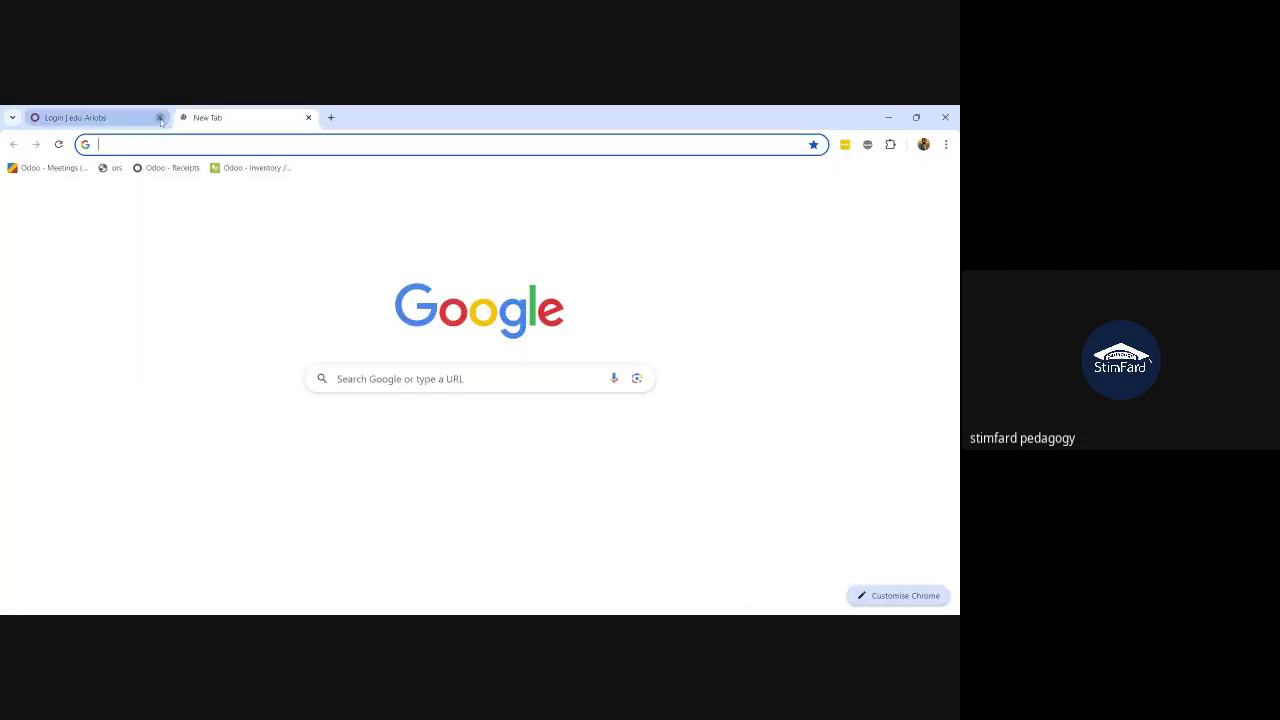
{"action": "left_click", "coordinate": [159, 118]}
Step: Go to odoo.com and connect to edu-ariobs from My Databases
{"action": "type", "text": "odoo"}
{"action": "key", "text": "Return"}
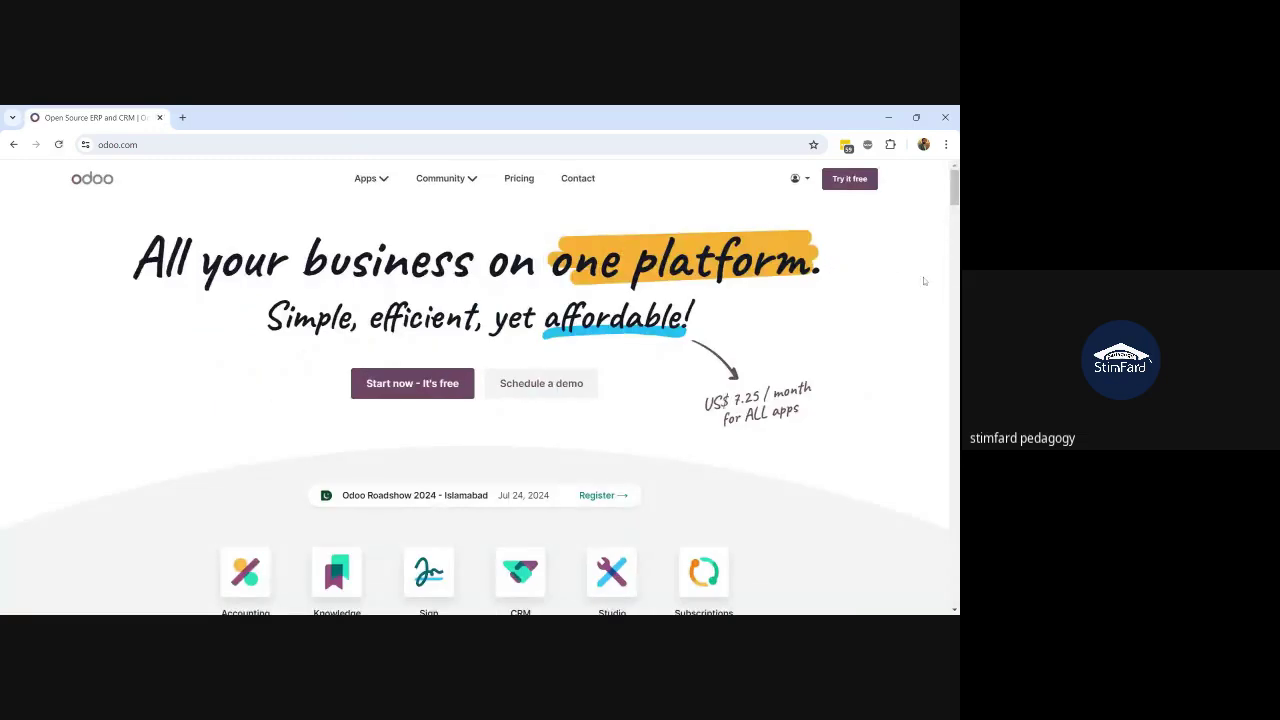
{"action": "left_click", "coordinate": [806, 181]}
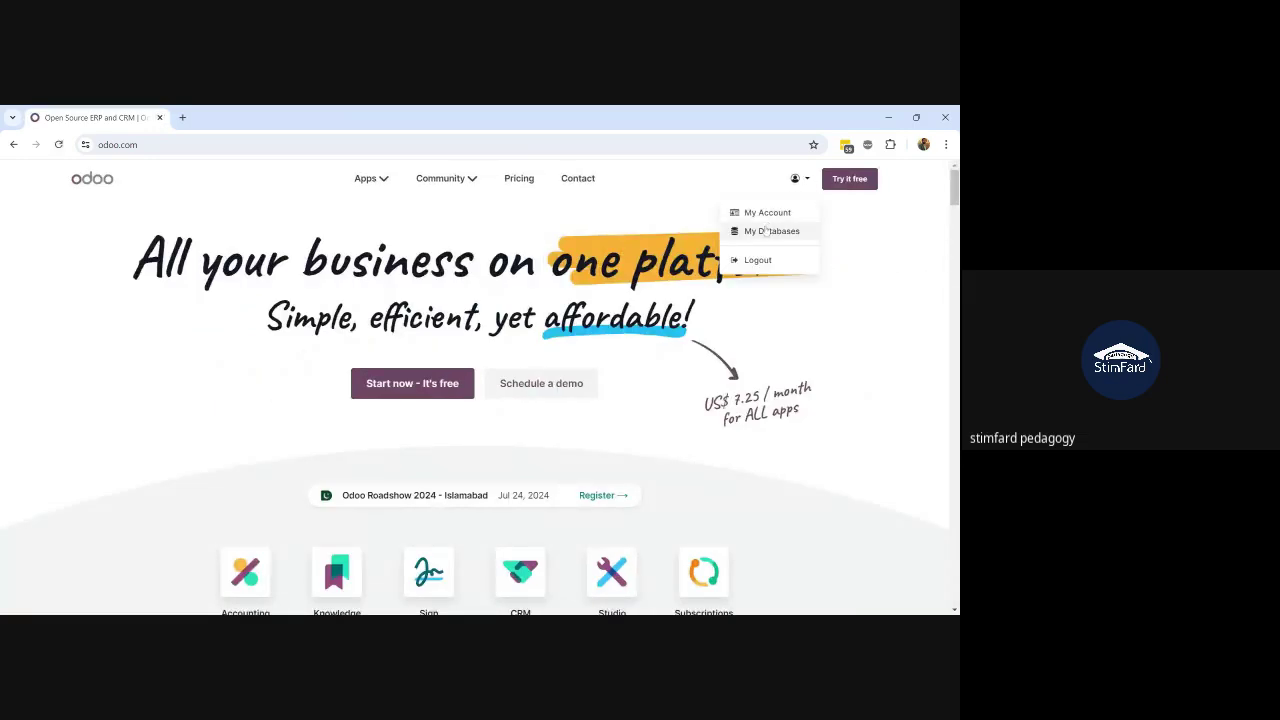
{"action": "left_click", "coordinate": [766, 231]}
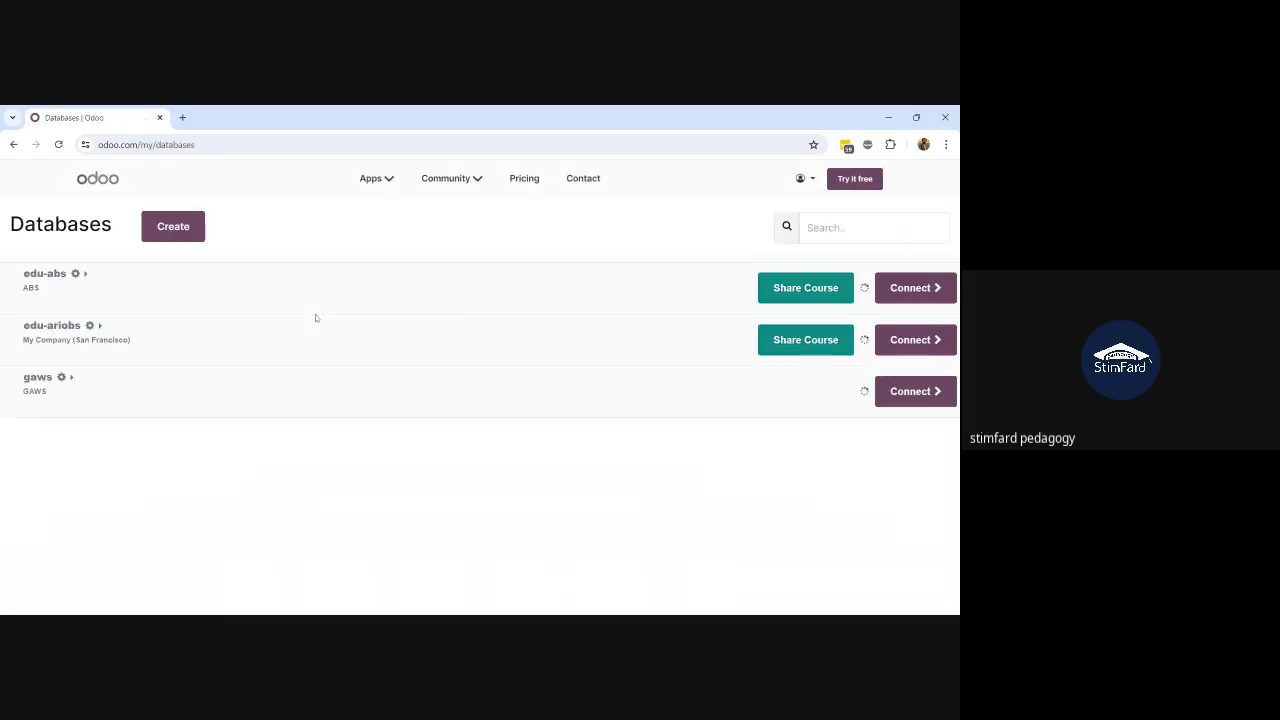
{"action": "left_click", "coordinate": [898, 339]}
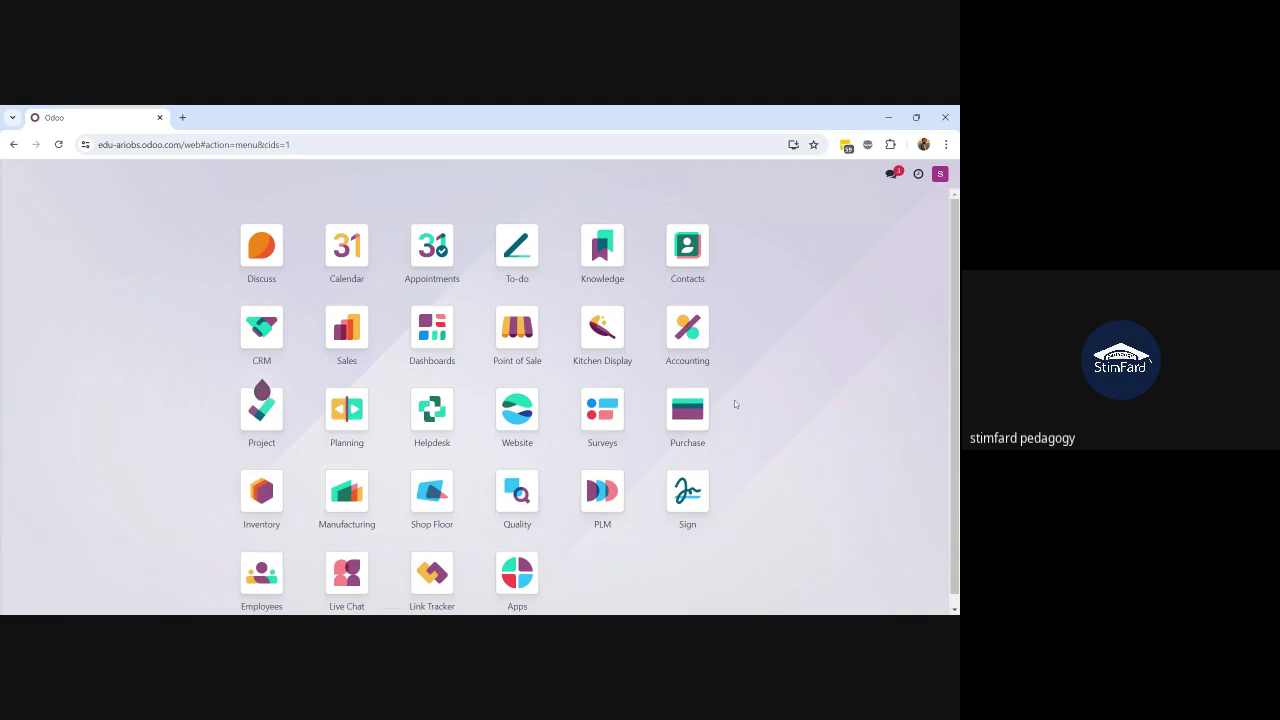
Step: Open Apps via the 'app' search and filter the modules by 'main'
{"action": "type", "text": "apps"}
{"action": "key", "text": "Return"}
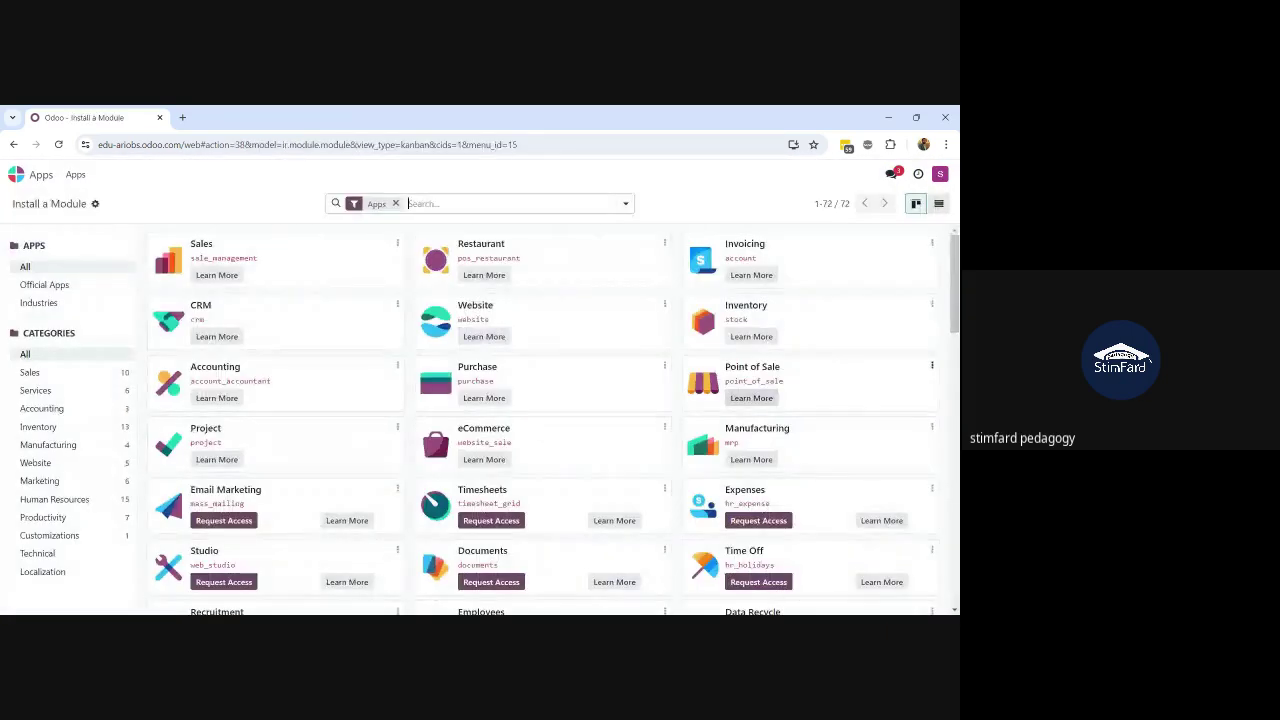
{"action": "type", "text": "main"}
{"action": "key", "text": "Return"}
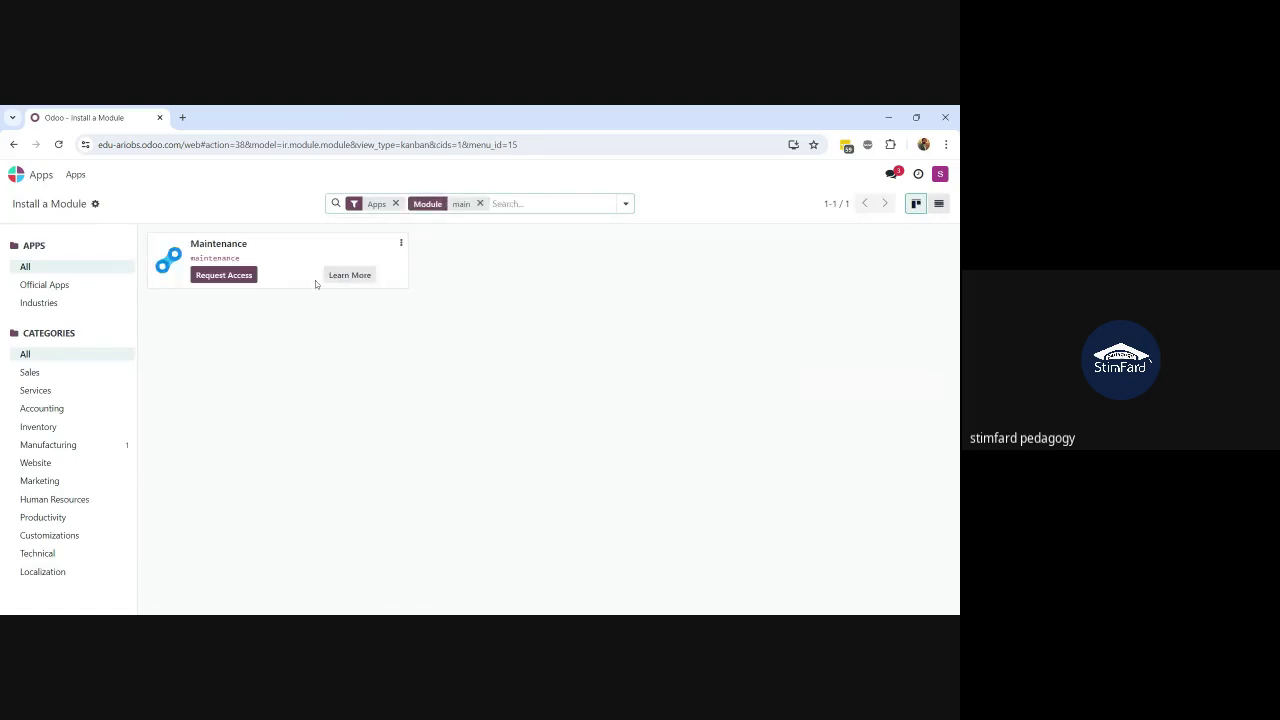
Step: Log out of the Odoo database from the user avatar menu
{"action": "left_click", "coordinate": [628, 205]}
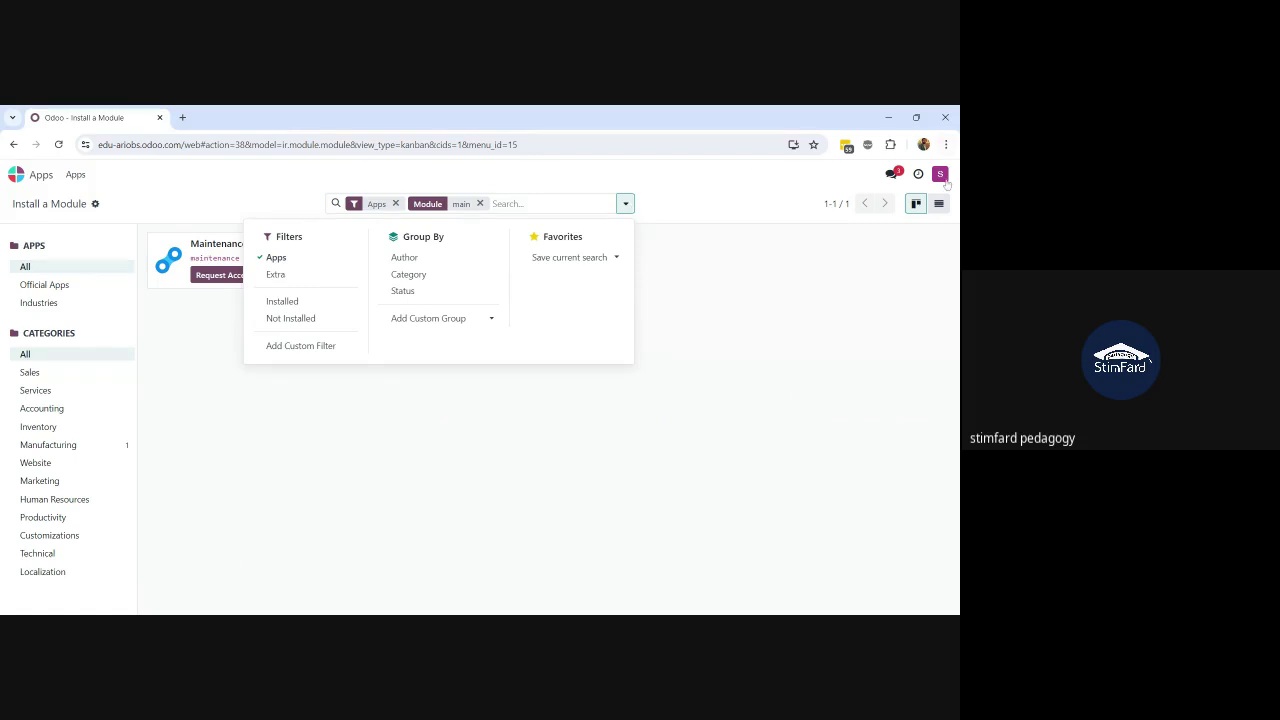
{"action": "left_click", "coordinate": [945, 180]}
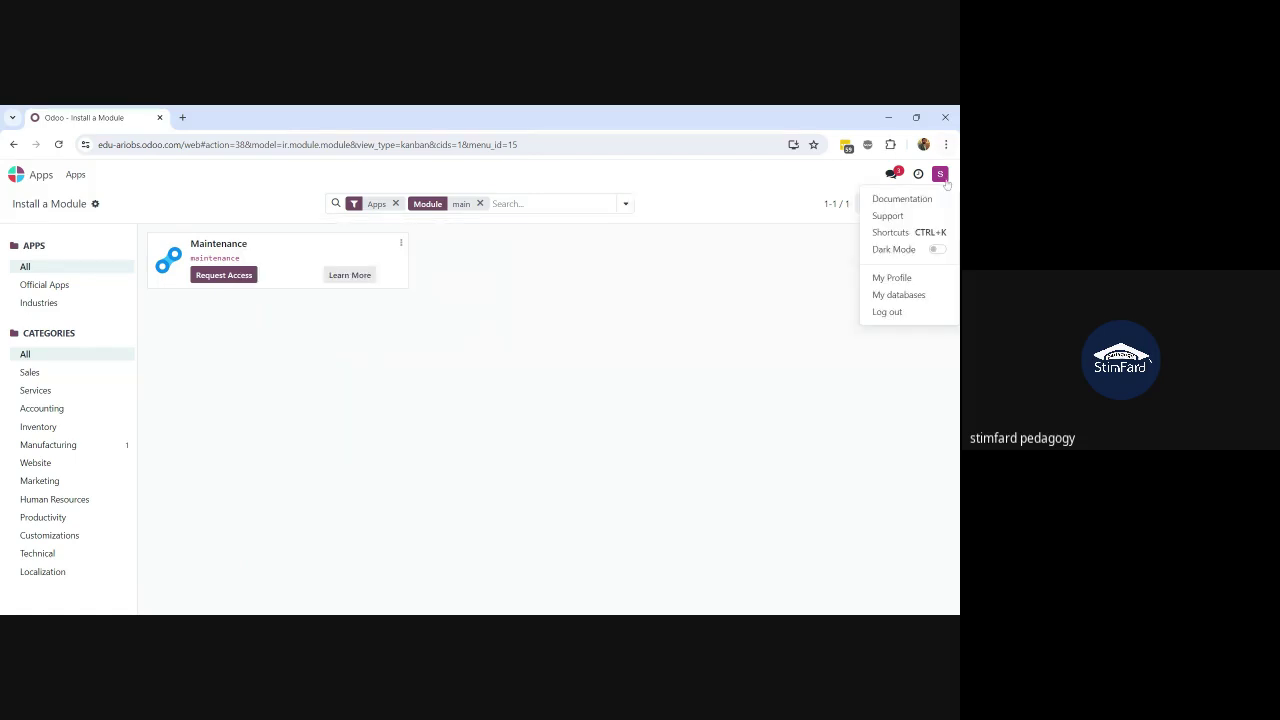
{"action": "left_click", "coordinate": [887, 312]}
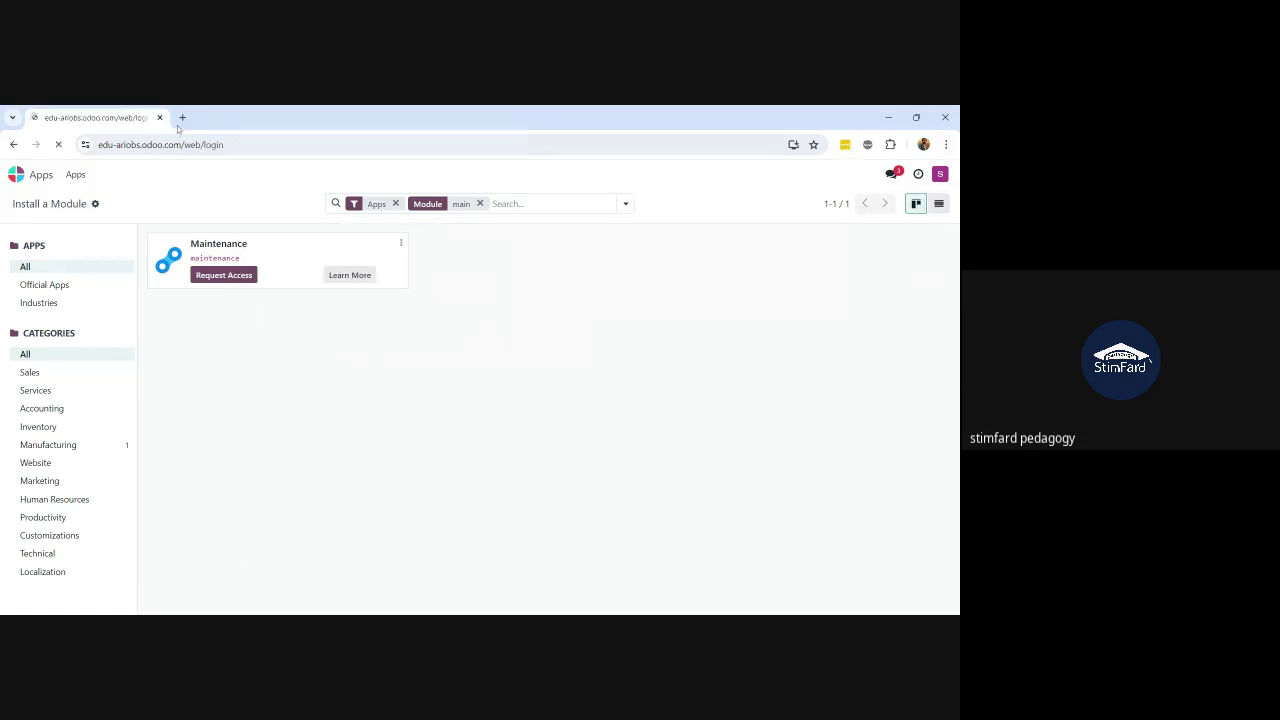
Step: In a fresh tab, reach odoo.com, correcting the mistyped 'odxoo' to 'odoo'
{"action": "left_click", "coordinate": [178, 118]}
{"action": "left_click", "coordinate": [159, 118]}
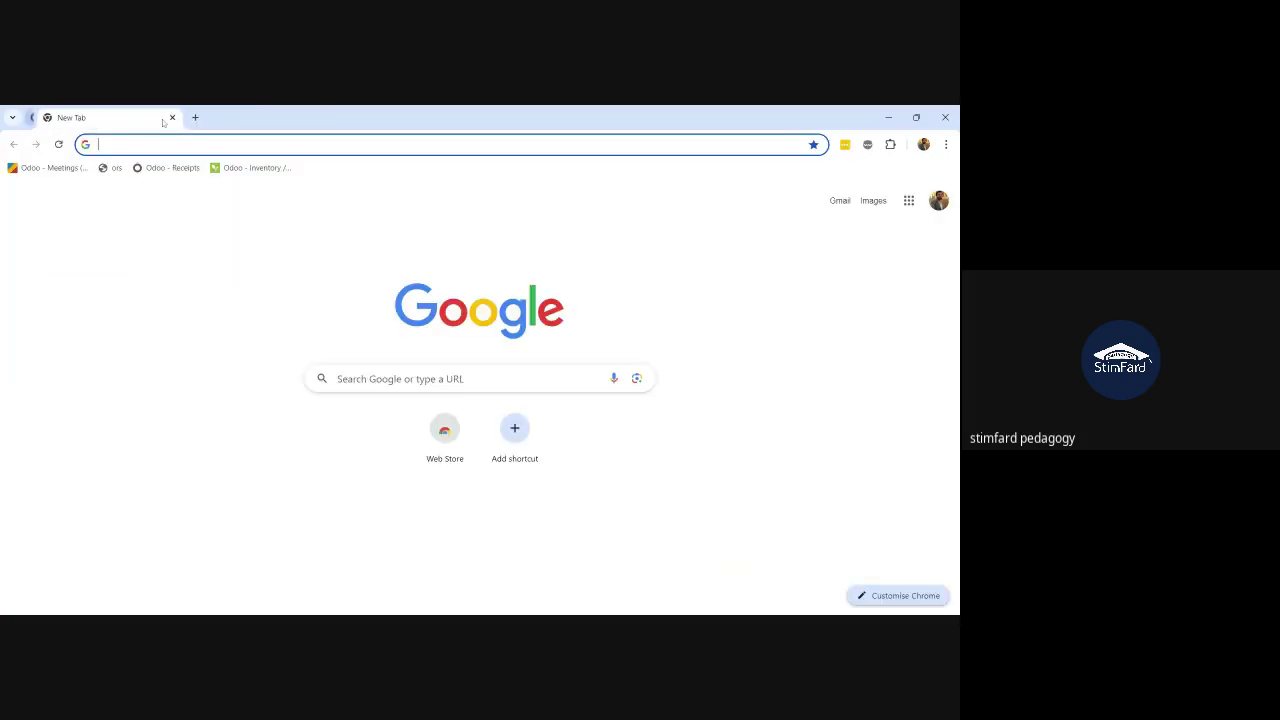
{"action": "type", "text": "odxoo"}
{"action": "key", "text": "Return"}
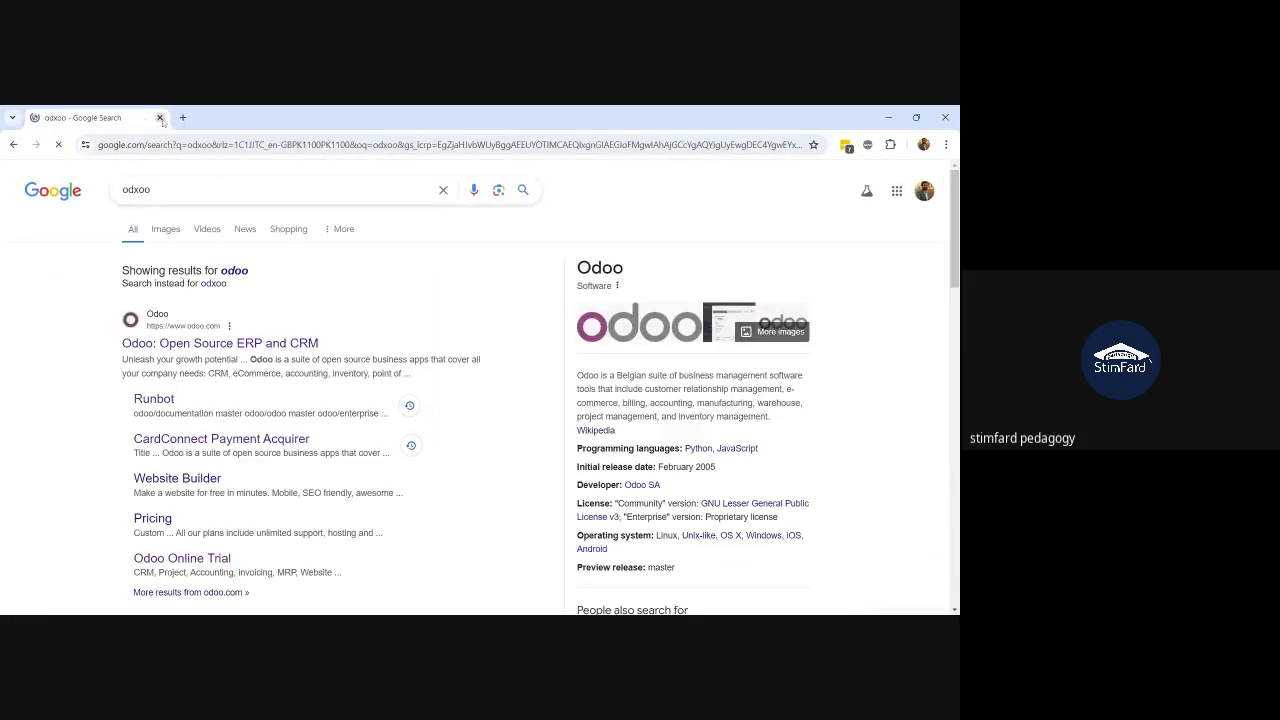
{"action": "left_click", "coordinate": [189, 146]}
{"action": "type", "text": "odoo.com"}
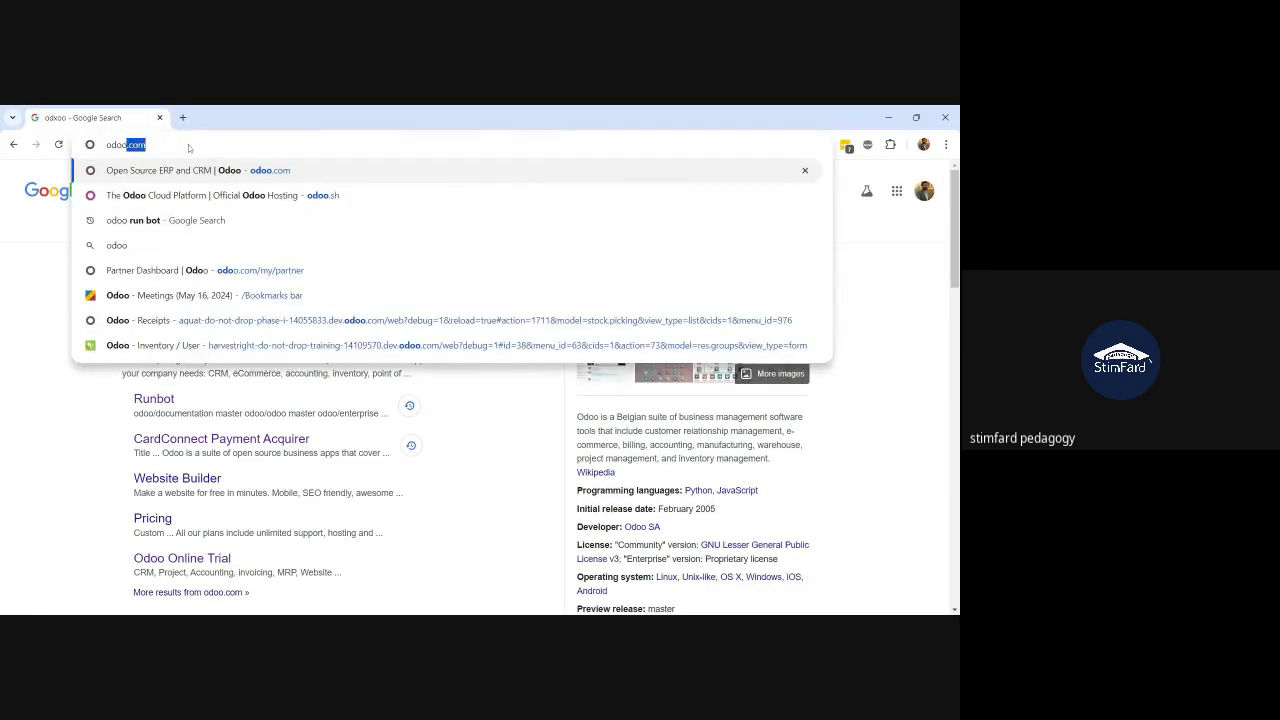
{"action": "key", "text": "Return"}
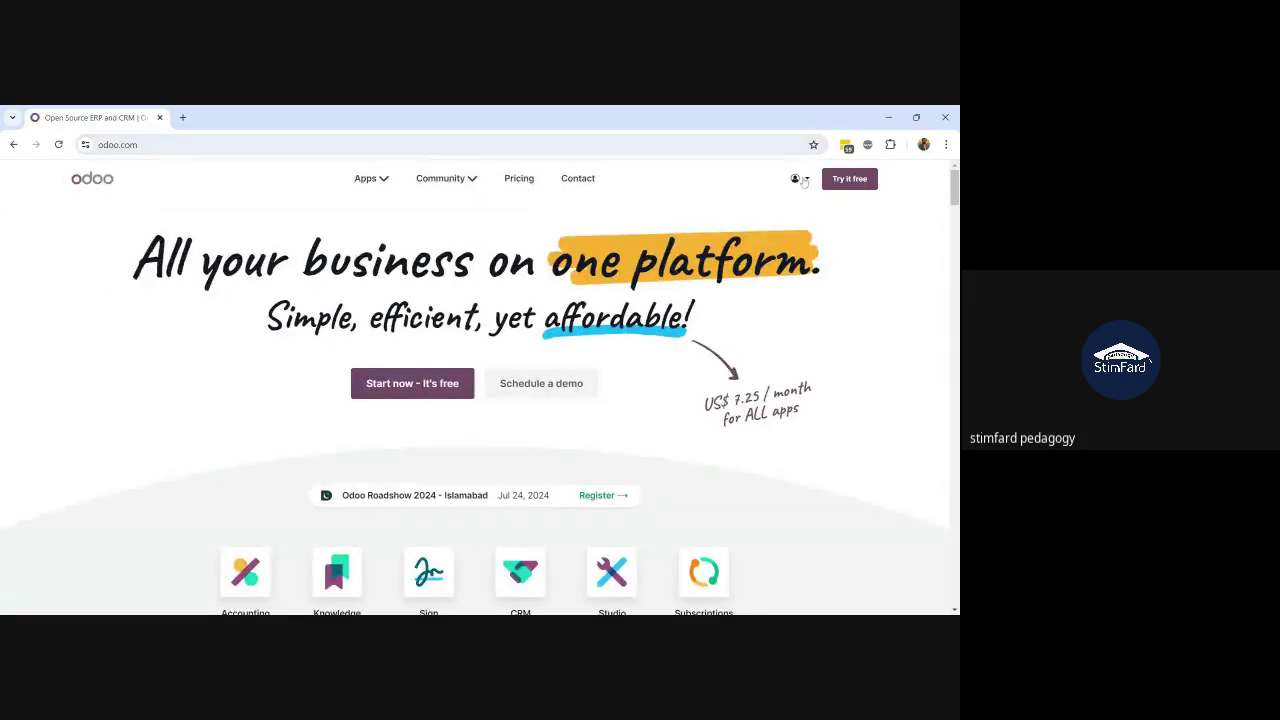
Step: Connect to the edu-ariobs database from the account's My Databases list
{"action": "left_click", "coordinate": [803, 180]}
{"action": "left_click", "coordinate": [776, 232]}
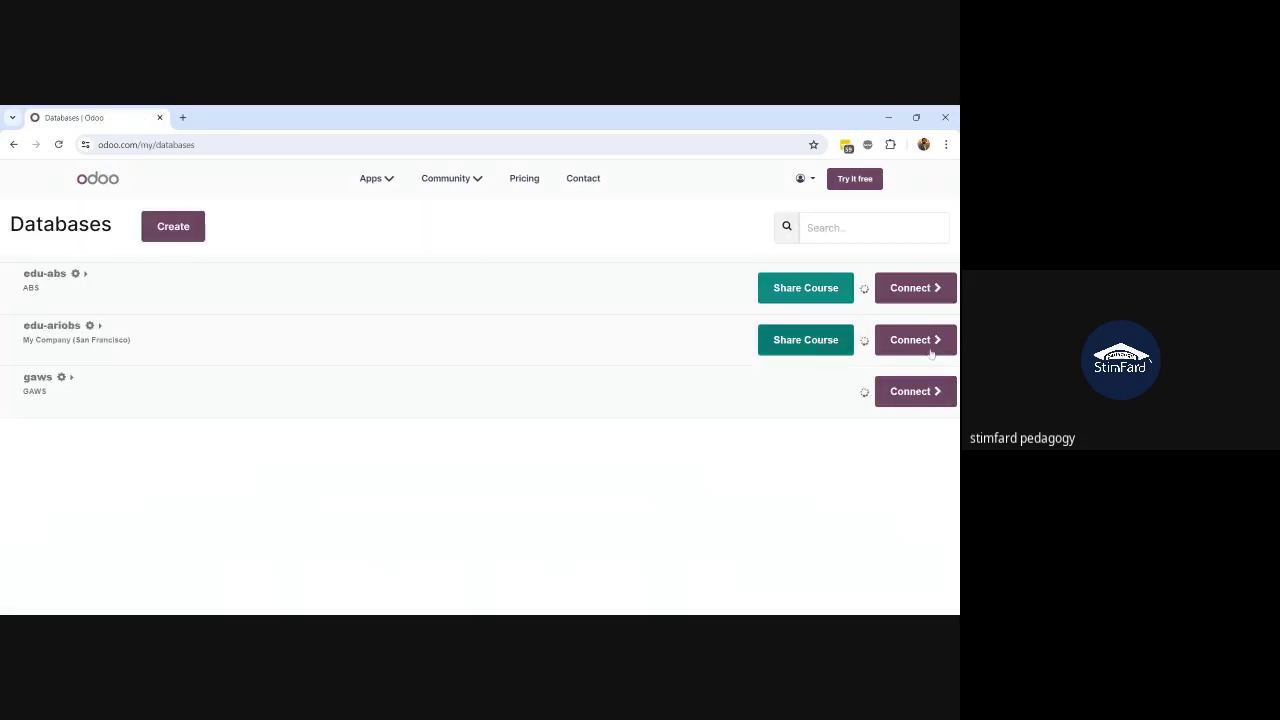
{"action": "left_click", "coordinate": [926, 342]}
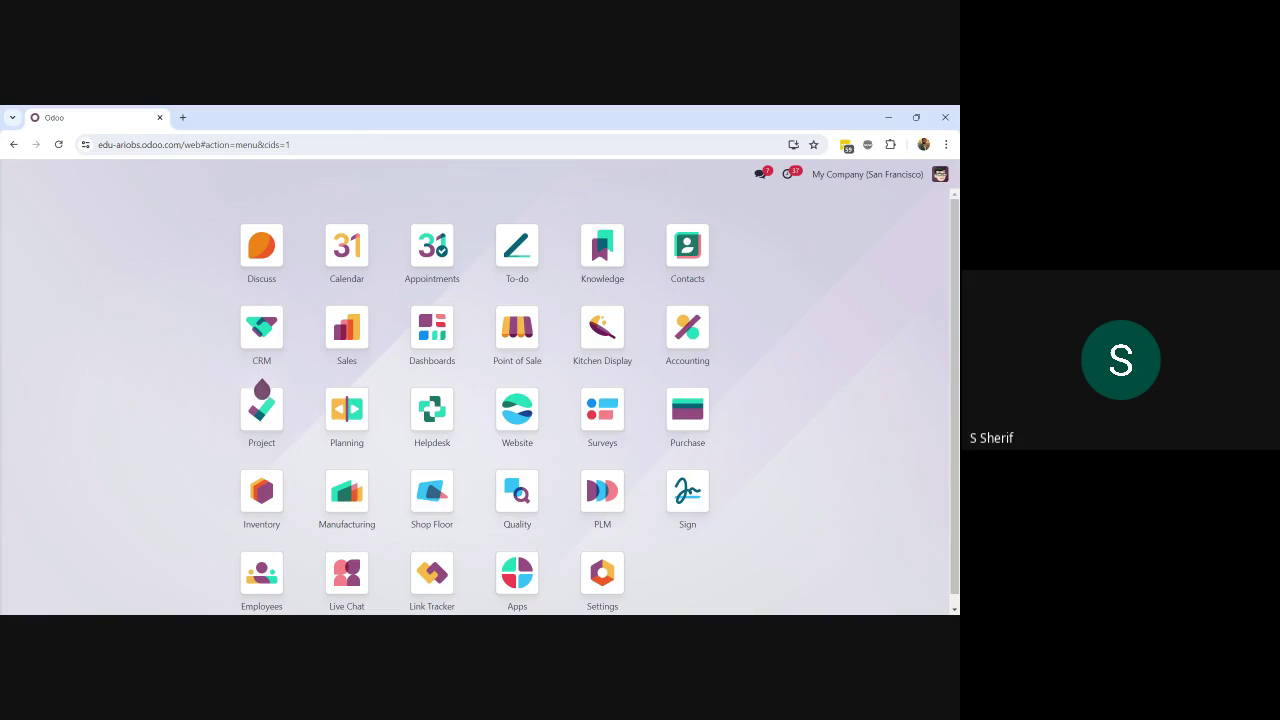
Step: Open Apps through the 'app' search, filter by 'main', and install the Maintenance module
{"action": "type", "text": "app"}
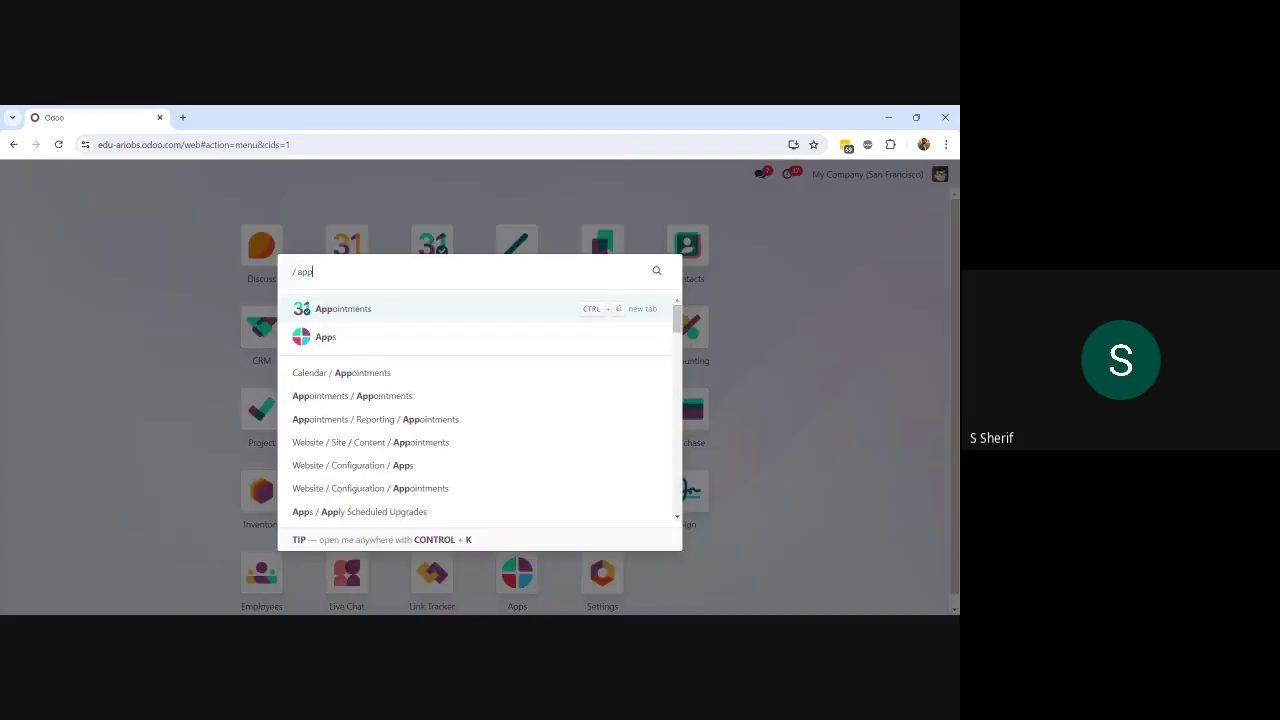
{"action": "key", "text": "Down"}
{"action": "key", "text": "Return"}
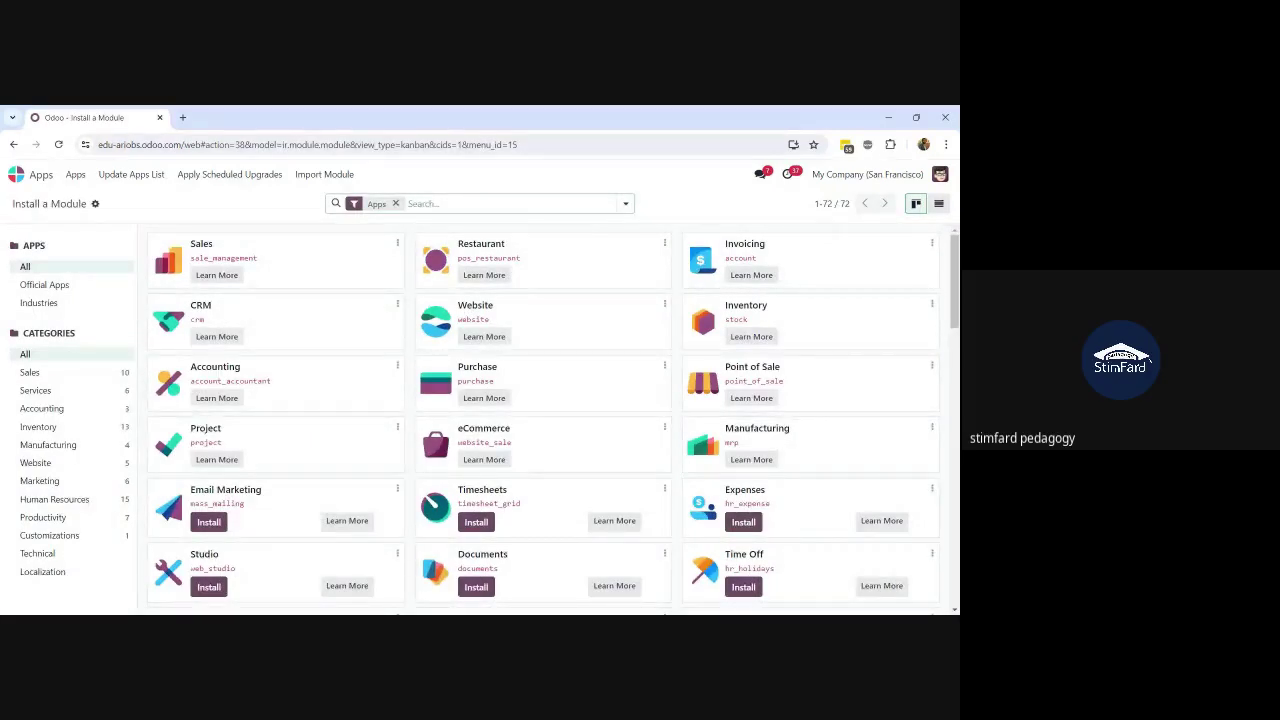
{"action": "type", "text": "main"}
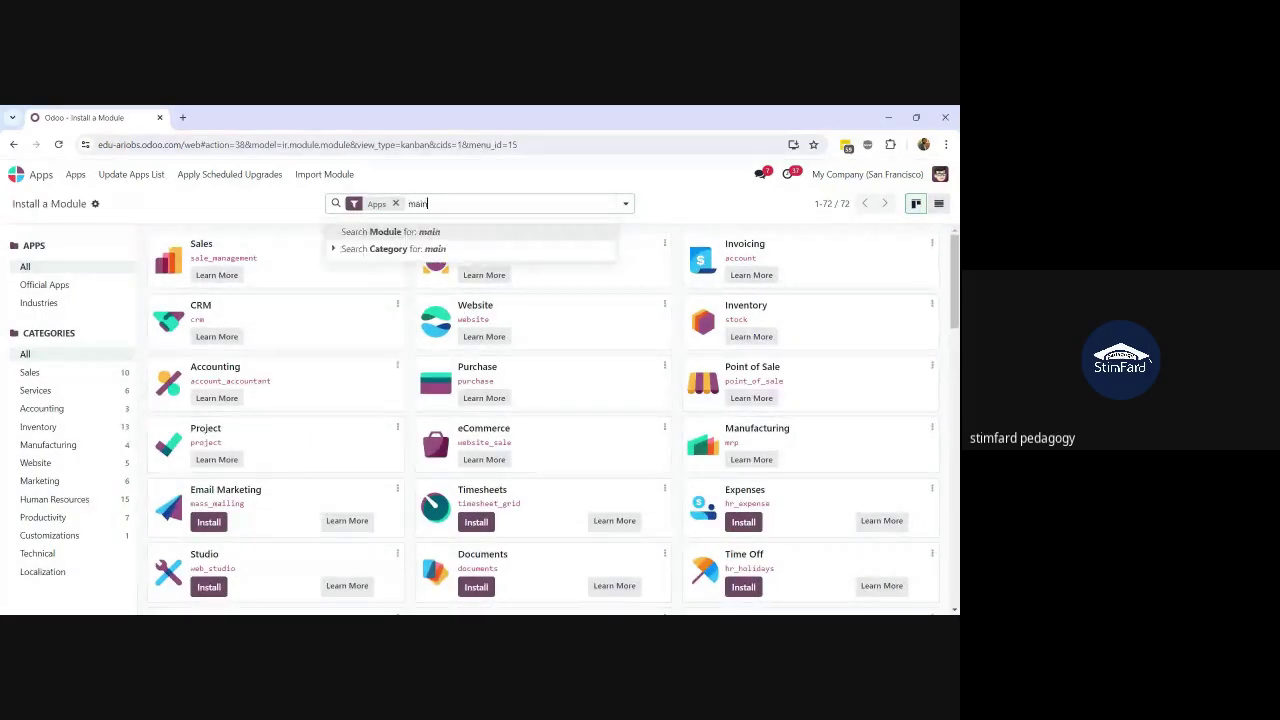
{"action": "key", "text": "Return"}
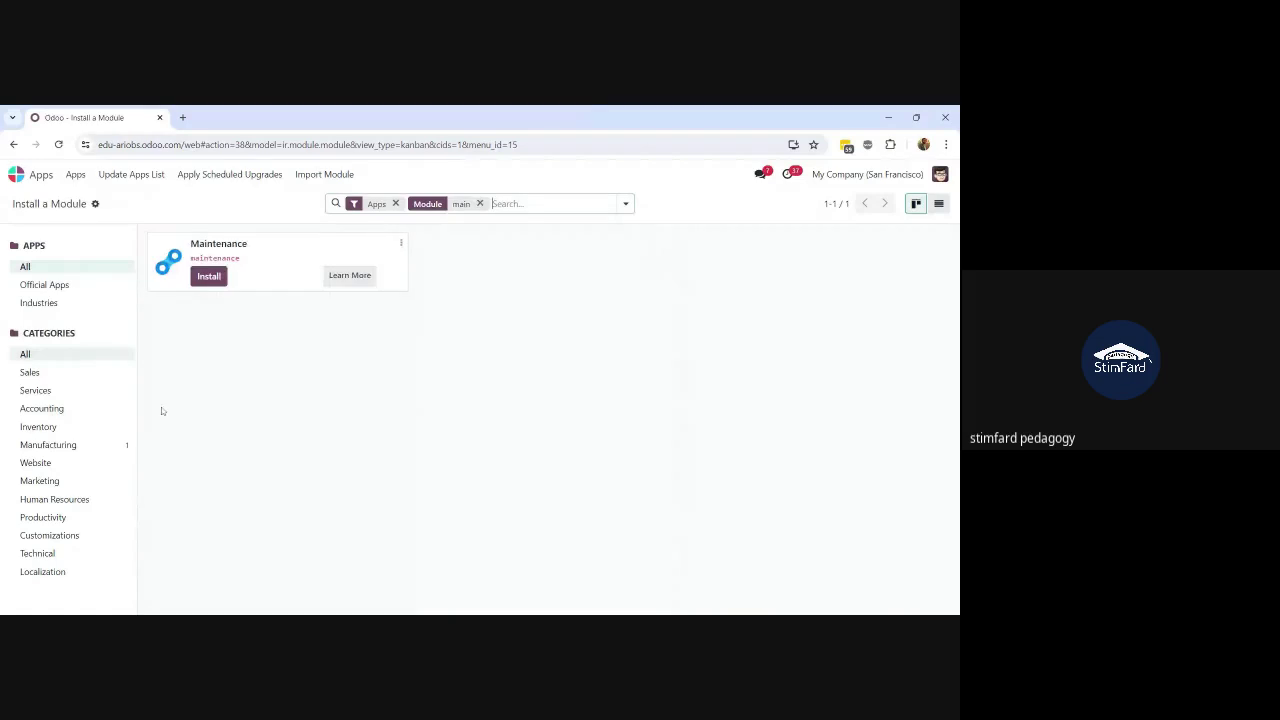
{"action": "left_click", "coordinate": [208, 281]}
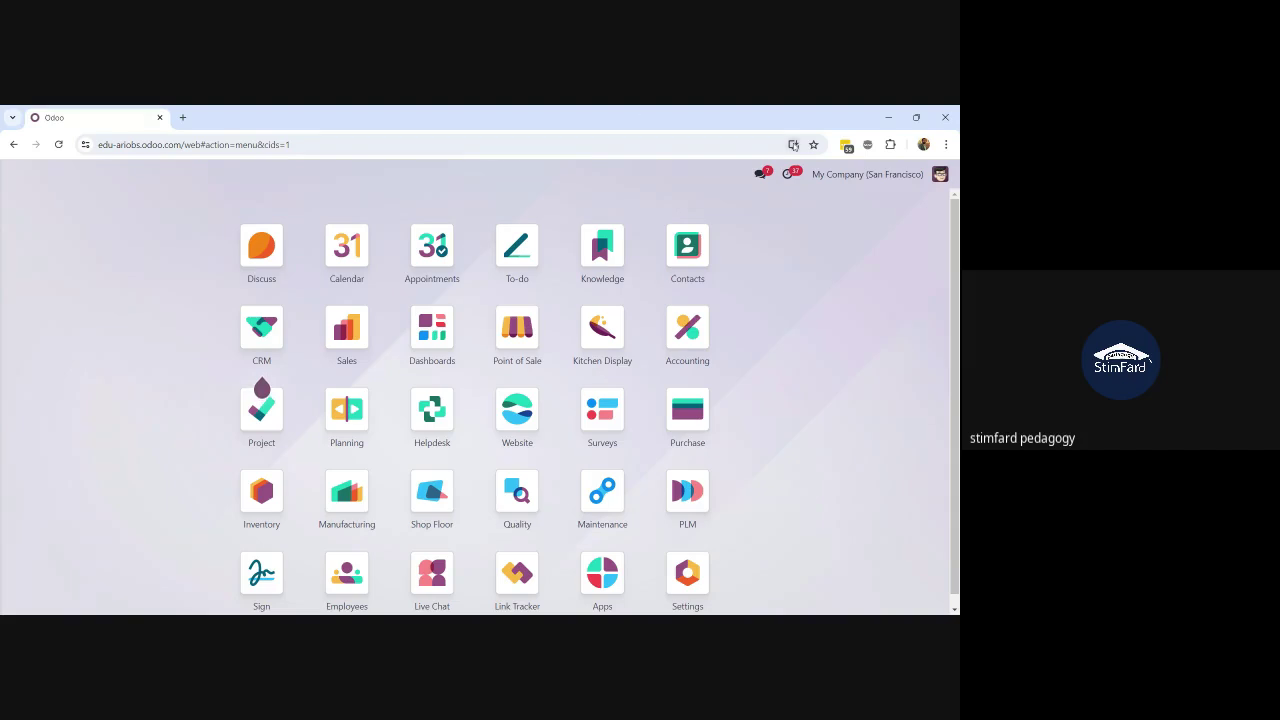
Step: Open Maintenance to its teams page: Internal Maintenance (3 To Do), Metrology, Subcontractor
{"action": "left_click", "coordinate": [602, 510]}
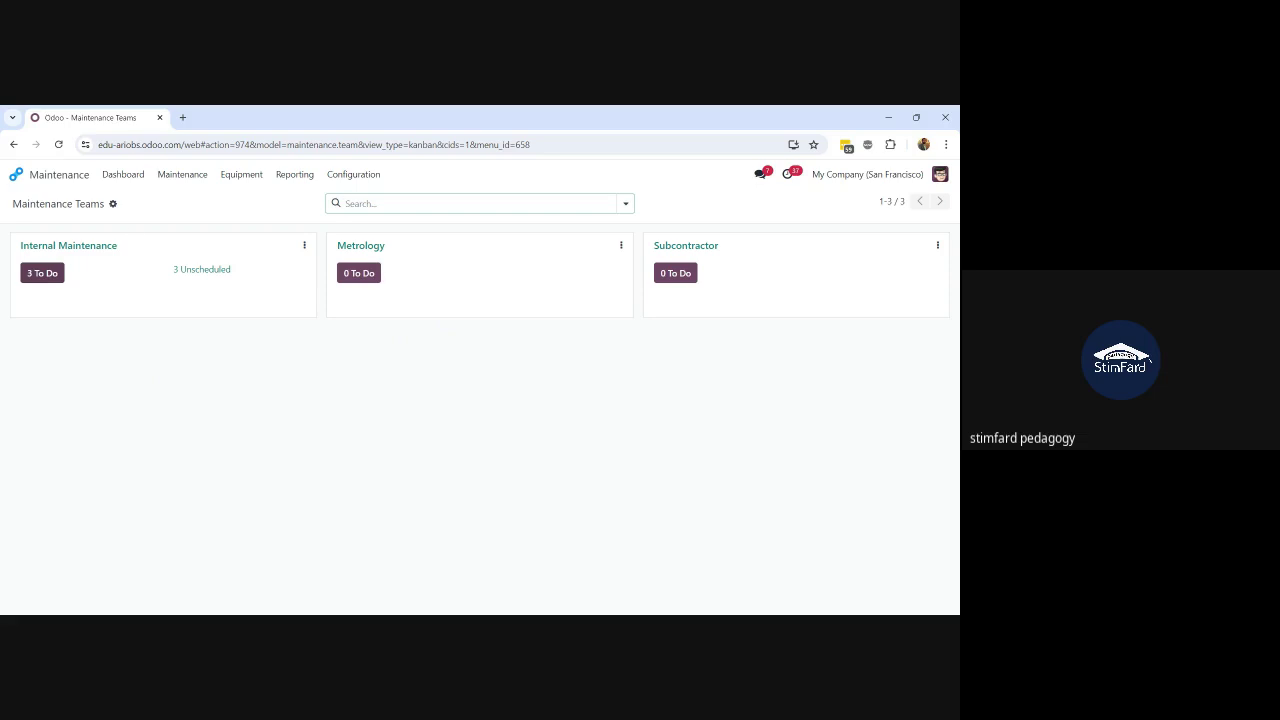
Step: From Equipment > Machines & Tools (11 items), start a new blank equipment form
{"action": "left_click", "coordinate": [243, 175]}
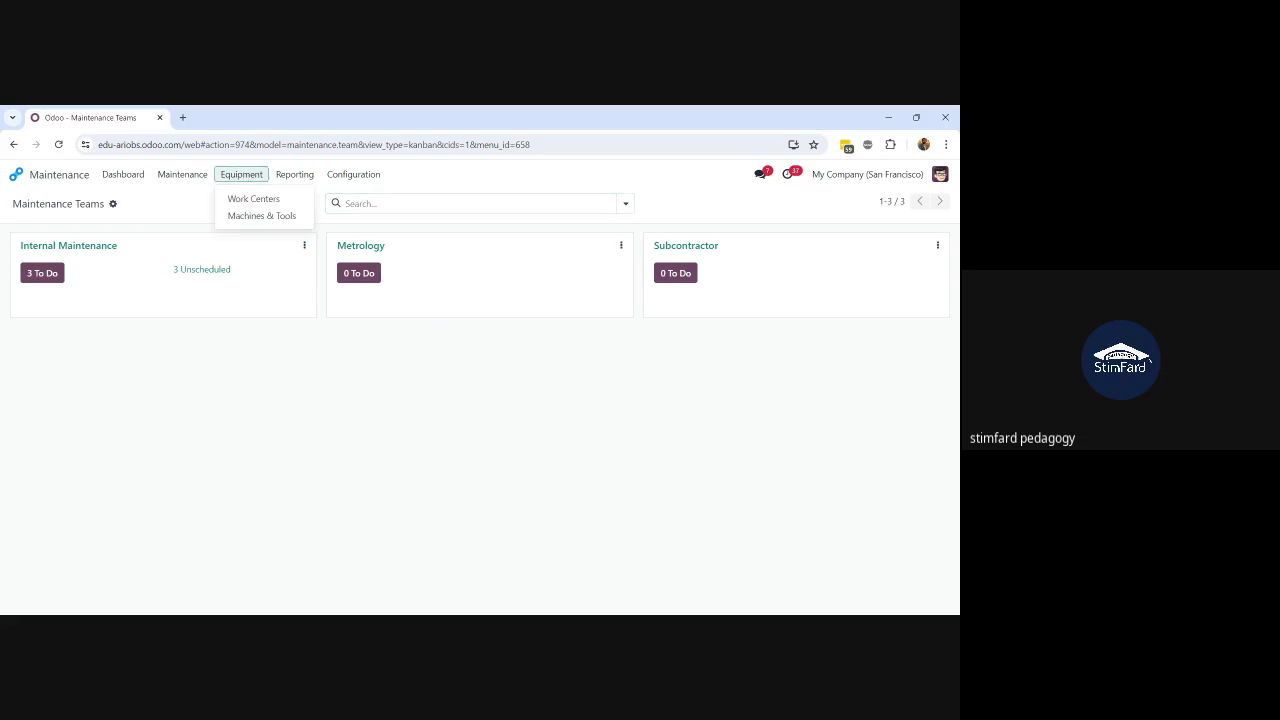
{"action": "left_click", "coordinate": [259, 215]}
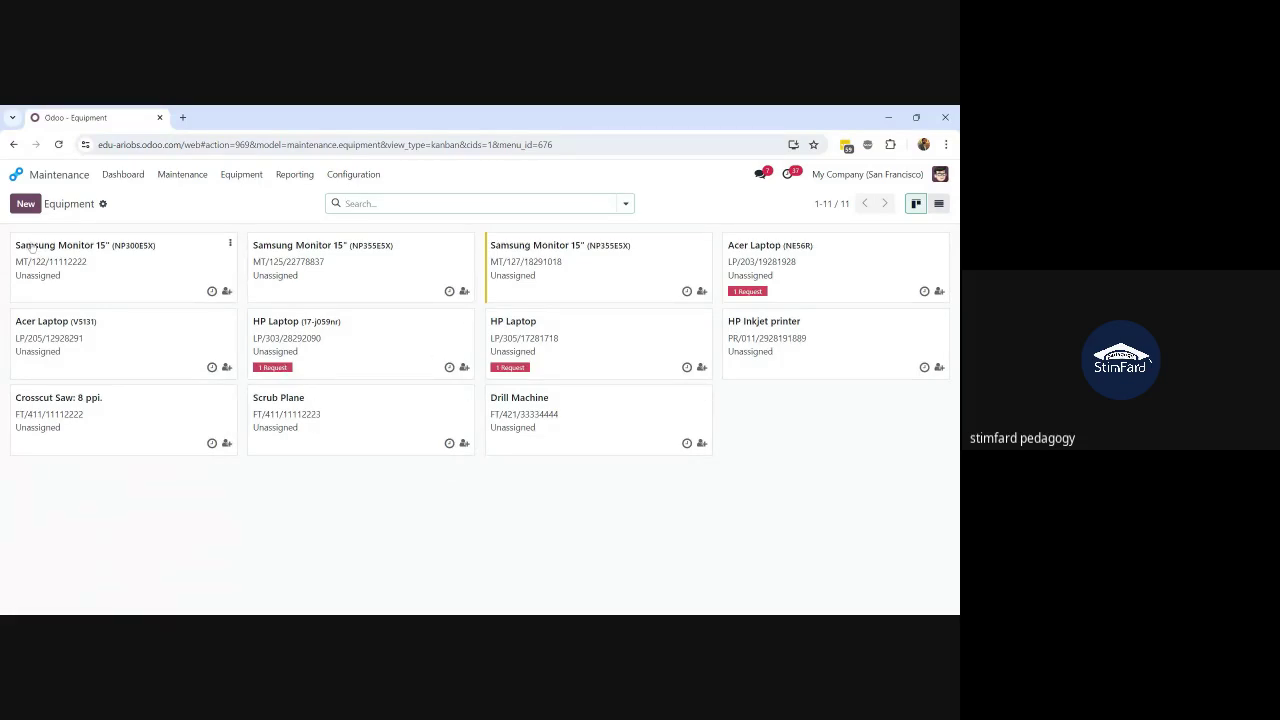
{"action": "left_click", "coordinate": [26, 204]}
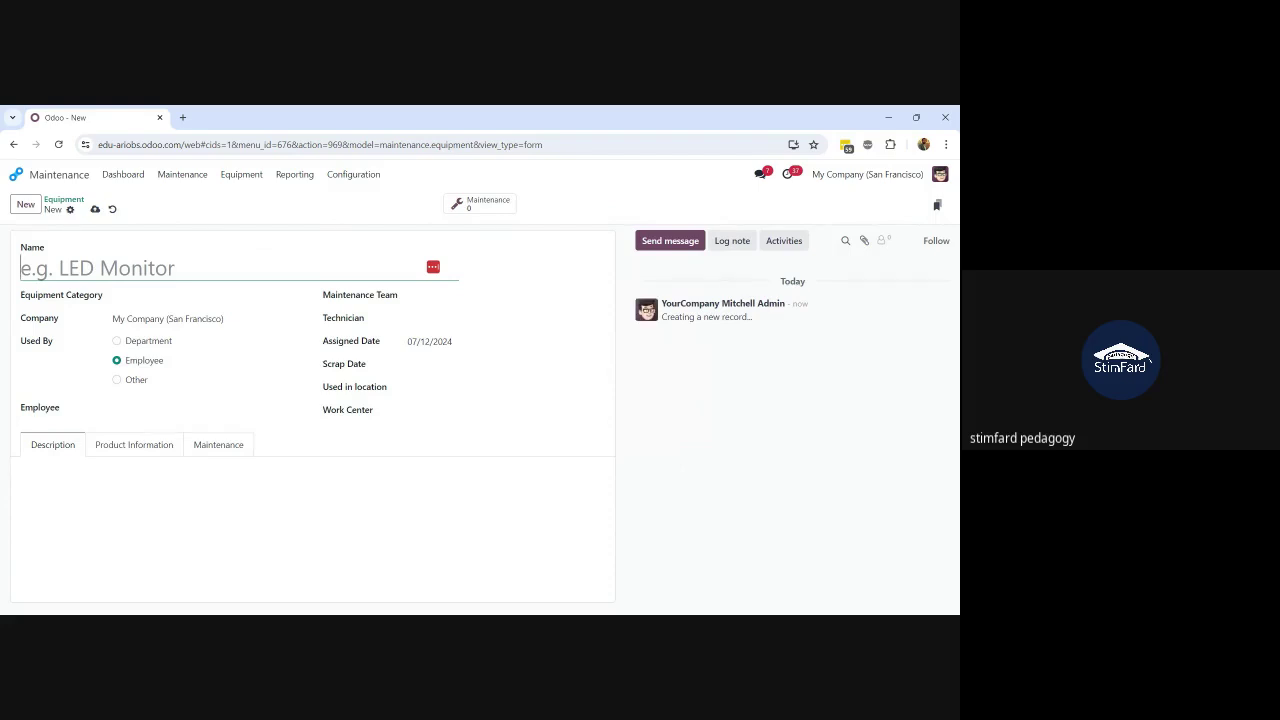
Step: Name the new equipment 'Cutting Machine'
{"action": "type", "text": "Mixing MA"}
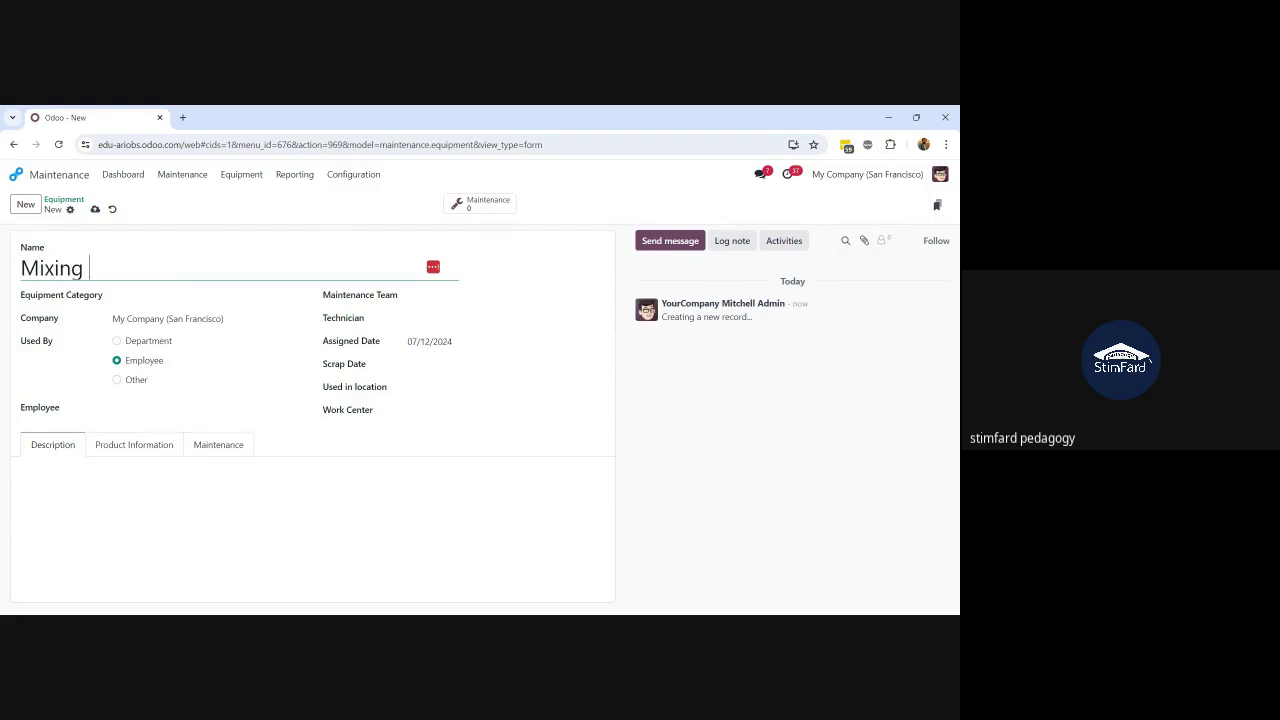
{"action": "key", "text": "BackSpace"}
{"action": "key", "text": "BackSpace"}
{"action": "key", "text": "BackSpace"}
{"action": "key", "text": "BackSpace"}
{"action": "key", "text": "BackSpace"}
{"action": "key", "text": "BackSpace"}
{"action": "key", "text": "BackSpace"}
{"action": "key", "text": "BackSpace"}
{"action": "key", "text": "BackSpace"}
{"action": "type", "text": "aC"}
{"action": "key", "text": "BackSpace"}
{"action": "key", "text": "BackSpace"}
{"action": "type", "text": "Cutting MAchine"}
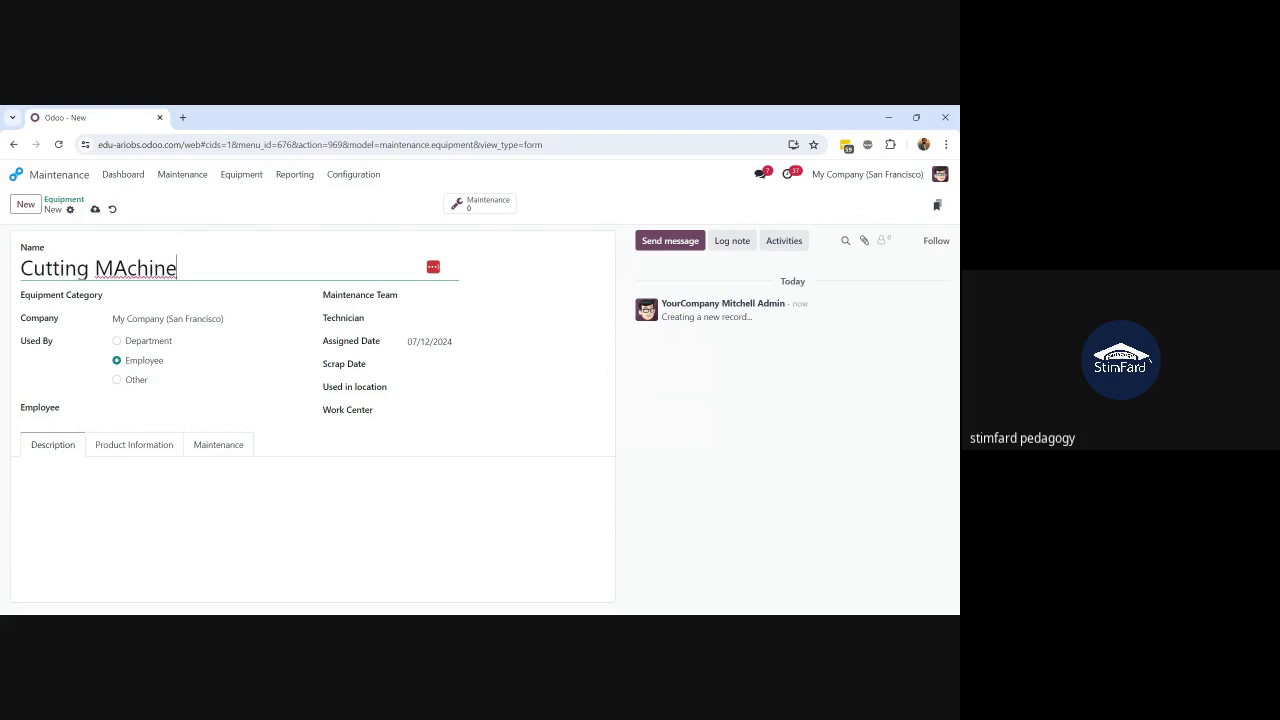
{"action": "key", "text": "Left"}
{"action": "key", "text": "Left"}
{"action": "key", "text": "Left"}
{"action": "key", "text": "Left"}
{"action": "key", "text": "Left"}
{"action": "key", "text": "Left"}
{"action": "key", "text": "Delete"}
{"action": "type", "text": "a"}
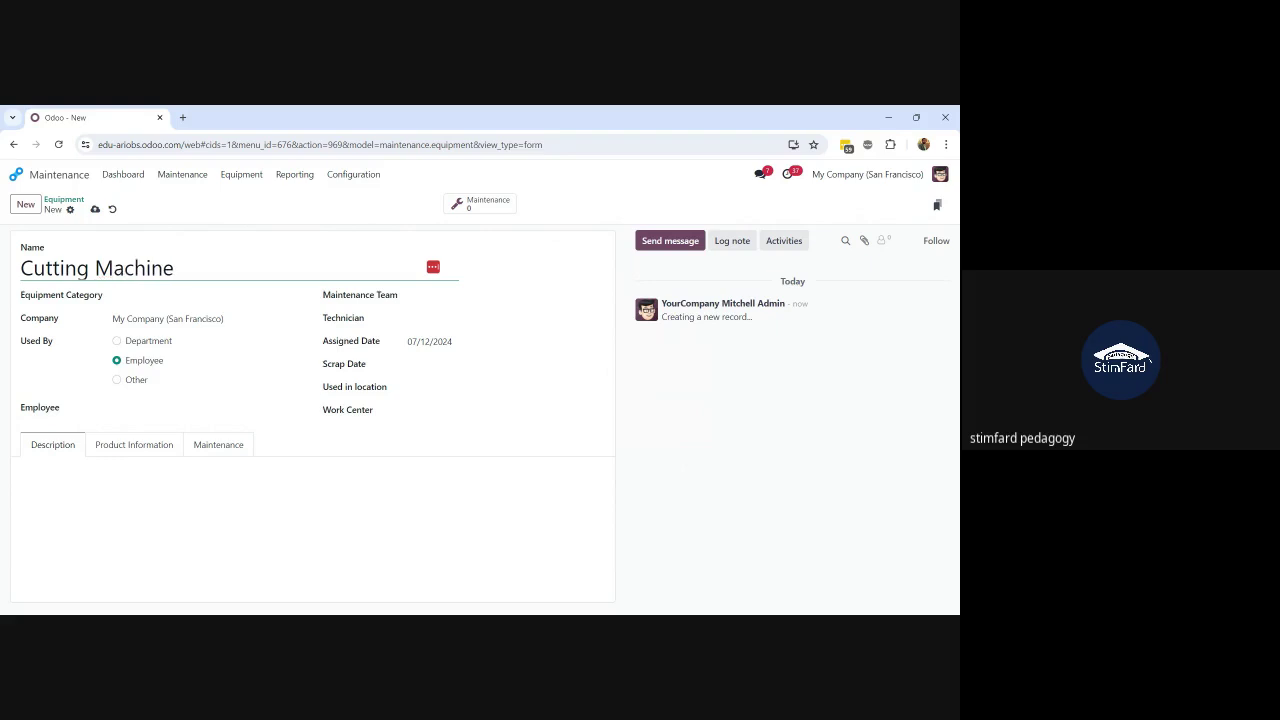
Step: Open the full equipment category list and begin creating a new category
{"action": "left_click", "coordinate": [180, 296]}
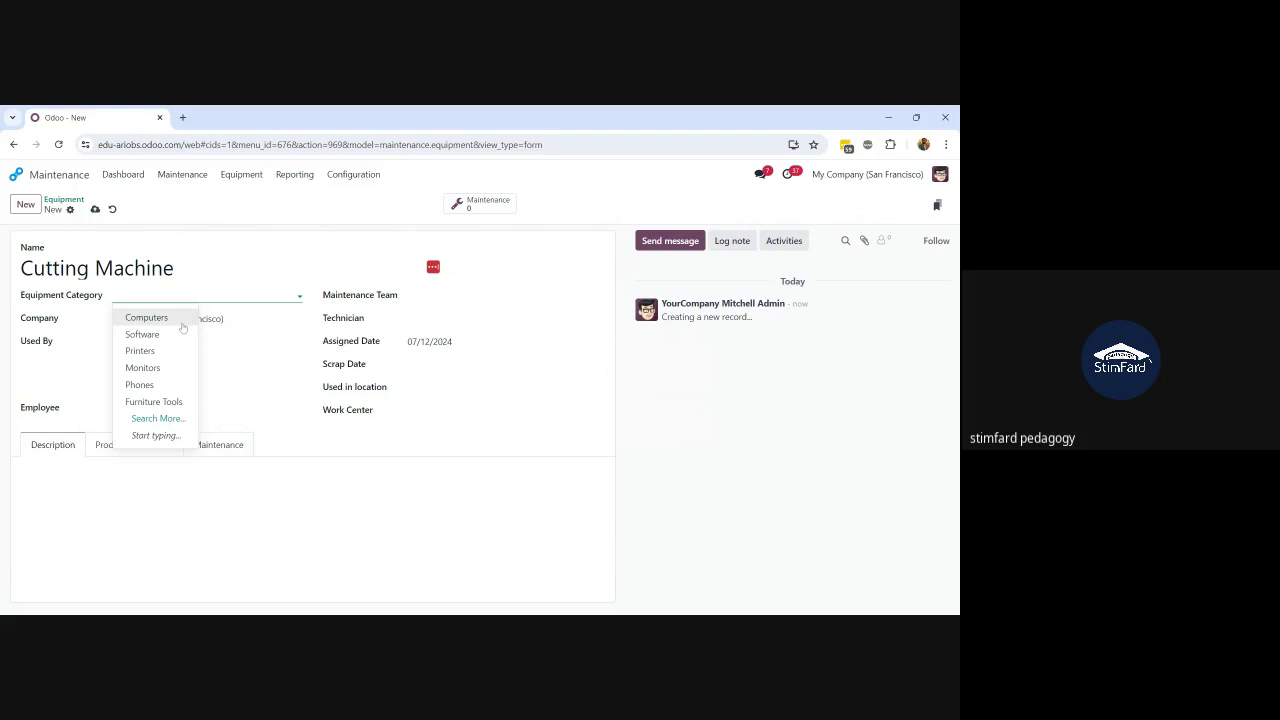
{"action": "left_click", "coordinate": [161, 421]}
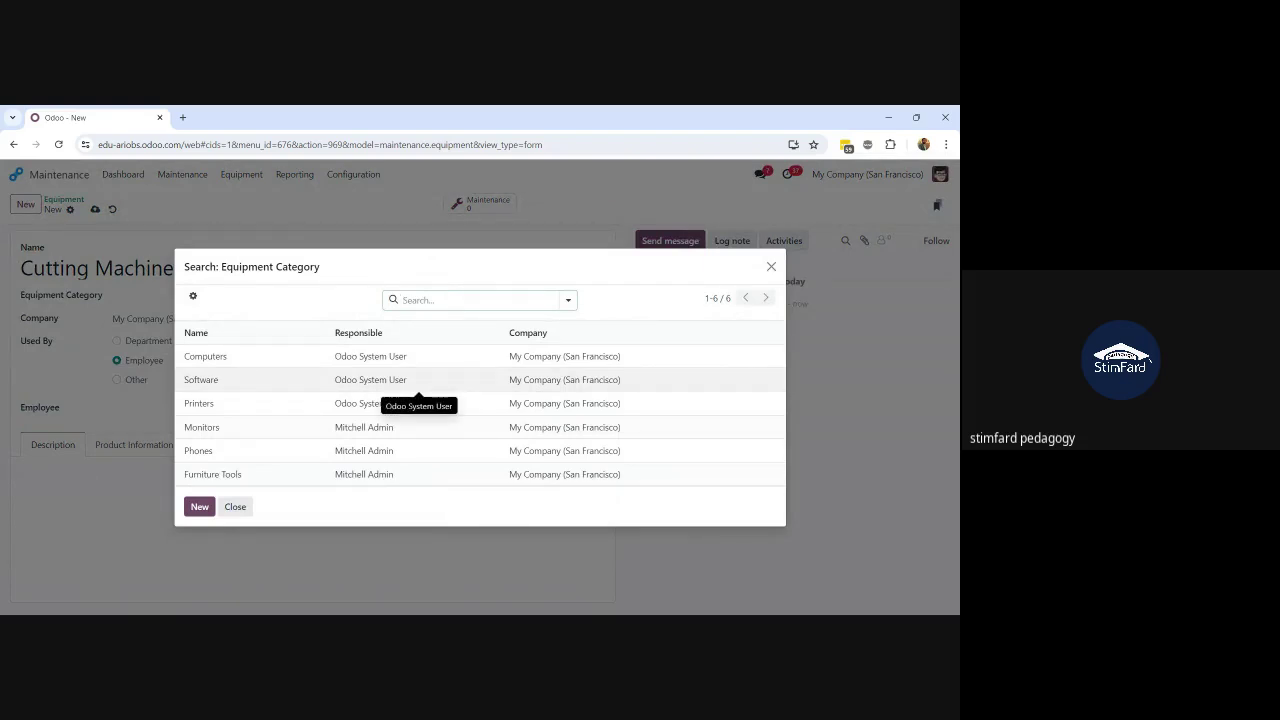
{"action": "left_click", "coordinate": [200, 507]}
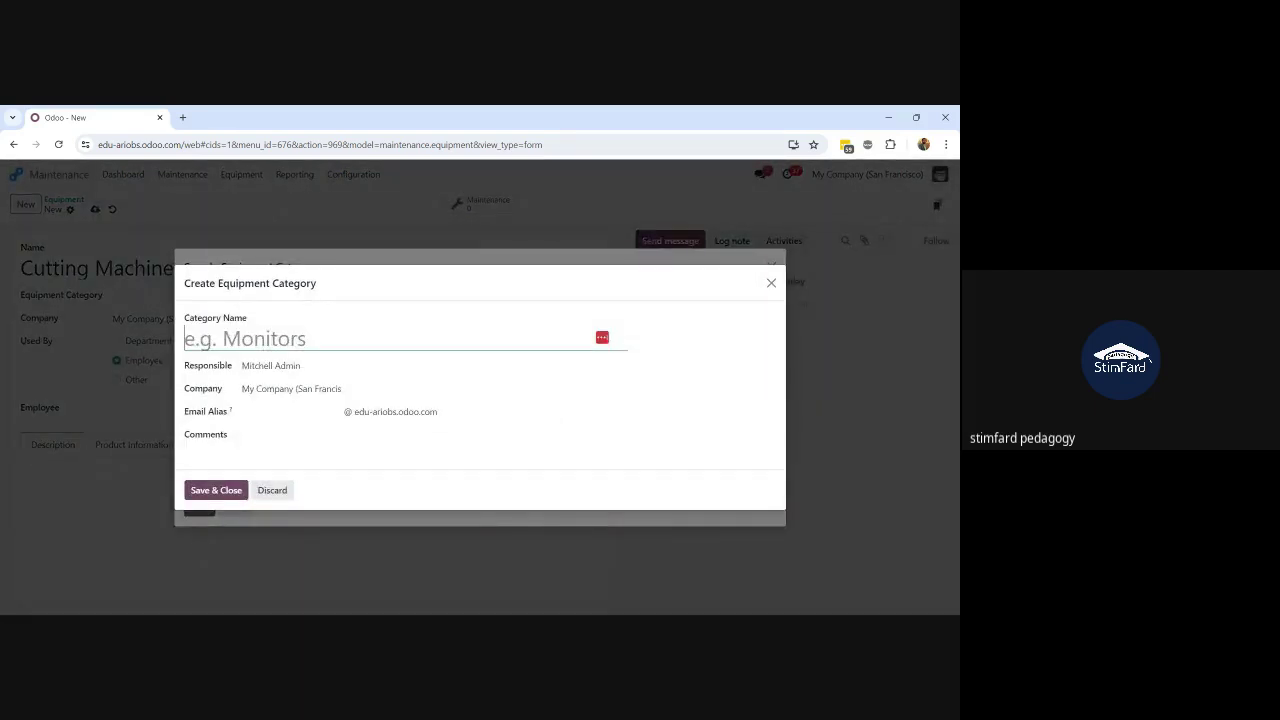
Step: Create the equipment category 'Machines' and save it onto the Cutting Machine
{"action": "type", "text": "MAchines"}
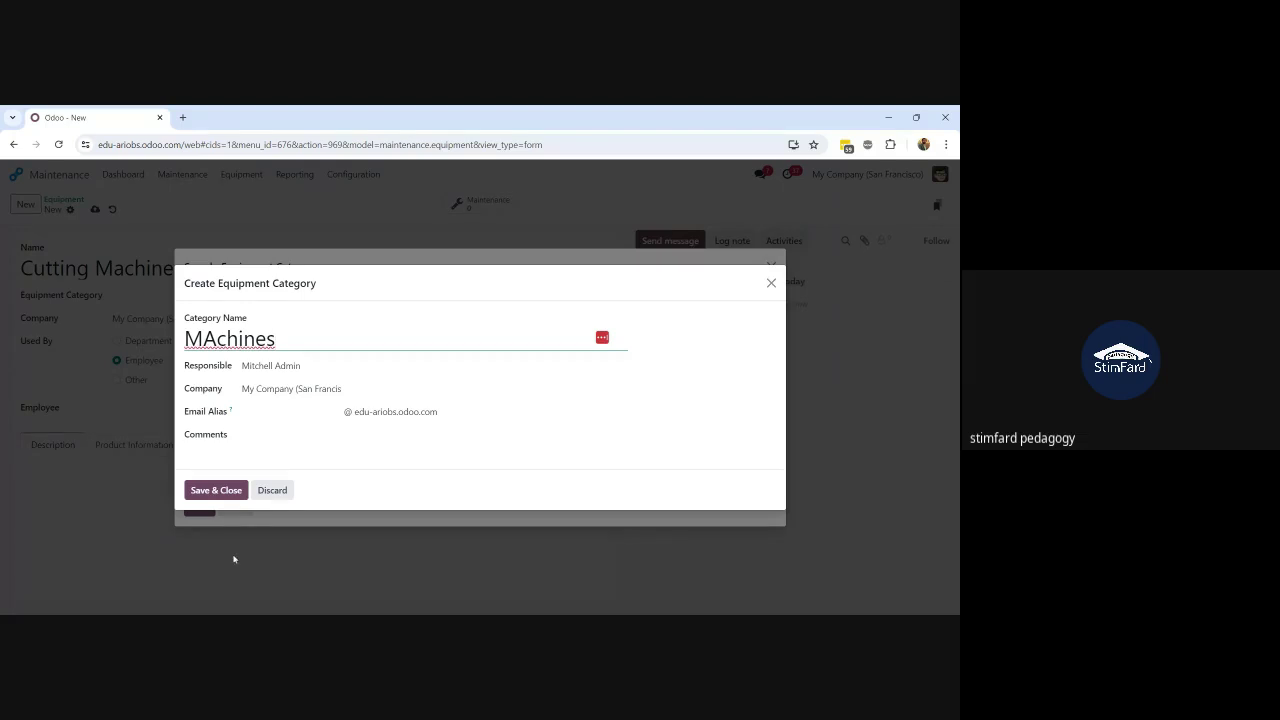
{"action": "key", "text": "Left"}
{"action": "key", "text": "Left"}
{"action": "key", "text": "Left"}
{"action": "key", "text": "Left"}
{"action": "key", "text": "Left"}
{"action": "key", "text": "Left"}
{"action": "key", "text": "BackSpace"}
{"action": "type", "text": "a"}
{"action": "left_click", "coordinate": [220, 491]}
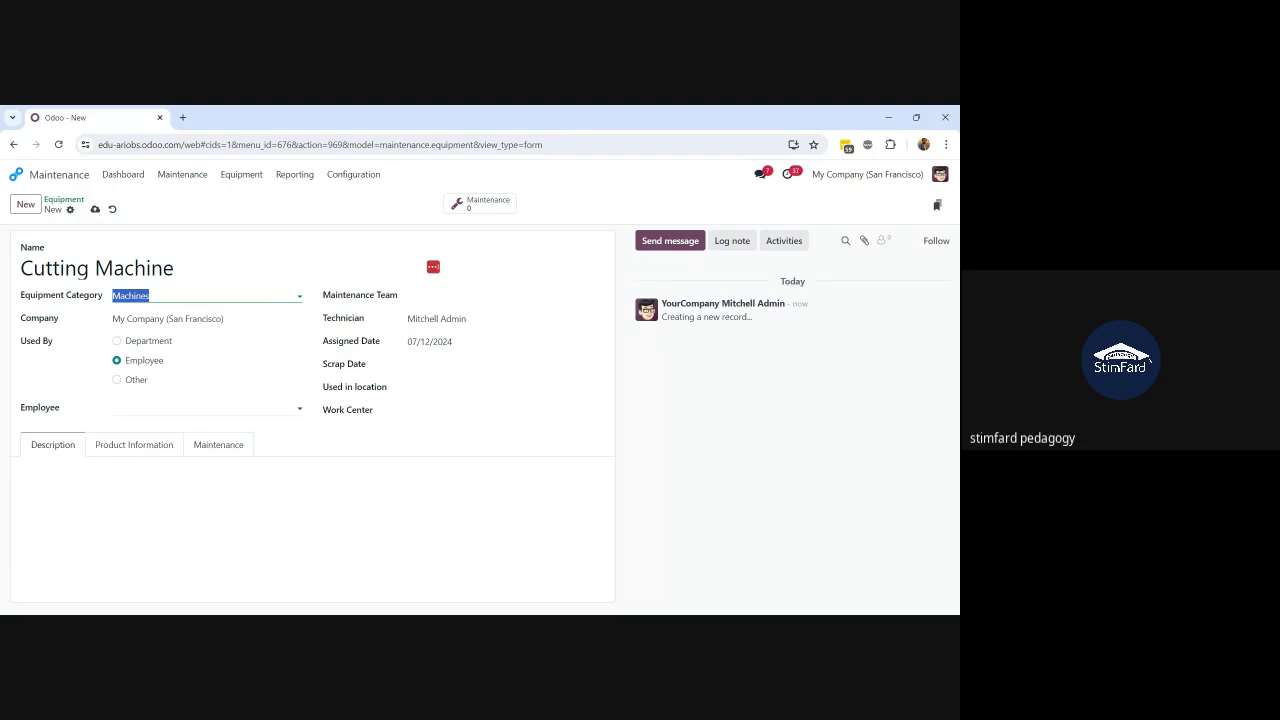
Step: Set Used By to Employee and assign the machine to an employee
{"action": "left_click", "coordinate": [117, 341]}
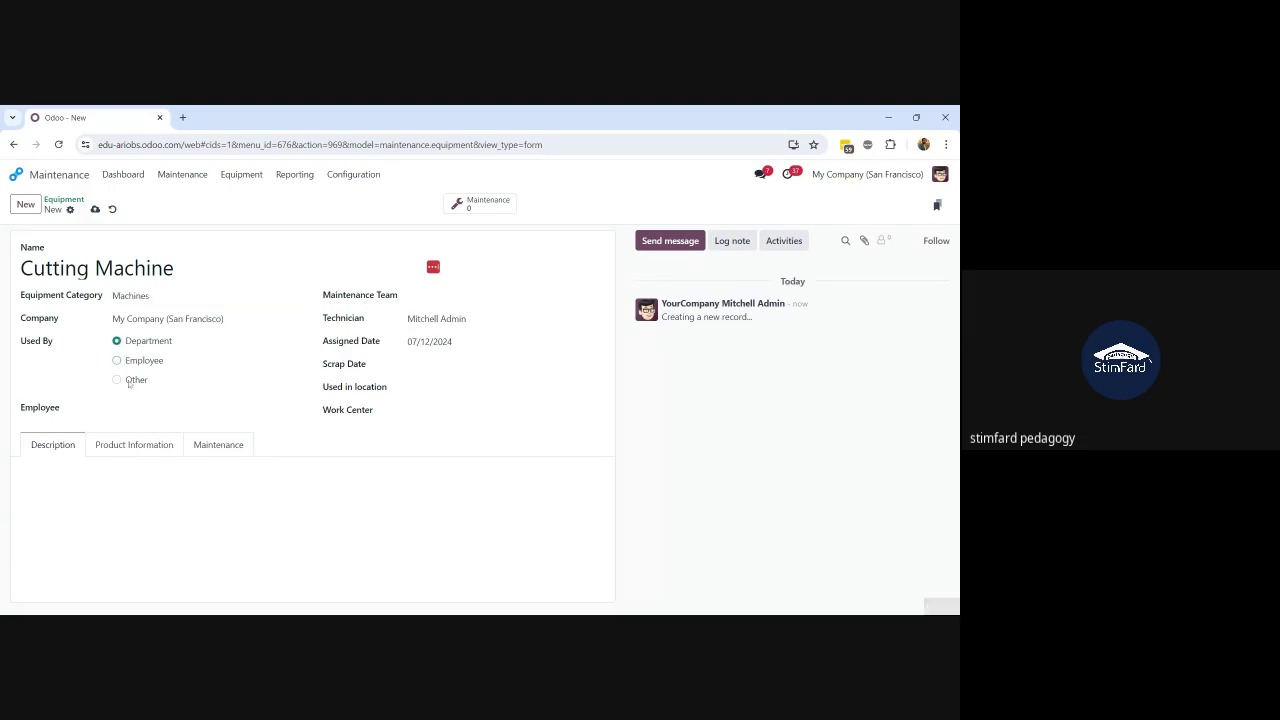
{"action": "left_click", "coordinate": [205, 408]}
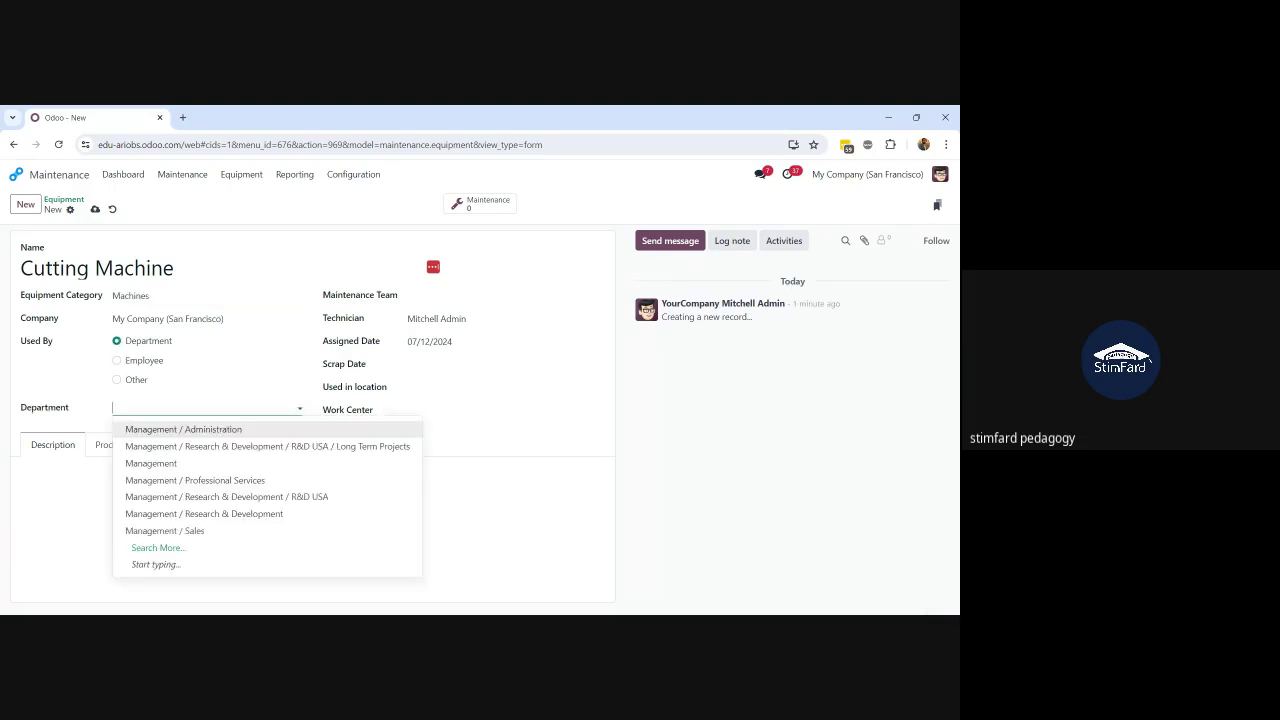
{"action": "left_click", "coordinate": [135, 381]}
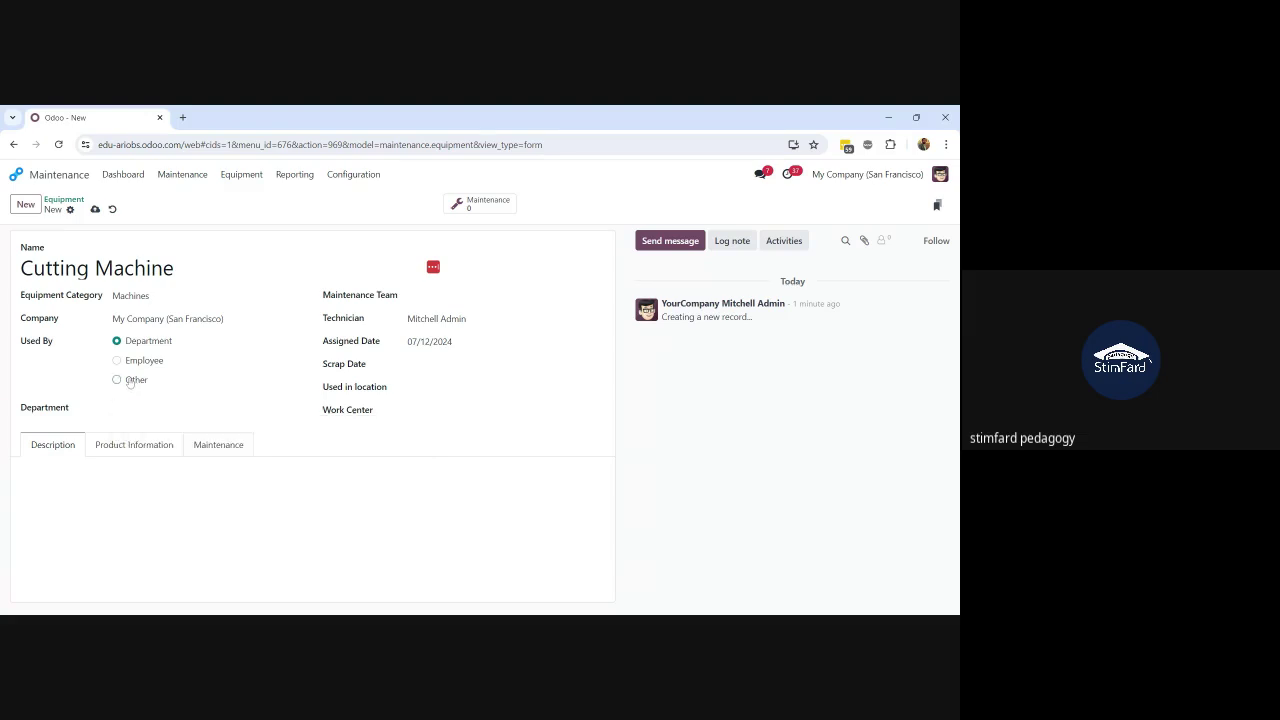
{"action": "left_click", "coordinate": [136, 409]}
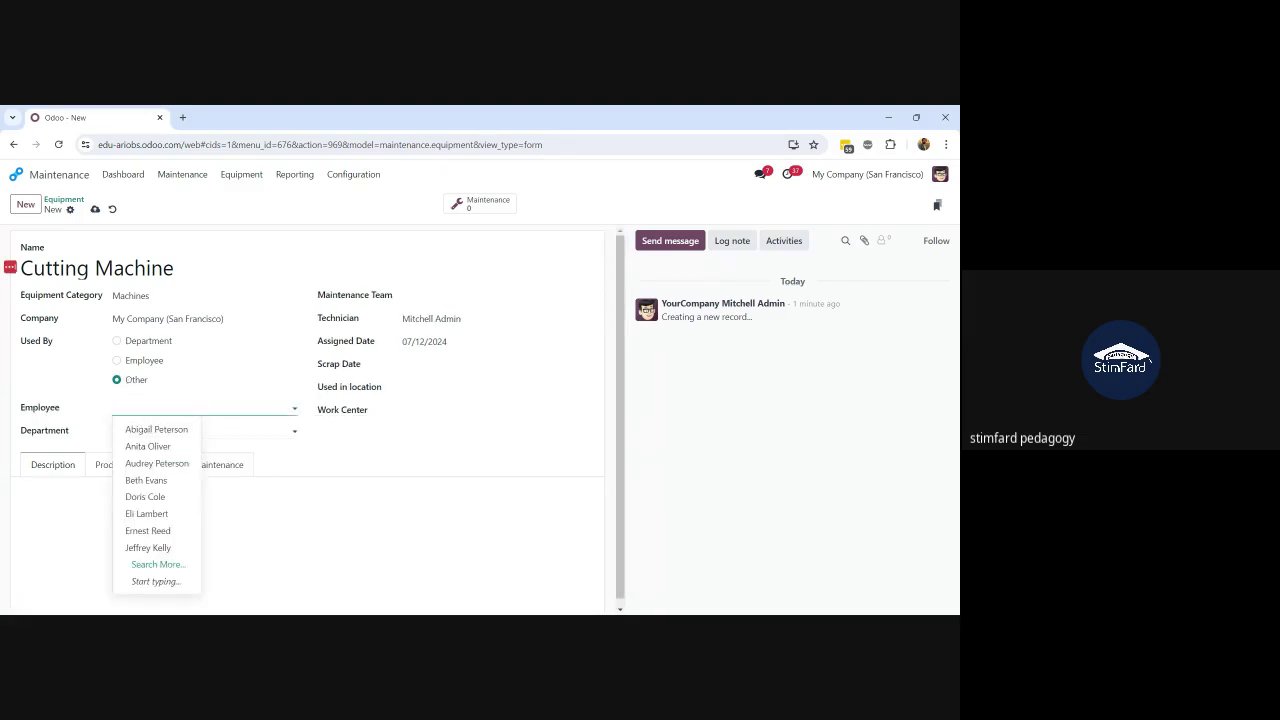
{"action": "left_click", "coordinate": [117, 349]}
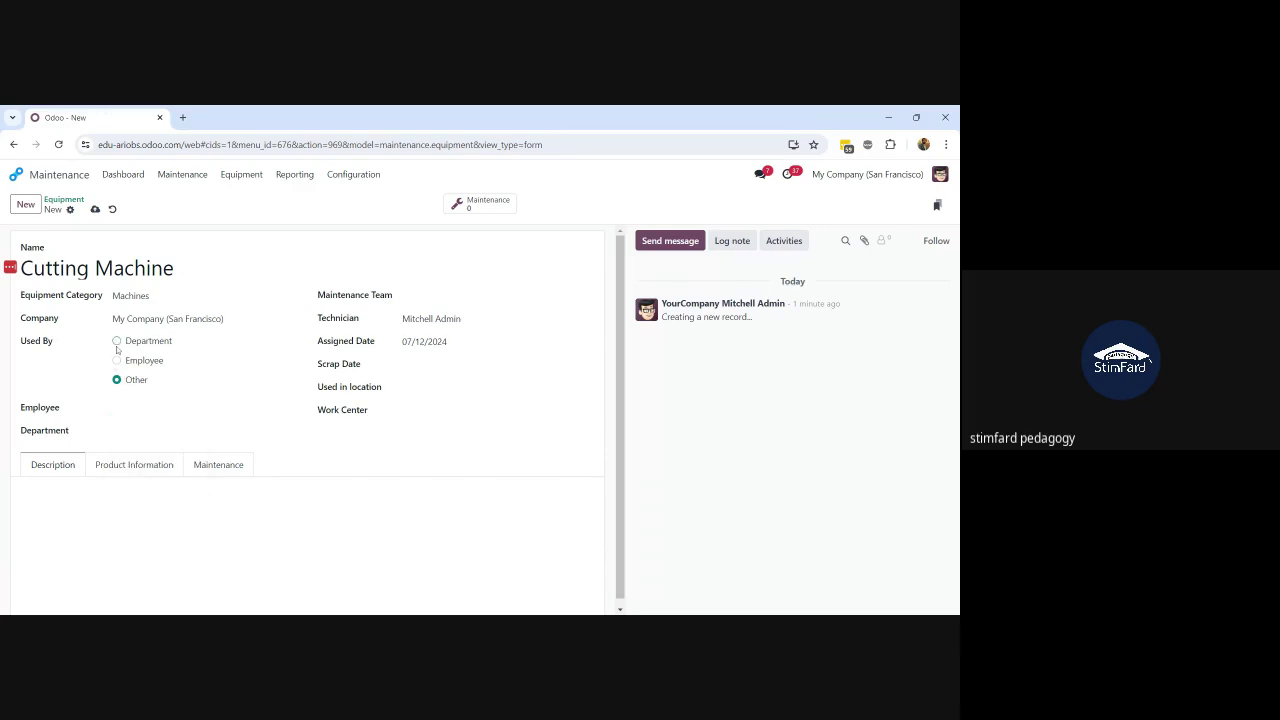
{"action": "left_click", "coordinate": [116, 361]}
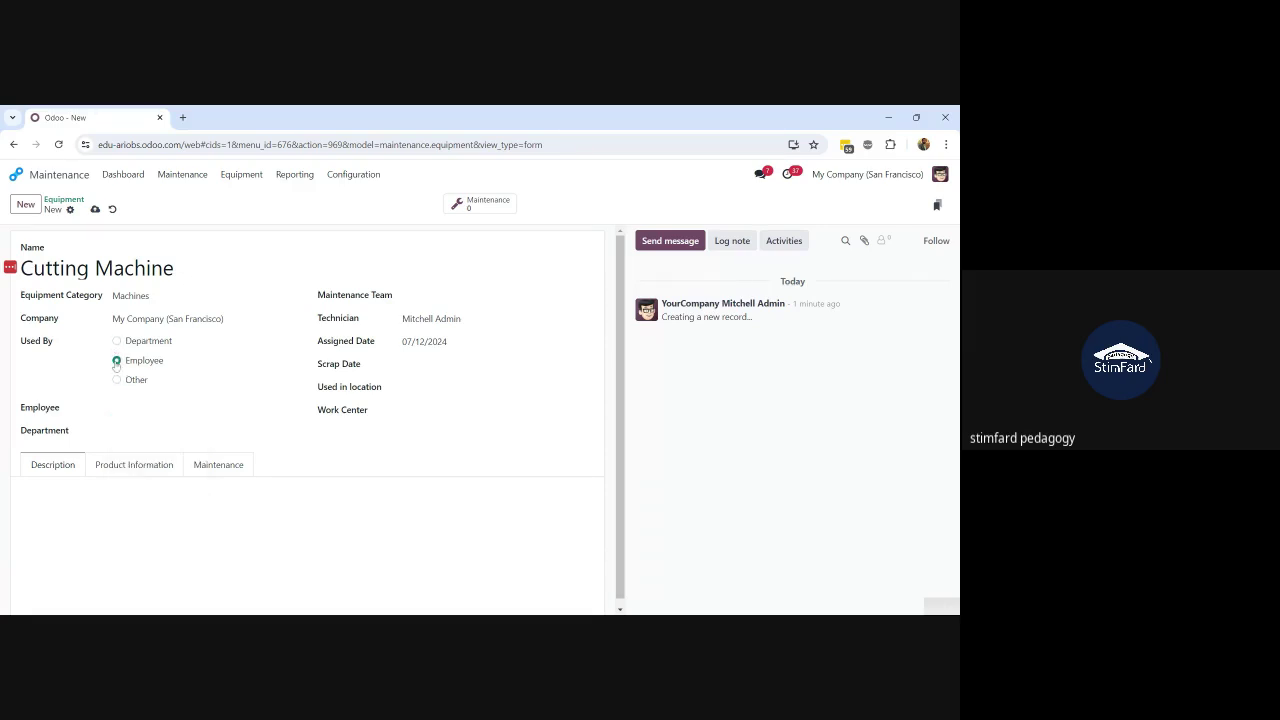
{"action": "left_click", "coordinate": [160, 408]}
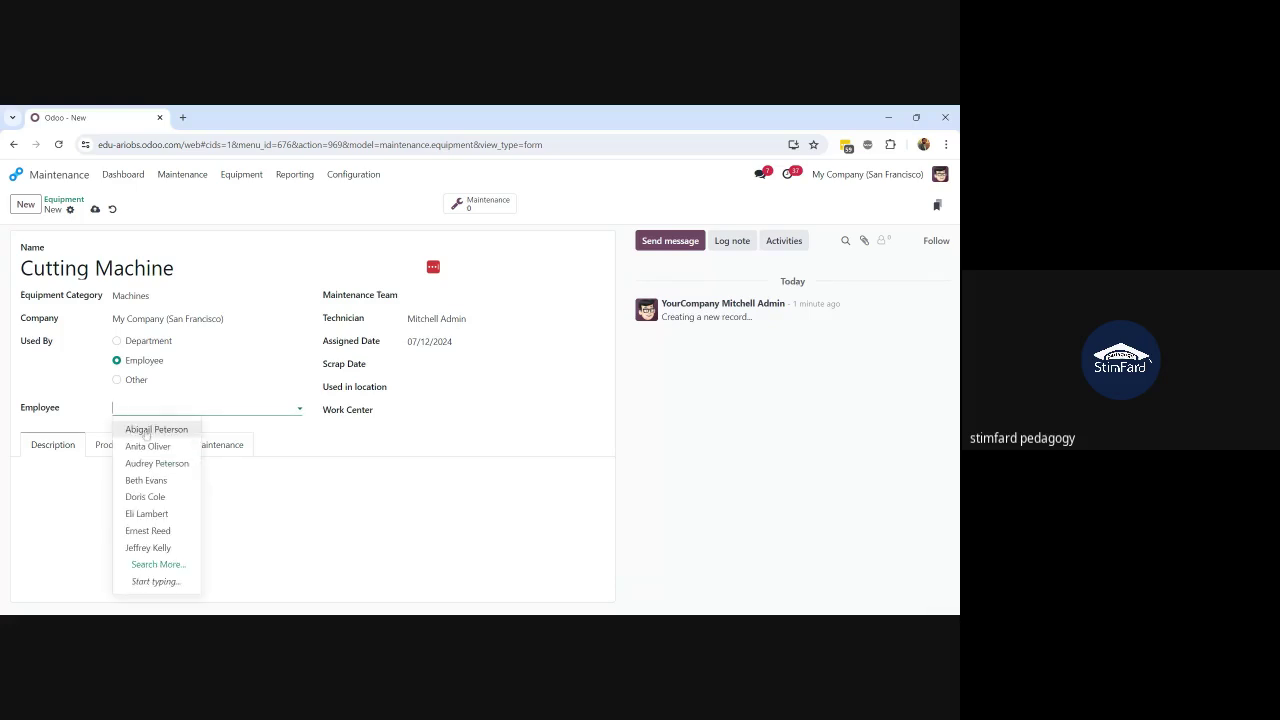
{"action": "left_click", "coordinate": [148, 446]}
{"action": "left_click", "coordinate": [95, 209]}
Step: Set location to Production Floor and work center to Drill Station 1, then save
{"action": "left_click", "coordinate": [480, 387]}
{"action": "type", "text": "P"}
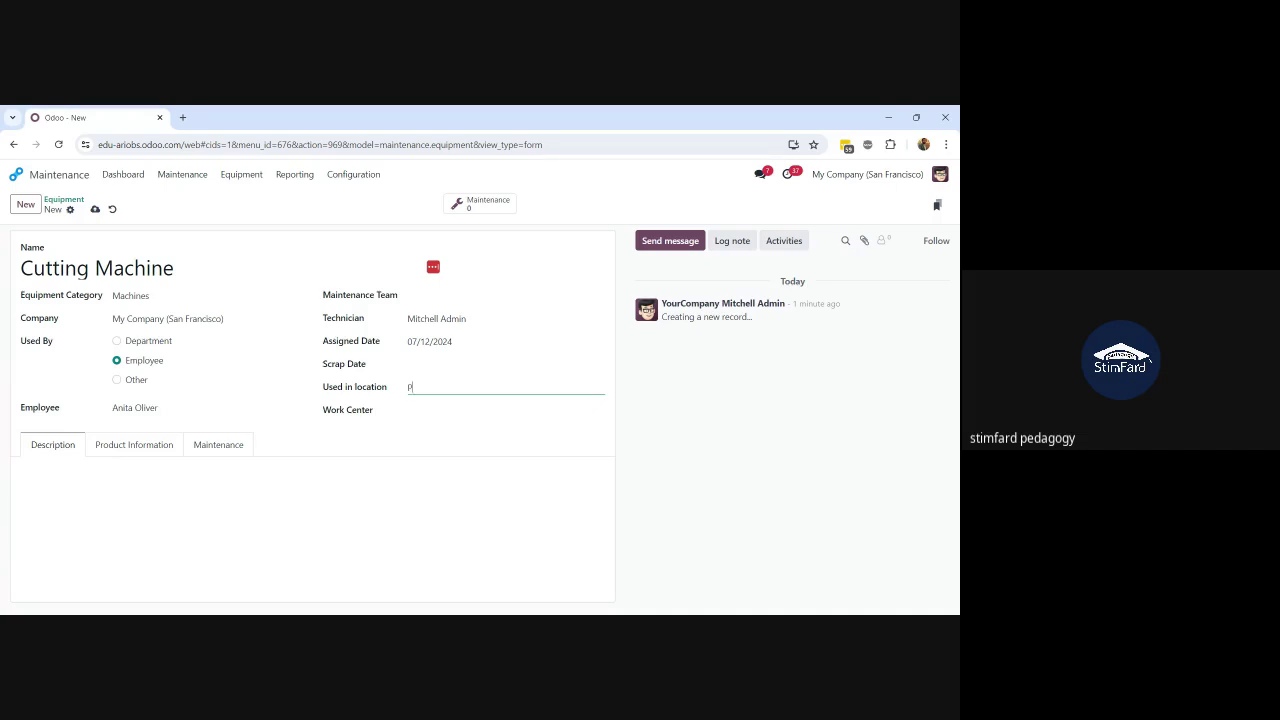
{"action": "type", "text": "roduction Floor"}
{"action": "left_click", "coordinate": [490, 411]}
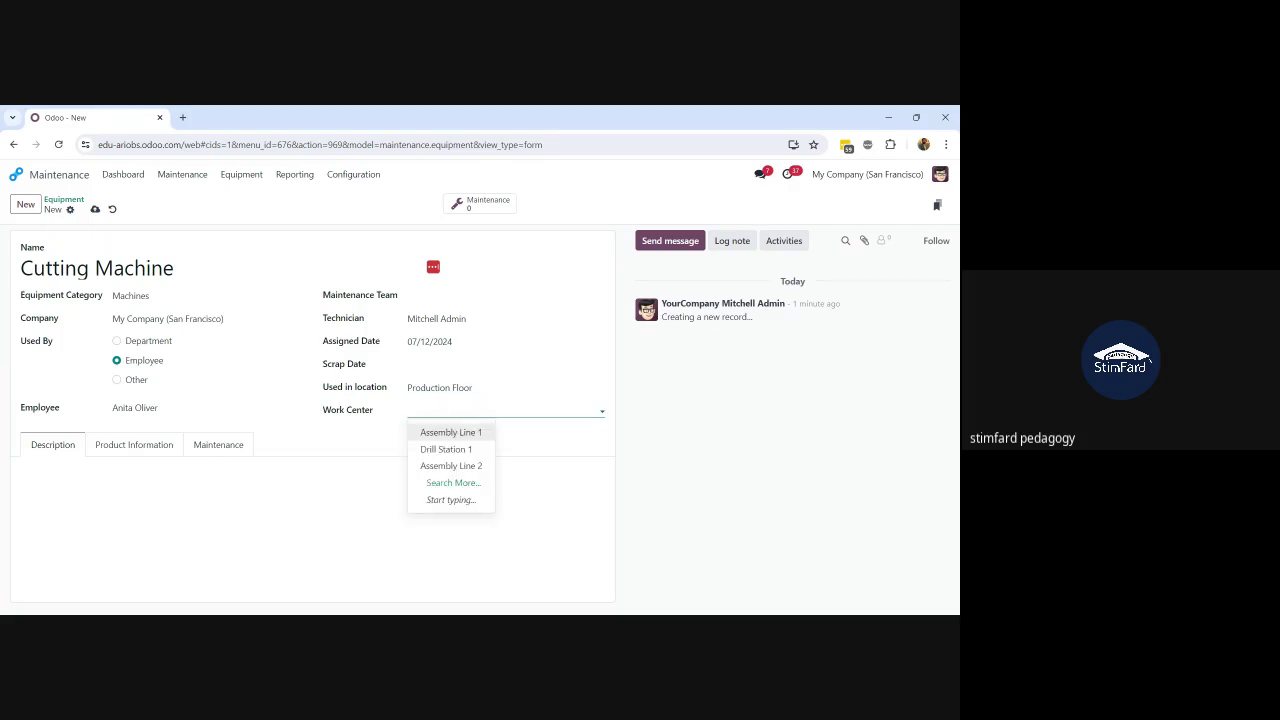
{"action": "left_click", "coordinate": [440, 449]}
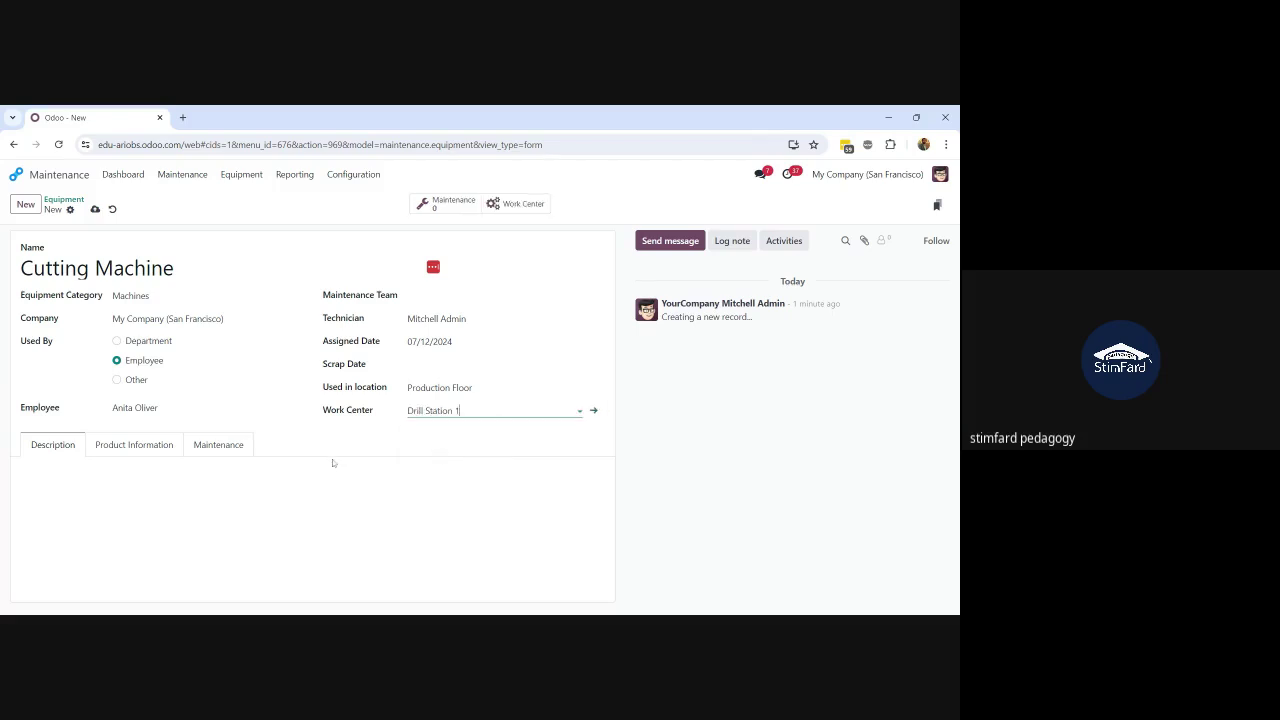
{"action": "left_click", "coordinate": [96, 214]}
{"action": "left_click", "coordinate": [95, 210]}
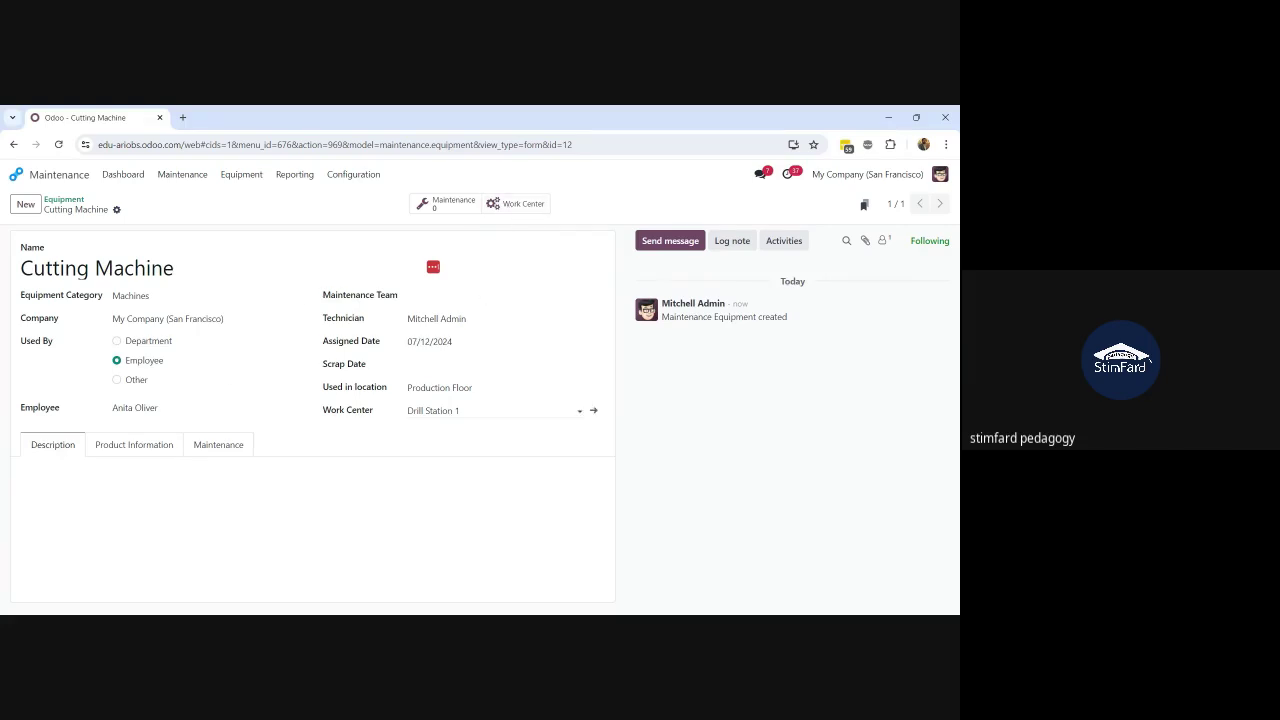
{"action": "left_click", "coordinate": [508, 208]}
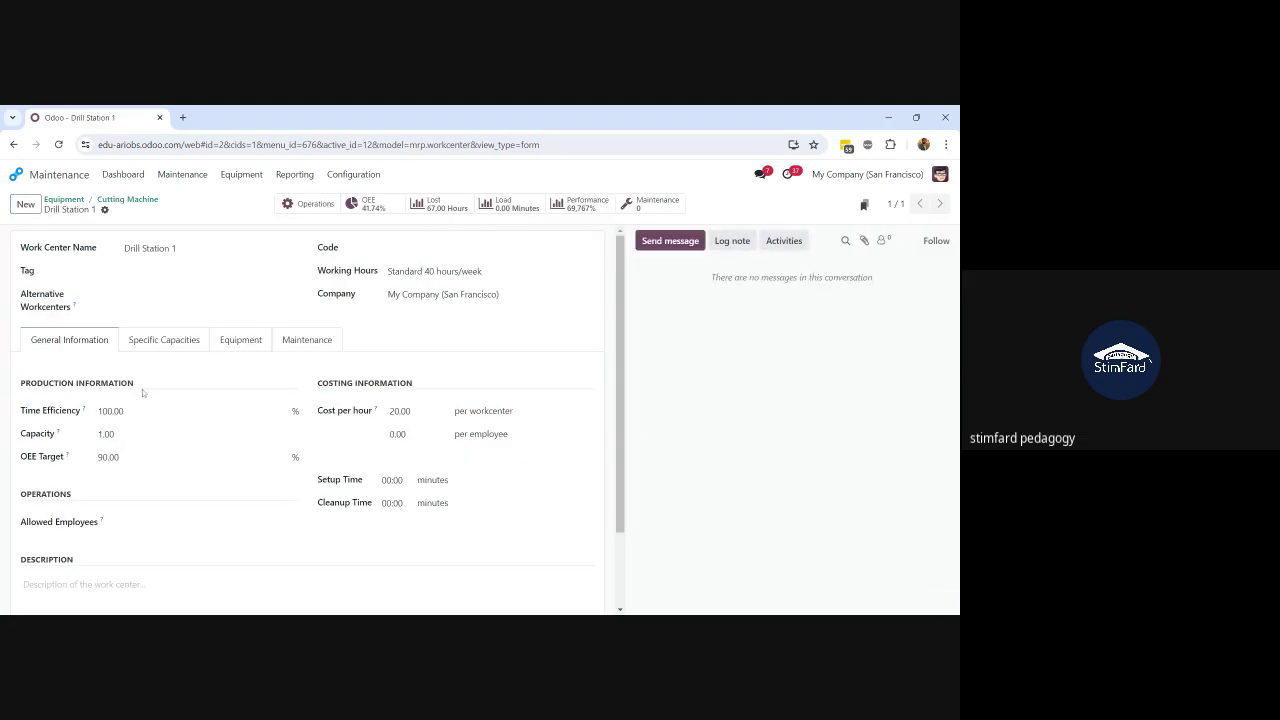
{"action": "left_click", "coordinate": [237, 348]}
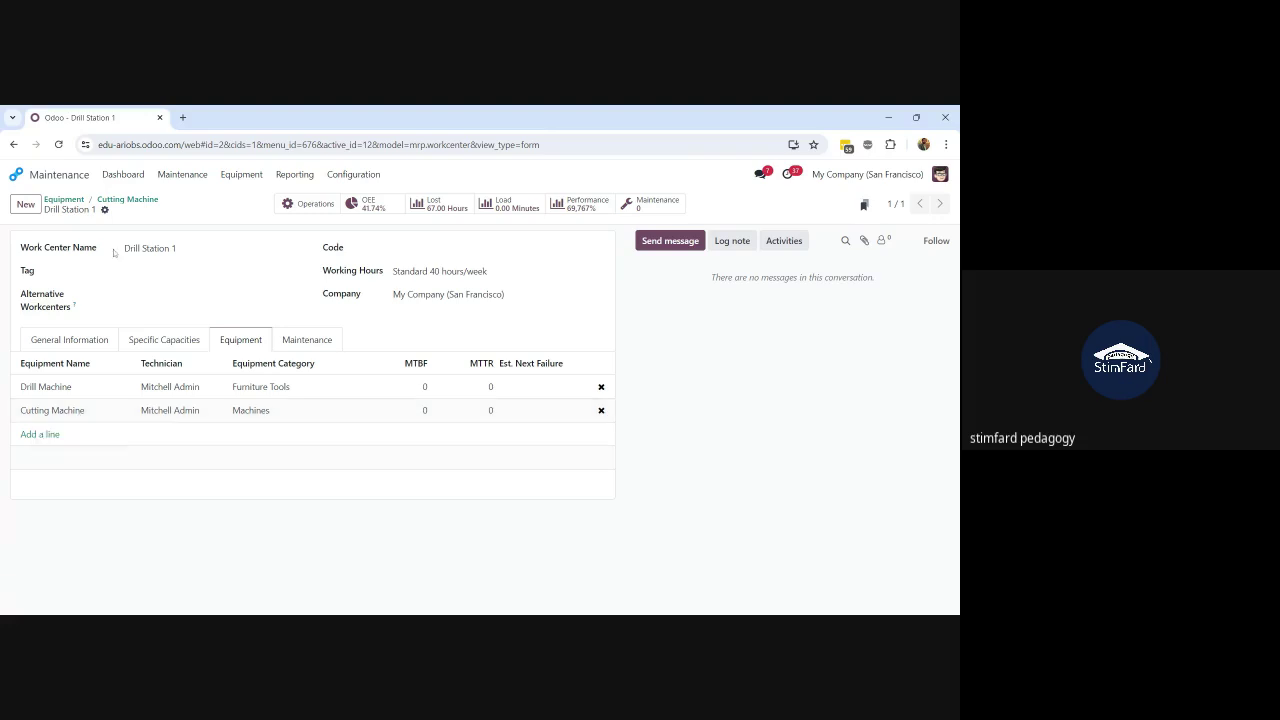
{"action": "left_click", "coordinate": [125, 200]}
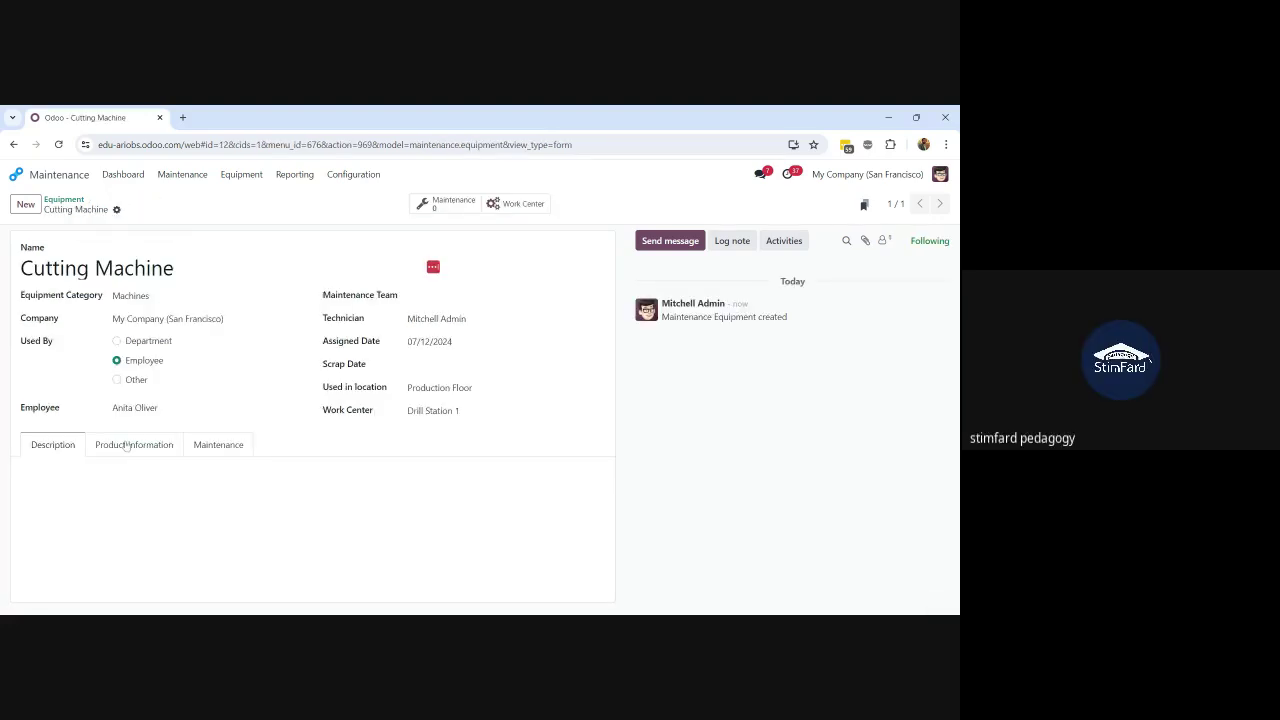
Step: On Product Information, enter serial number 468468 and model BM-2023
{"action": "left_click", "coordinate": [82, 476]}
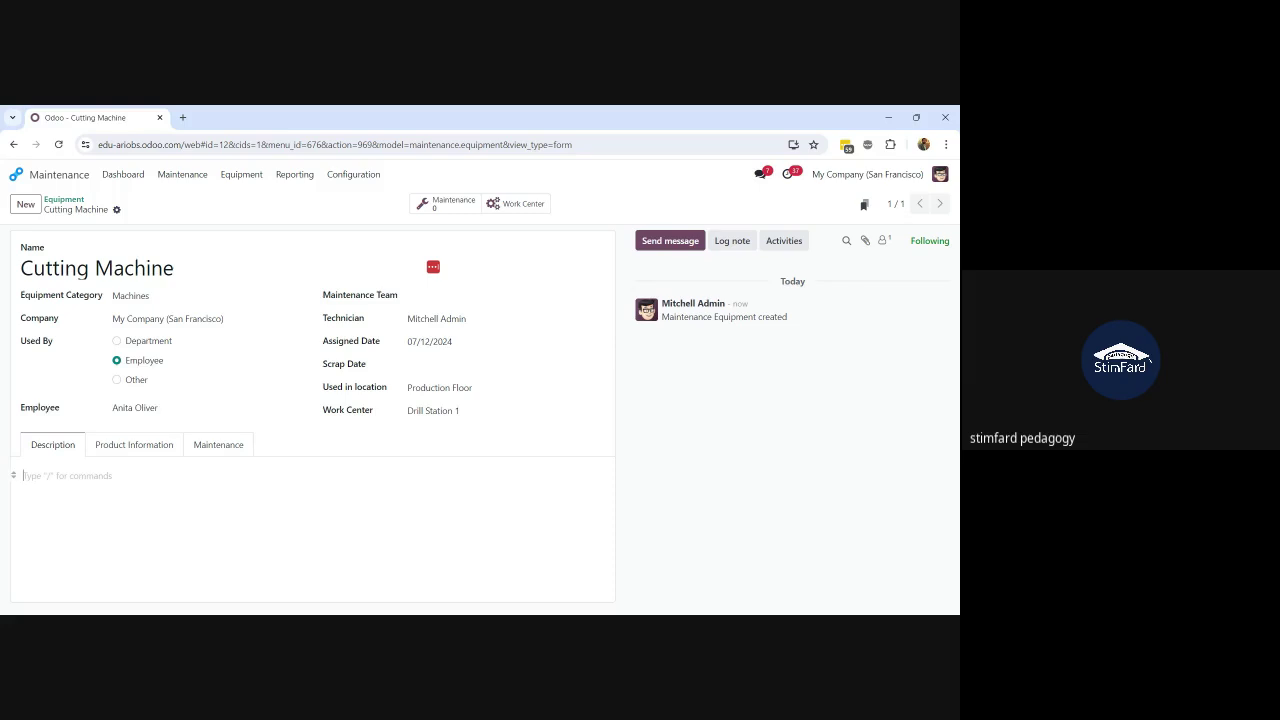
{"action": "left_click", "coordinate": [118, 450]}
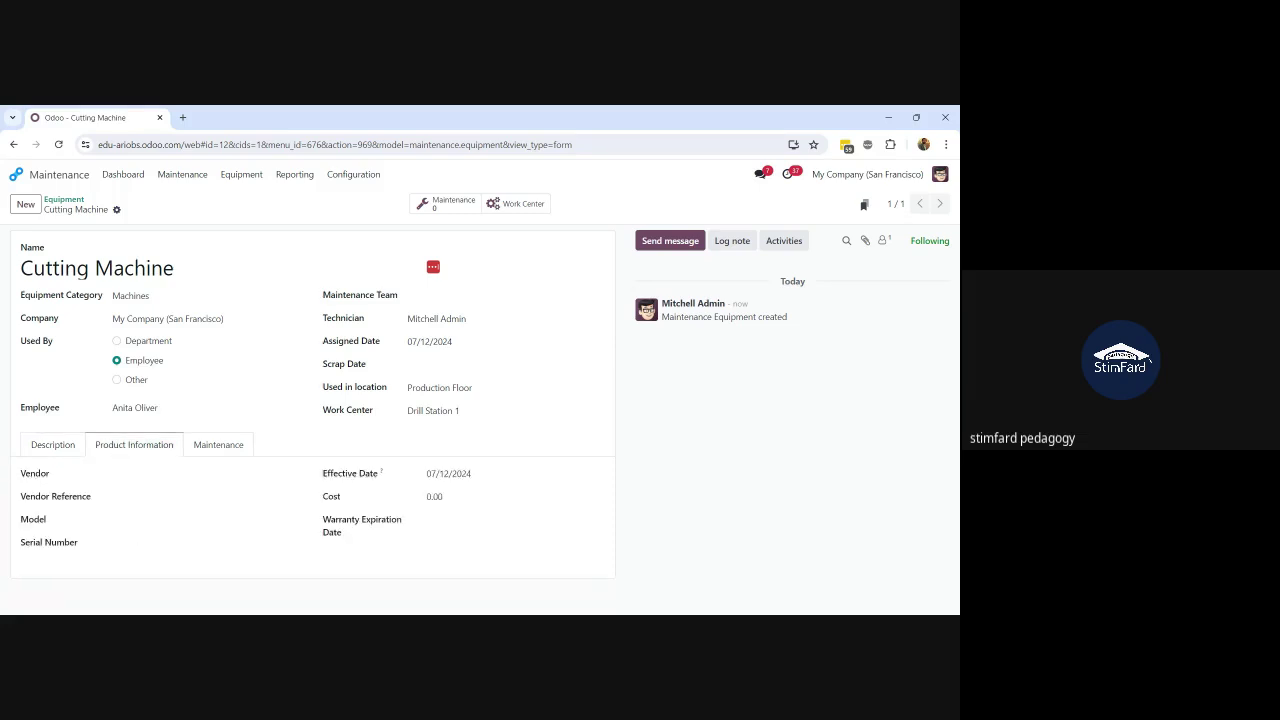
{"action": "left_click", "coordinate": [144, 498]}
{"action": "left_click", "coordinate": [144, 520]}
{"action": "left_click", "coordinate": [144, 543]}
{"action": "type", "text": "468468"}
{"action": "left_click", "coordinate": [132, 519]}
{"action": "type", "text": "8"}
{"action": "type", "text": "M-20"}
{"action": "type", "text": "23"}
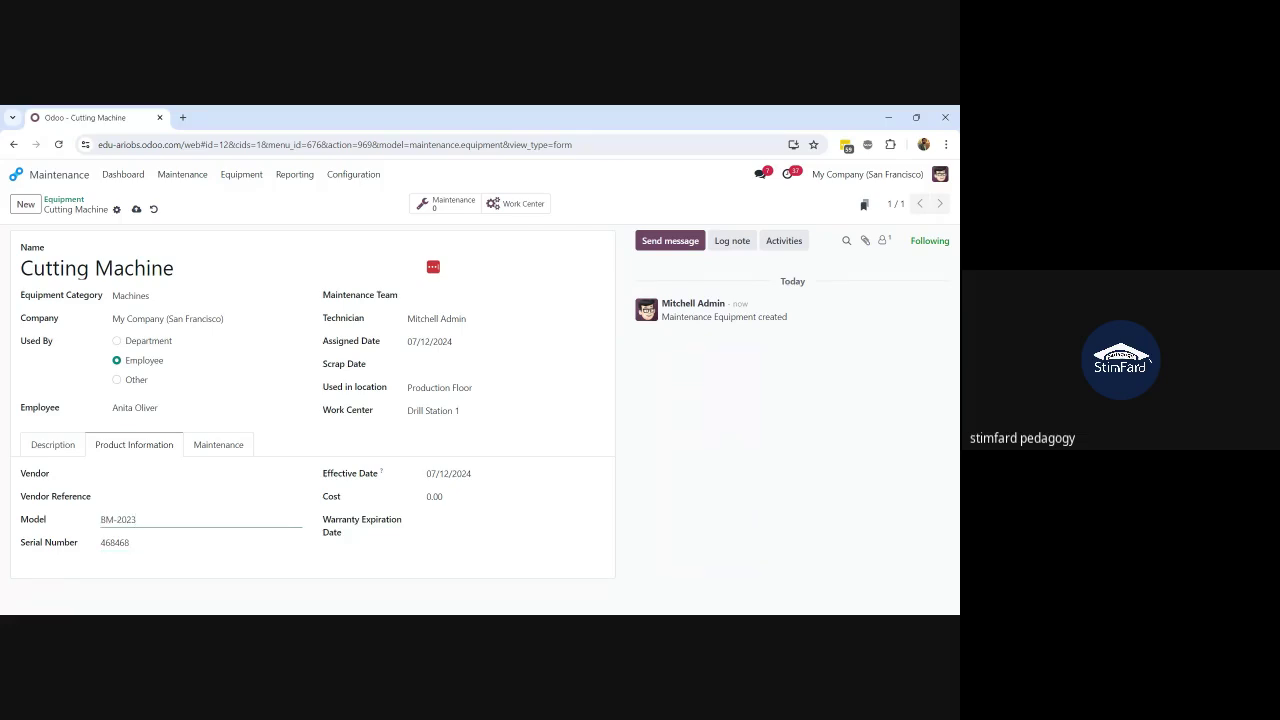
Step: Enter vendor reference 4684, choose the vendor, and save
{"action": "left_click", "coordinate": [132, 497]}
{"action": "type", "text": "4684"}
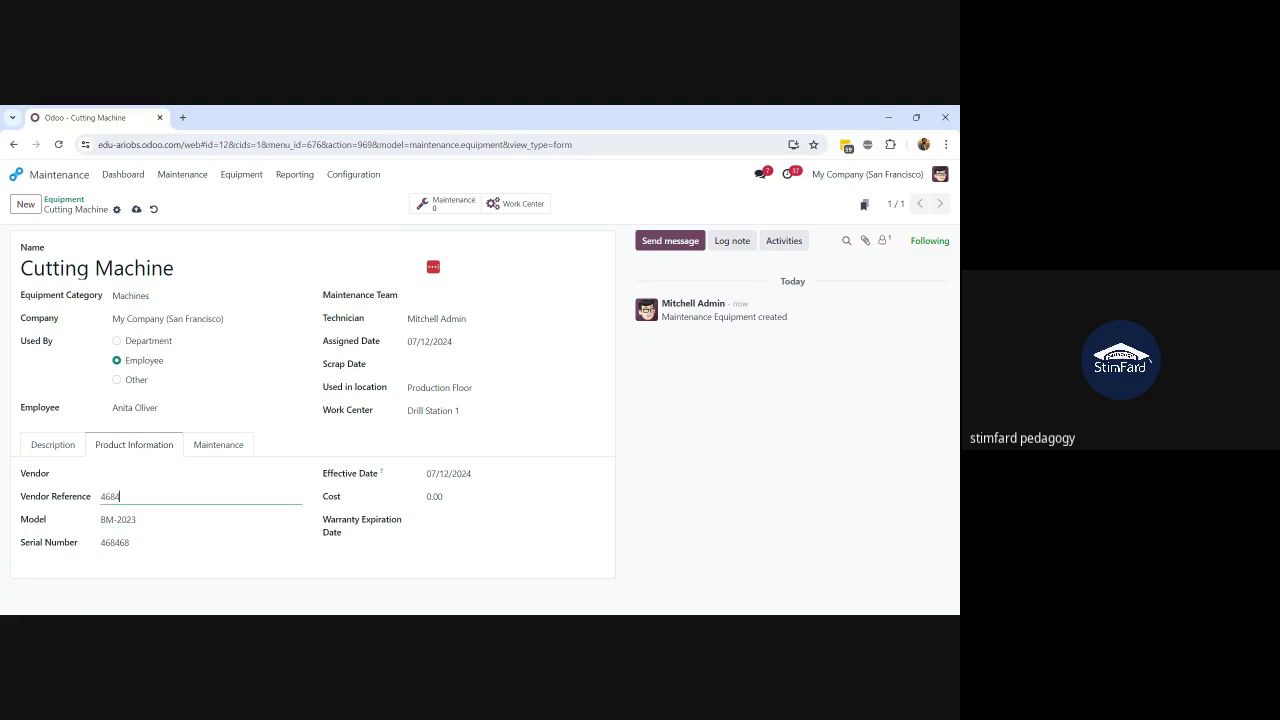
{"action": "left_click", "coordinate": [150, 474]}
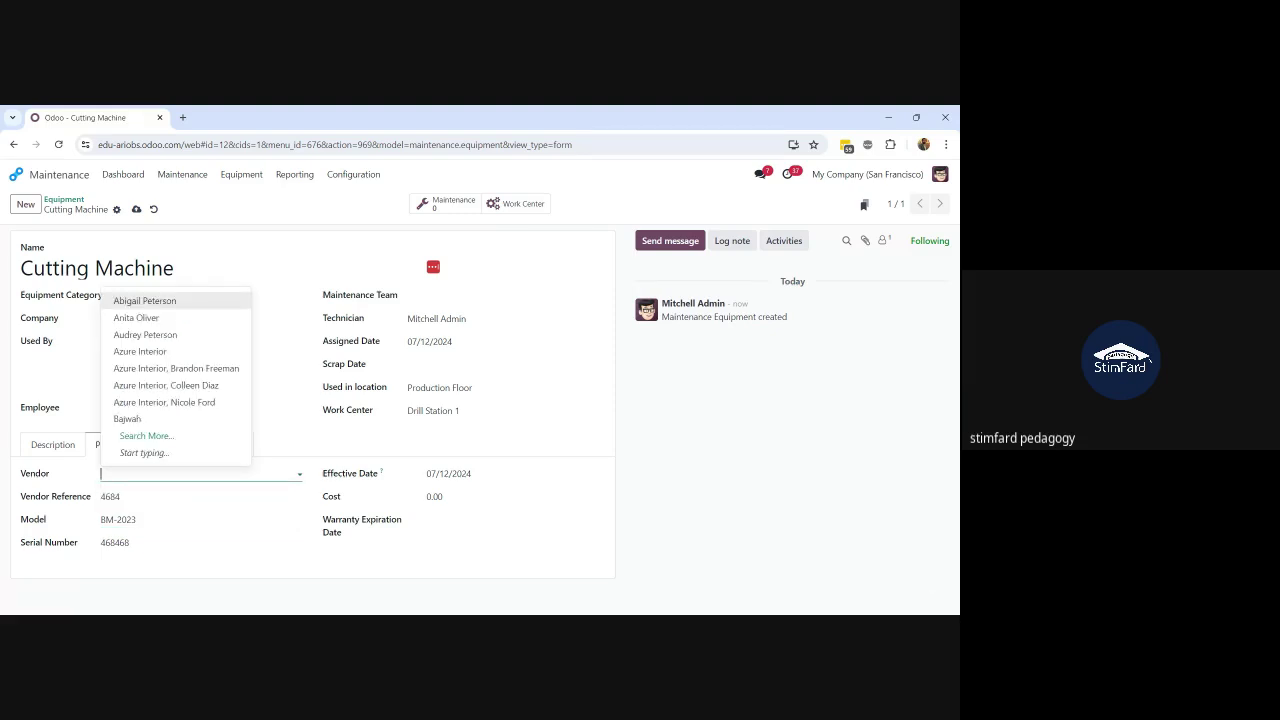
{"action": "left_click", "coordinate": [140, 419]}
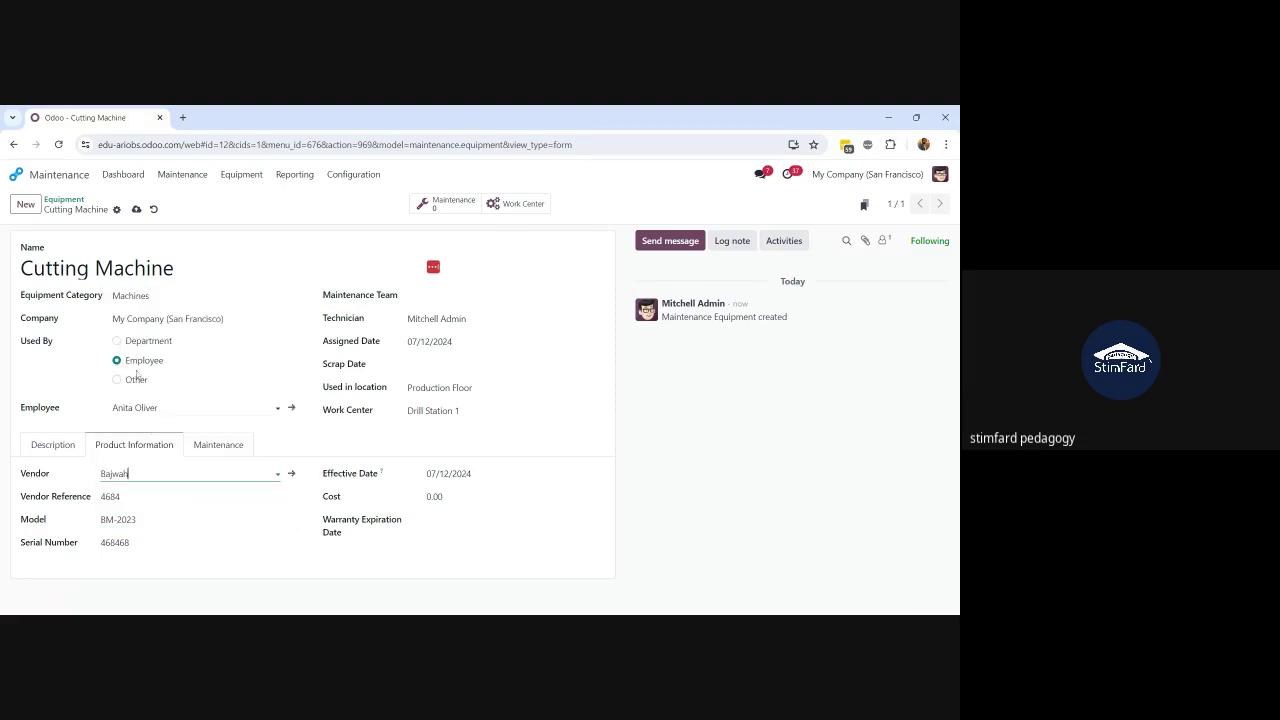
{"action": "left_click", "coordinate": [136, 209]}
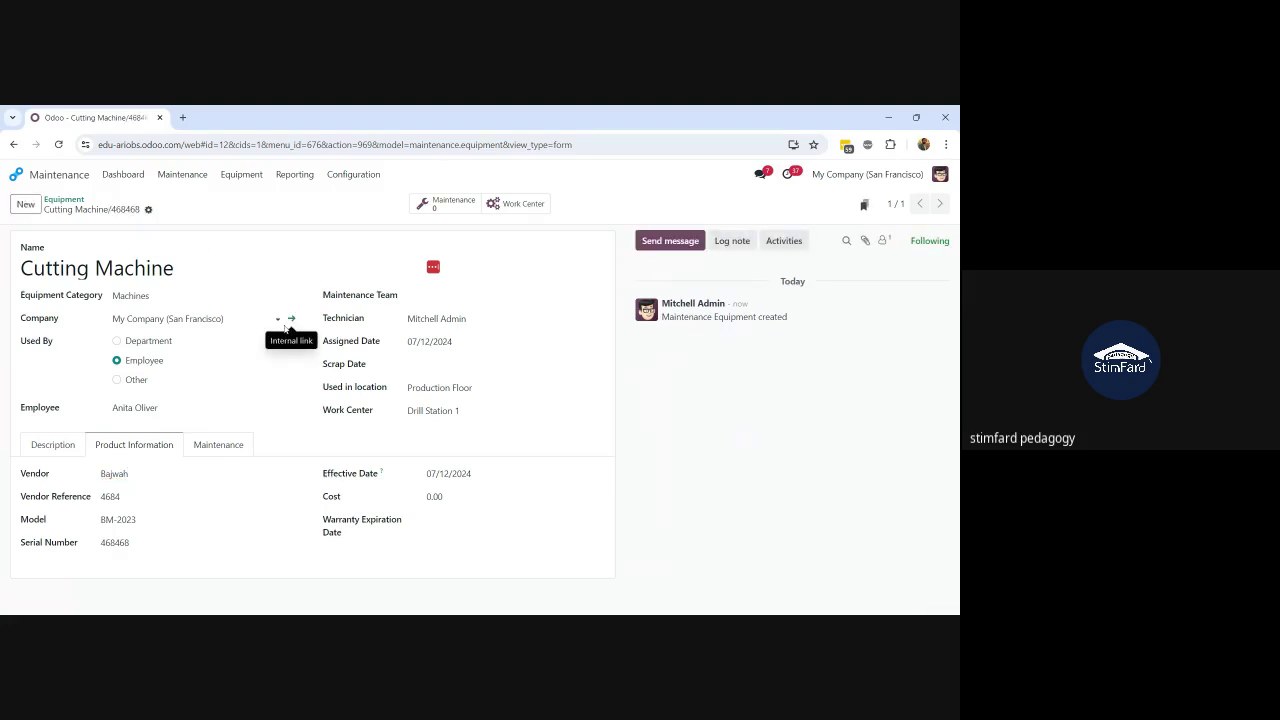
Step: Set the warranty expiration date to 07/26/2024 and save
{"action": "left_click", "coordinate": [440, 496]}
{"action": "left_click", "coordinate": [456, 523]}
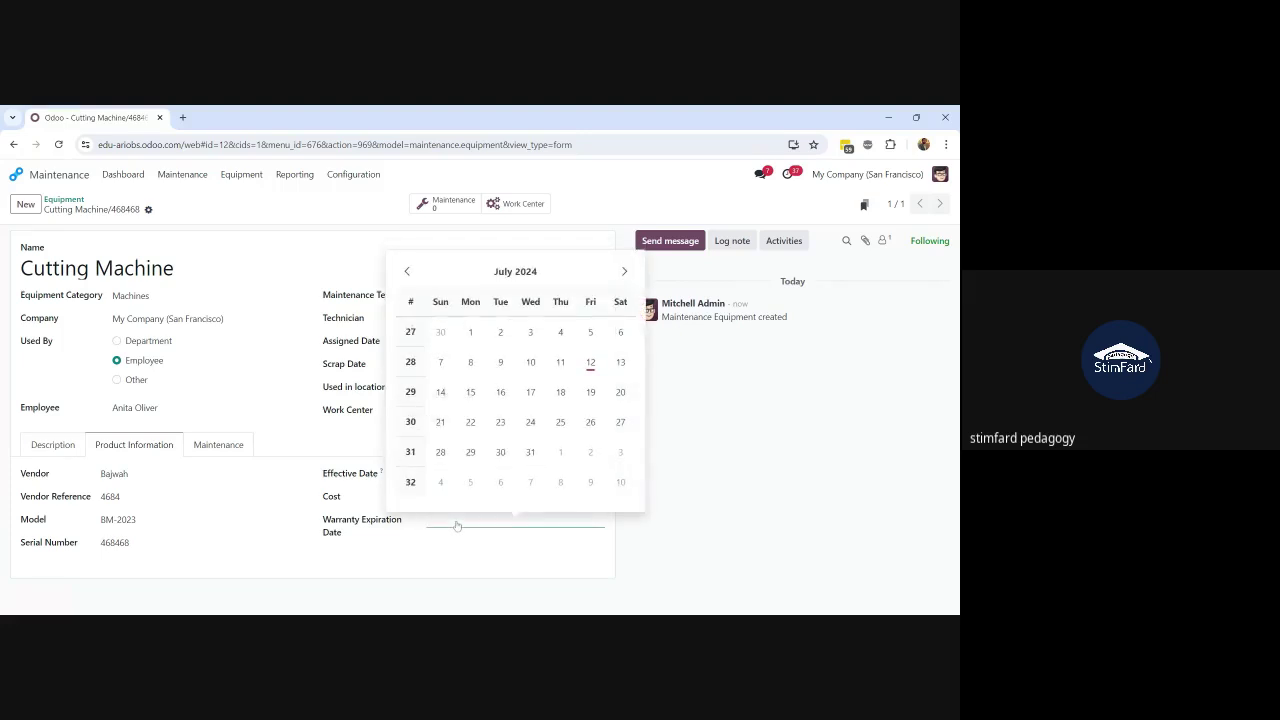
{"action": "left_click", "coordinate": [590, 421]}
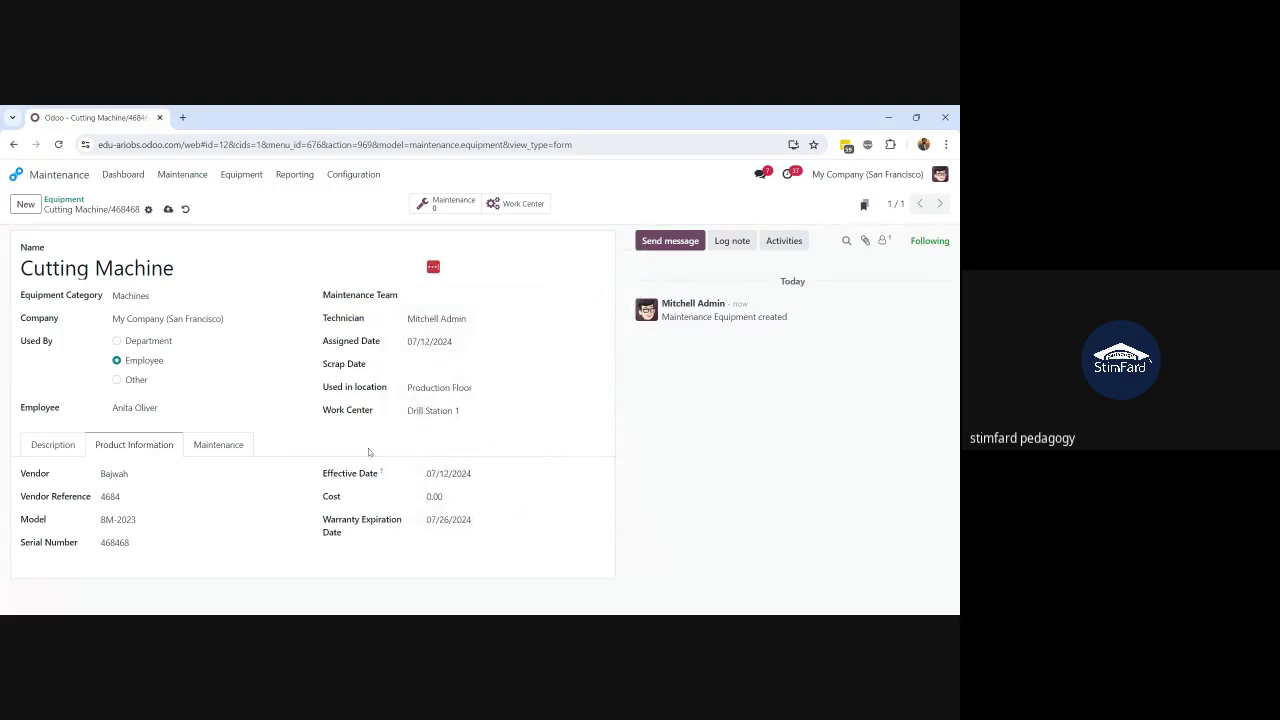
{"action": "left_click", "coordinate": [168, 209]}
Step: Set expected mean time between failures to 15 days, save, and return to the equipment kanban
{"action": "left_click", "coordinate": [215, 450]}
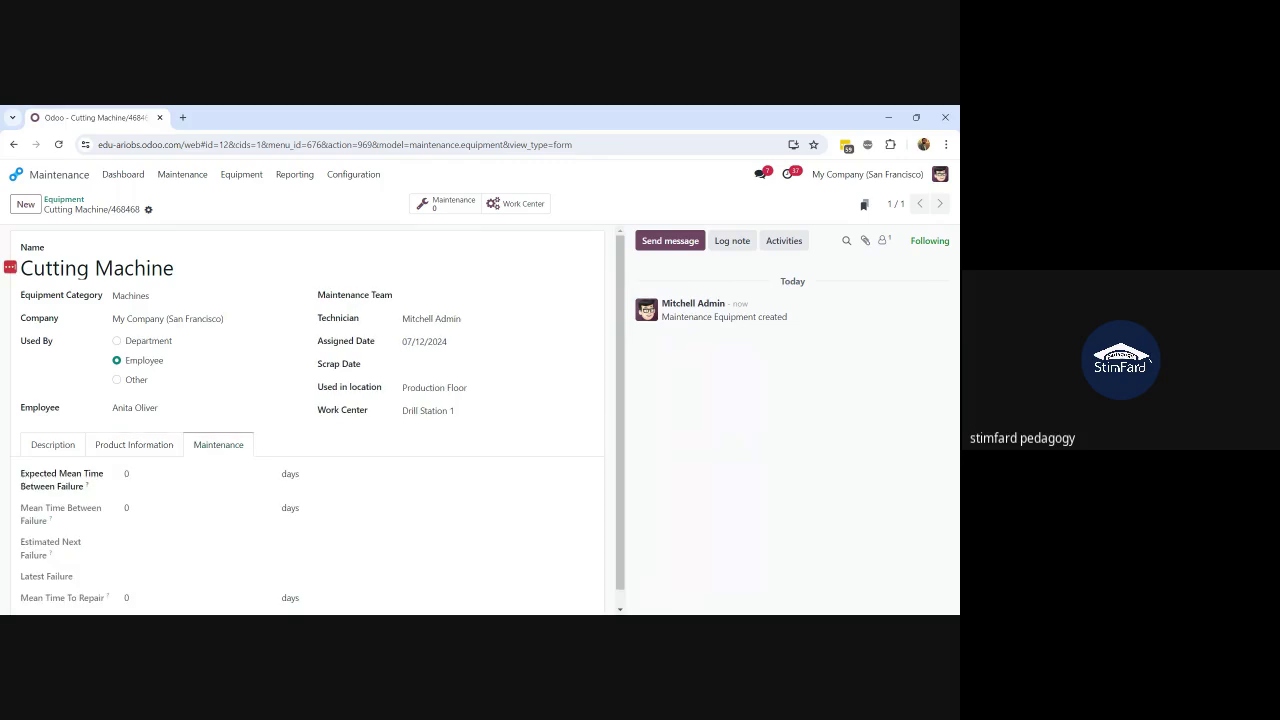
{"action": "scroll", "coordinate": [314, 417], "scroll_direction": "down", "scroll_amount": 1}
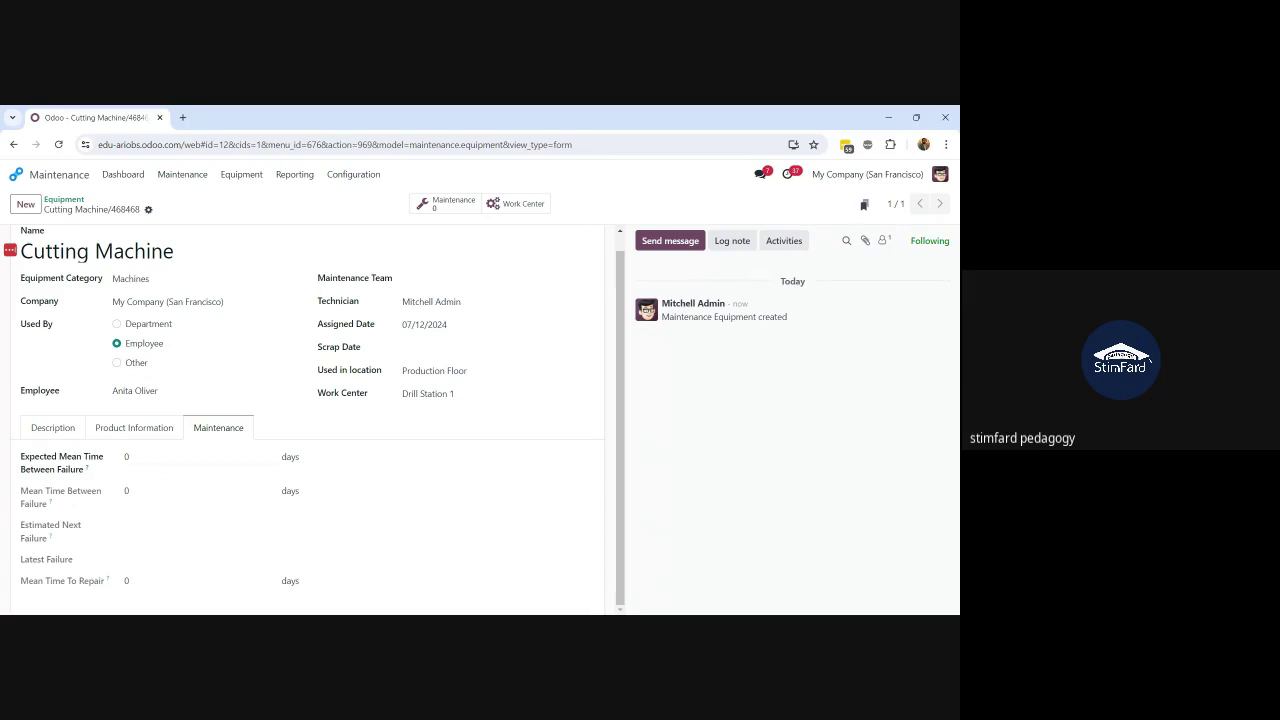
{"action": "left_click", "coordinate": [160, 458]}
{"action": "key", "text": "alt+Tab"}
{"action": "left_click", "coordinate": [126, 456]}
{"action": "type", "text": "15"}
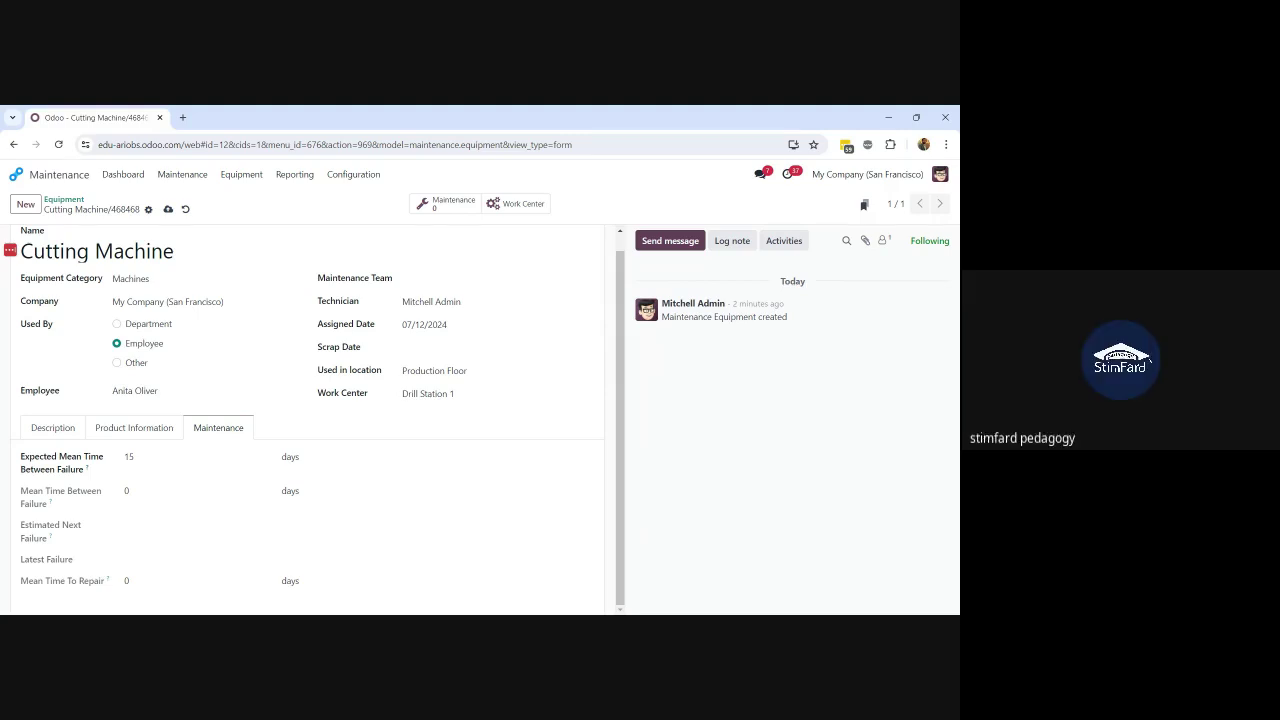
{"action": "left_click", "coordinate": [168, 210]}
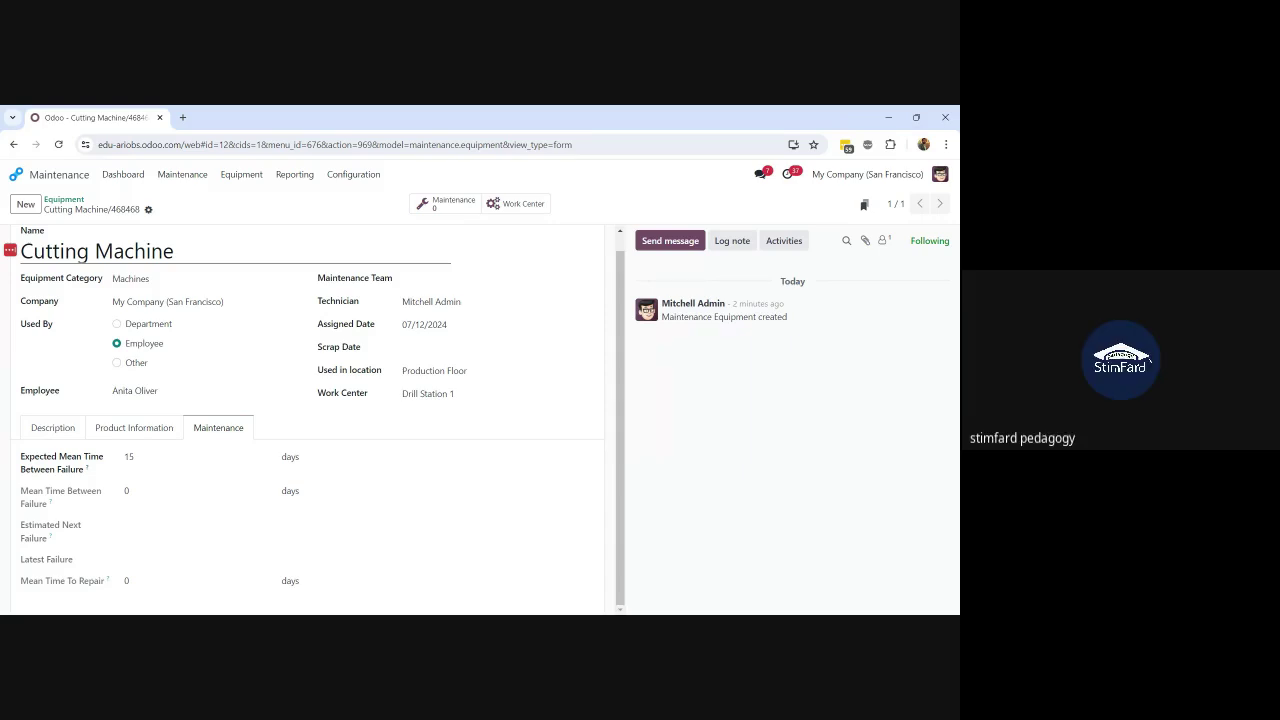
{"action": "left_click", "coordinate": [64, 200]}
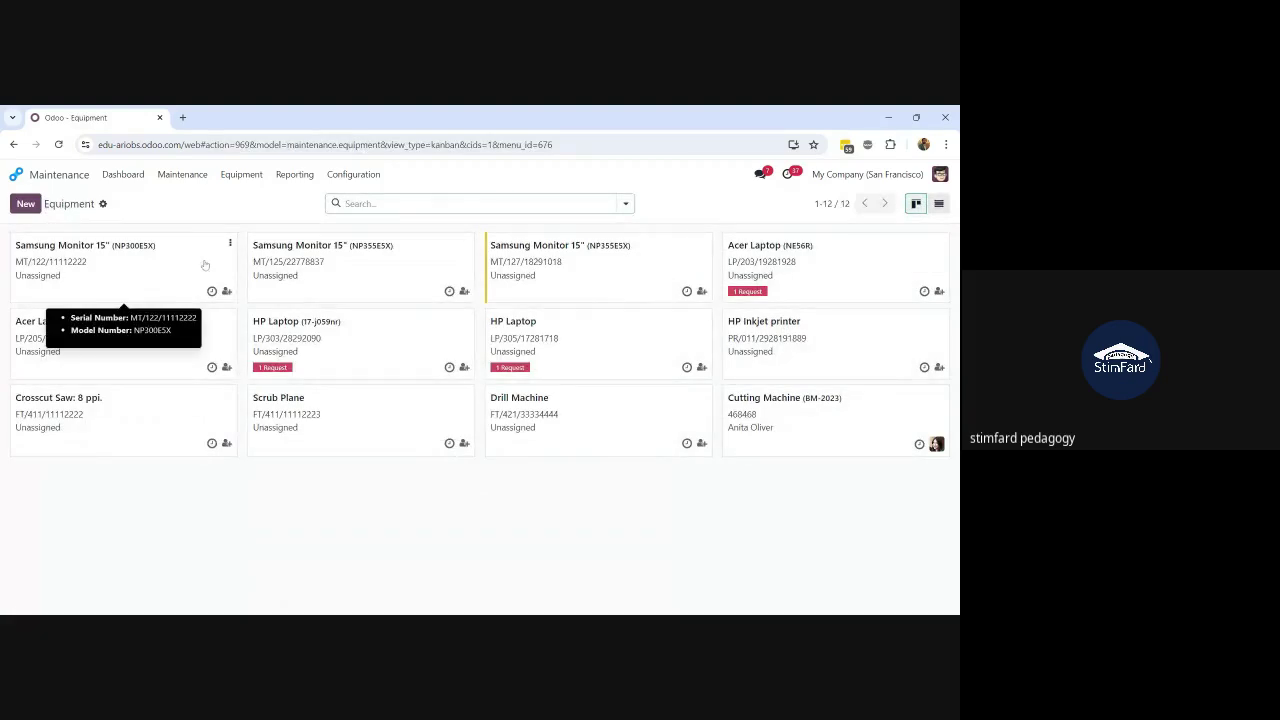
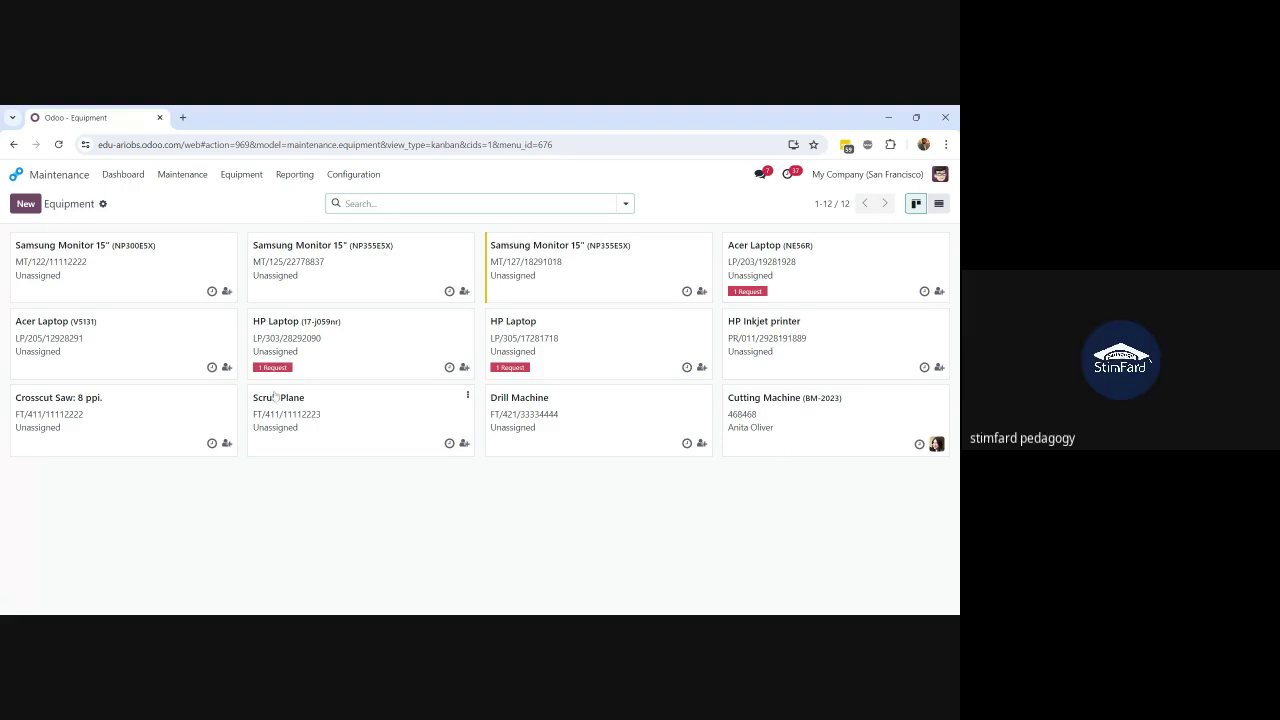
Step: Go to Maintenance > Maintenance Requests to view the request board
{"action": "left_click", "coordinate": [177, 177]}
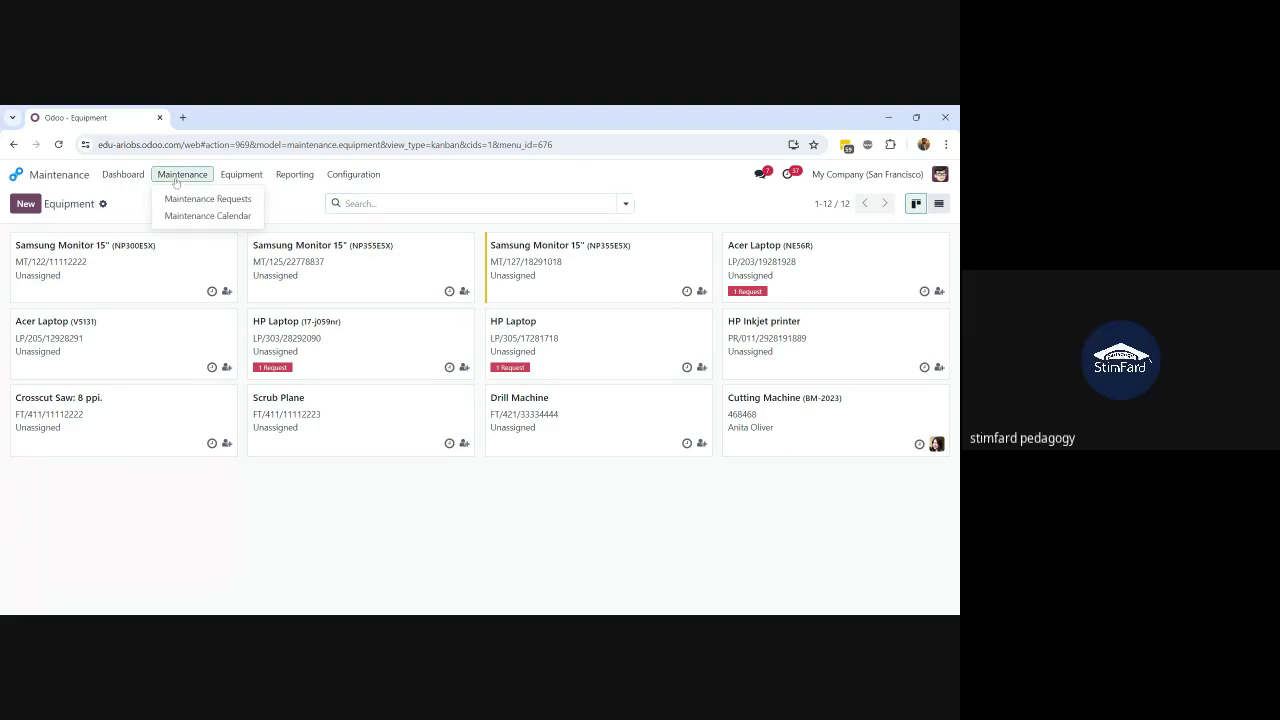
{"action": "left_click", "coordinate": [179, 205]}
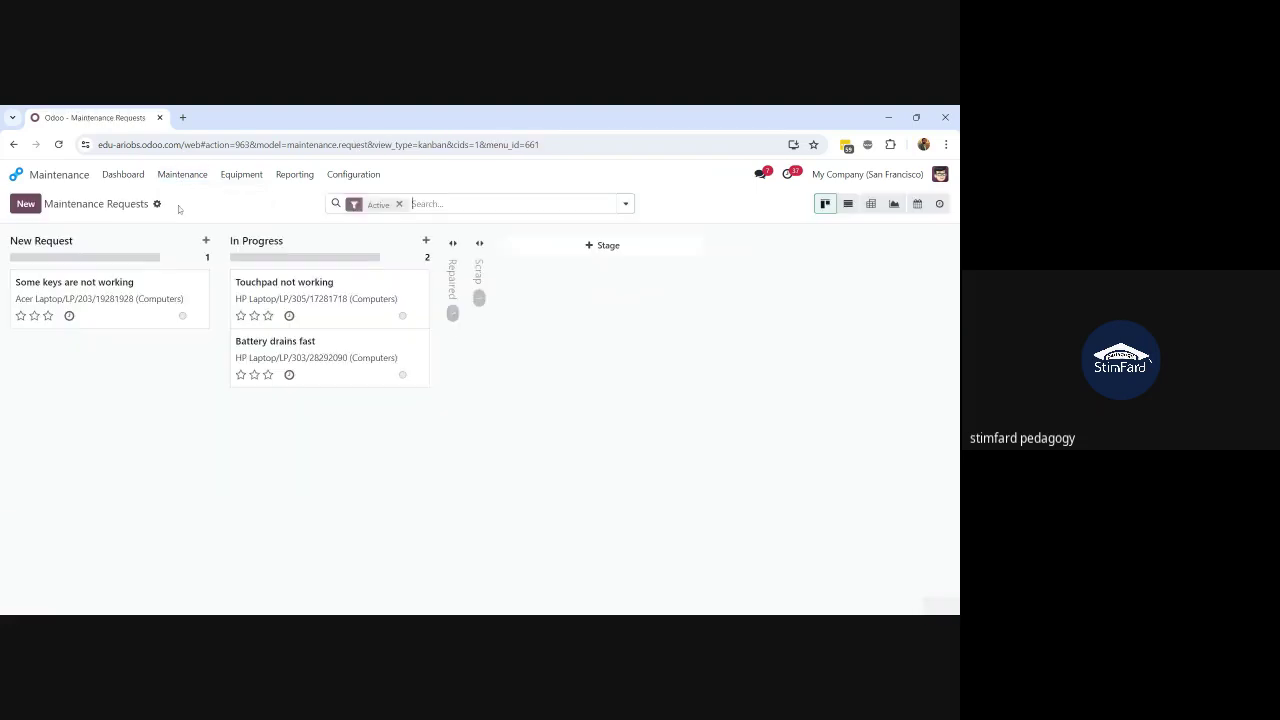
Step: Draft a new request titled 'Need to do tuning lubrication'; saving flags Equipment as required
{"action": "left_click", "coordinate": [26, 205]}
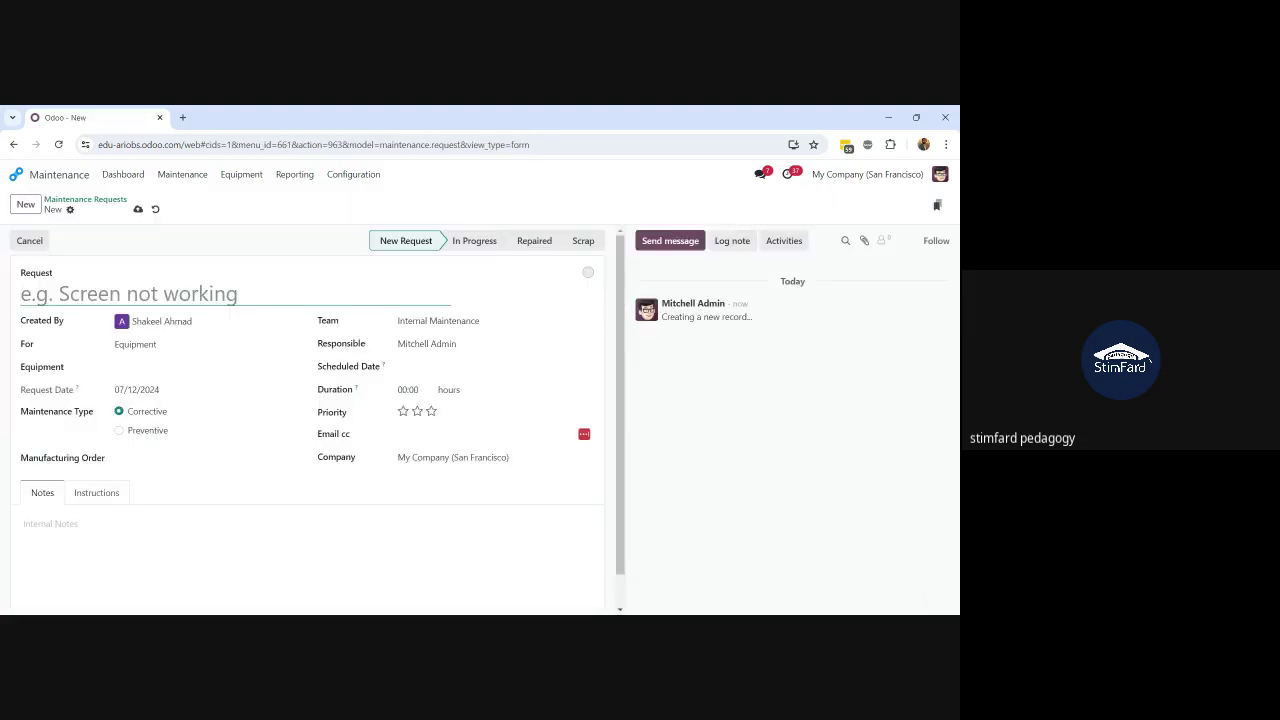
{"action": "type", "text": "Need to "}
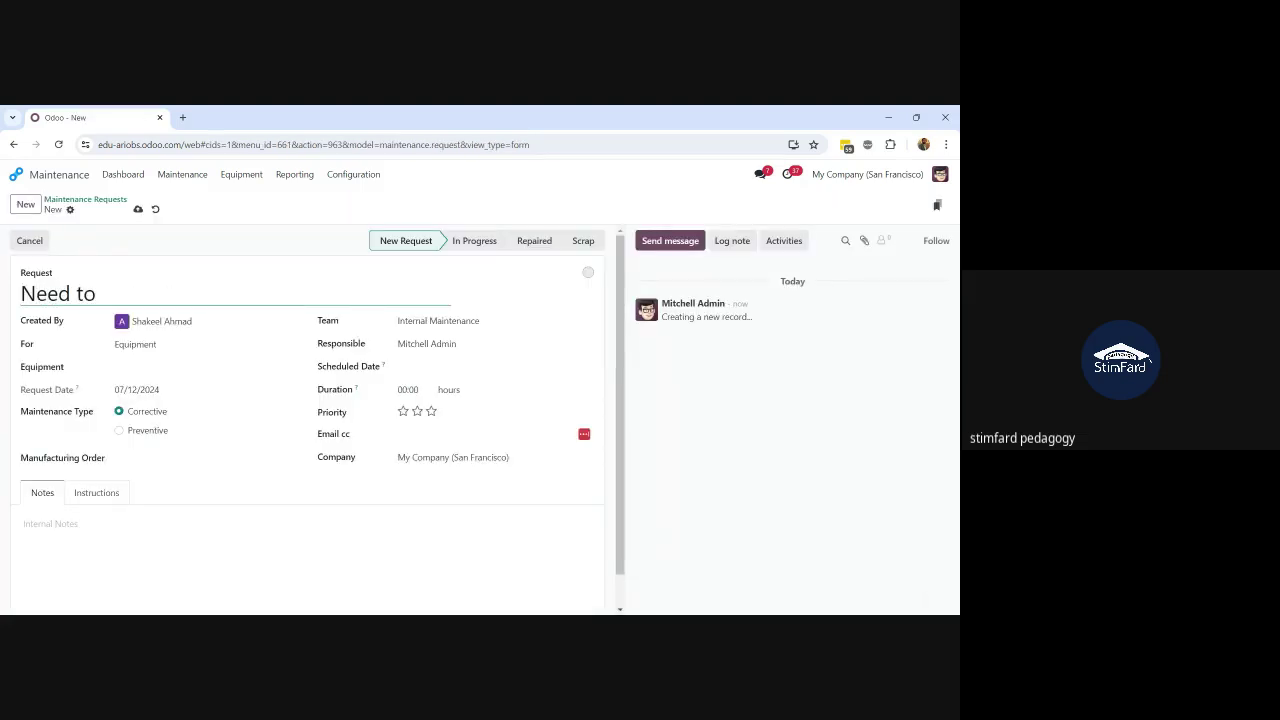
{"action": "type", "text": "a"}
{"action": "key", "text": "BackSpace"}
{"action": "type", "text": "have tuning nand"}
{"action": "key", "text": "BackSpace"}
{"action": "key", "text": "BackSpace"}
{"action": "key", "text": "BackSpace"}
{"action": "key", "text": "BackSpace"}
{"action": "key", "text": "BackSpace"}
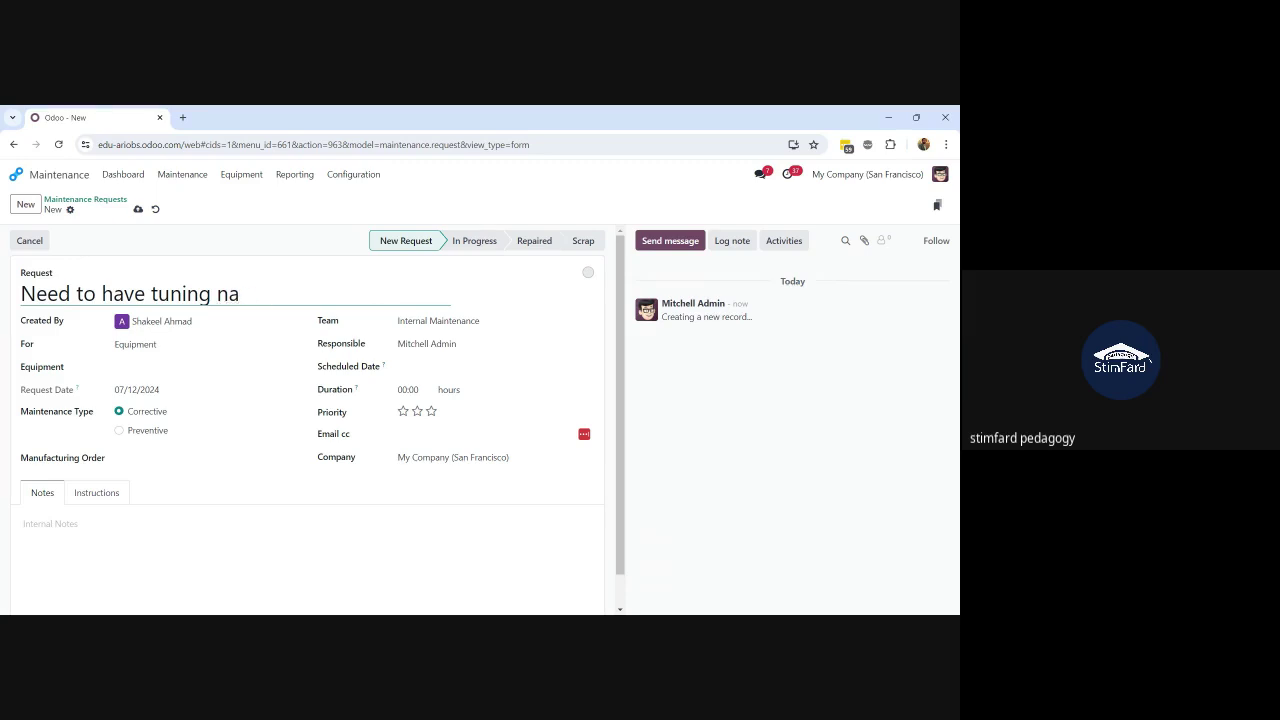
{"action": "type", "text": "lub"}
{"action": "type", "text": "ru"}
{"action": "key", "text": "BackSpace"}
{"action": "type", "text": "ication"}
{"action": "key", "text": "Left"}
{"action": "key", "text": "Left"}
{"action": "key", "text": "Left"}
{"action": "key", "text": "Left"}
{"action": "key", "text": "Left"}
{"action": "key", "text": "Left"}
{"action": "key", "text": "Left"}
{"action": "key", "text": "Left"}
{"action": "key", "text": "Left"}
{"action": "key", "text": "Left"}
{"action": "key", "text": "Left"}
{"action": "key", "text": "Left"}
{"action": "key", "text": "Left"}
{"action": "key", "text": "Left"}
{"action": "key", "text": "Left"}
{"action": "key", "text": "Left"}
{"action": "key", "text": "Left"}
{"action": "key", "text": "Left"}
{"action": "key", "text": "Left"}
{"action": "key", "text": "Left"}
{"action": "key", "text": "Left"}
{"action": "key", "text": "Right"}
{"action": "key", "text": "BackSpace"}
{"action": "key", "text": "BackSpace"}
{"action": "key", "text": "BackSpace"}
{"action": "key", "text": "BackSpace"}
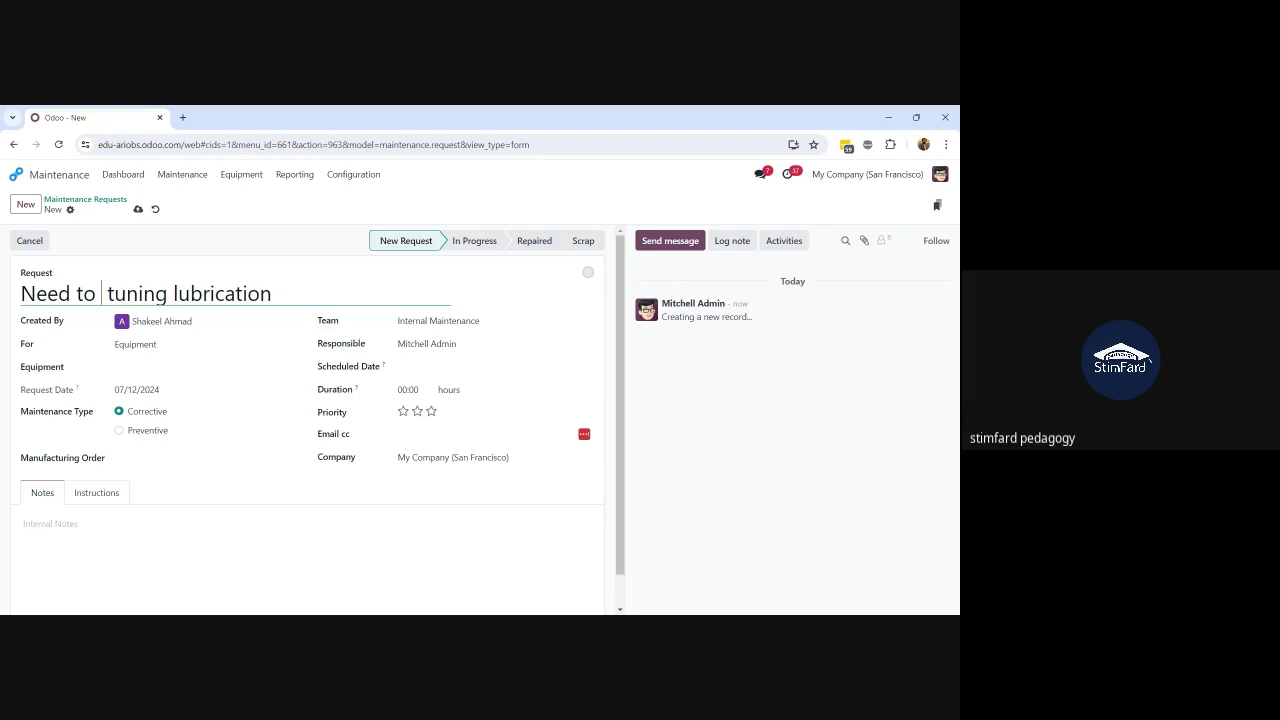
{"action": "type", "text": "do"}
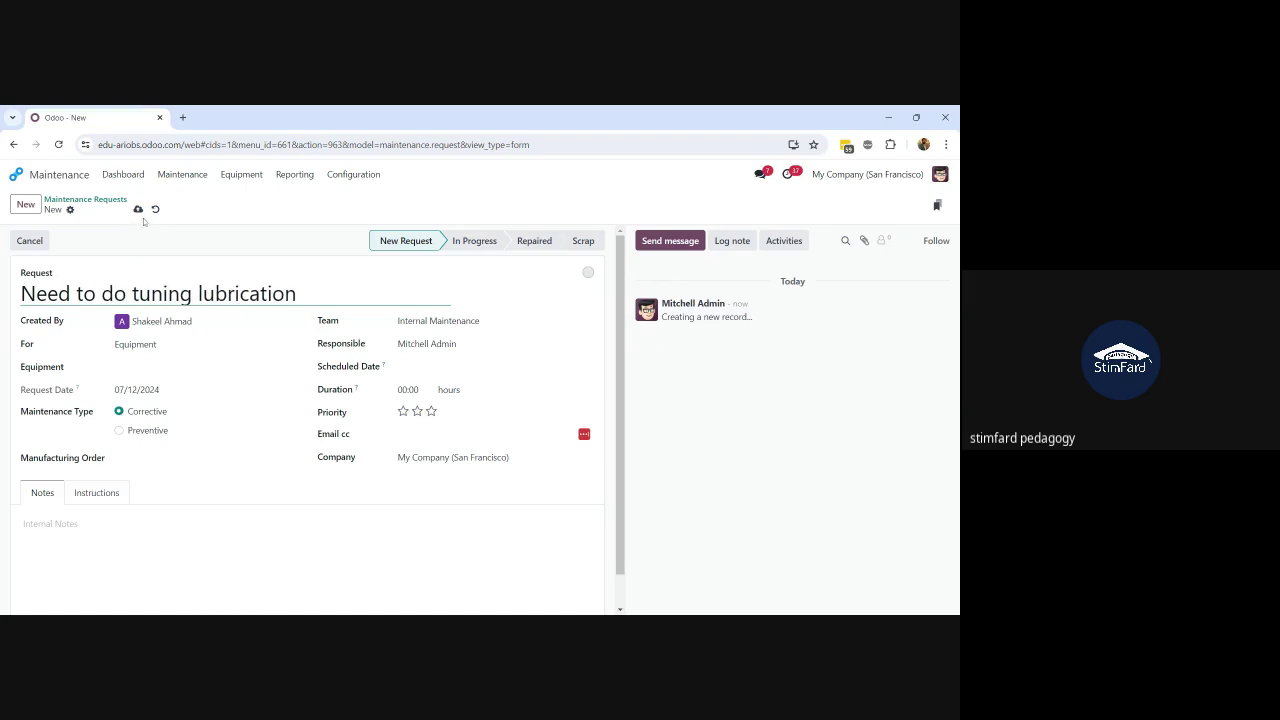
{"action": "left_click", "coordinate": [138, 209]}
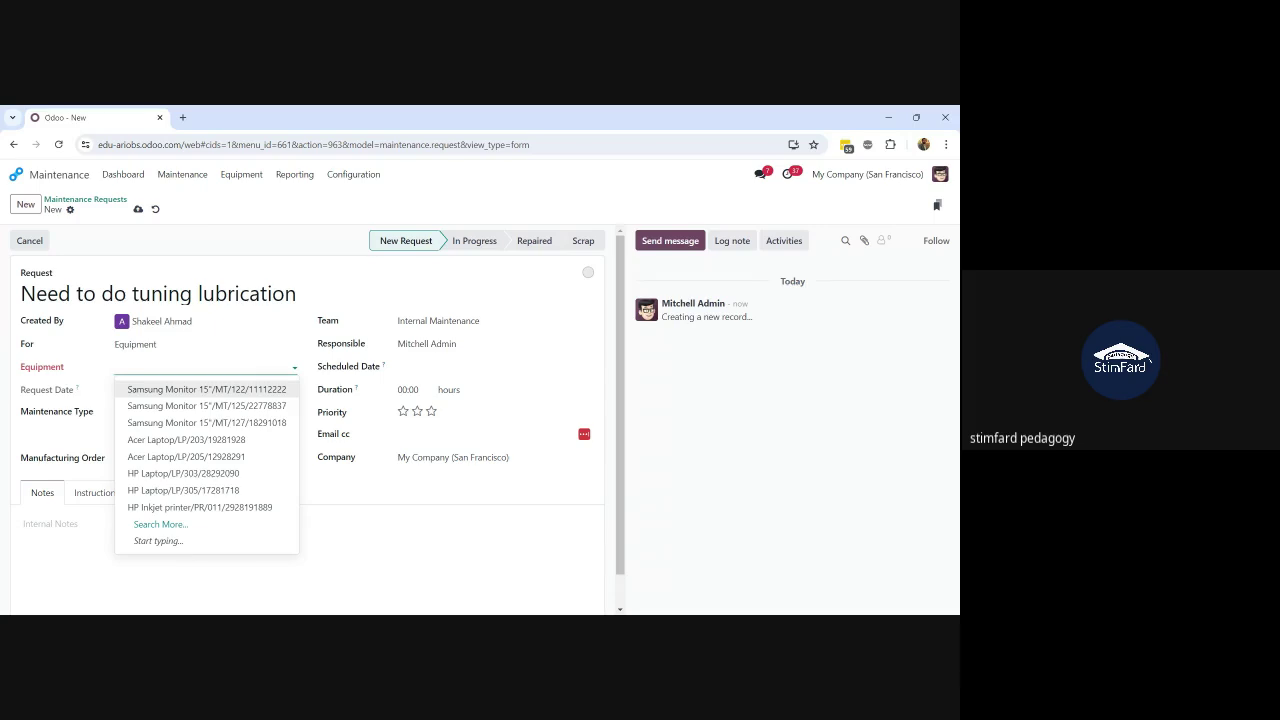
Step: Set Equipment to Cutting Machine/468468 and retitle the request 'Need to do tuning & lubrication'
{"action": "type", "text": "cut"}
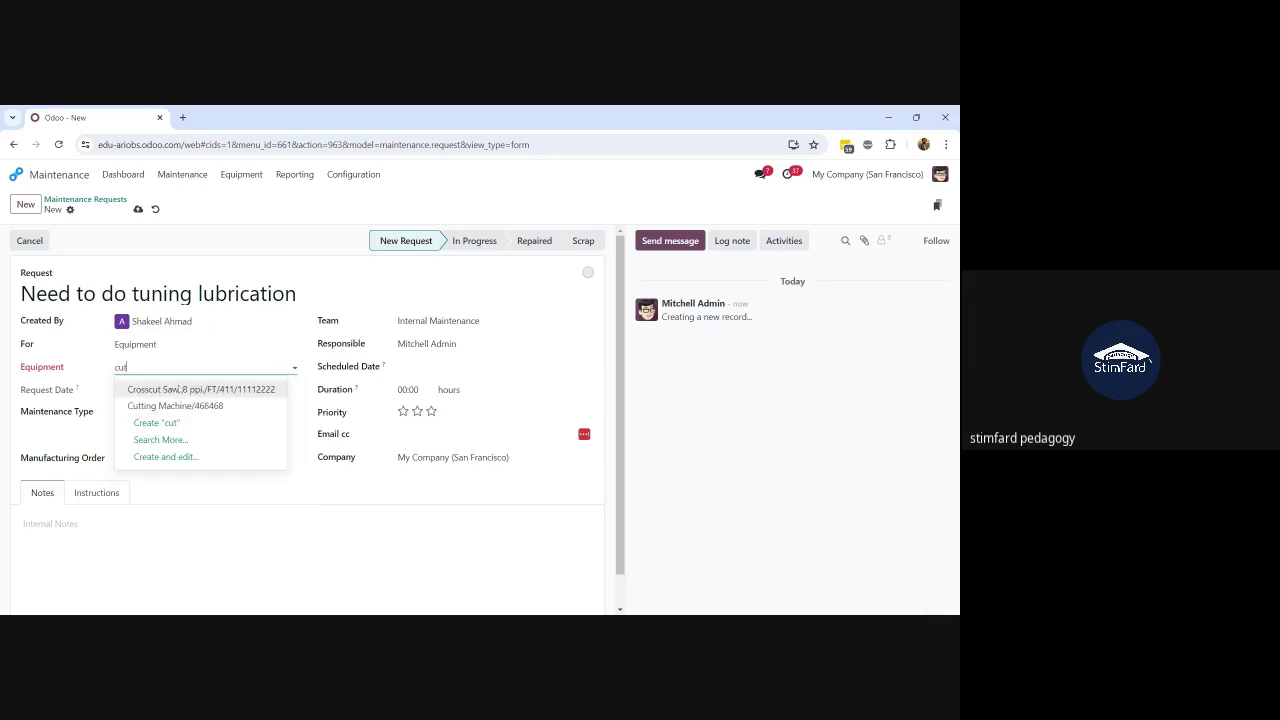
{"action": "left_click", "coordinate": [193, 407]}
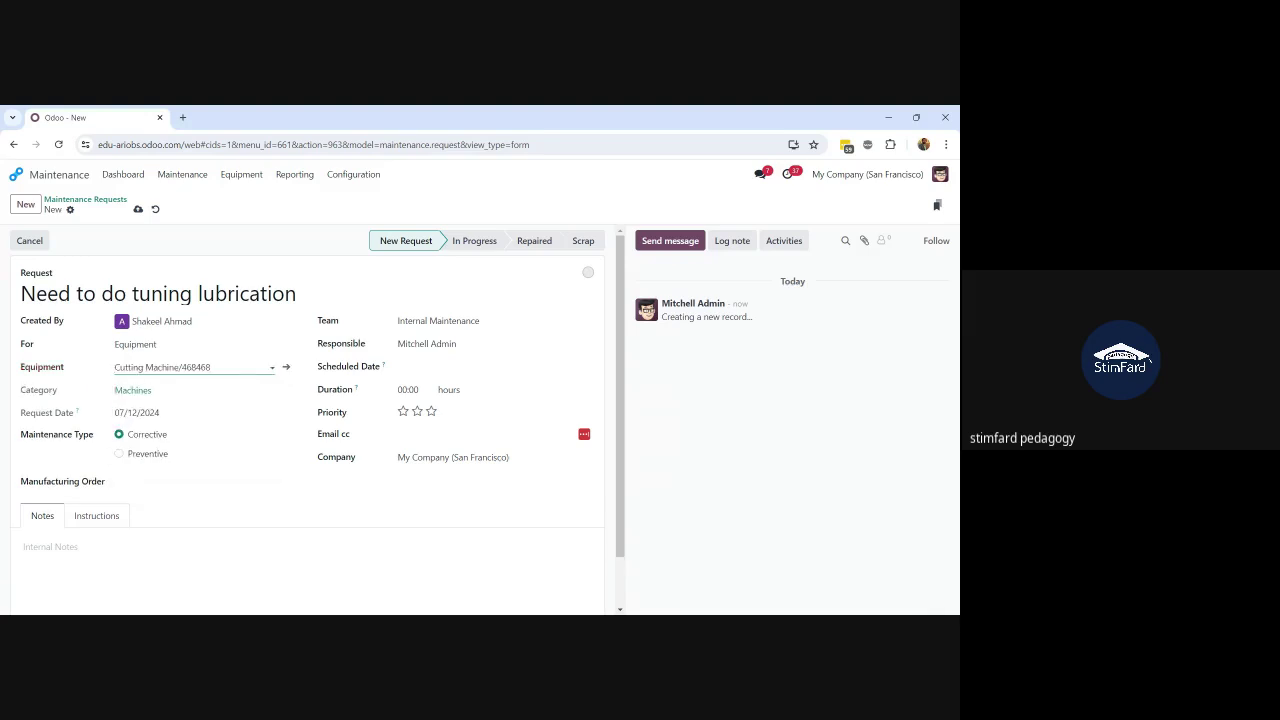
{"action": "left_click", "coordinate": [210, 367]}
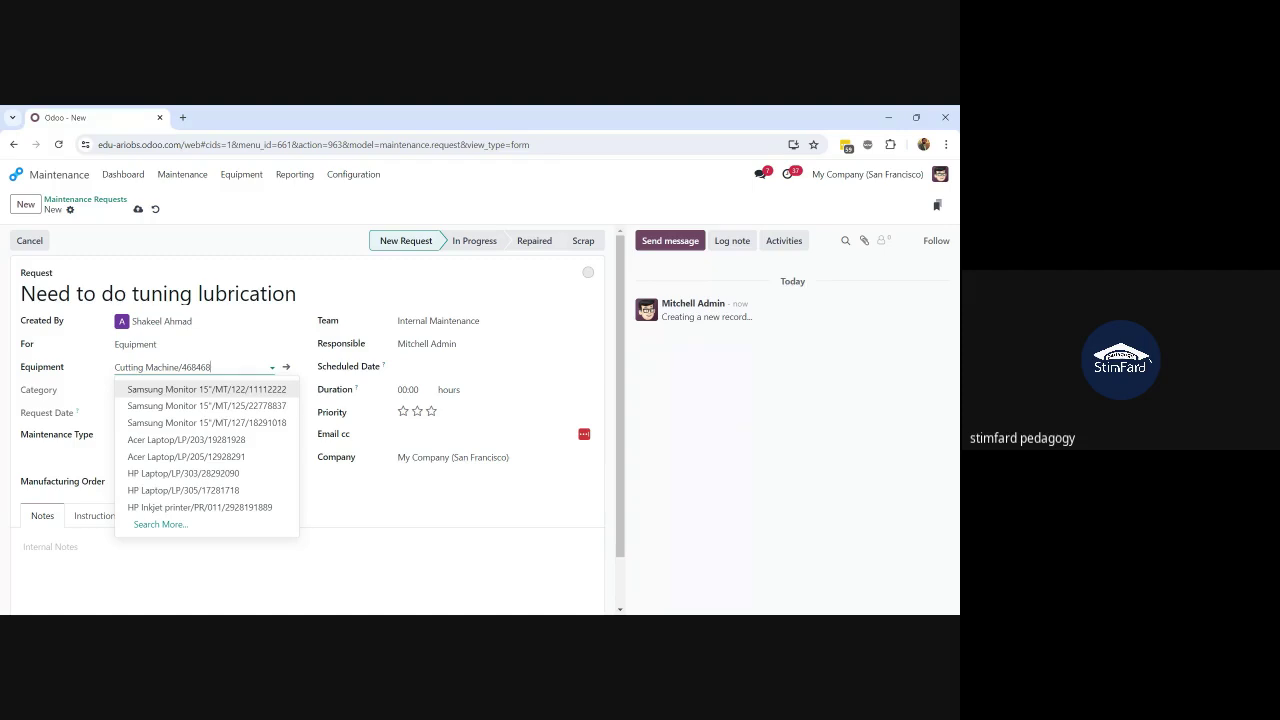
{"action": "key", "text": "Escape"}
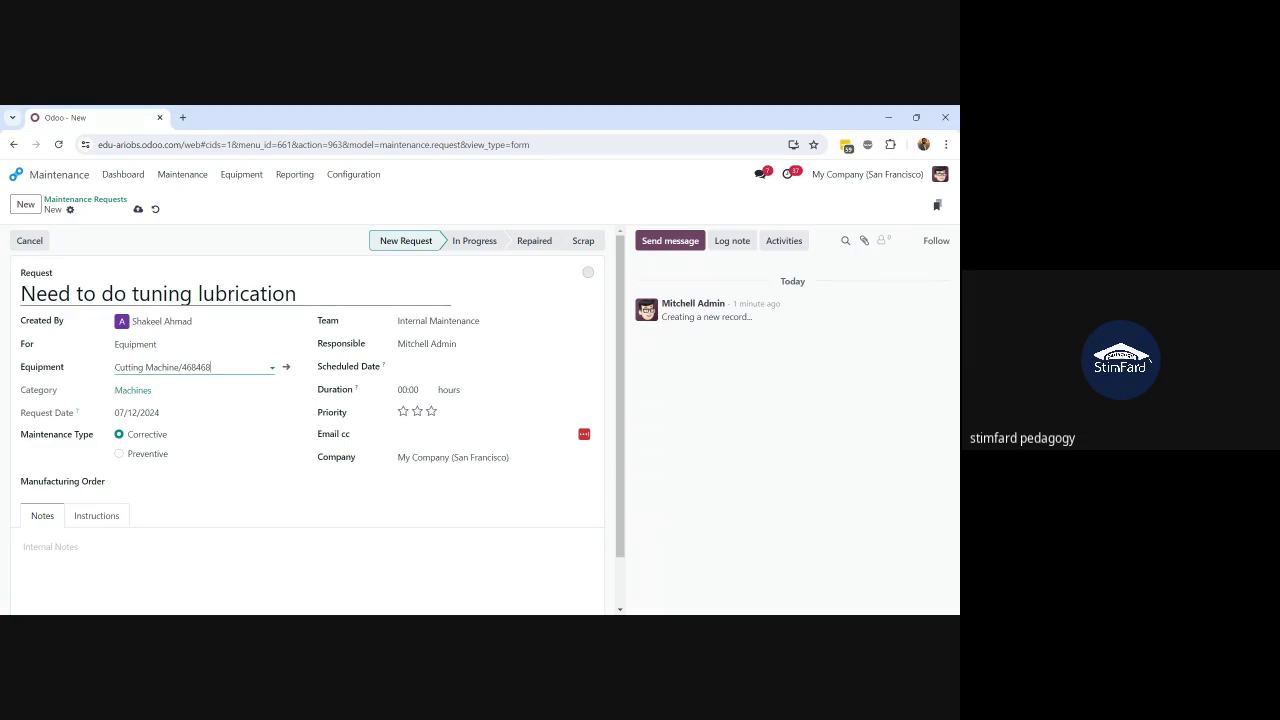
{"action": "left_click", "coordinate": [197, 294]}
{"action": "type", "text": "&"}
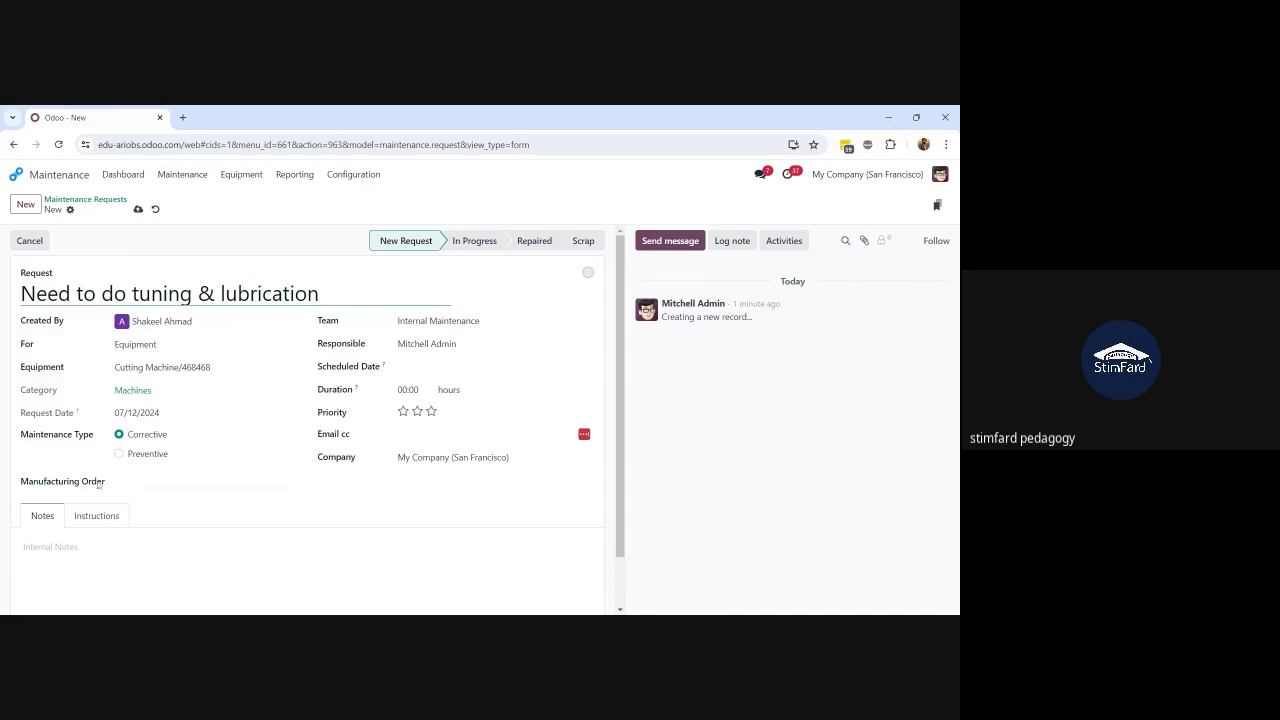
Step: Make the request Preventive and Recurrent, repeating every 1 Months
{"action": "left_click", "coordinate": [119, 454]}
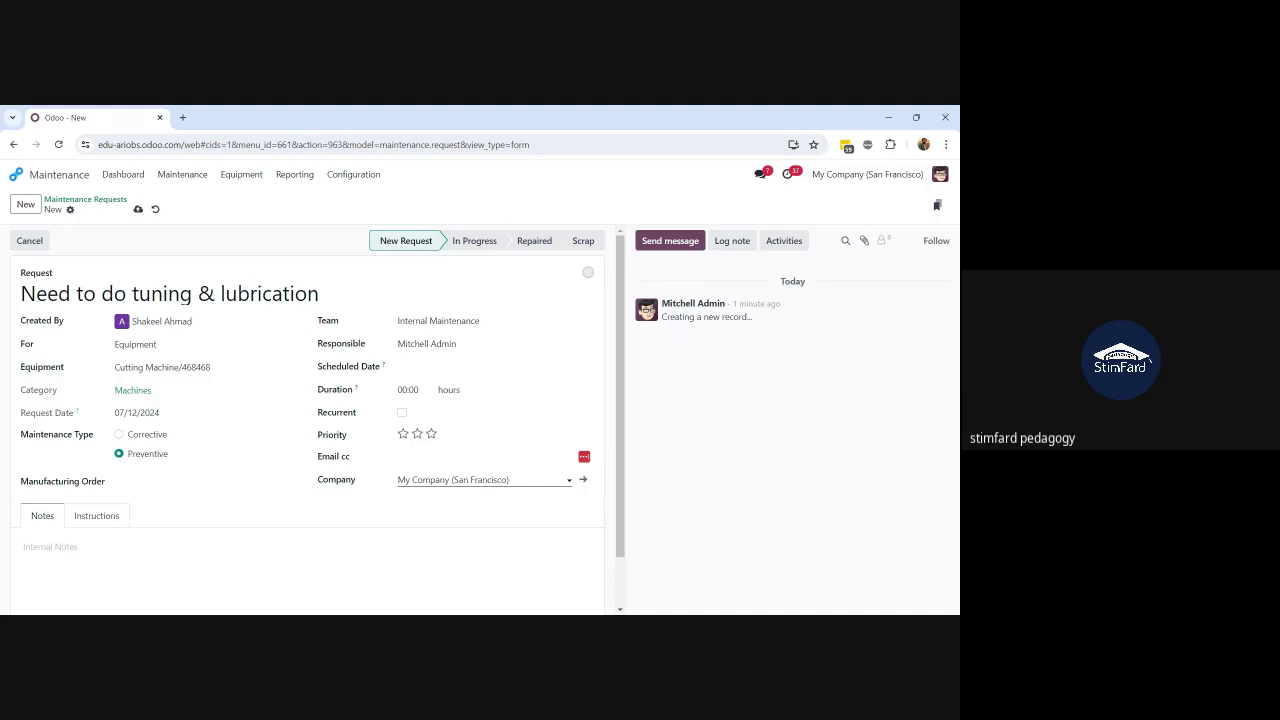
{"action": "left_click", "coordinate": [119, 436]}
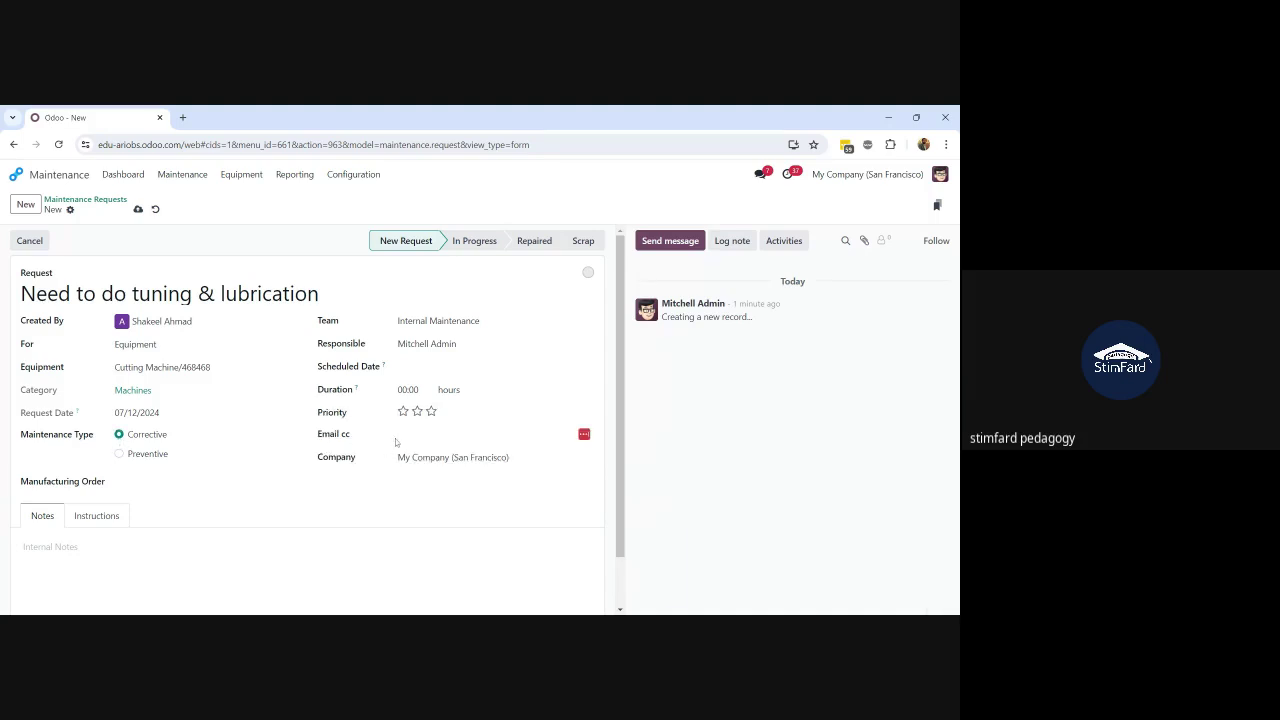
{"action": "left_click", "coordinate": [121, 455]}
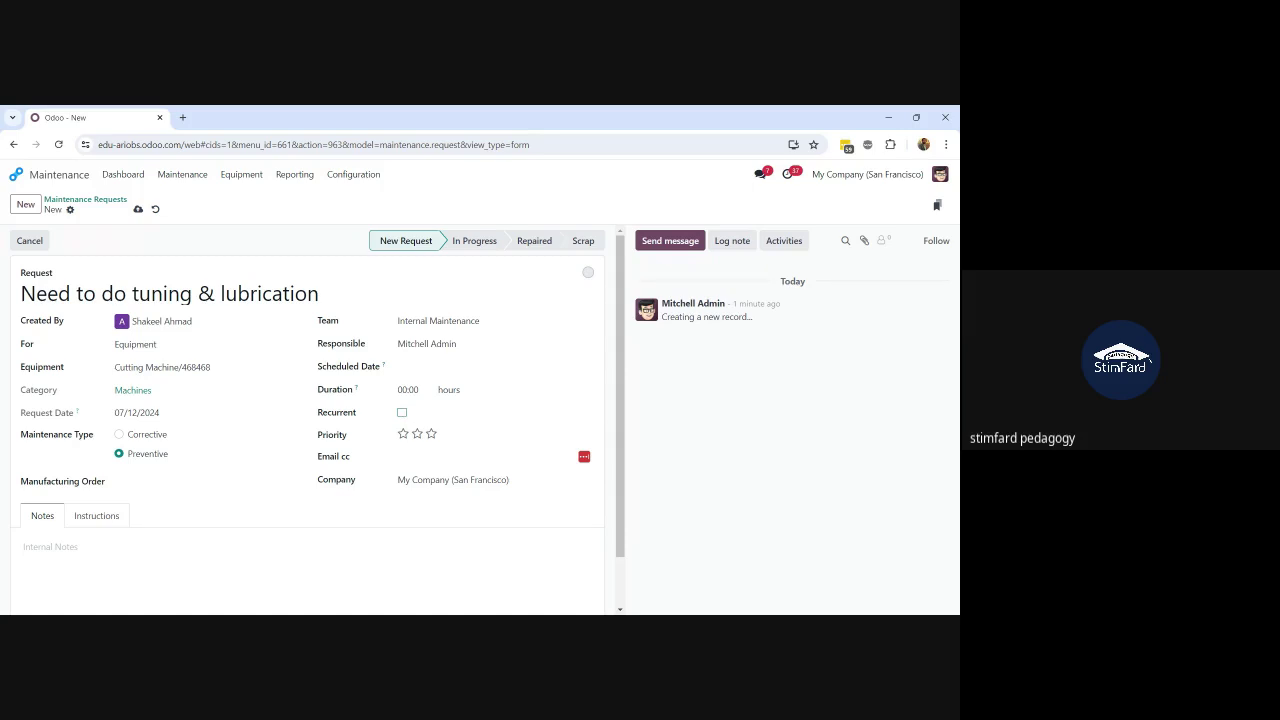
{"action": "left_click", "coordinate": [402, 413]}
{"action": "double_click", "coordinate": [402, 436]}
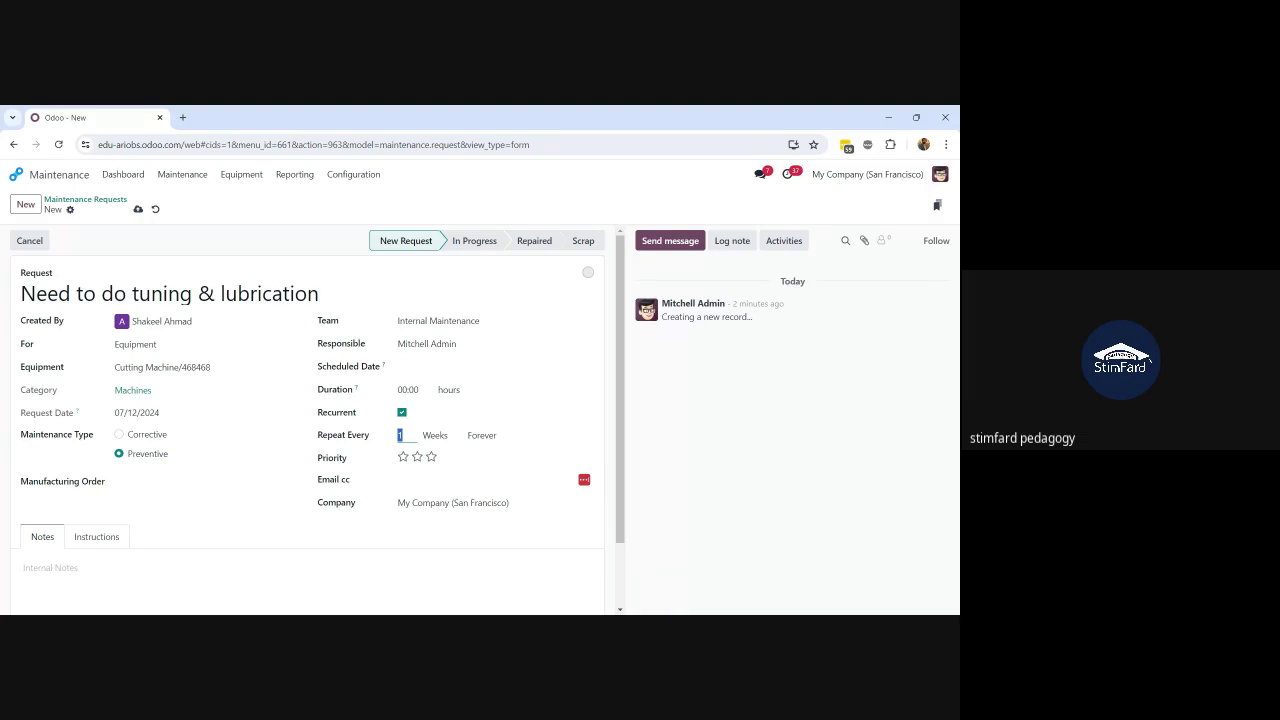
{"action": "left_click", "coordinate": [447, 437]}
{"action": "left_click", "coordinate": [448, 483]}
Step: End the recurrence Until 12/31/2024 and save the request
{"action": "left_click", "coordinate": [480, 461]}
{"action": "left_click", "coordinate": [562, 440]}
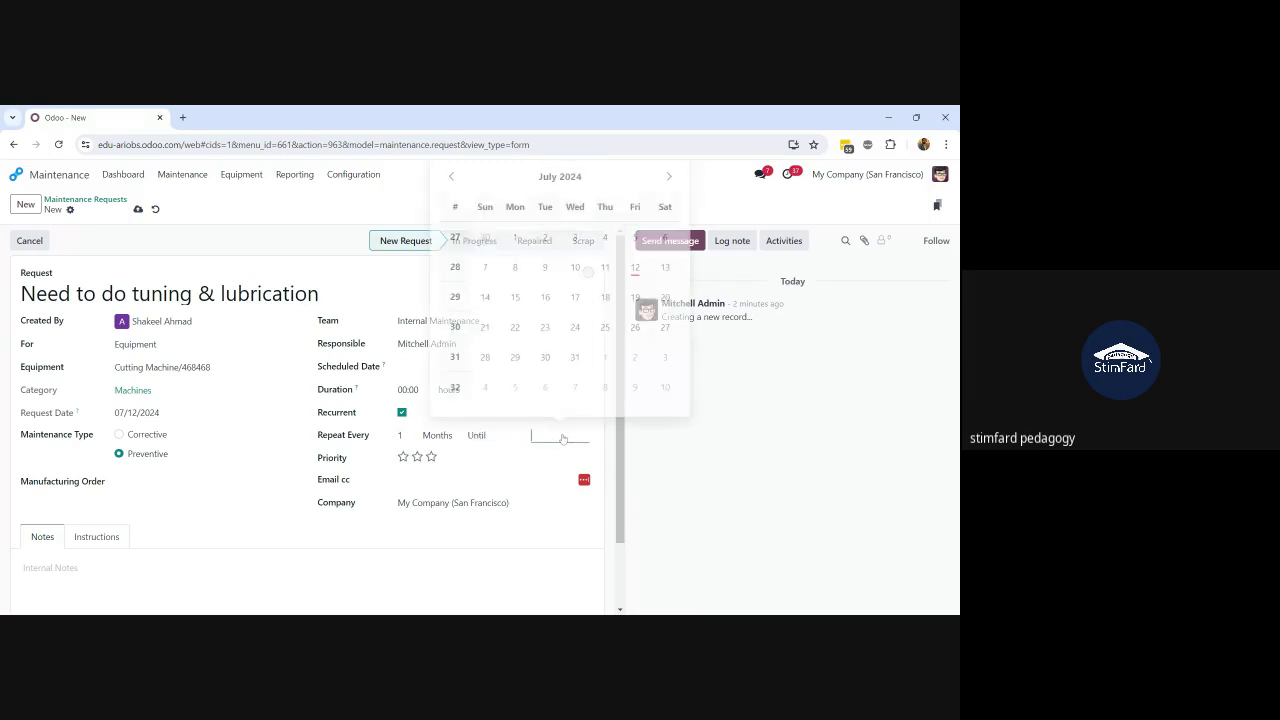
{"action": "left_click", "coordinate": [669, 187]}
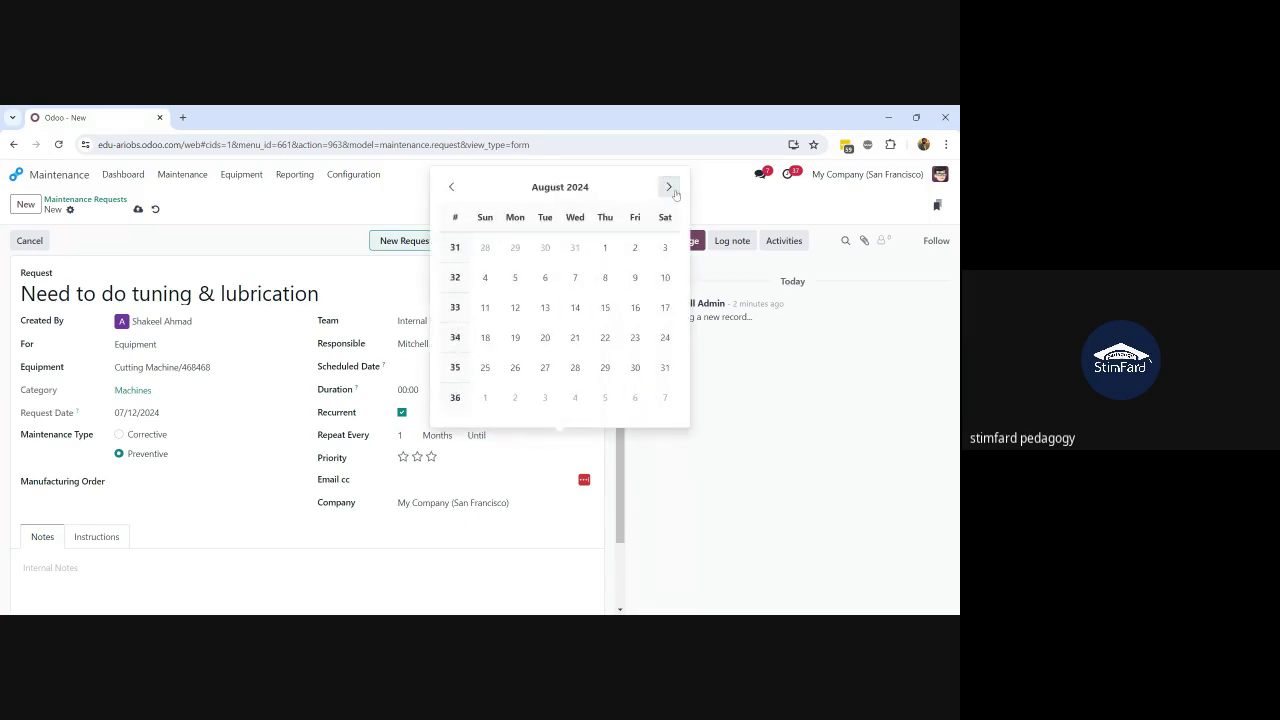
{"action": "left_click", "coordinate": [669, 187]}
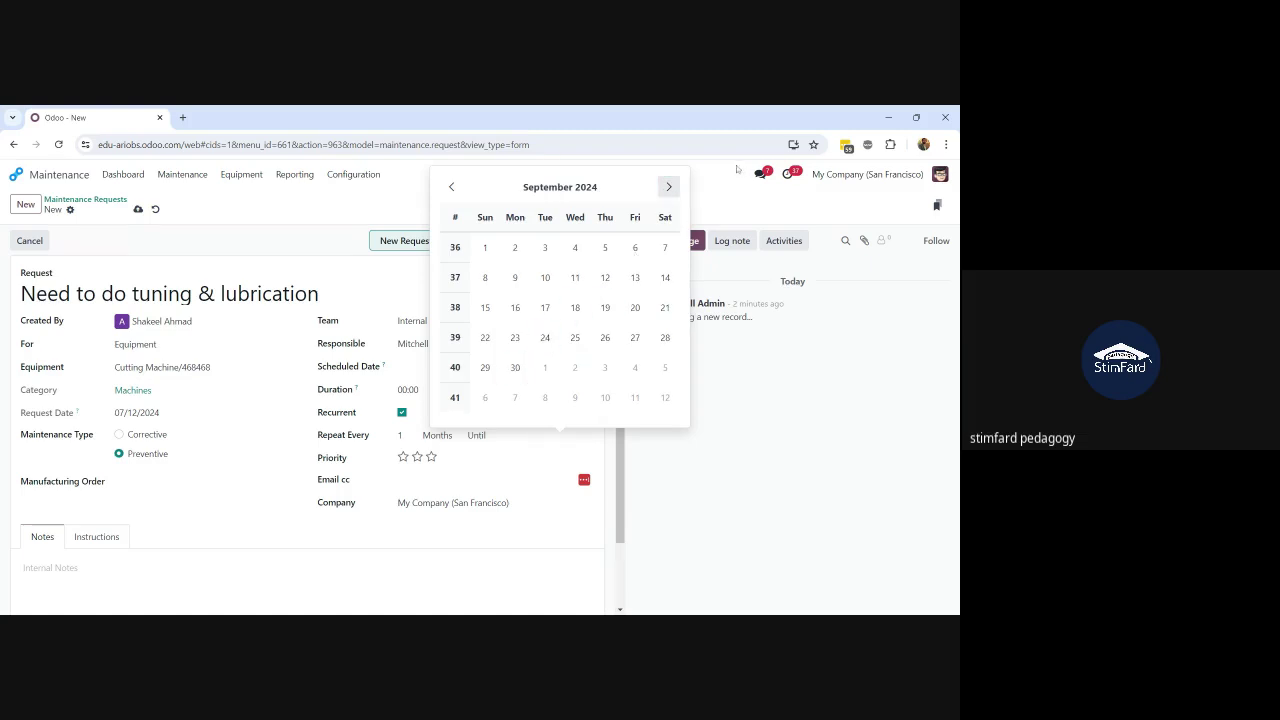
{"action": "left_click", "coordinate": [669, 187]}
{"action": "left_click", "coordinate": [669, 187]}
{"action": "left_click", "coordinate": [669, 187]}
{"action": "left_click", "coordinate": [669, 187]}
{"action": "left_click", "coordinate": [451, 187]}
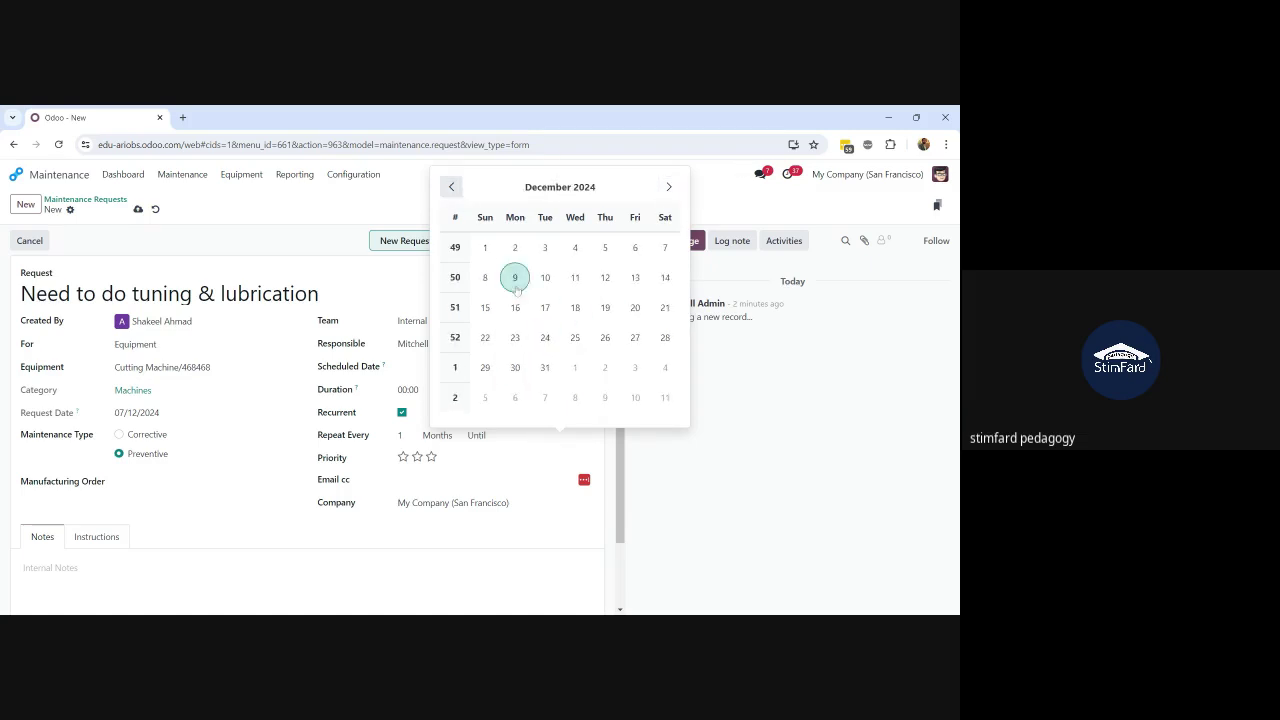
{"action": "left_click", "coordinate": [545, 367]}
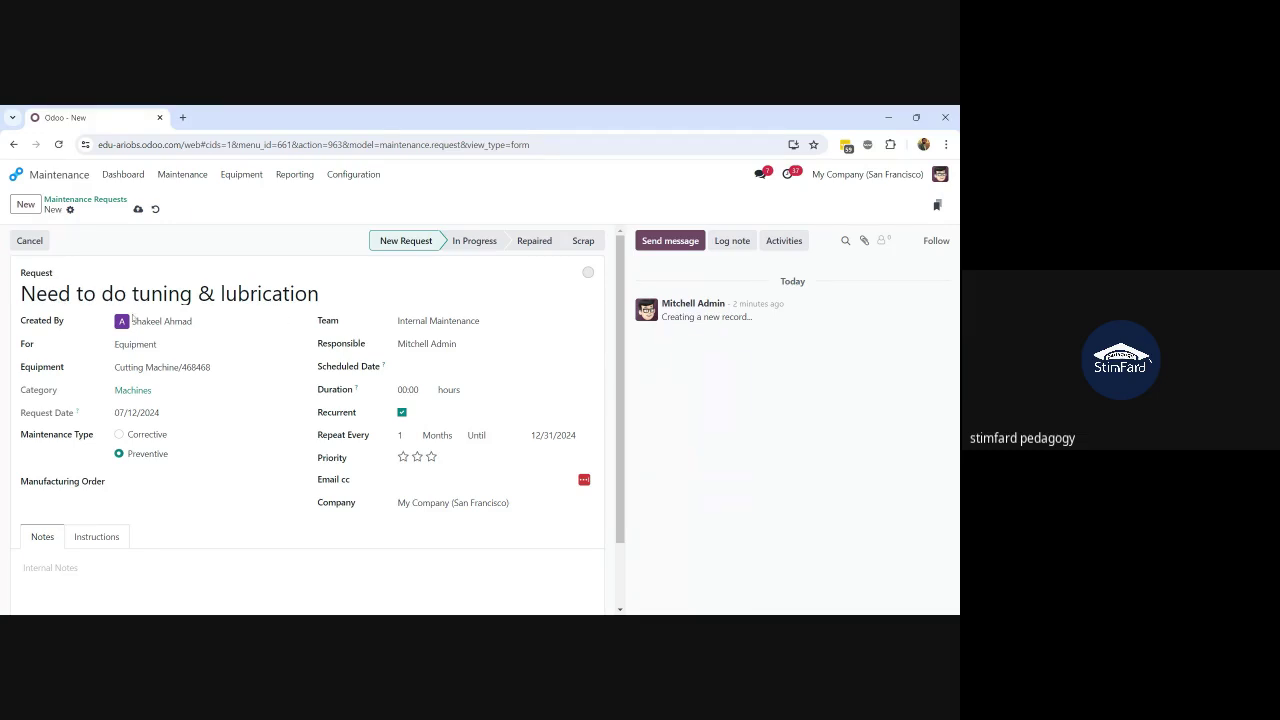
{"action": "left_click", "coordinate": [138, 210]}
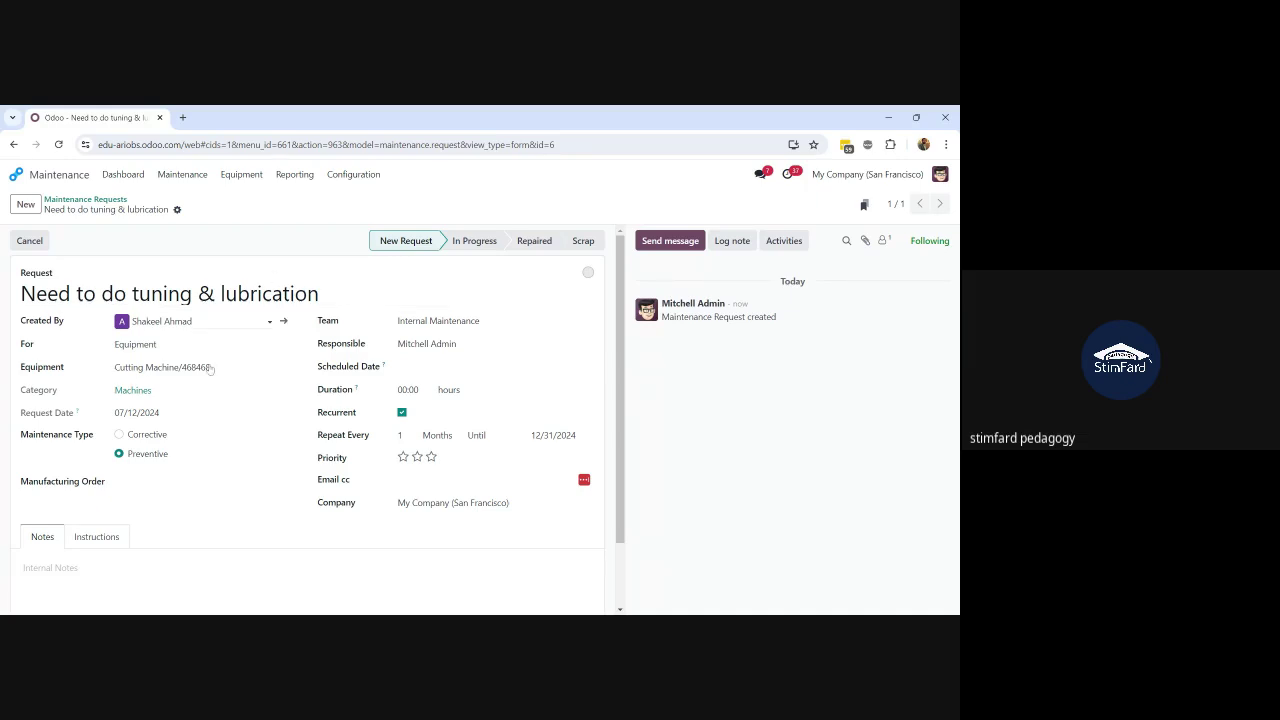
Step: Briefly link WH/MO/00003 and Manual Assembly, then clear the Manufacturing Order and save
{"action": "left_click", "coordinate": [200, 481]}
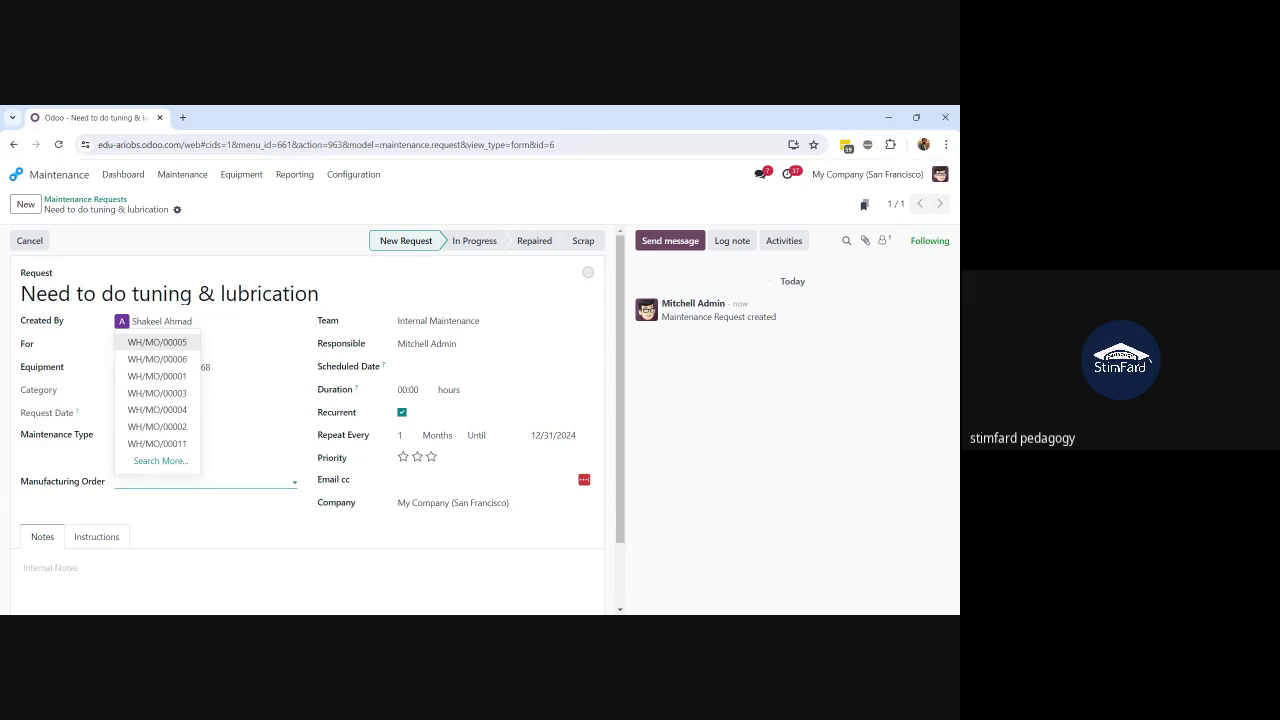
{"action": "key", "text": "alt+Tab"}
{"action": "left_click", "coordinate": [253, 481]}
{"action": "left_click", "coordinate": [182, 505]}
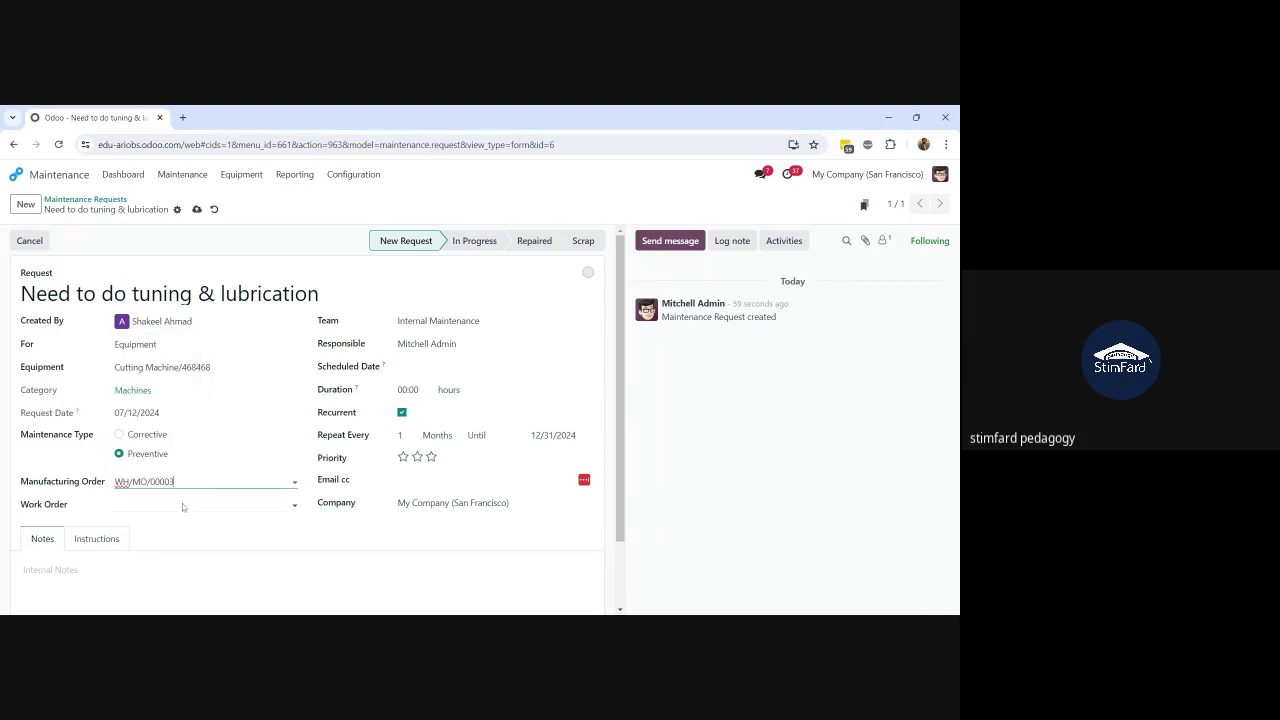
{"action": "left_click", "coordinate": [182, 504]}
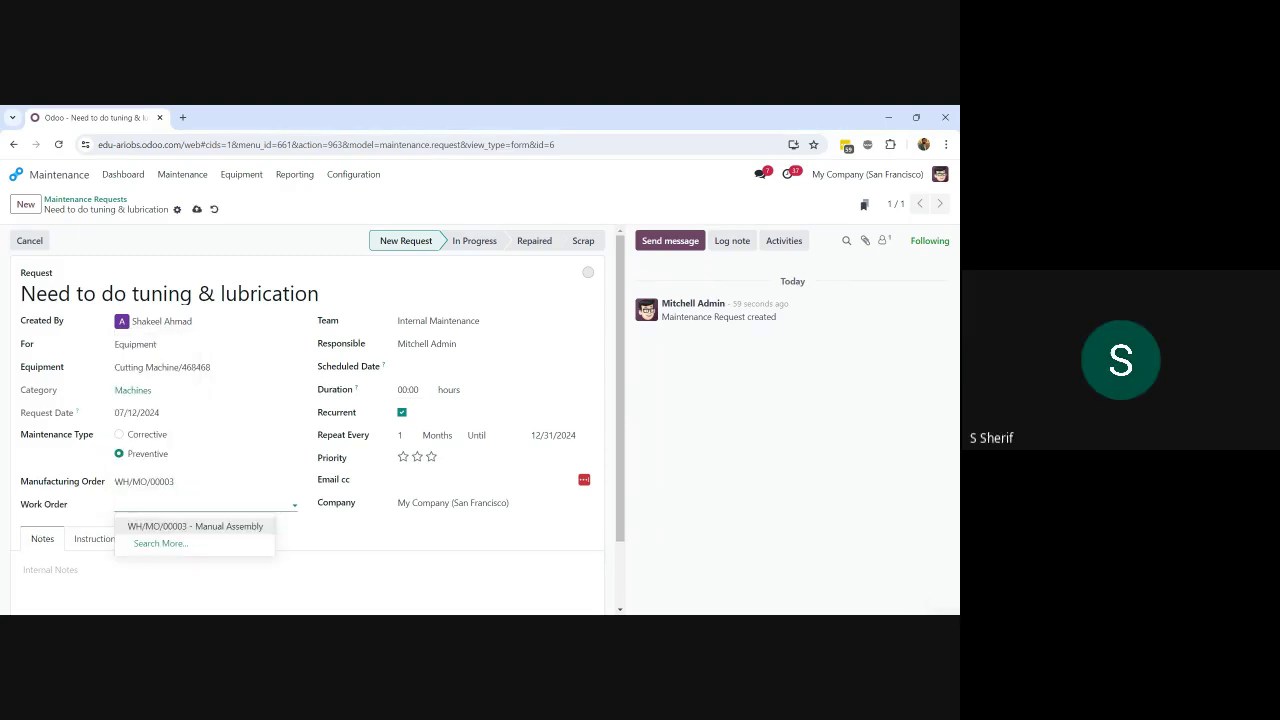
{"action": "left_click", "coordinate": [188, 528]}
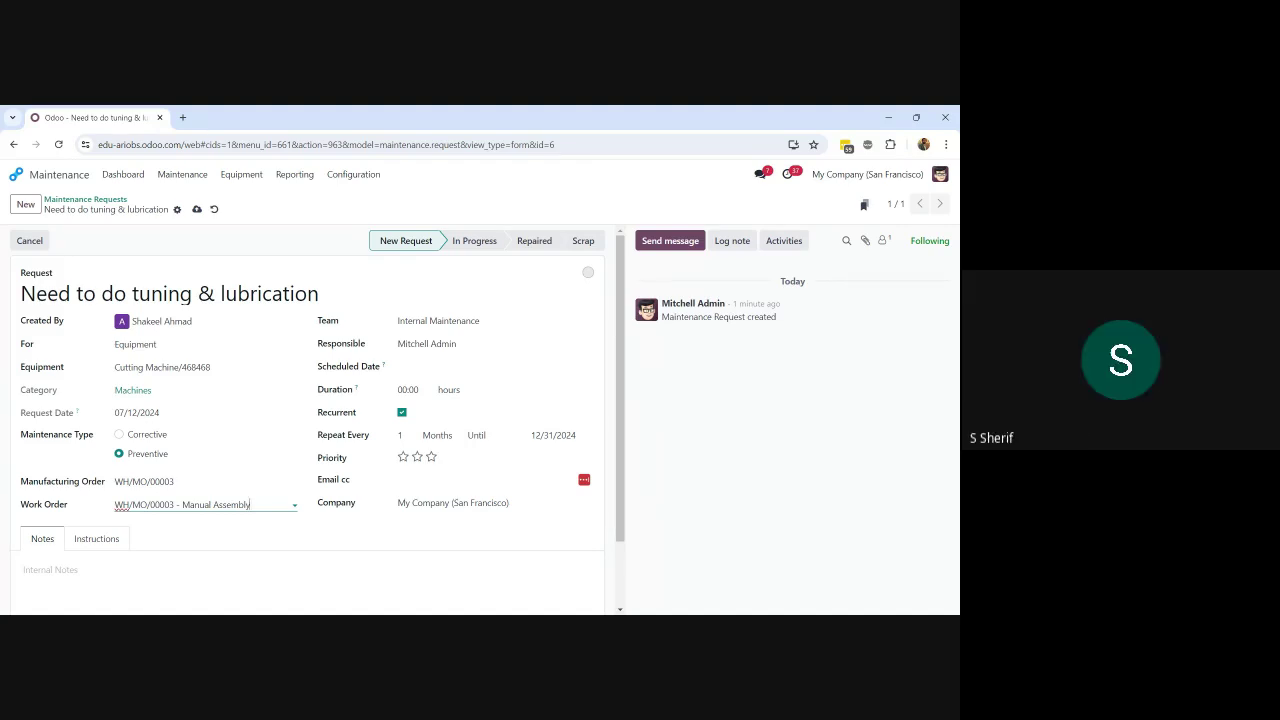
{"action": "left_click", "coordinate": [145, 482]}
{"action": "key", "text": "BackSpace"}
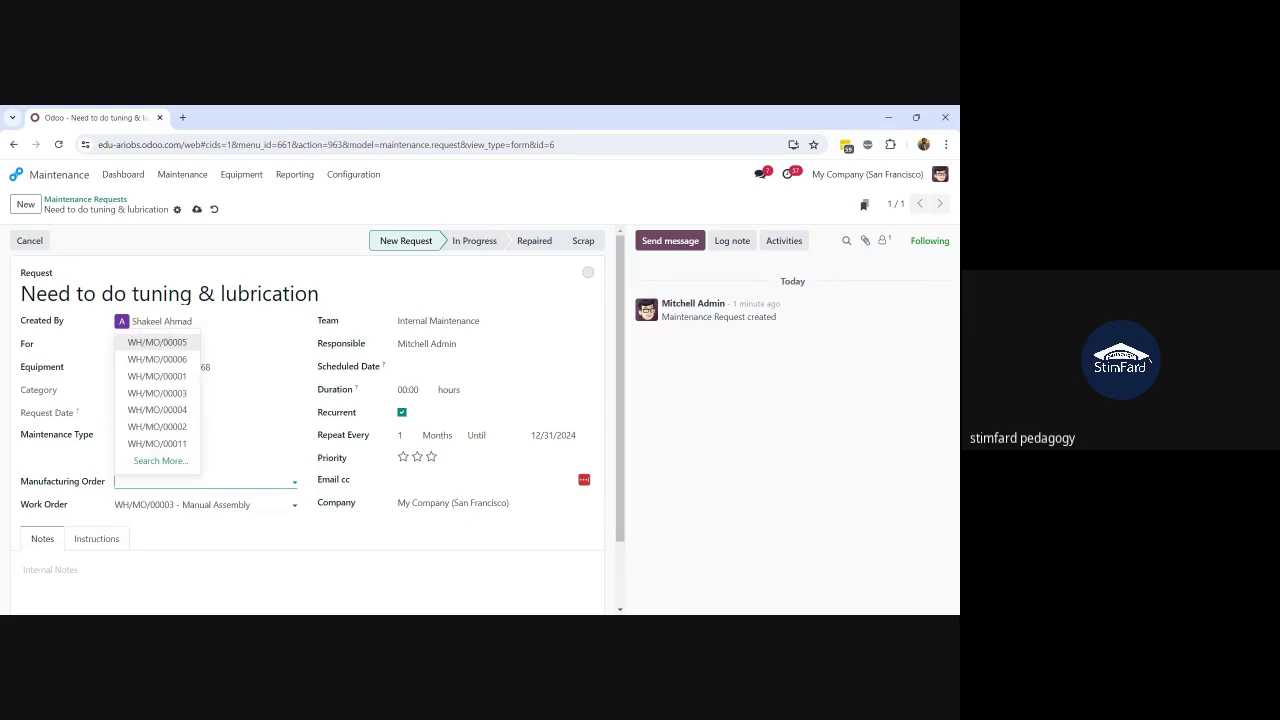
{"action": "left_click", "coordinate": [240, 507]}
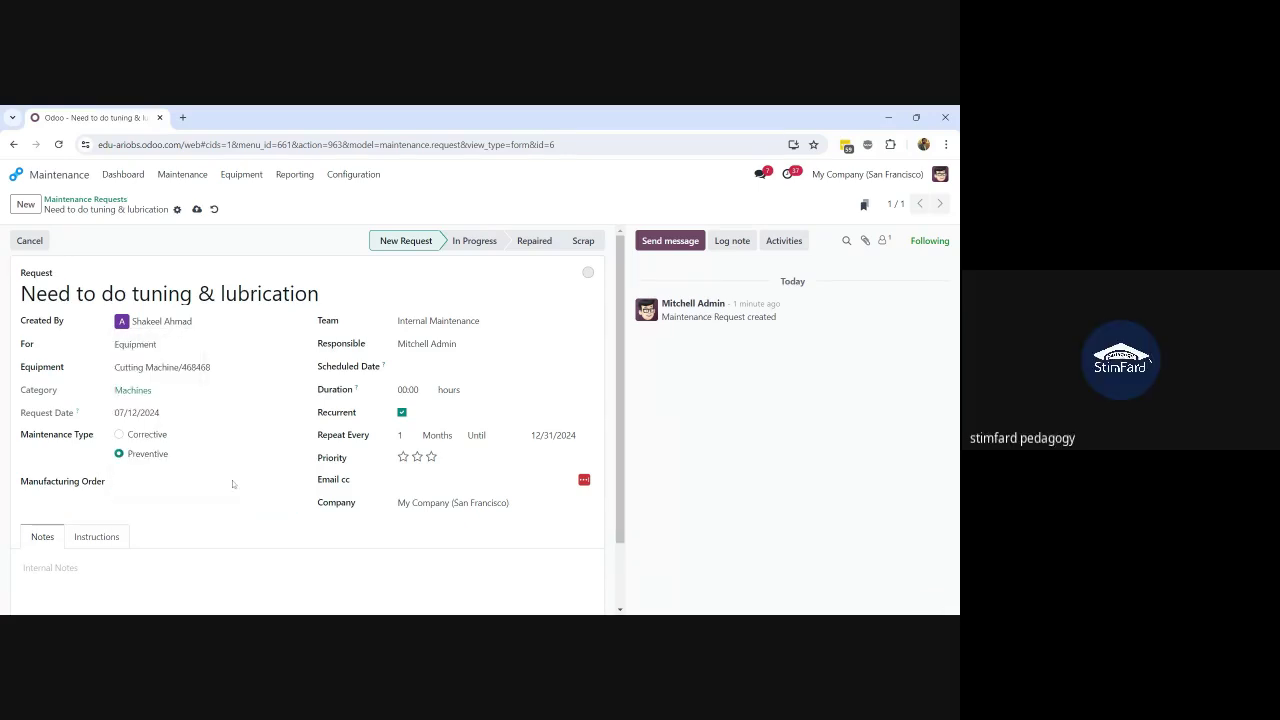
{"action": "left_click", "coordinate": [196, 210]}
Step: Start the request's Text instructions and turn the first line into a checklist item
{"action": "left_click", "coordinate": [115, 538]}
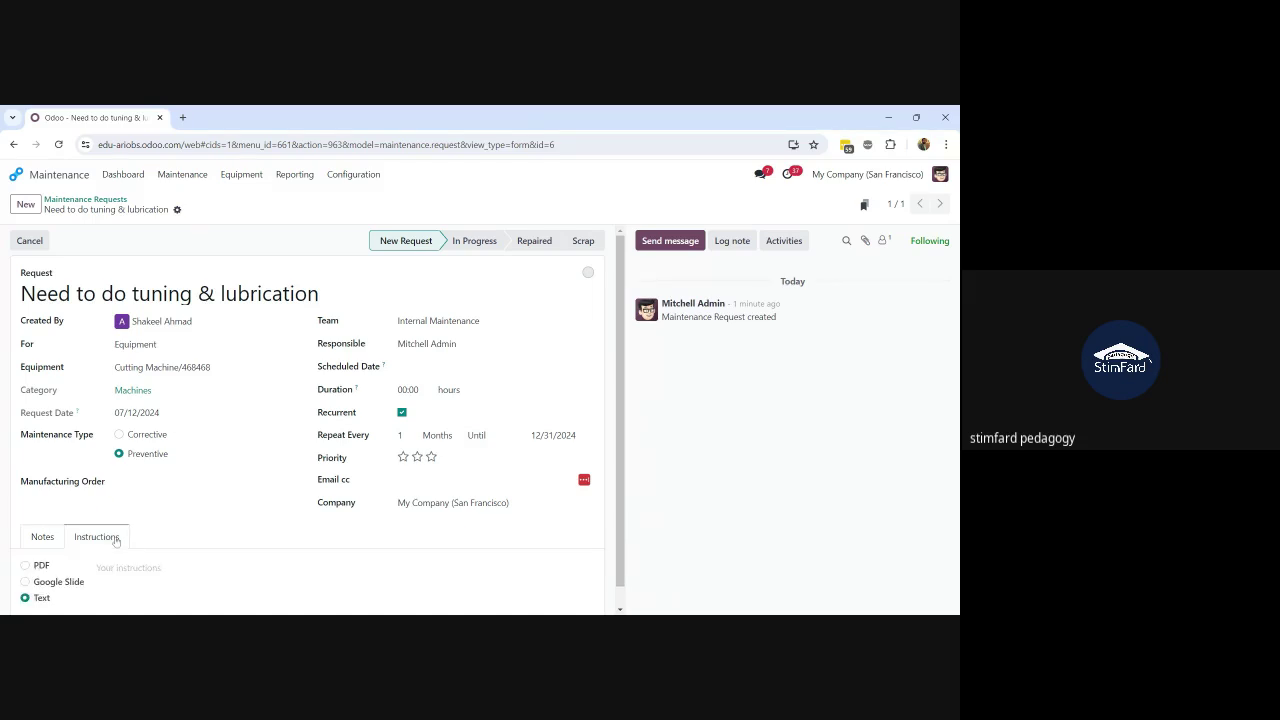
{"action": "scroll", "coordinate": [116, 543], "scroll_direction": "down", "scroll_amount": 1}
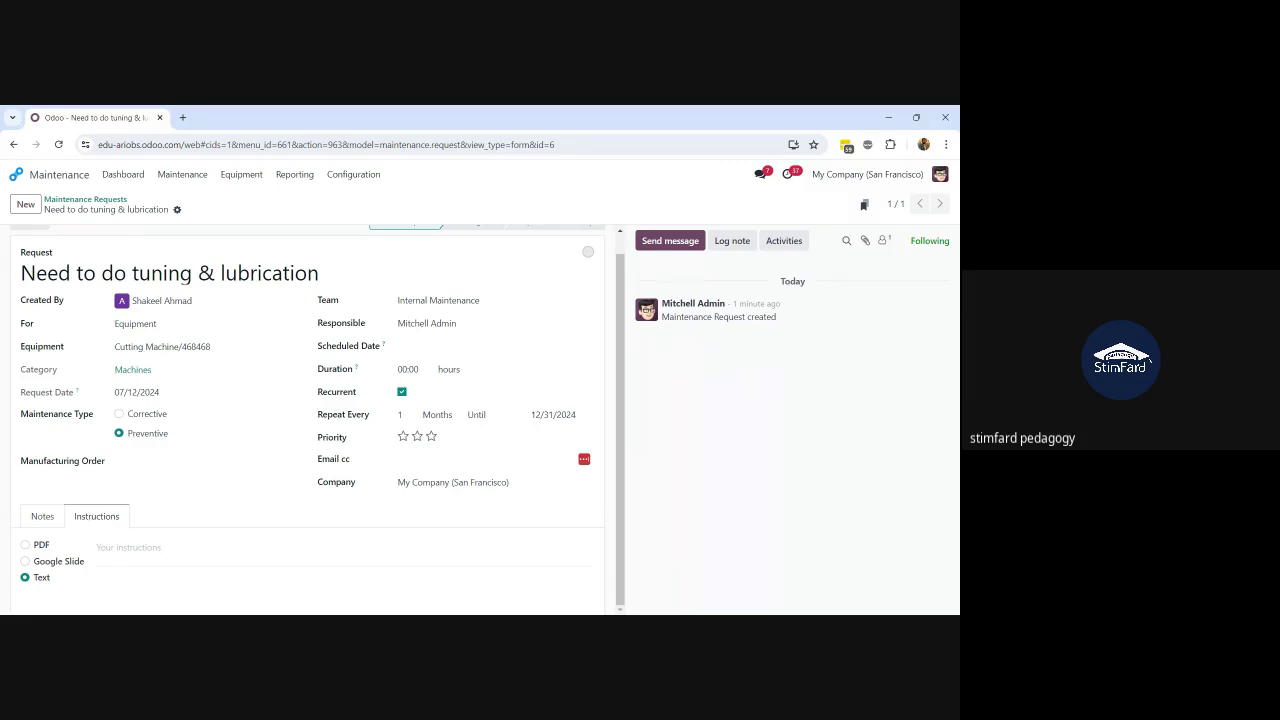
{"action": "left_click", "coordinate": [108, 547]}
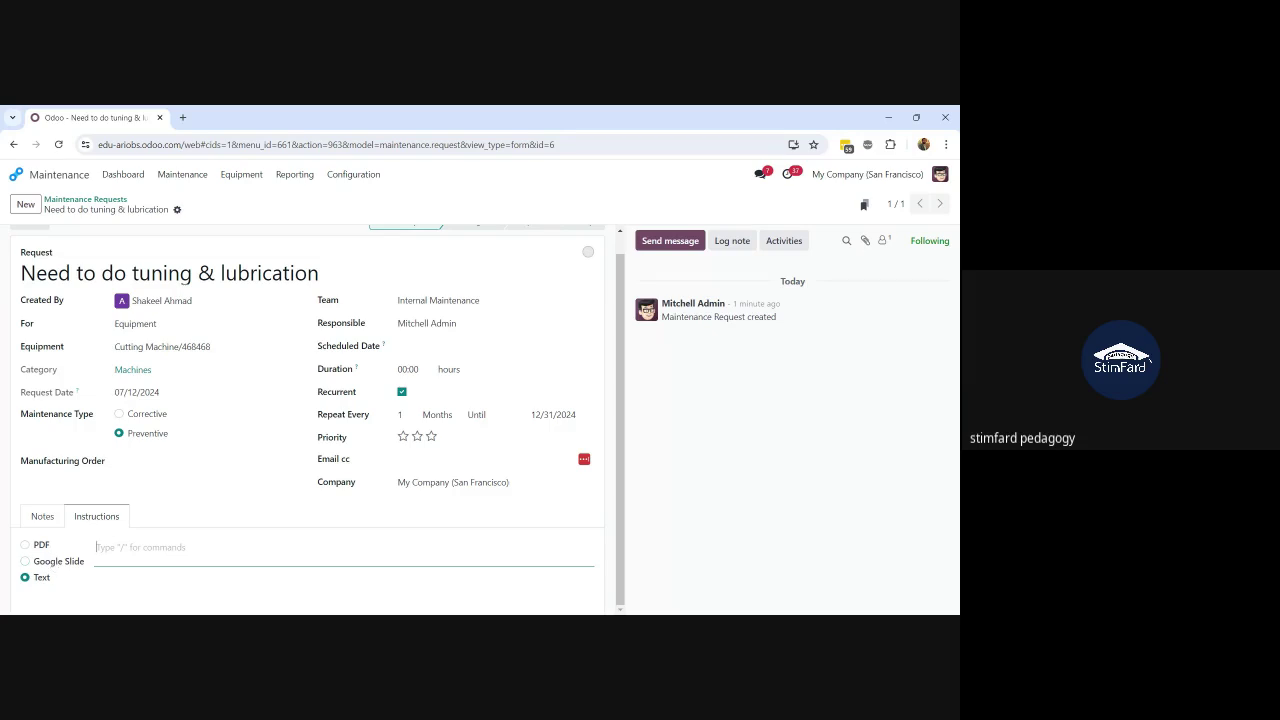
{"action": "type", "text": "/"}
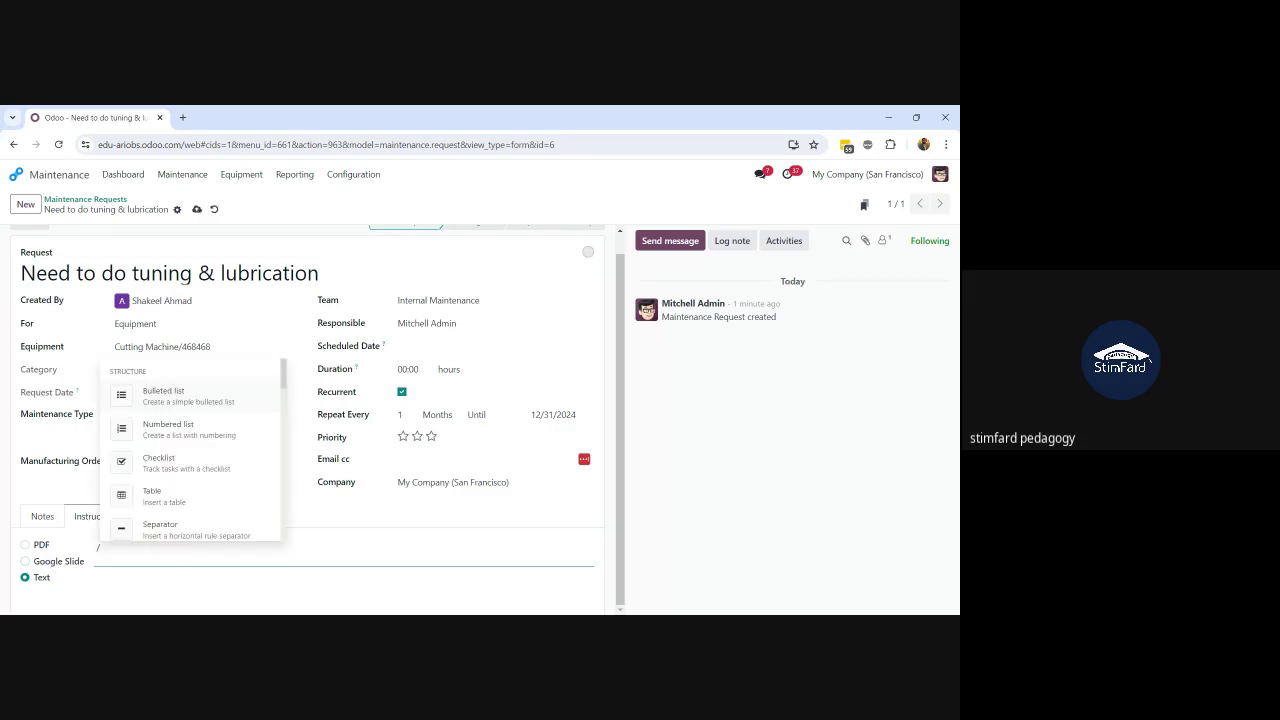
{"action": "key", "text": "BackSpace"}
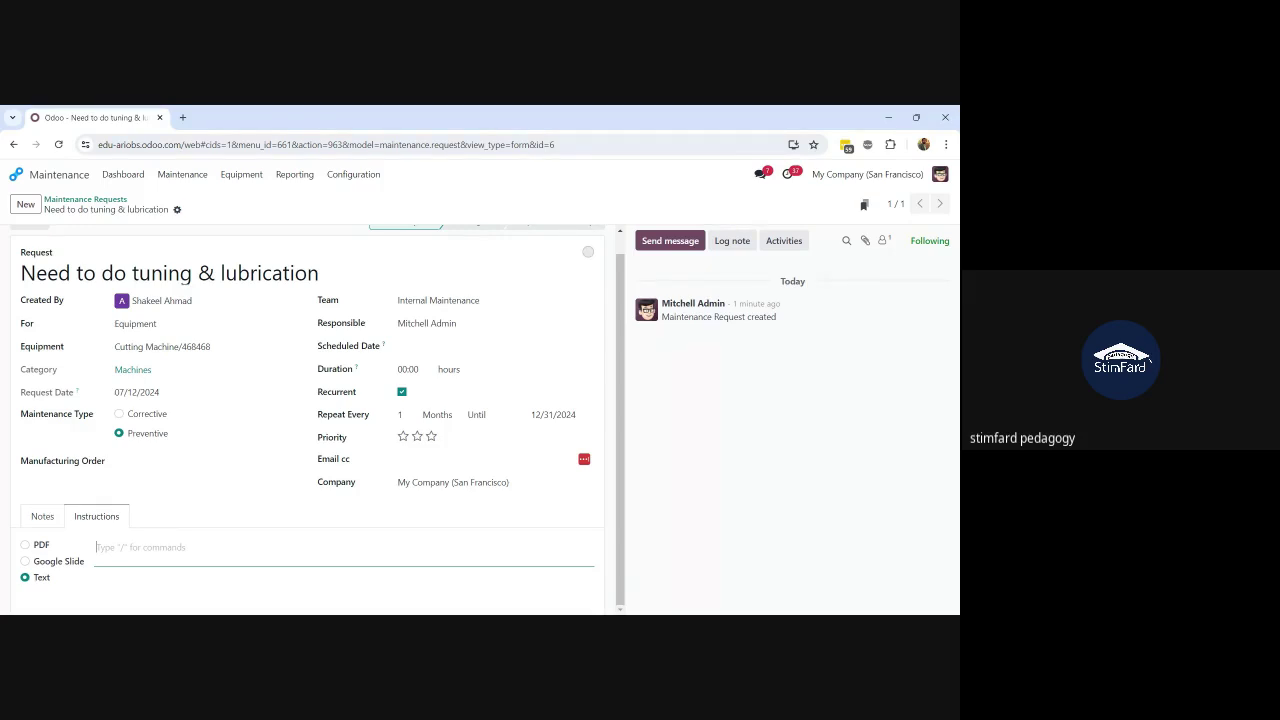
{"action": "type", "text": "/"}
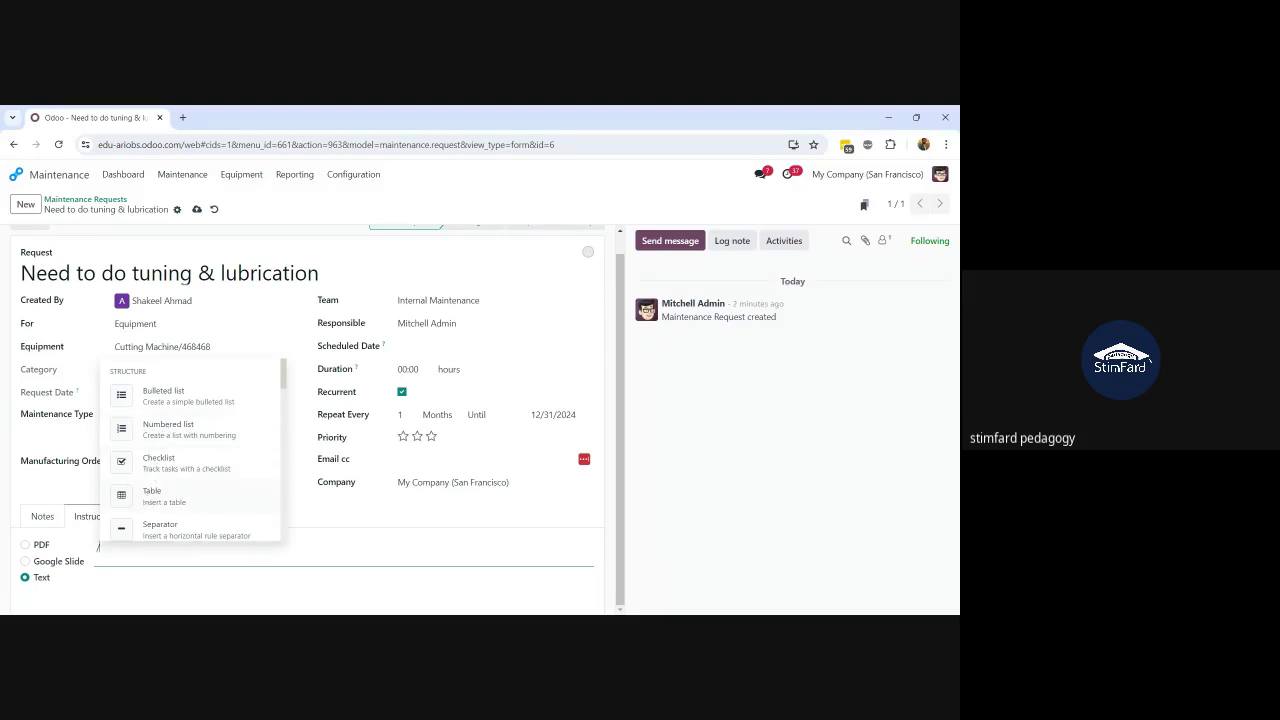
{"action": "key", "text": "BackSpace"}
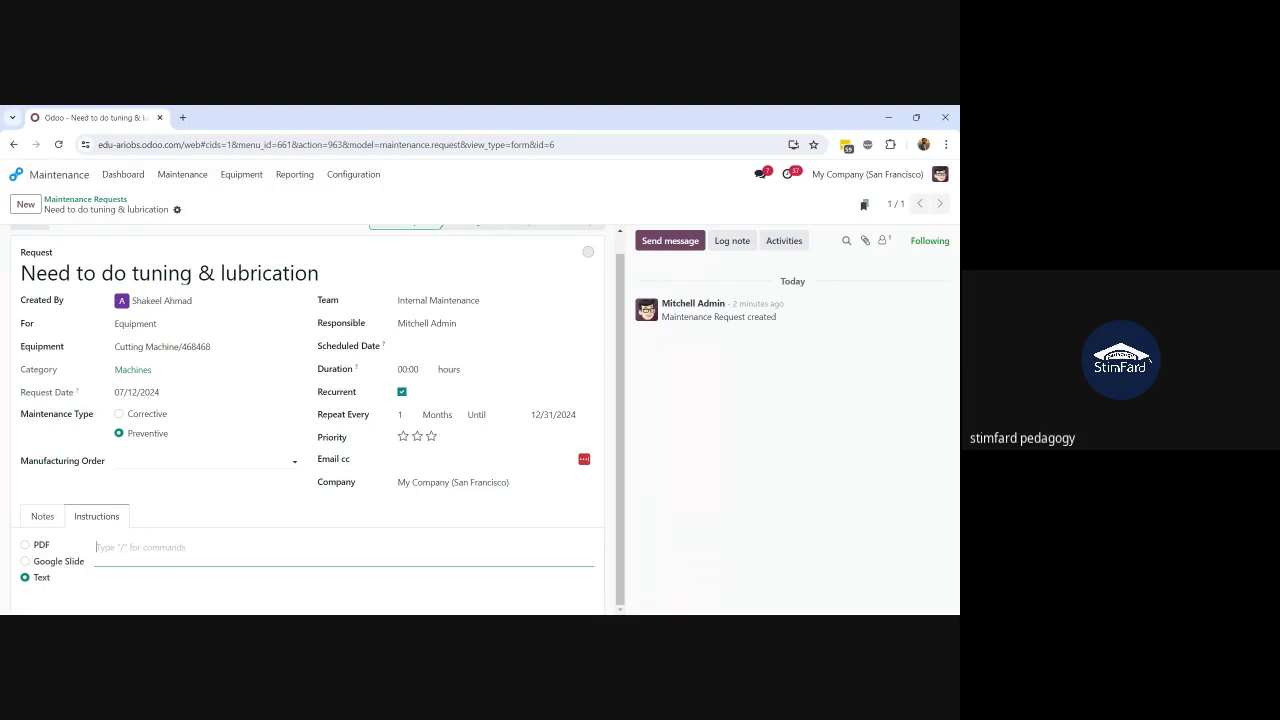
{"action": "type", "text": "check the Oil status"}
{"action": "key", "text": "Return"}
{"action": "key", "text": "BackSpace"}
{"action": "key", "text": "BackSpace"}
{"action": "key", "text": "BackSpace"}
{"action": "key", "text": "BackSpace"}
{"action": "key", "text": "BackSpace"}
{"action": "key", "text": "BackSpace"}
{"action": "key", "text": "BackSpace"}
{"action": "key", "text": "BackSpace"}
{"action": "key", "text": "BackSpace"}
{"action": "key", "text": "BackSpace"}
{"action": "key", "text": "BackSpace"}
{"action": "key", "text": "BackSpace"}
{"action": "key", "text": "BackSpace"}
{"action": "key", "text": "BackSpace"}
{"action": "key", "text": "BackSpace"}
{"action": "key", "text": "BackSpace"}
{"action": "key", "text": "BackSpace"}
{"action": "key", "text": "BackSpace"}
{"action": "key", "text": "BackSpace"}
{"action": "key", "text": "BackSpace"}
{"action": "key", "text": "BackSpace"}
{"action": "type", "text": "/"}
{"action": "left_click", "coordinate": [158, 468]}
Step: Enter checklist items: Check the oil status, Note down the Machine Reading, Clean the Surface
{"action": "type", "text": "Check the oil status"}
{"action": "key", "text": "Return"}
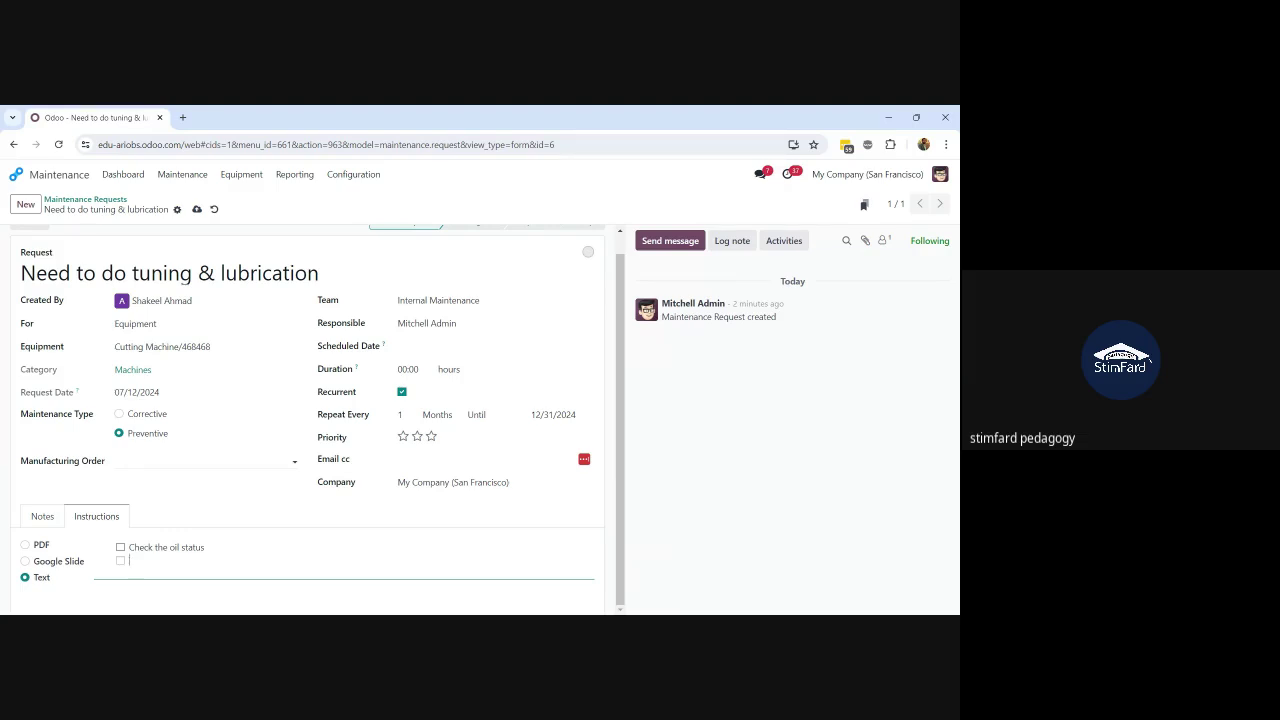
{"action": "type", "text": "Note down the"}
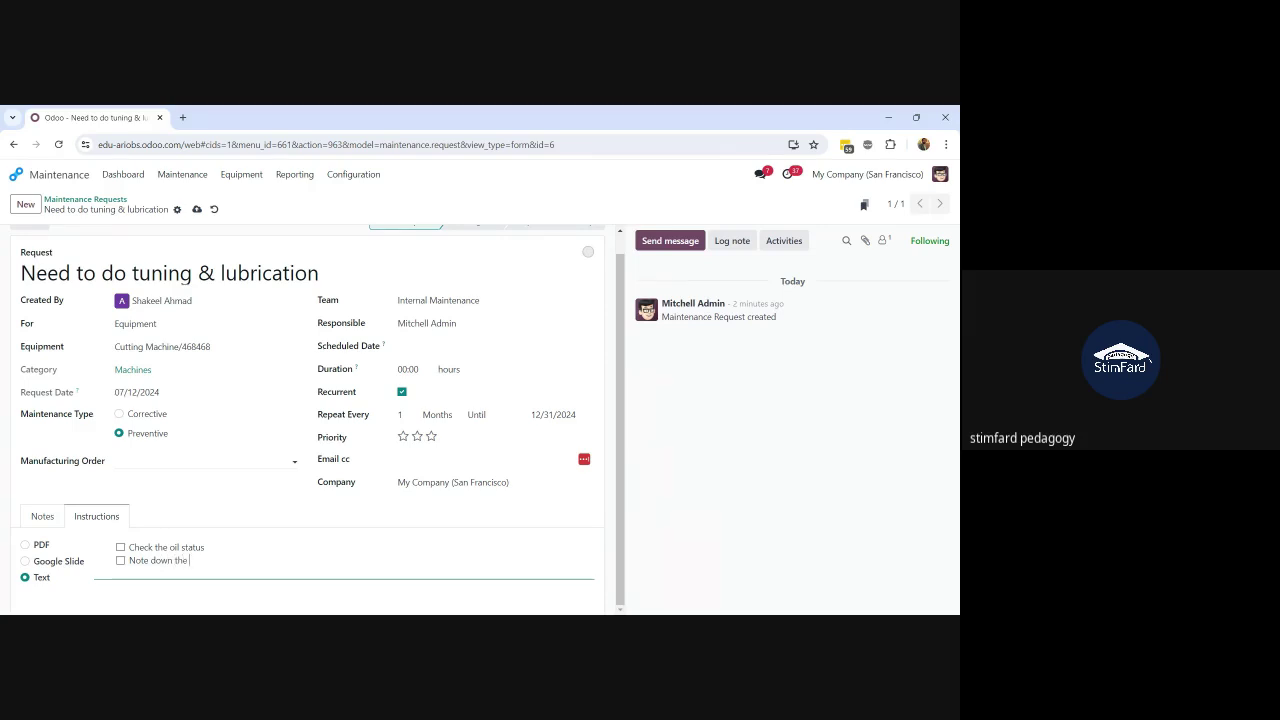
{"action": "type", "text": " MAchine Read"}
{"action": "type", "text": "ibng"}
{"action": "key", "text": "BackSpace"}
{"action": "key", "text": "BackSpace"}
{"action": "key", "text": "BackSpace"}
{"action": "type", "text": "ng"}
{"action": "key", "text": "BackSpace"}
{"action": "type", "text": "a"}
{"action": "key", "text": "End"}
{"action": "key", "text": "Return"}
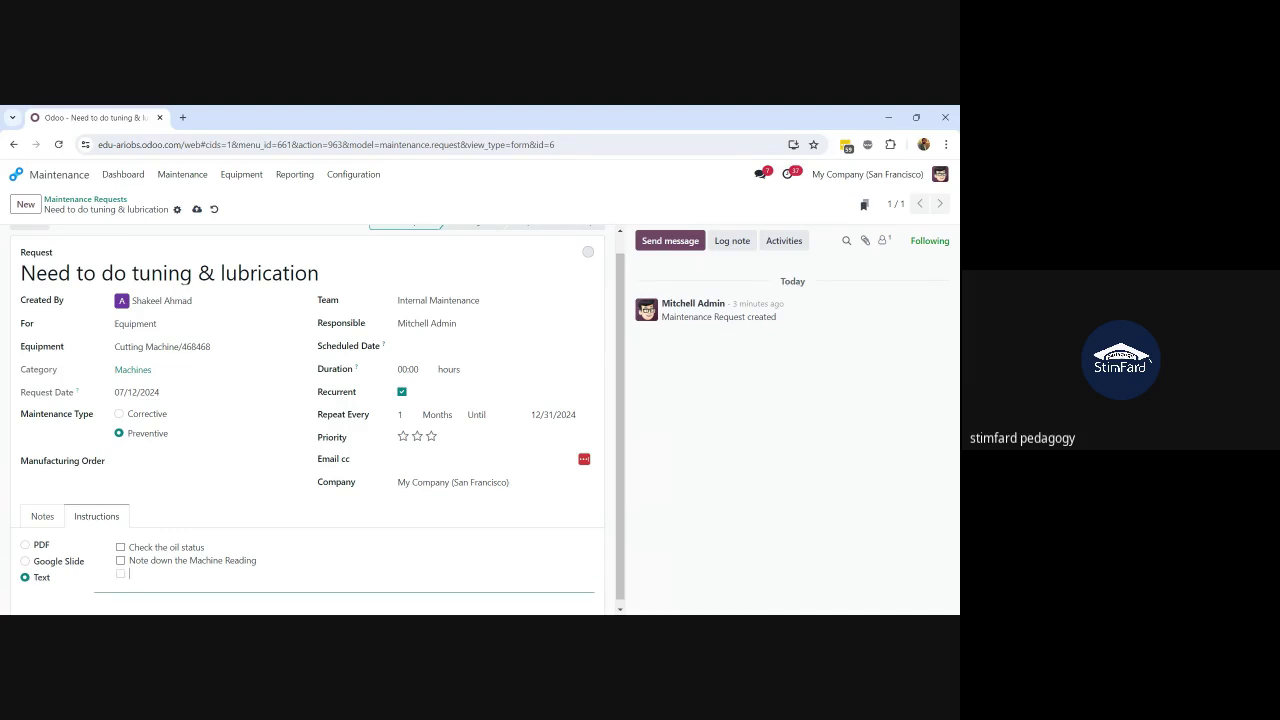
{"action": "type", "text": "Clean the Surface"}
Step: Save the request with its instructions checklist
{"action": "left_click", "coordinate": [196, 209]}
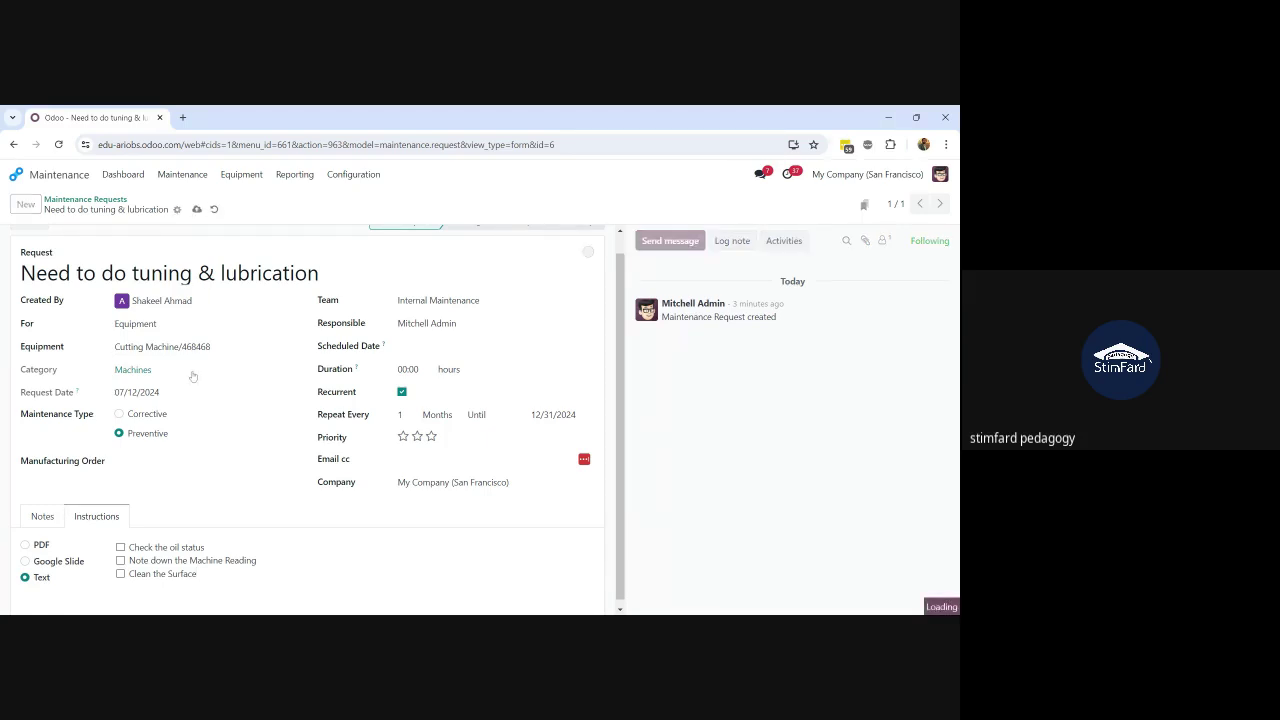
{"action": "scroll", "coordinate": [193, 376], "scroll_direction": "up", "scroll_amount": 1}
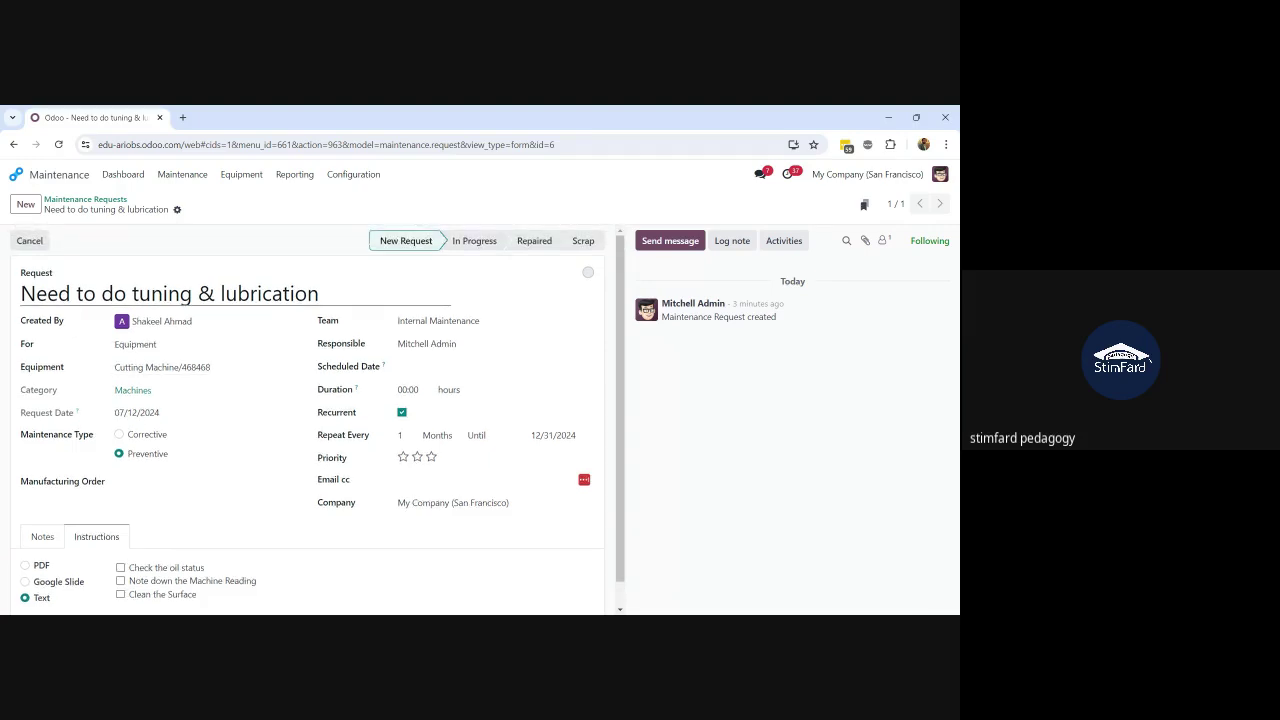
{"action": "scroll", "coordinate": [318, 417], "scroll_direction": "down", "scroll_amount": 1}
{"action": "scroll", "coordinate": [318, 417], "scroll_direction": "up", "scroll_amount": 1}
Step: Move the tuning & lubrication request to In Progress on Internal Maintenance's to-do board
{"action": "left_click", "coordinate": [112, 180]}
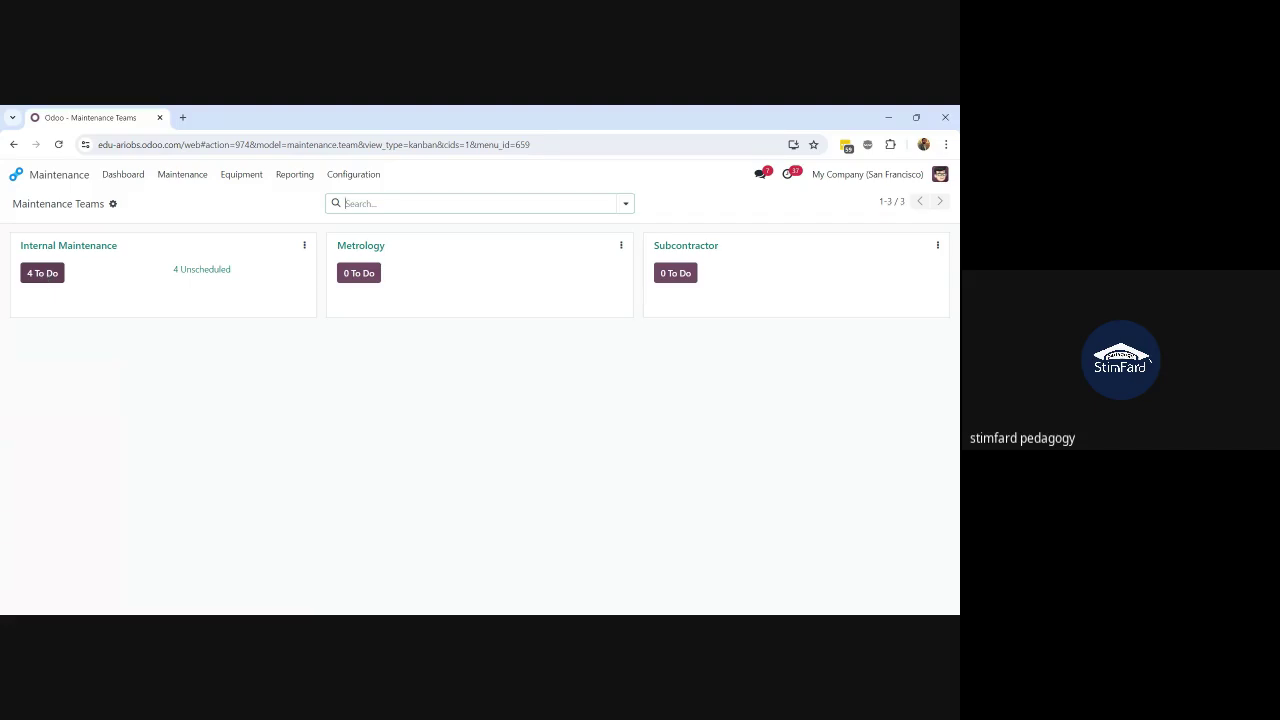
{"action": "left_click", "coordinate": [50, 273]}
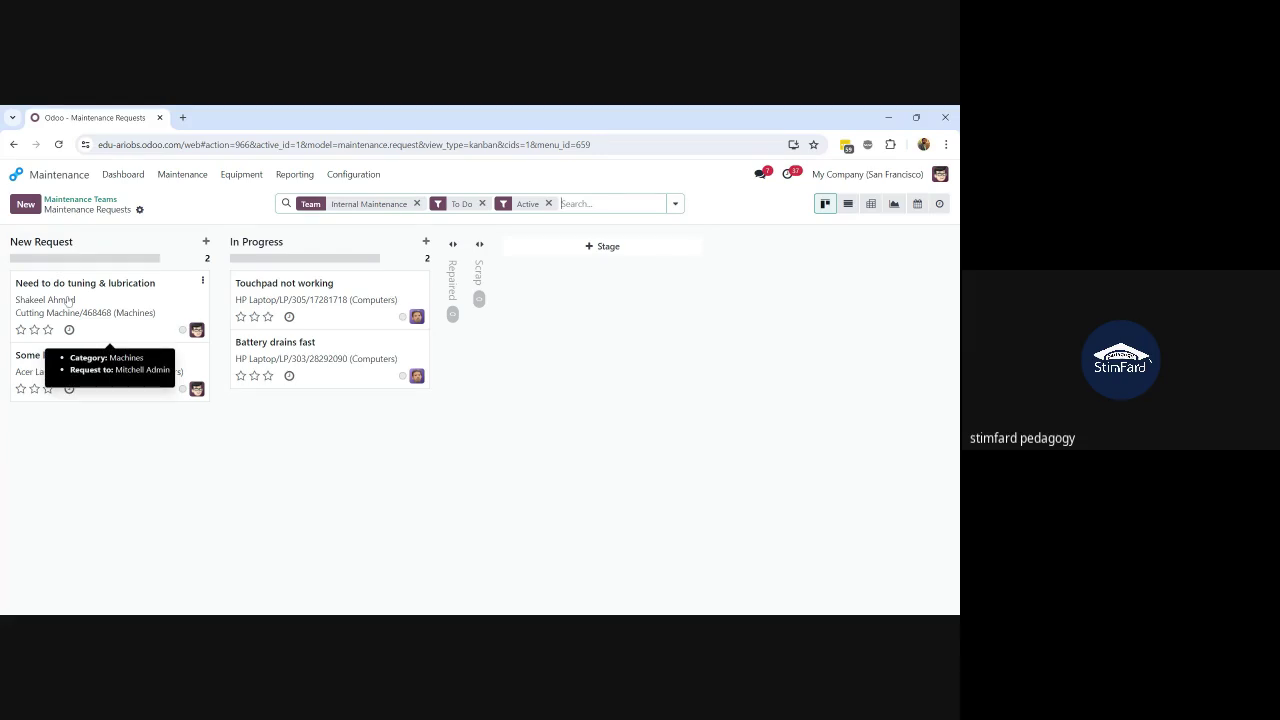
{"action": "left_click_drag", "start_coordinate": [68, 300], "coordinate": [281, 357]}
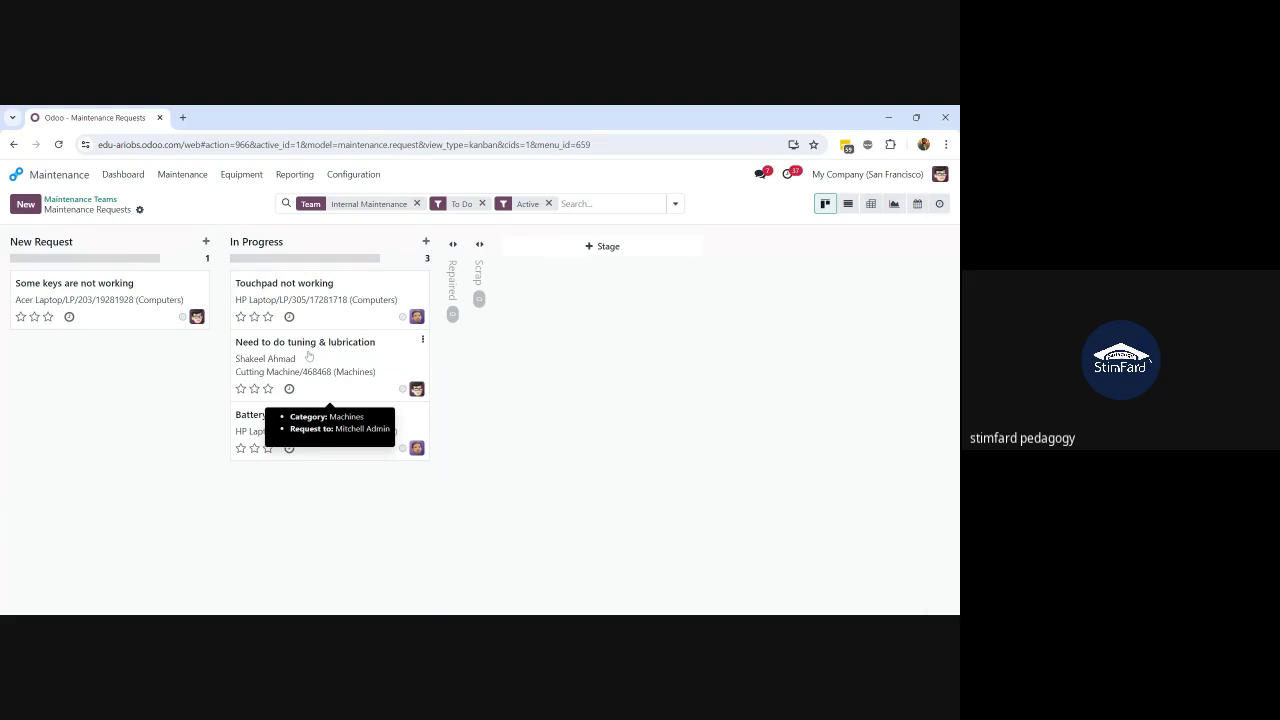
Step: Tick all three checklist items, mark the request Repaired, and return to the requests board
{"action": "left_click", "coordinate": [308, 356]}
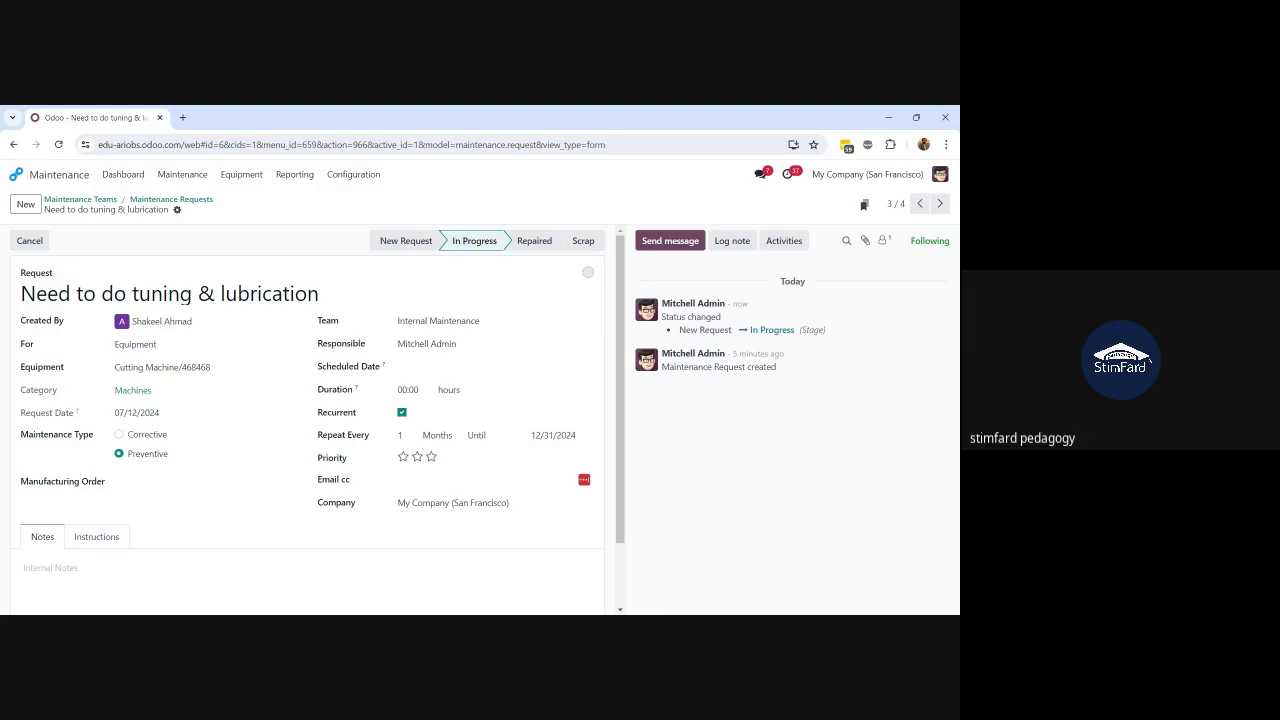
{"action": "left_click", "coordinate": [97, 538]}
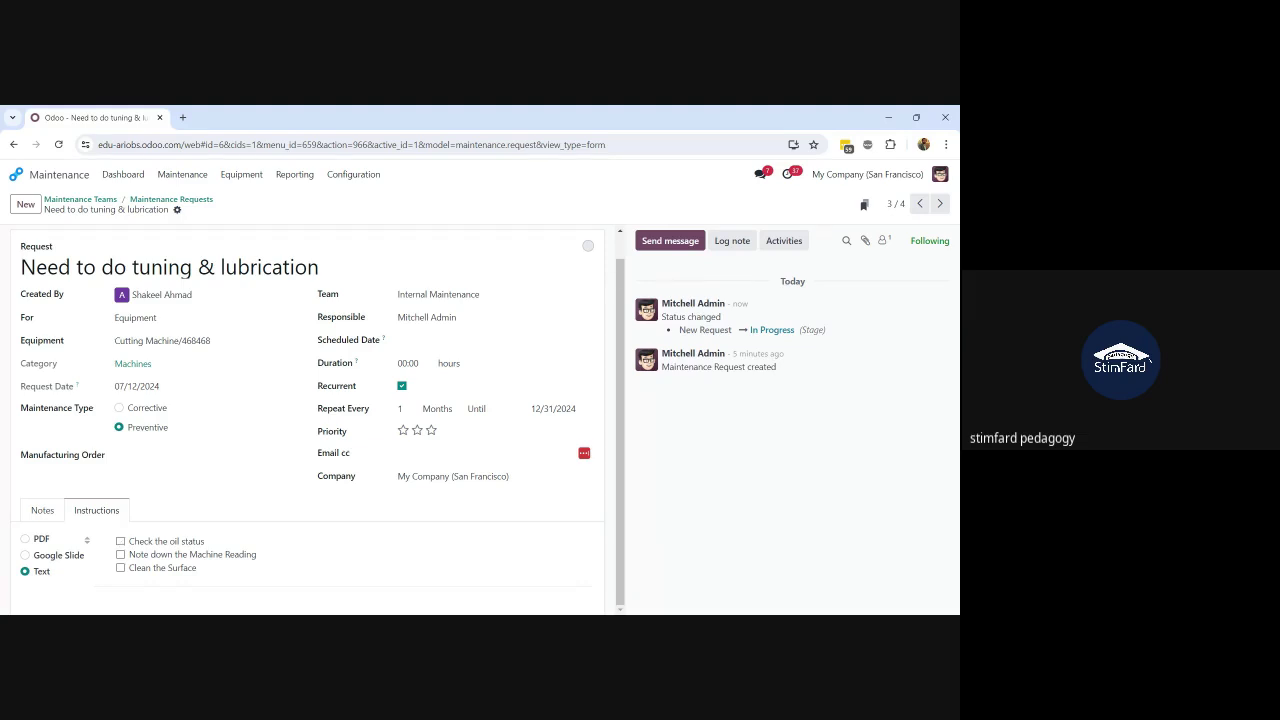
{"action": "left_click", "coordinate": [120, 541]}
{"action": "left_click", "coordinate": [120, 554]}
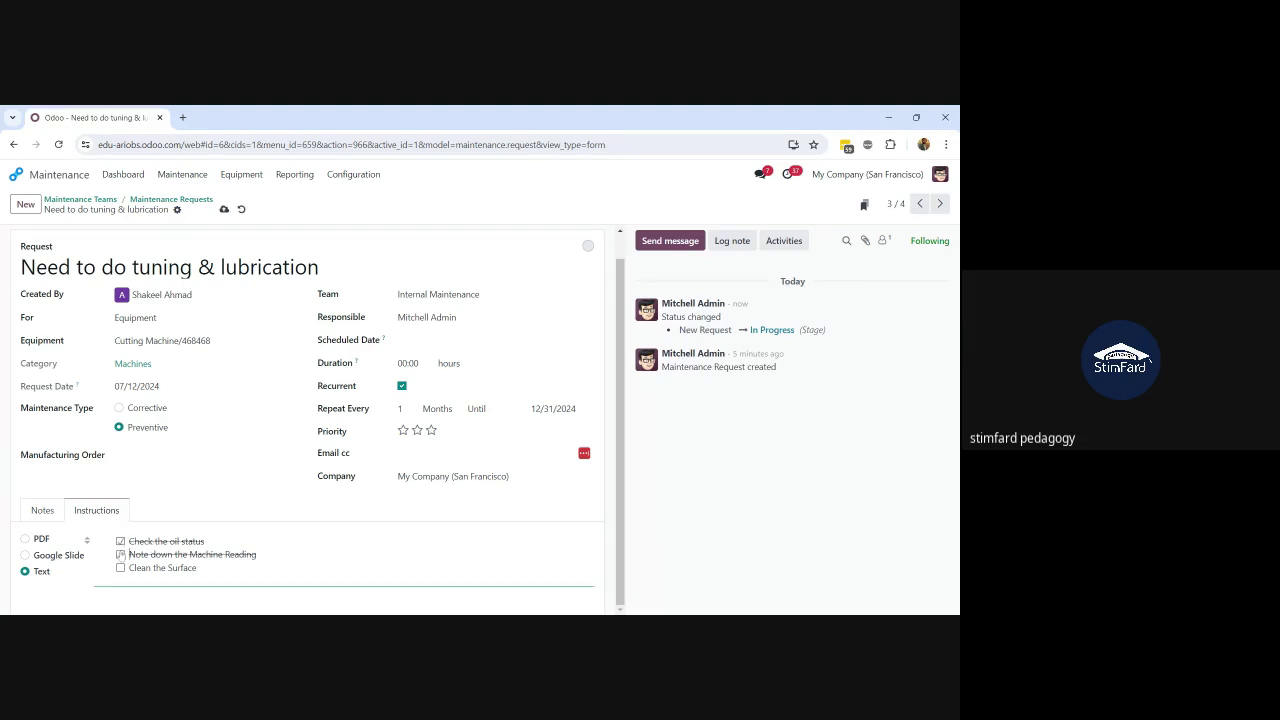
{"action": "left_click", "coordinate": [121, 568]}
{"action": "left_click", "coordinate": [534, 241]}
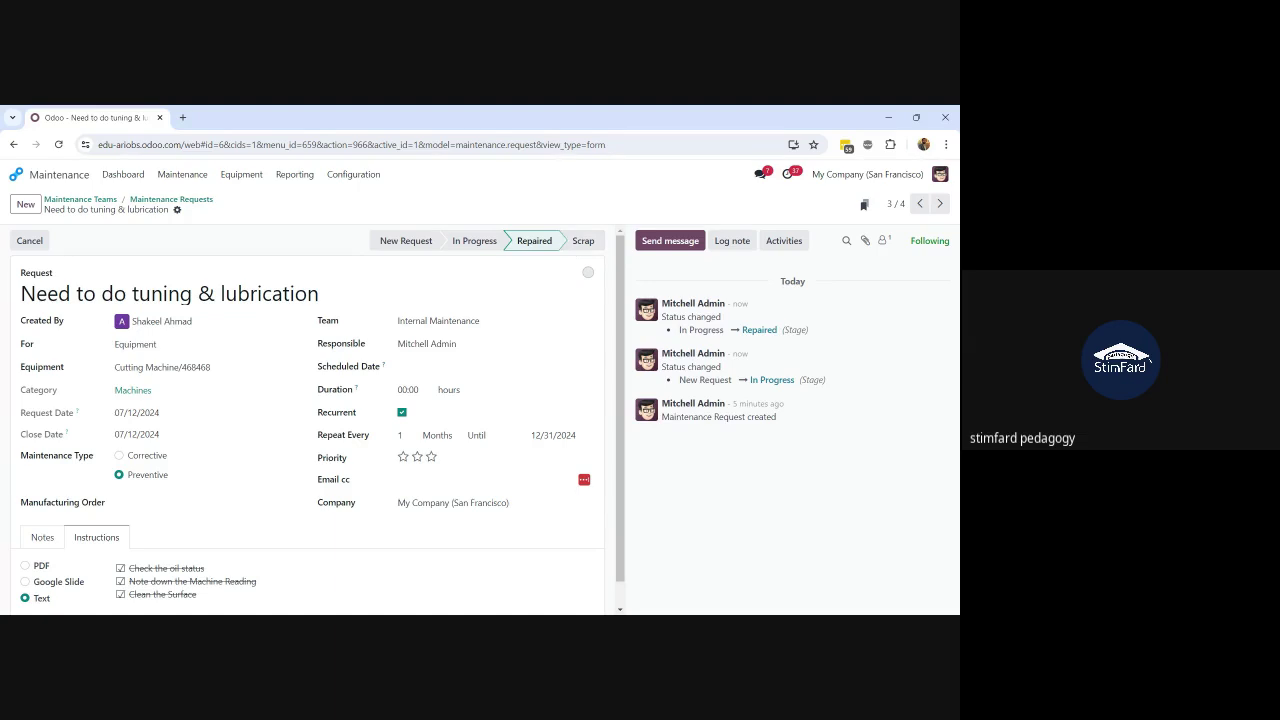
{"action": "left_click", "coordinate": [165, 199]}
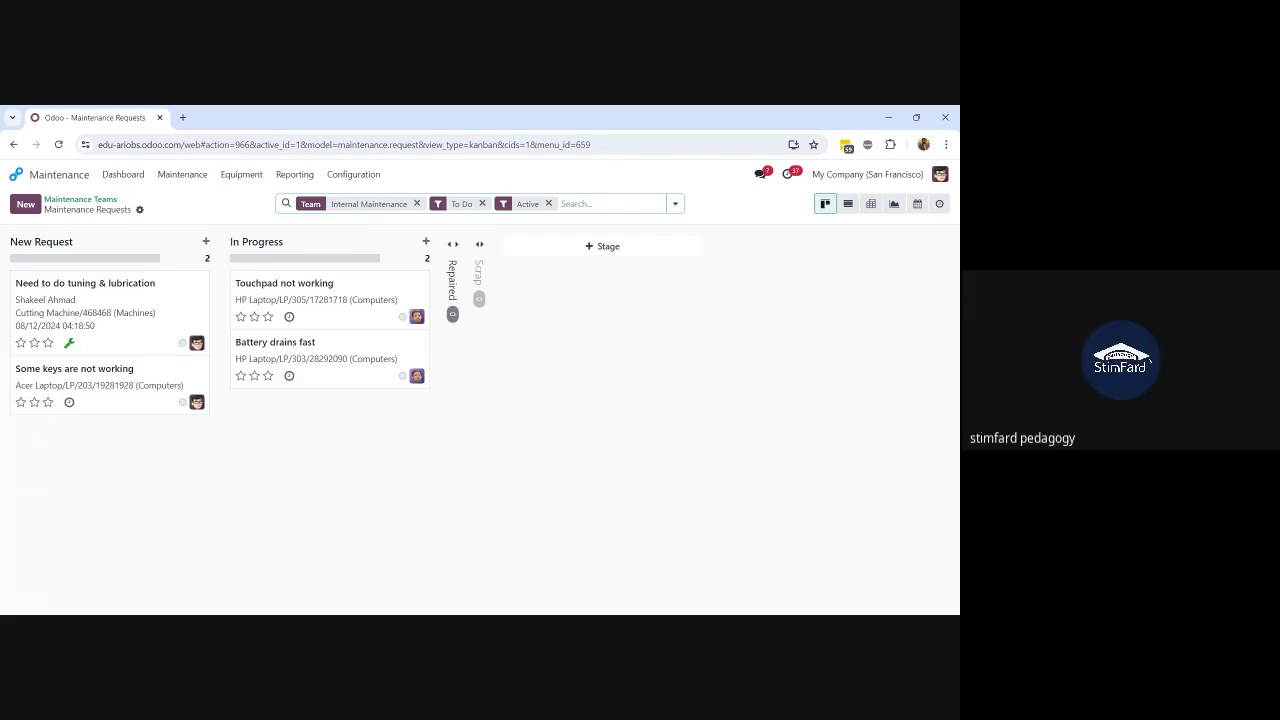
Step: Open the 08/12/2024 recurrence, tick its three checklist items, and move it through In Progress to Repaired
{"action": "left_click", "coordinate": [163, 315]}
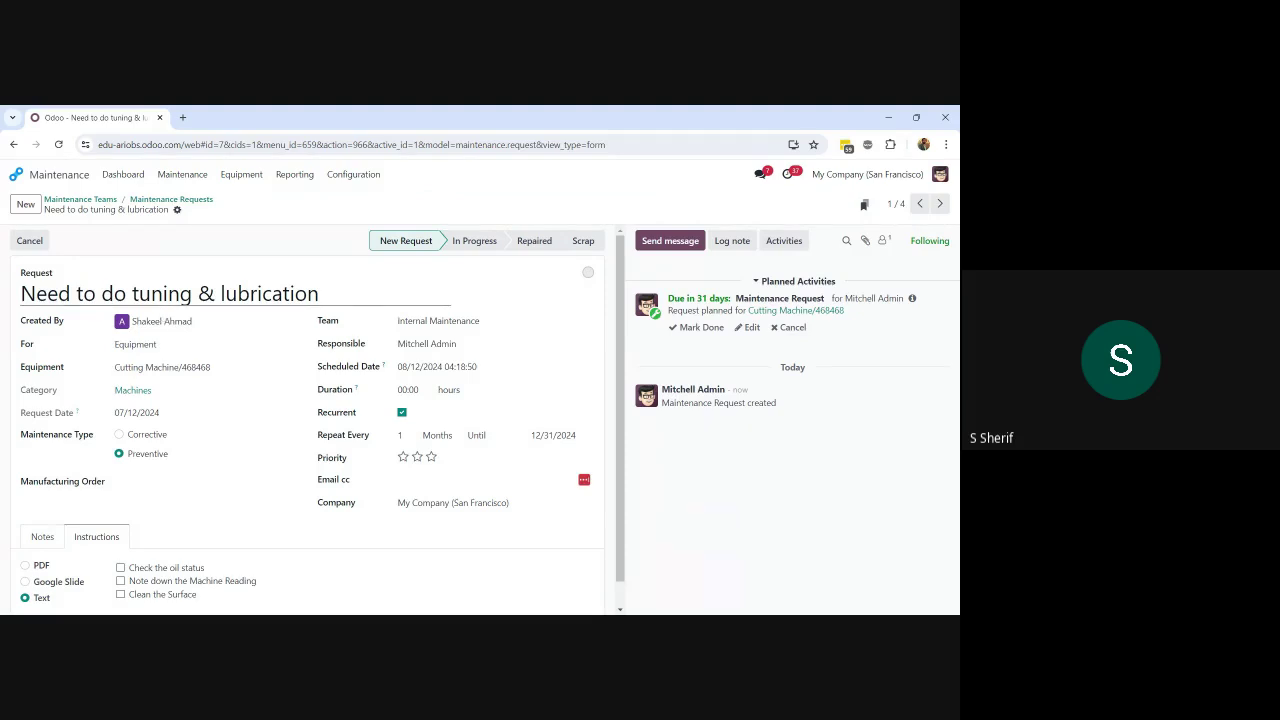
{"action": "left_click", "coordinate": [120, 567]}
{"action": "left_click", "coordinate": [120, 580]}
{"action": "left_click", "coordinate": [120, 594]}
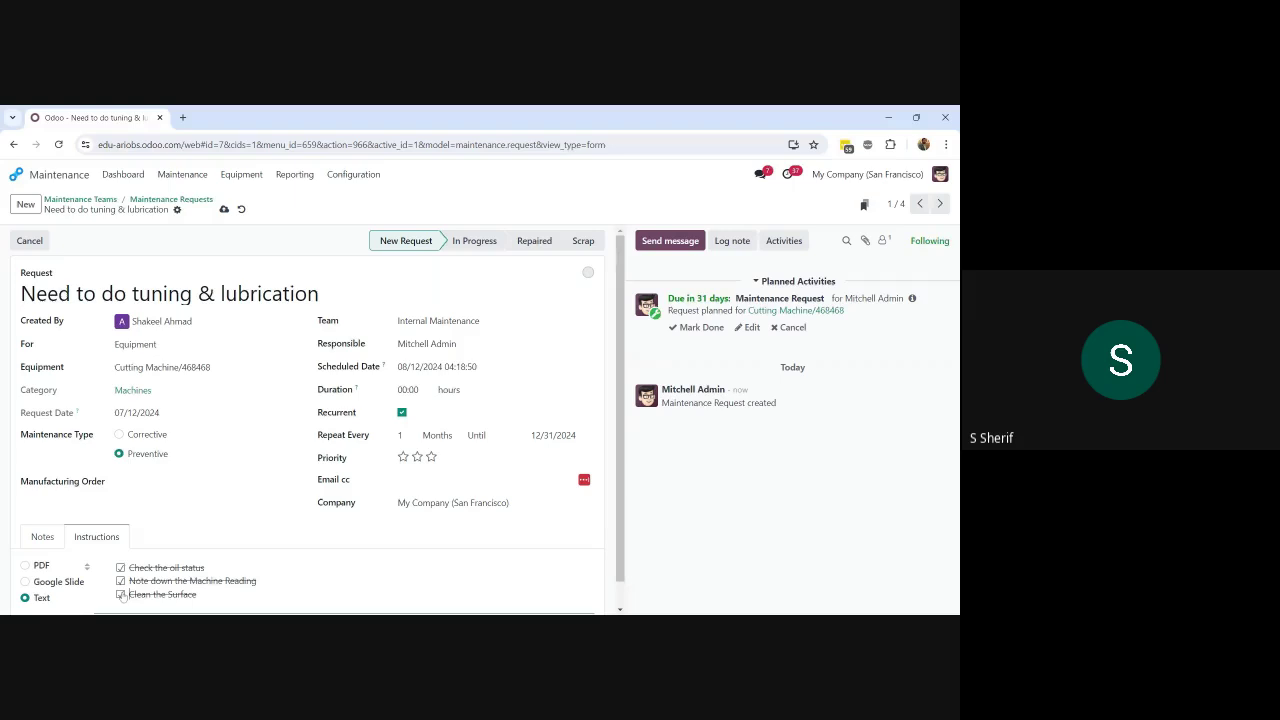
{"action": "left_click", "coordinate": [495, 246]}
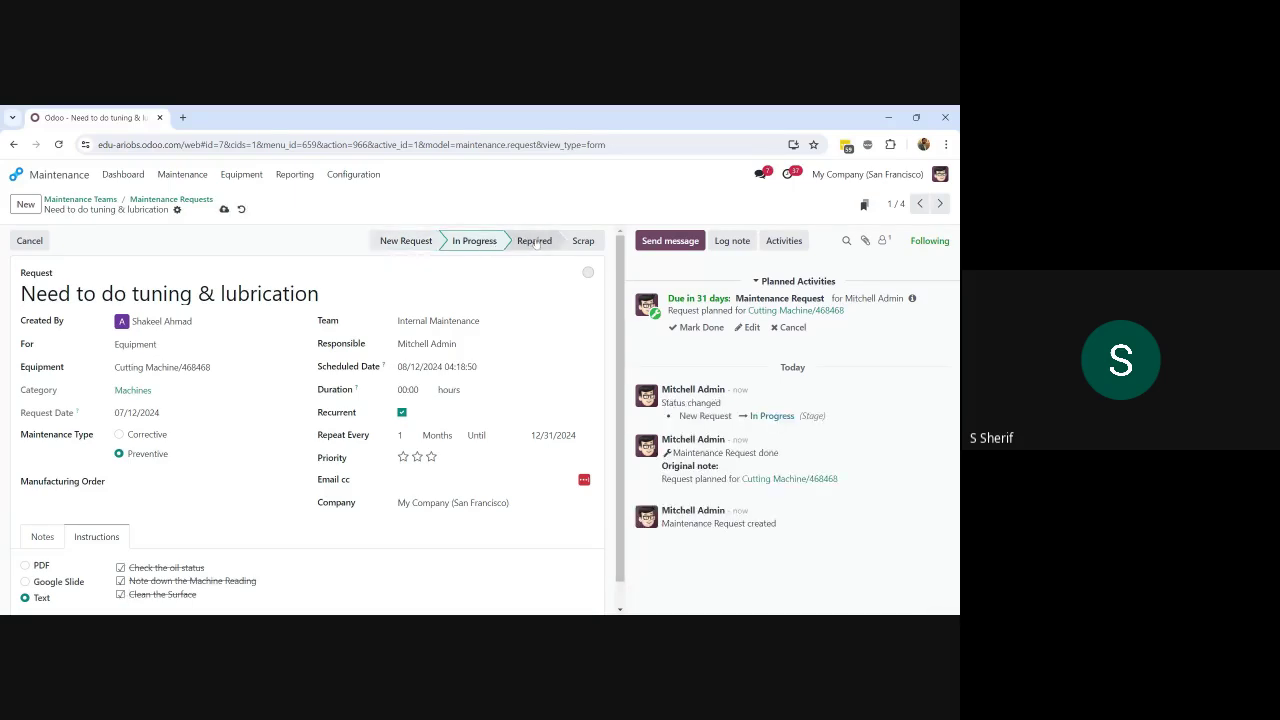
{"action": "left_click", "coordinate": [535, 241]}
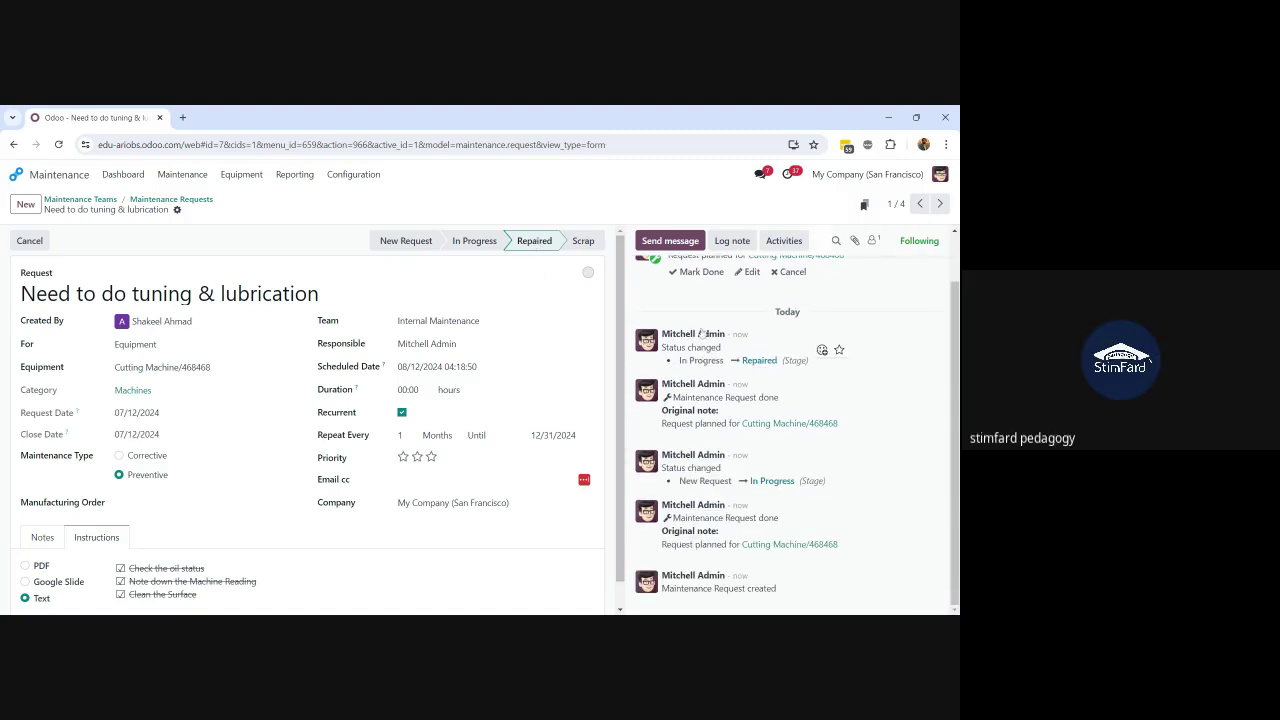
{"action": "scroll", "coordinate": [716, 340], "scroll_direction": "up", "scroll_amount": 2}
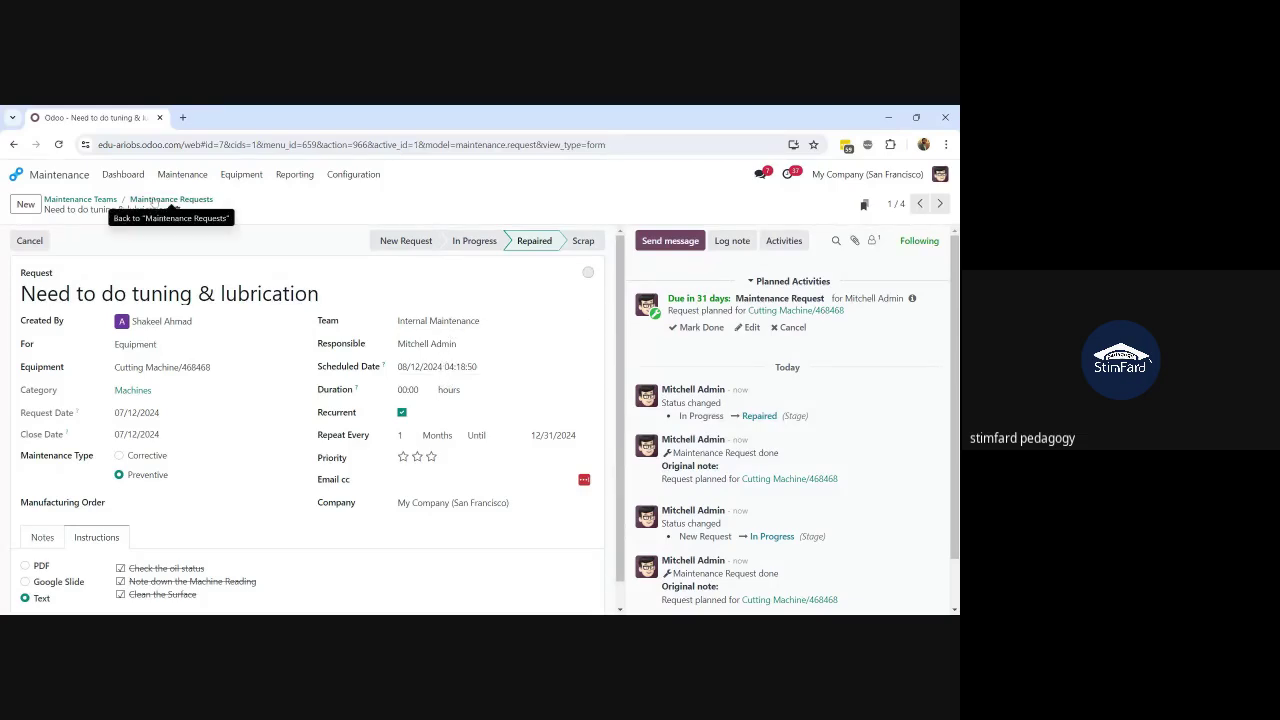
Step: Add the admin user and other members to the Internal Maintenance team and save
{"action": "left_click", "coordinate": [122, 175]}
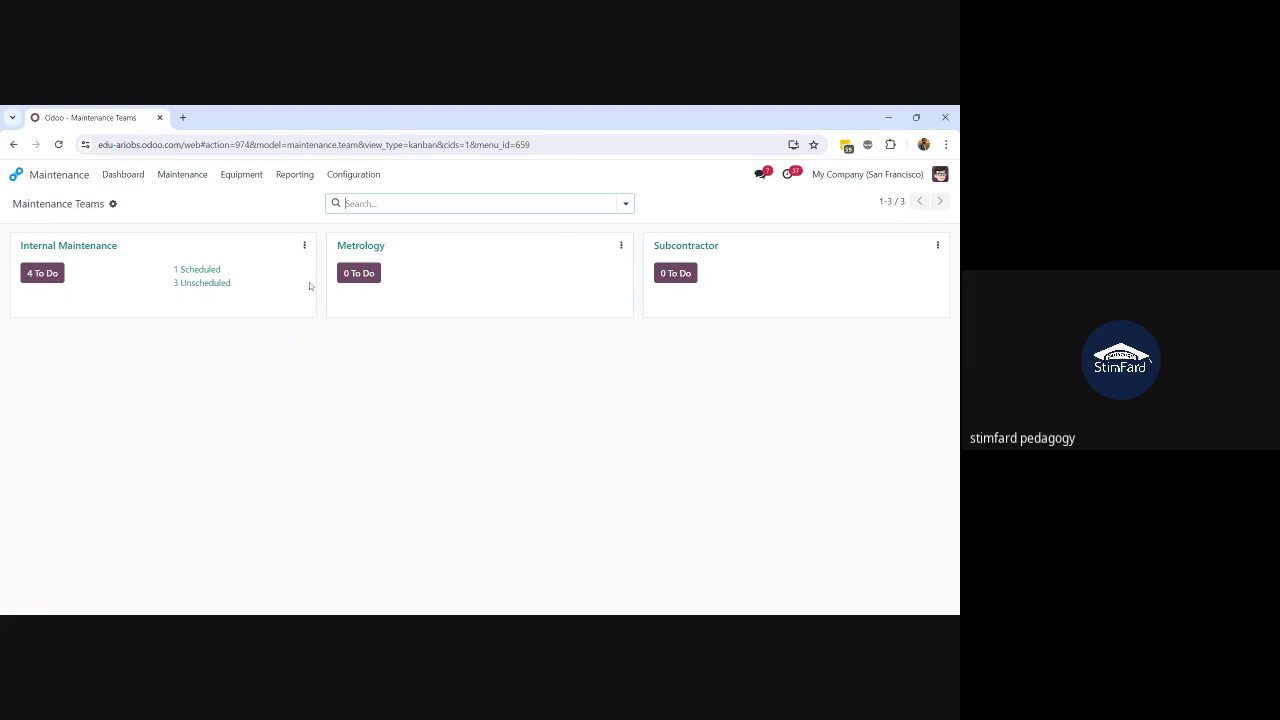
{"action": "left_click", "coordinate": [304, 247]}
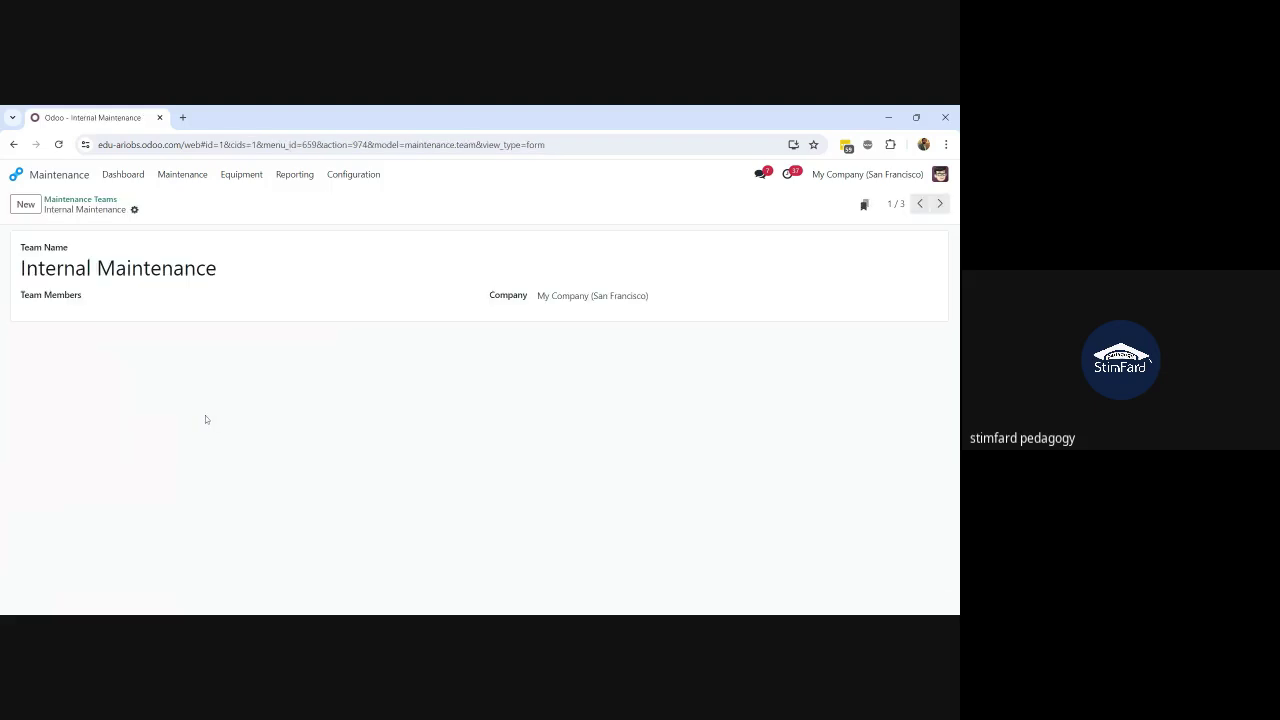
{"action": "left_click", "coordinate": [150, 297]}
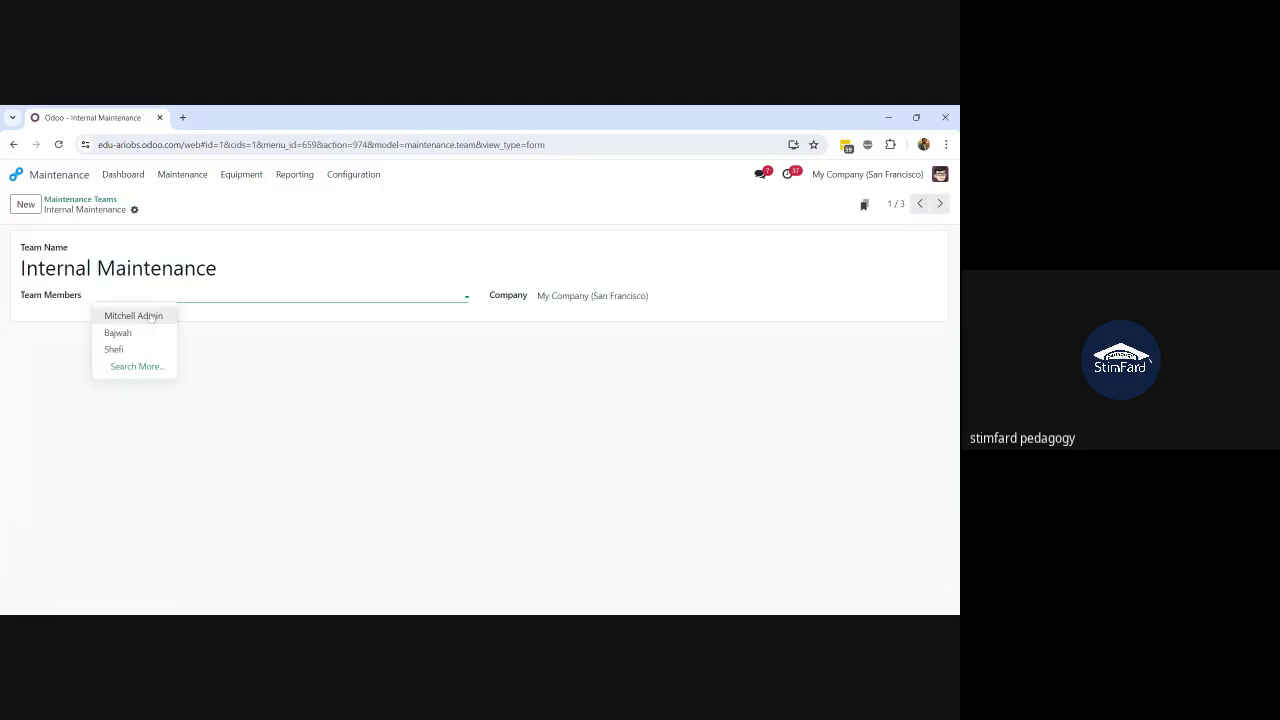
{"action": "left_click", "coordinate": [151, 316]}
{"action": "left_click", "coordinate": [182, 298]}
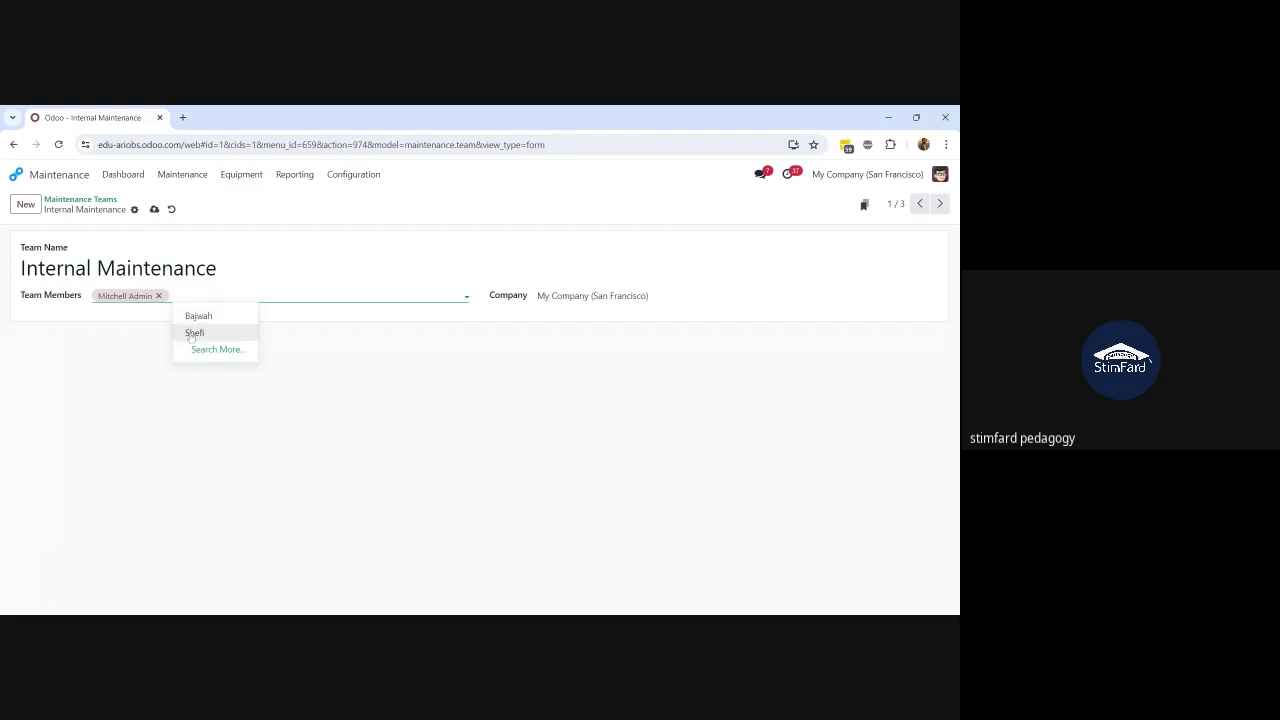
{"action": "left_click", "coordinate": [191, 334]}
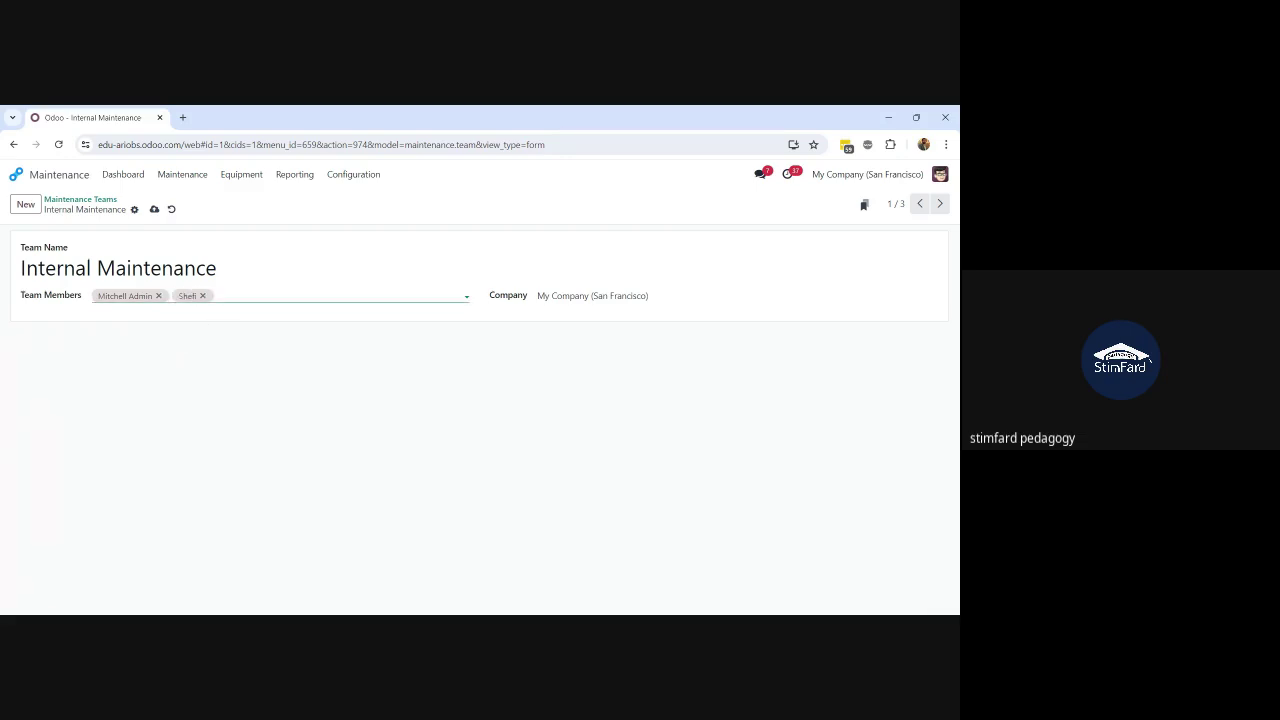
{"action": "left_click", "coordinate": [236, 317]}
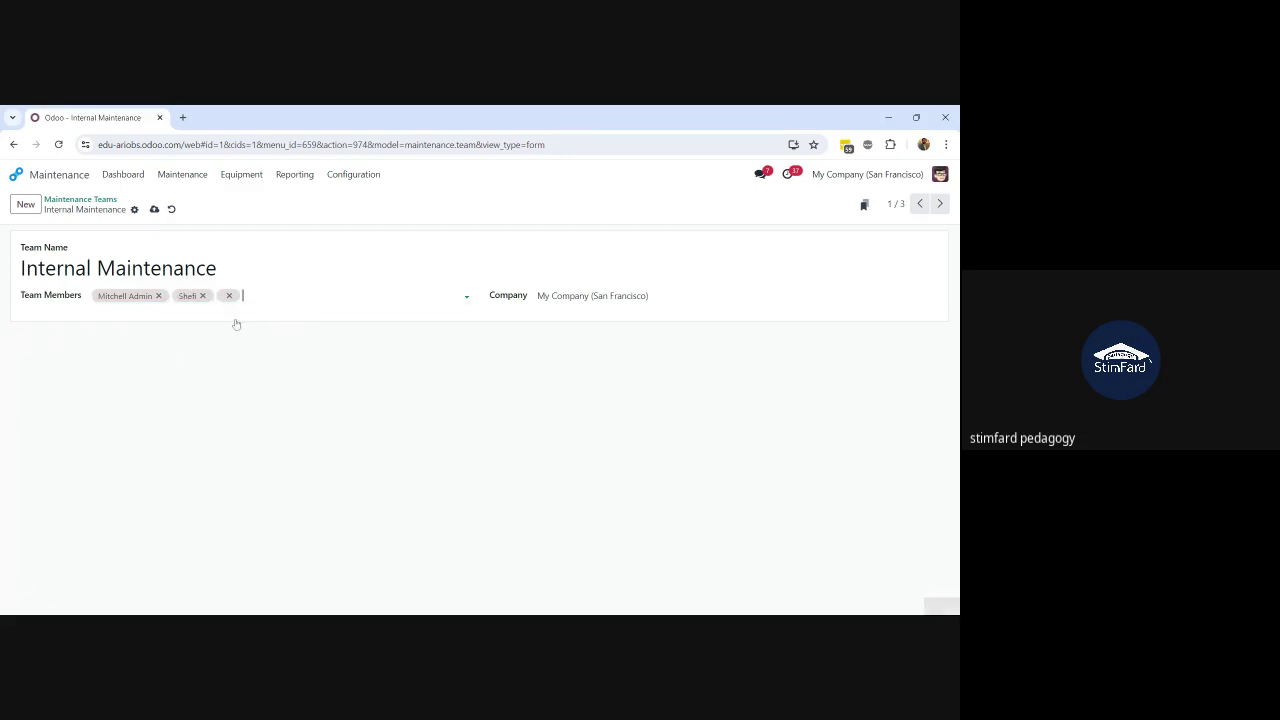
{"action": "left_click", "coordinate": [154, 210]}
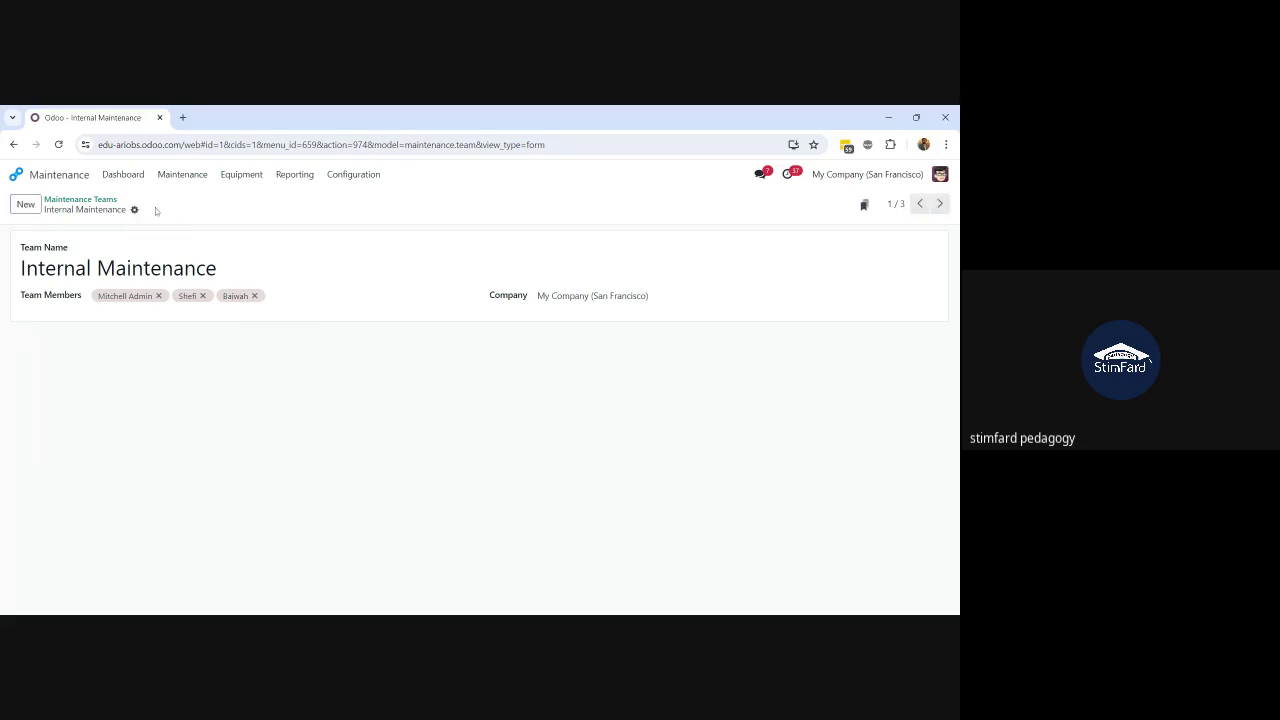
Step: Remove the admin member so the team has exactly two members, and save
{"action": "left_click", "coordinate": [158, 297]}
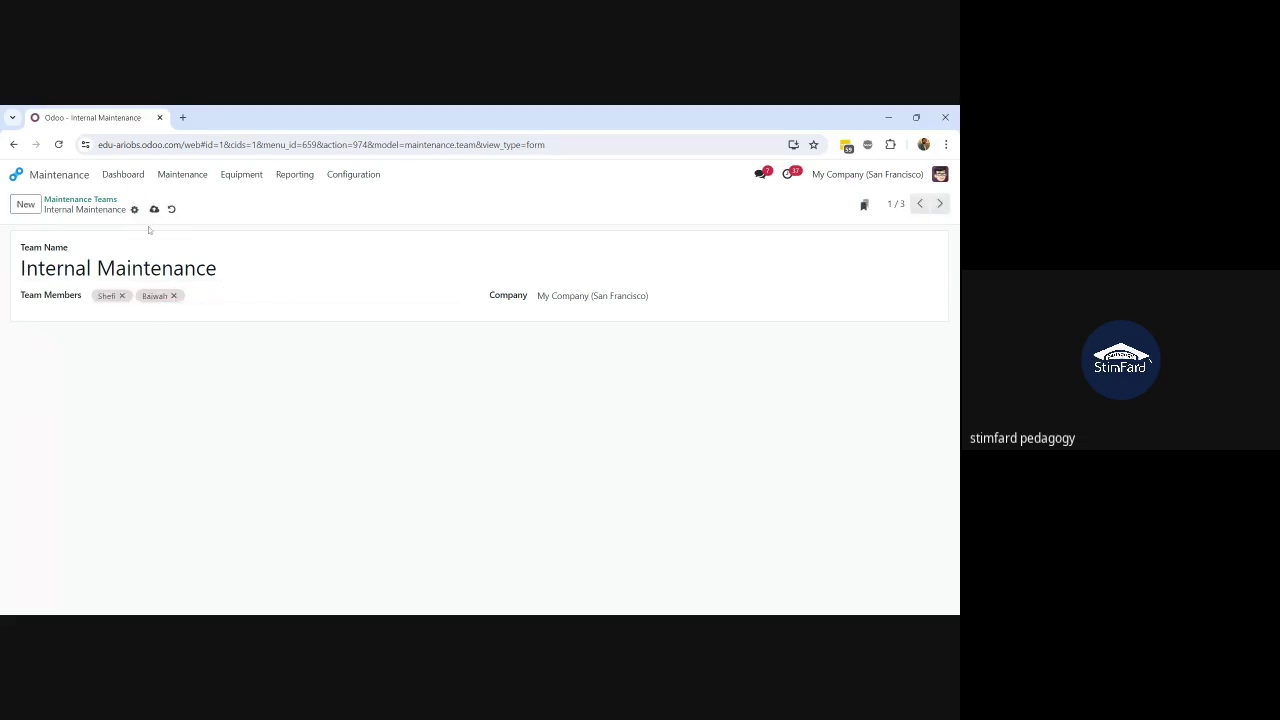
{"action": "left_click", "coordinate": [154, 209]}
{"action": "left_click", "coordinate": [73, 201]}
Step: Show the 4 To Do requests on the Internal Maintenance team card
{"action": "left_click", "coordinate": [48, 276]}
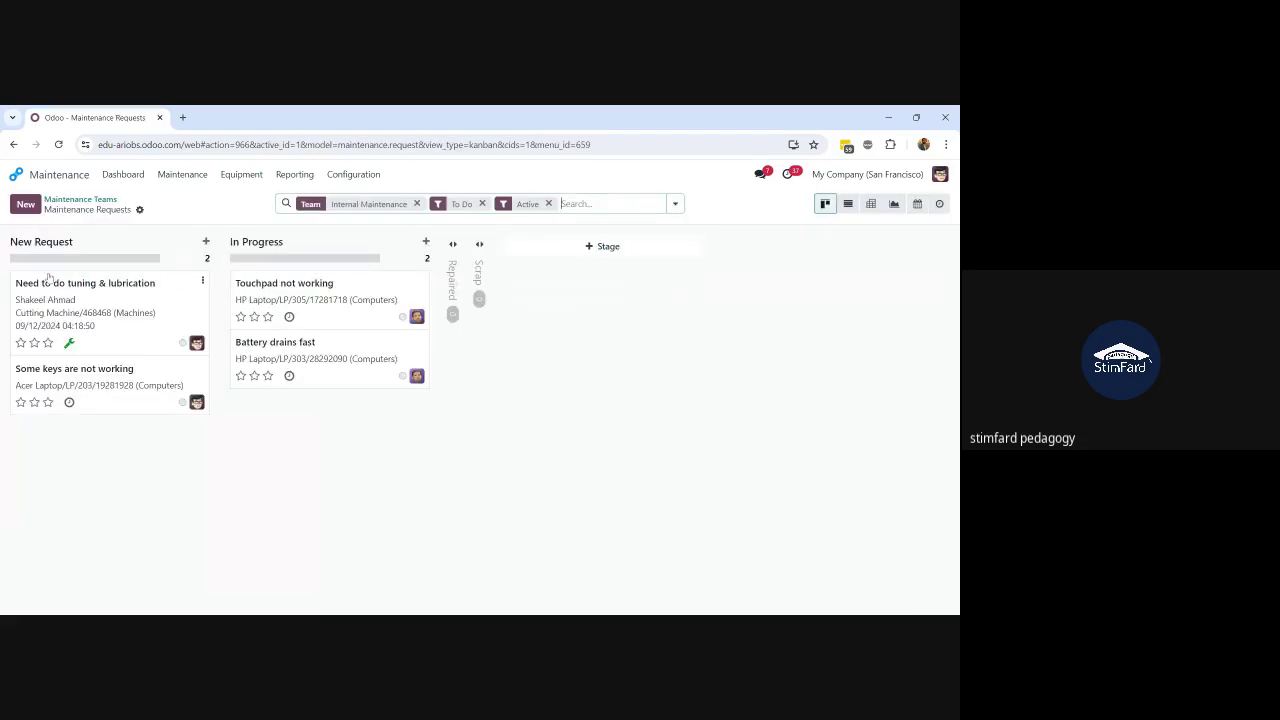
{"action": "left_click", "coordinate": [91, 309]}
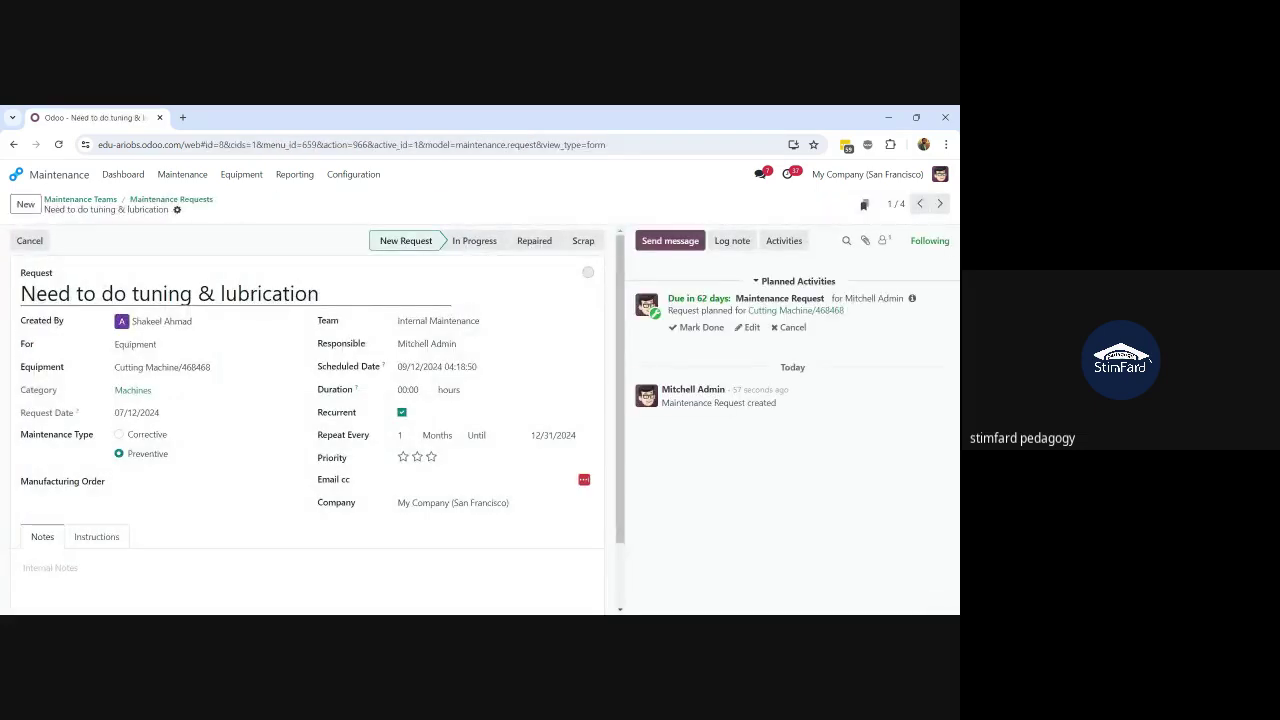
{"action": "left_click", "coordinate": [64, 205]}
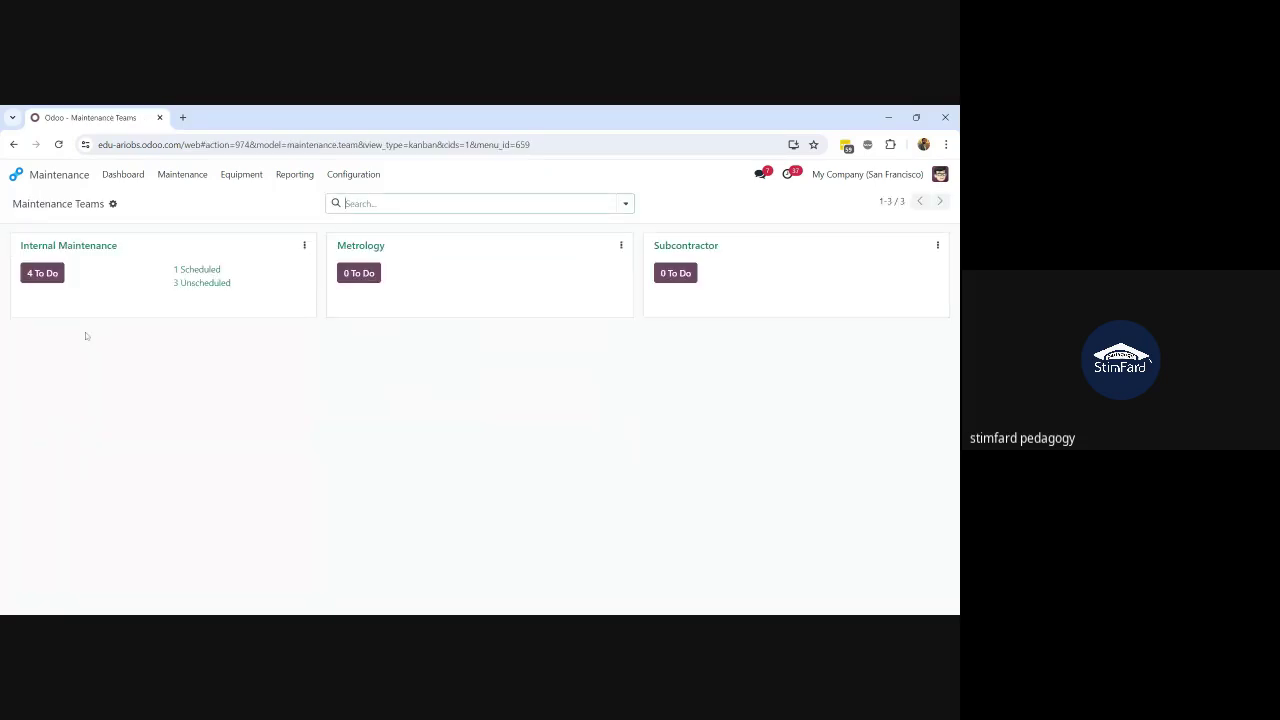
{"action": "left_click", "coordinate": [113, 203]}
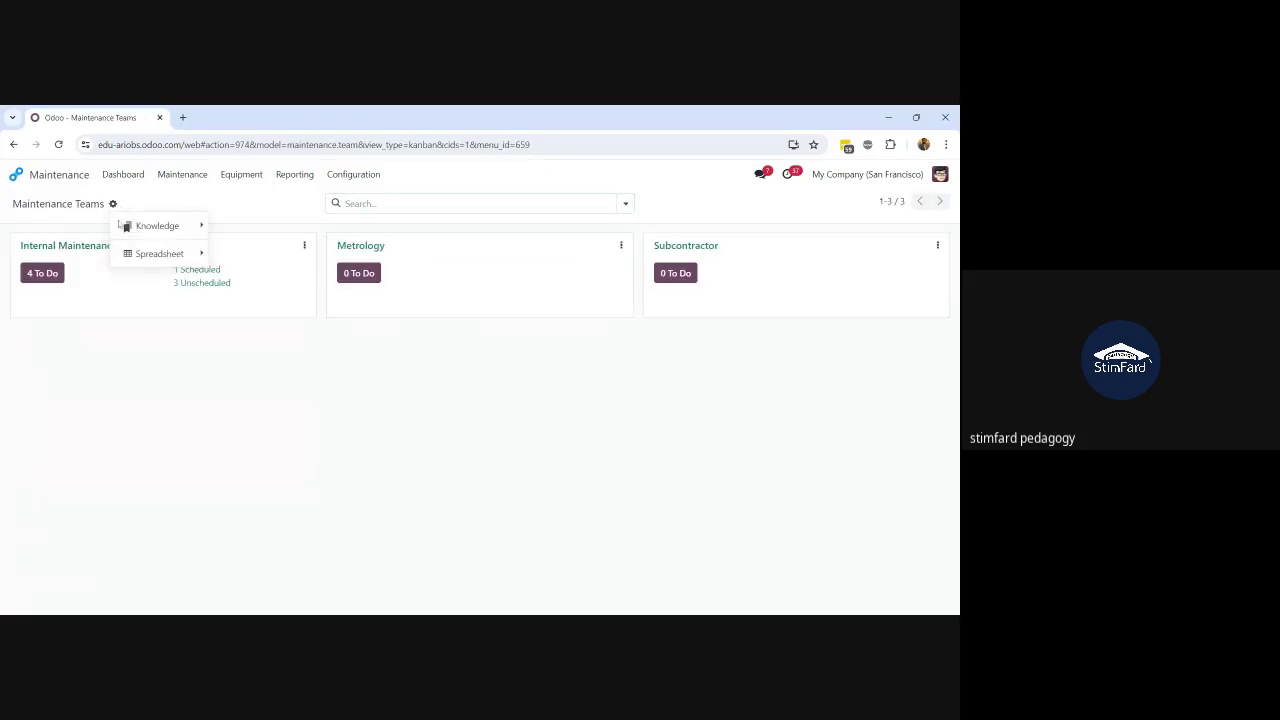
{"action": "left_click", "coordinate": [125, 365]}
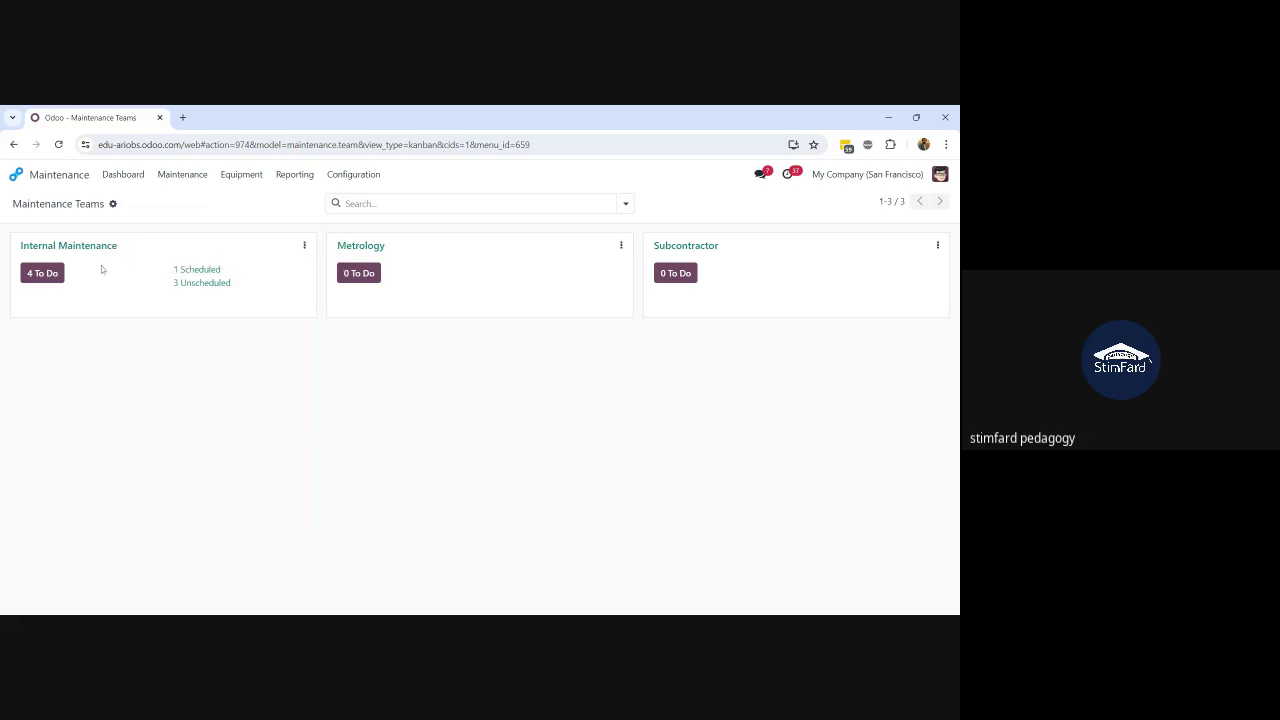
{"action": "left_click", "coordinate": [42, 273]}
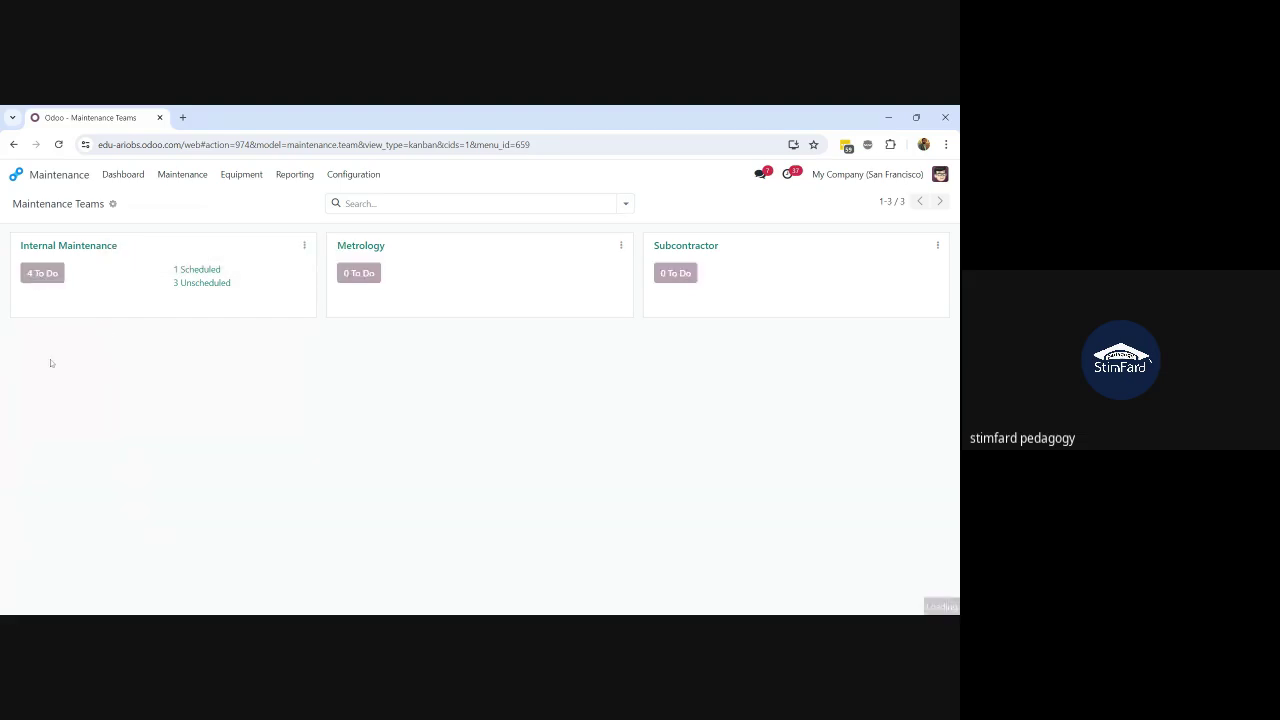
Step: Create a new maintenance request with Team set to Internal Maintenance and Responsible left empty
{"action": "left_click", "coordinate": [23, 206]}
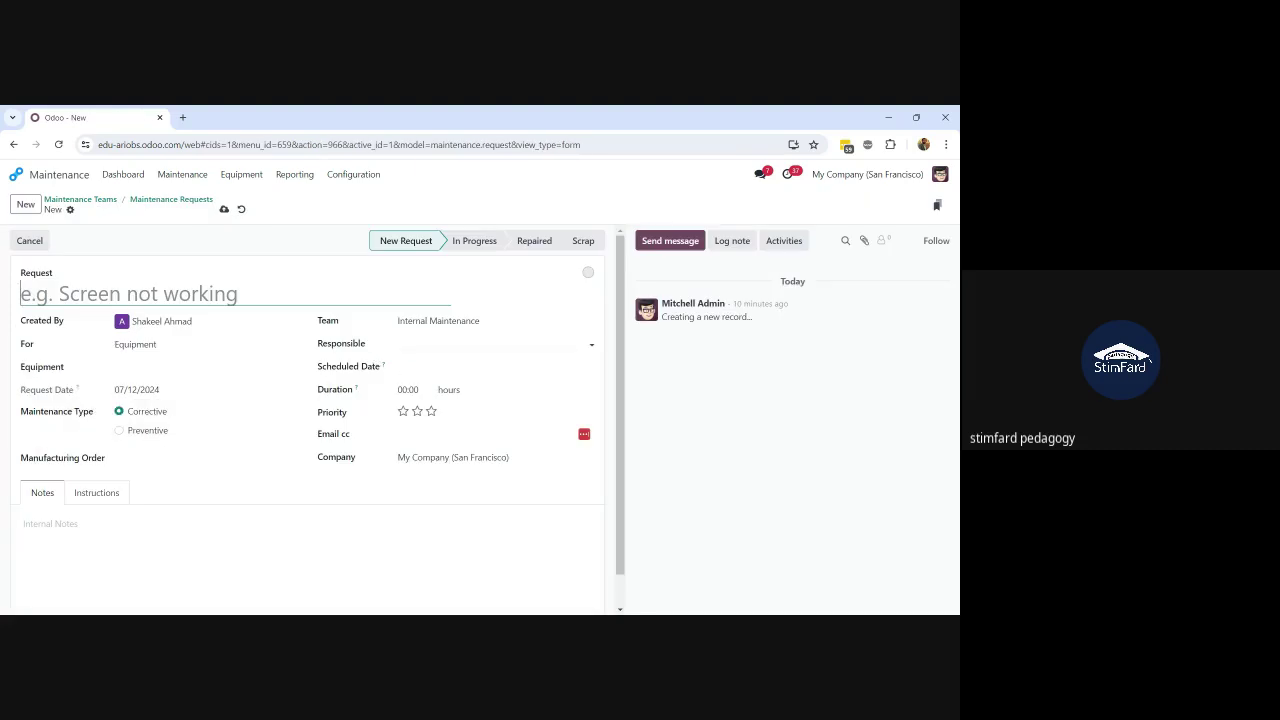
{"action": "left_click", "coordinate": [430, 344]}
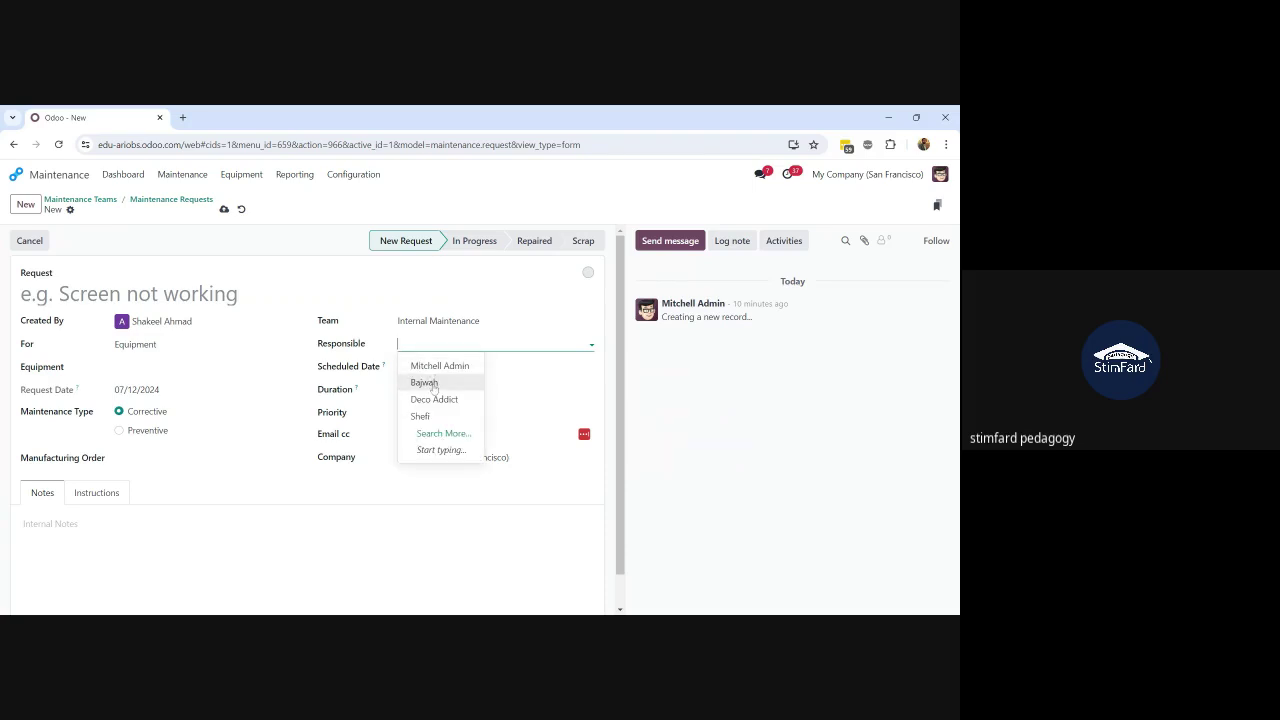
{"action": "left_click", "coordinate": [461, 321]}
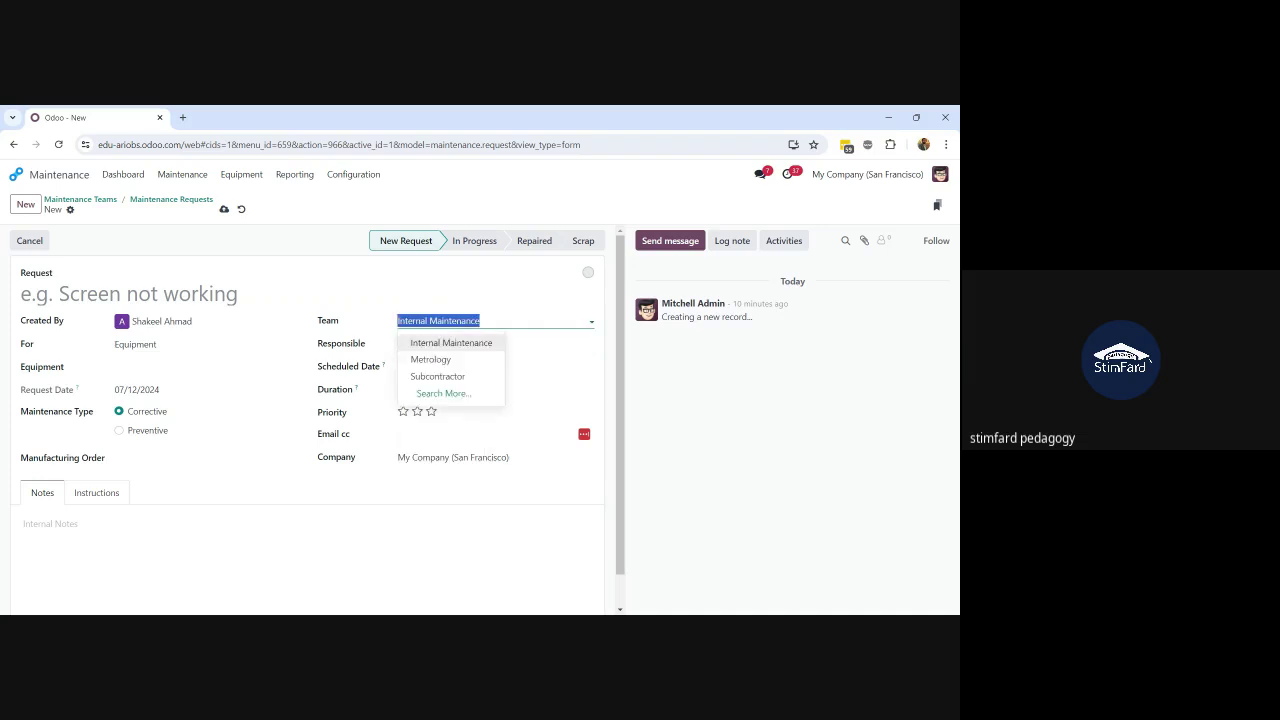
{"action": "left_click", "coordinate": [440, 359]}
{"action": "left_click", "coordinate": [455, 344]}
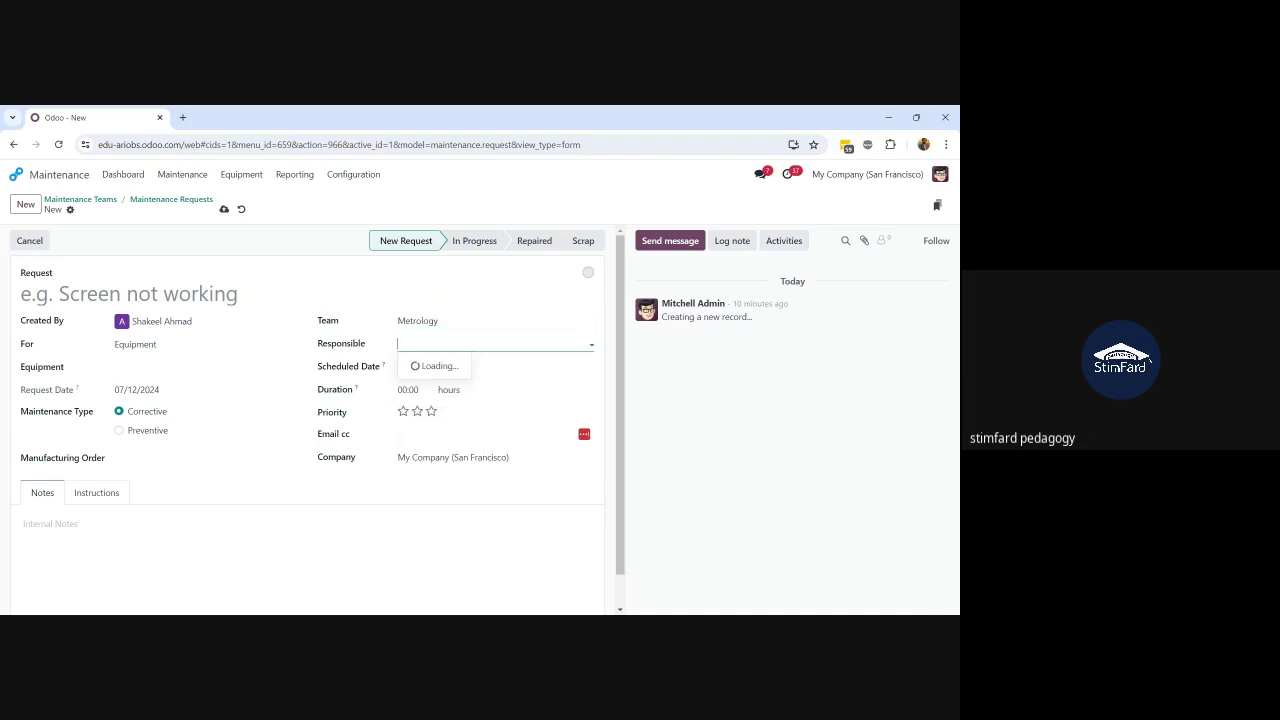
{"action": "left_click", "coordinate": [461, 312]}
{"action": "left_click_drag", "start_coordinate": [461, 312], "coordinate": [461, 320]}
{"action": "left_click", "coordinate": [461, 321]}
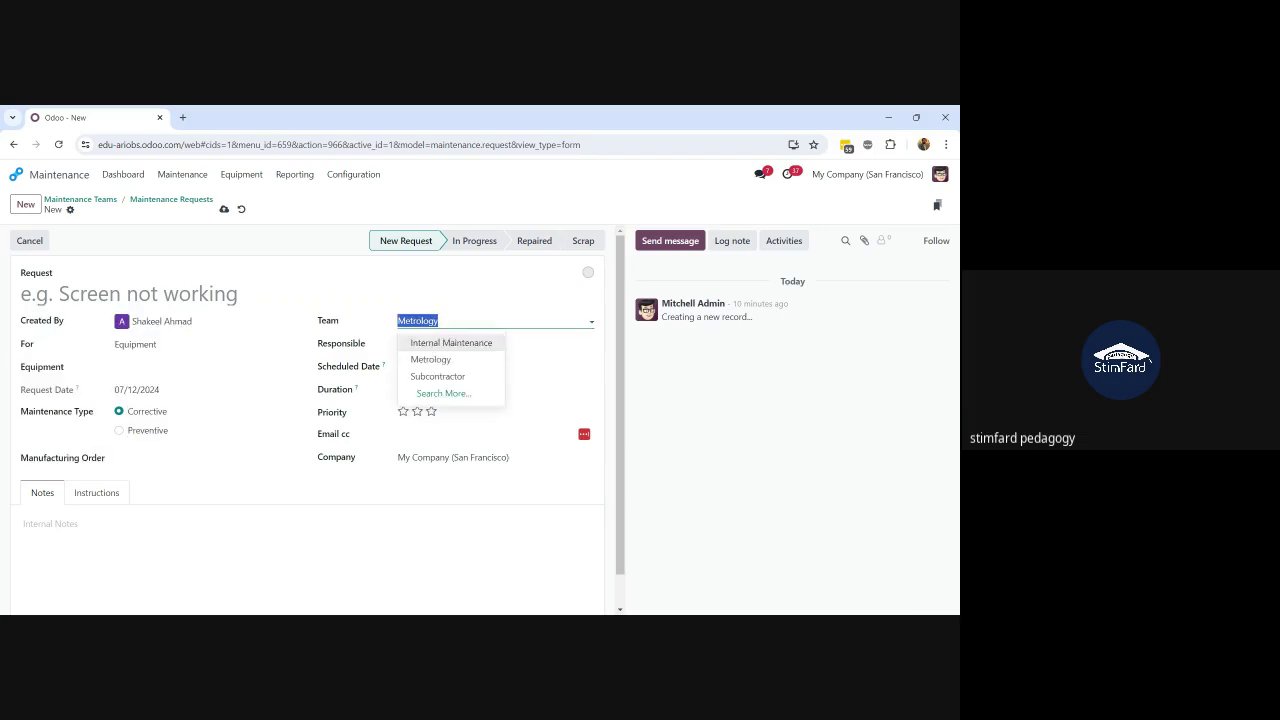
{"action": "left_click", "coordinate": [445, 349]}
{"action": "left_click", "coordinate": [460, 344]}
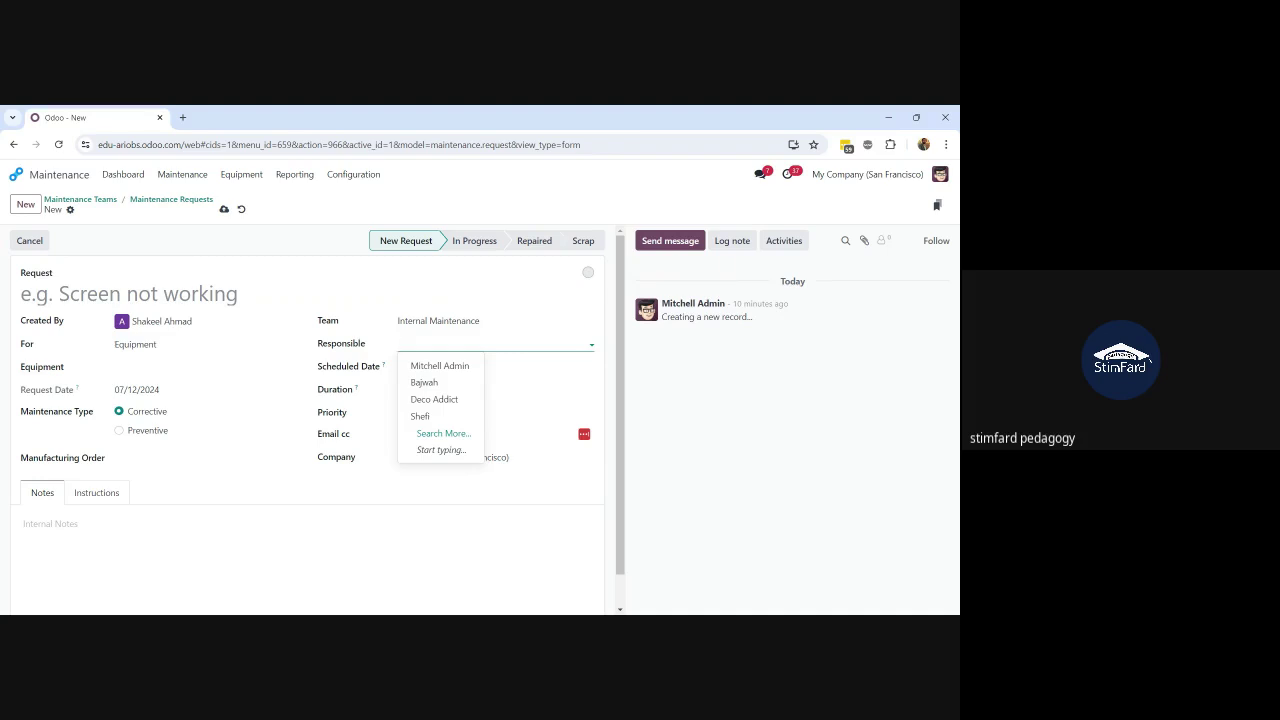
{"action": "left_click", "coordinate": [288, 504]}
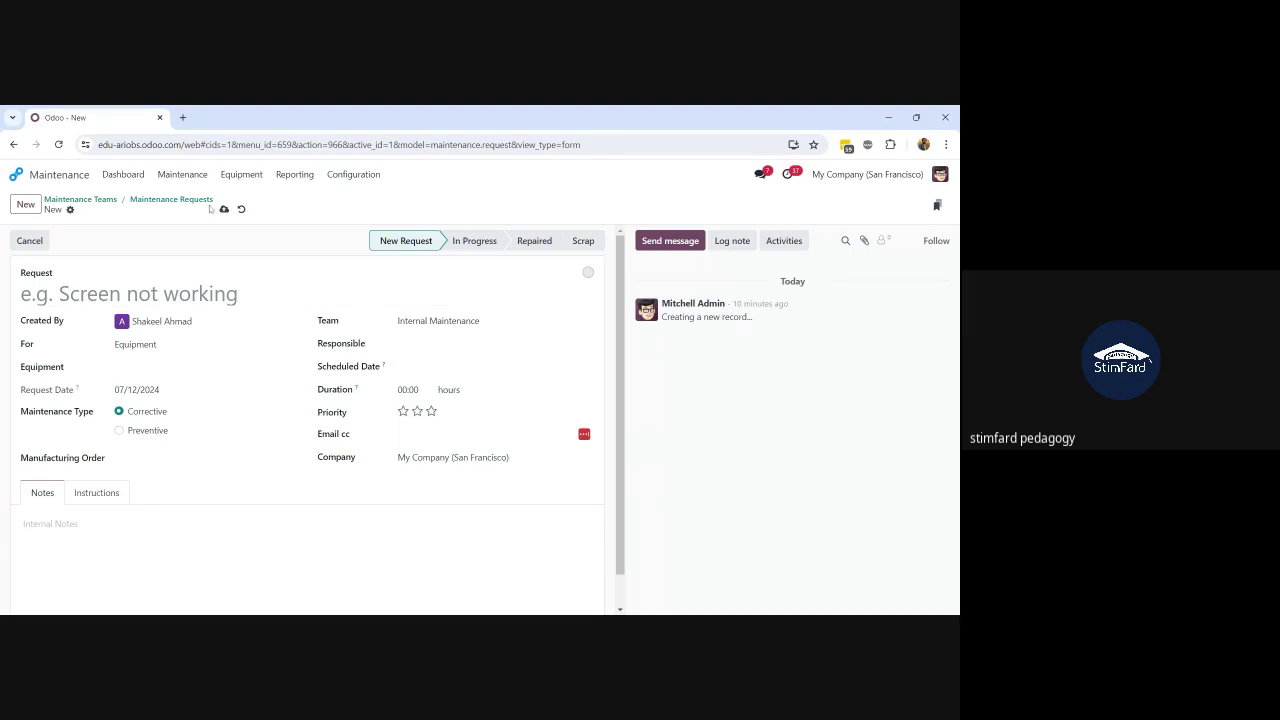
Step: Discard the new request; give tuning & lubrication two stars and Some keys are not working three
{"action": "left_click", "coordinate": [241, 209]}
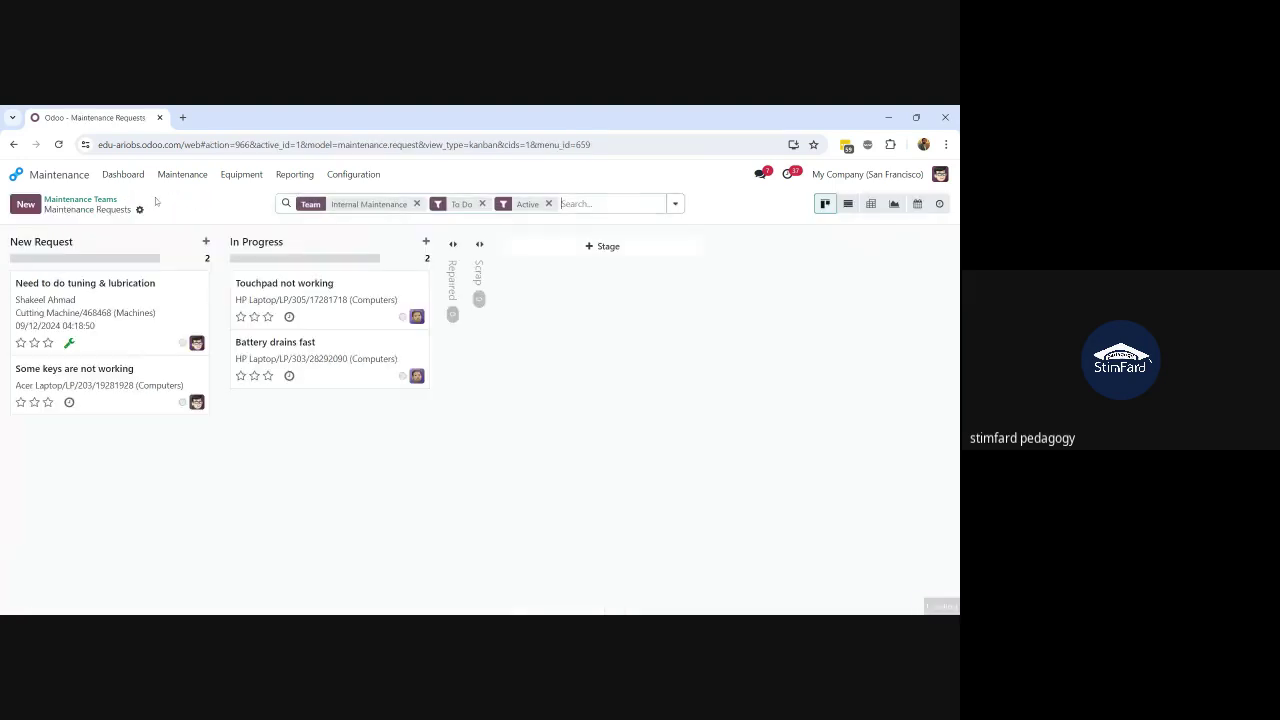
{"action": "left_click", "coordinate": [186, 380]}
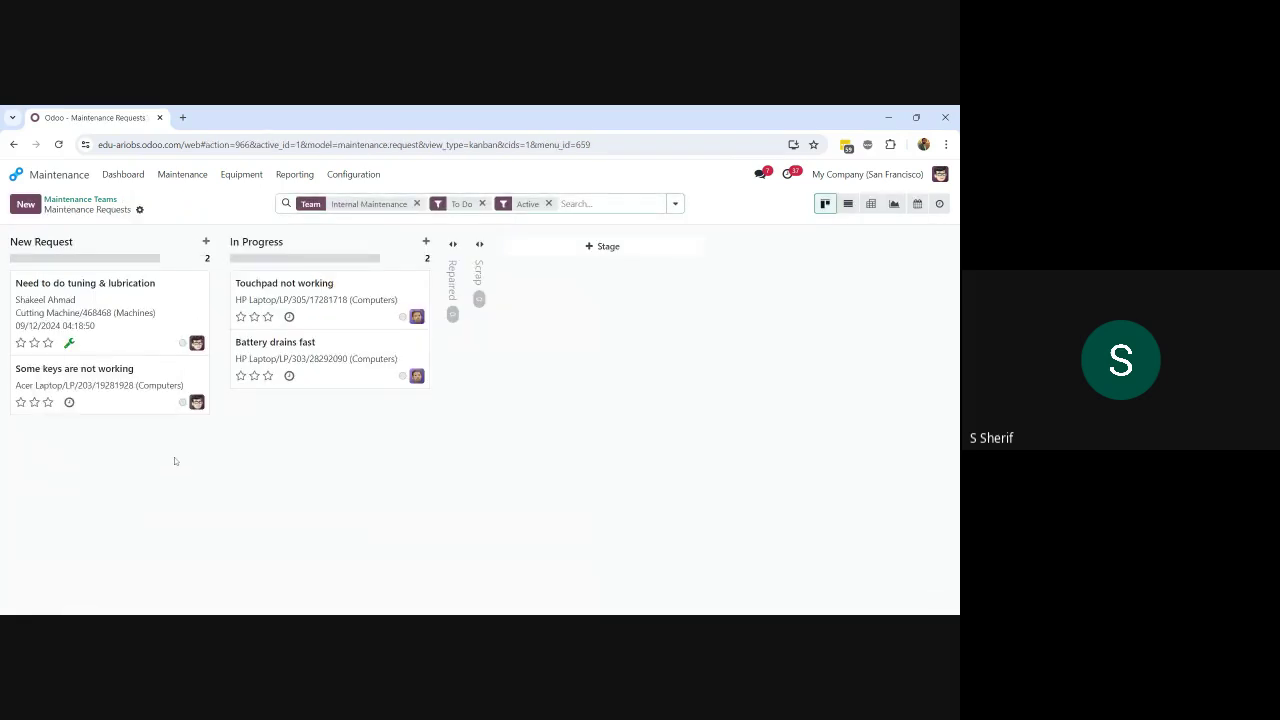
{"action": "left_click", "coordinate": [35, 343]}
{"action": "left_click", "coordinate": [48, 402]}
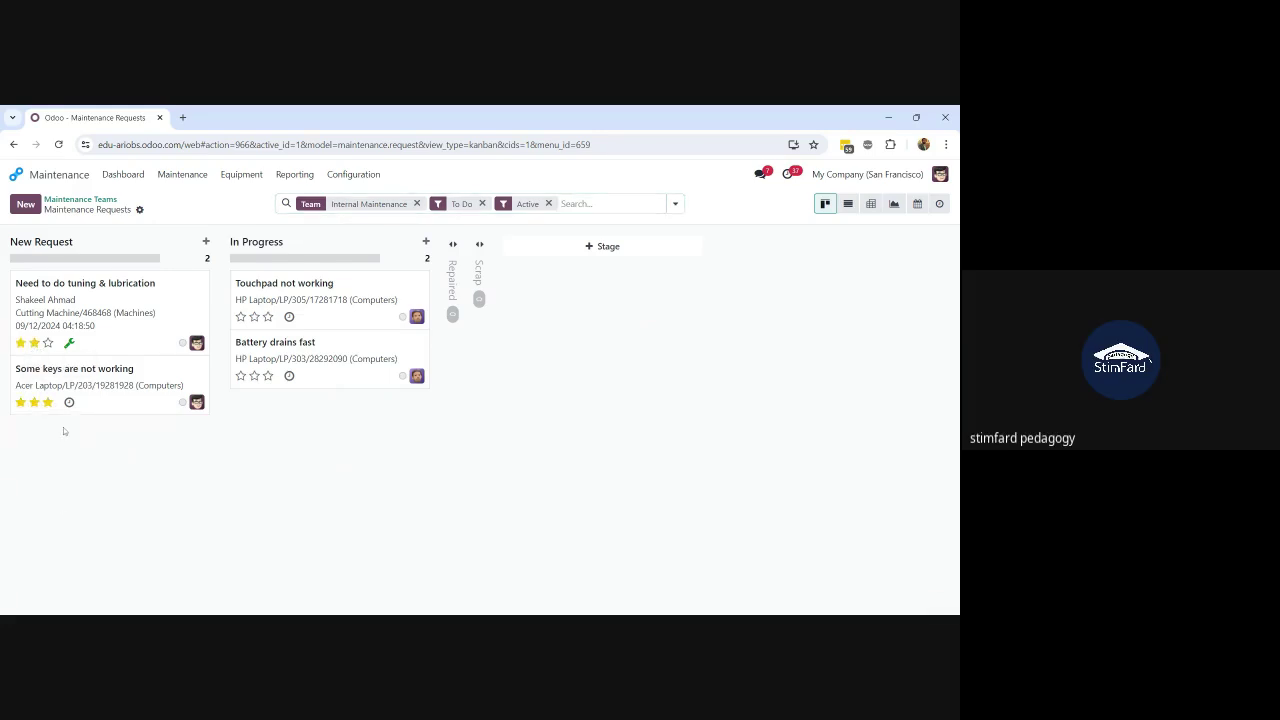
{"action": "mouse_move", "coordinate": [39, 365]}
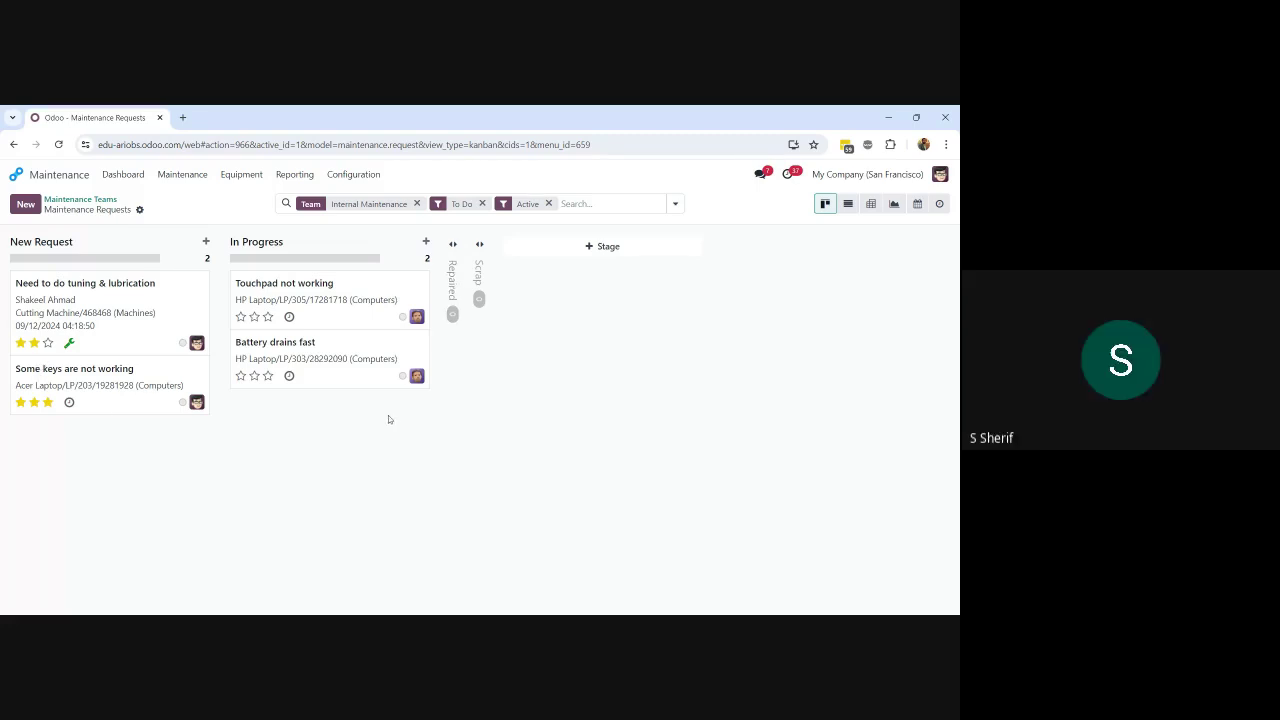
Step: Apply, then remove, the High Priority filter and check the optional columns
{"action": "left_click", "coordinate": [676, 204]}
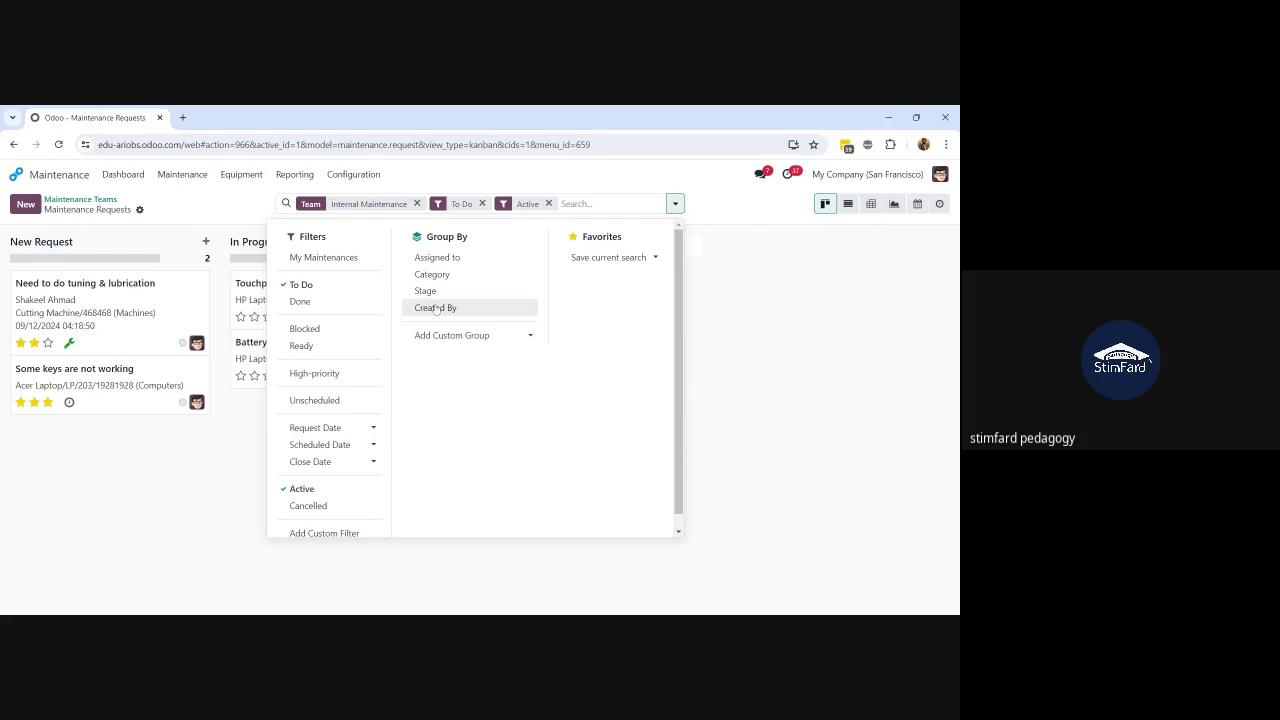
{"action": "left_click", "coordinate": [330, 374]}
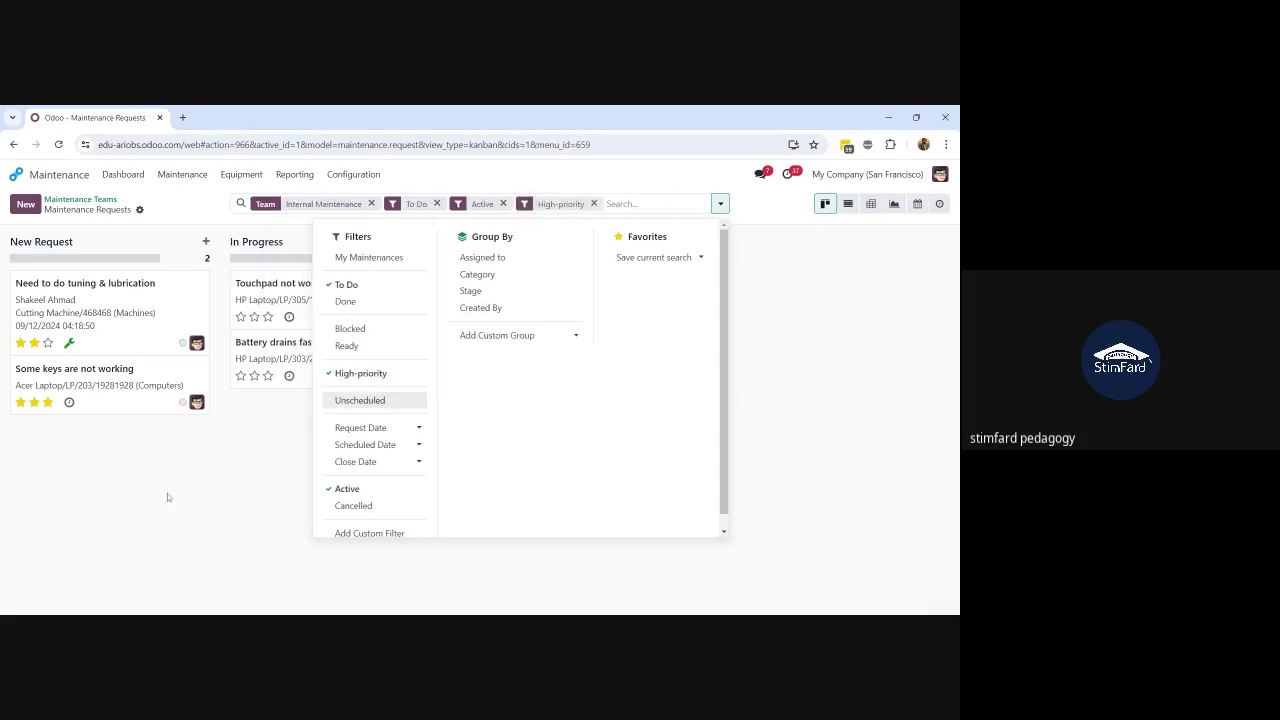
{"action": "left_click", "coordinate": [168, 497]}
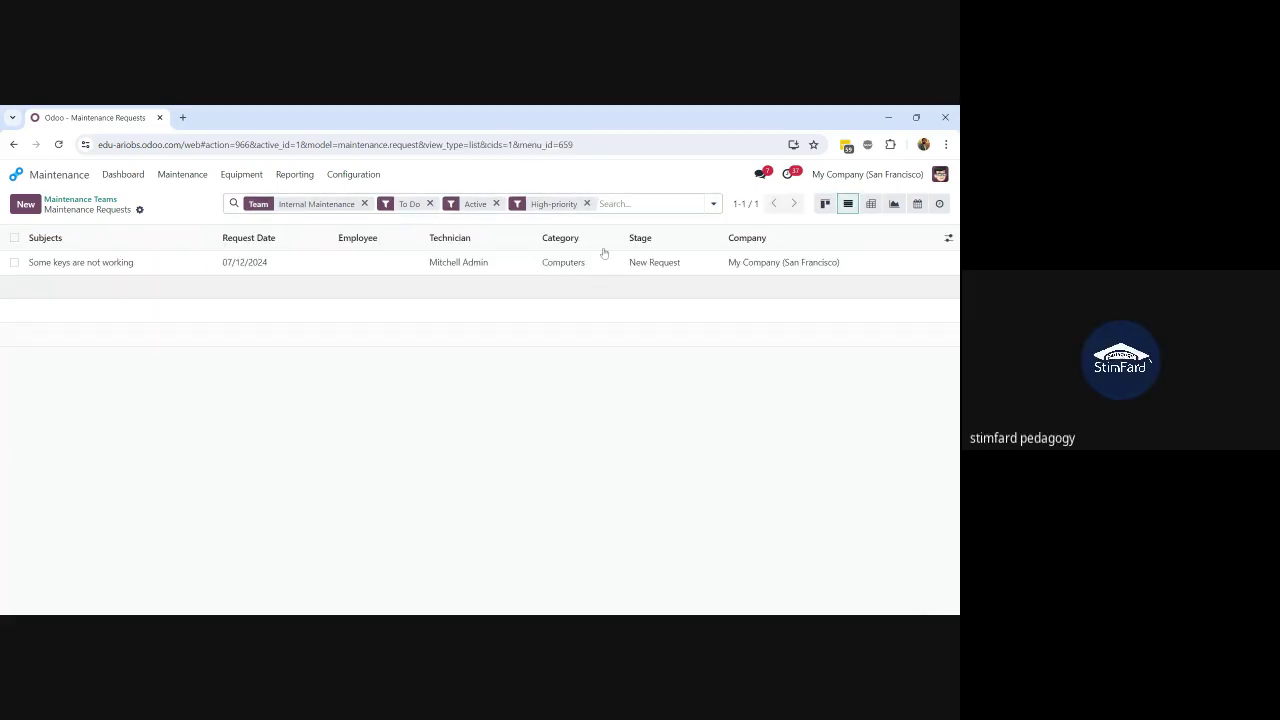
{"action": "left_click", "coordinate": [586, 204]}
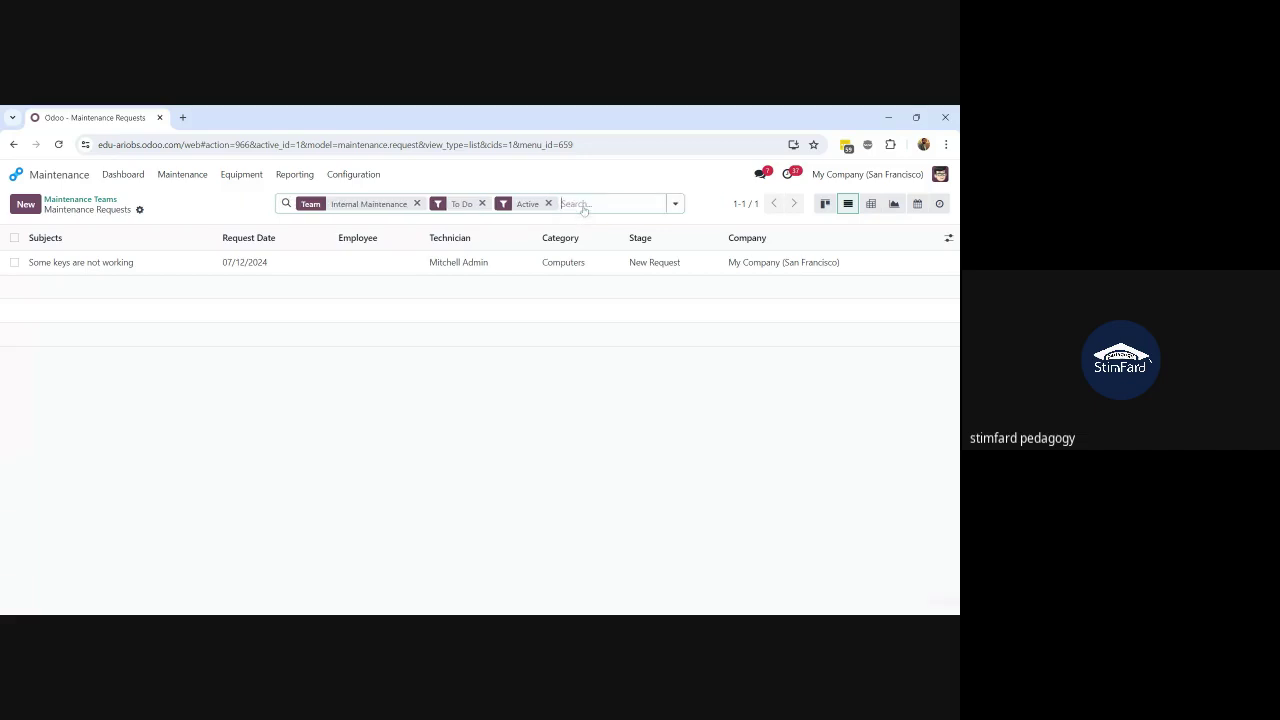
{"action": "left_click", "coordinate": [676, 205]}
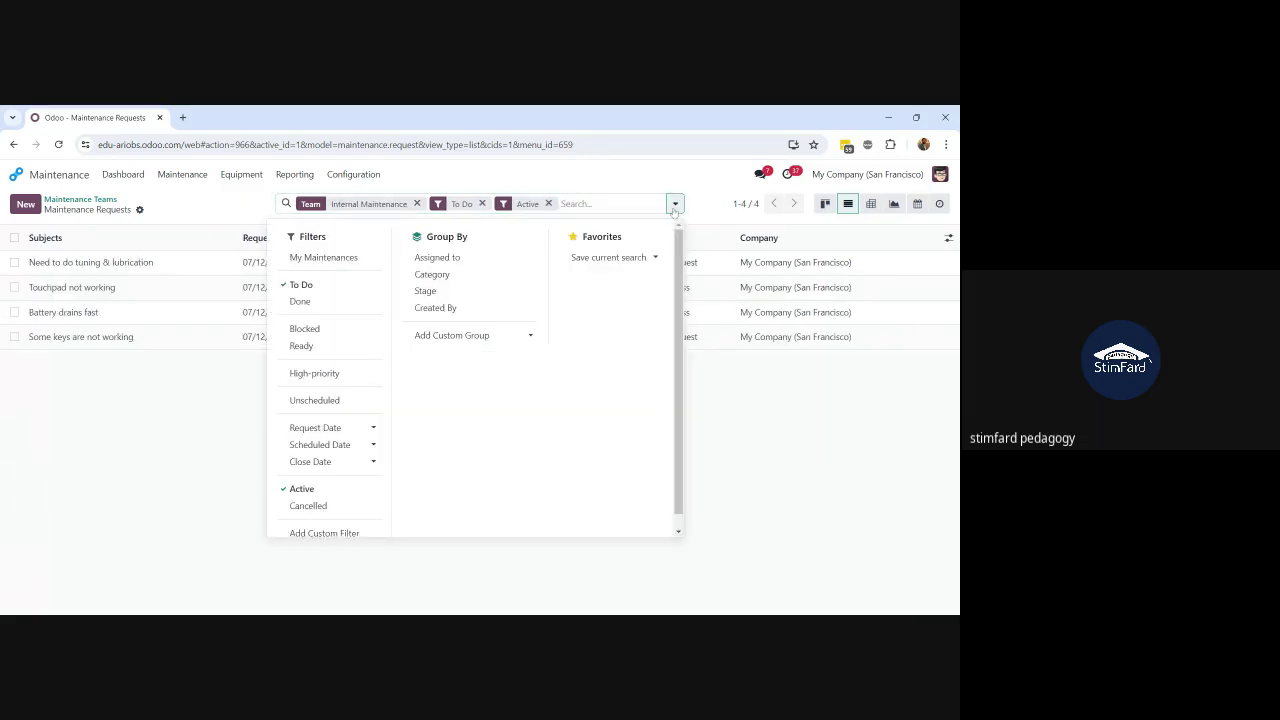
{"action": "left_click", "coordinate": [122, 473]}
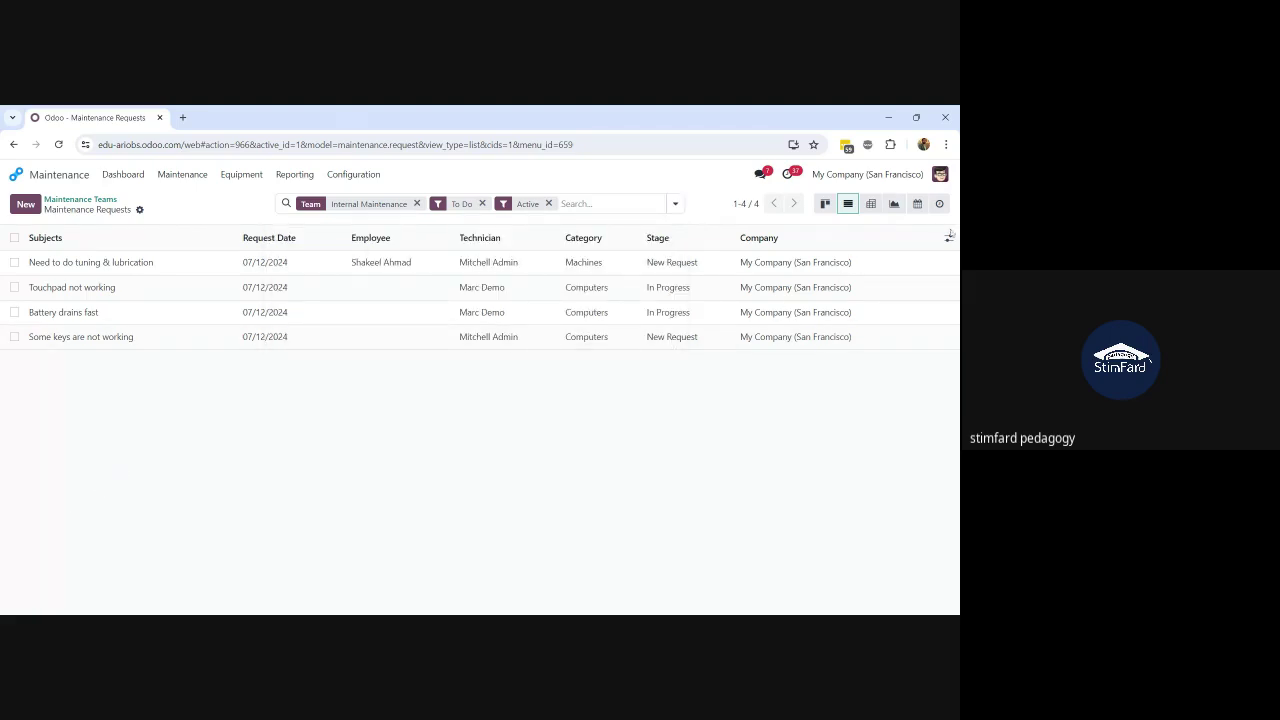
{"action": "left_click", "coordinate": [949, 239]}
{"action": "left_click", "coordinate": [949, 239]}
Step: Group the to-do requests by Priority and expand the None, High and Normal groups
{"action": "left_click", "coordinate": [676, 204]}
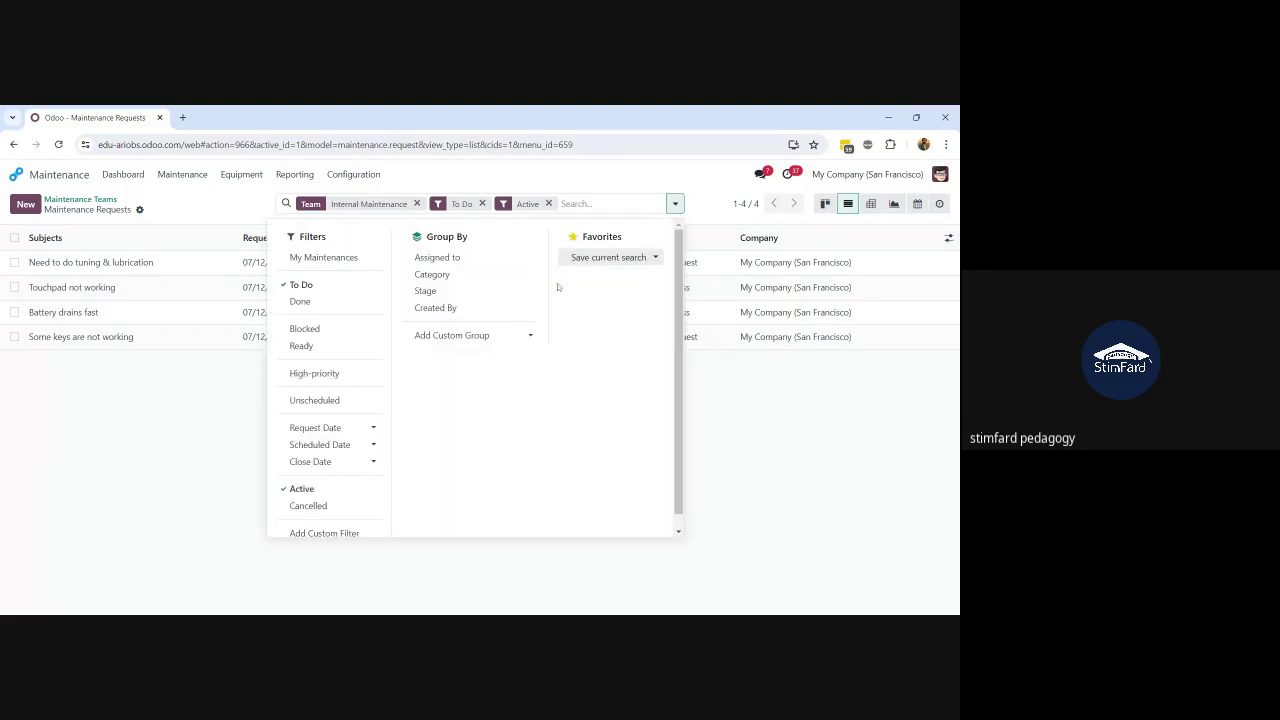
{"action": "left_click", "coordinate": [524, 347]}
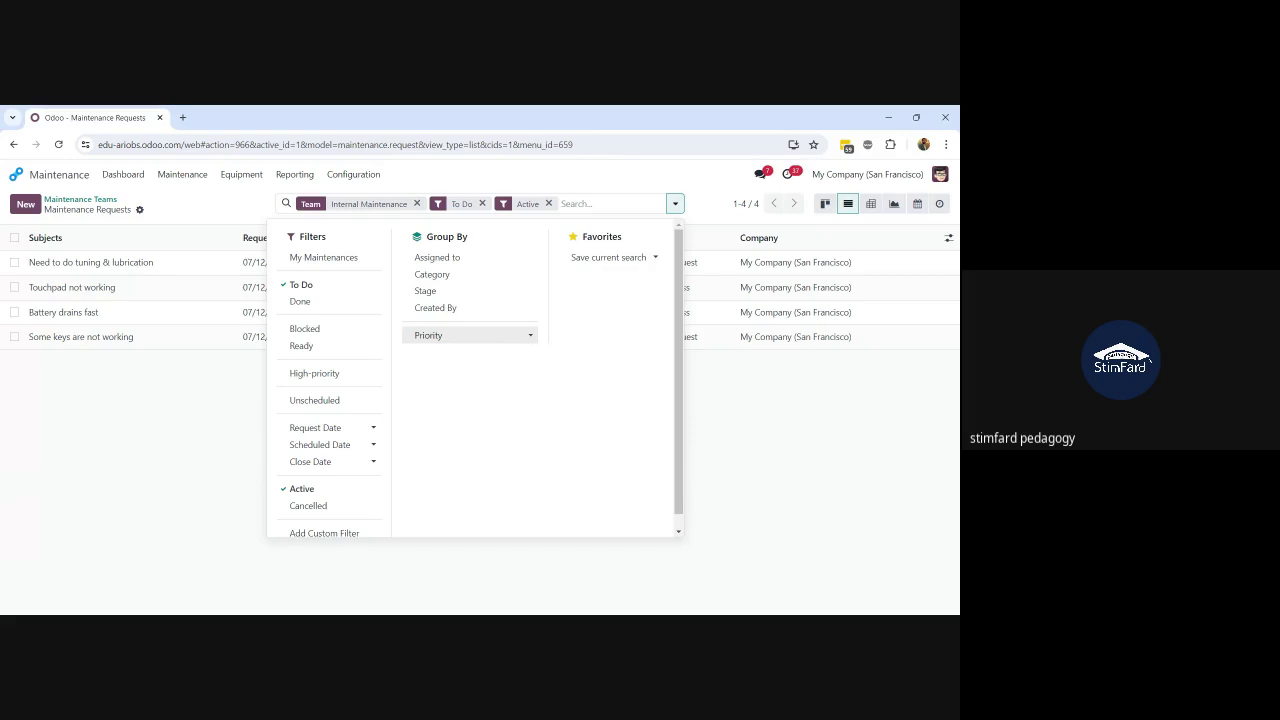
{"action": "left_click", "coordinate": [208, 439]}
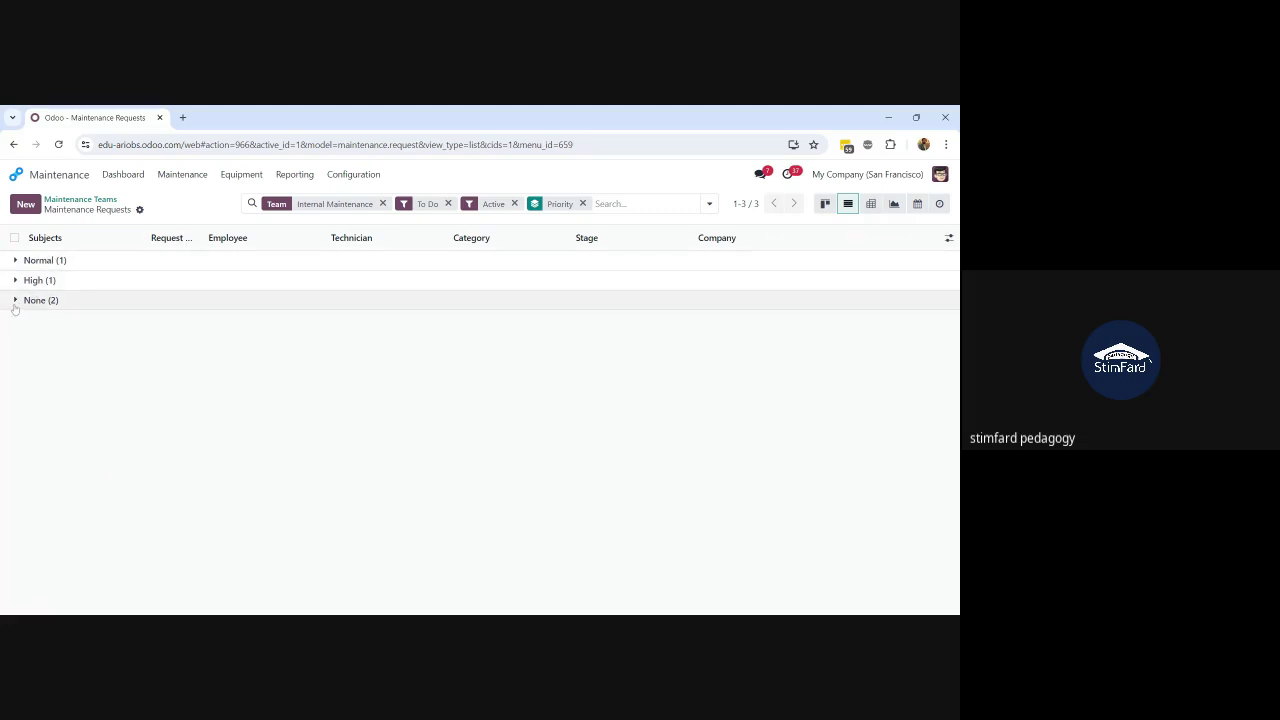
{"action": "left_click", "coordinate": [15, 302]}
{"action": "left_click", "coordinate": [15, 280]}
{"action": "left_click", "coordinate": [16, 262]}
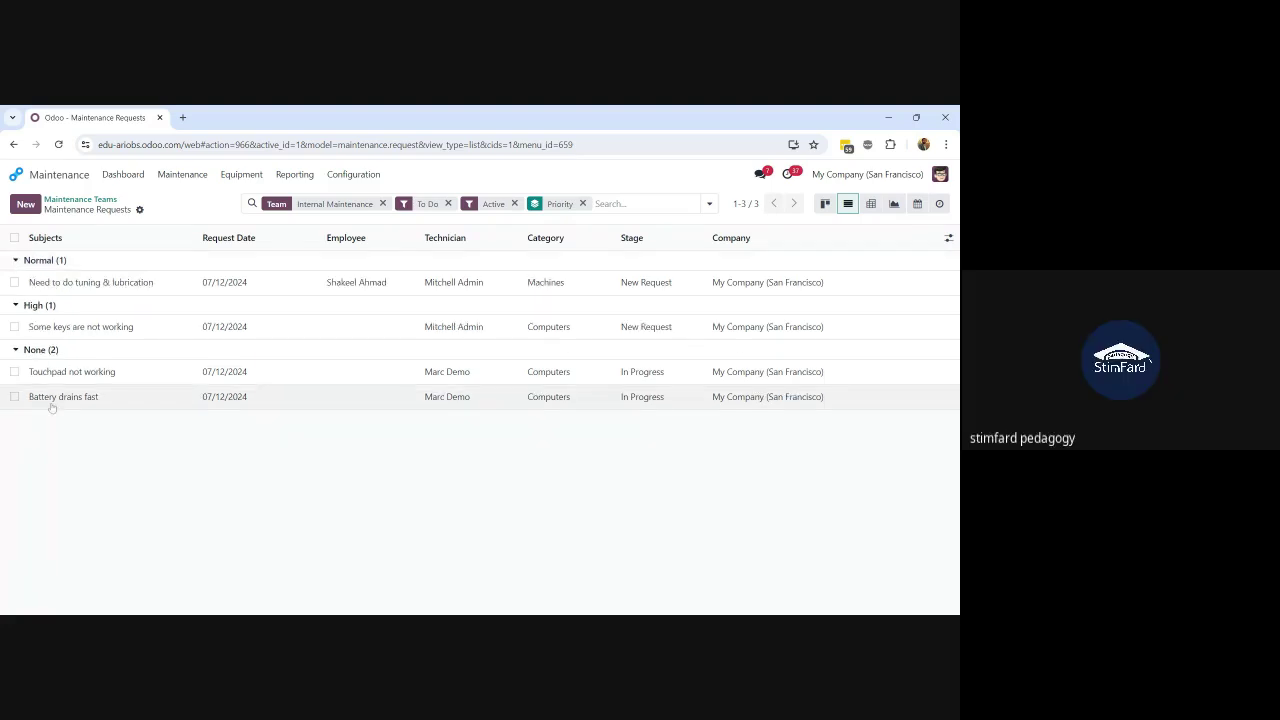
Step: Switch to Kanban view and open the 'Need to do tuning & lubrication' request
{"action": "left_click", "coordinate": [824, 203]}
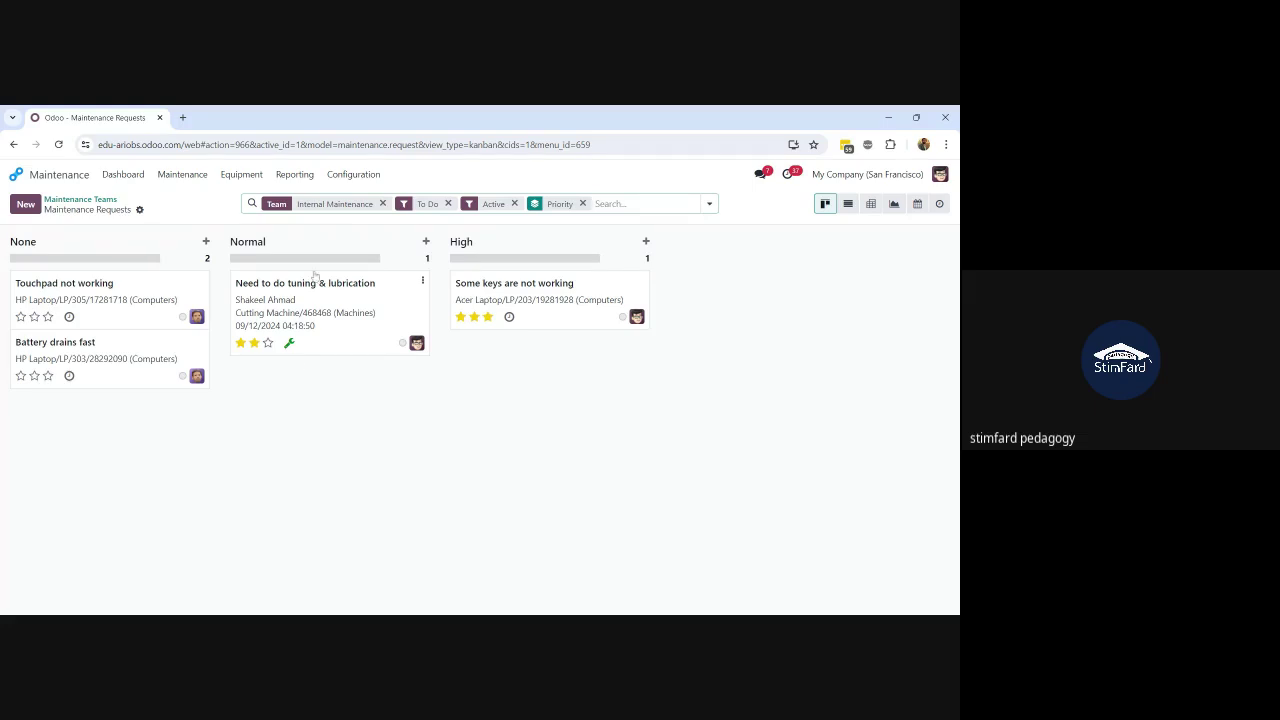
{"action": "left_click", "coordinate": [332, 313]}
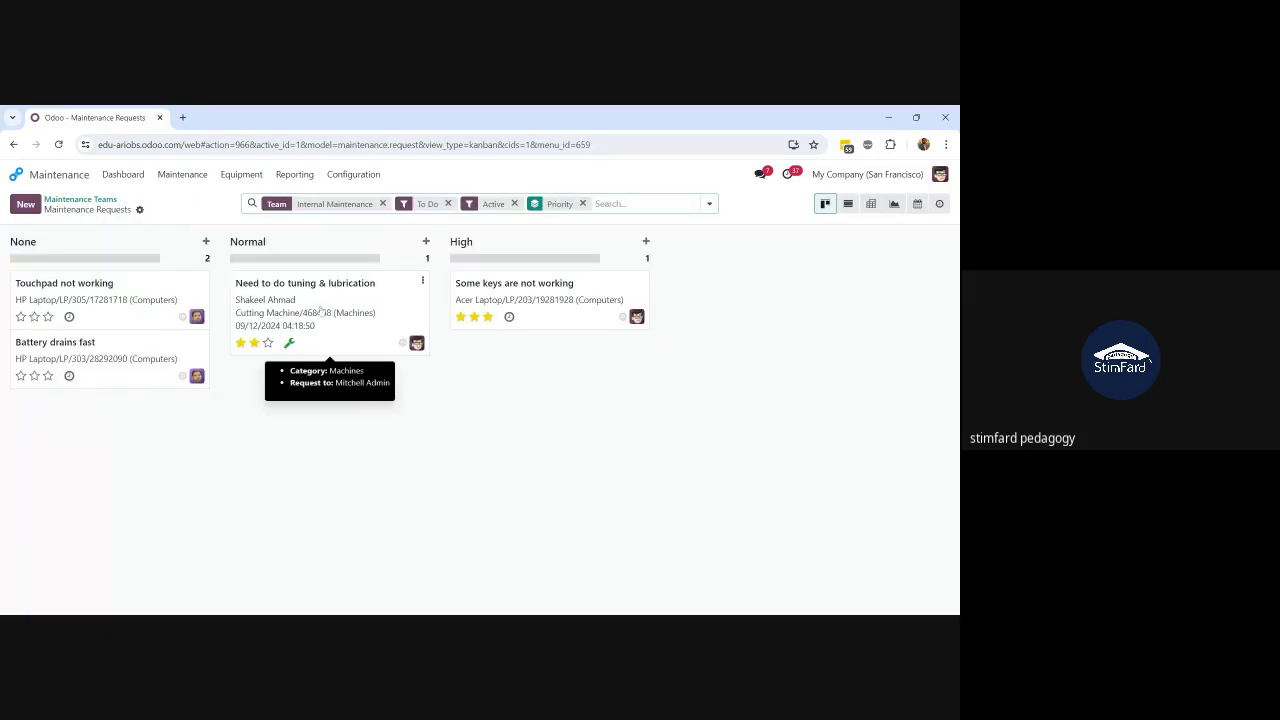
{"action": "left_click", "coordinate": [320, 311]}
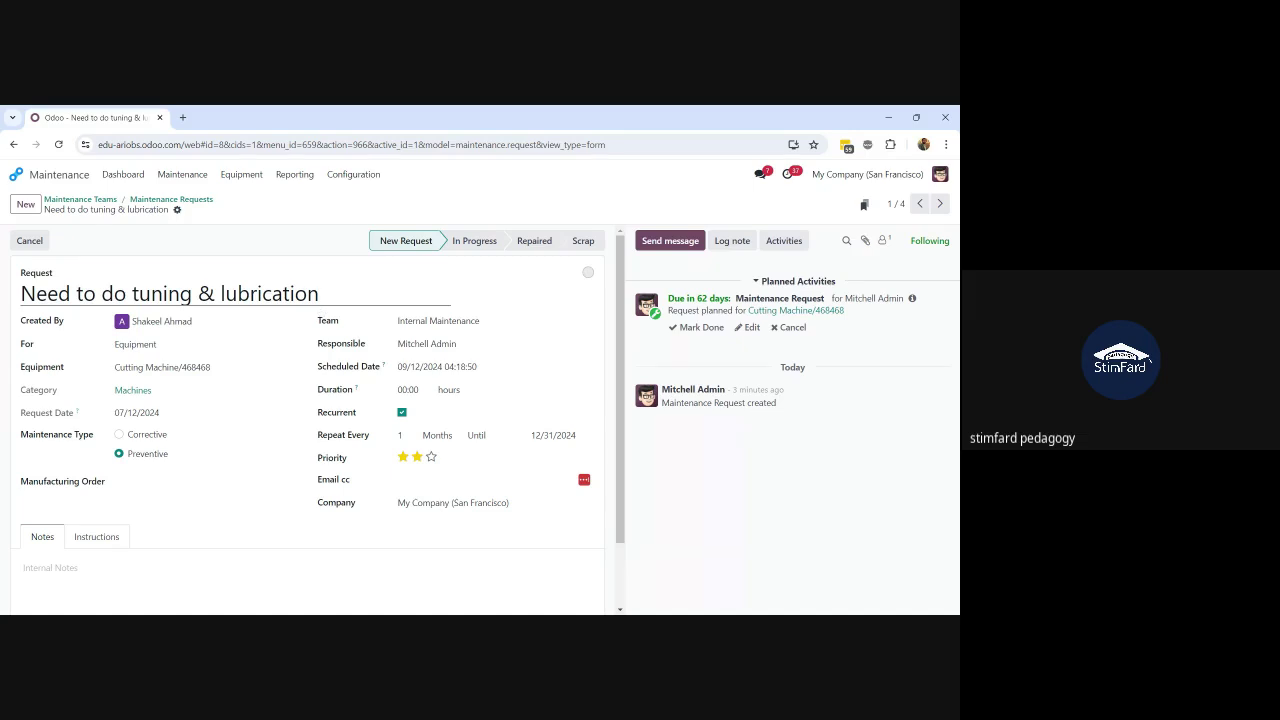
Step: Return to the Maintenance Requests board, reopen the tuning request, then return again
{"action": "left_click", "coordinate": [188, 202]}
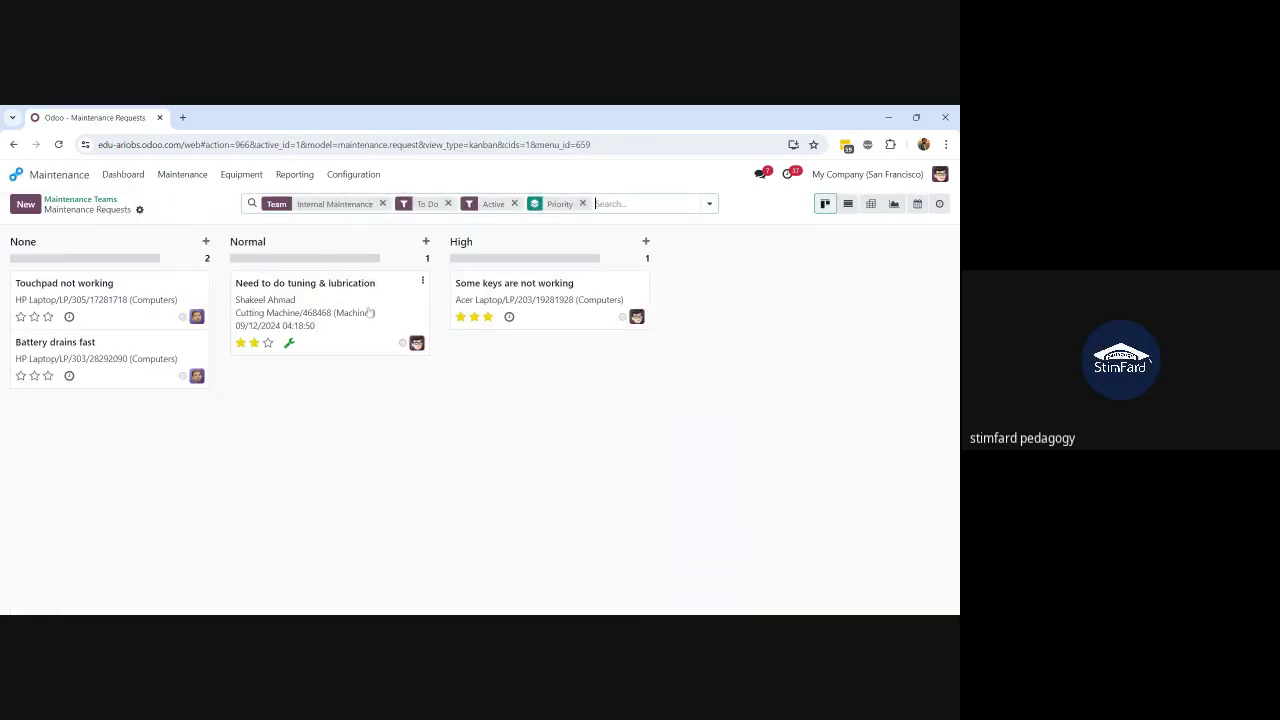
{"action": "left_click", "coordinate": [369, 313]}
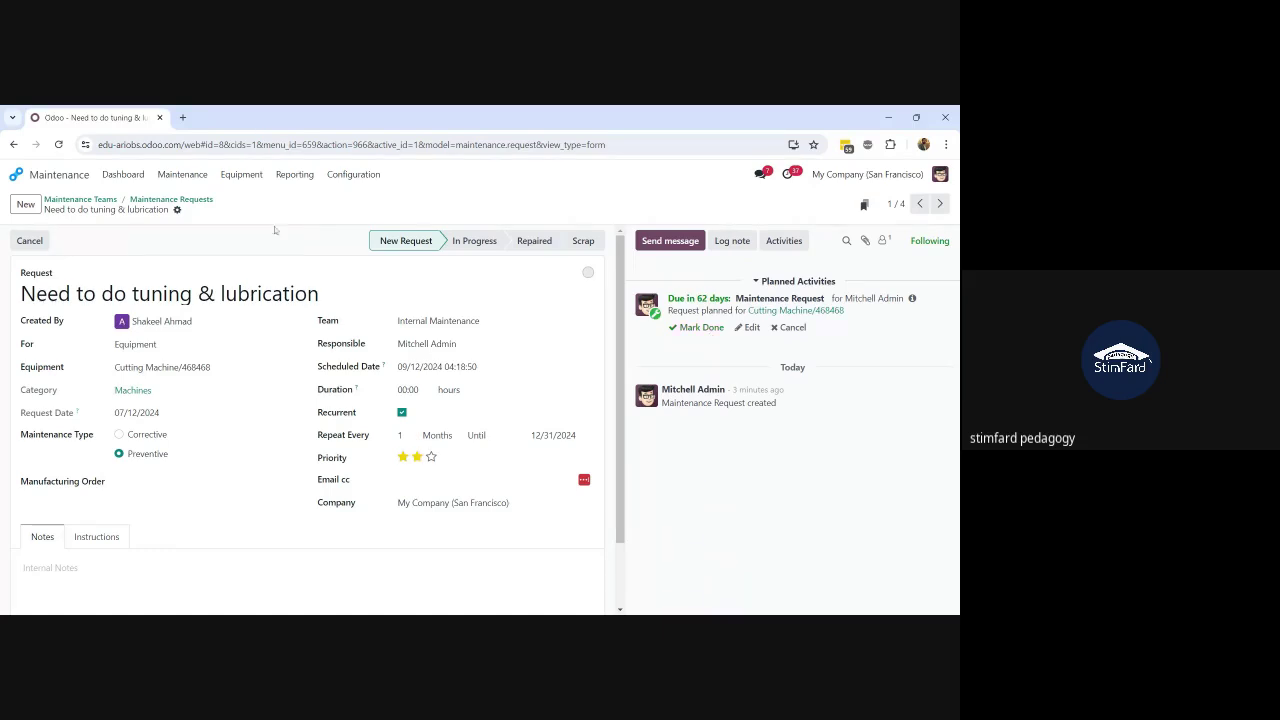
{"action": "left_click", "coordinate": [166, 200]}
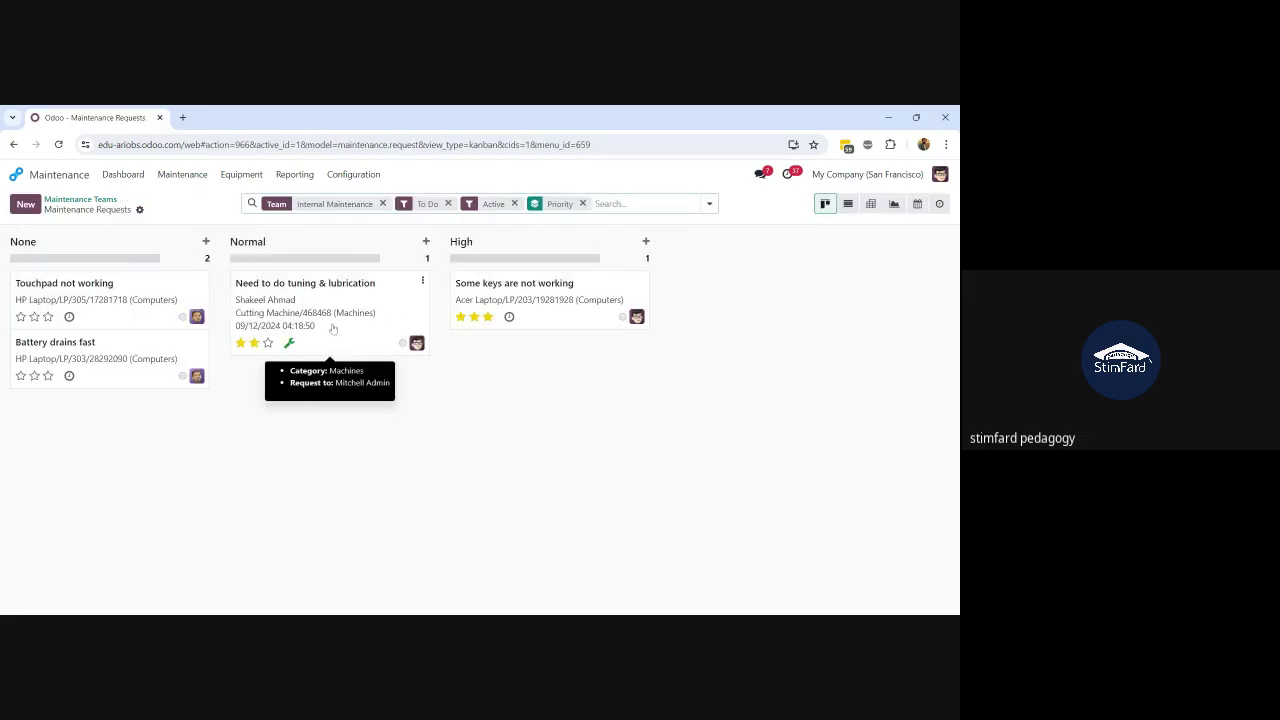
Step: Clear the Priority grouping and To Do filter, then unfold the Repaired stage
{"action": "left_click", "coordinate": [582, 203]}
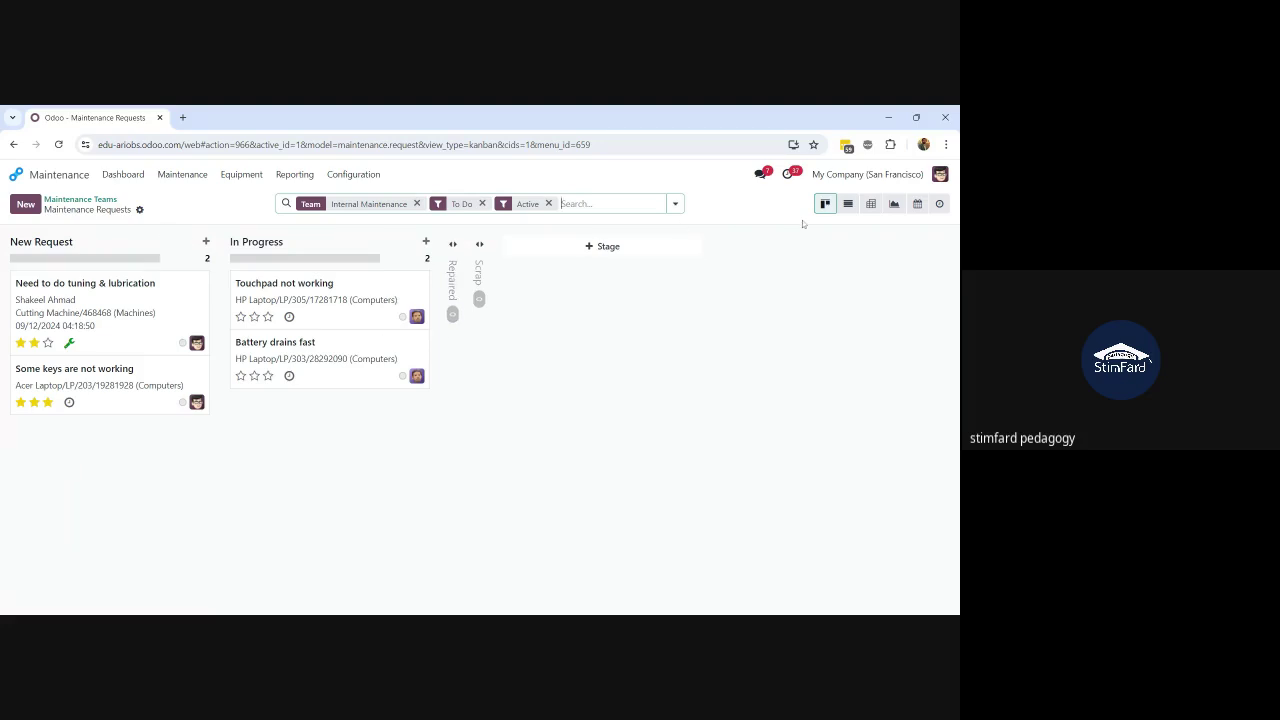
{"action": "left_click", "coordinate": [482, 204]}
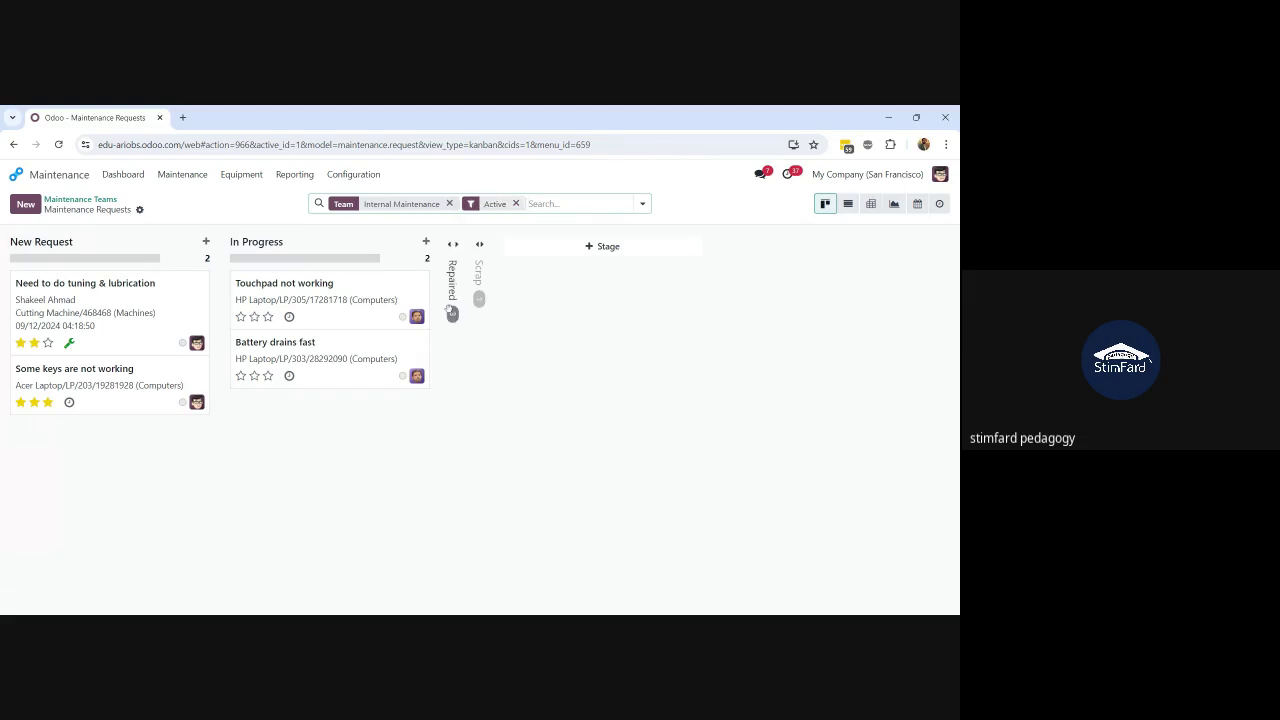
{"action": "left_click", "coordinate": [453, 365]}
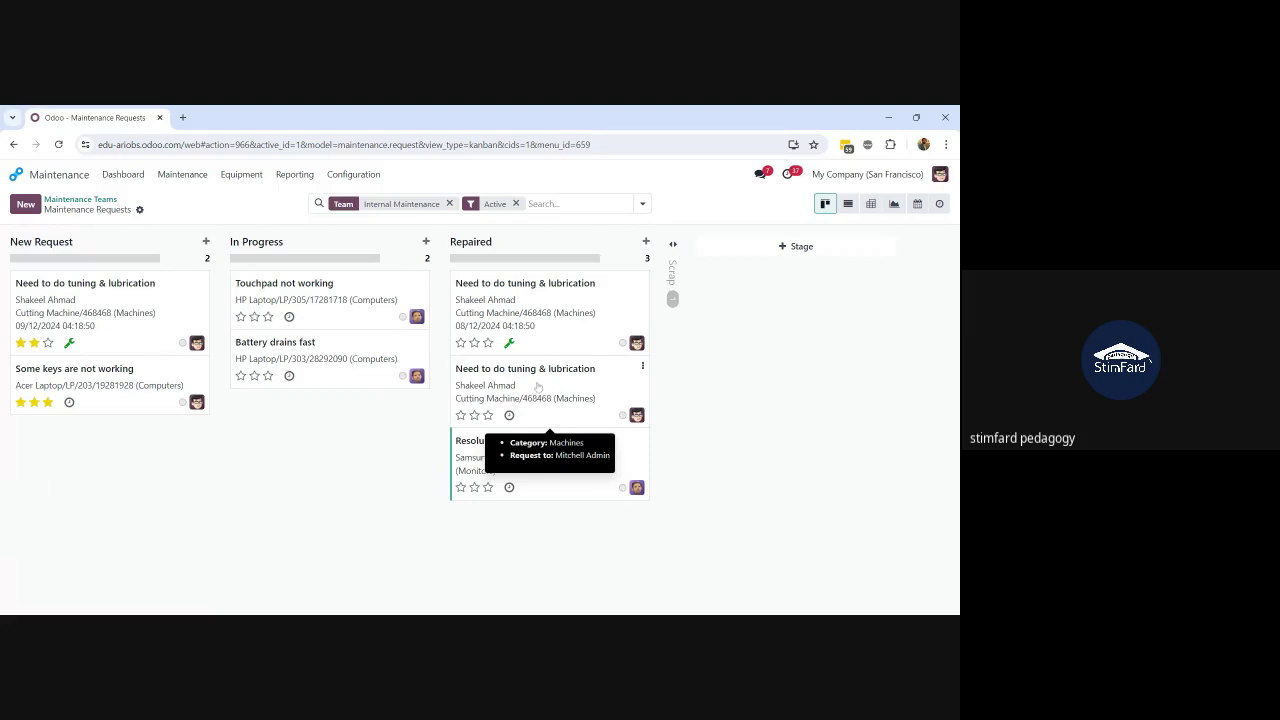
{"action": "left_click", "coordinate": [543, 317]}
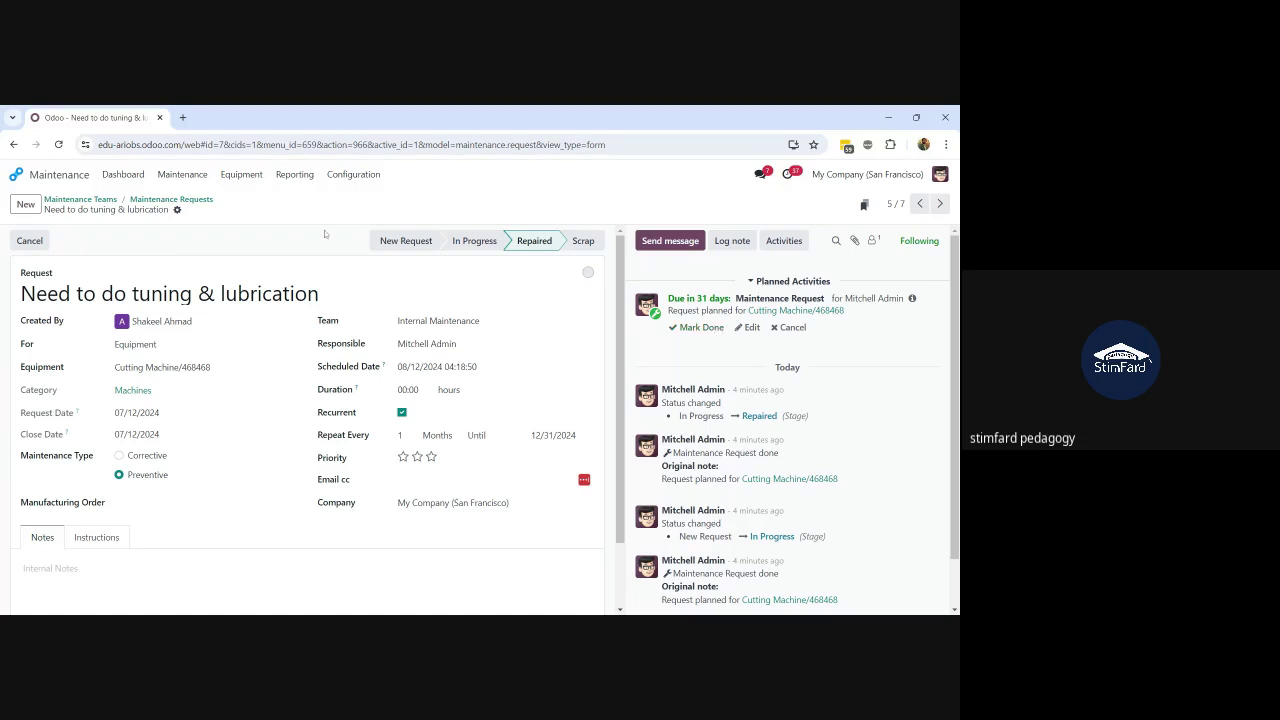
{"action": "left_click", "coordinate": [170, 200]}
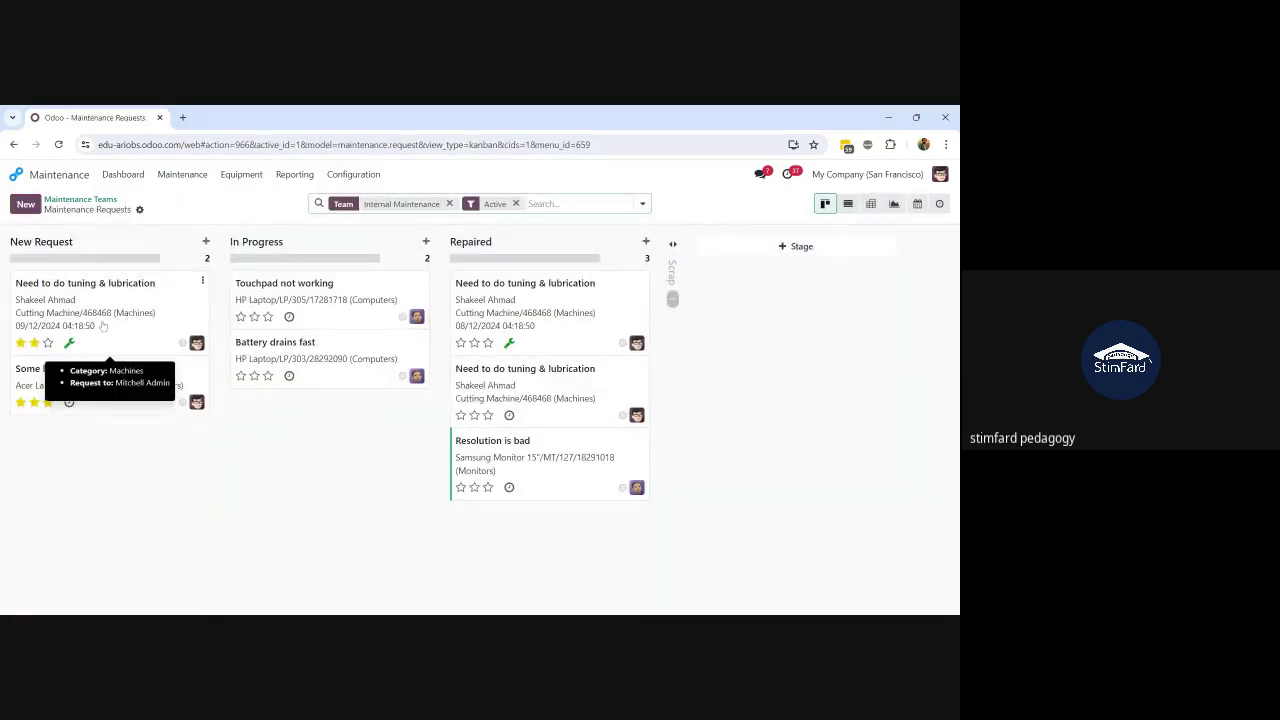
{"action": "left_click", "coordinate": [139, 324]}
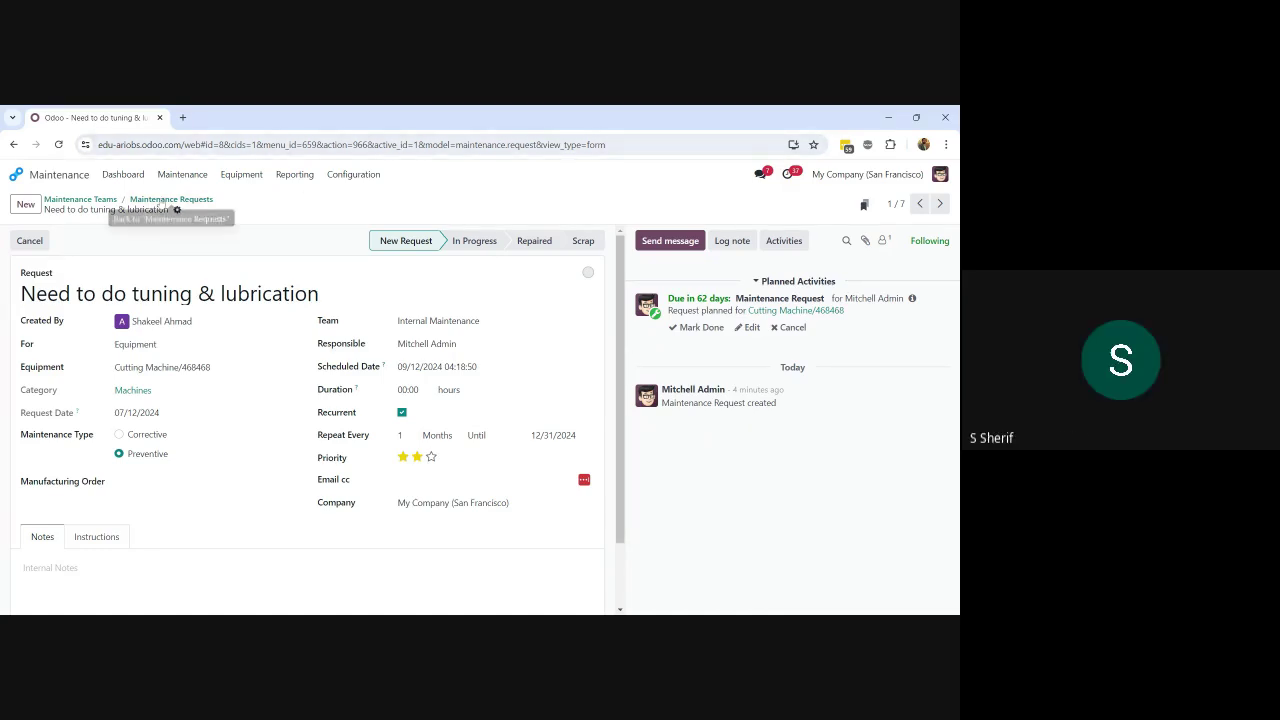
{"action": "left_click", "coordinate": [168, 200]}
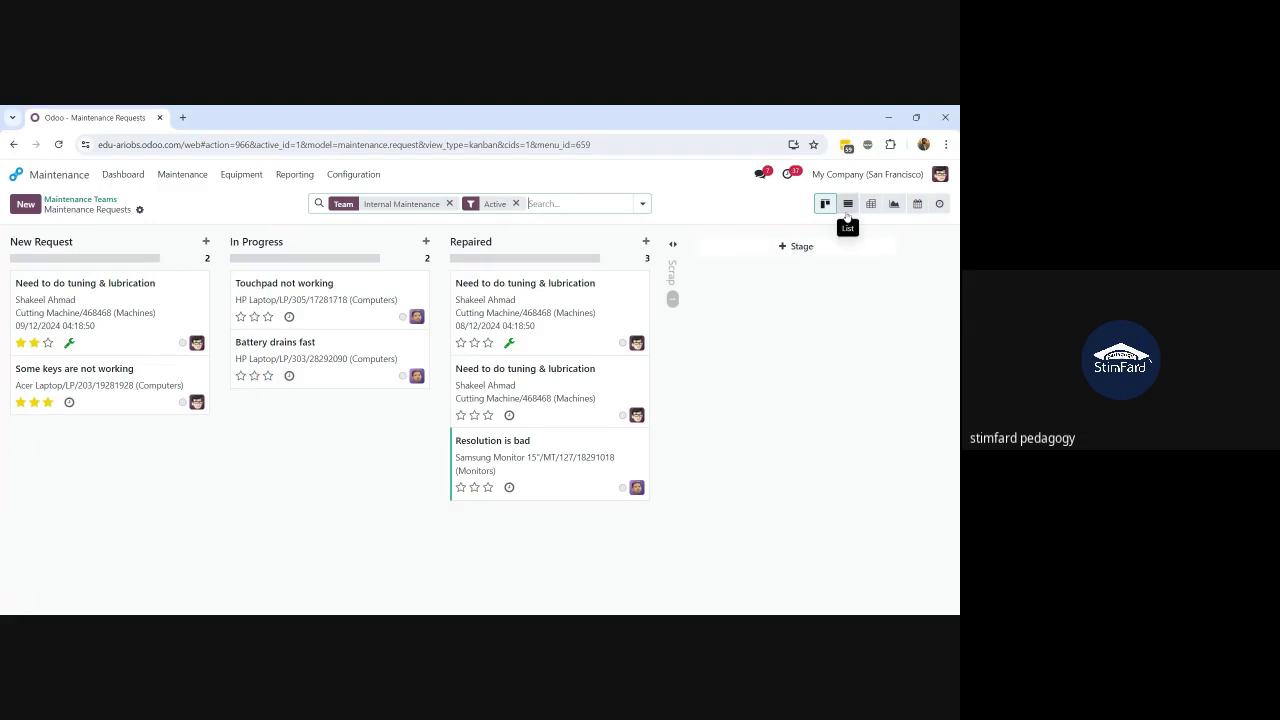
Step: Switch to Pivot view and break the total row down by Equipment
{"action": "left_click", "coordinate": [870, 205]}
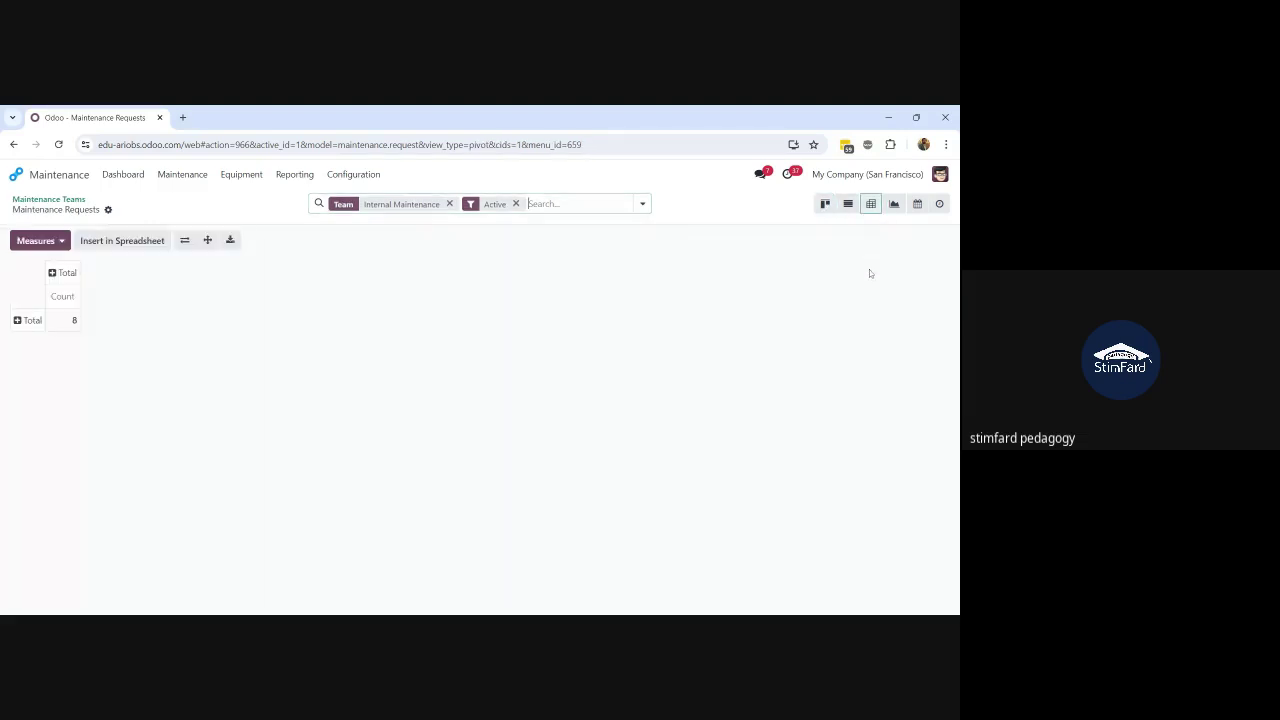
{"action": "left_click", "coordinate": [28, 320]}
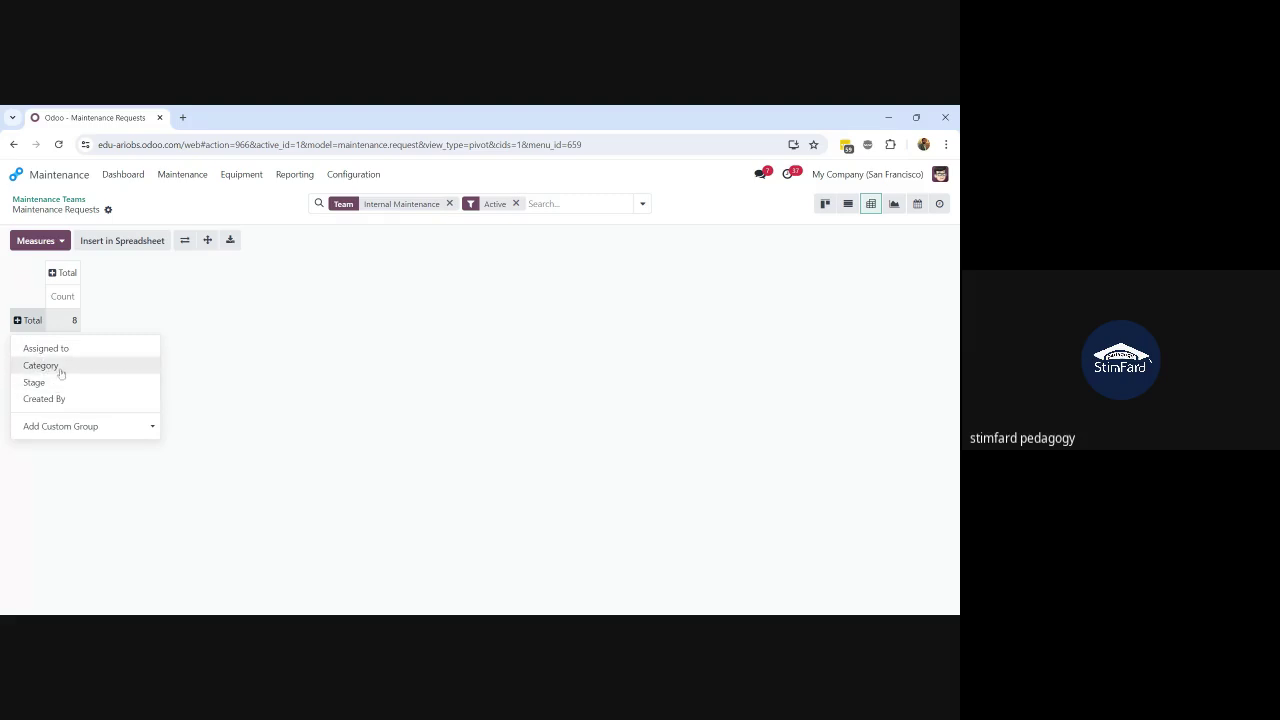
{"action": "left_click", "coordinate": [50, 349]}
{"action": "left_click", "coordinate": [21, 324]}
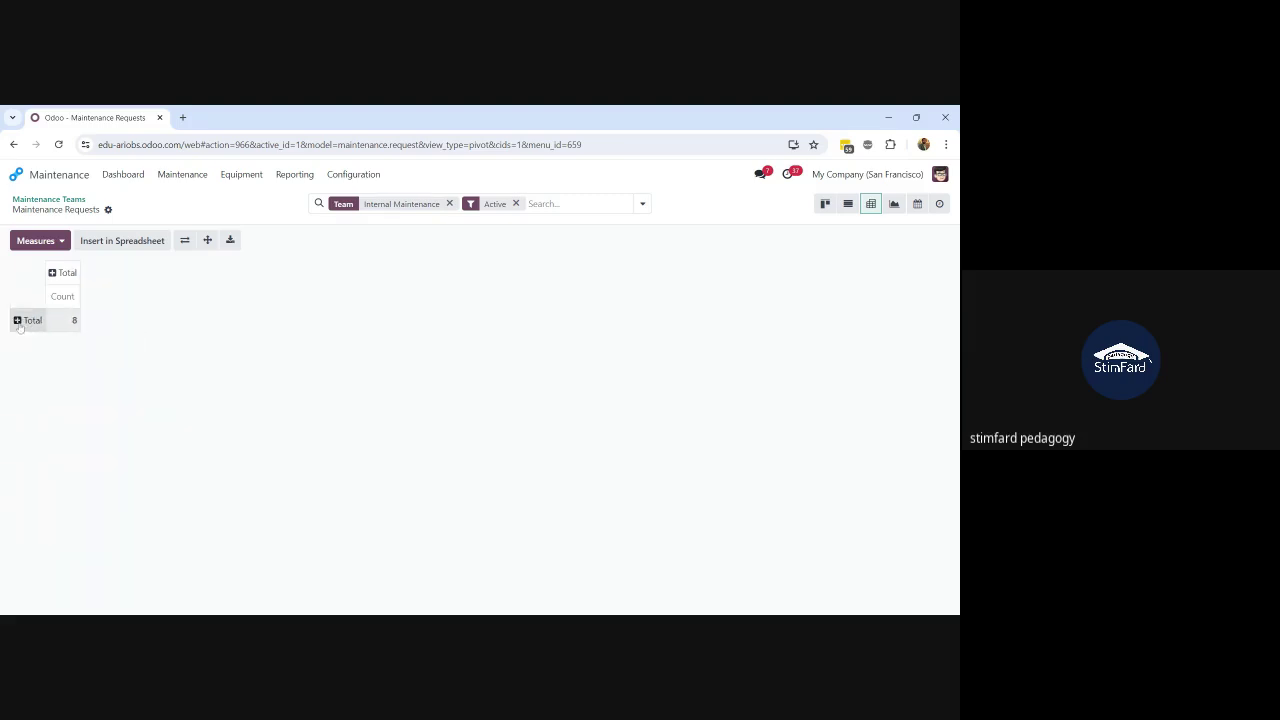
{"action": "left_click", "coordinate": [20, 327]}
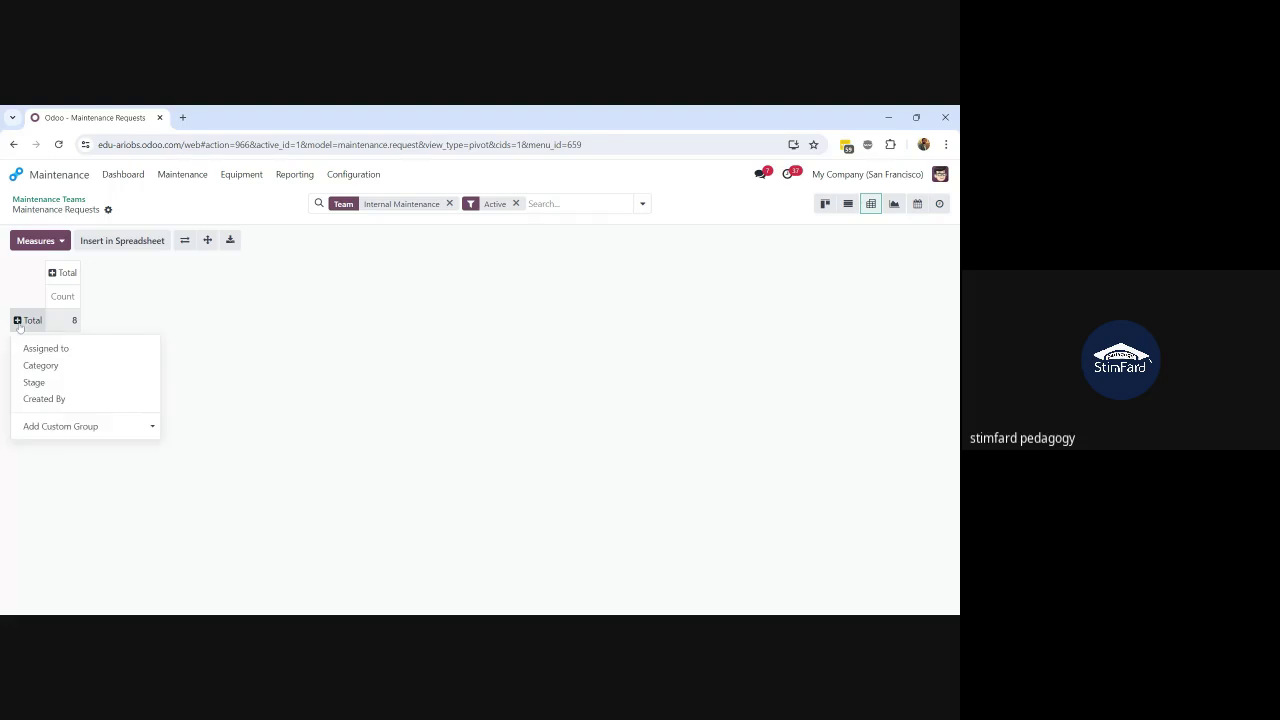
{"action": "left_click", "coordinate": [47, 375]}
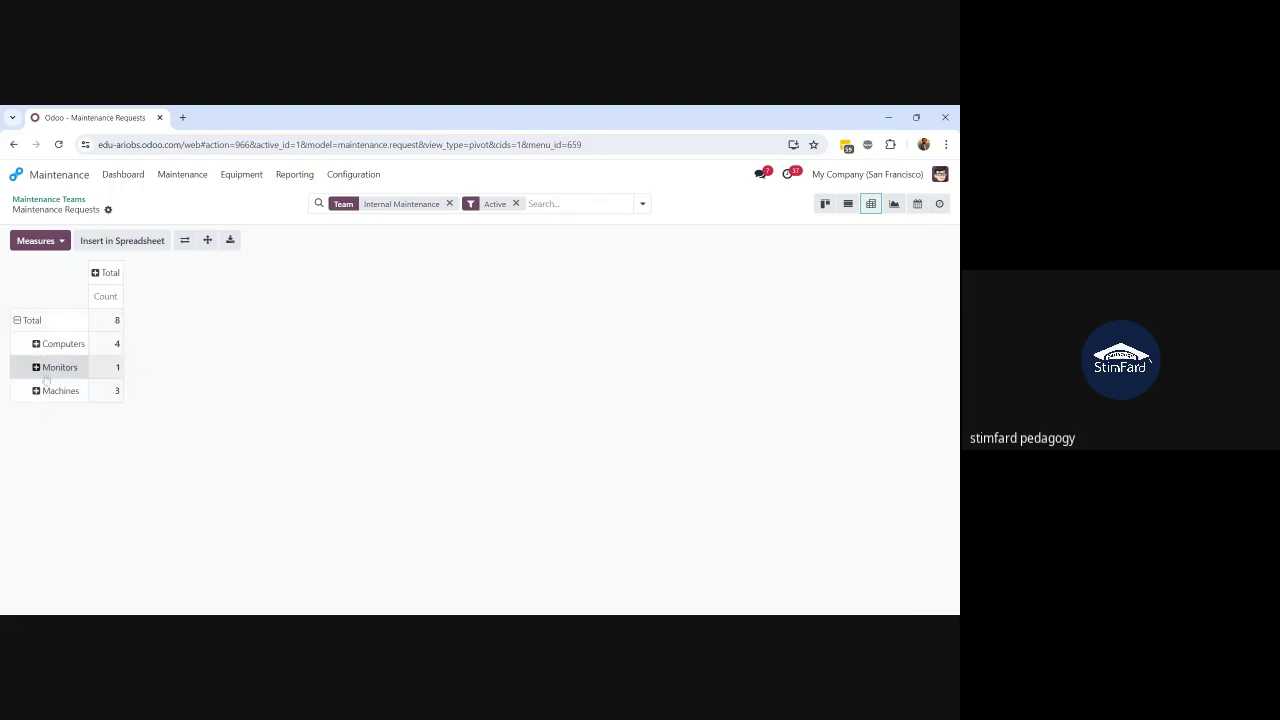
{"action": "left_click", "coordinate": [19, 321]}
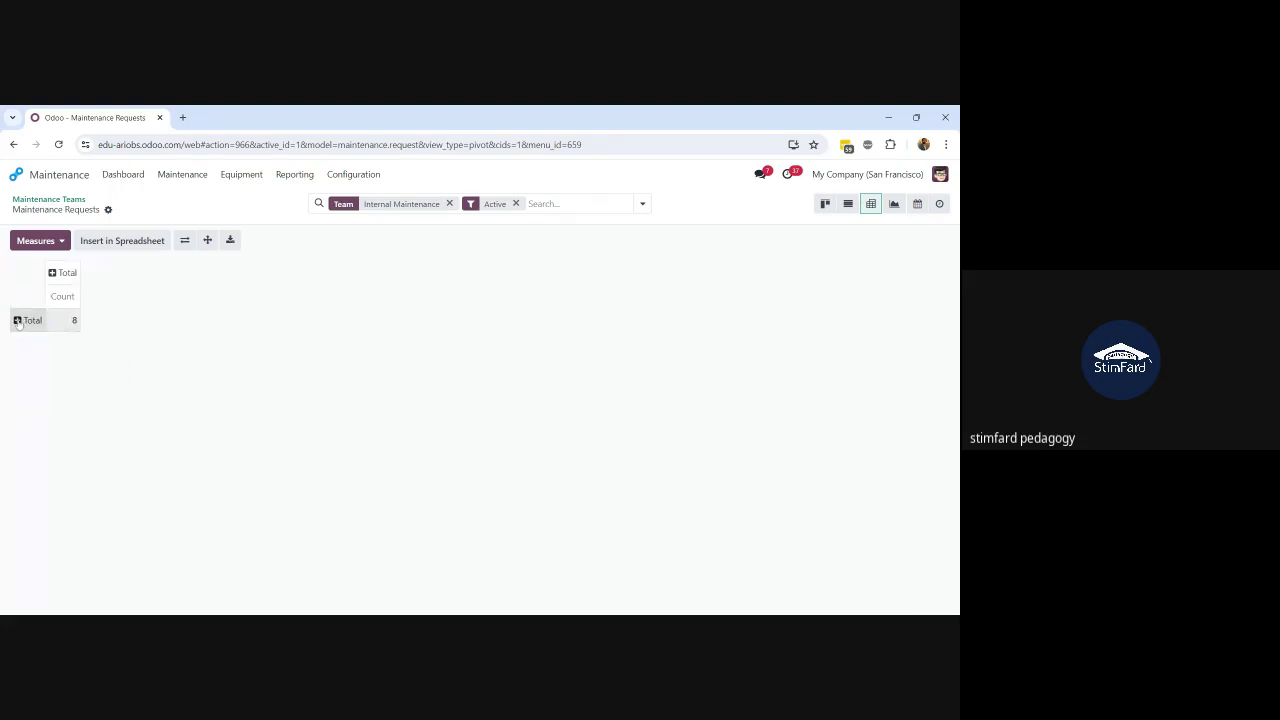
{"action": "left_click", "coordinate": [18, 321]}
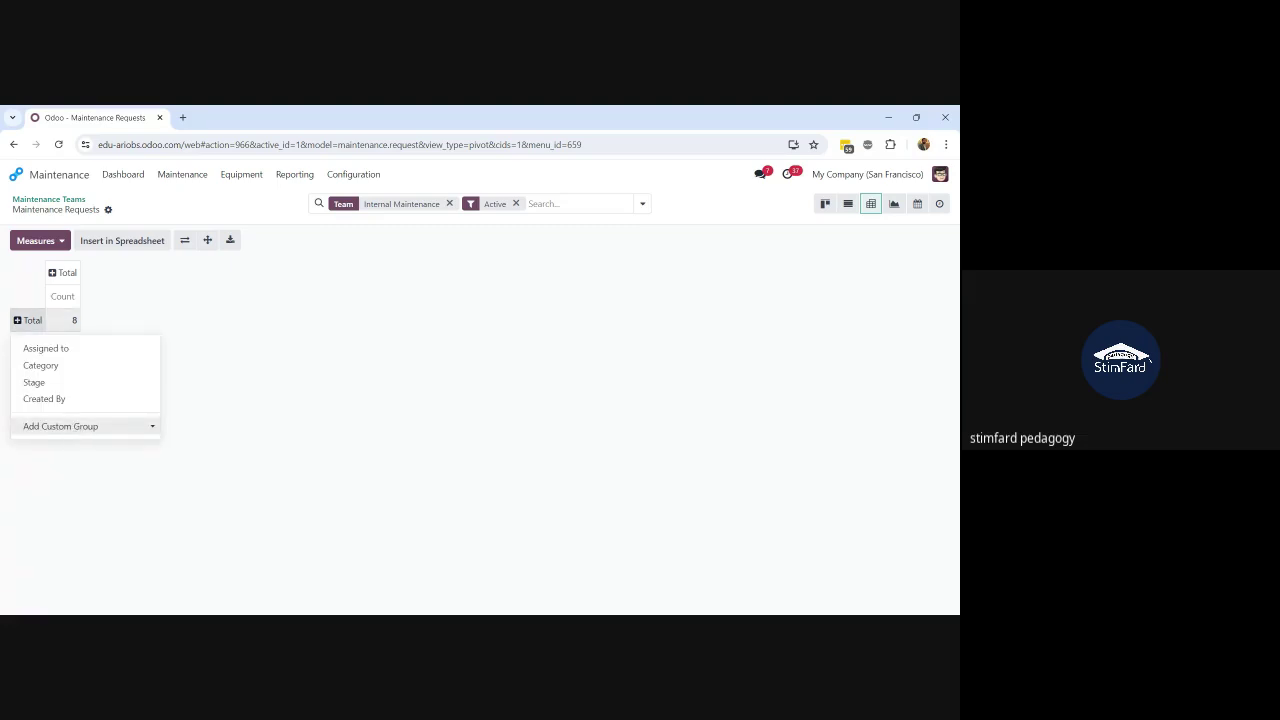
{"action": "left_click", "coordinate": [65, 340]}
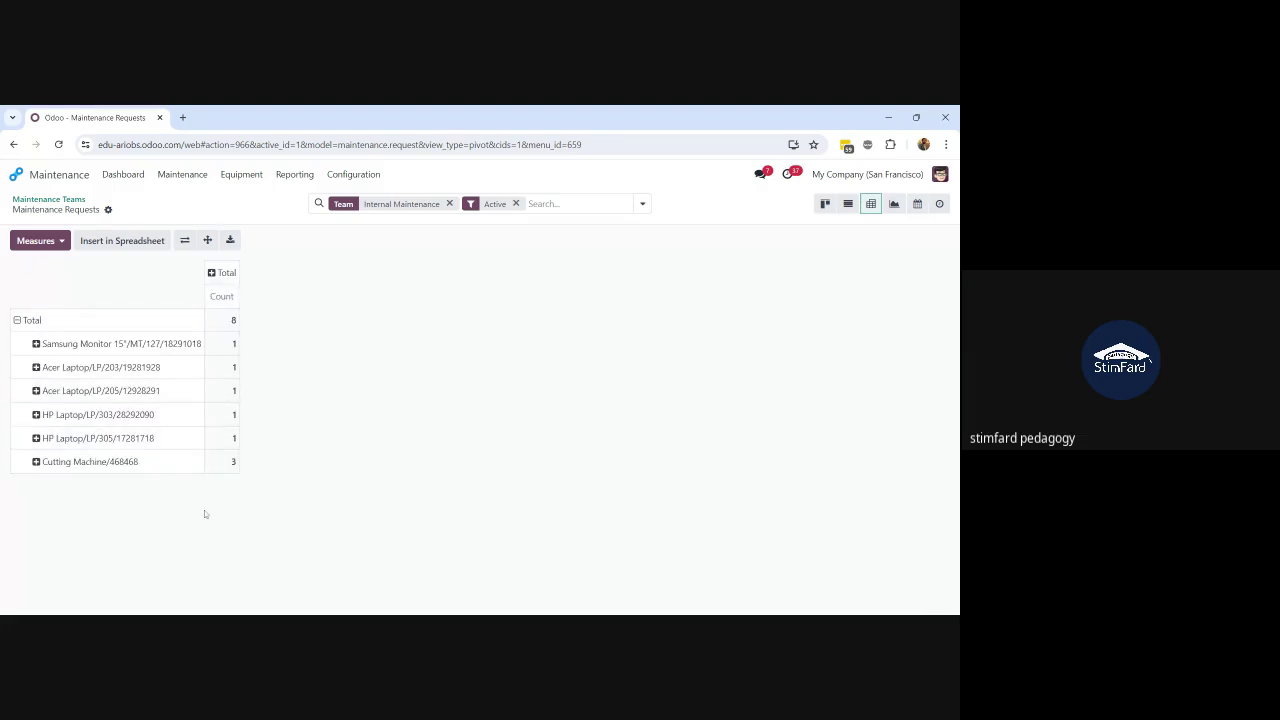
Step: Add Duration as a pivot measure alongside Count
{"action": "left_click", "coordinate": [60, 243]}
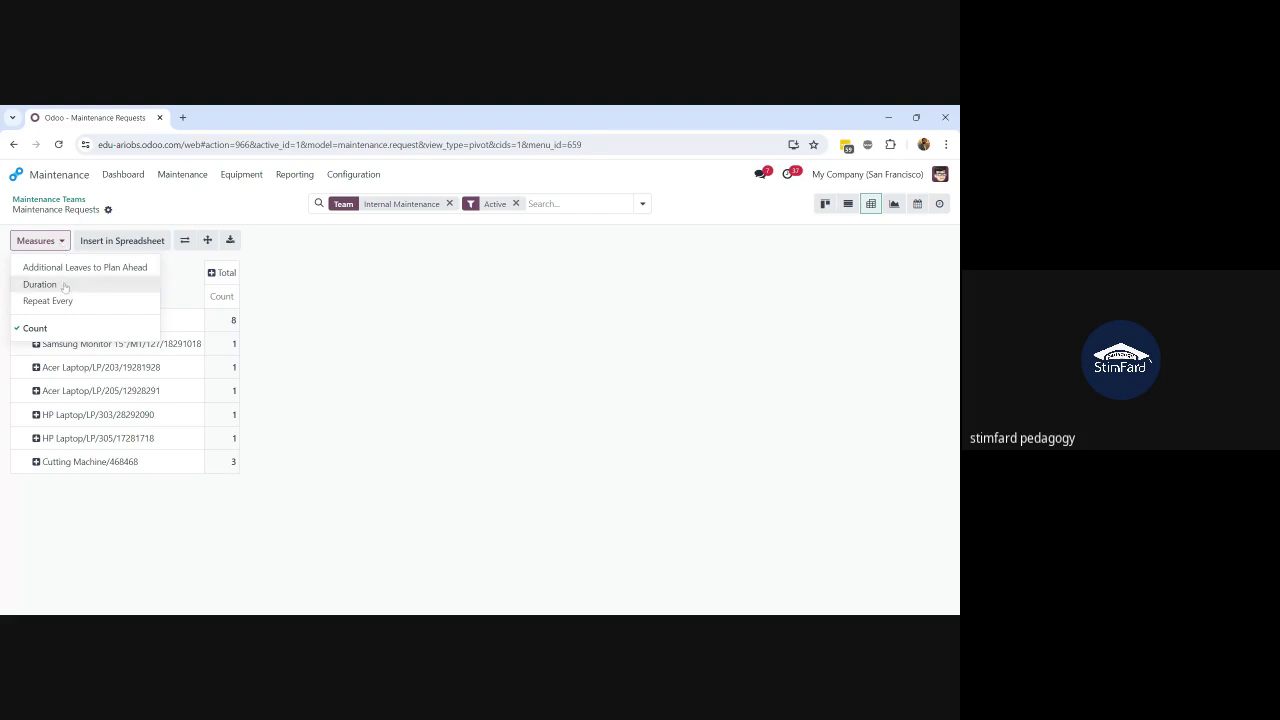
{"action": "left_click", "coordinate": [64, 286]}
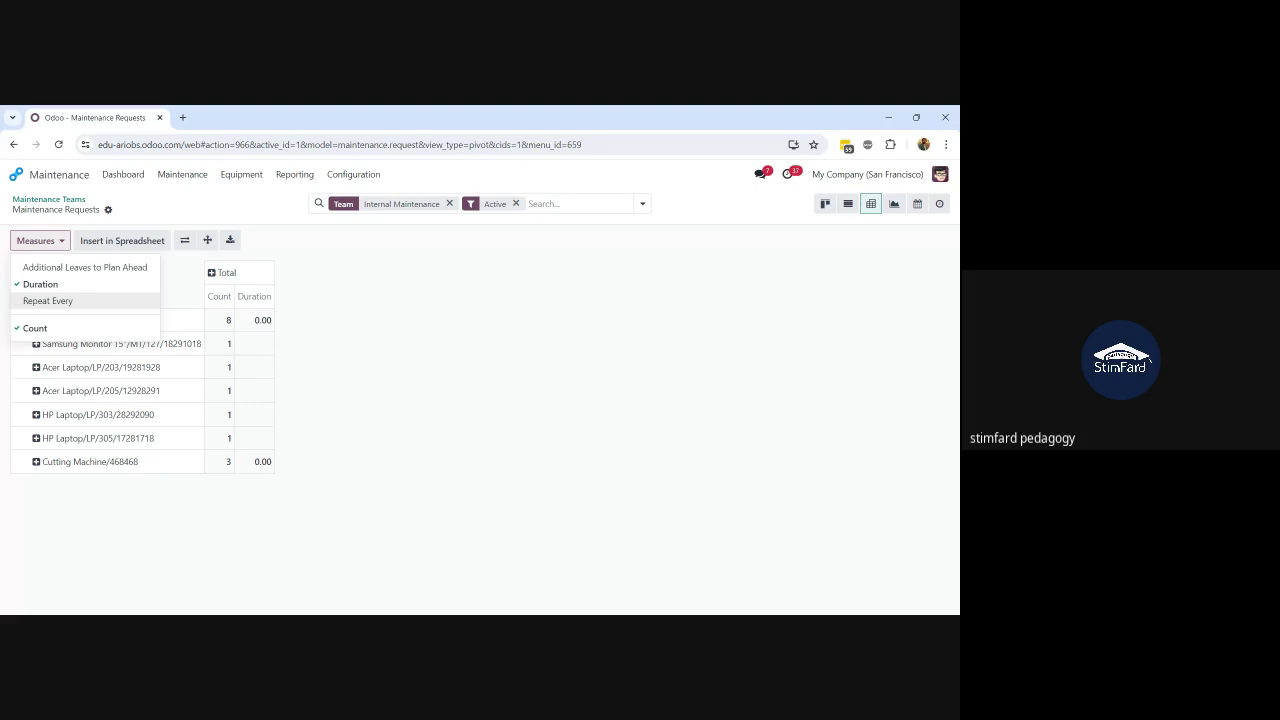
{"action": "left_click", "coordinate": [376, 361]}
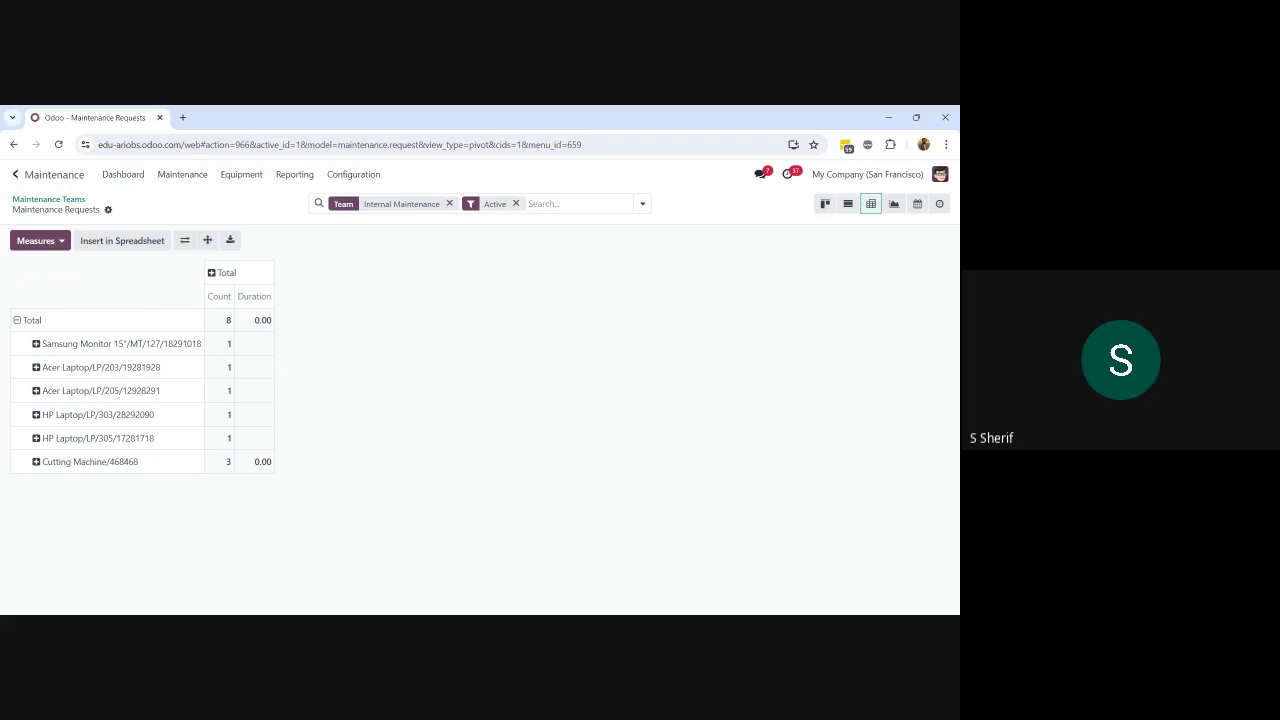
{"action": "left_click", "coordinate": [16, 175]}
Step: In Manufacturing, open order WH/MO/00003 for Table Top and view its work orders
{"action": "type", "text": "manu"}
{"action": "key", "text": "Return"}
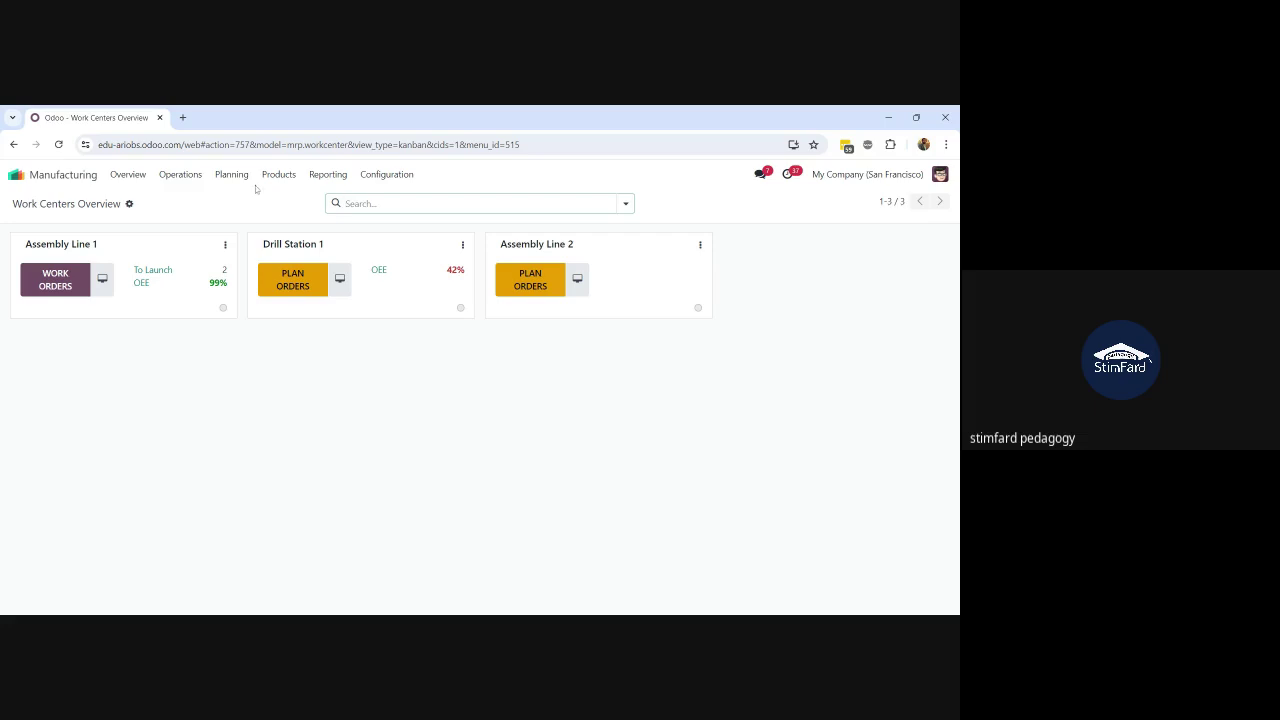
{"action": "left_click", "coordinate": [197, 175]}
{"action": "left_click", "coordinate": [199, 198]}
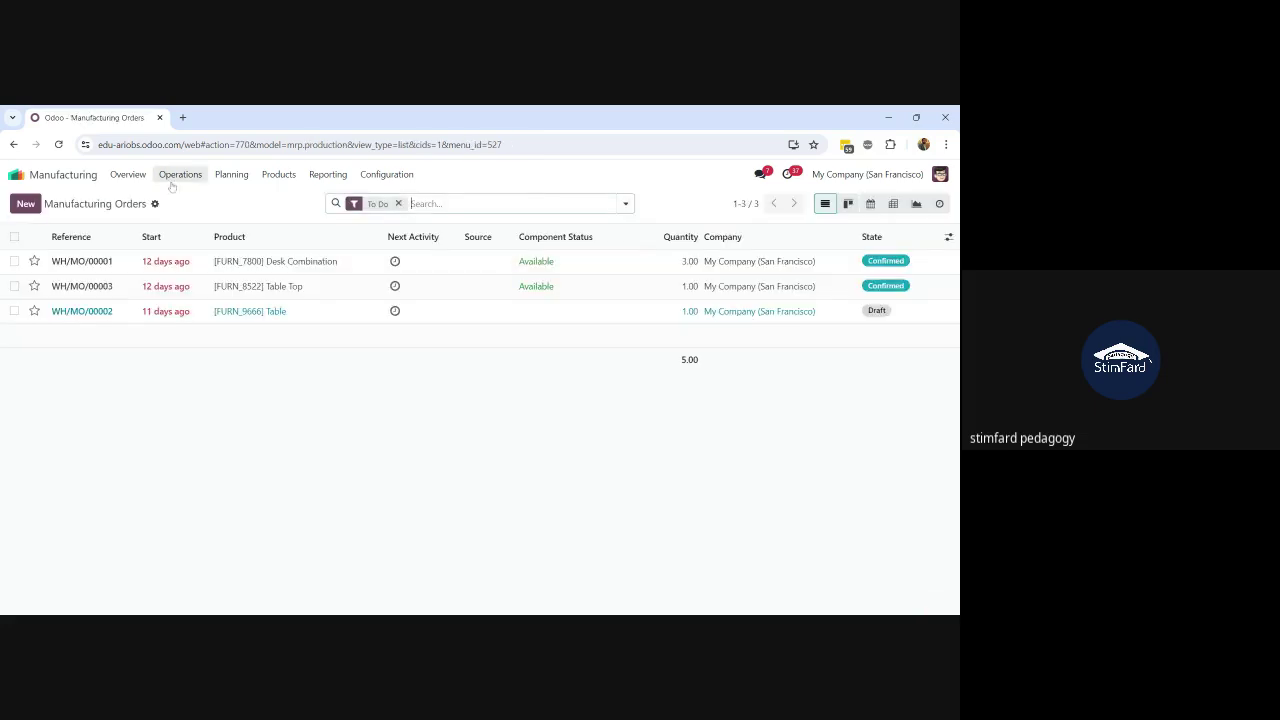
{"action": "left_click", "coordinate": [179, 296]}
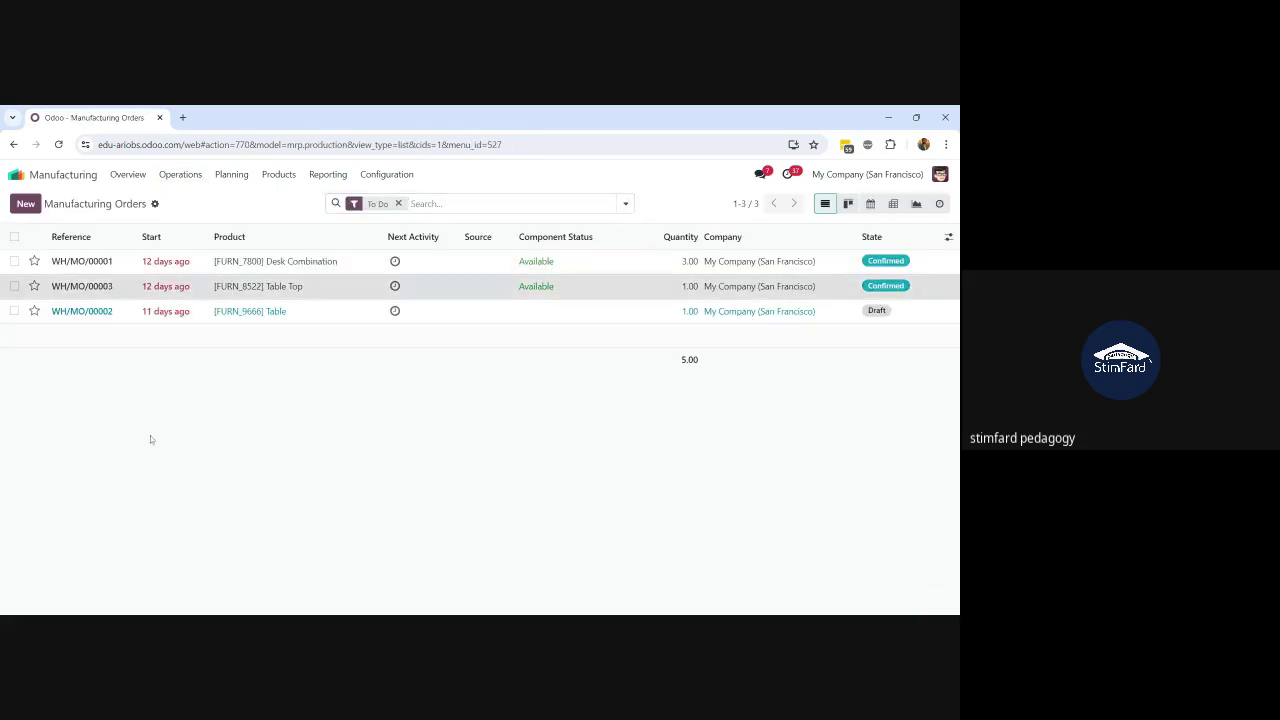
{"action": "left_click", "coordinate": [125, 428]}
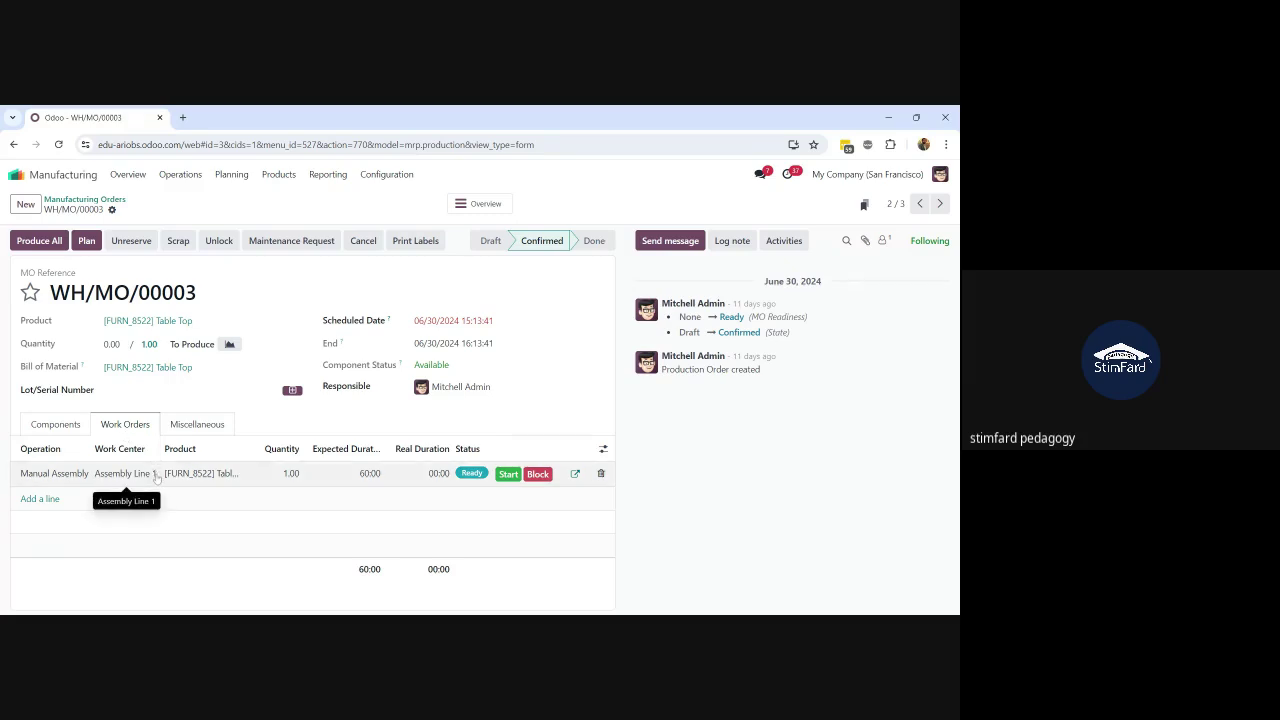
{"action": "left_click", "coordinate": [57, 426]}
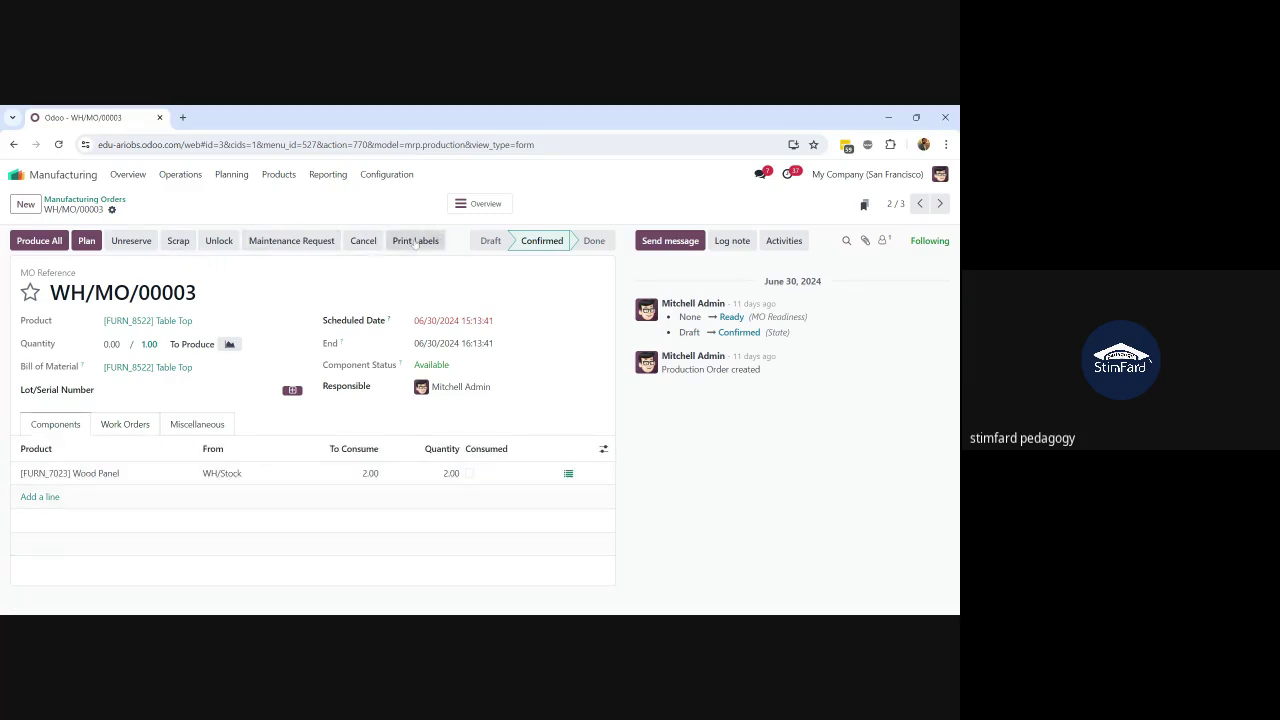
{"action": "left_click", "coordinate": [285, 241]}
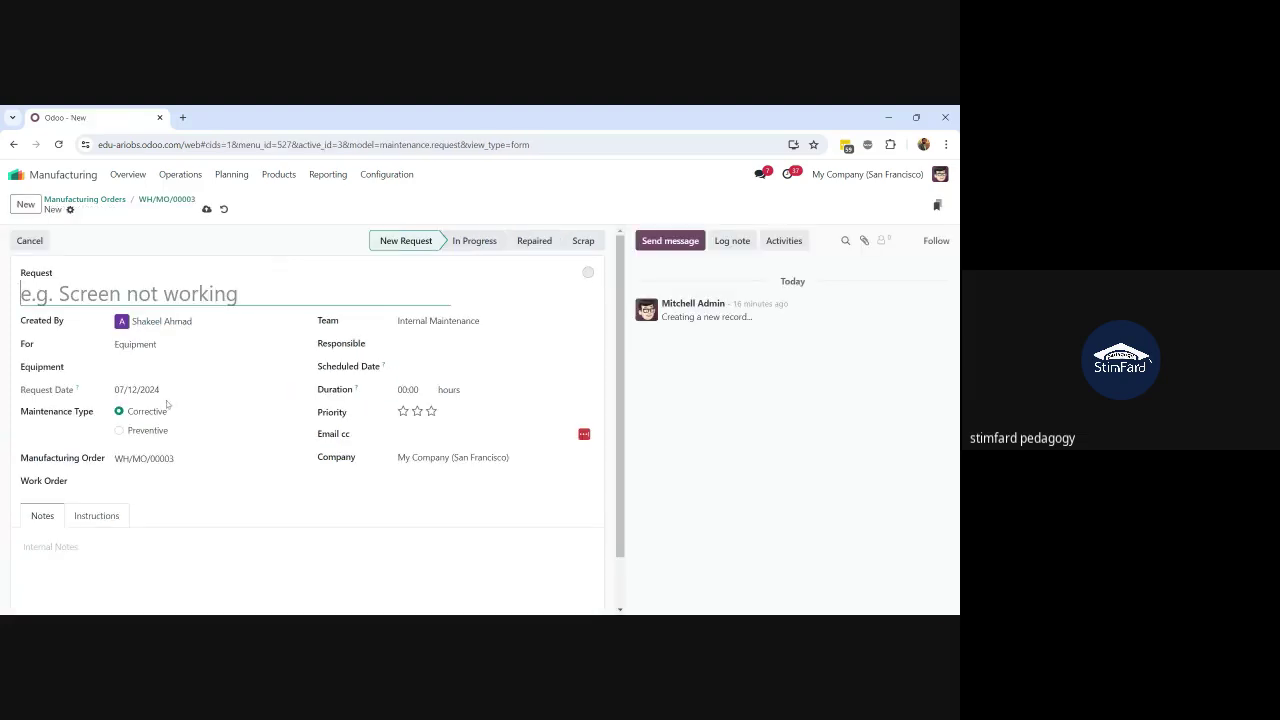
{"action": "left_click", "coordinate": [195, 457]}
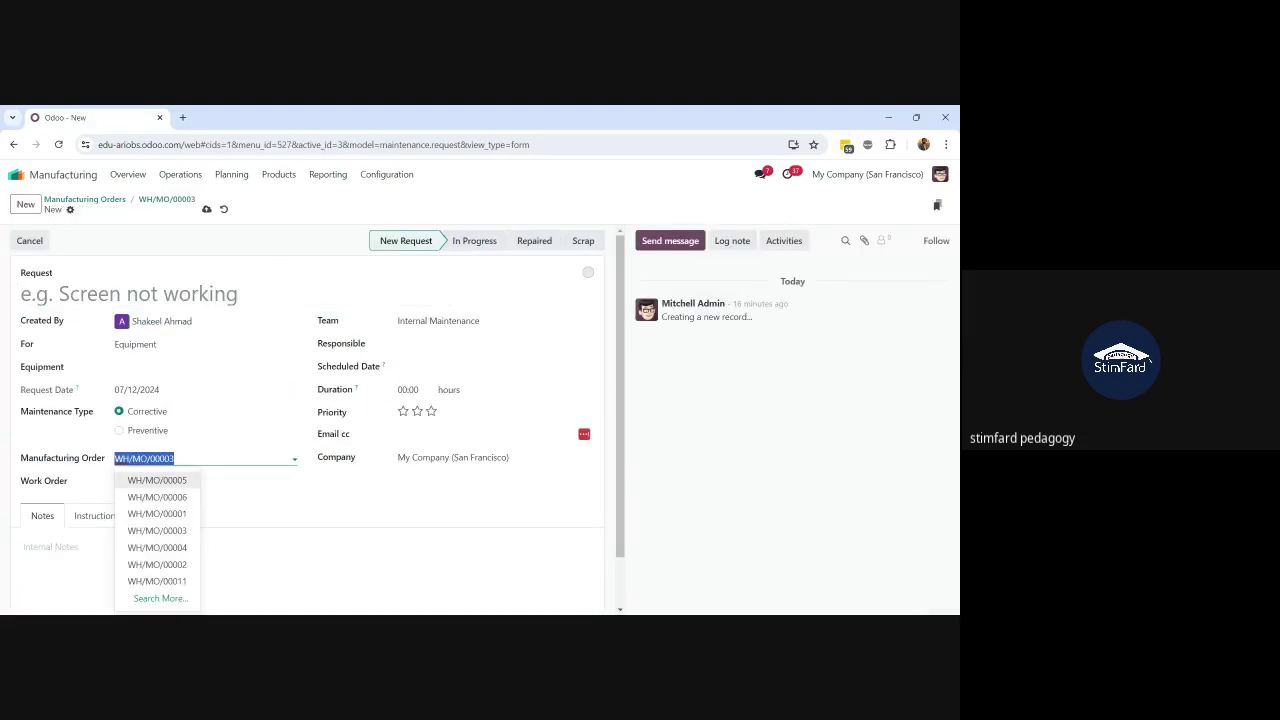
{"action": "left_click", "coordinate": [195, 458]}
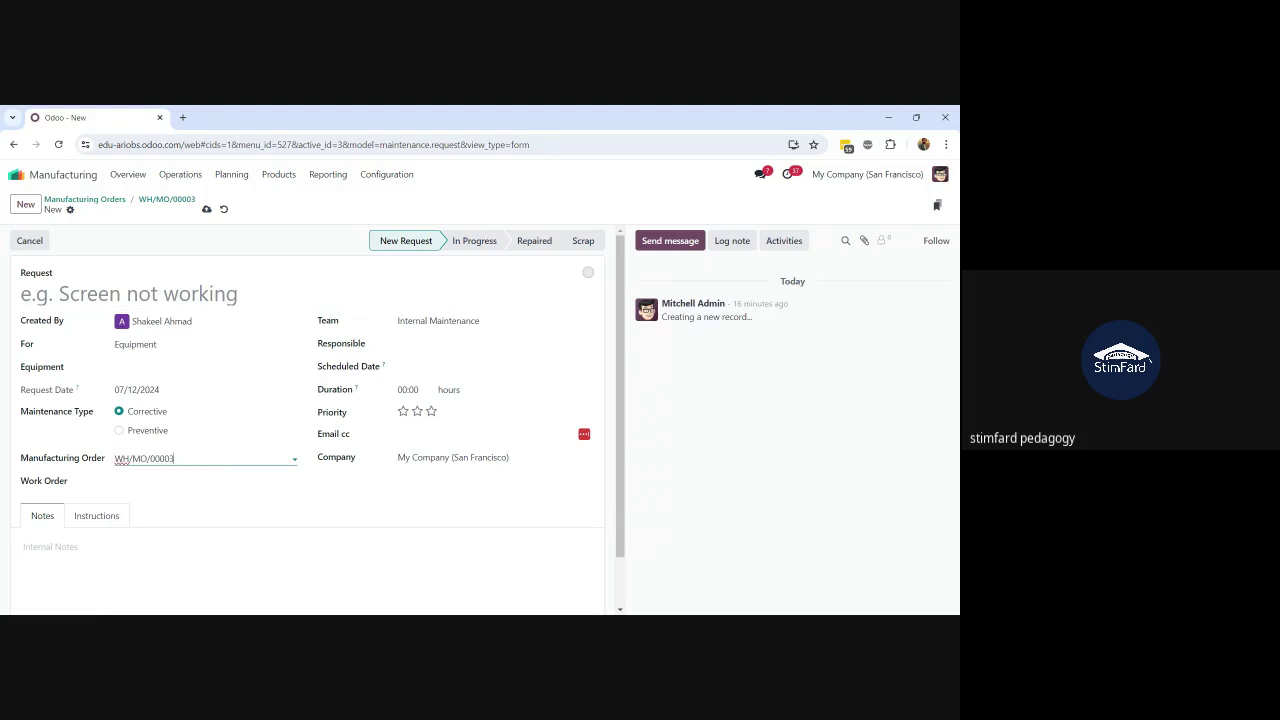
{"action": "left_click", "coordinate": [224, 209]}
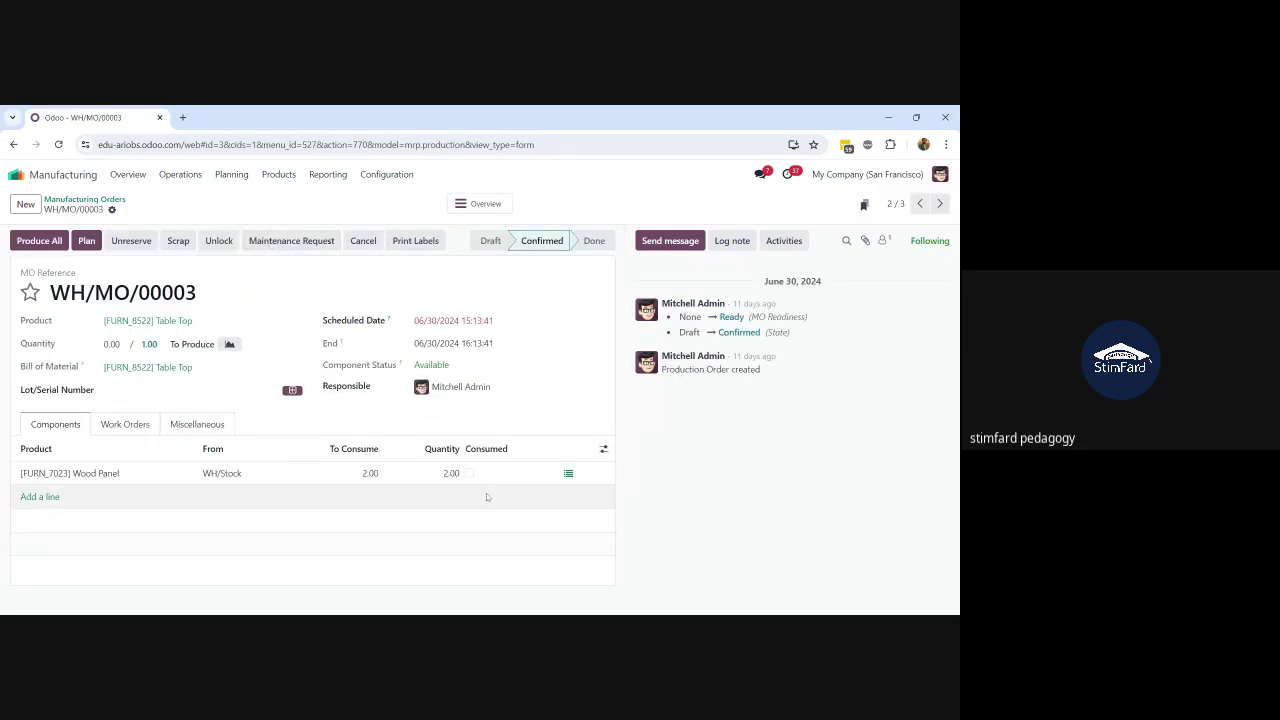
{"action": "left_click", "coordinate": [120, 426]}
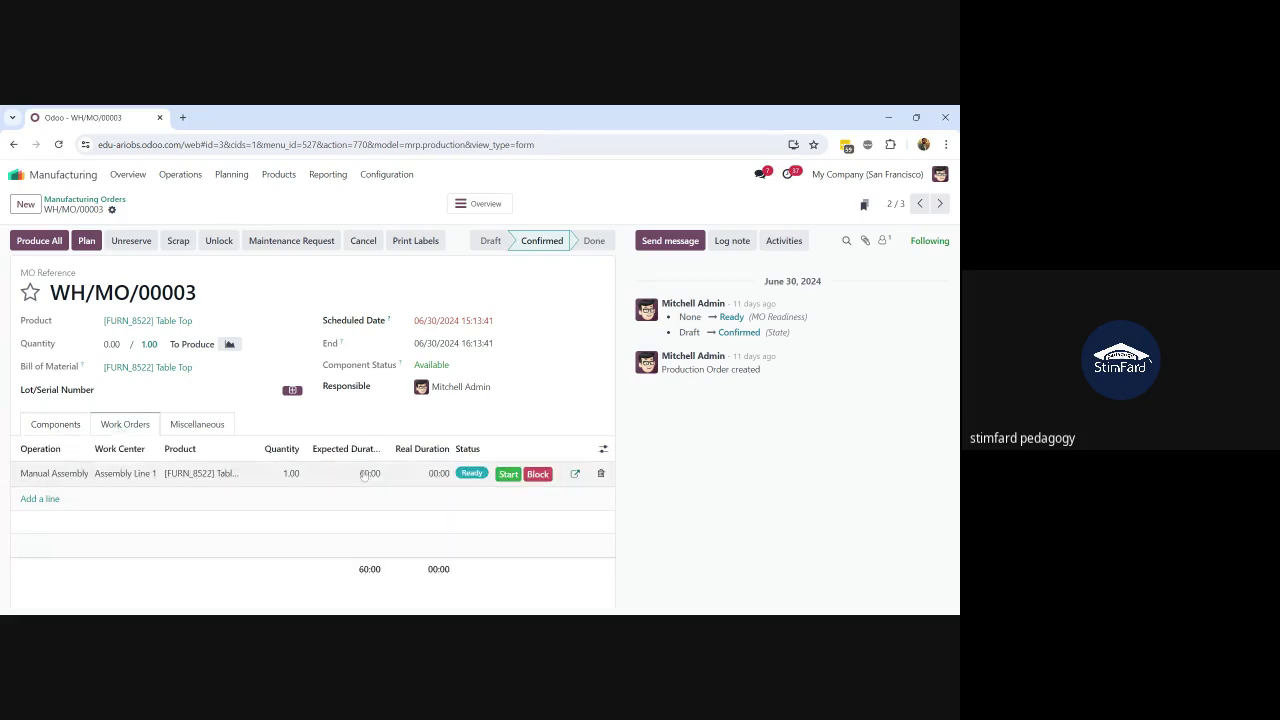
Step: Open the Manual Assembly work order of WH/MO/00003 in the Shop Floor
{"action": "left_click", "coordinate": [576, 475]}
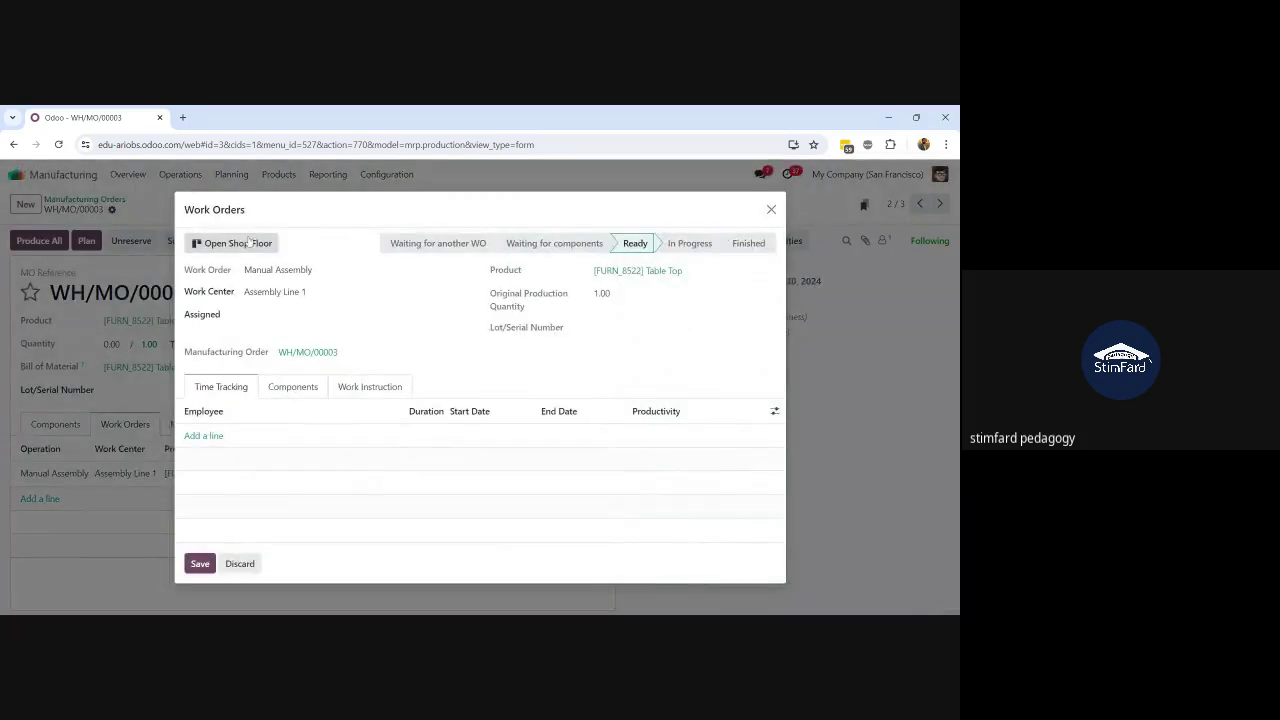
{"action": "left_click", "coordinate": [247, 243]}
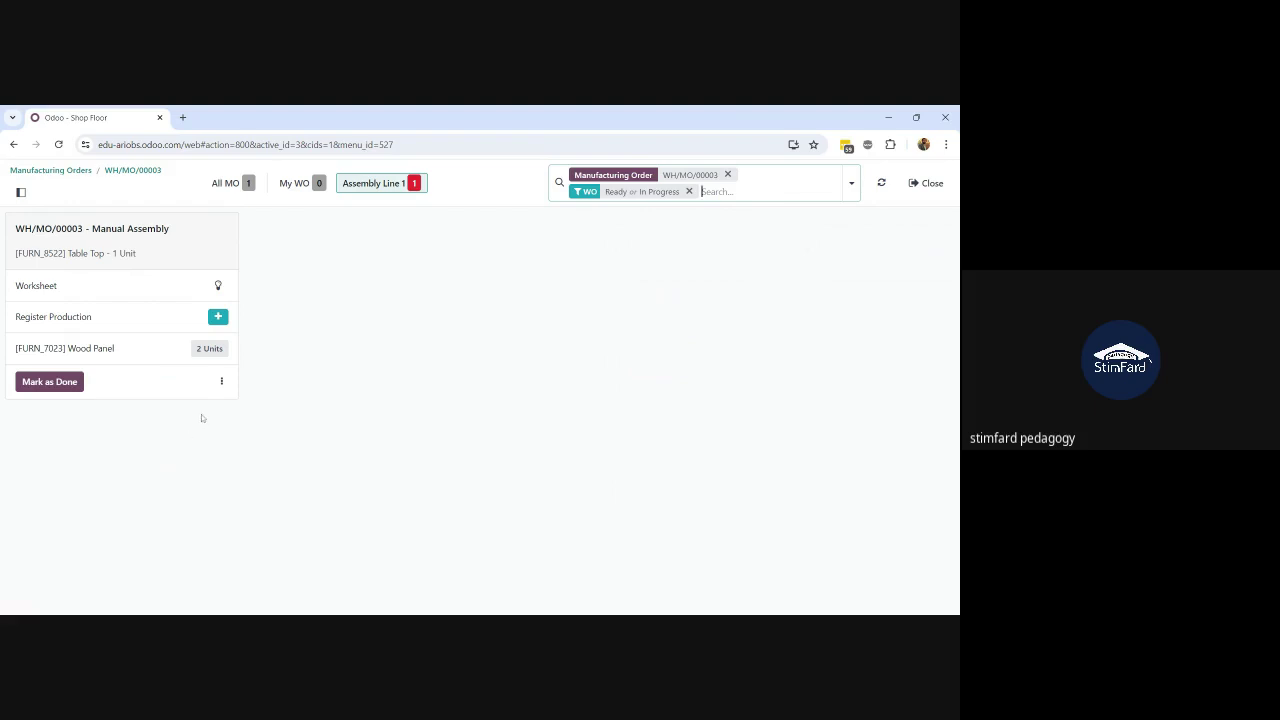
{"action": "left_click", "coordinate": [222, 383]}
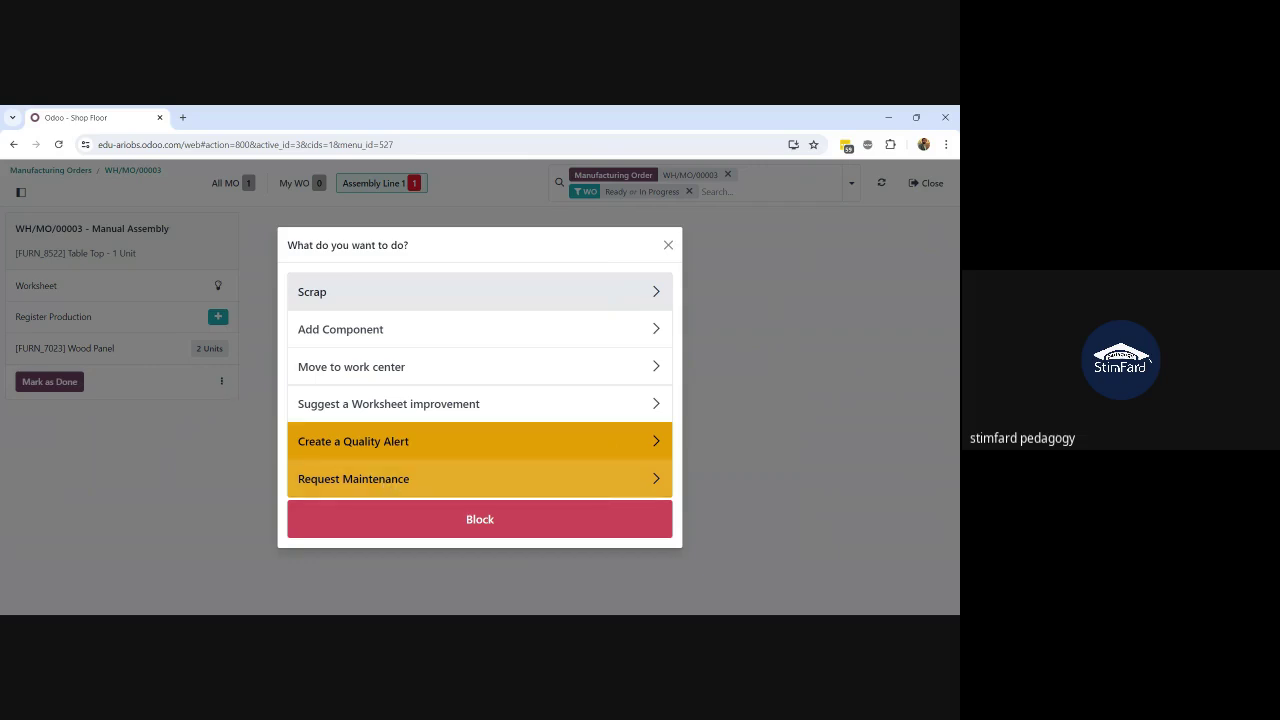
{"action": "left_click", "coordinate": [393, 482]}
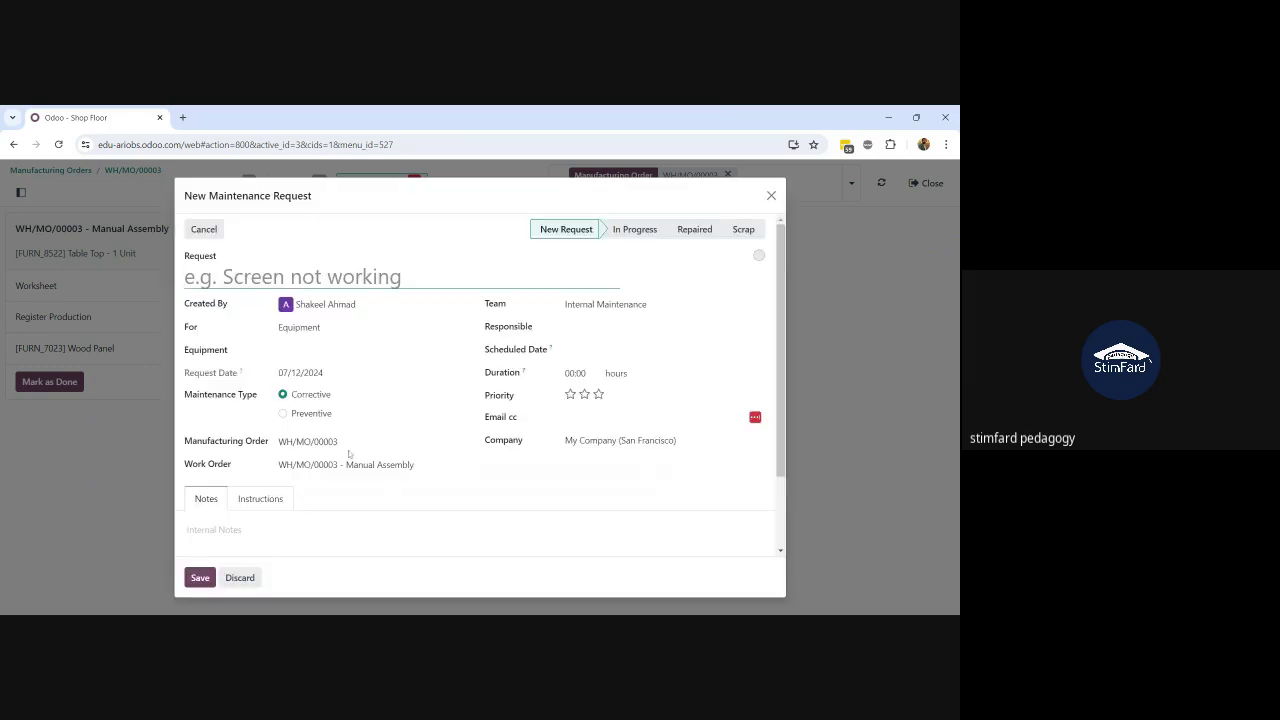
{"action": "left_click", "coordinate": [390, 442]}
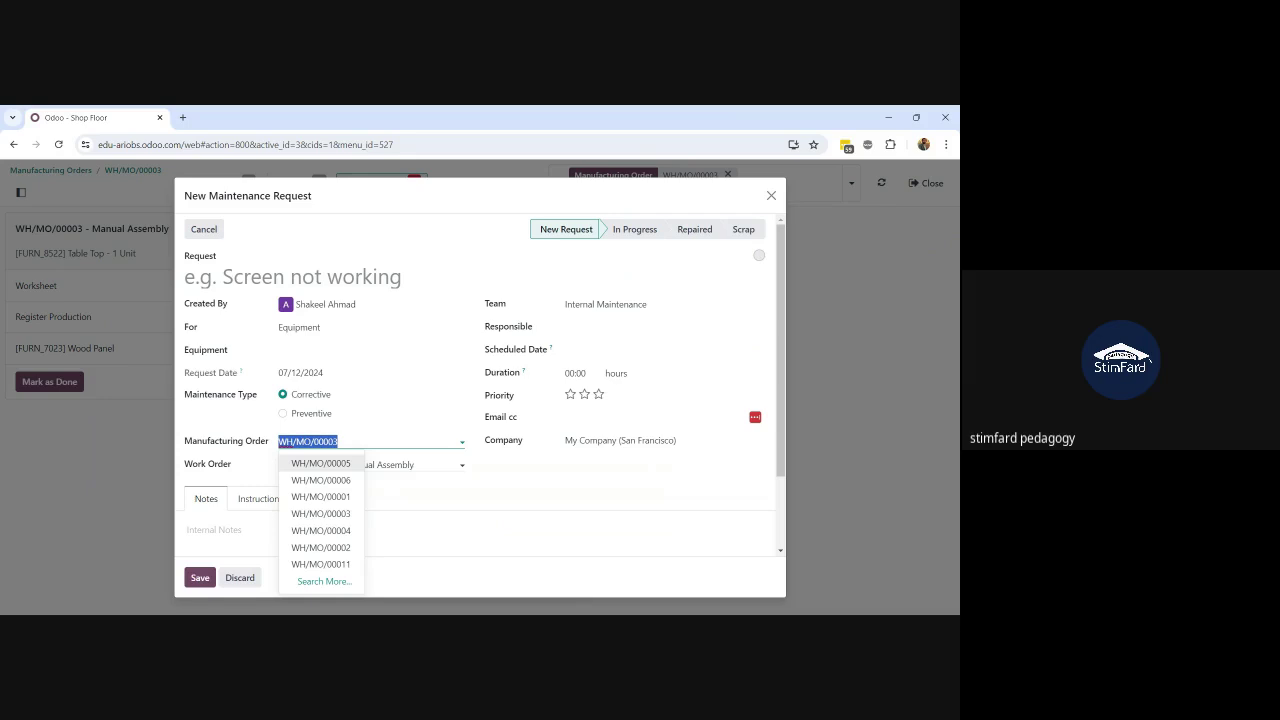
{"action": "left_click", "coordinate": [400, 465]}
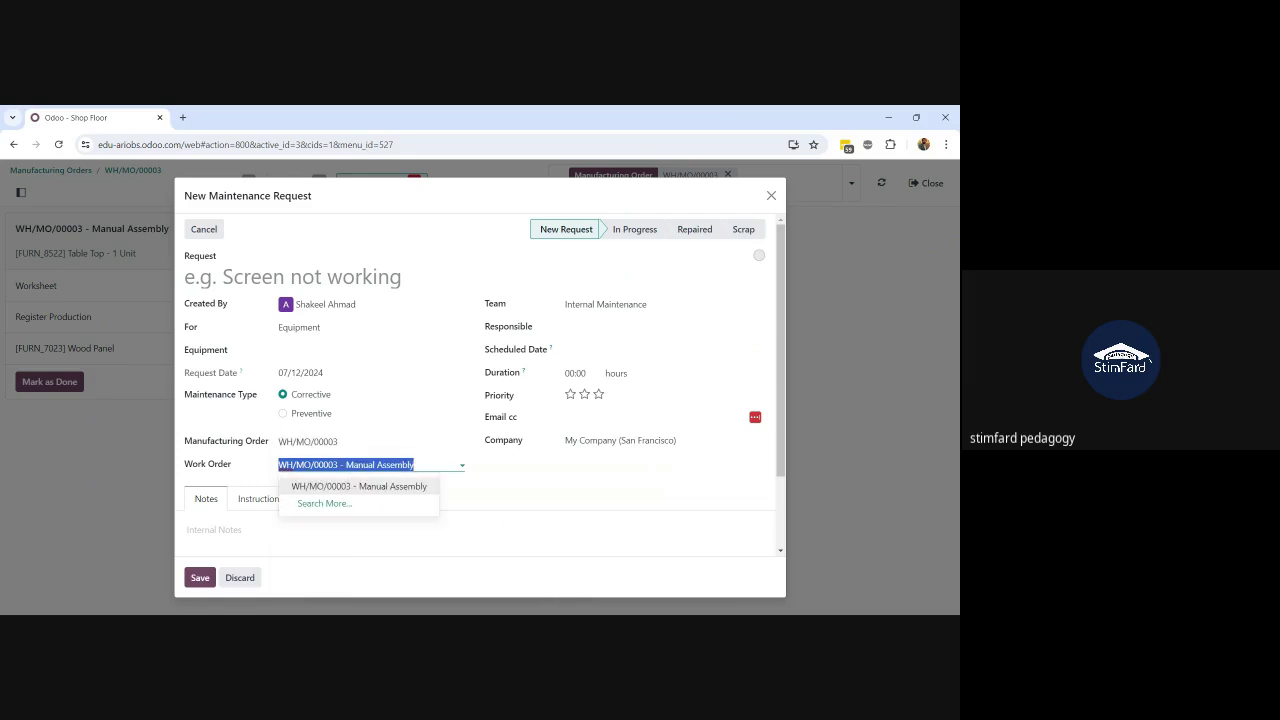
{"action": "left_click", "coordinate": [468, 519]}
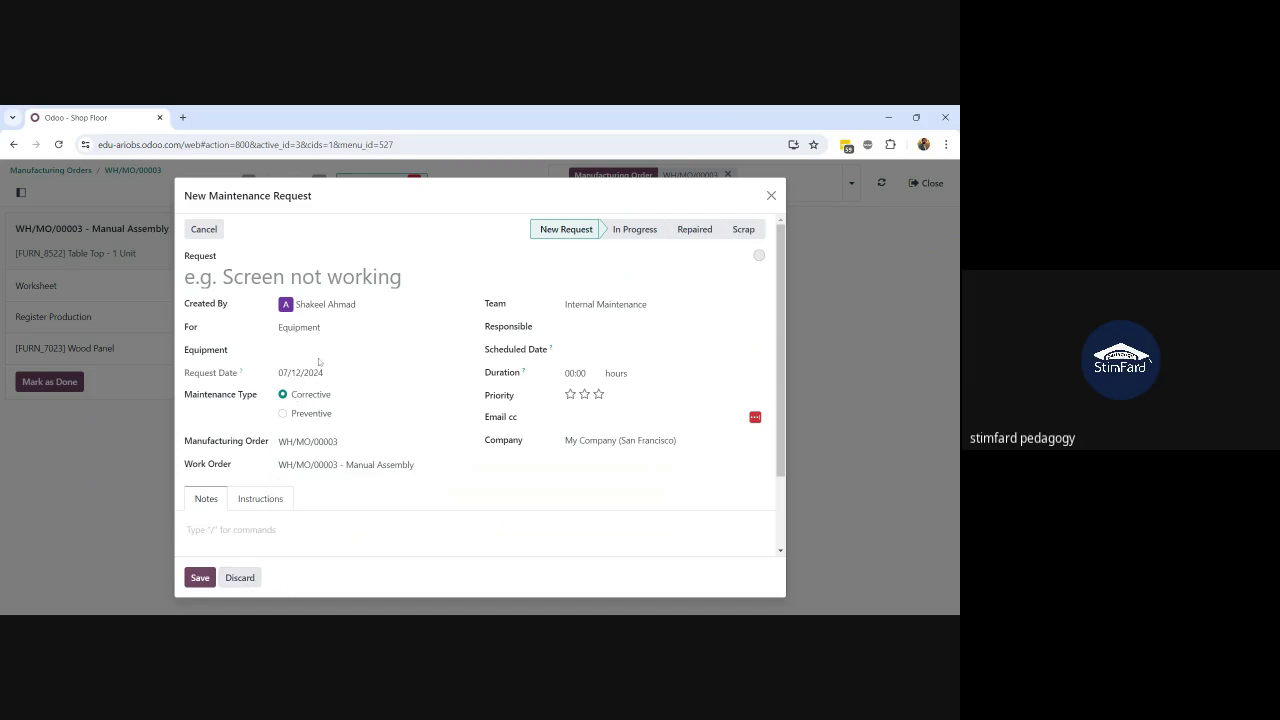
{"action": "left_click", "coordinate": [370, 351]}
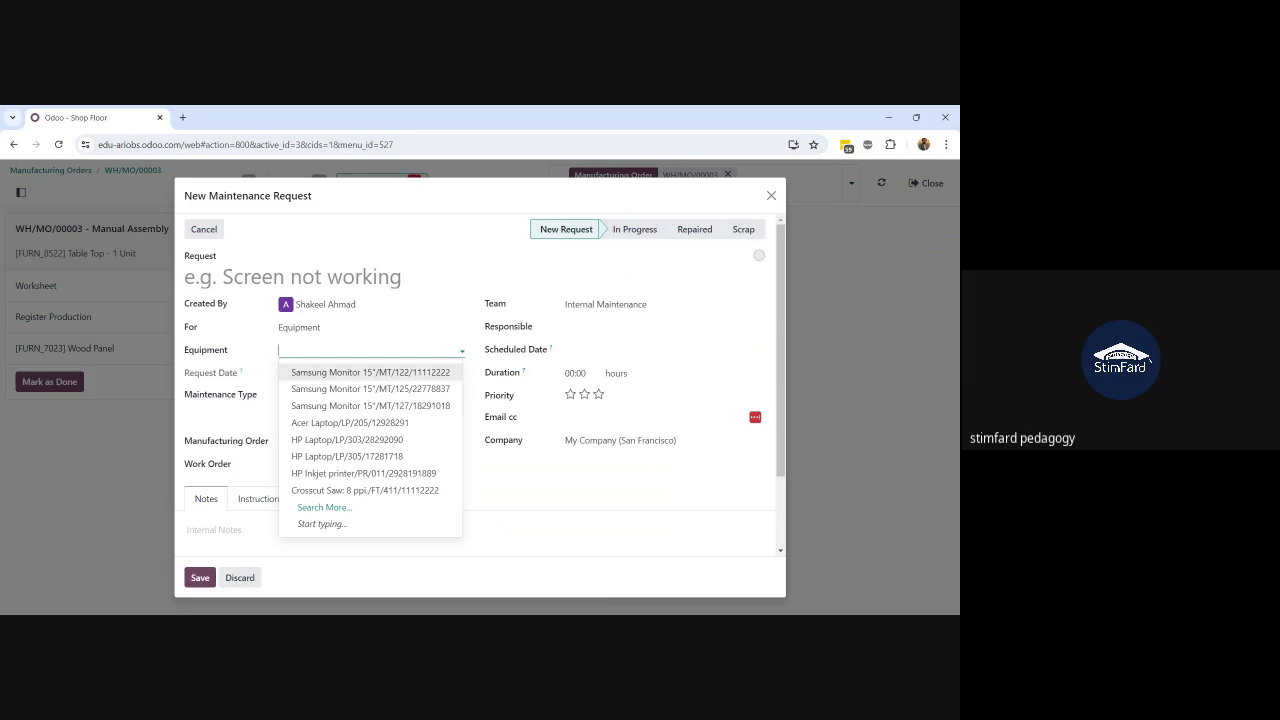
{"action": "left_click", "coordinate": [370, 351]}
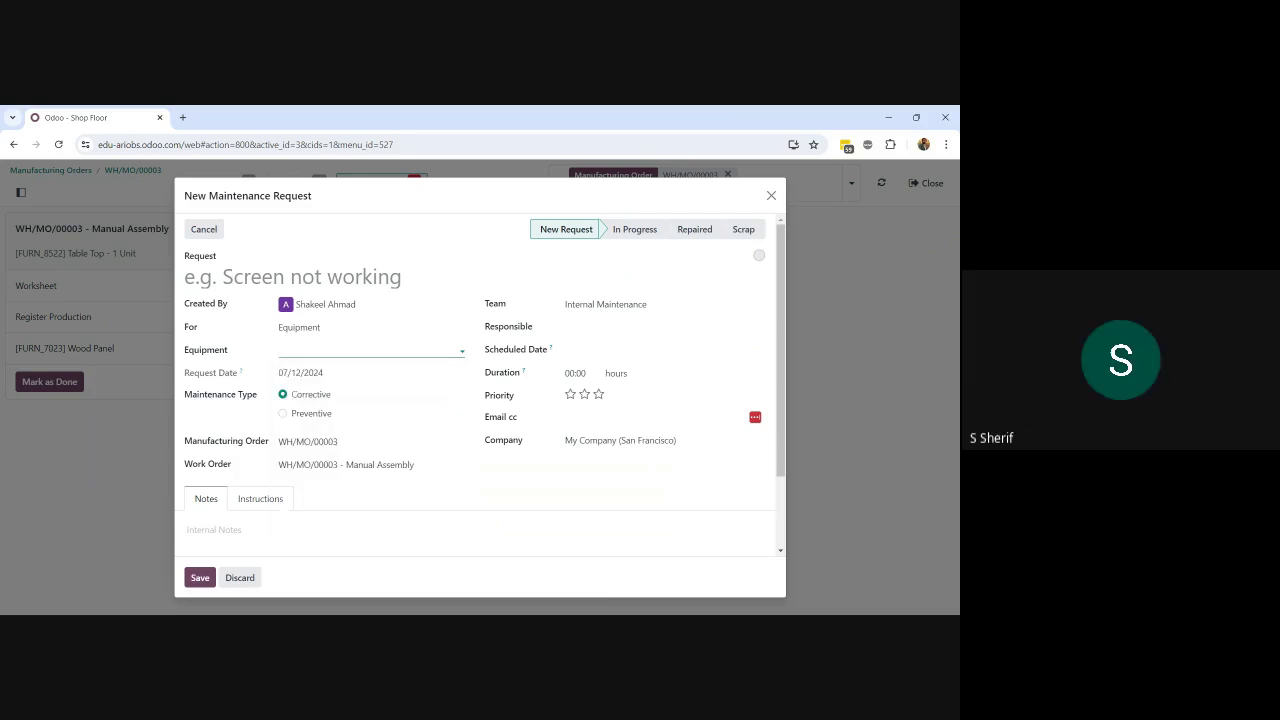
{"action": "left_click", "coordinate": [370, 351]}
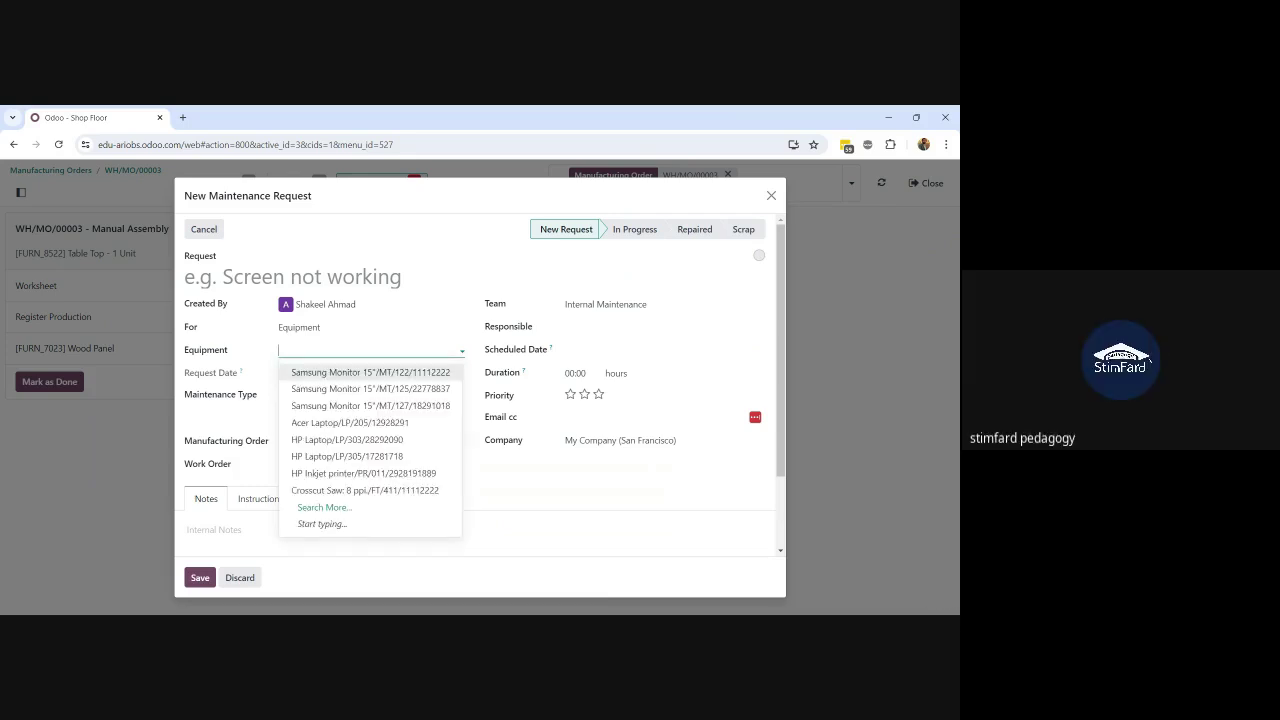
{"action": "left_click", "coordinate": [424, 562]}
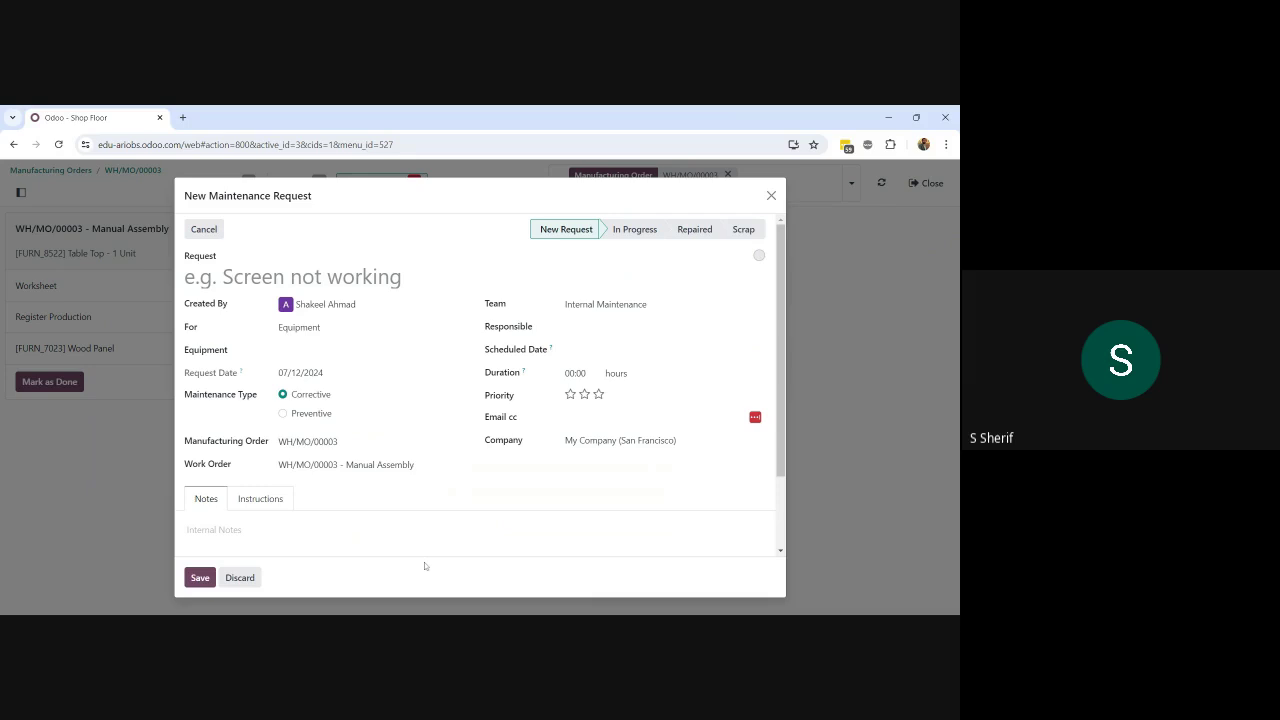
{"action": "left_click", "coordinate": [241, 578]}
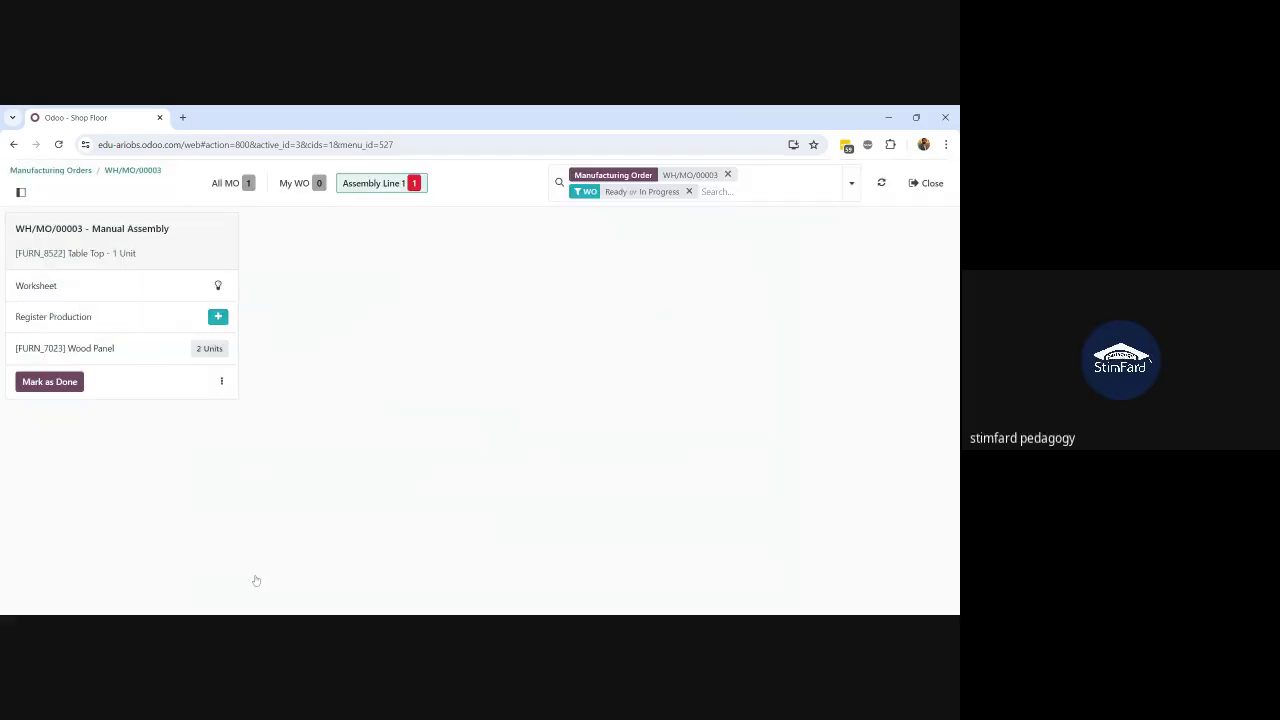
Step: Return through the Manufacturing Orders list to the Odoo home app grid
{"action": "left_click", "coordinate": [74, 172]}
{"action": "left_click", "coordinate": [60, 175]}
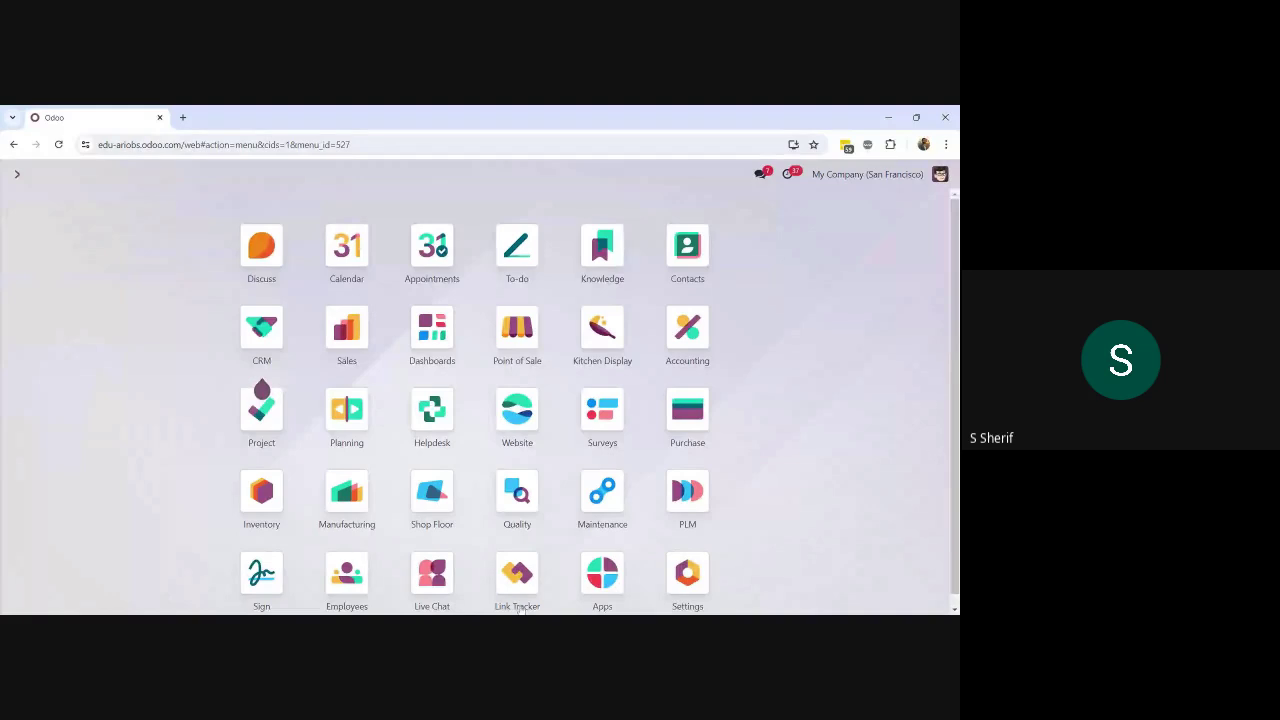
{"action": "key", "text": "alt+Tab"}
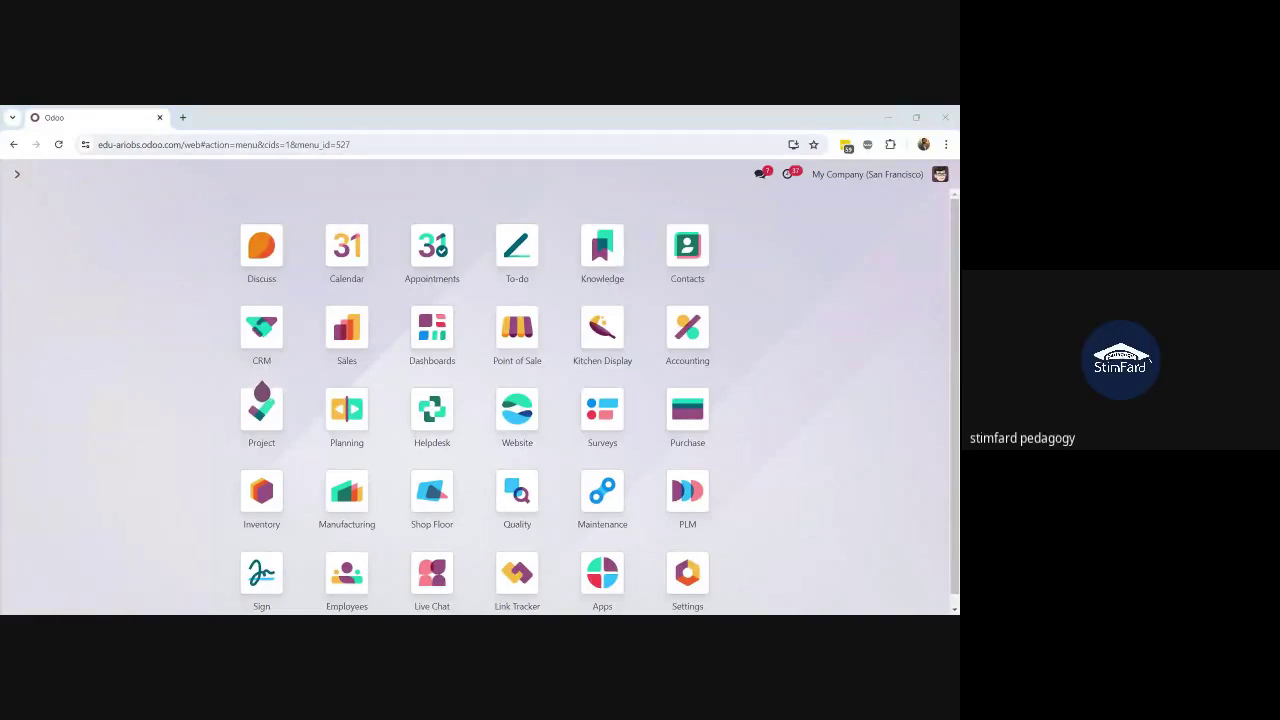
{"action": "key", "text": "alt+Tab"}
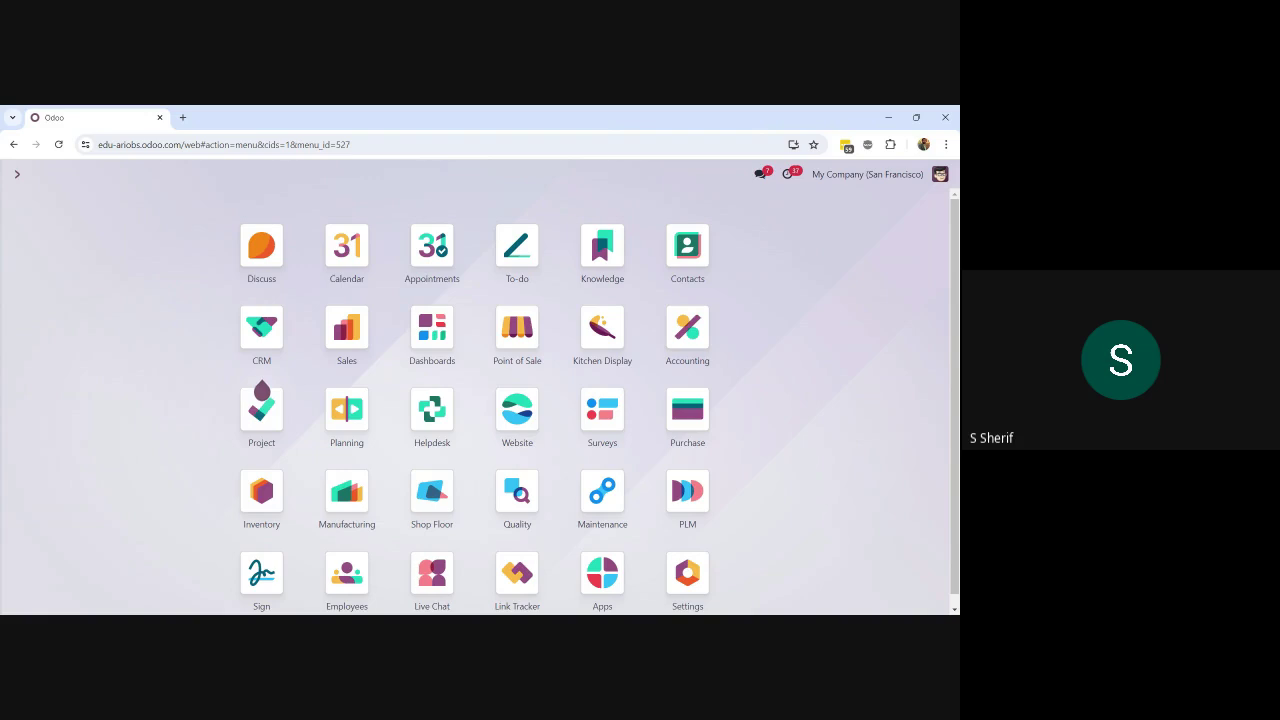
{"action": "key", "text": "alt+Tab"}
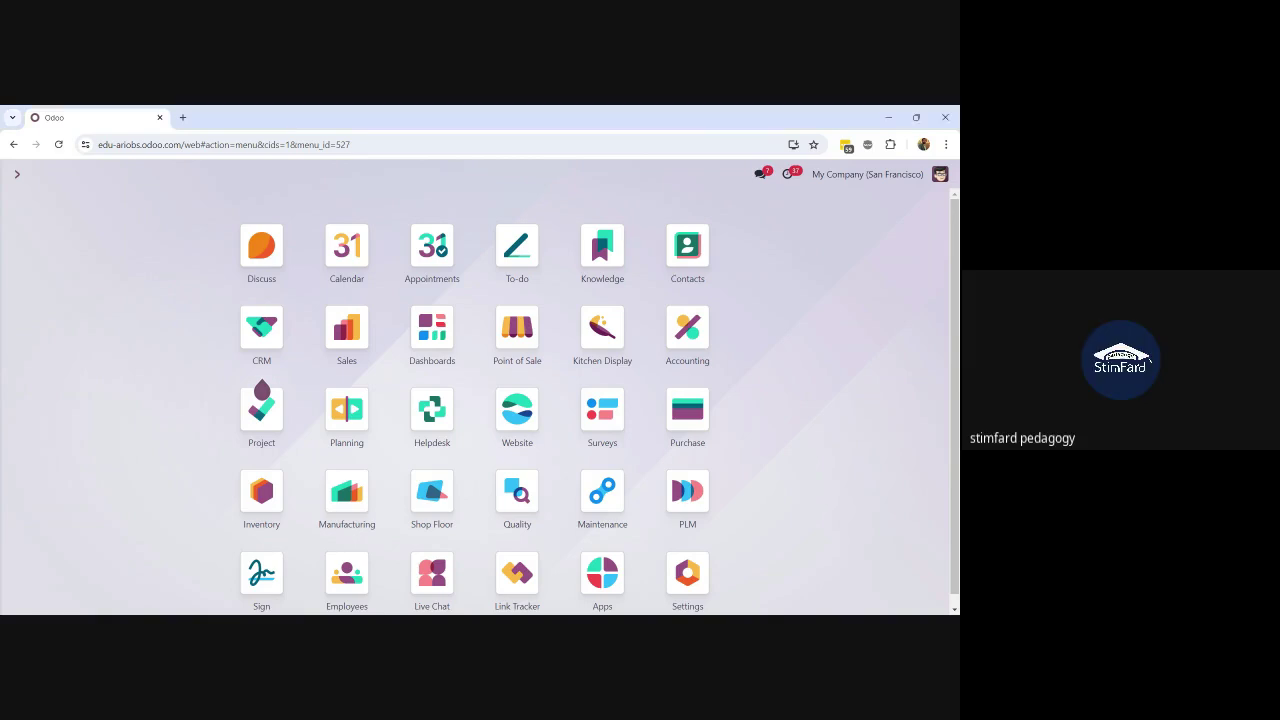
{"action": "key", "text": "alt+Tab"}
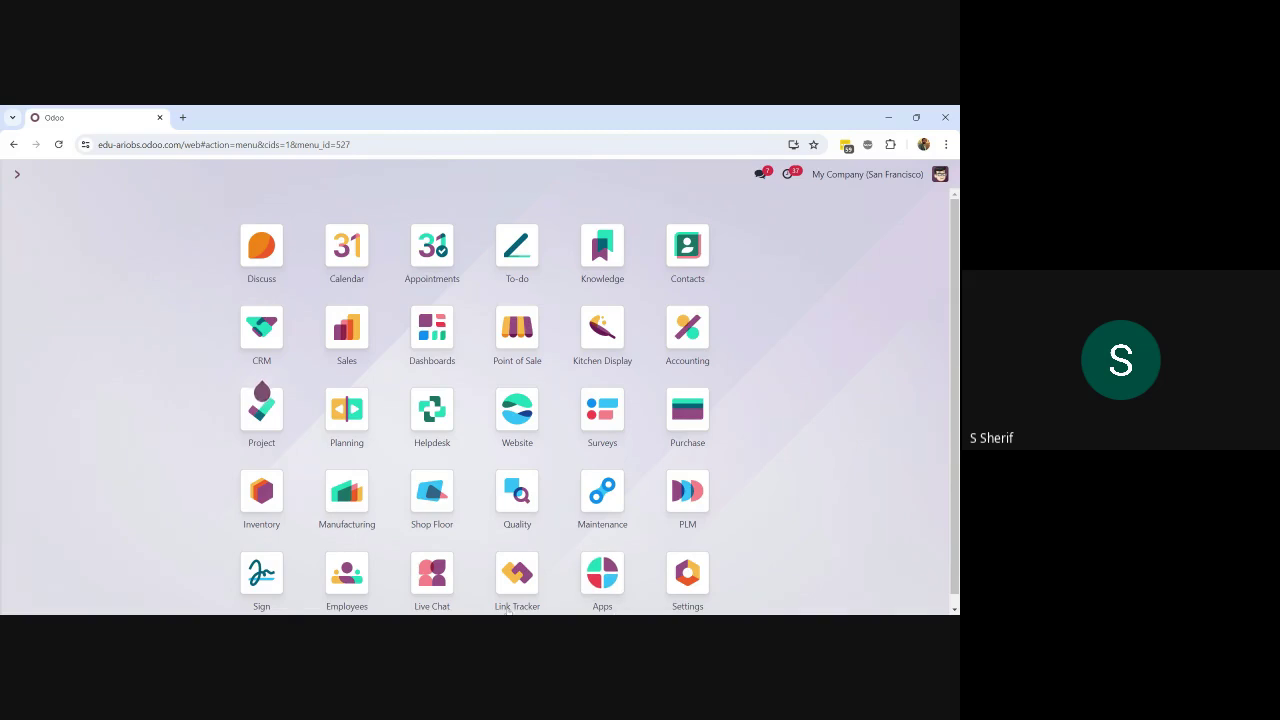
{"action": "key", "text": "alt+Tab"}
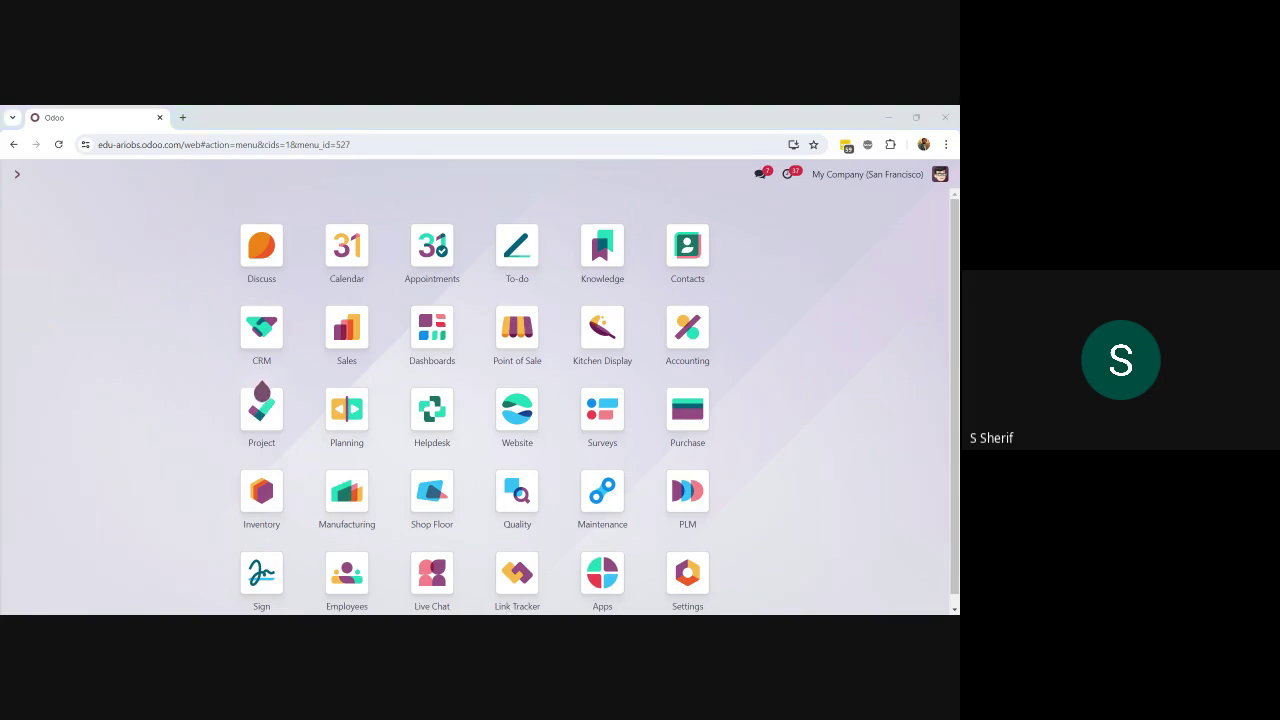